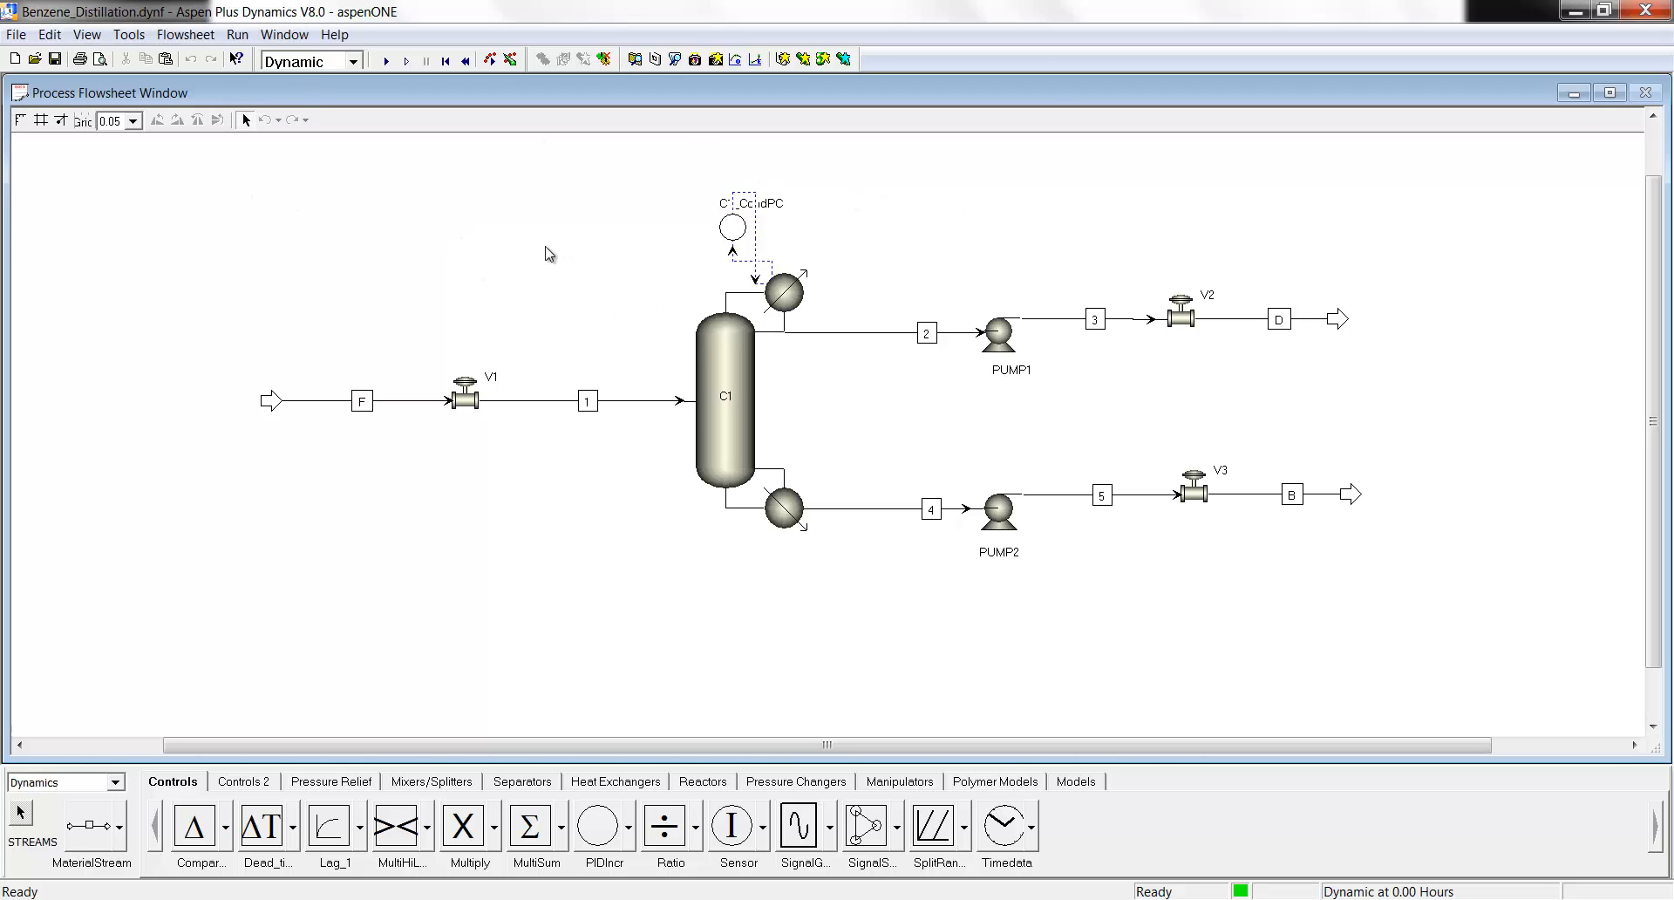
Run the simulation in Initialization mode, and set the run mode back to Dynamic.
click(353, 62)
click(352, 85)
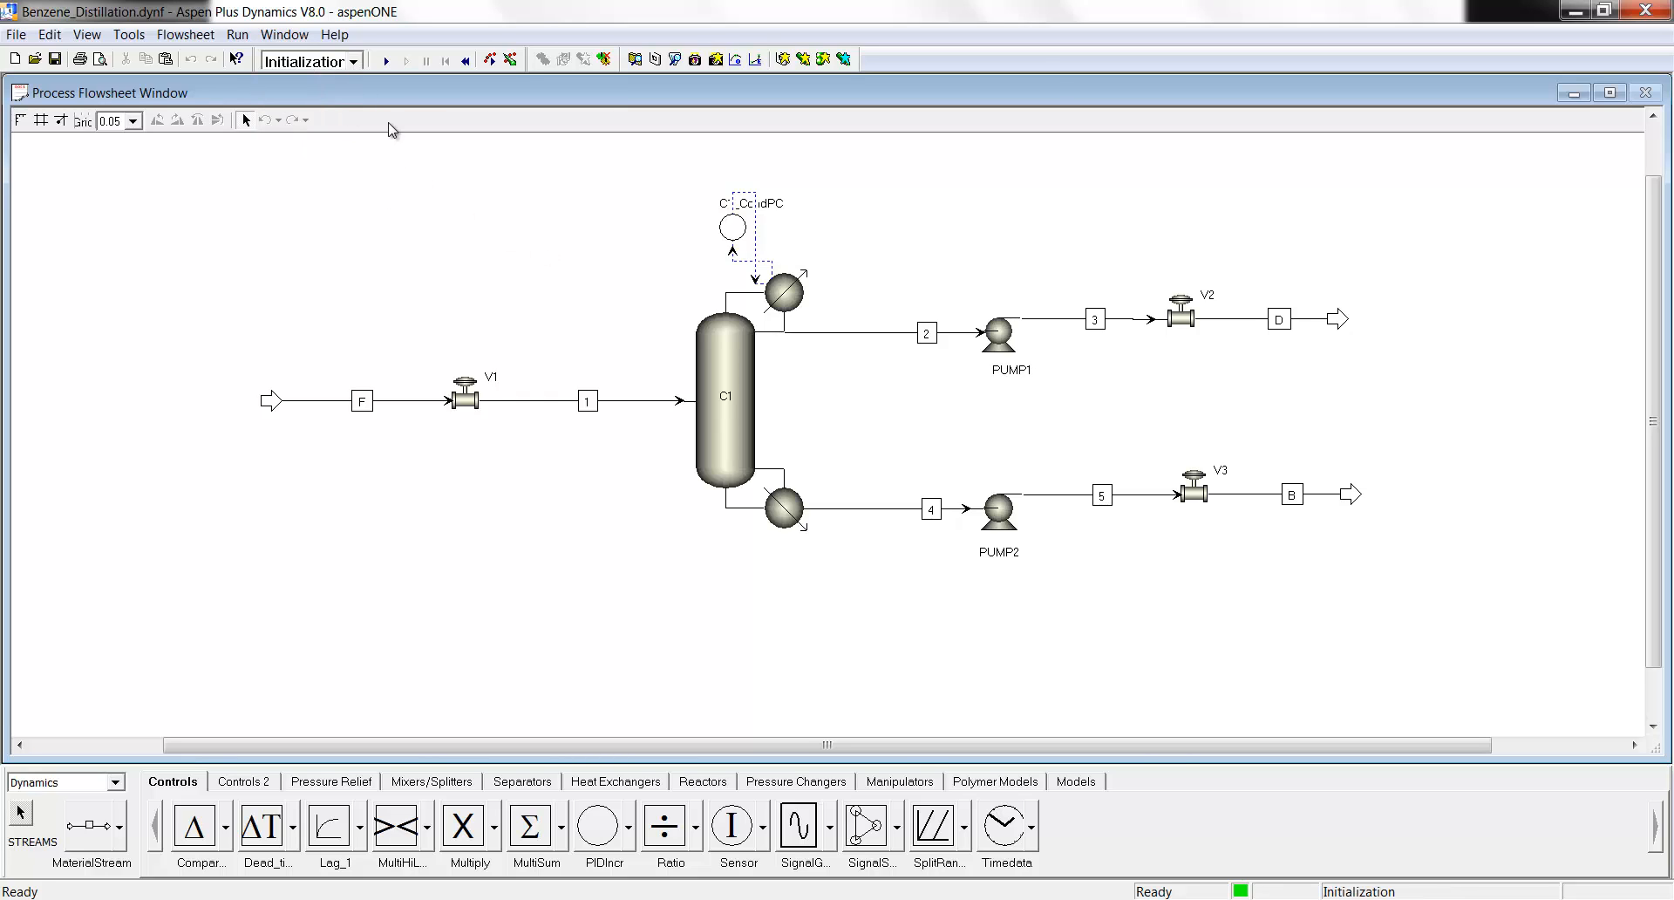
click(386, 61)
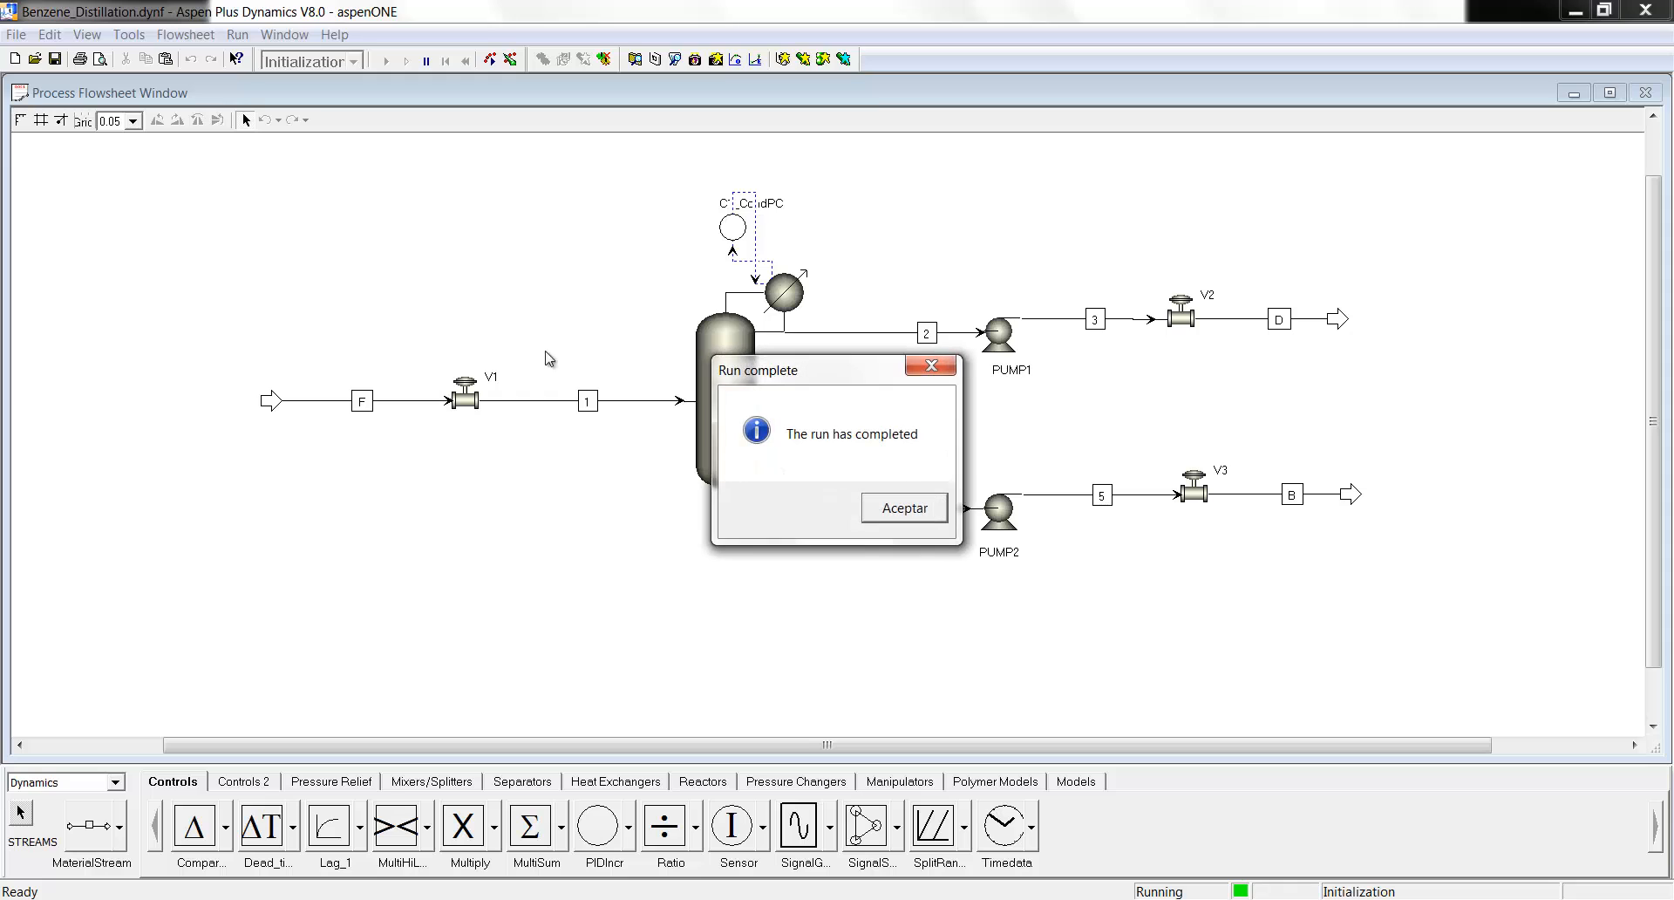
click(881, 513)
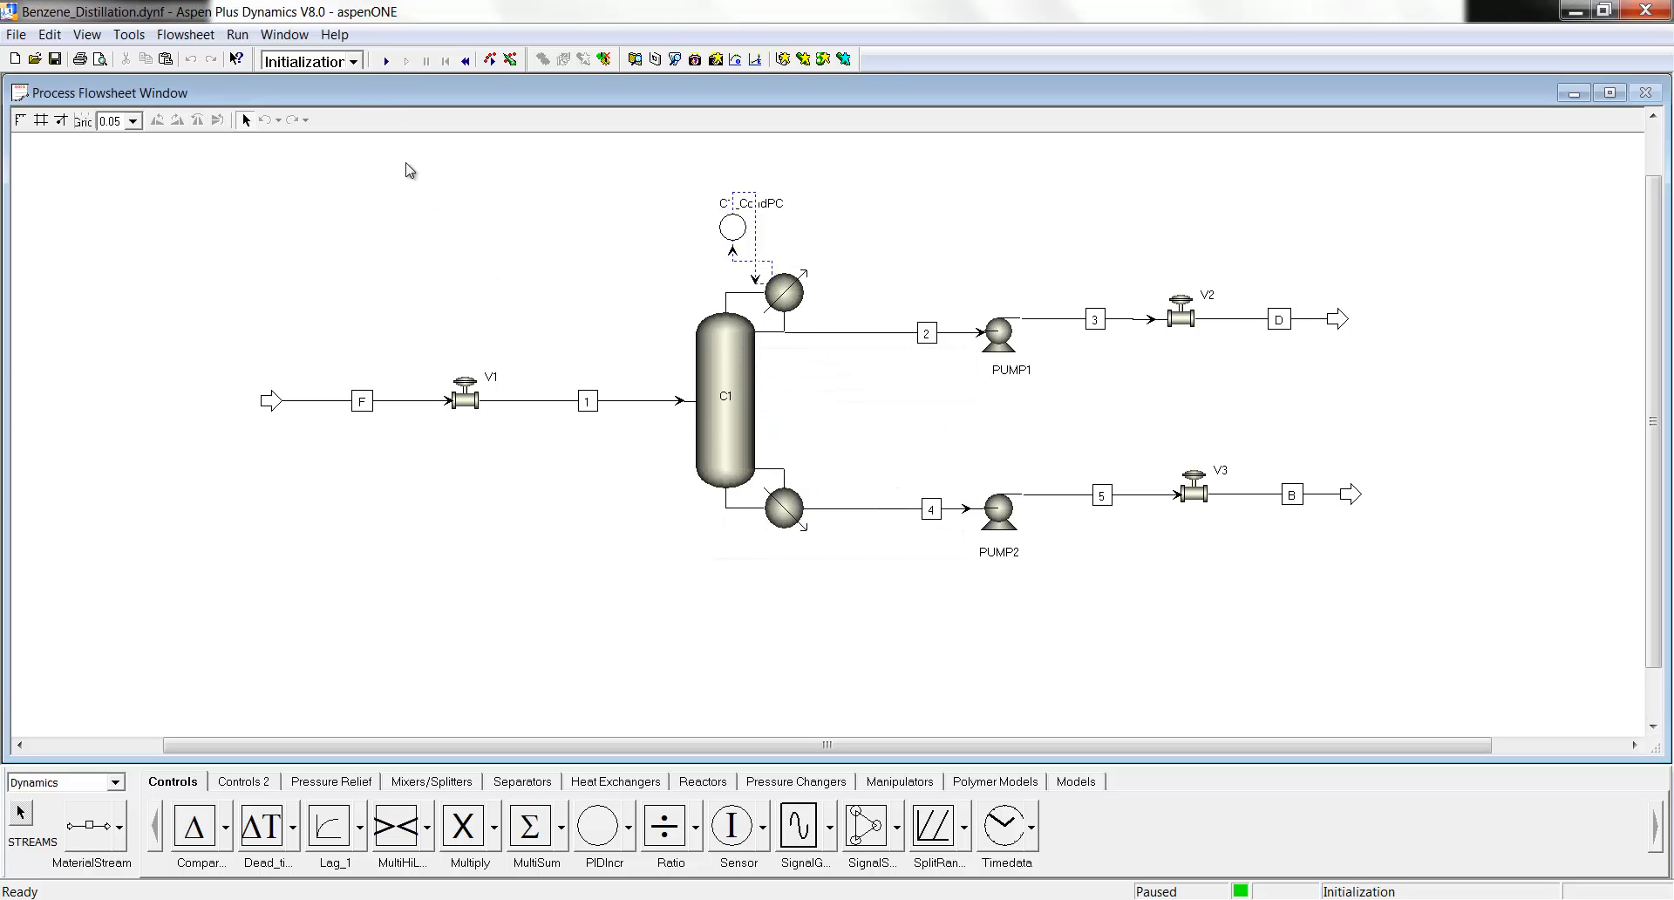
click(354, 62)
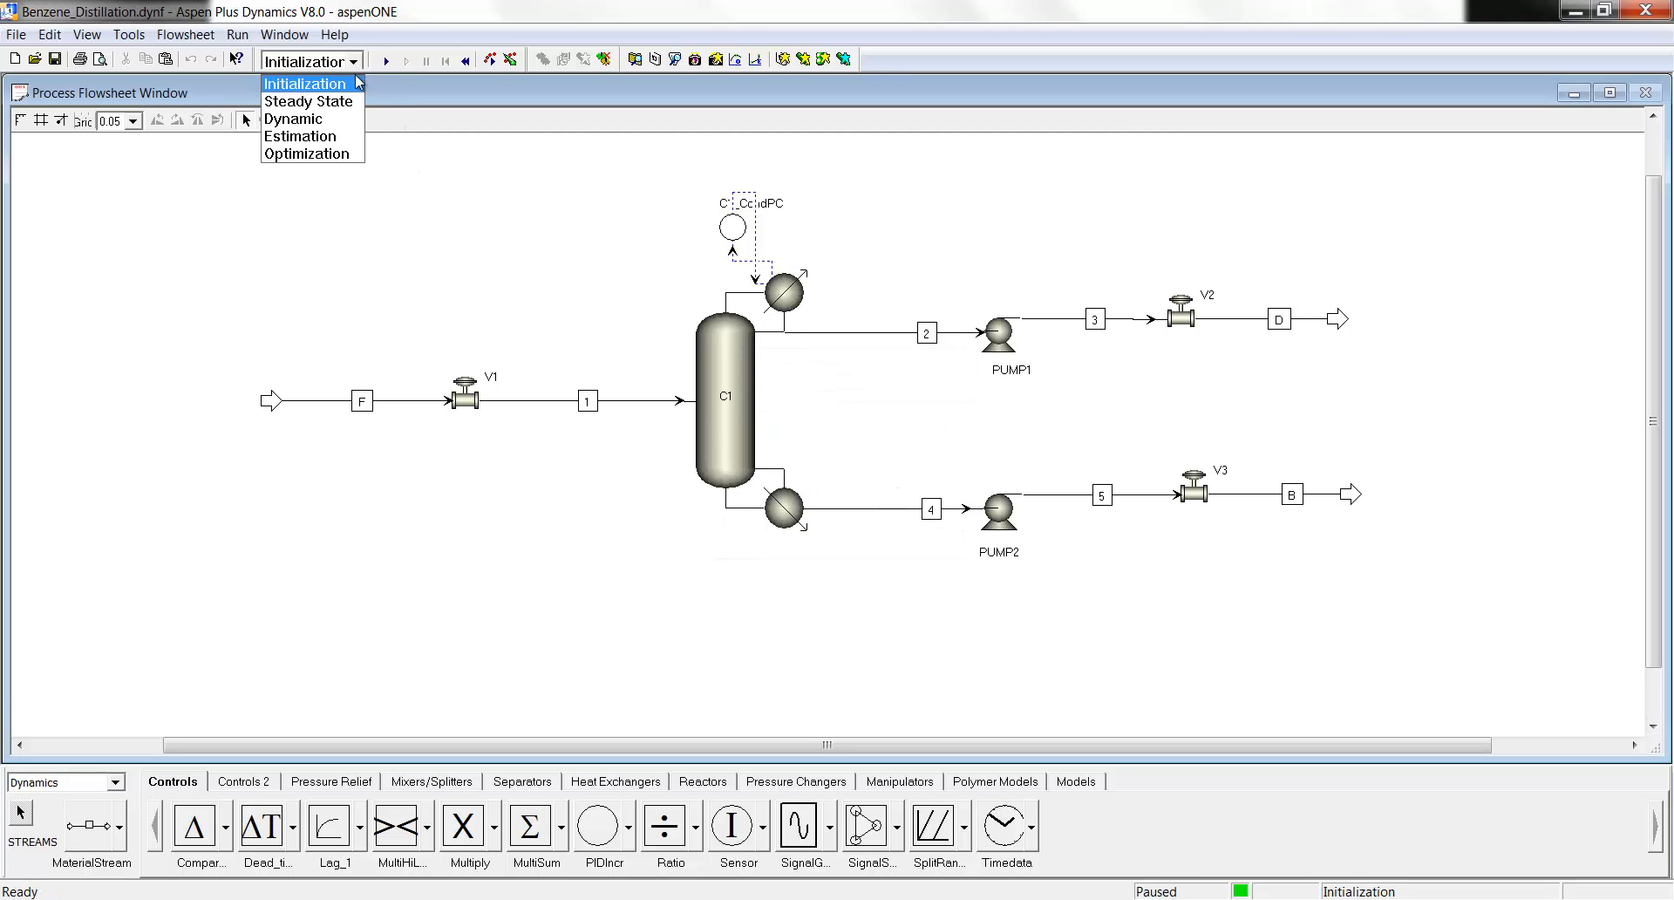
click(318, 128)
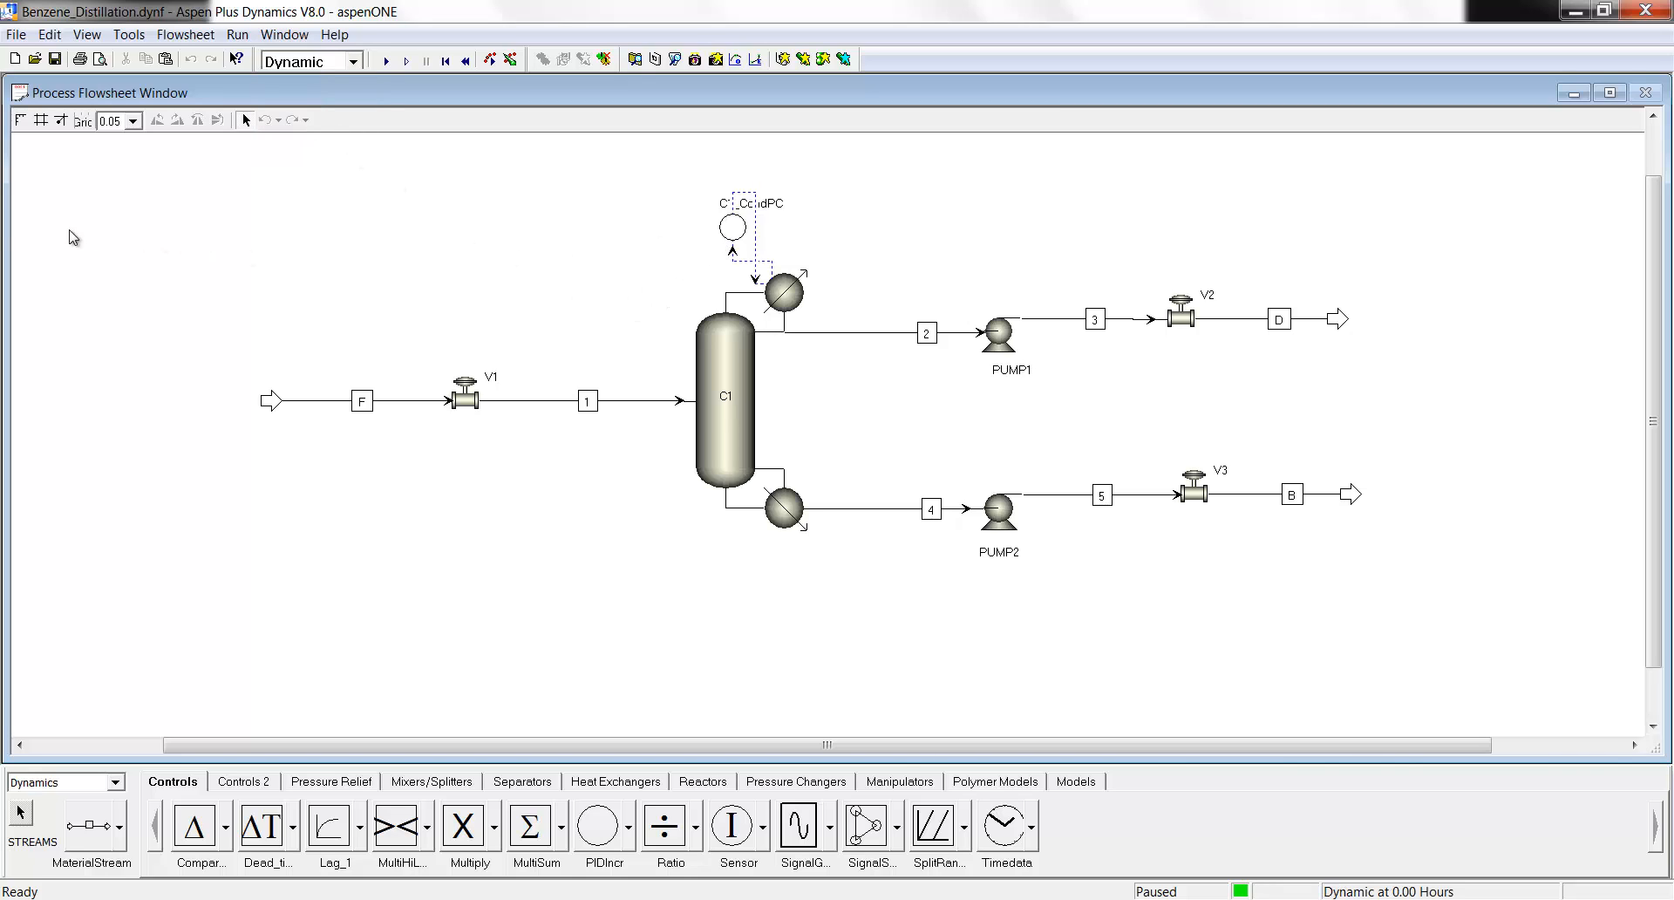
Move the condenser pressure controller and its label to the left, clear of the dashed signal lines above column C1.
click(731, 227)
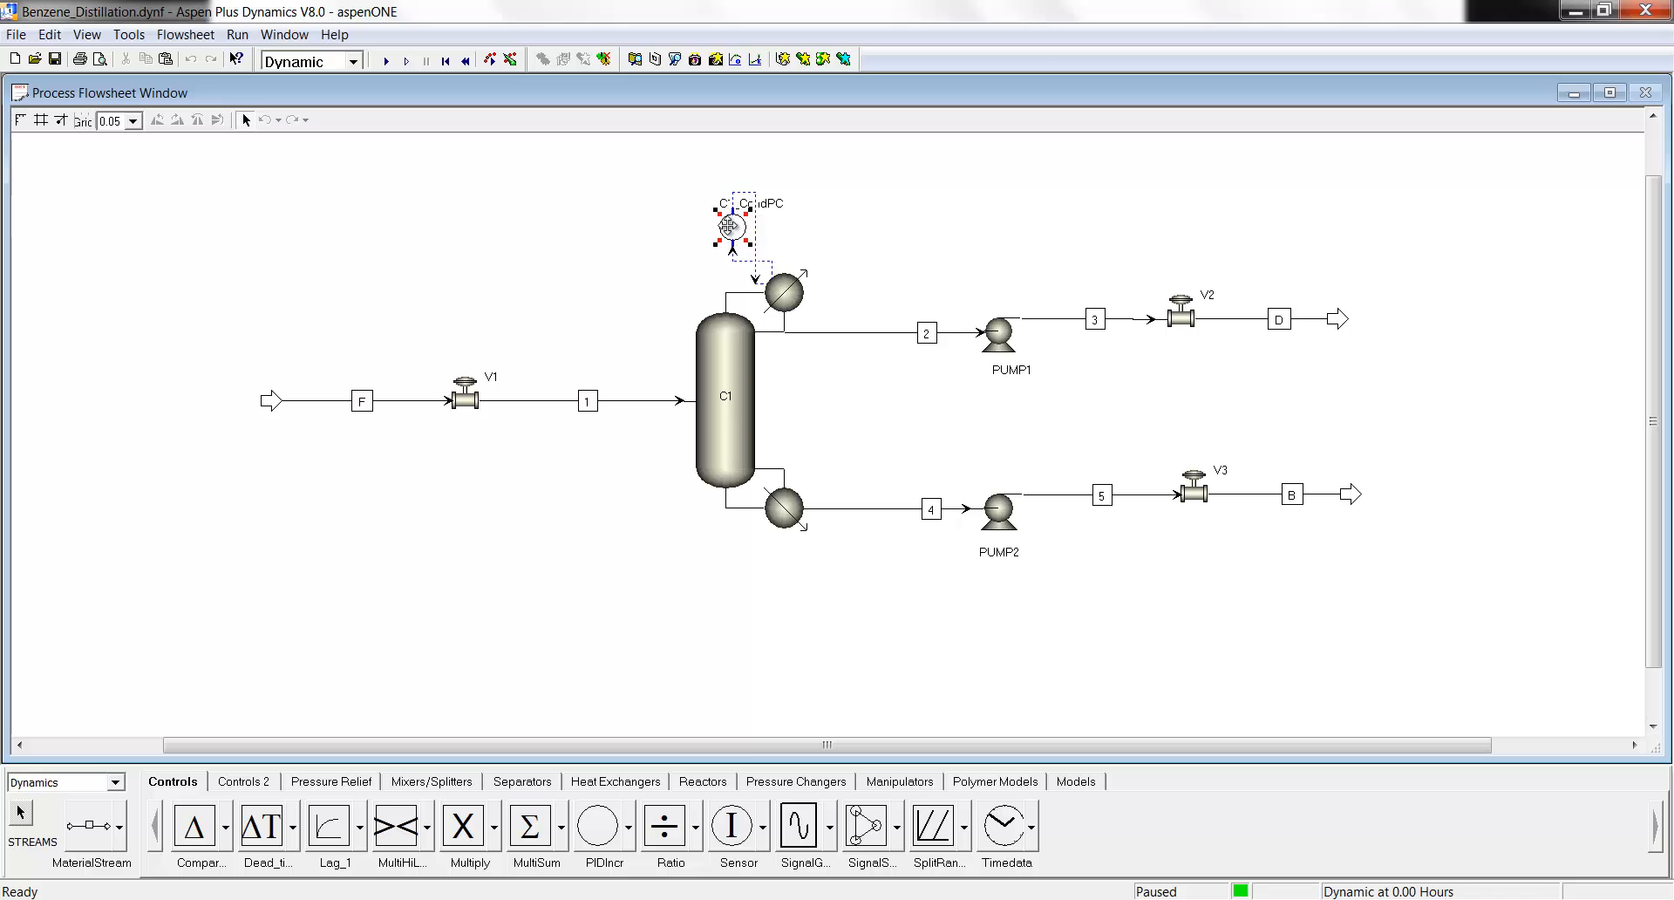
drag(714, 227, 636, 210)
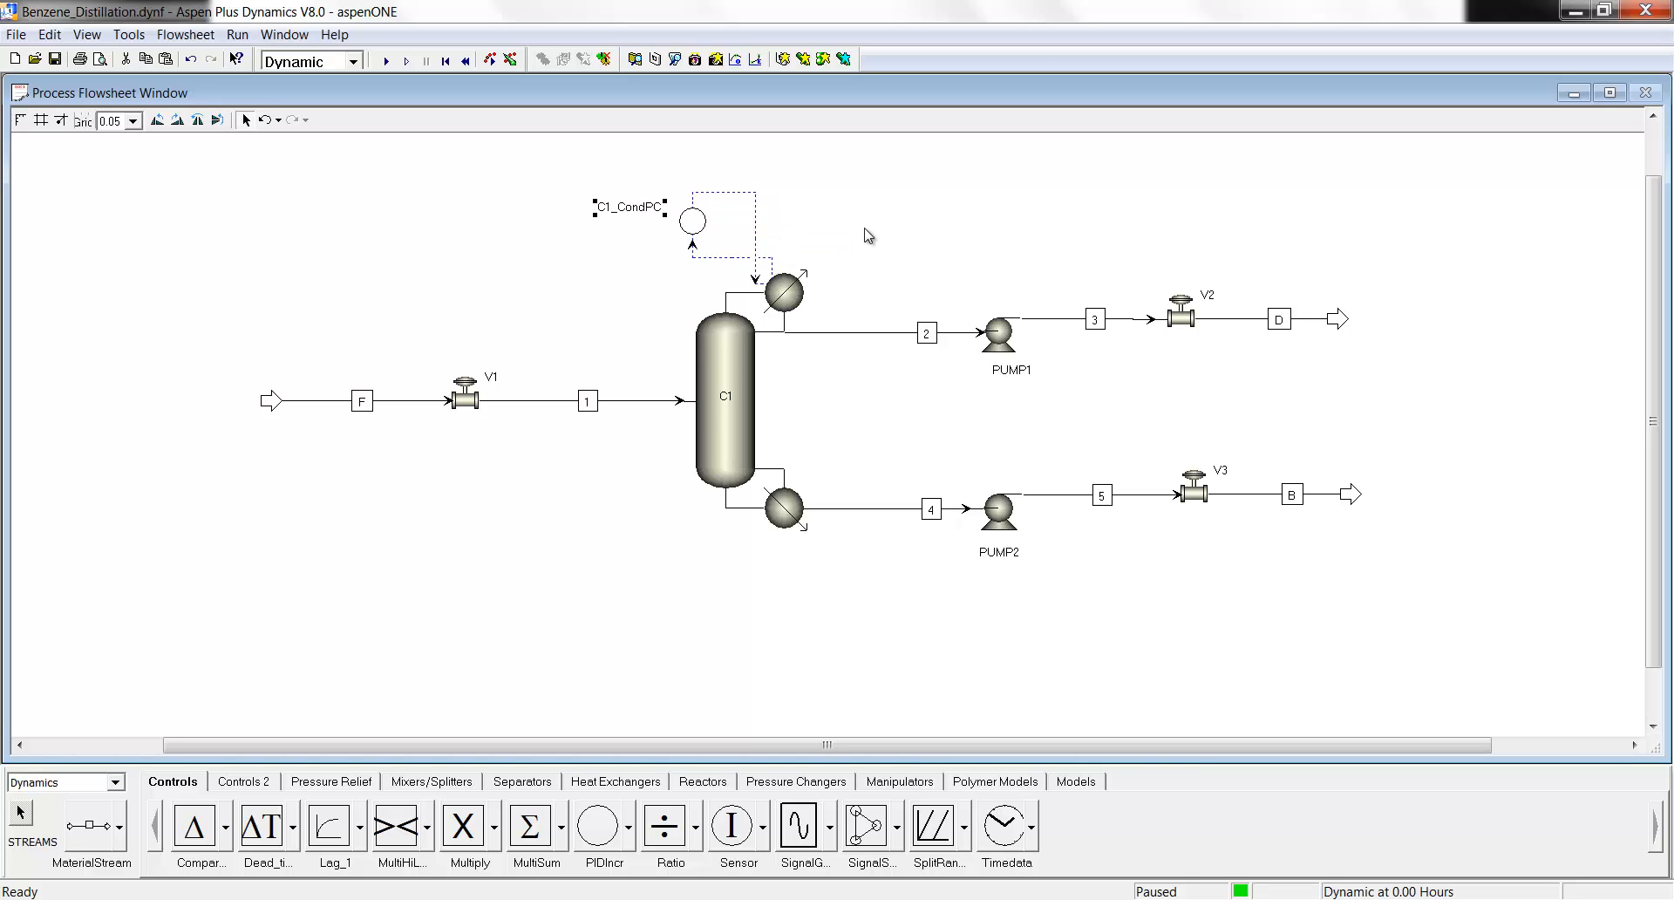
click(865, 229)
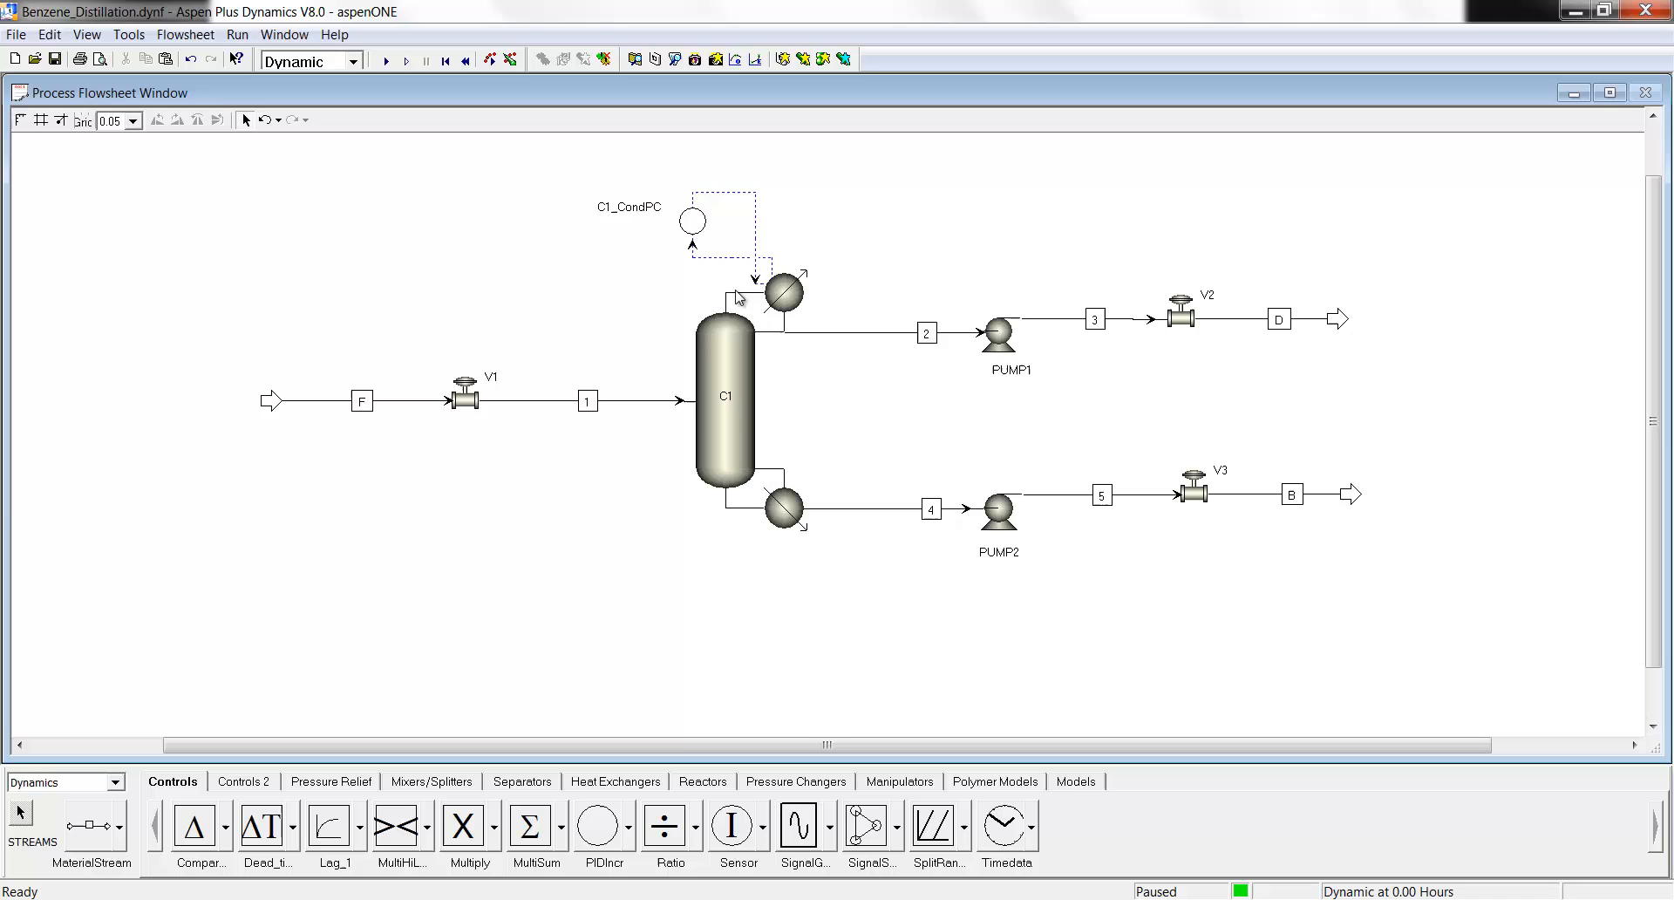
Rename the C1_CondPC controller block as PC-401 and move its label closer to the controller icon.
click(656, 221)
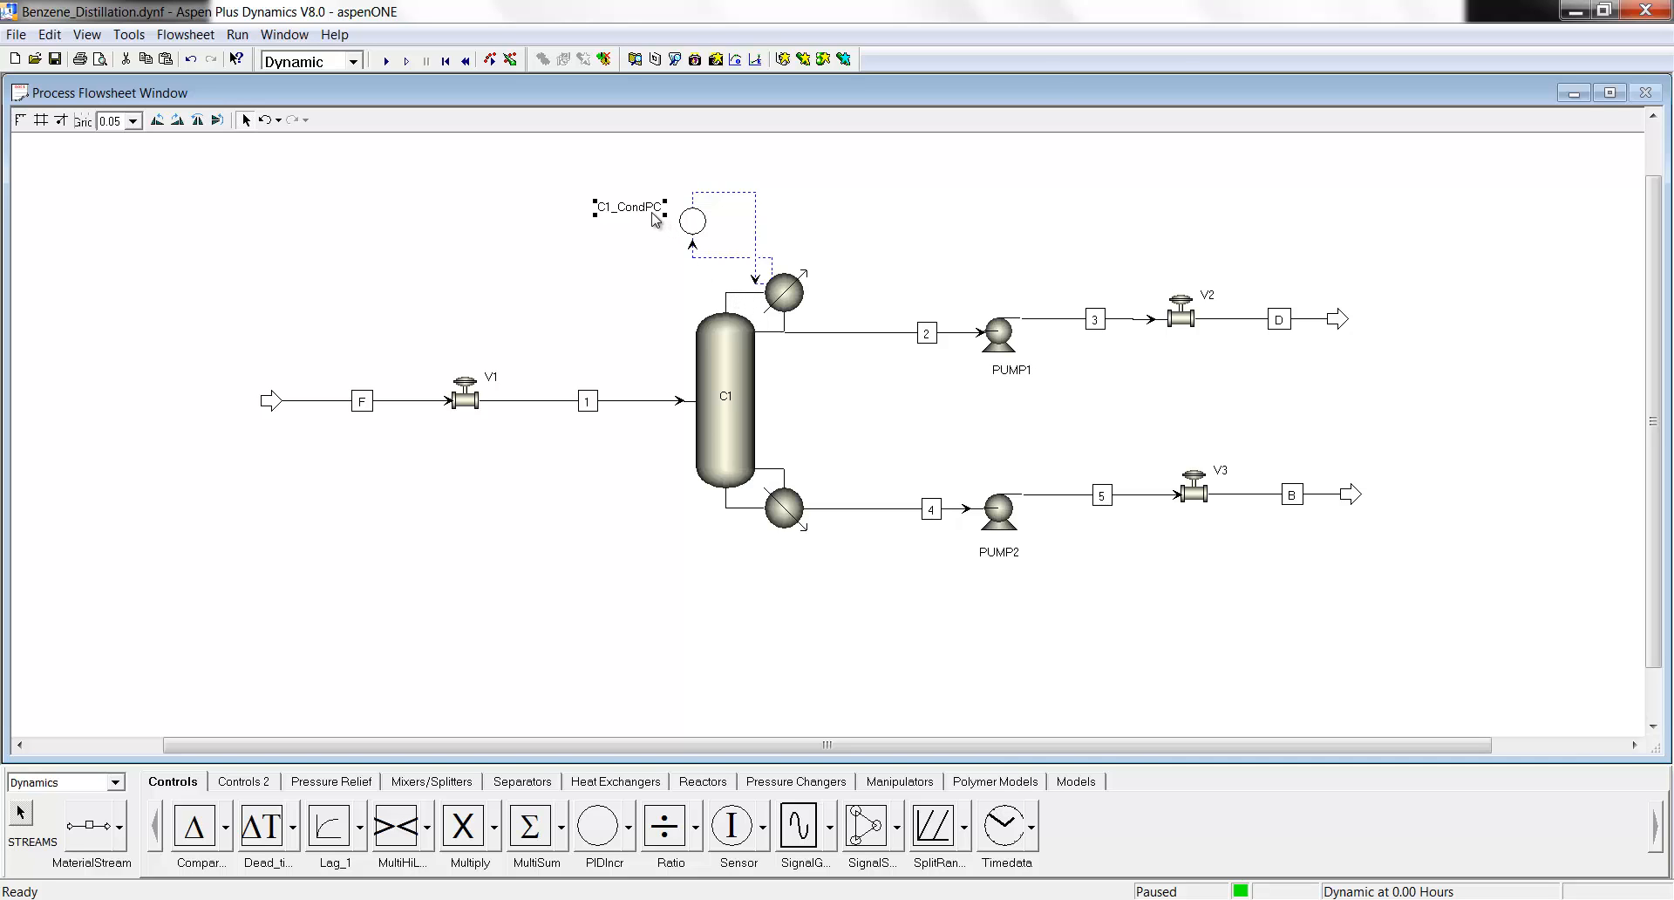
right_click(659, 216)
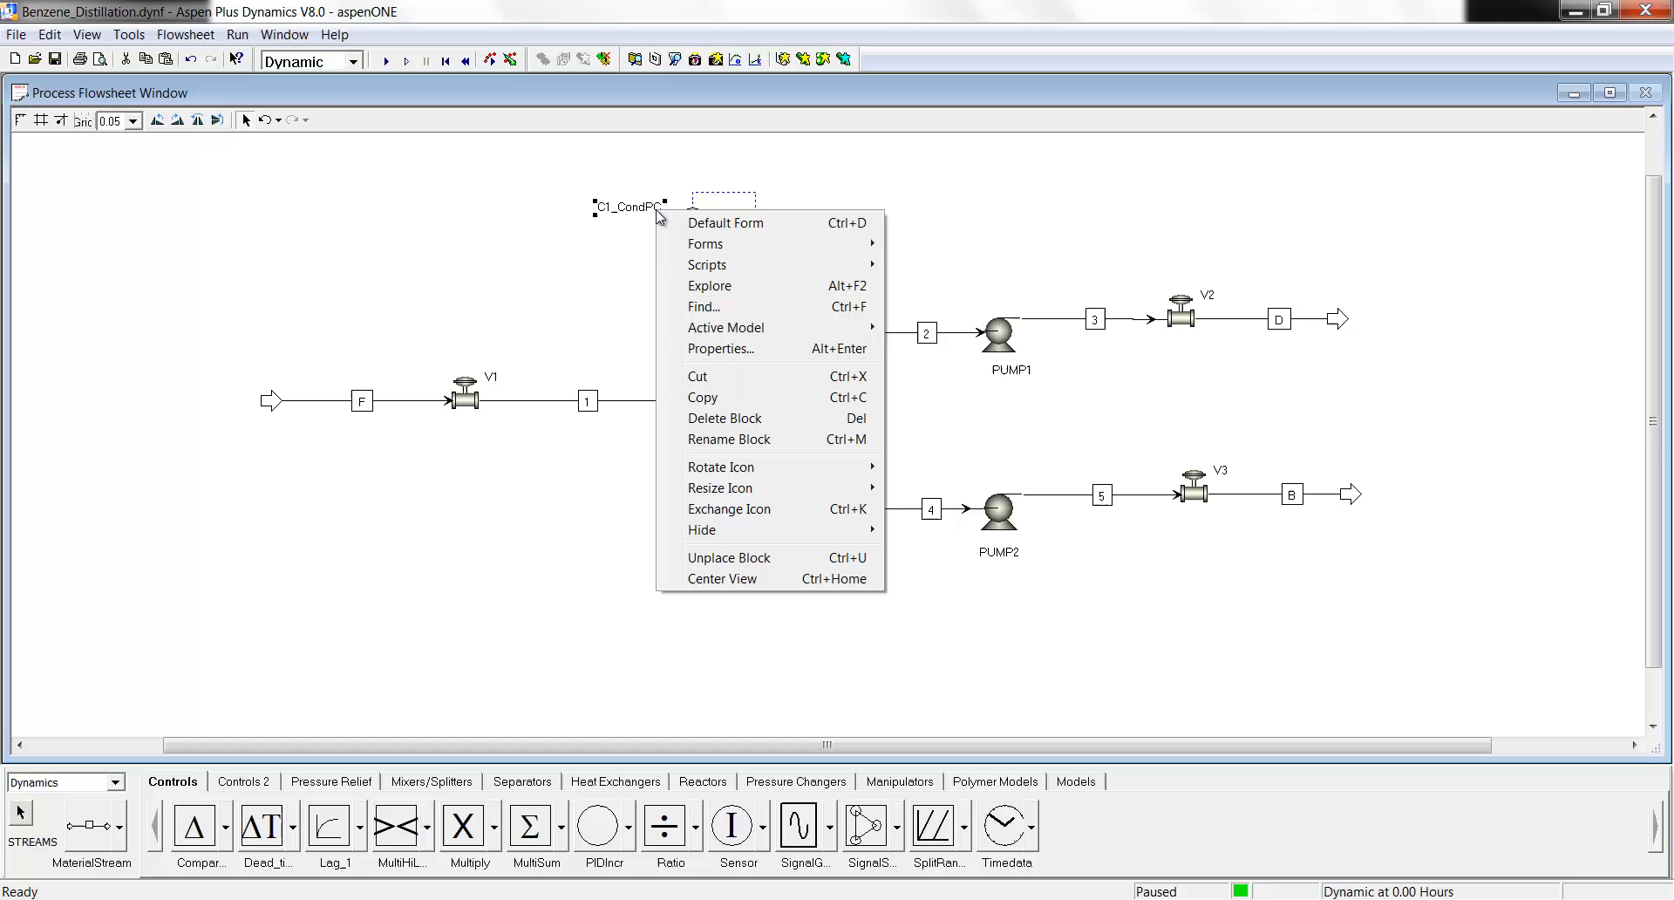
click(748, 439)
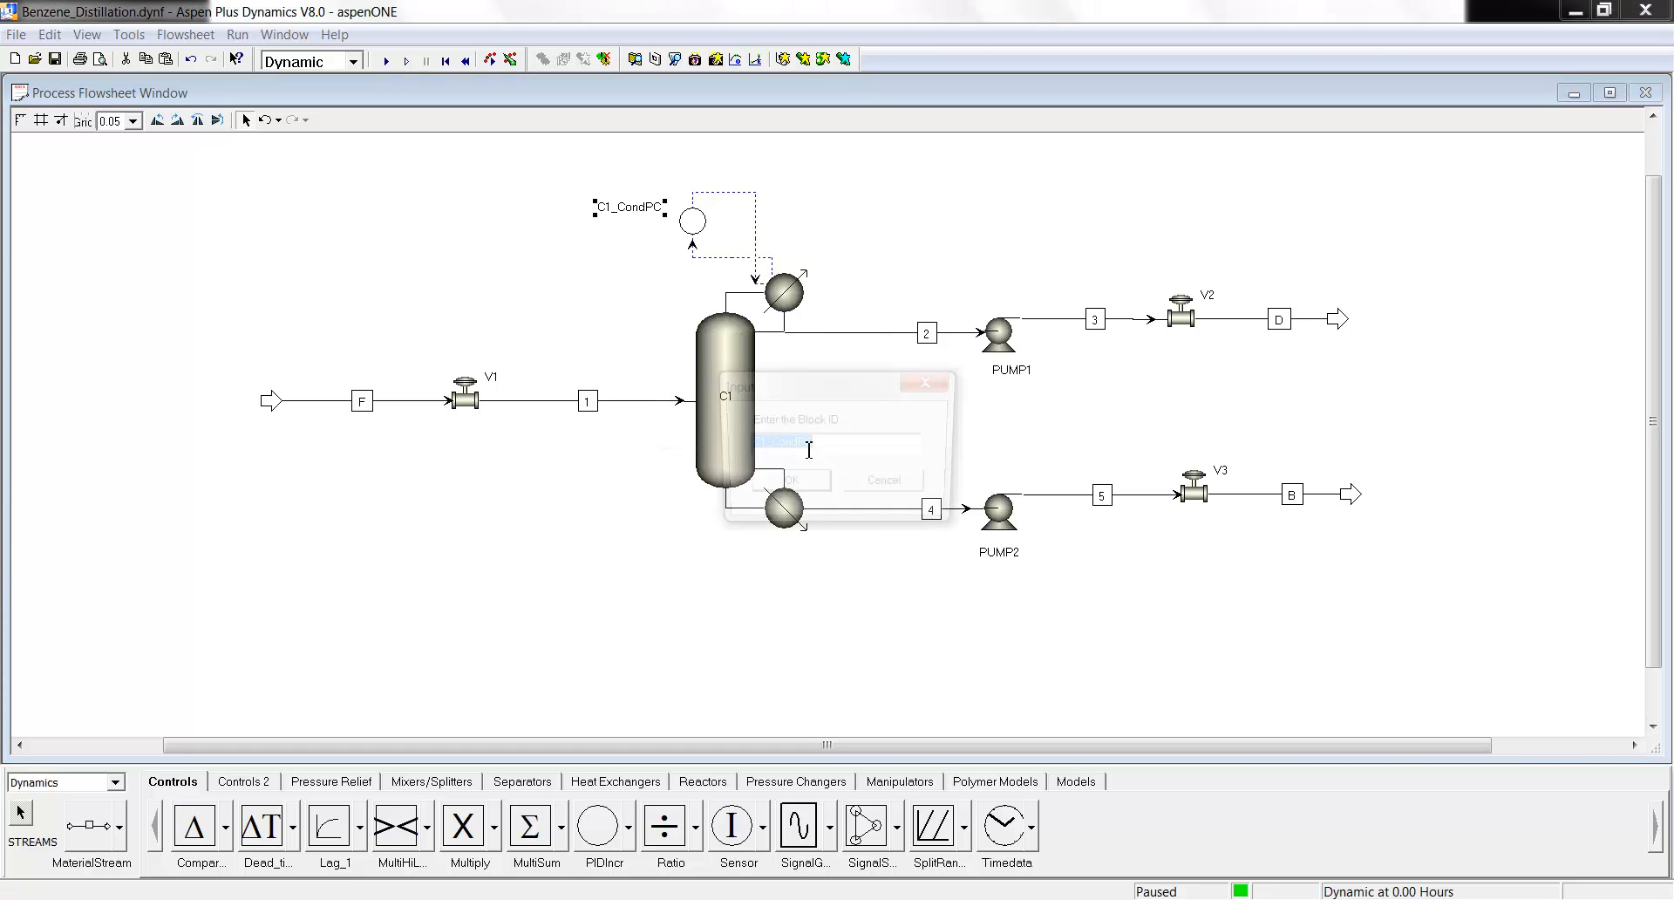
text(p)
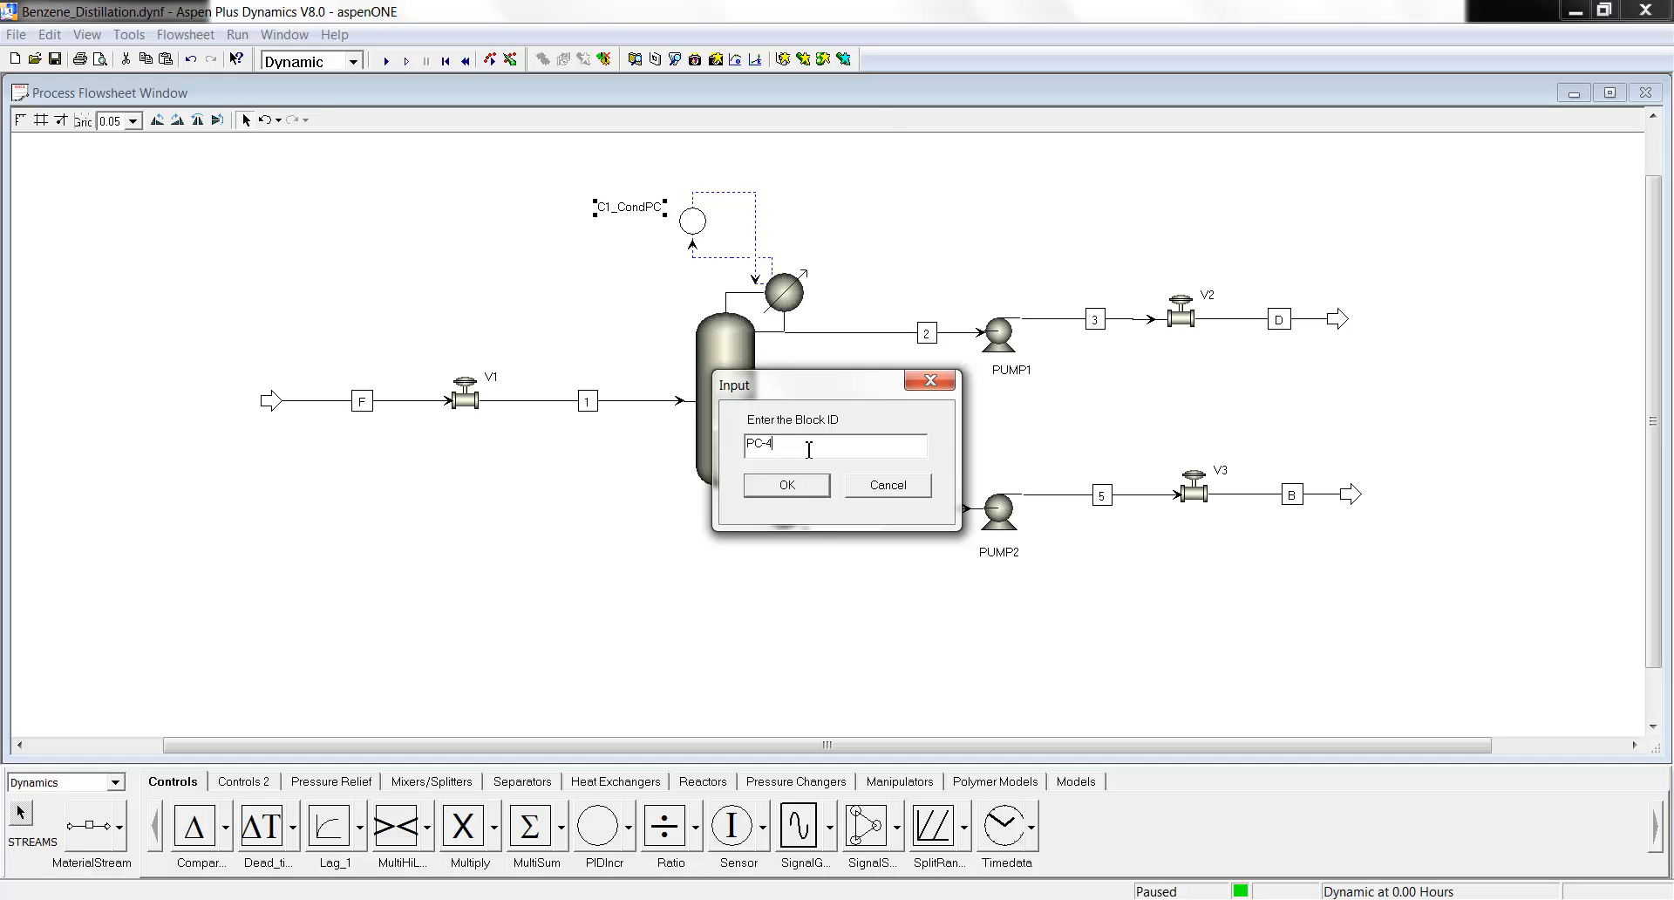
text(C-401)
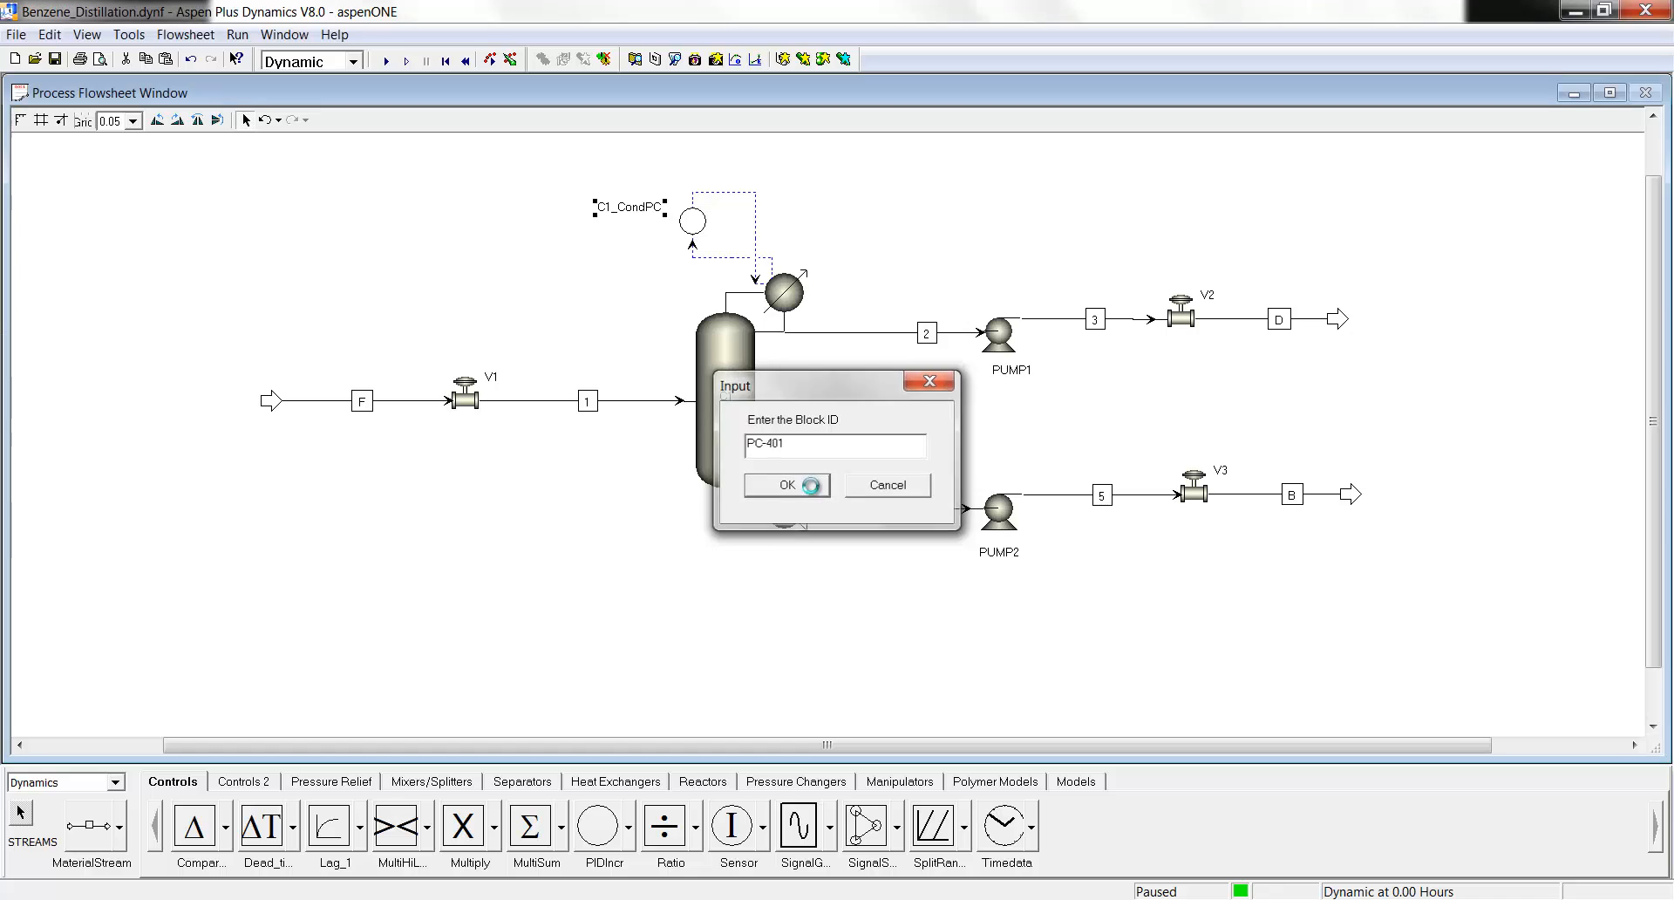
click(816, 488)
drag(642, 207, 660, 205)
click(797, 213)
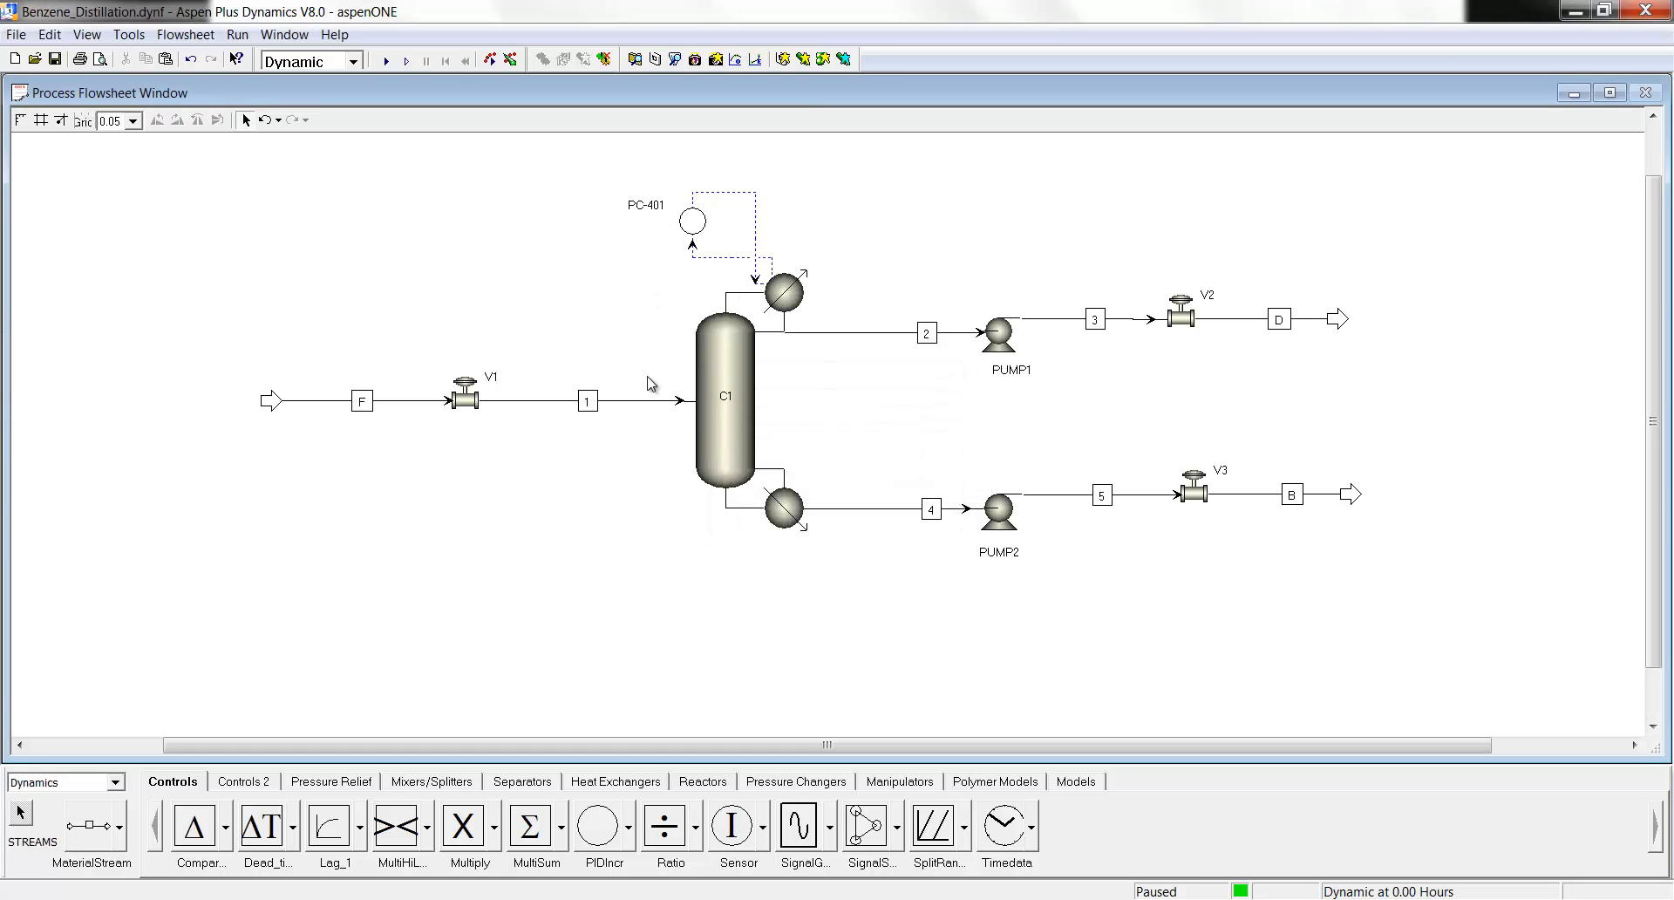
Open the PC-401 faceplate and narrow the flowsheet window, placing the faceplate in the freed space beside it.
double_click(692, 225)
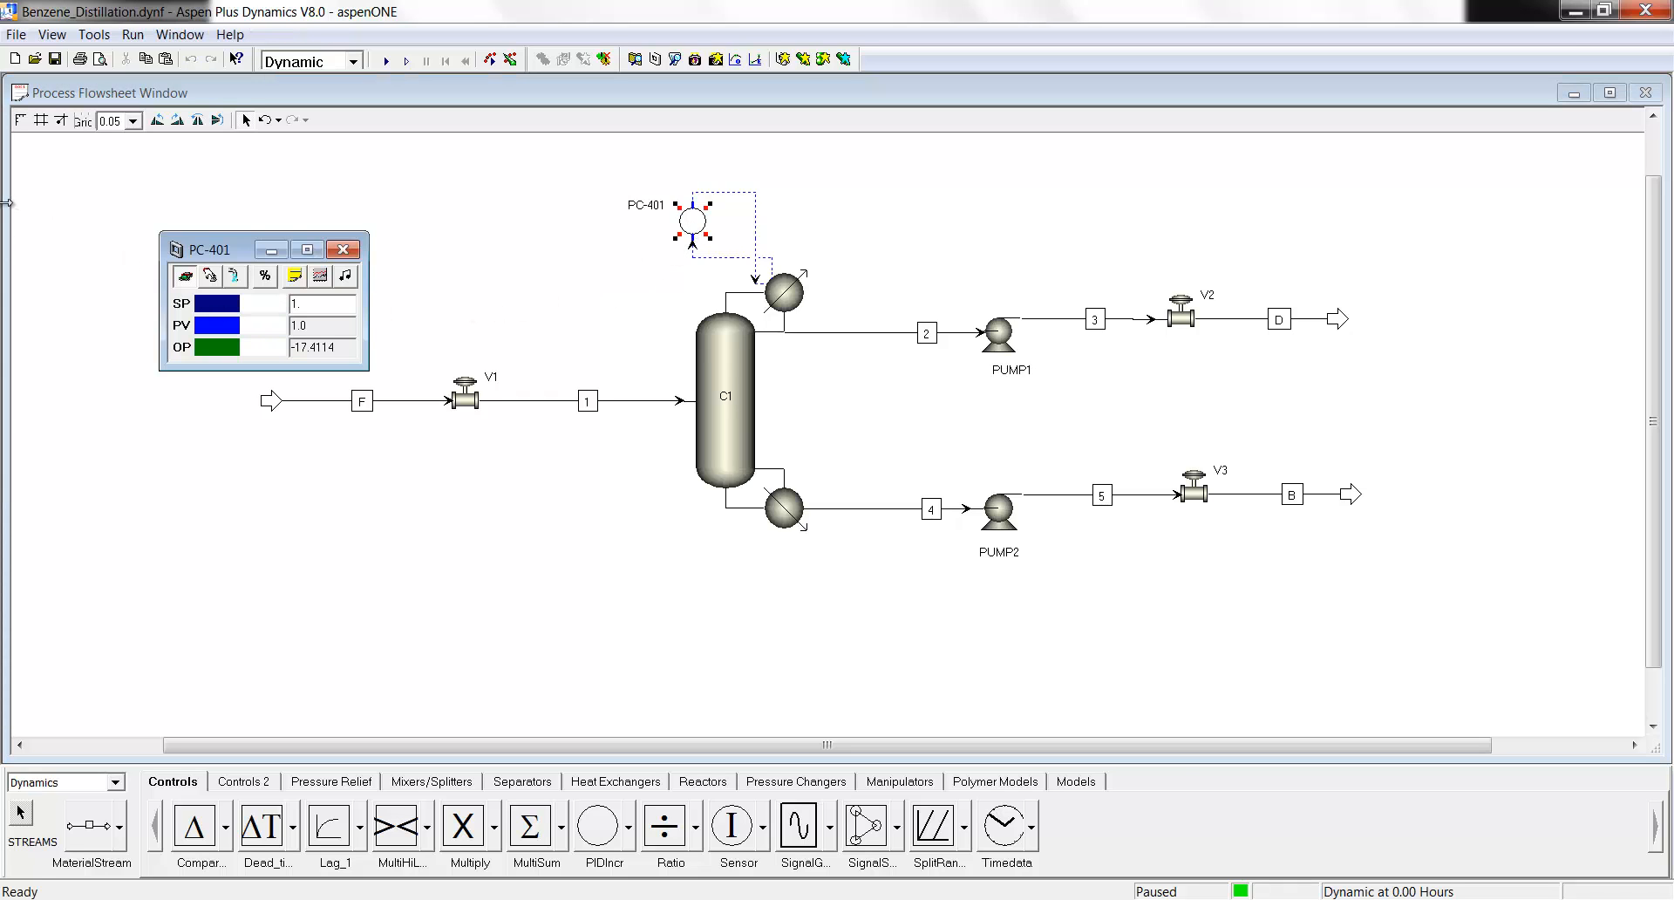
drag(7, 202, 532, 232)
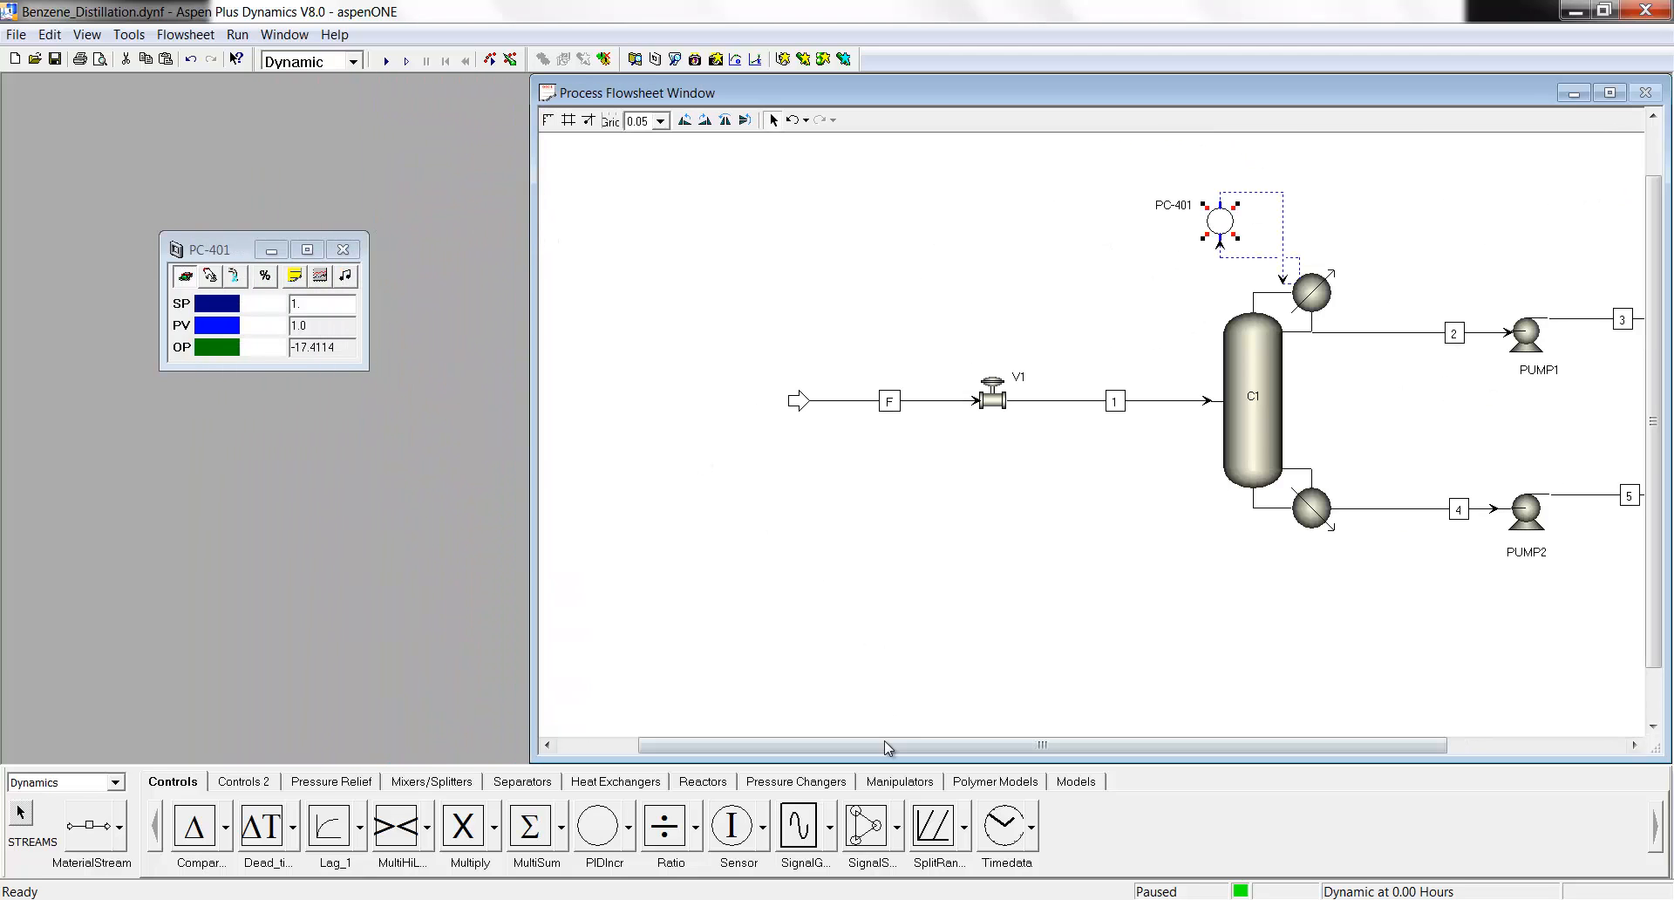
drag(889, 745, 1038, 752)
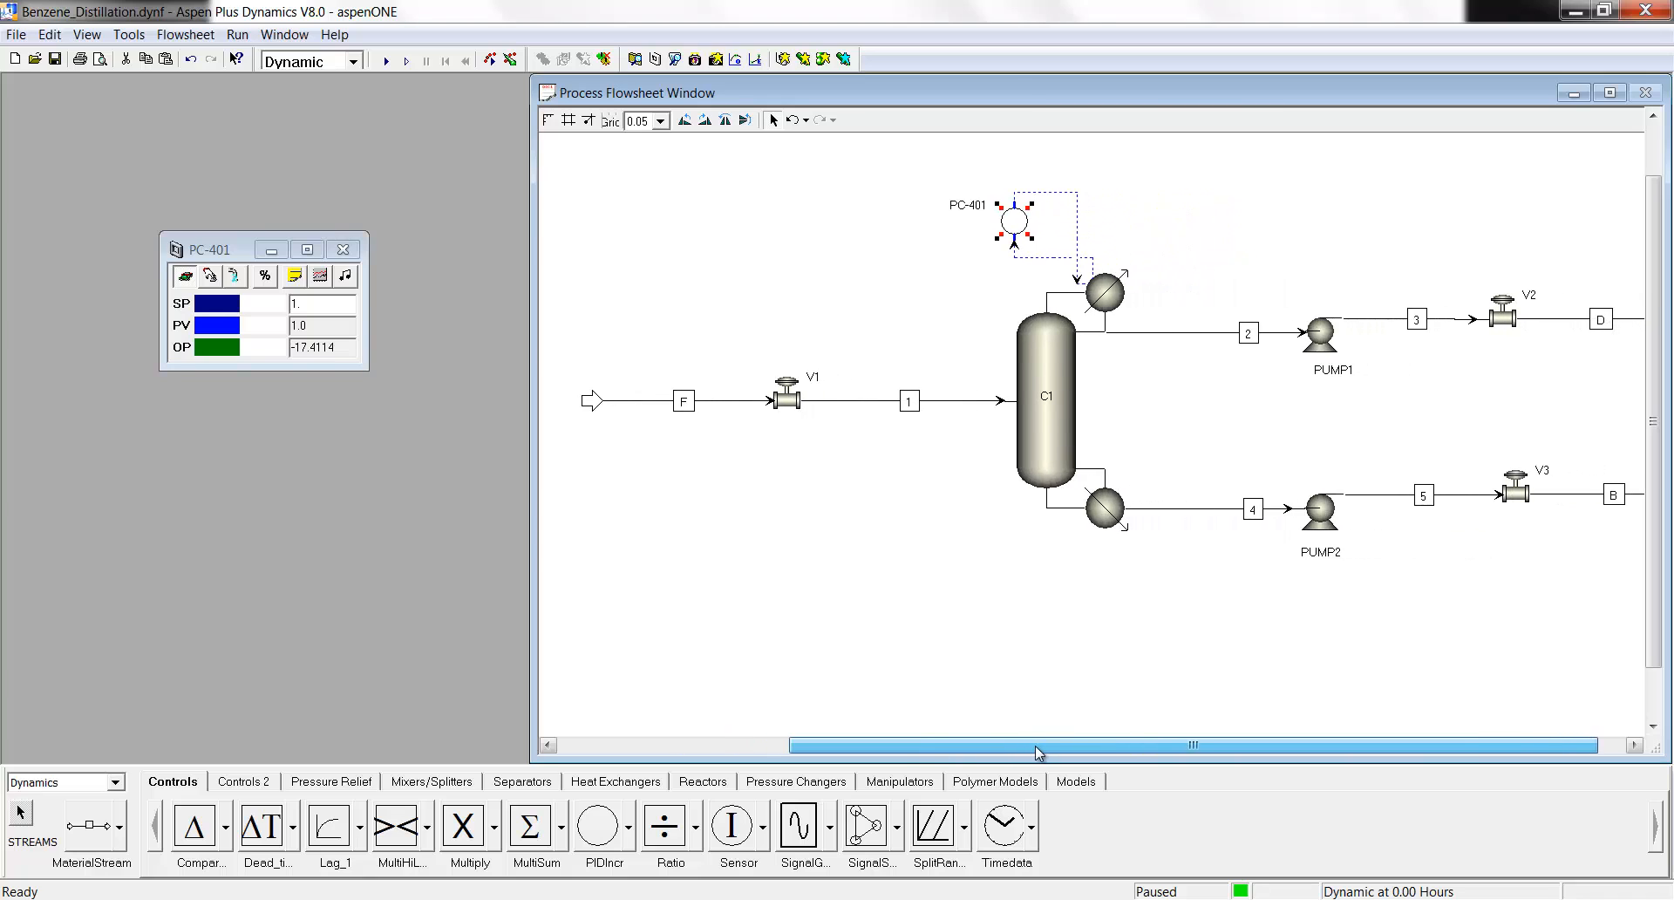
drag(220, 250, 58, 95)
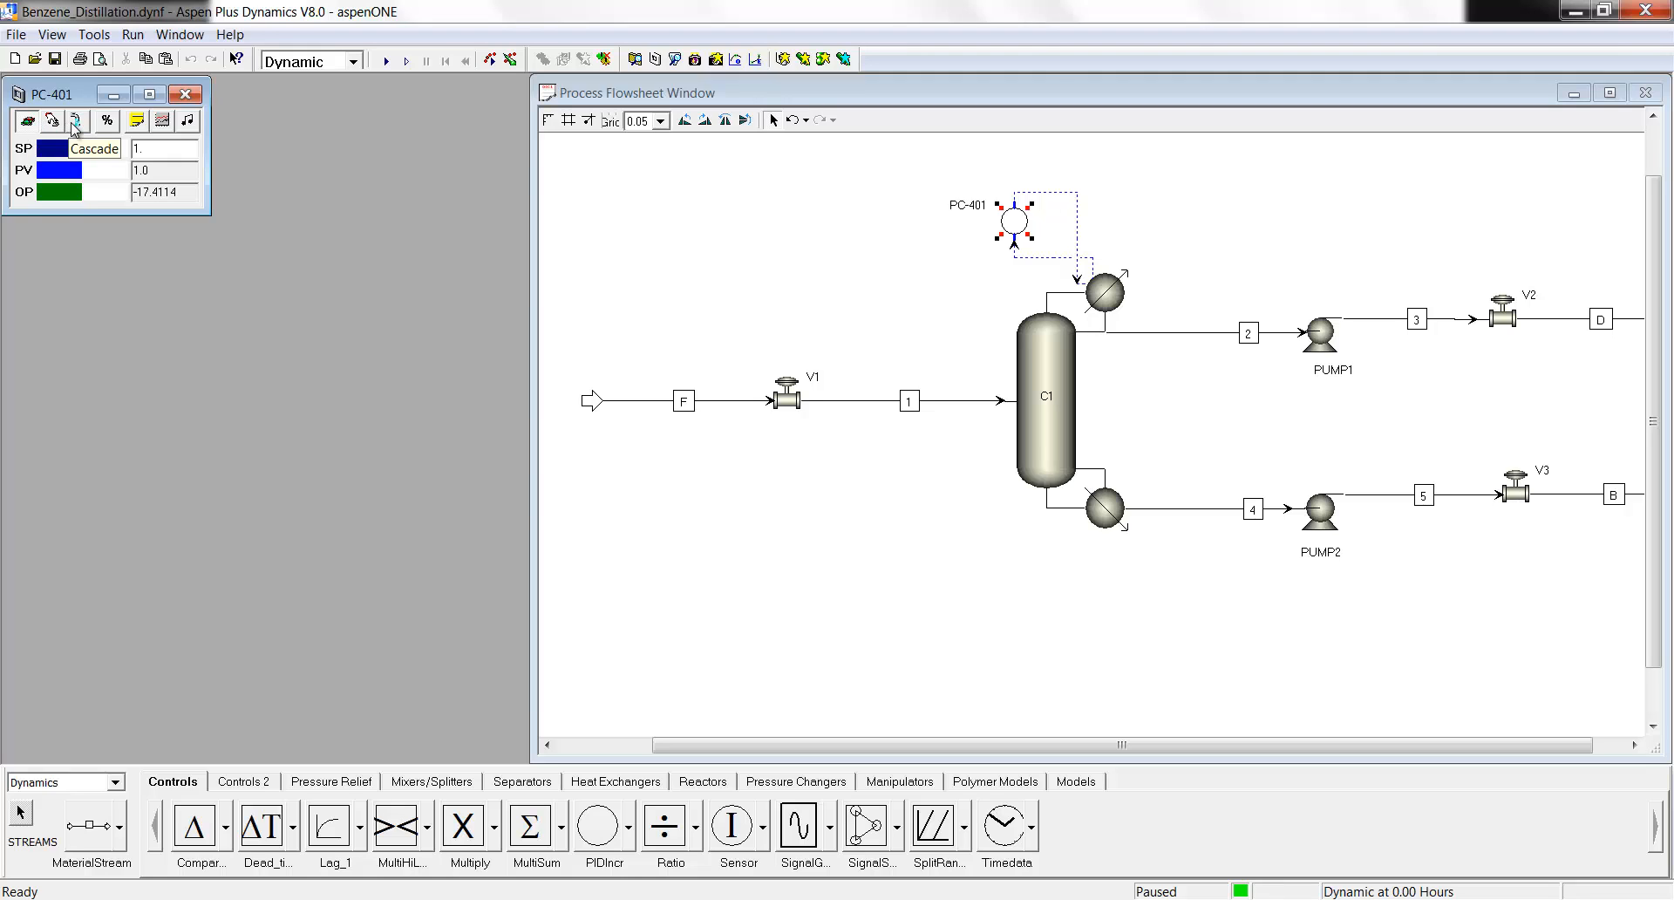
Check the PC-401 values as percentages, and review the controller's Tuning and Ranges configuration settings.
click(107, 127)
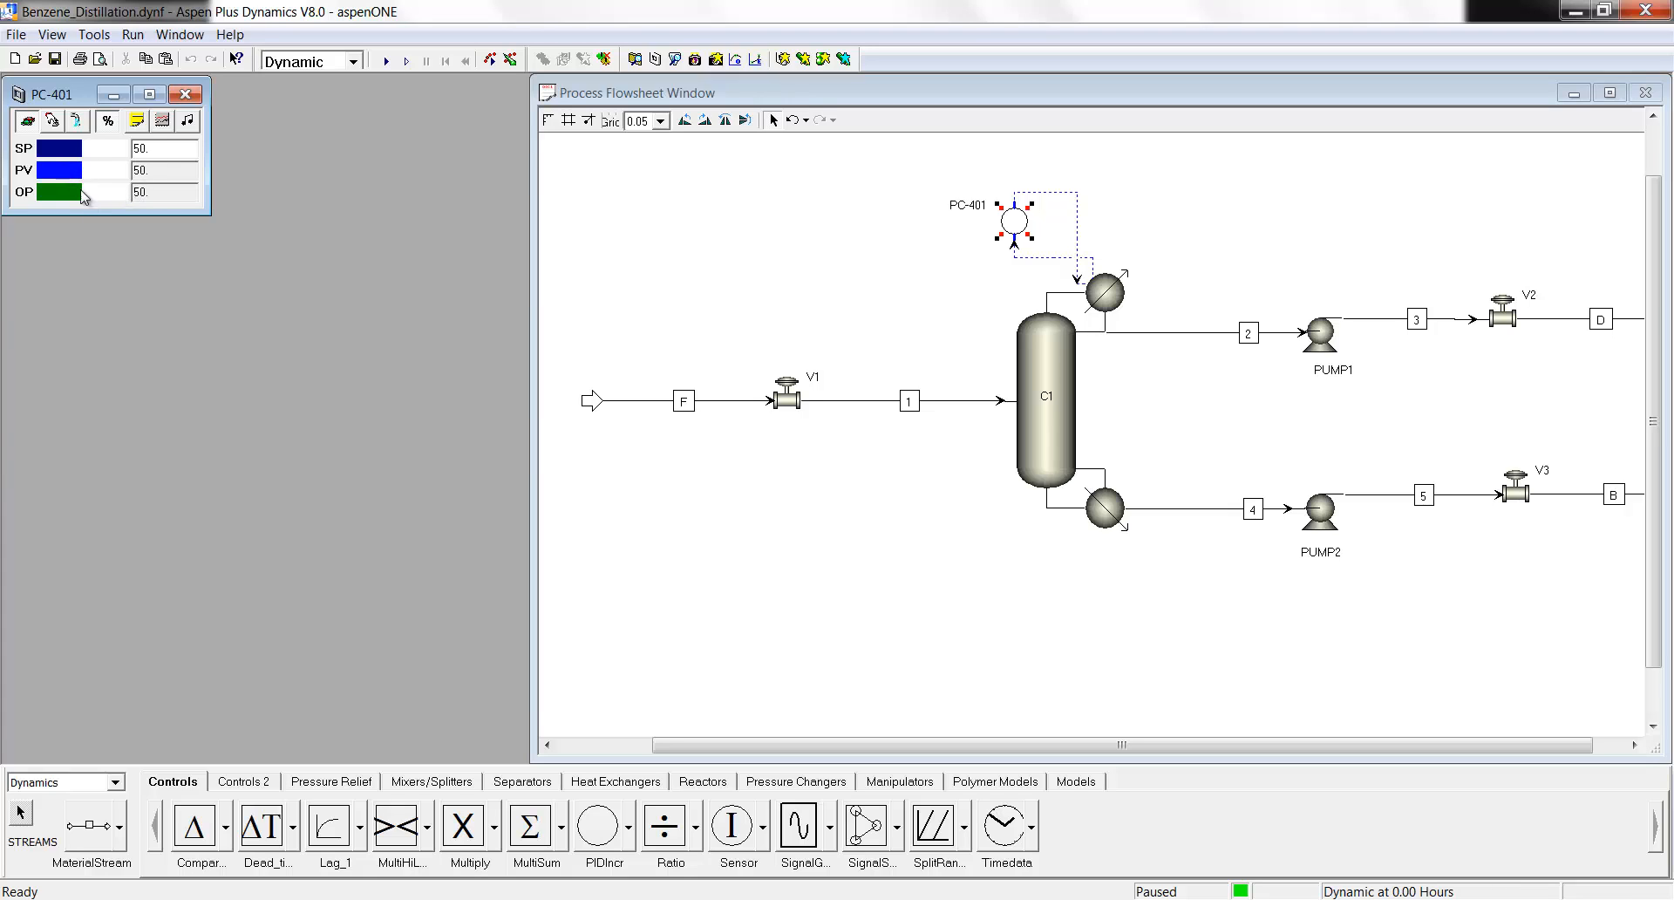
click(108, 124)
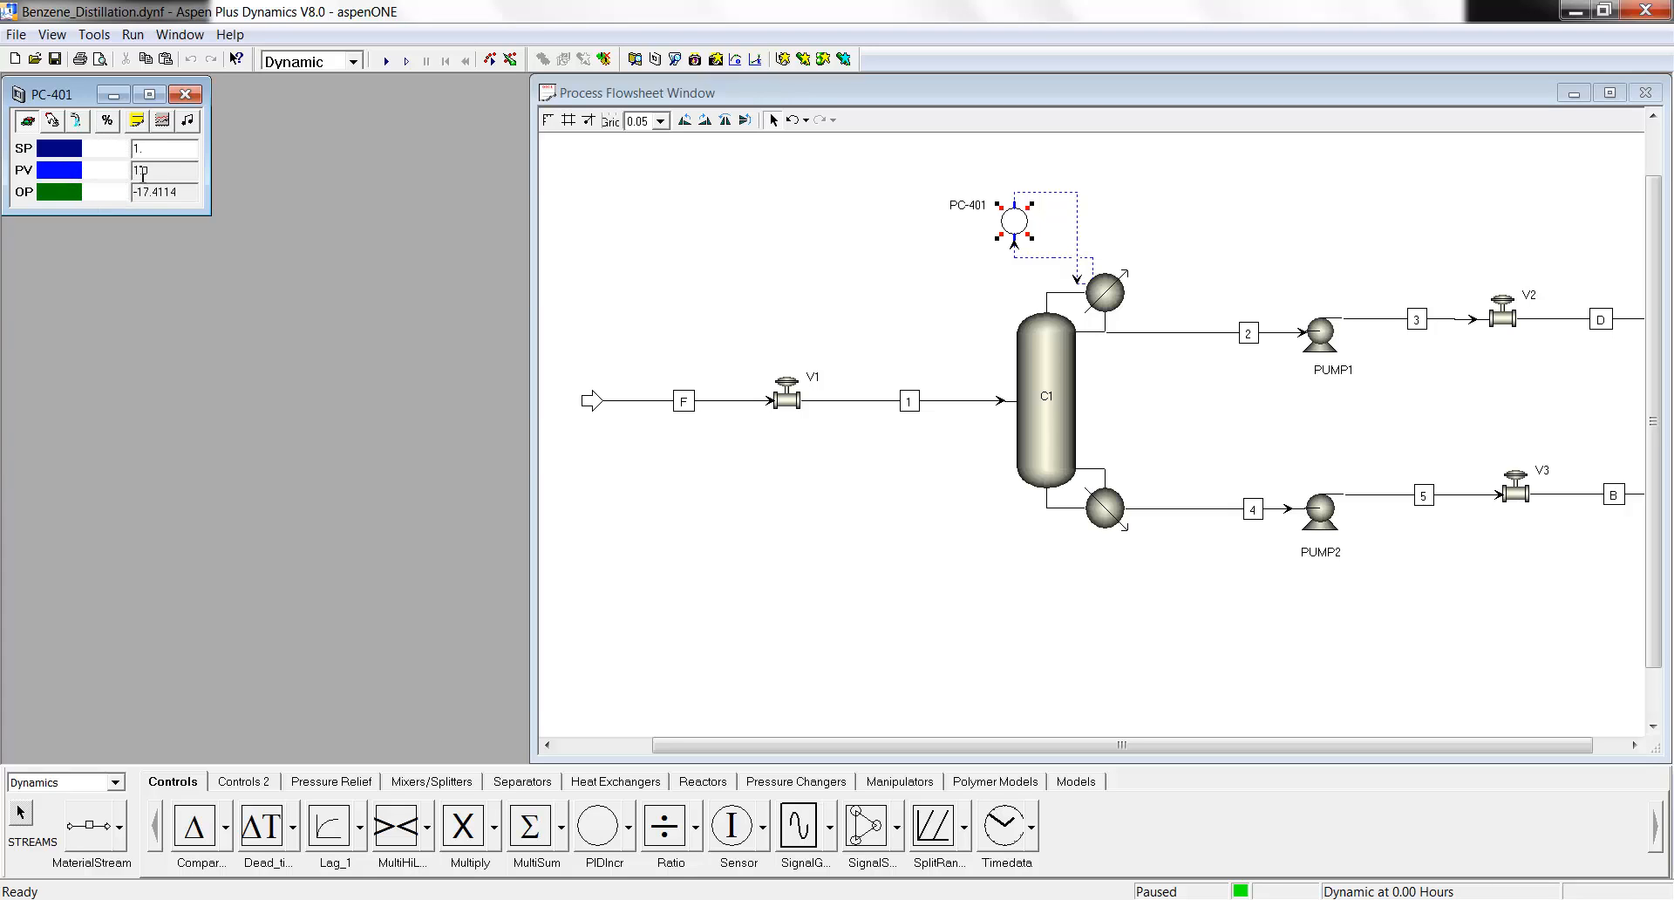
click(136, 122)
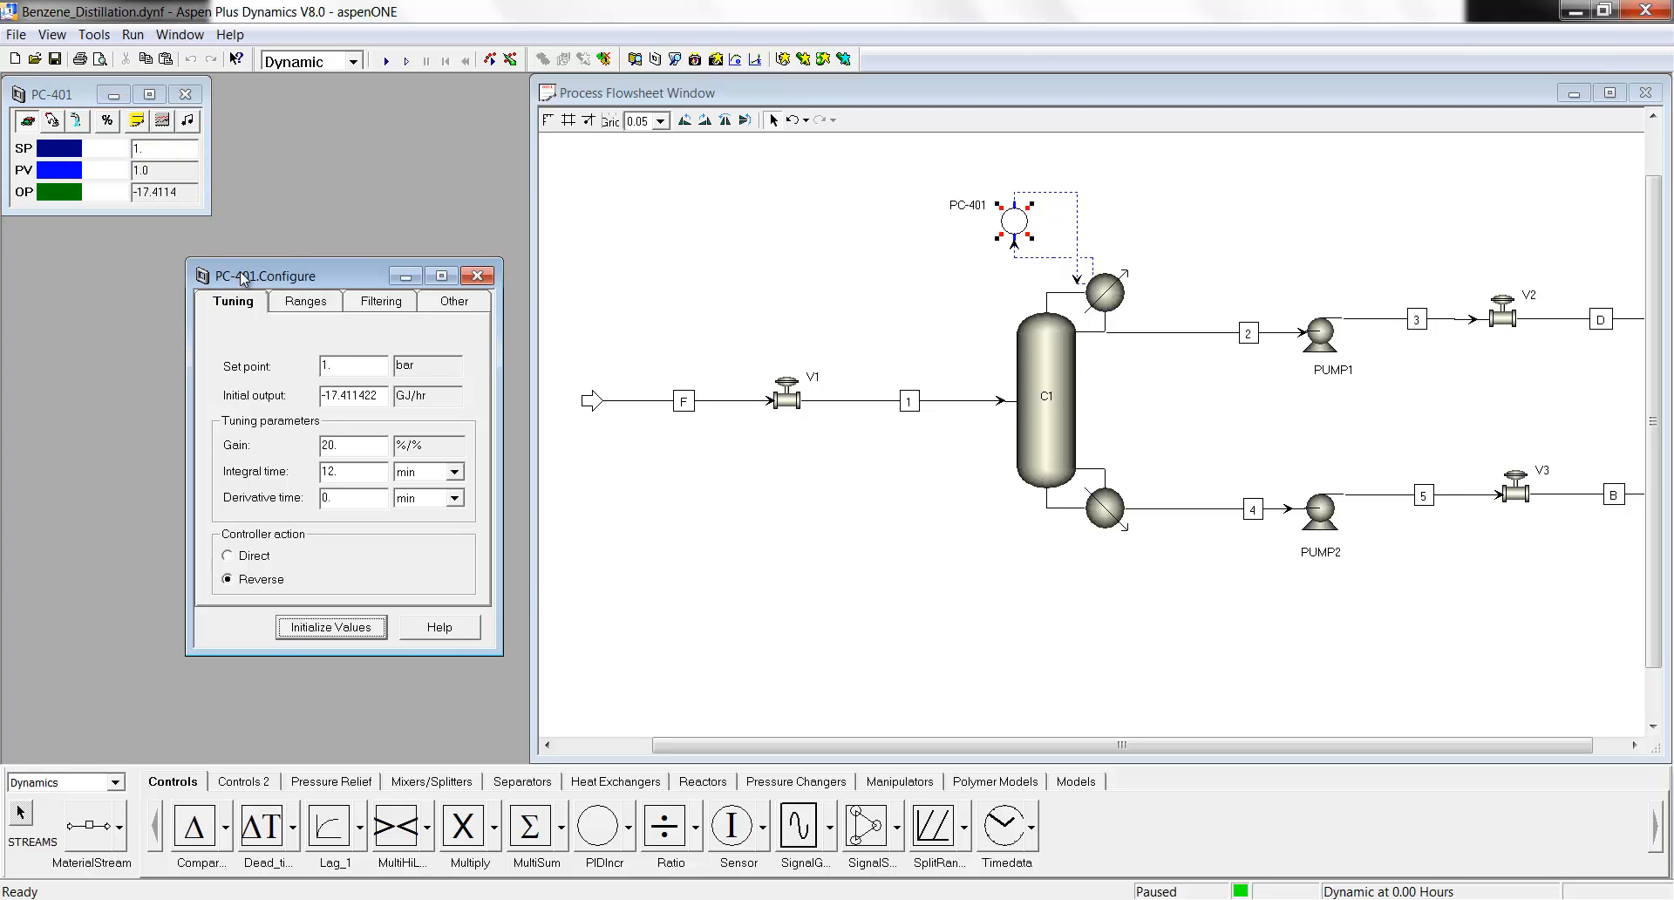
drag(243, 277, 269, 95)
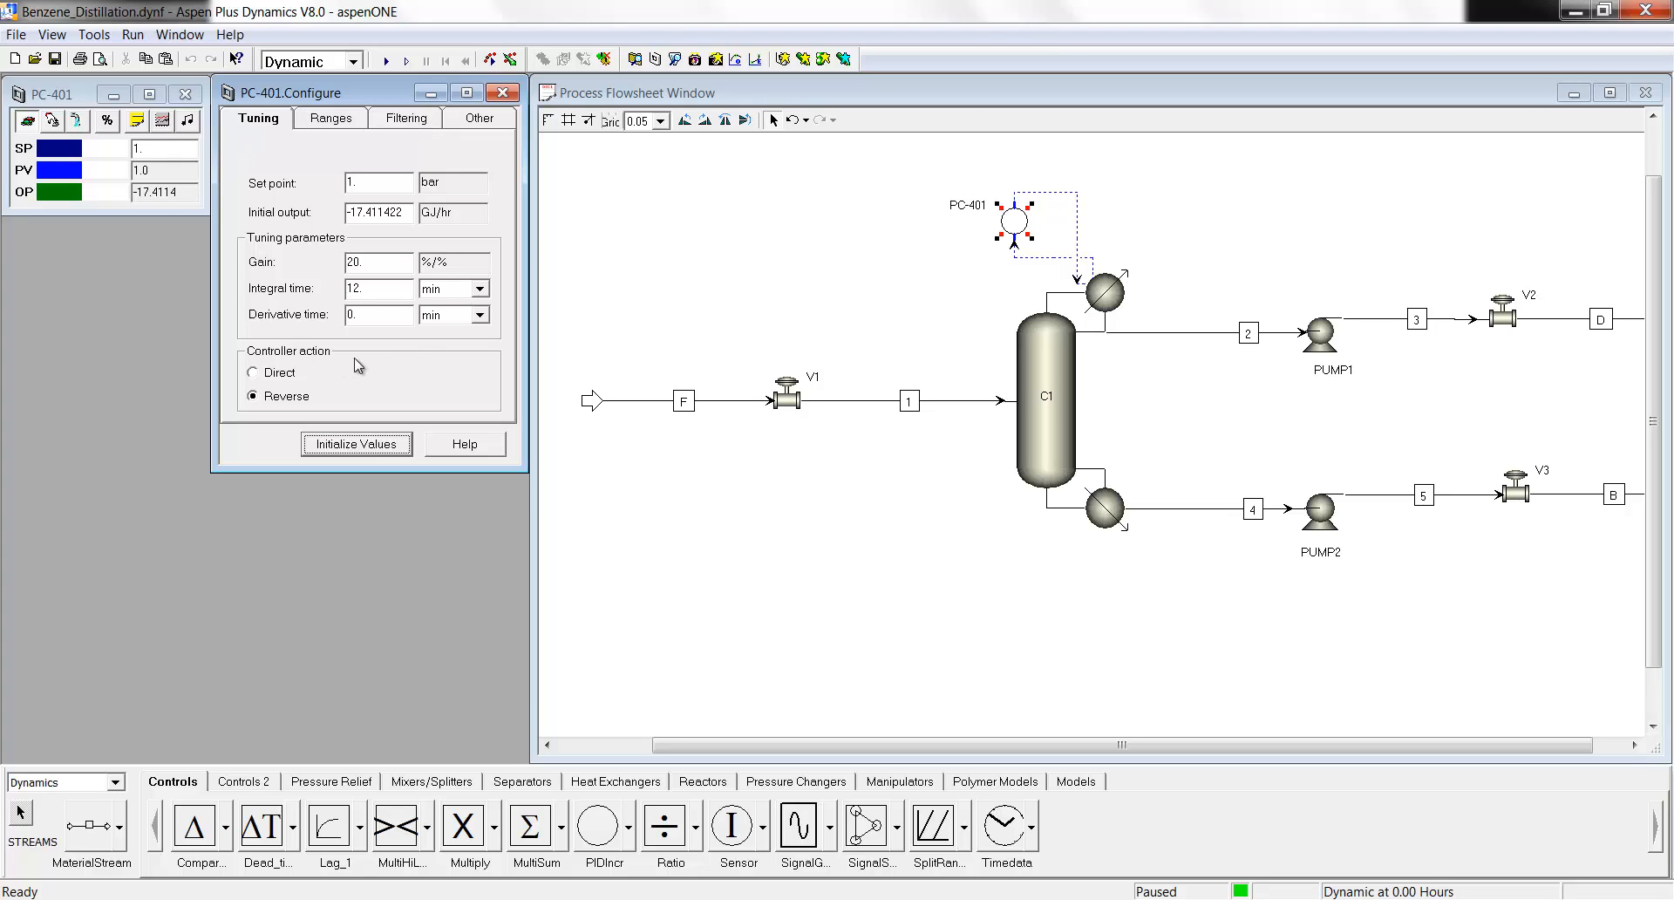
click(345, 121)
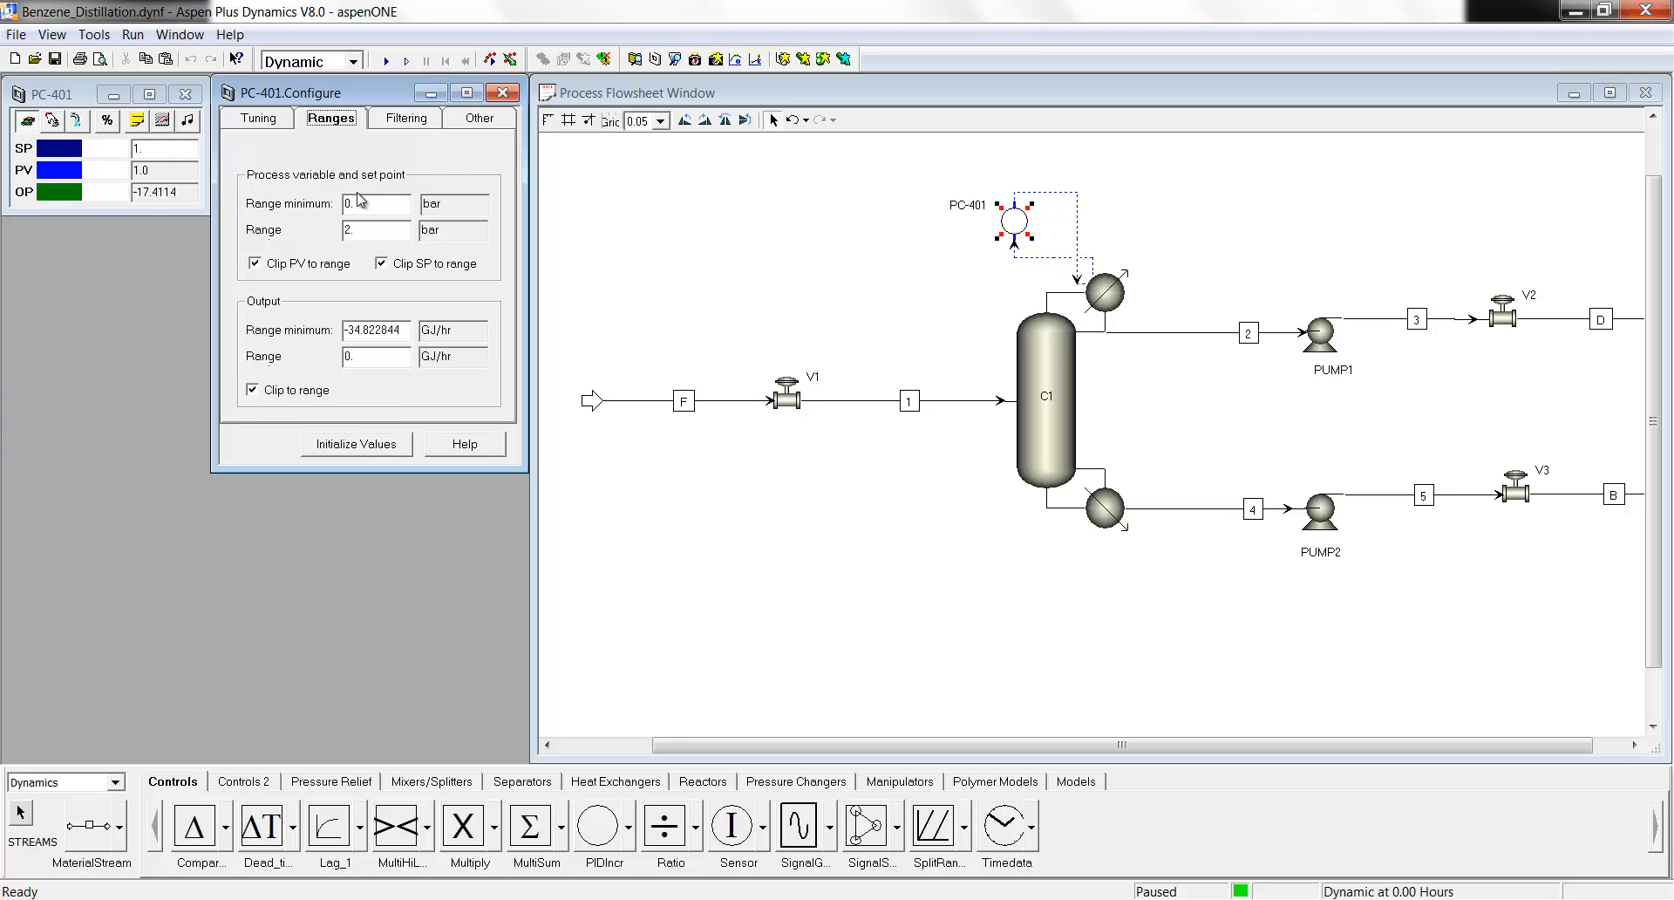
click(280, 121)
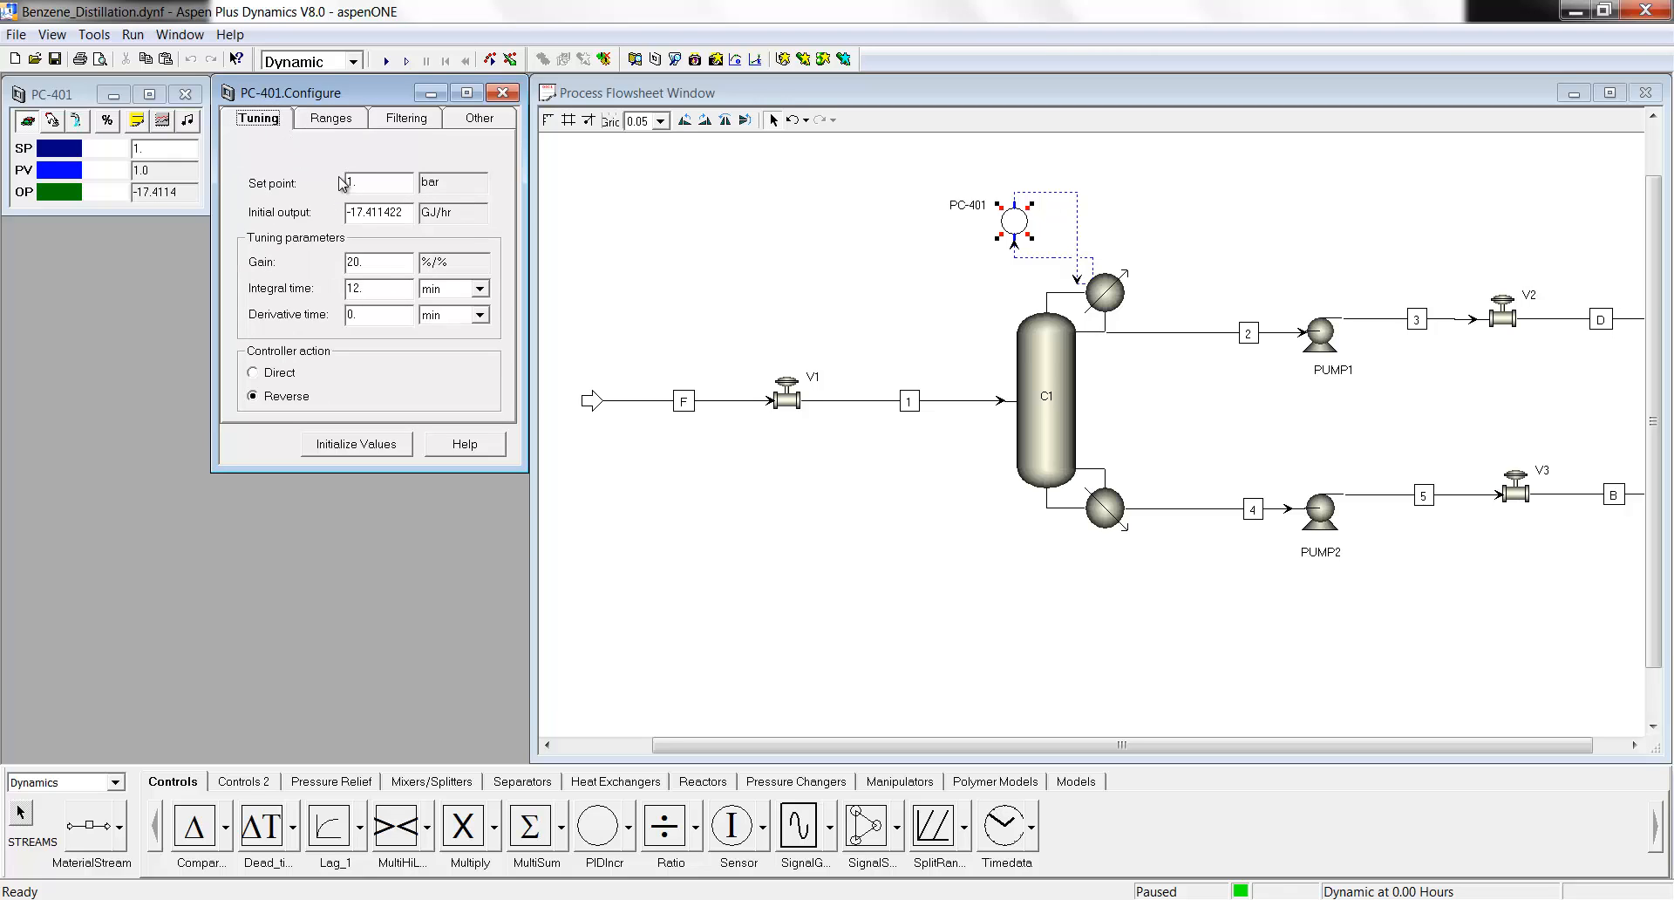
click(342, 122)
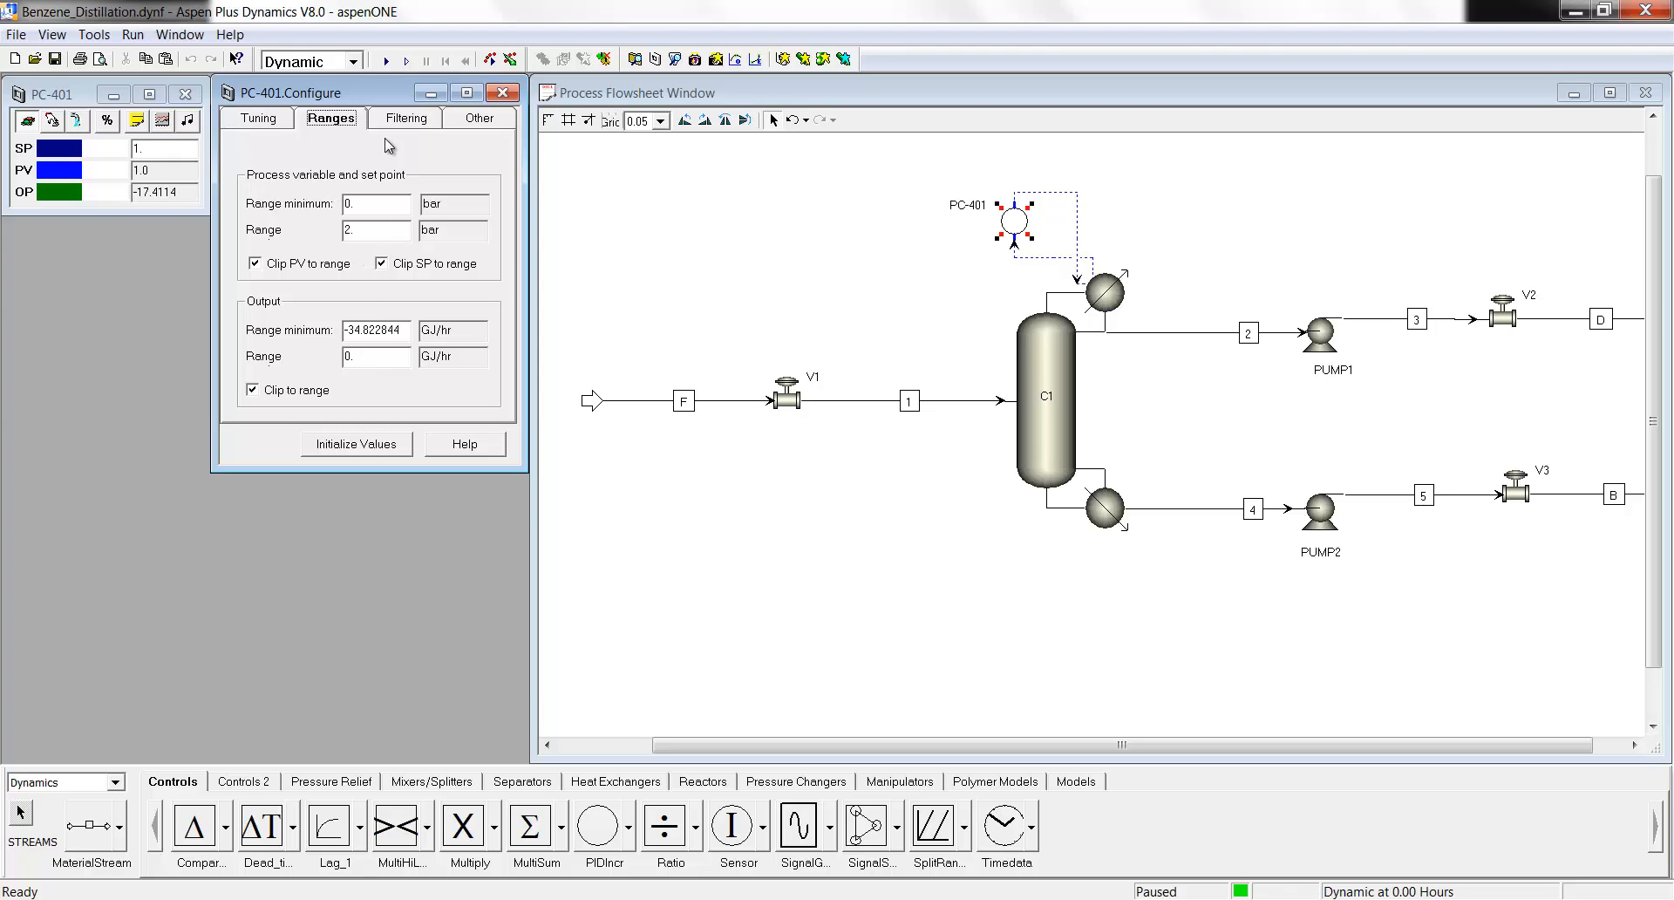
click(277, 122)
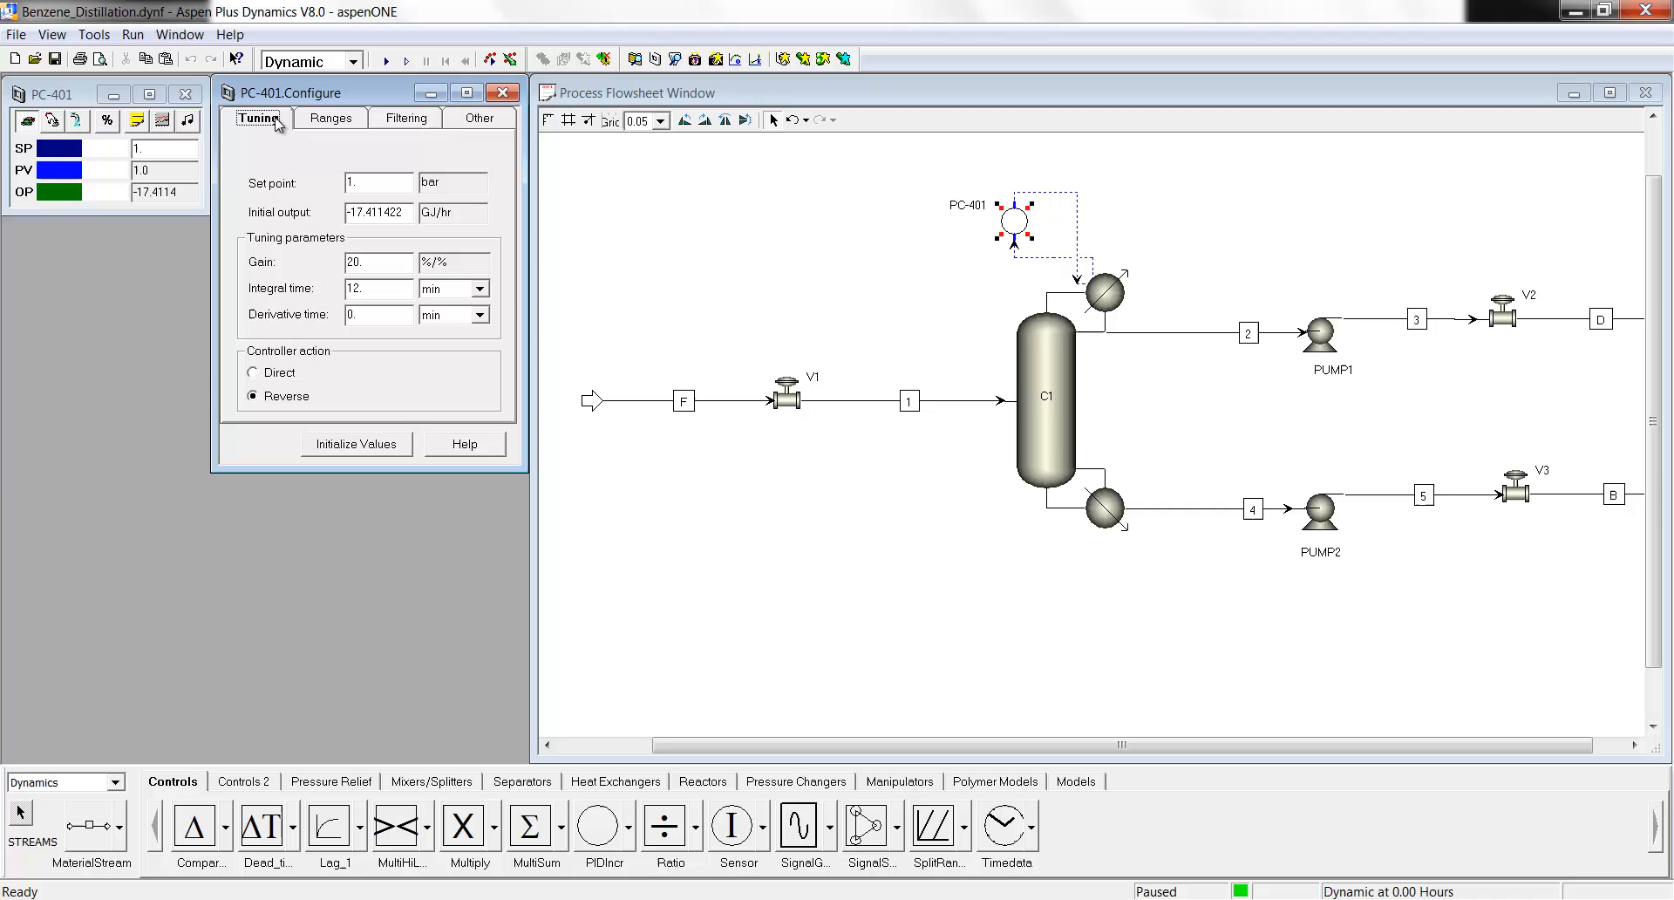
click(502, 93)
Open the PC-401 results plot, place it below the faceplate and enlarge it to fill the space beside the flowsheet.
click(162, 123)
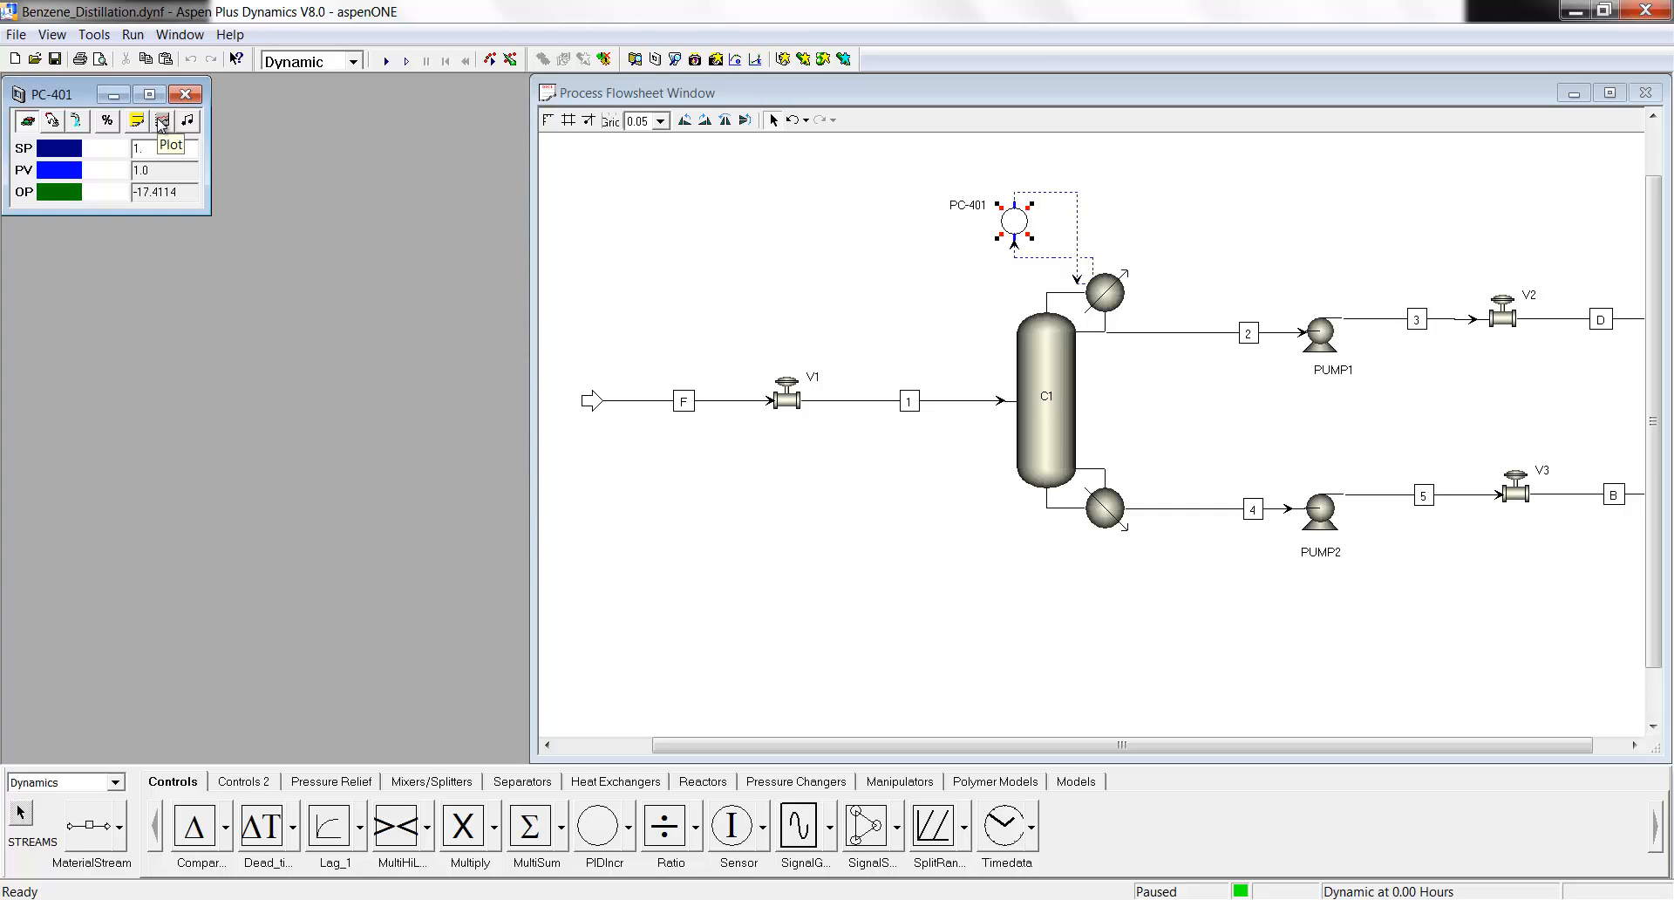
drag(328, 299, 121, 233)
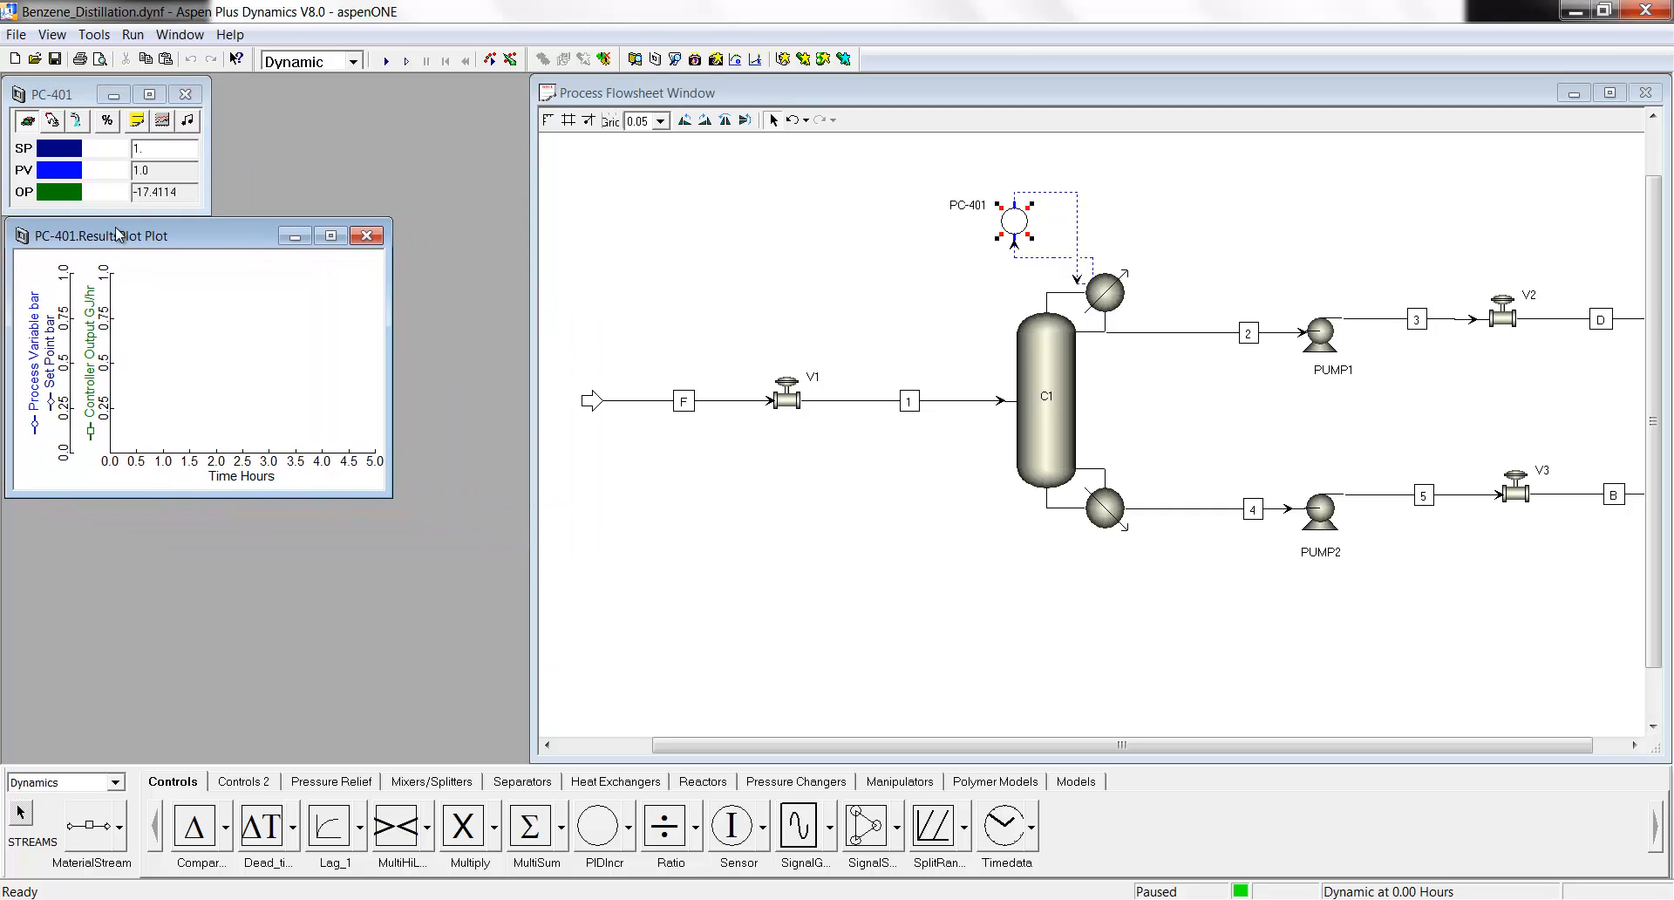
drag(387, 491, 521, 634)
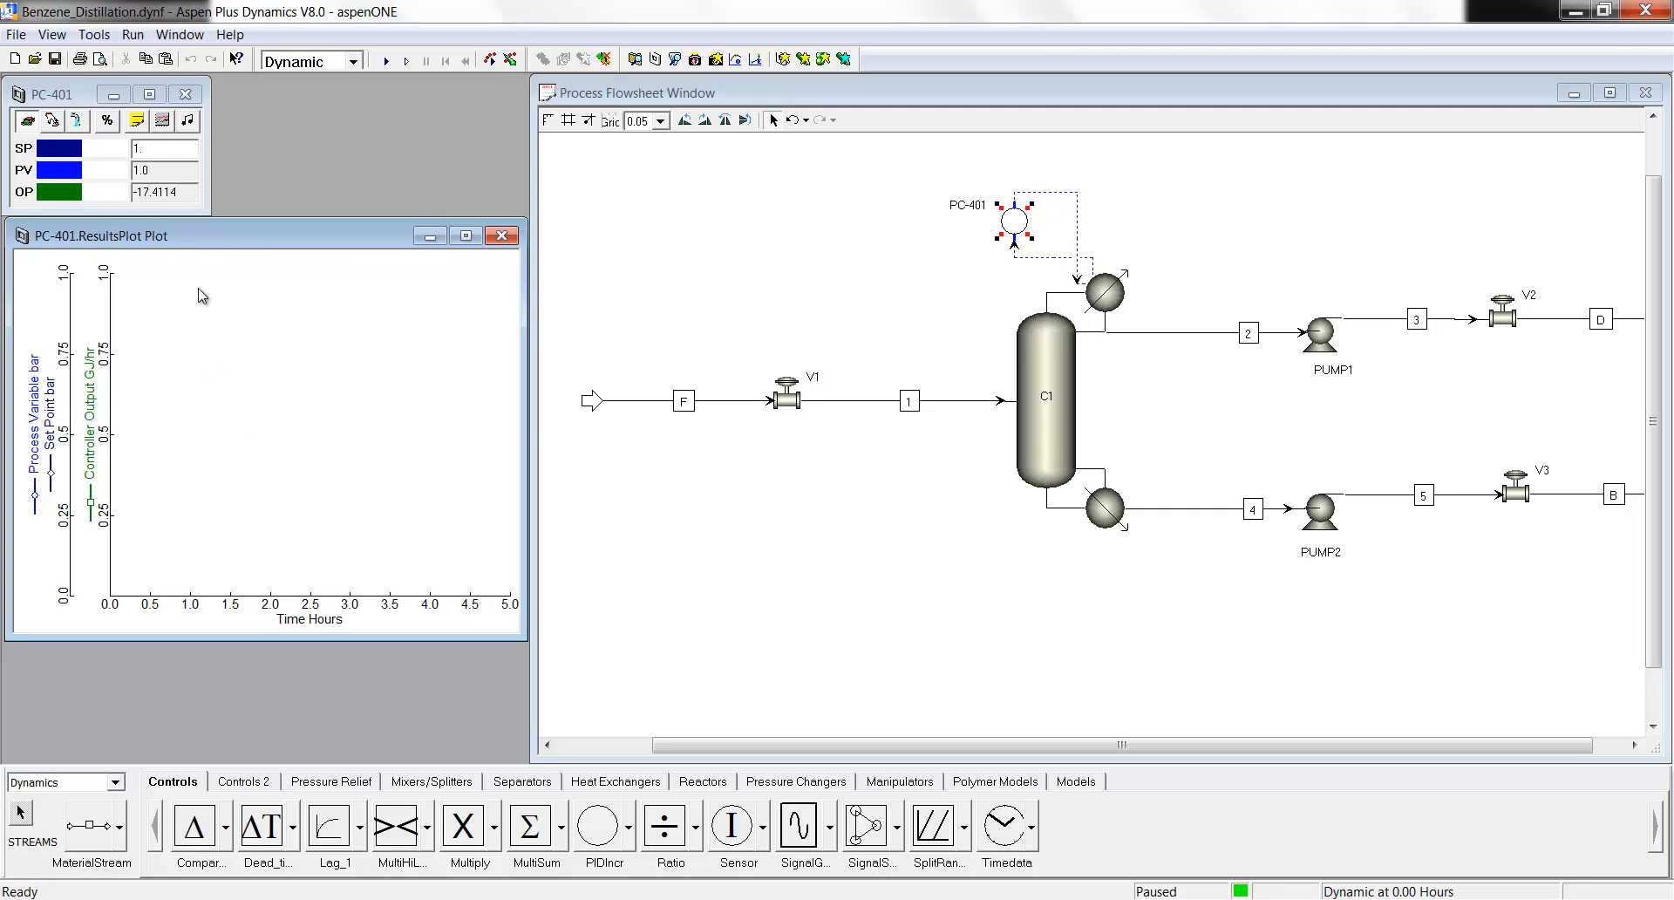
Change the colour of the set point (SP) line in the PC-401 results plot to red.
double_click(199, 373)
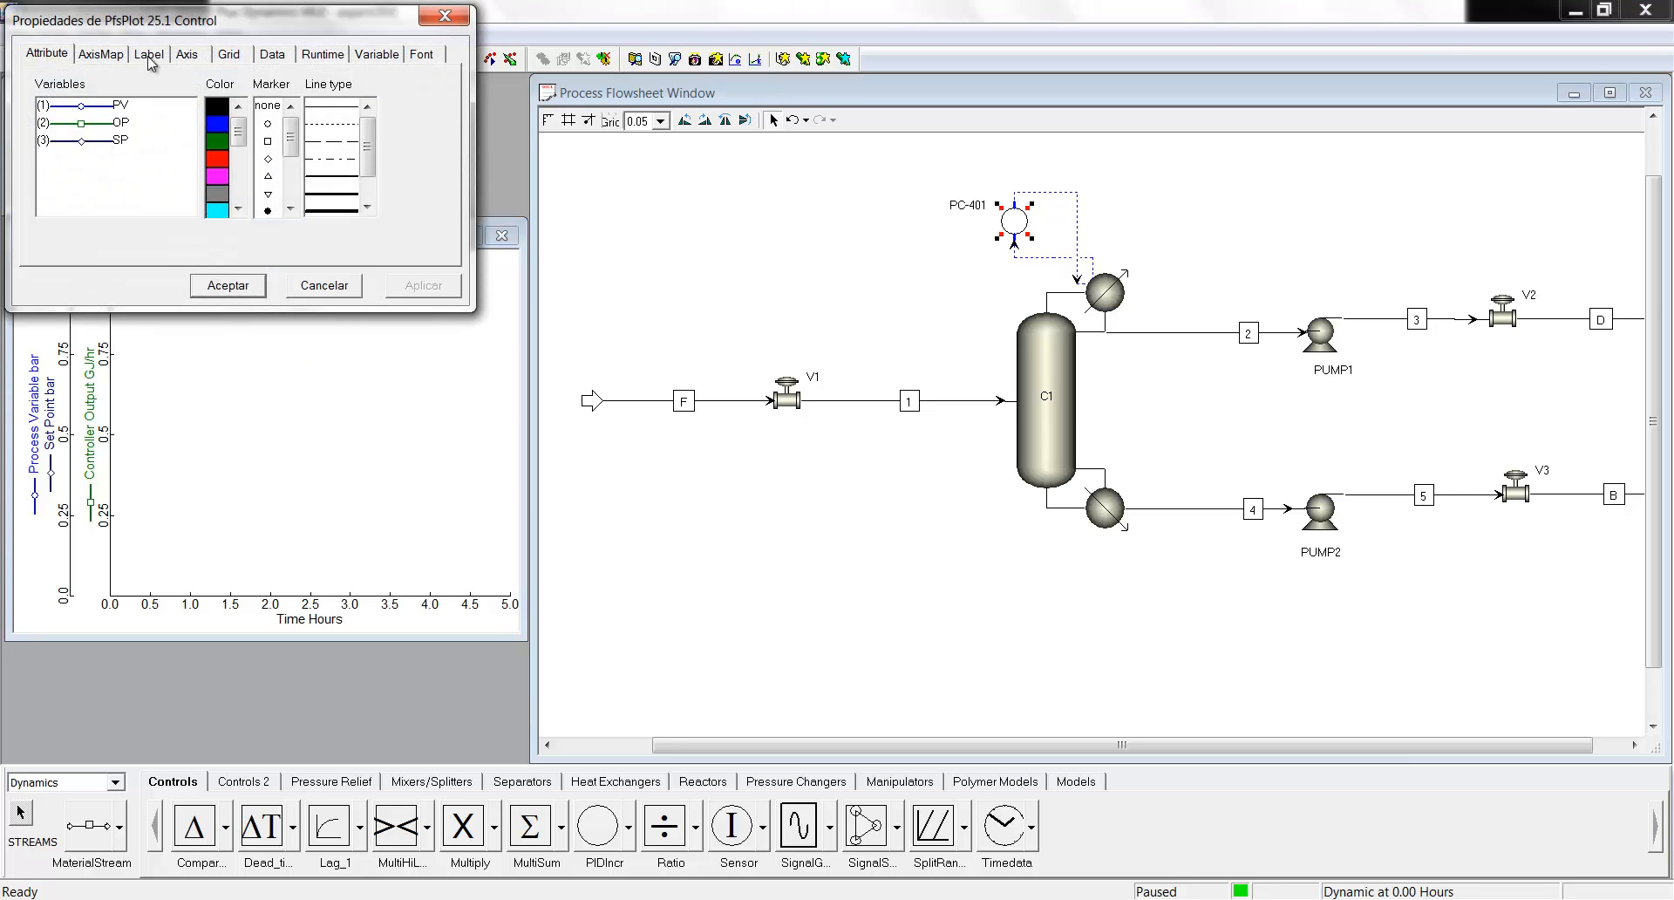
drag(161, 27, 625, 106)
click(572, 230)
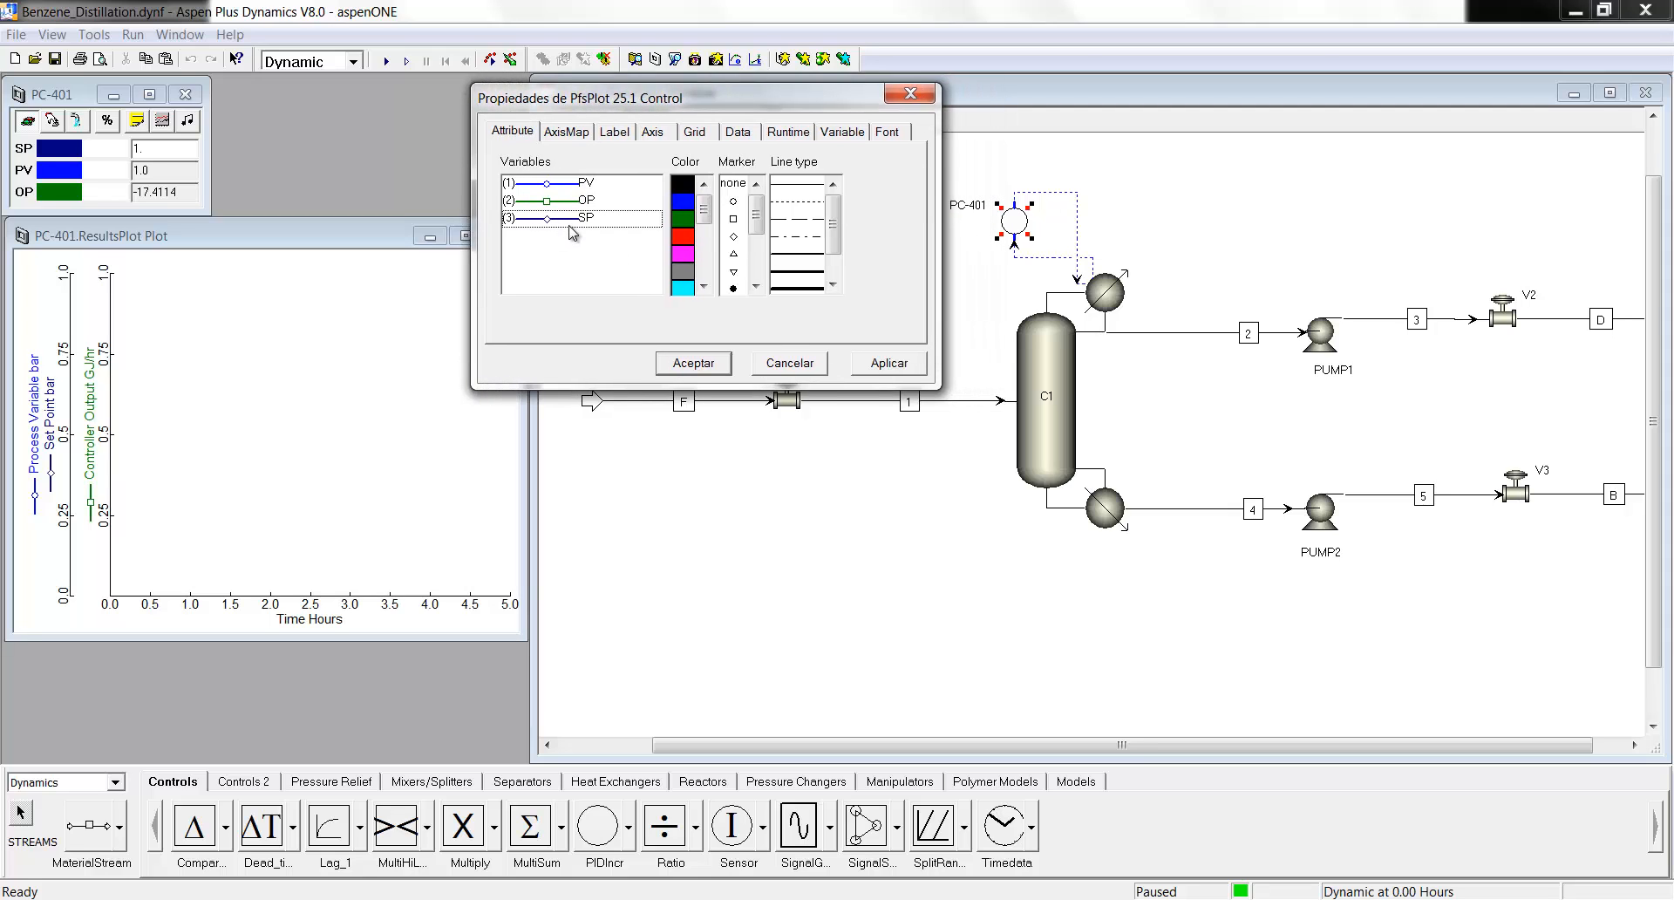
click(693, 363)
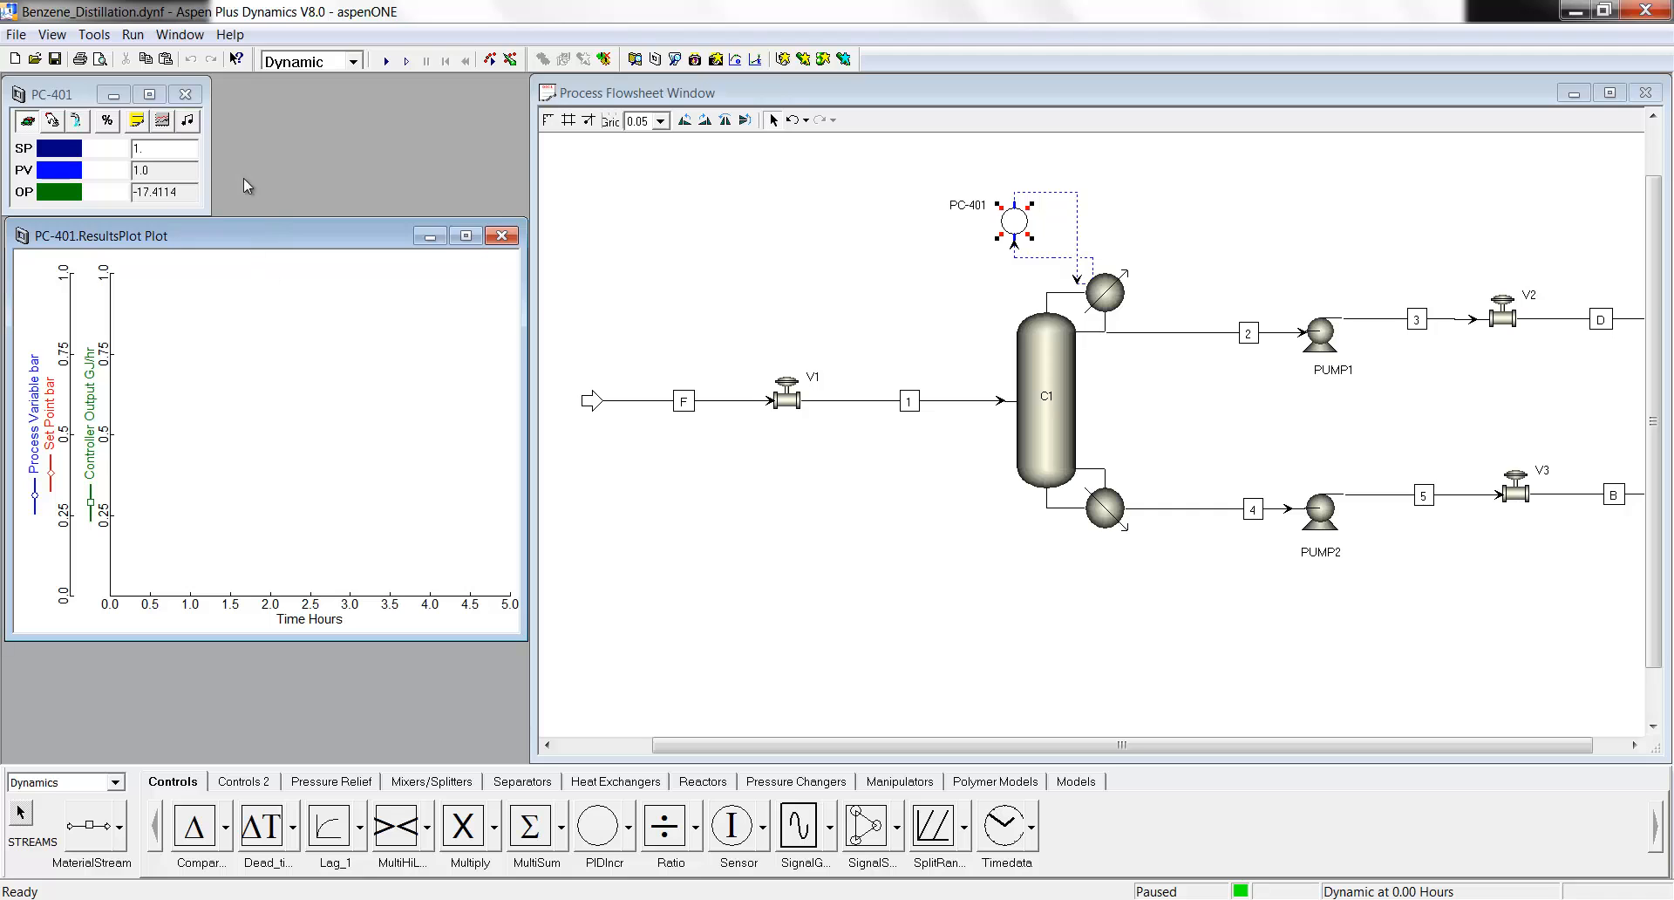
Open the PC-401 Tune window and place it beside the faceplate and results plot.
click(188, 122)
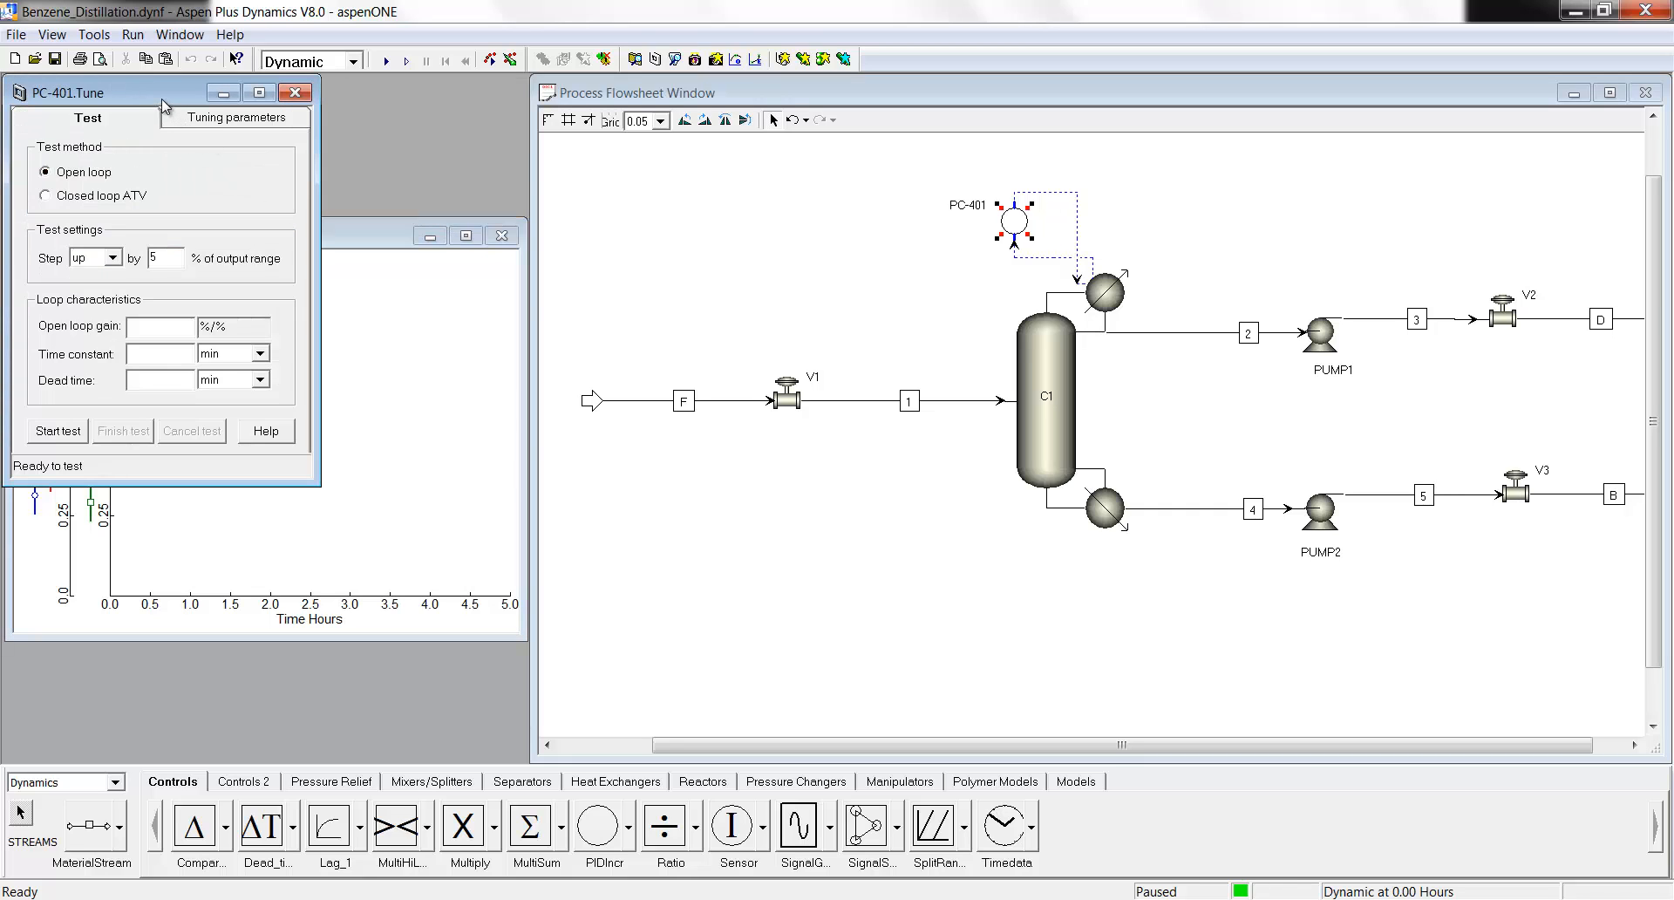
drag(180, 93, 691, 103)
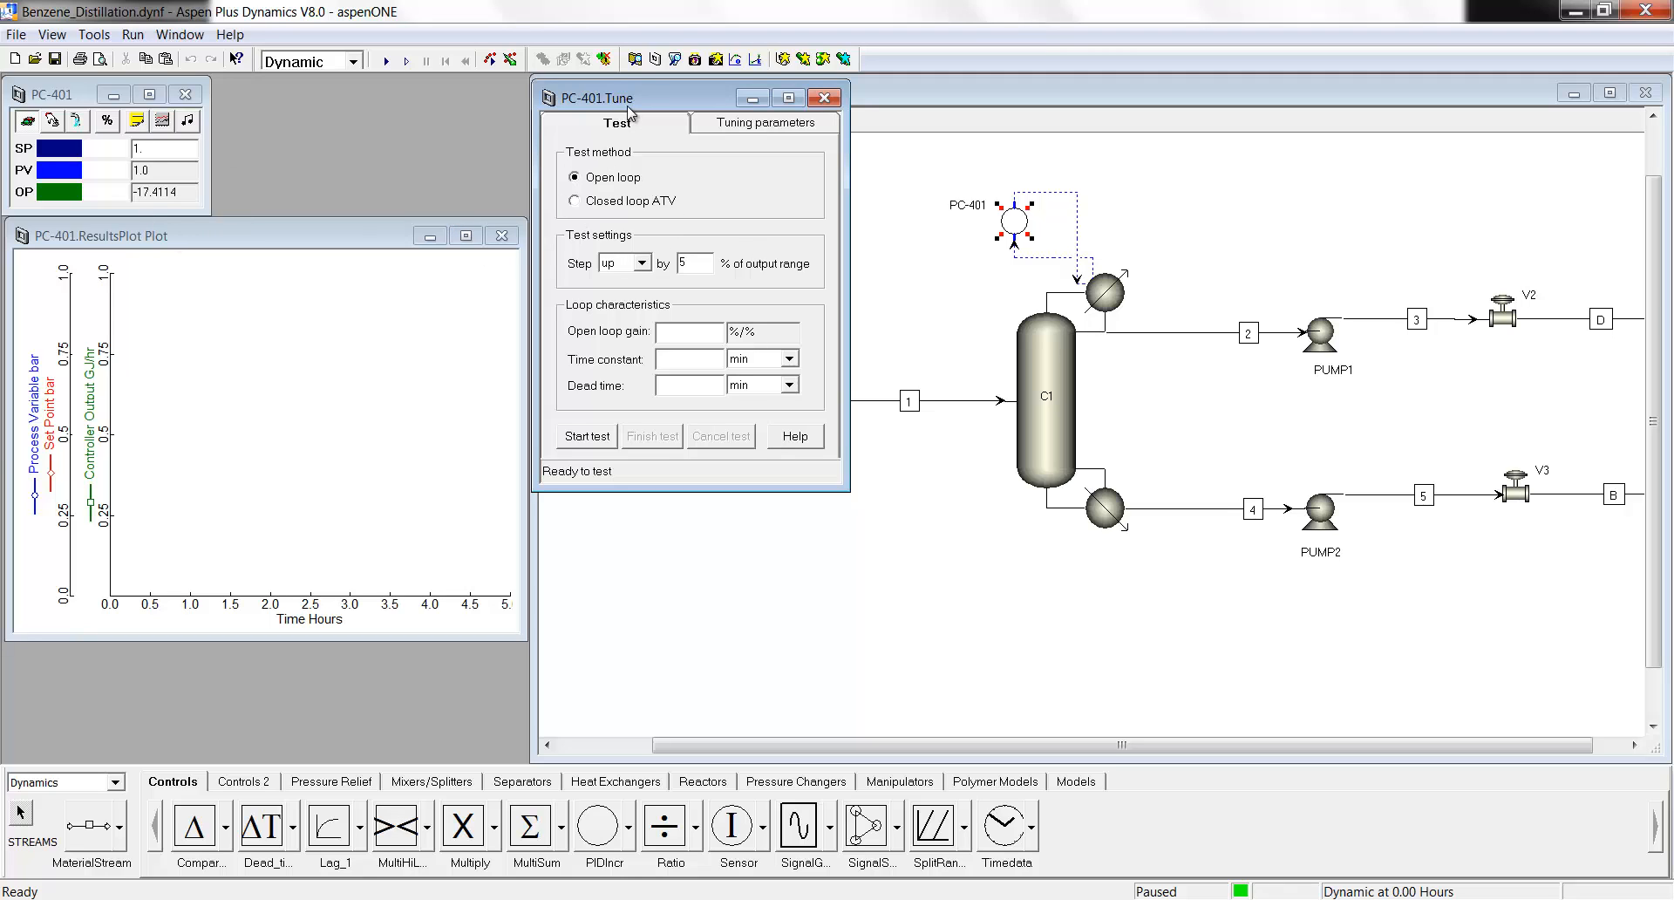
drag(631, 100, 592, 105)
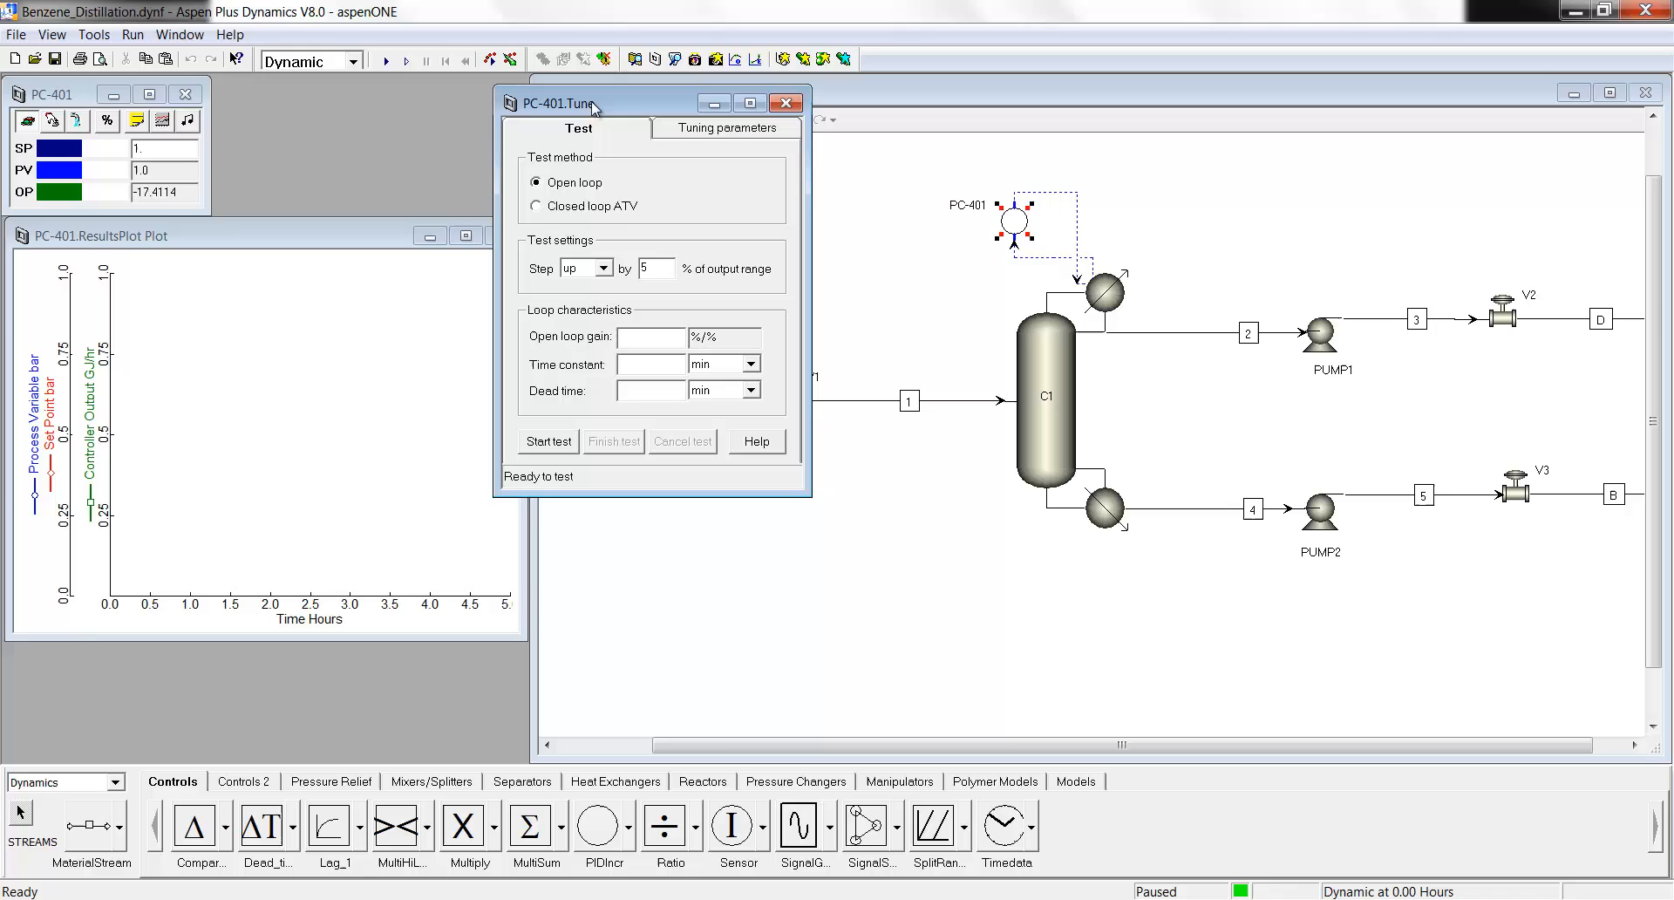
Run the dynamic simulation and start an open-loop test on PC-401 with a step up of 1% of output range.
click(381, 65)
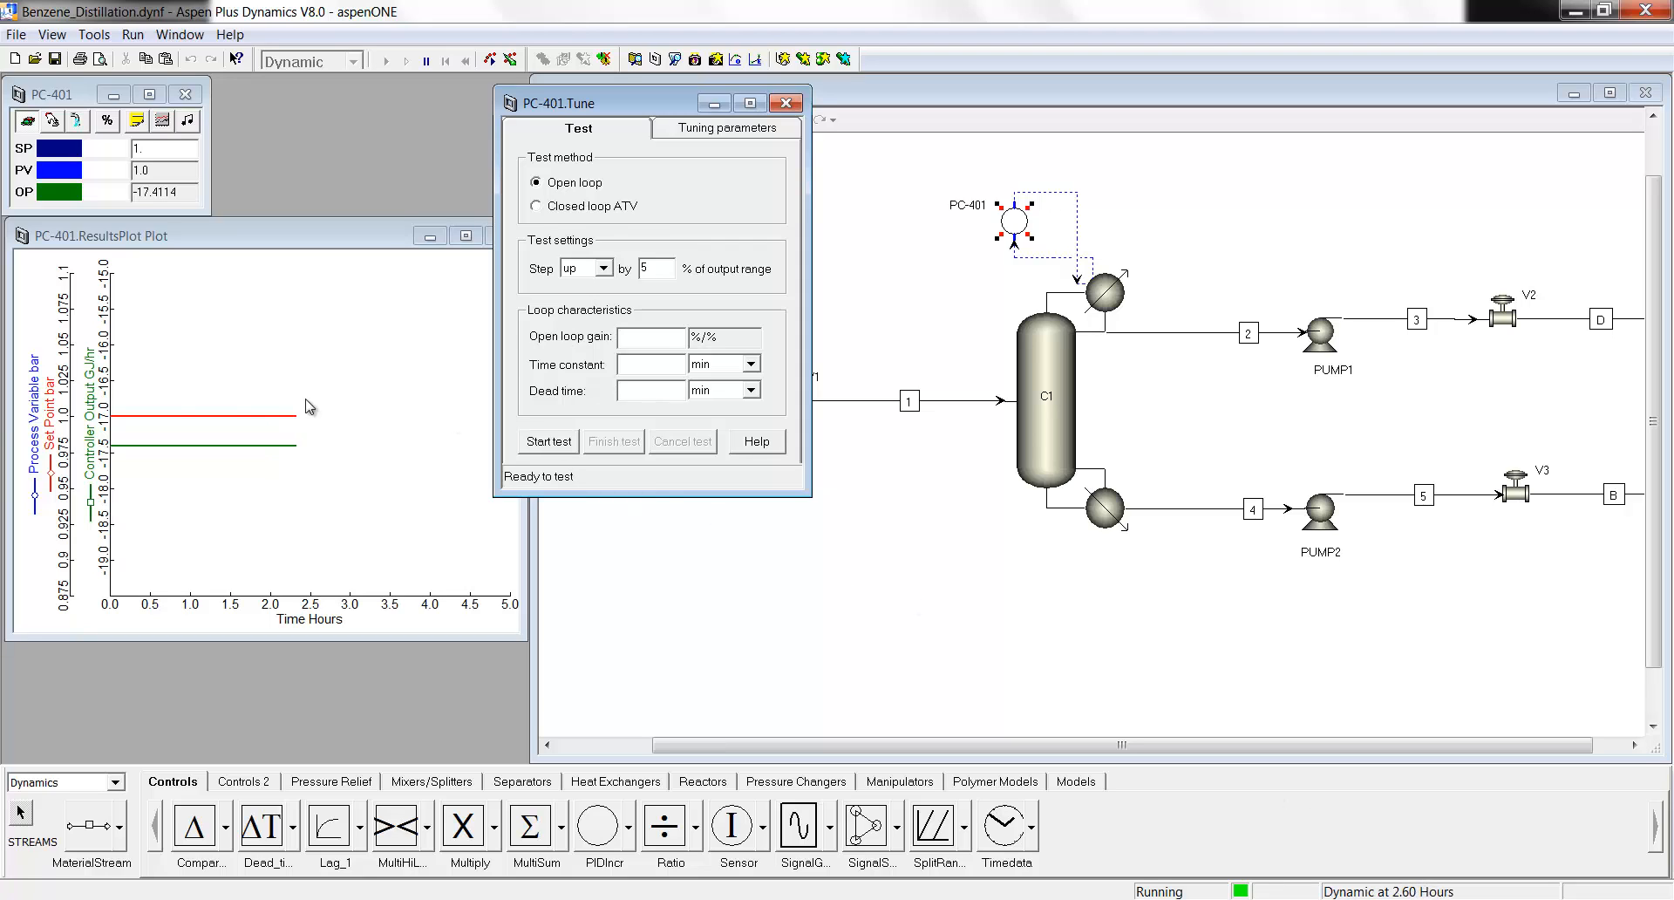
click(218, 237)
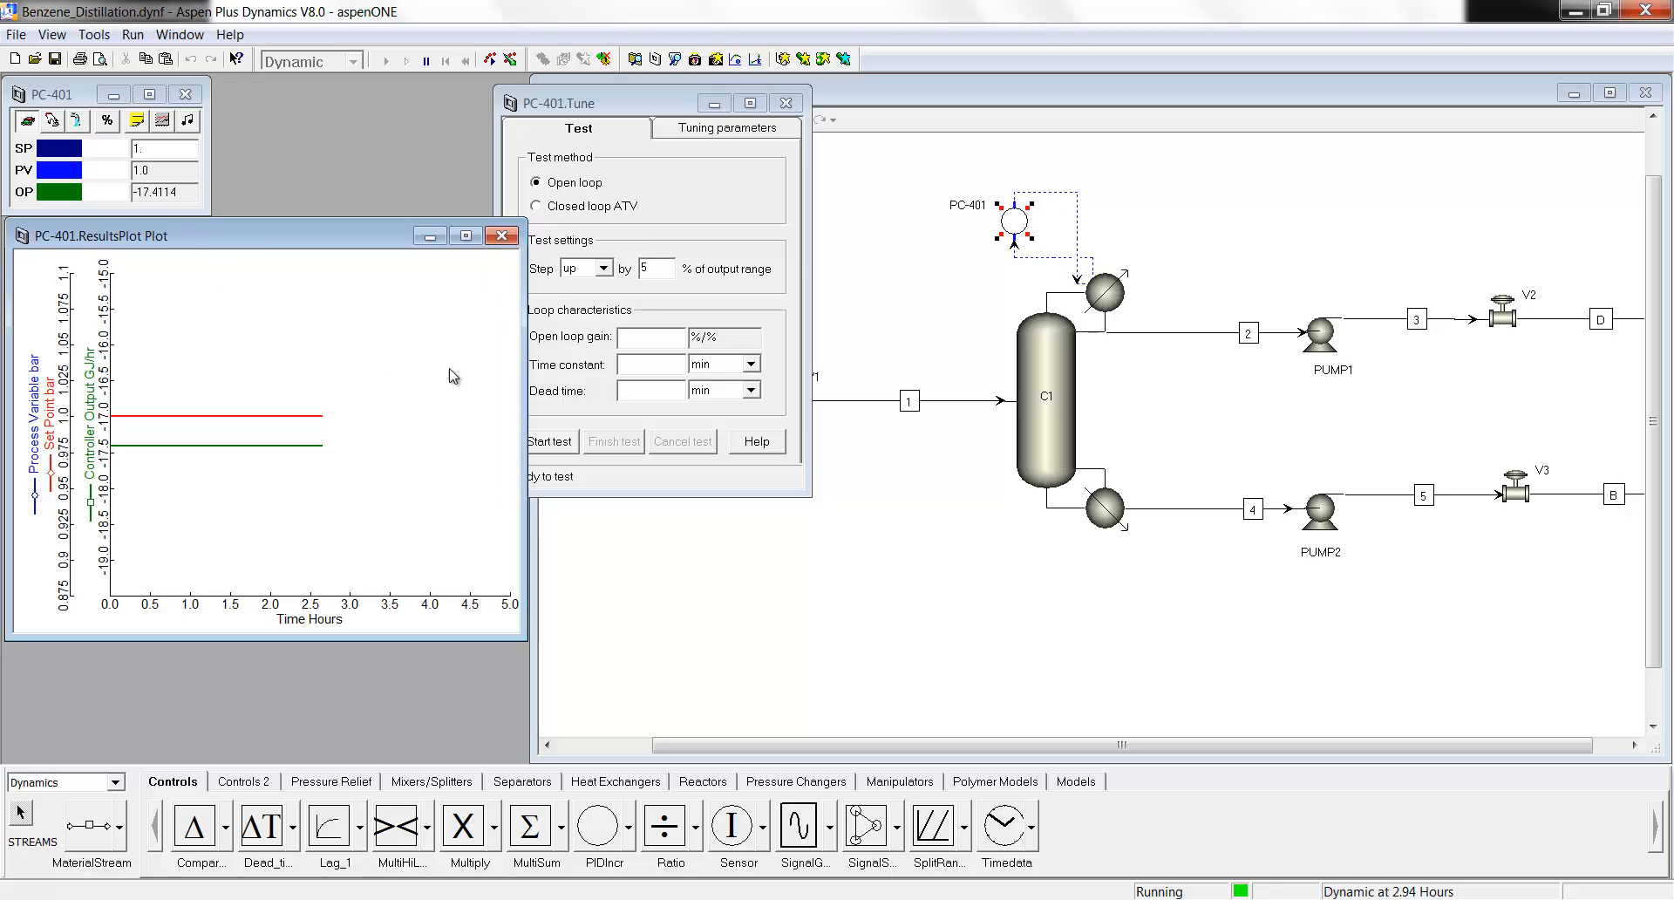
click(704, 191)
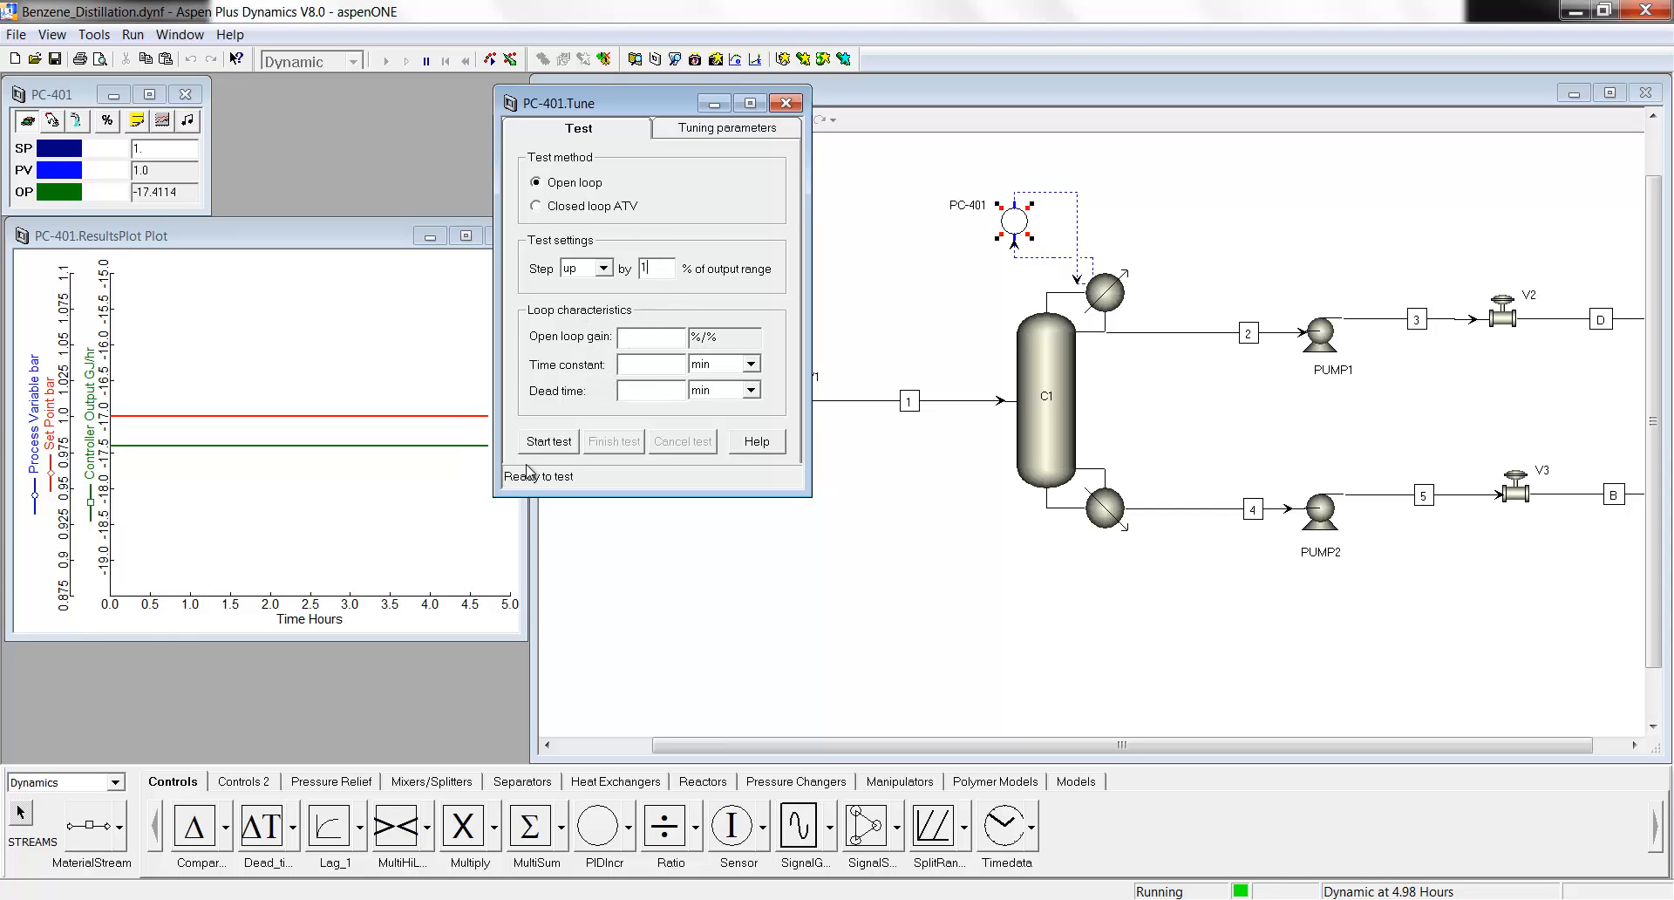
click(548, 441)
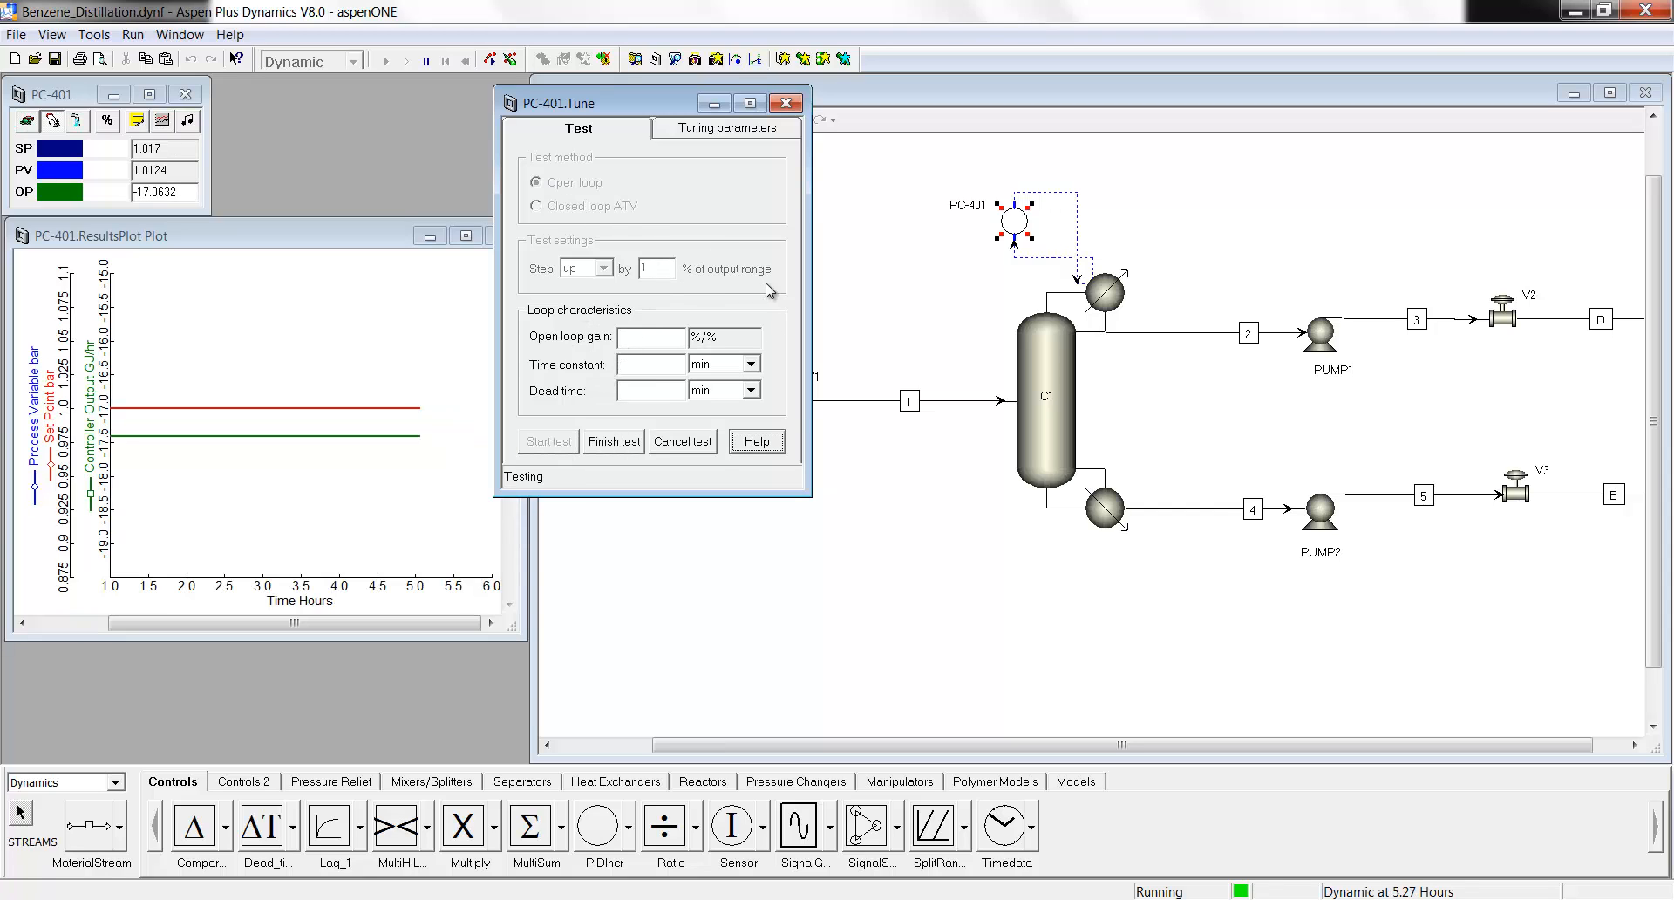
Bring the PC-401 results plot to the front and enlarge it in width and height while the test runs.
click(384, 306)
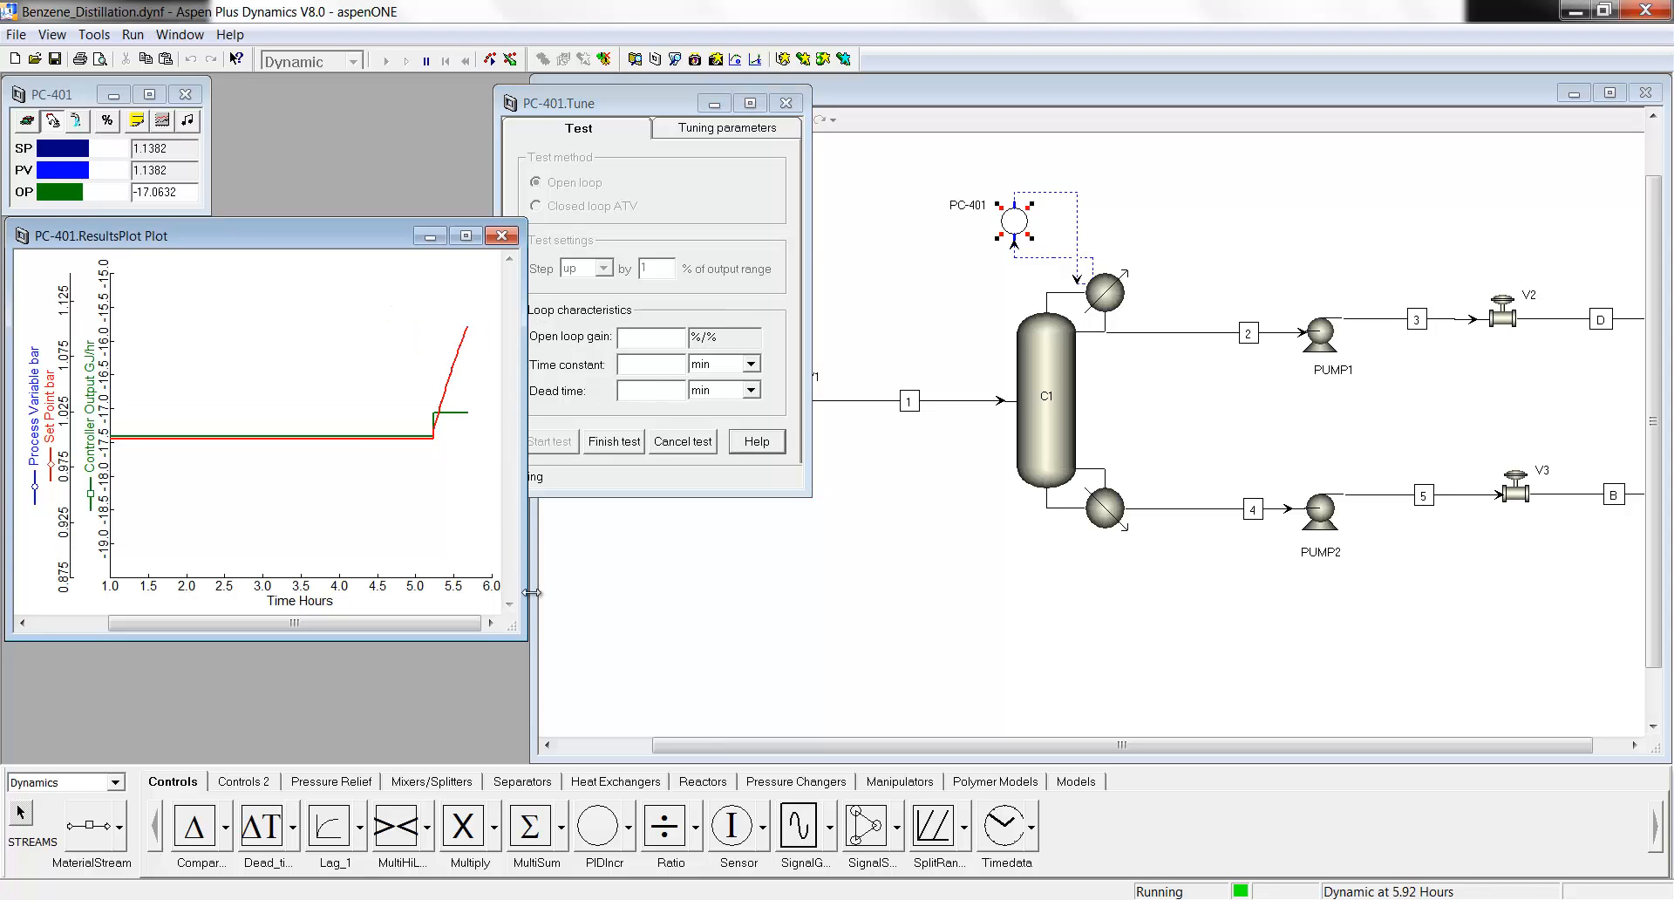
drag(521, 632, 808, 633)
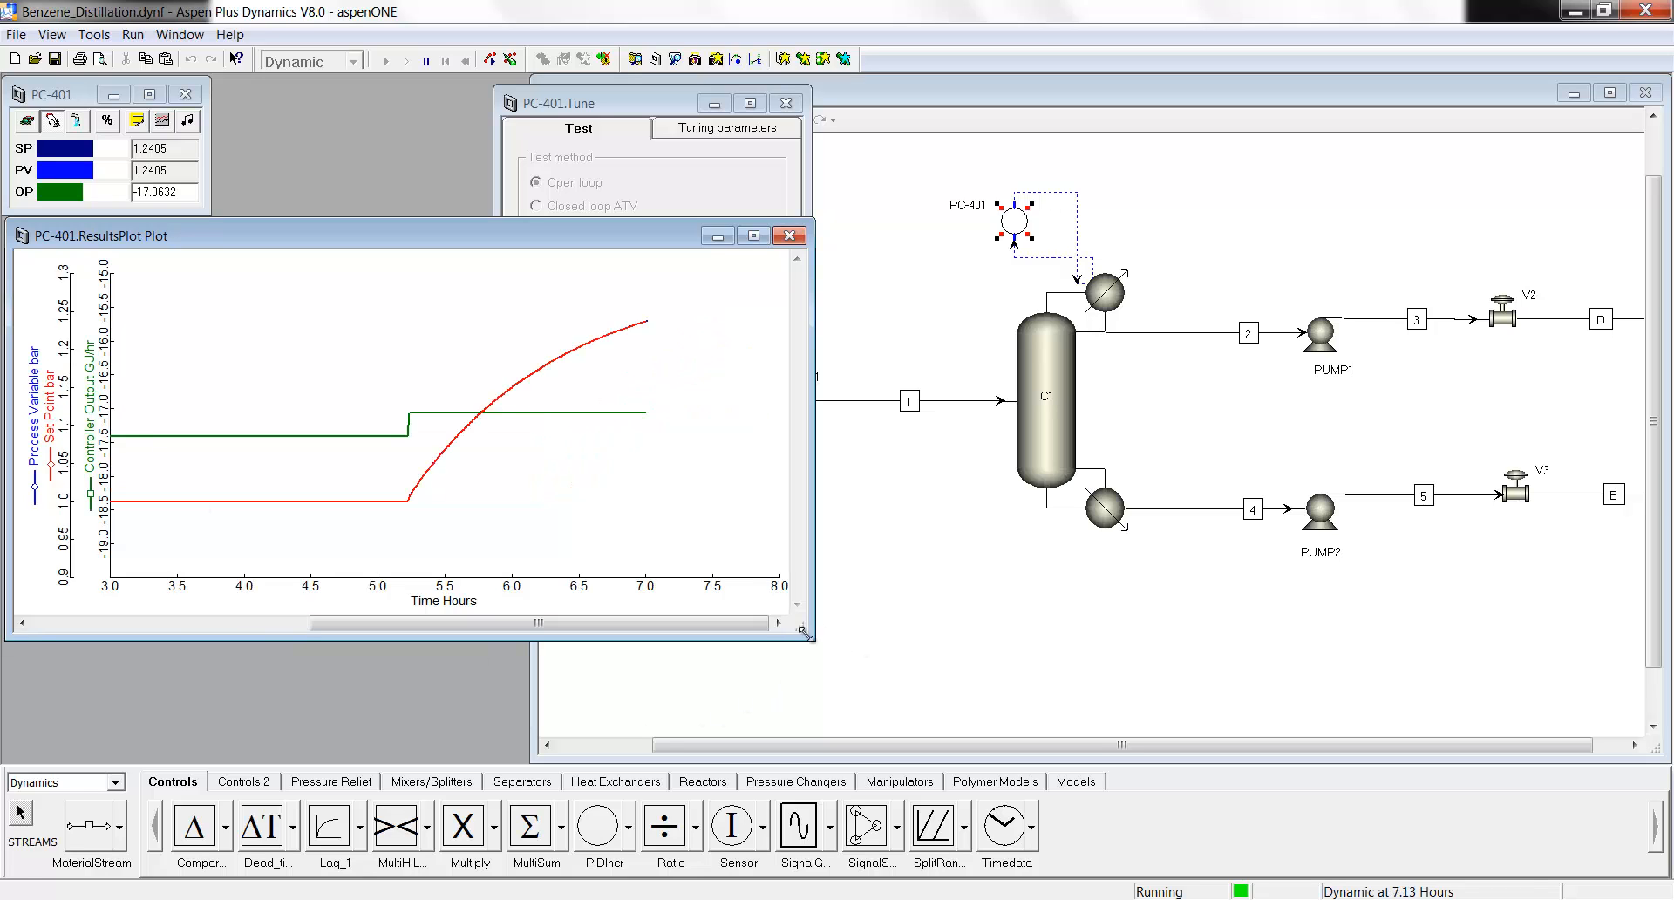
drag(808, 635, 818, 703)
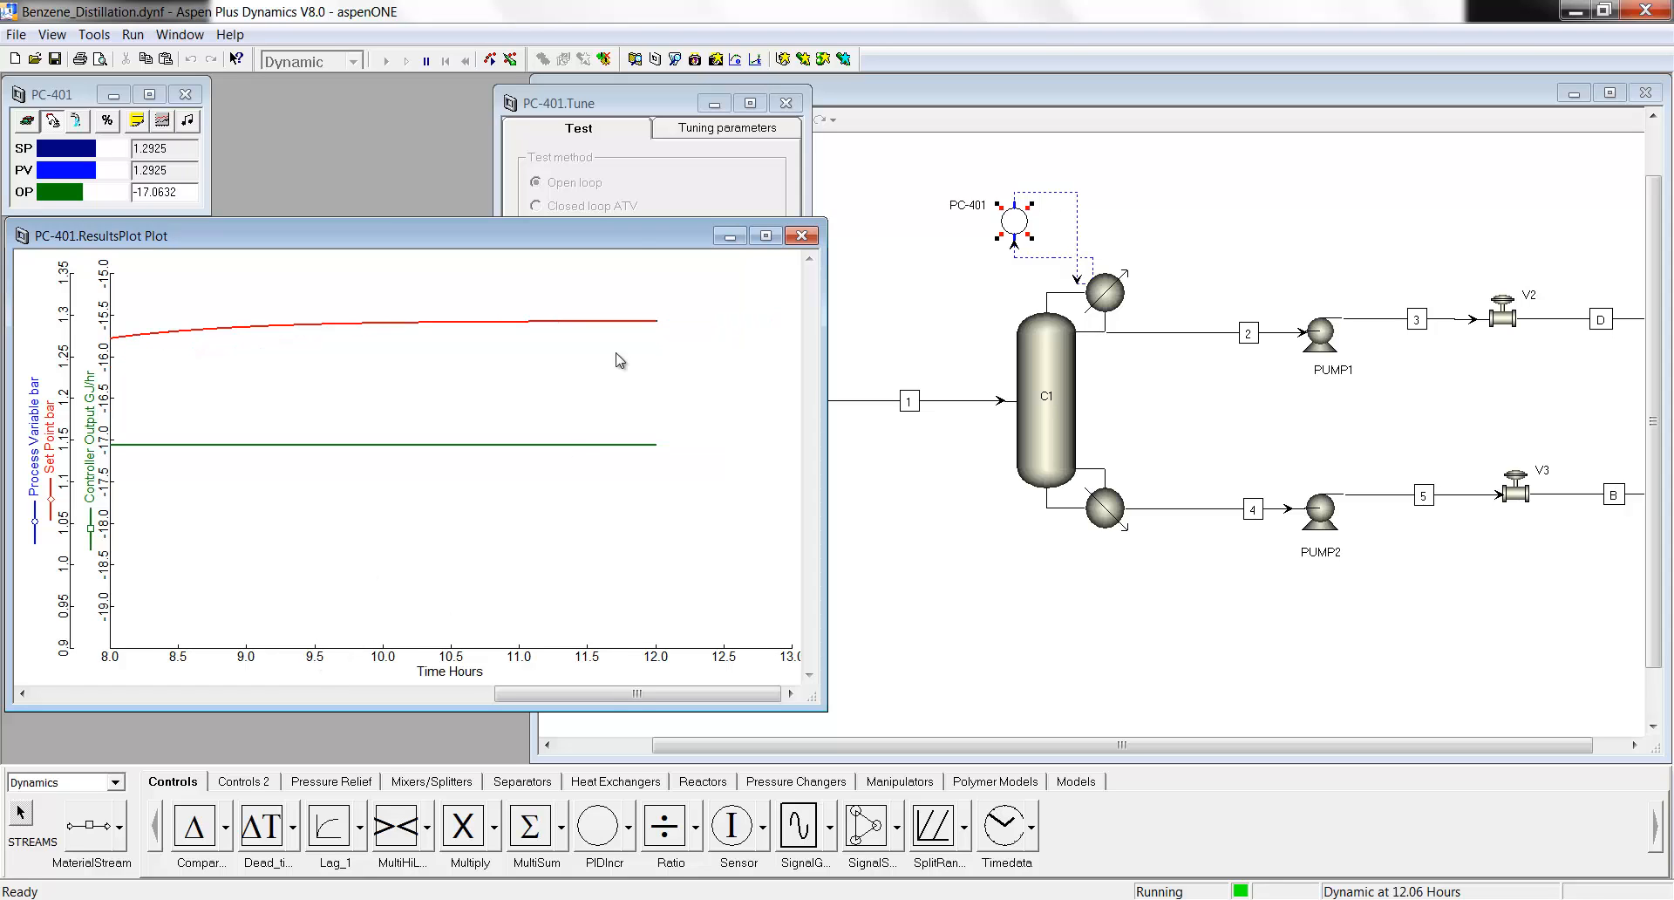
Pause the simulation and set the results plot's time axis range to start at 0.
click(427, 61)
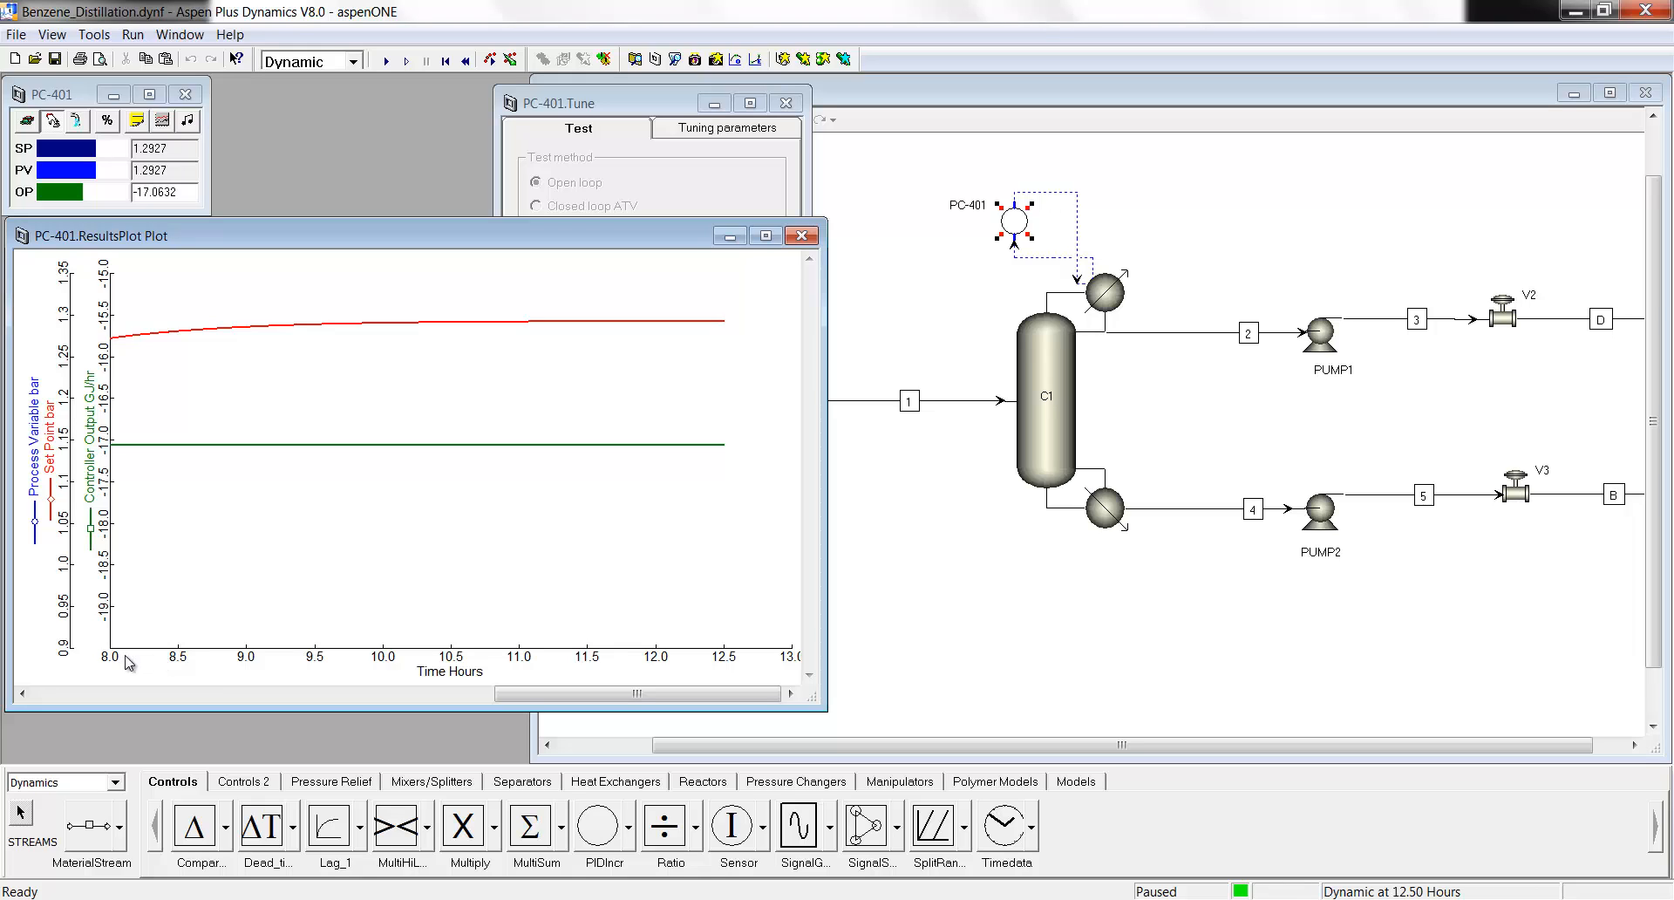
double_click(185, 660)
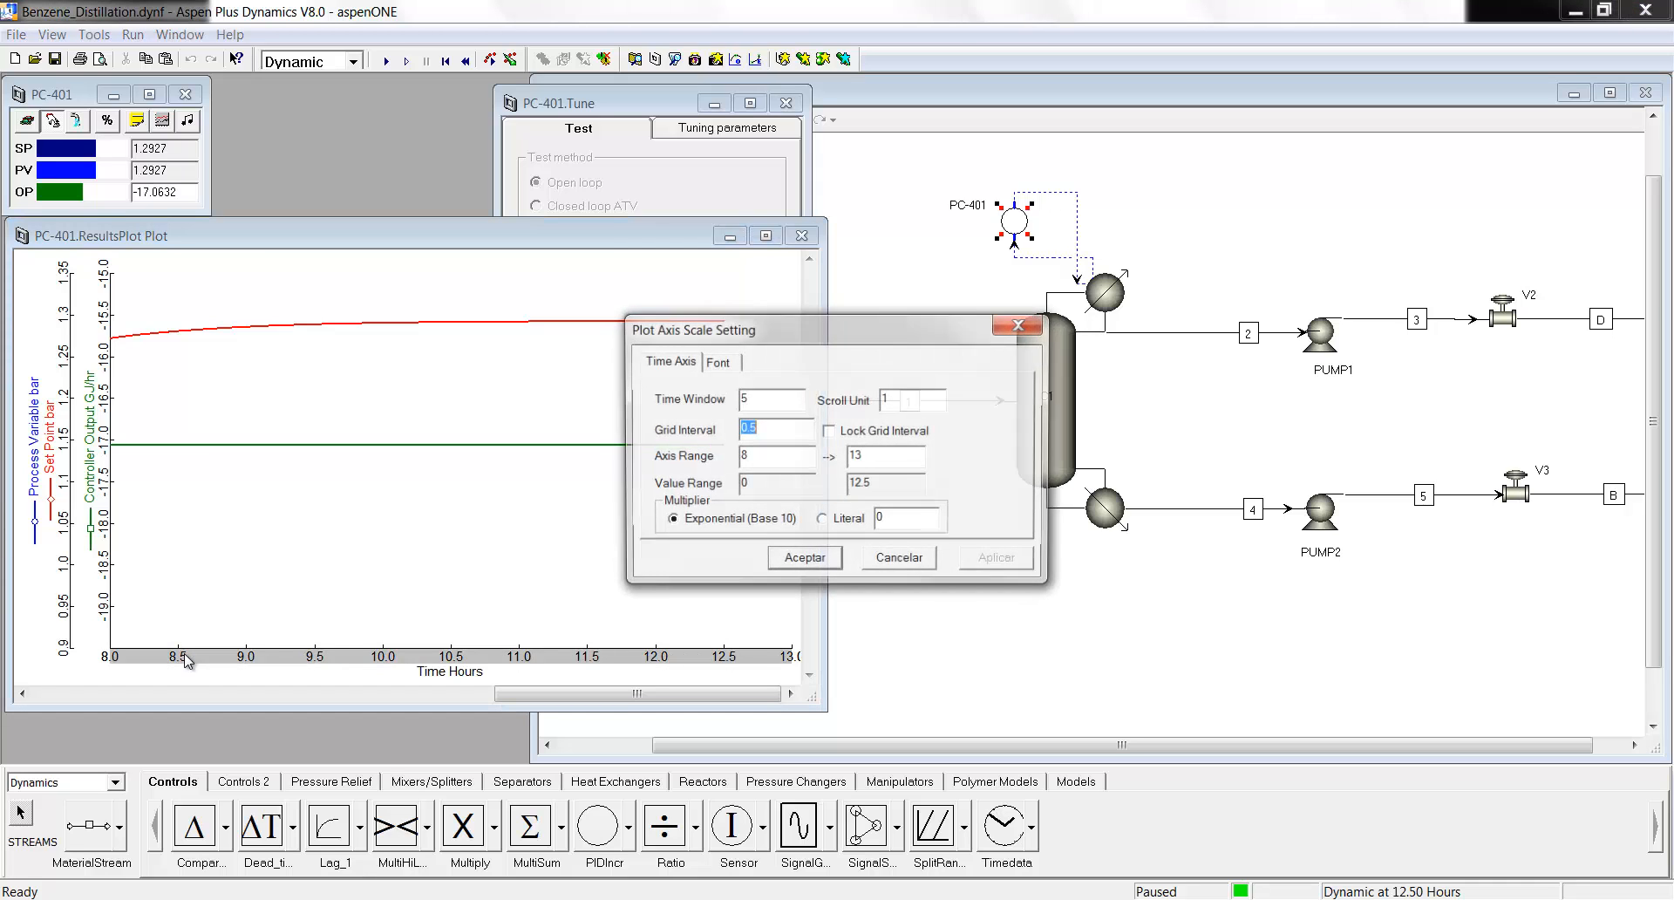
key(Tab)
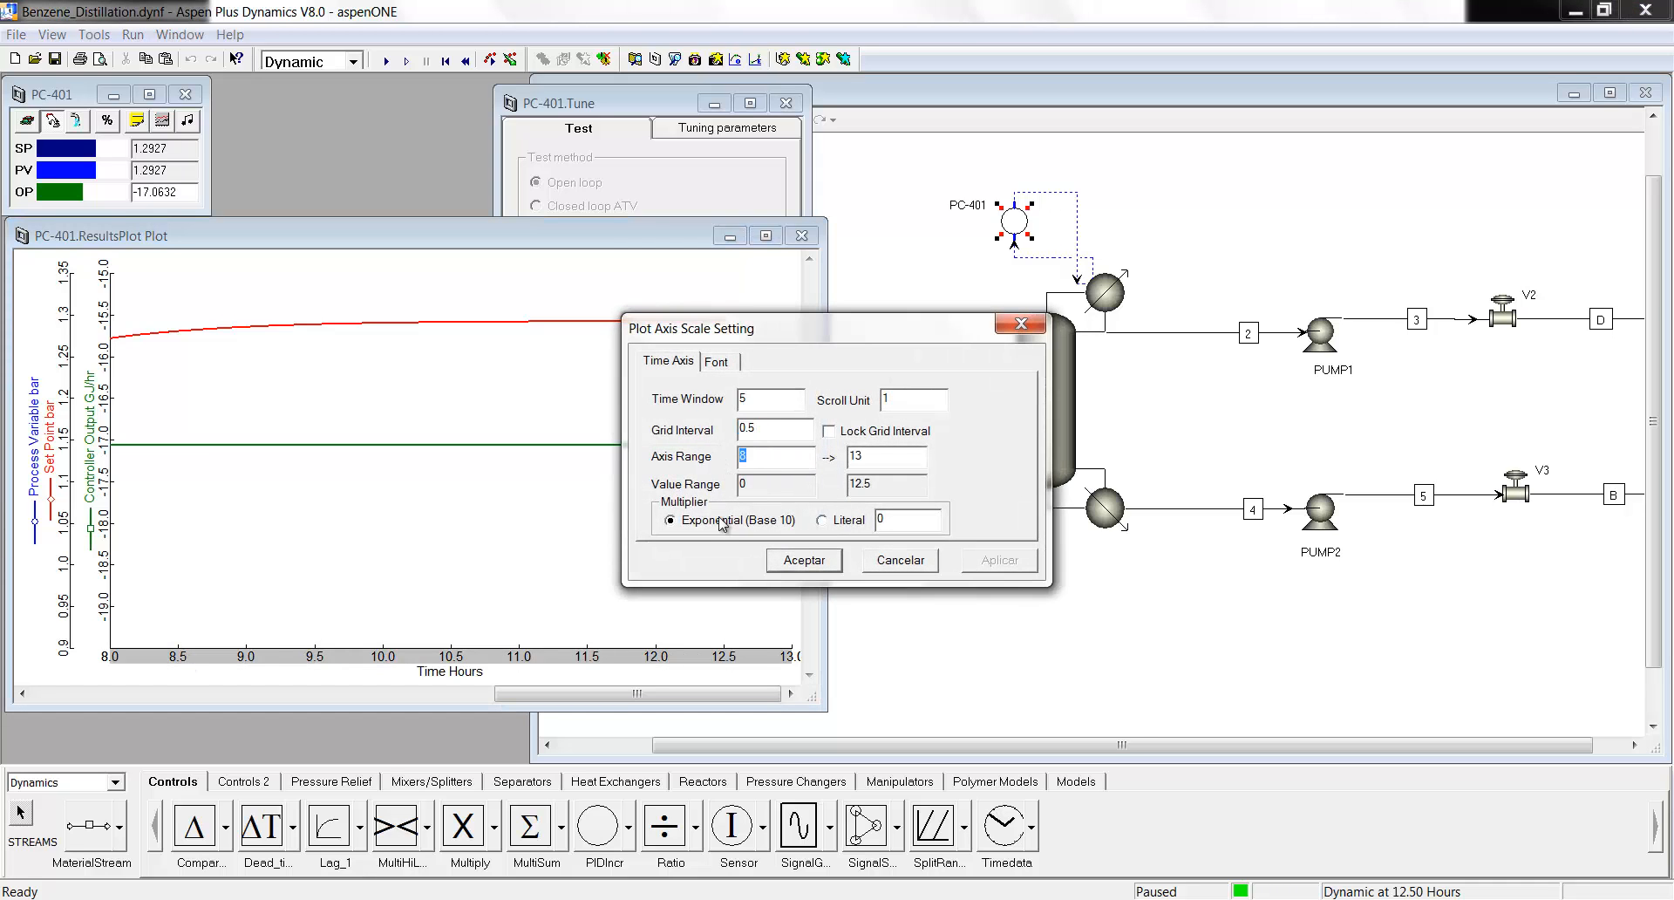
text(0)
key(Return)
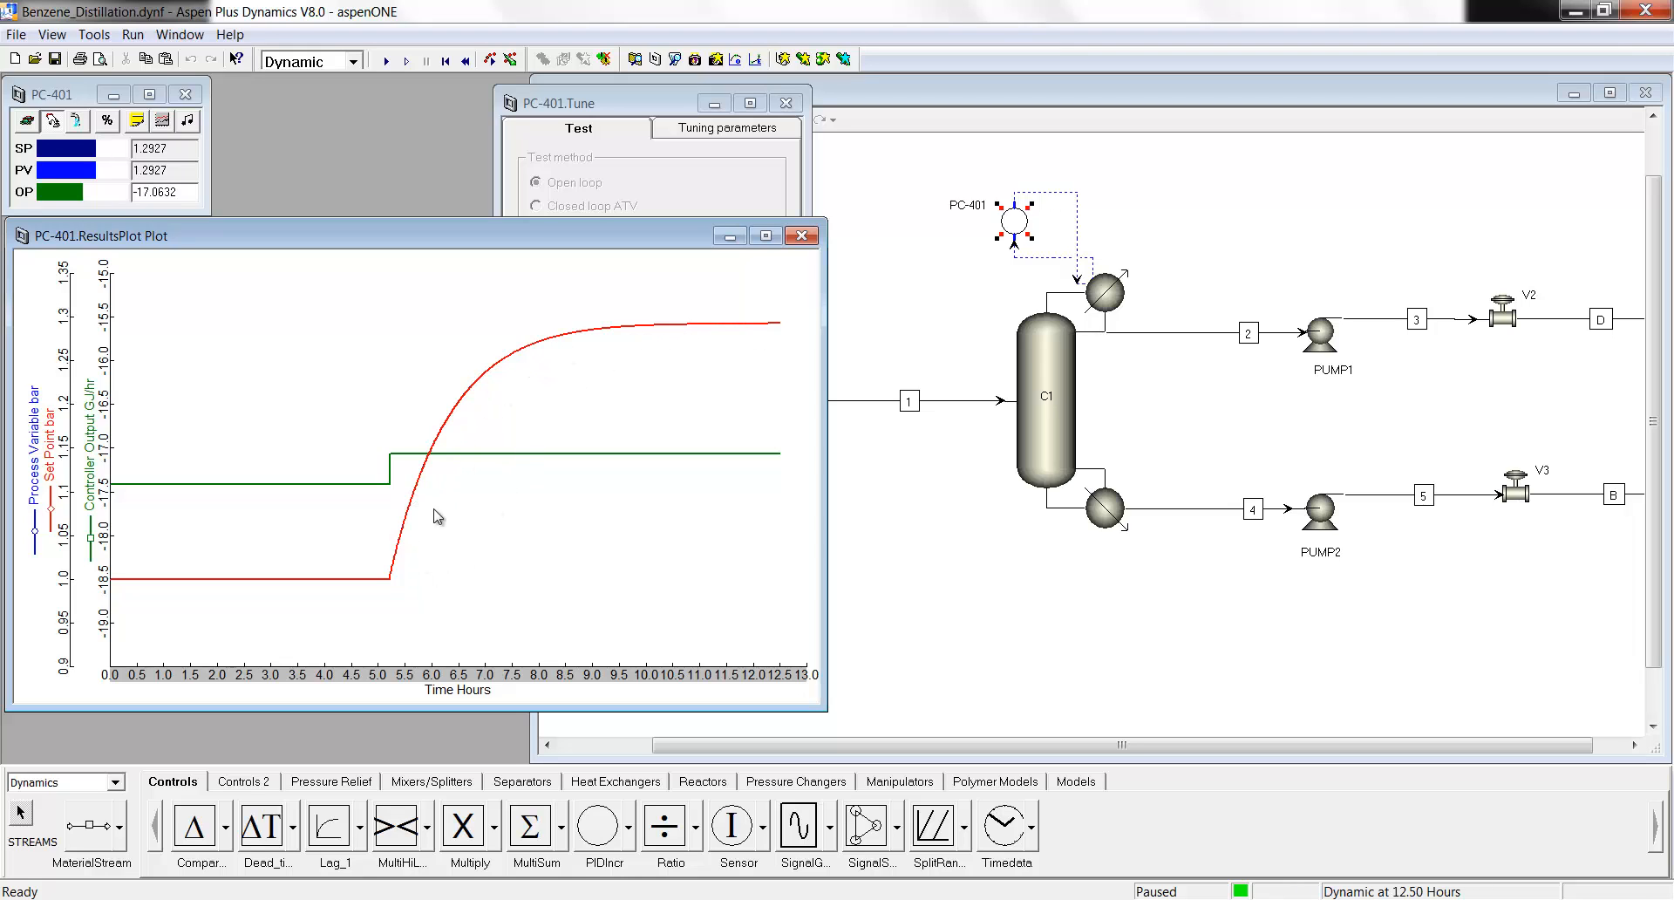
Finish the PC-401 open-loop test and reposition the Tune window over the results plot.
click(680, 187)
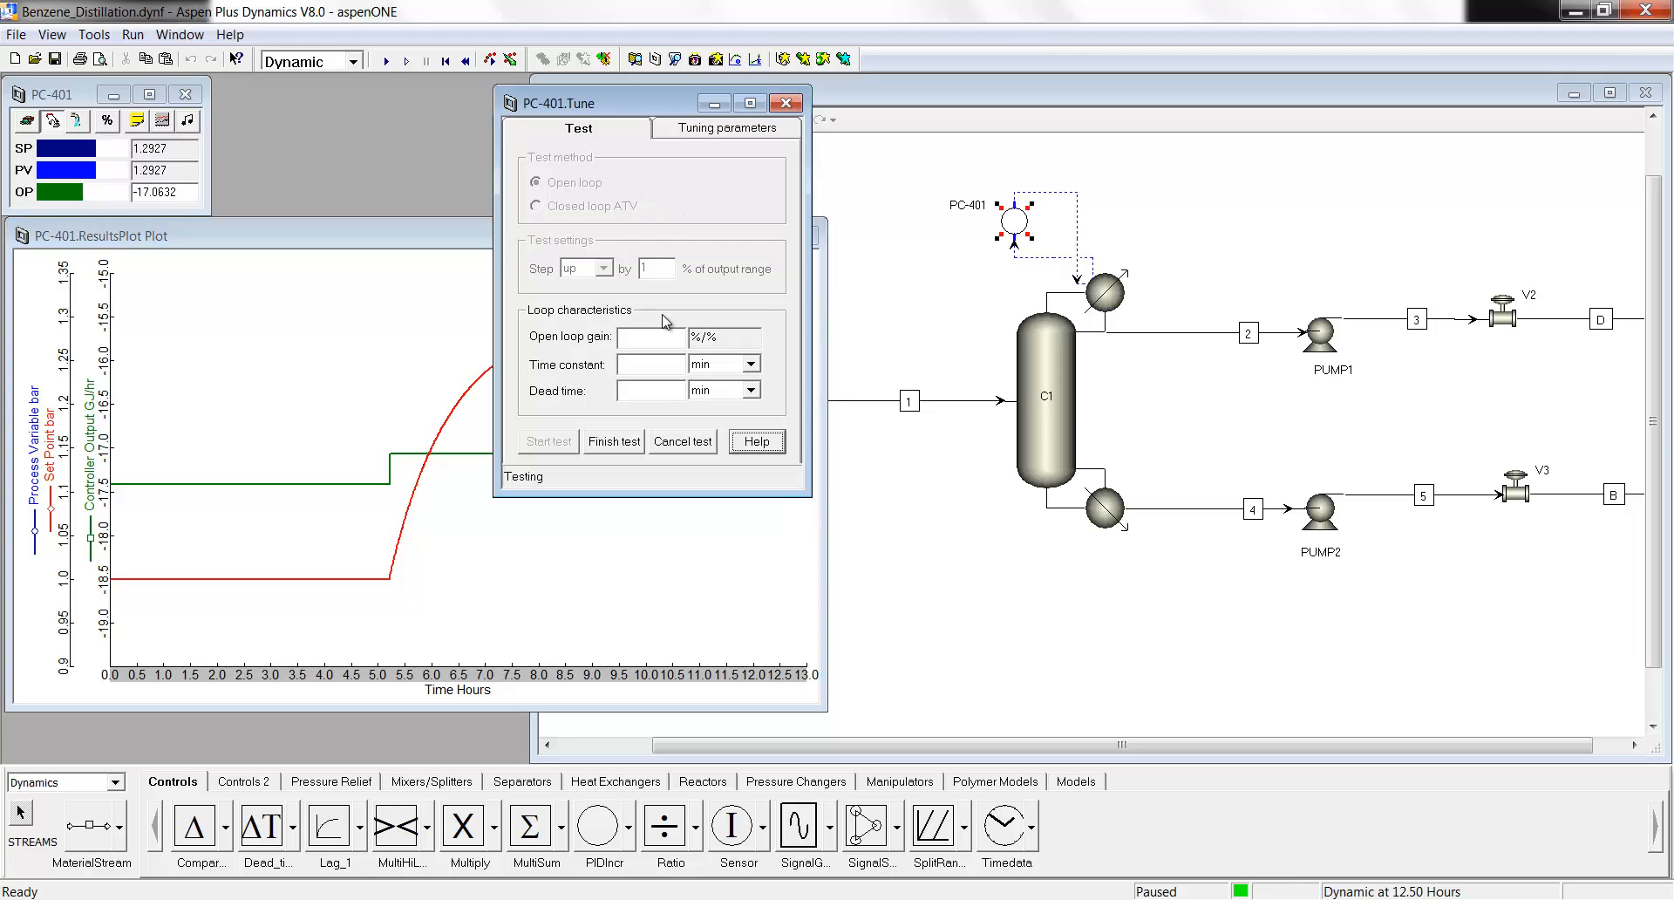
click(615, 442)
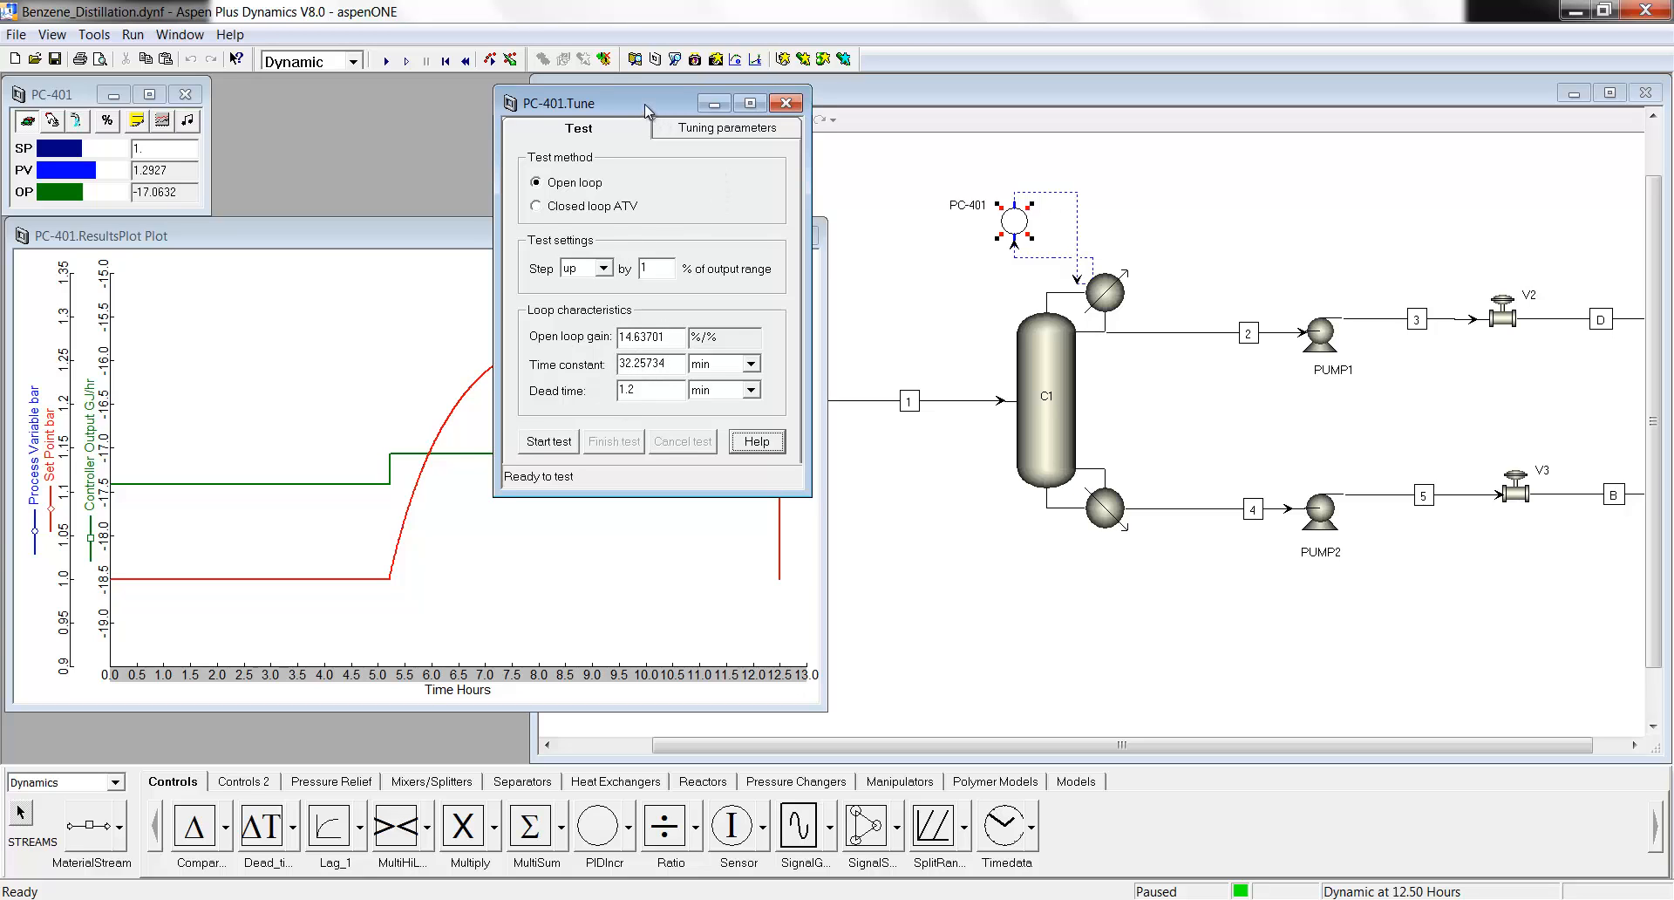
drag(645, 103, 576, 120)
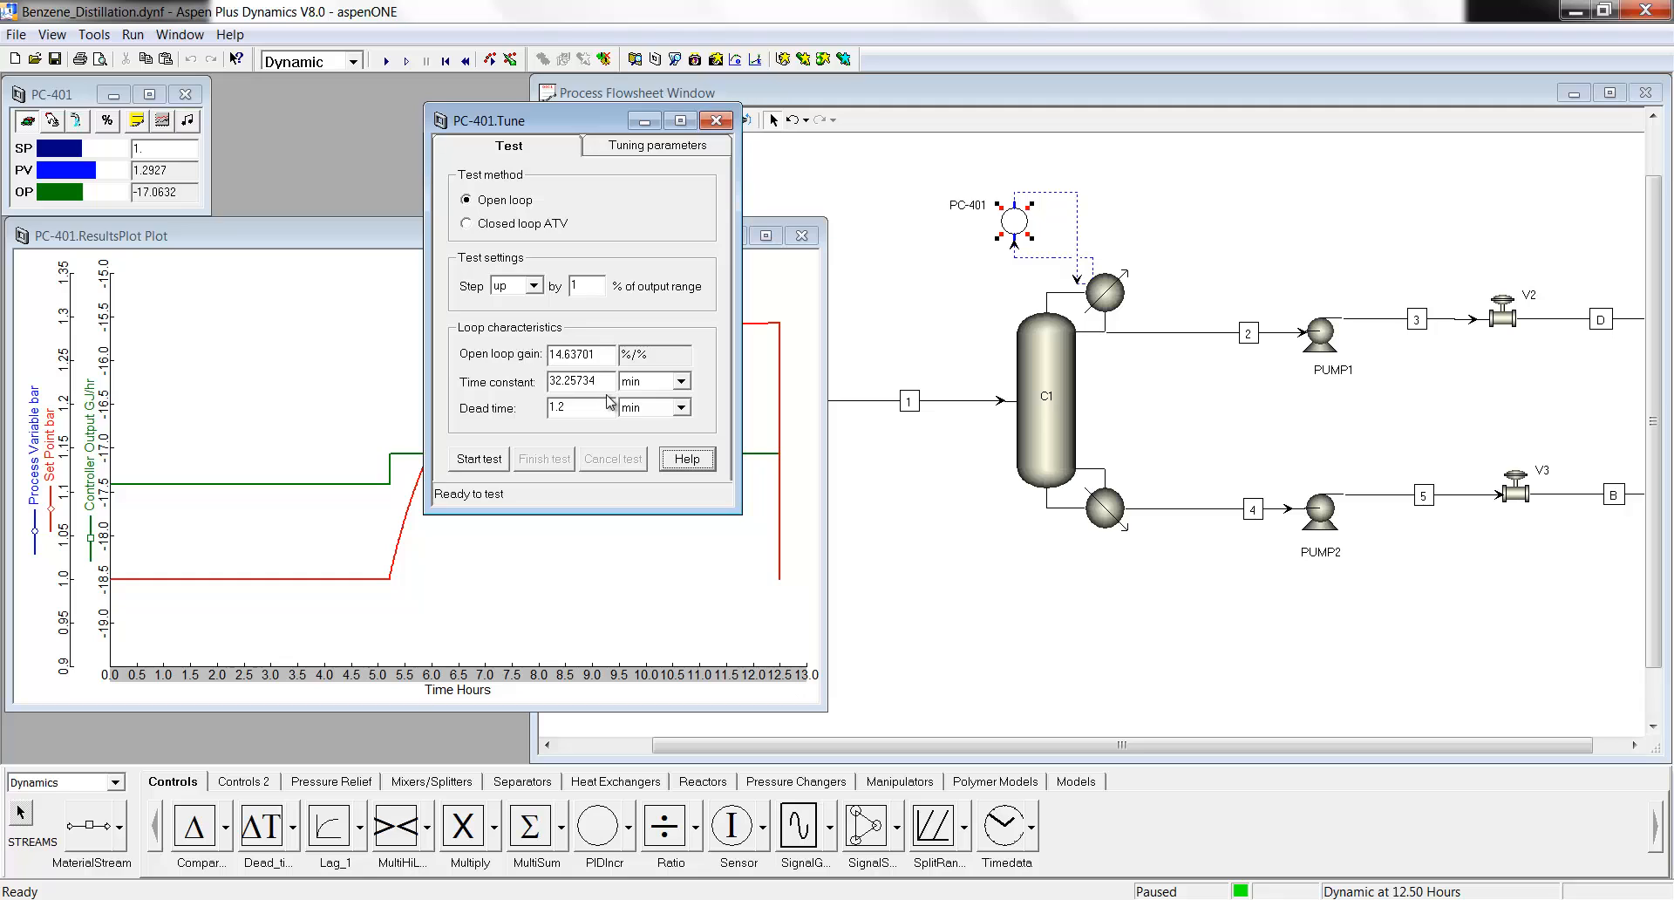
Choose the PI controller type and the IMC tuning rule for PC-401's tuning parameters.
click(647, 155)
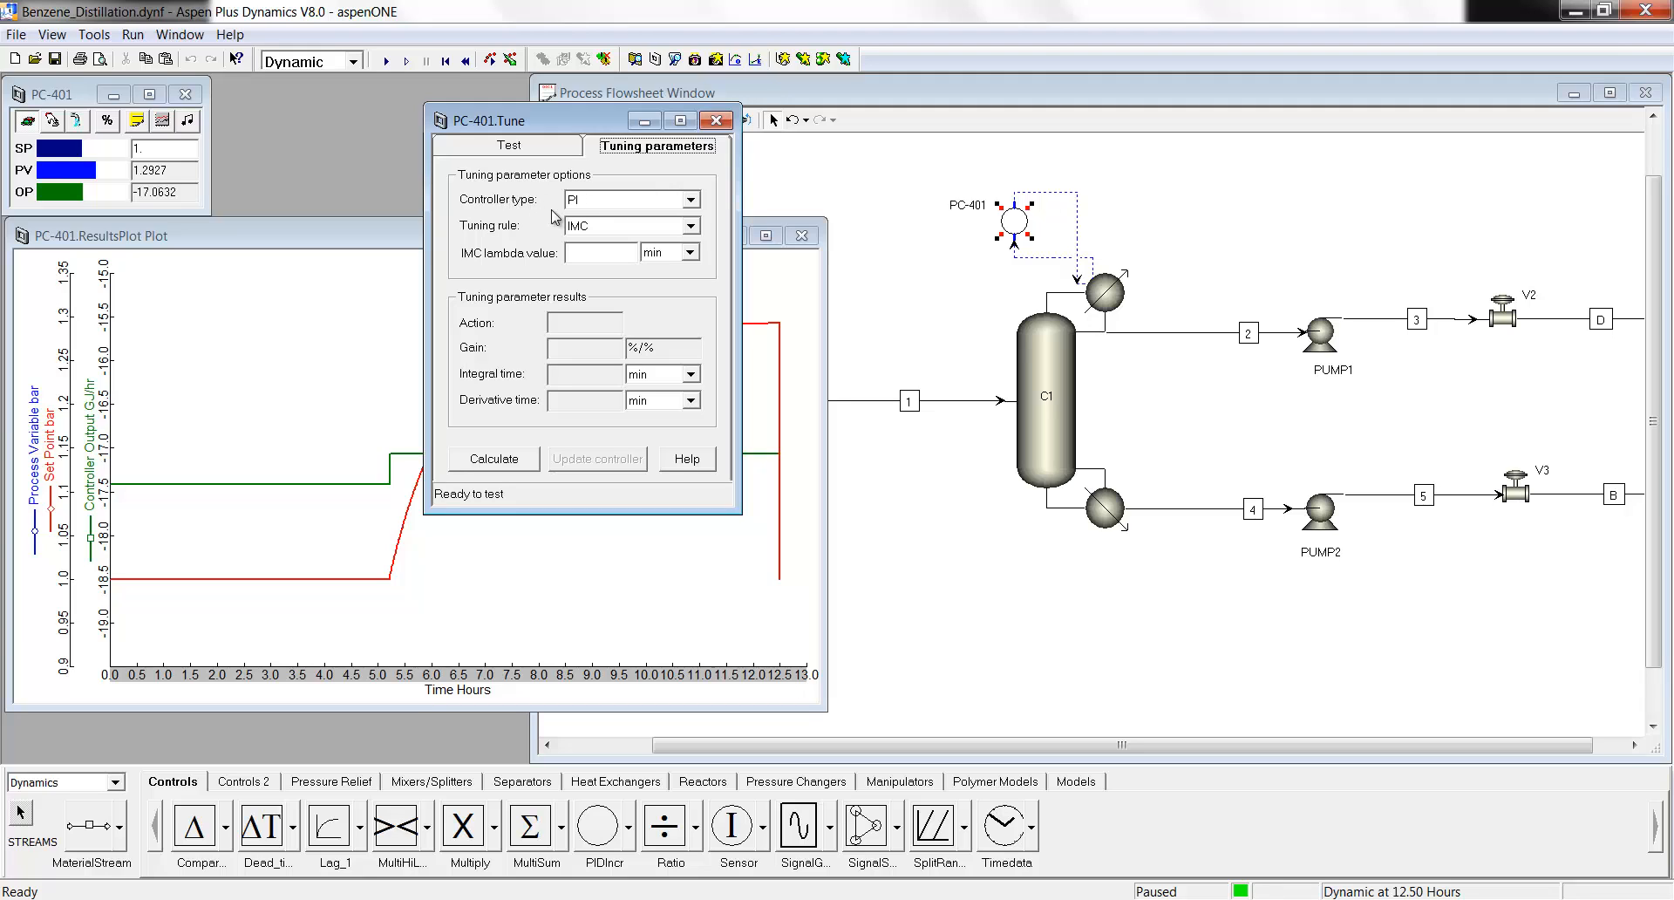
click(691, 200)
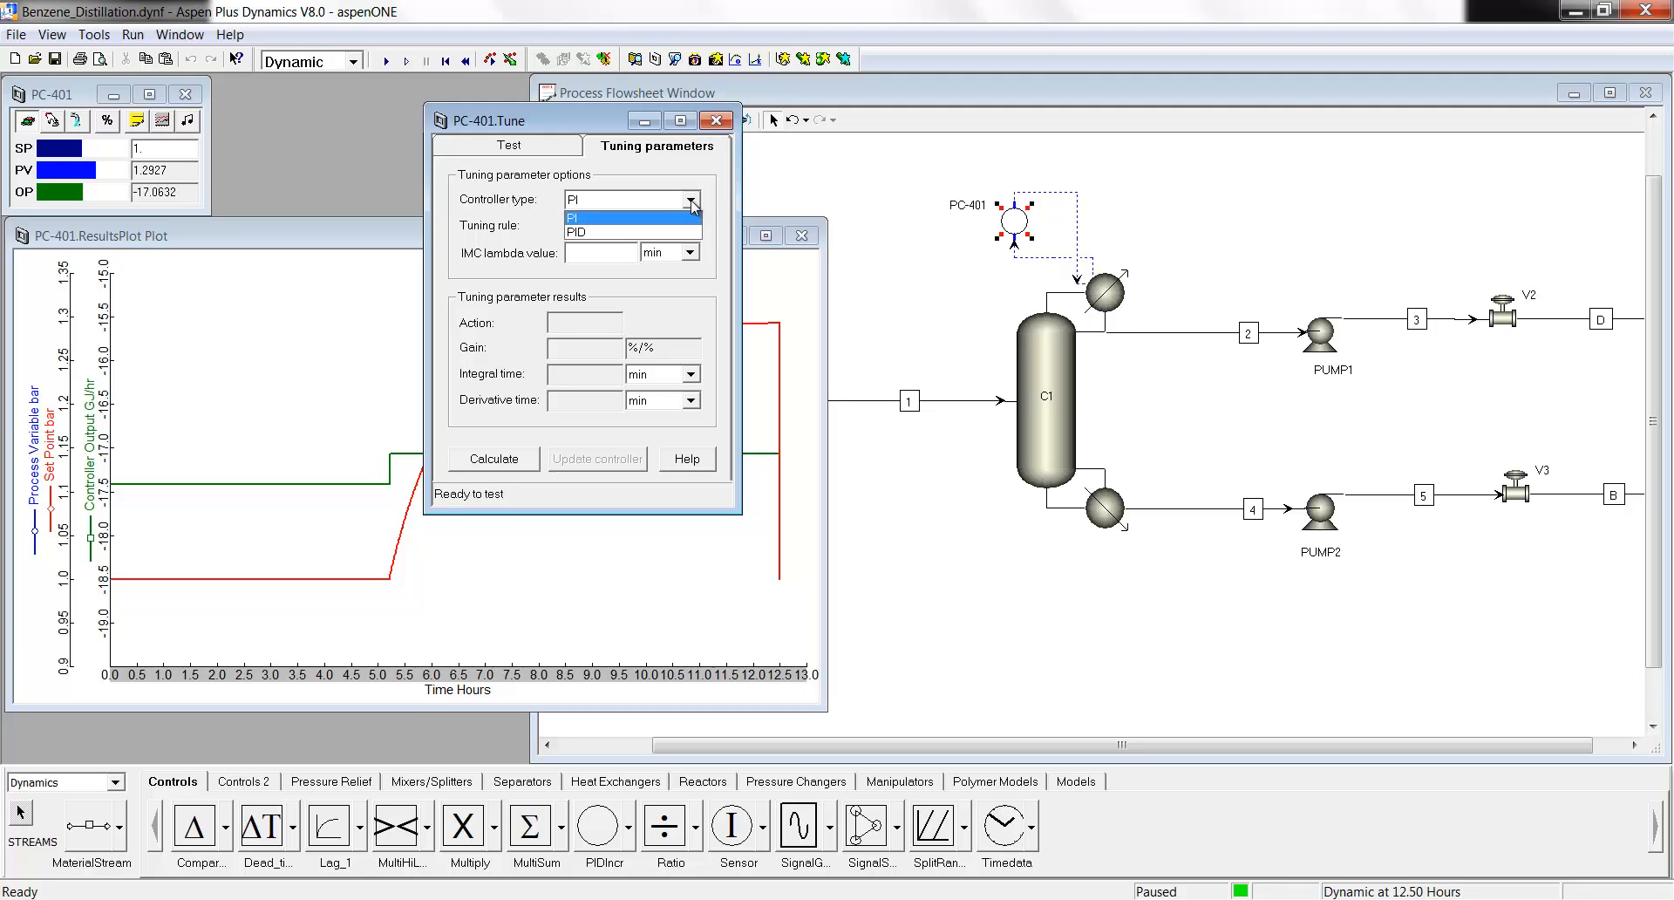
click(611, 222)
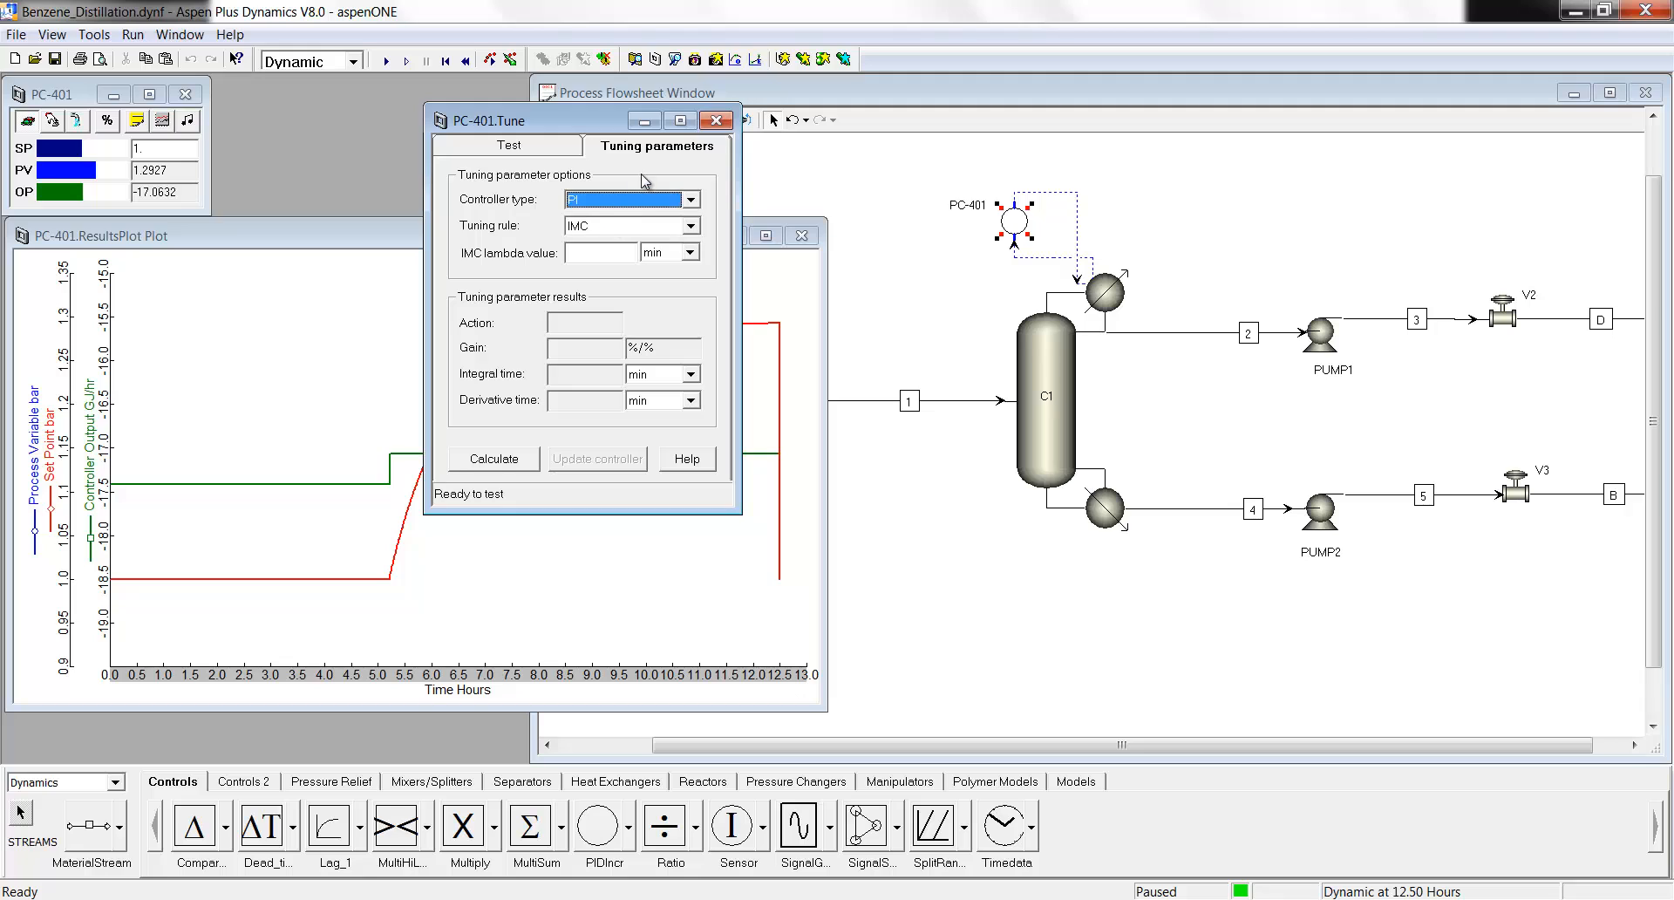
click(691, 226)
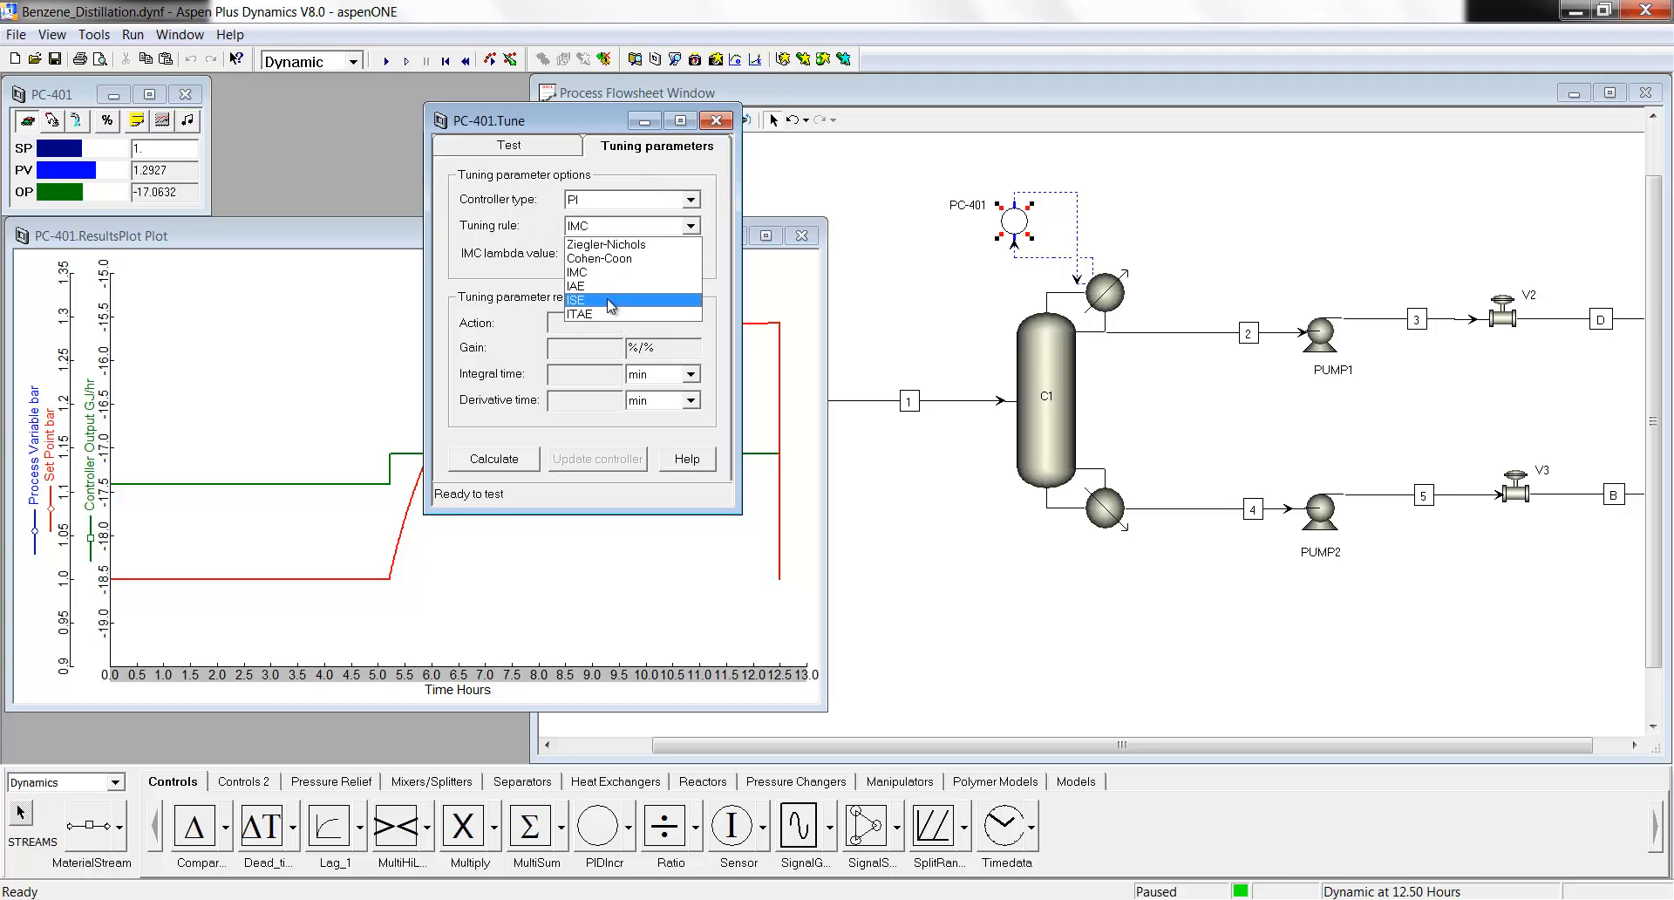
click(610, 272)
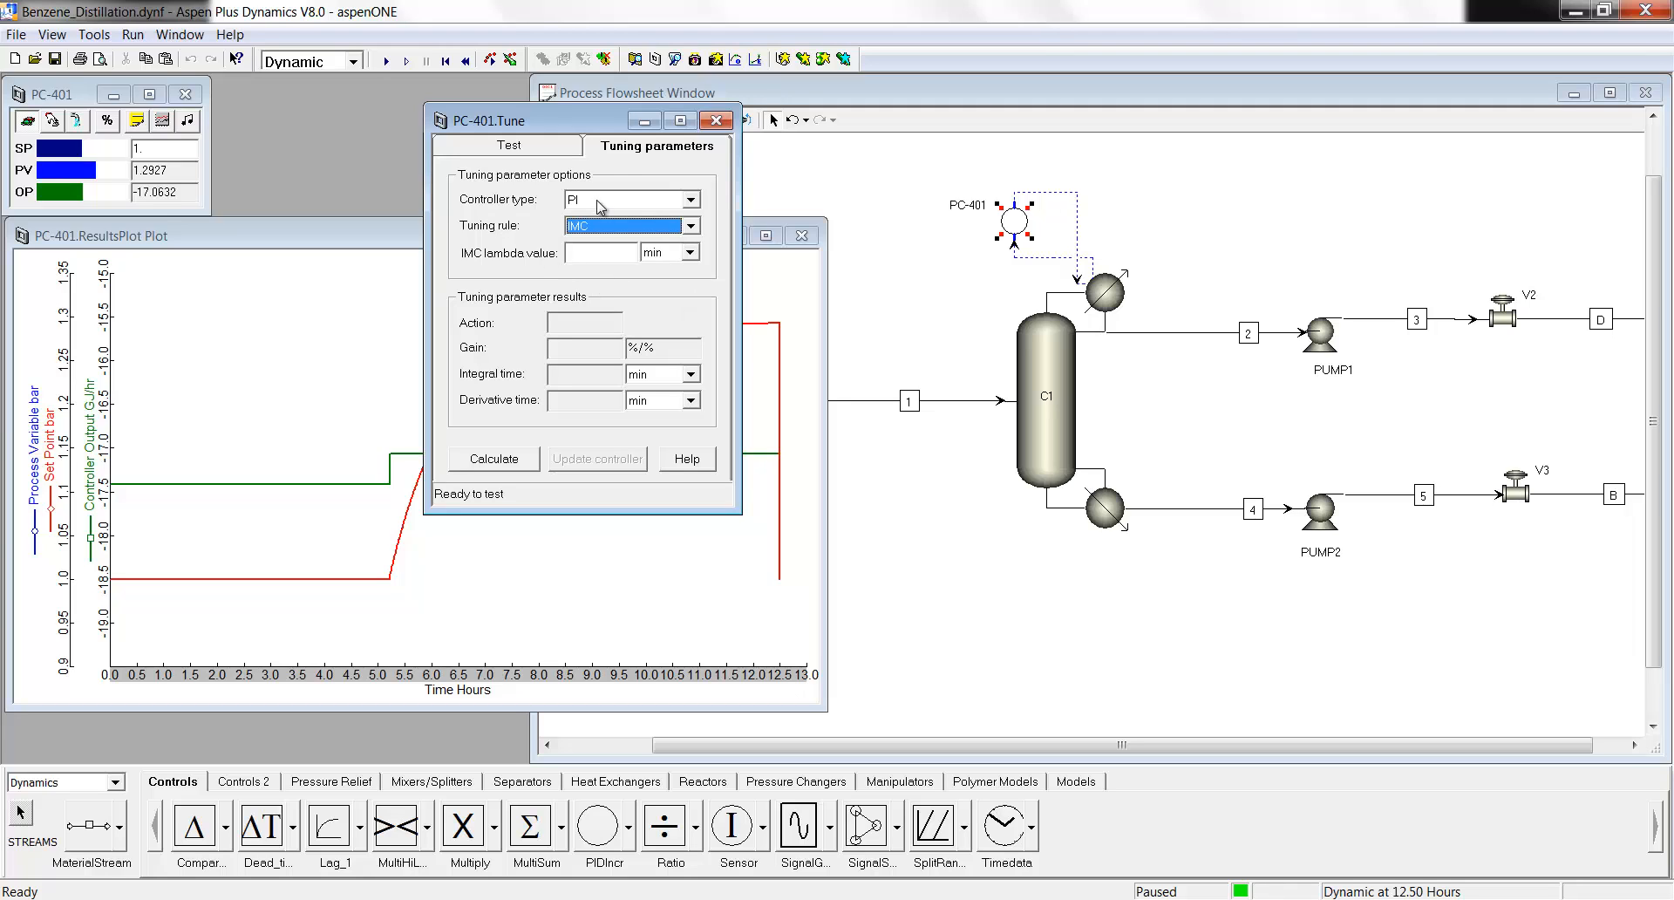
Calculate the tuning parameters with an IMC lambda value of 30 min and update the PC-401 controller with them.
click(593, 254)
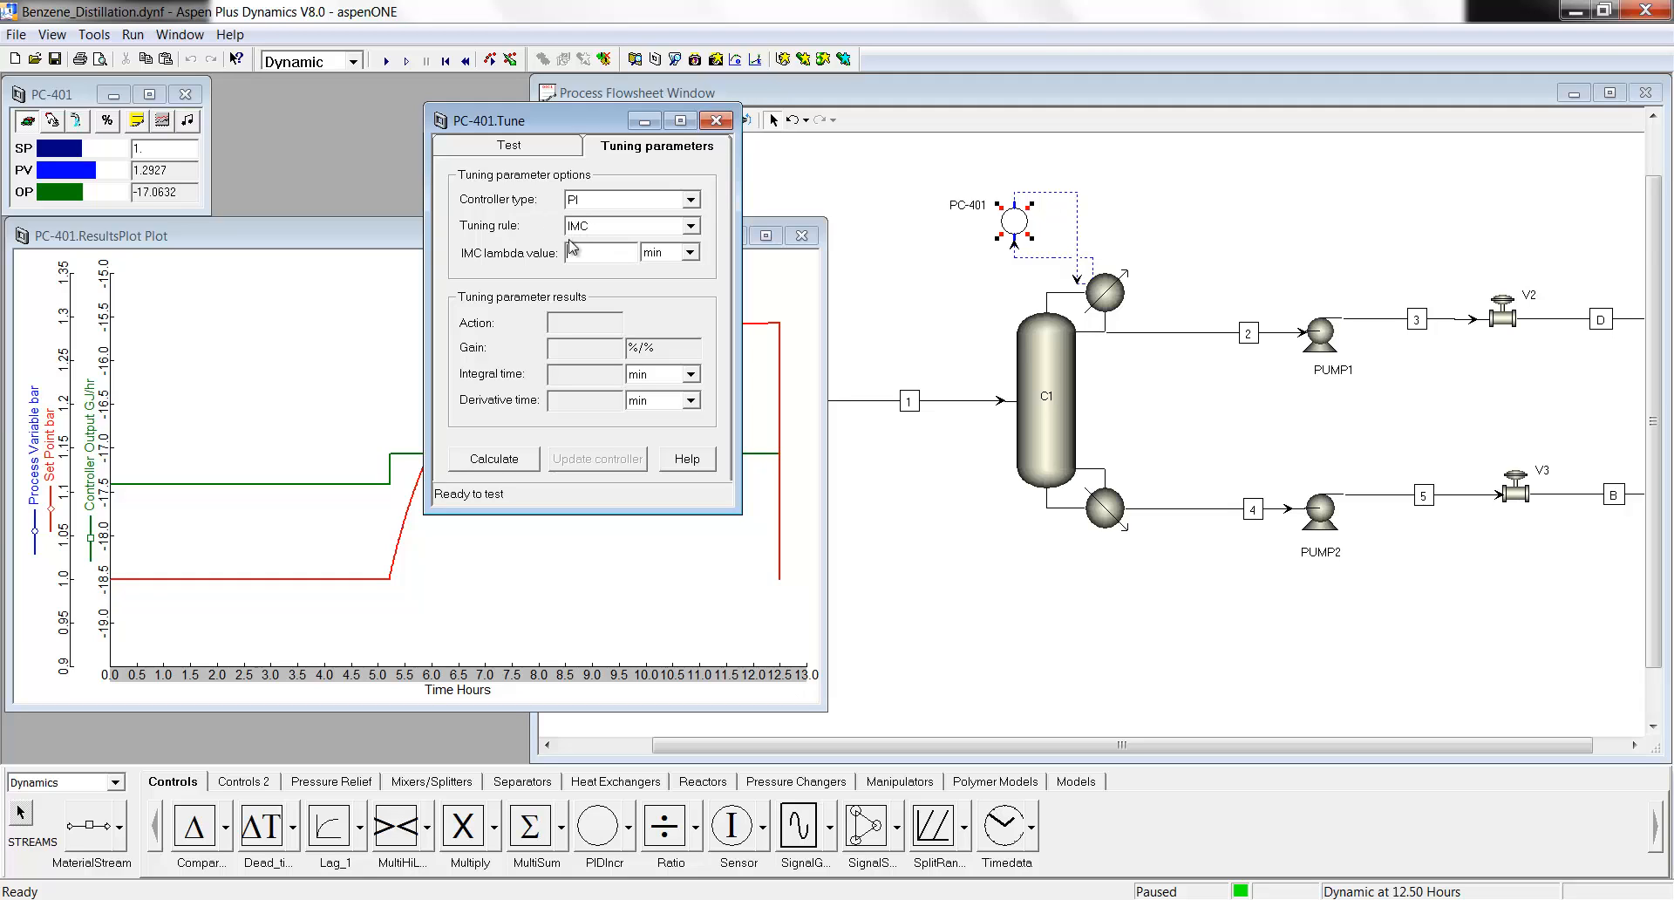
click(513, 150)
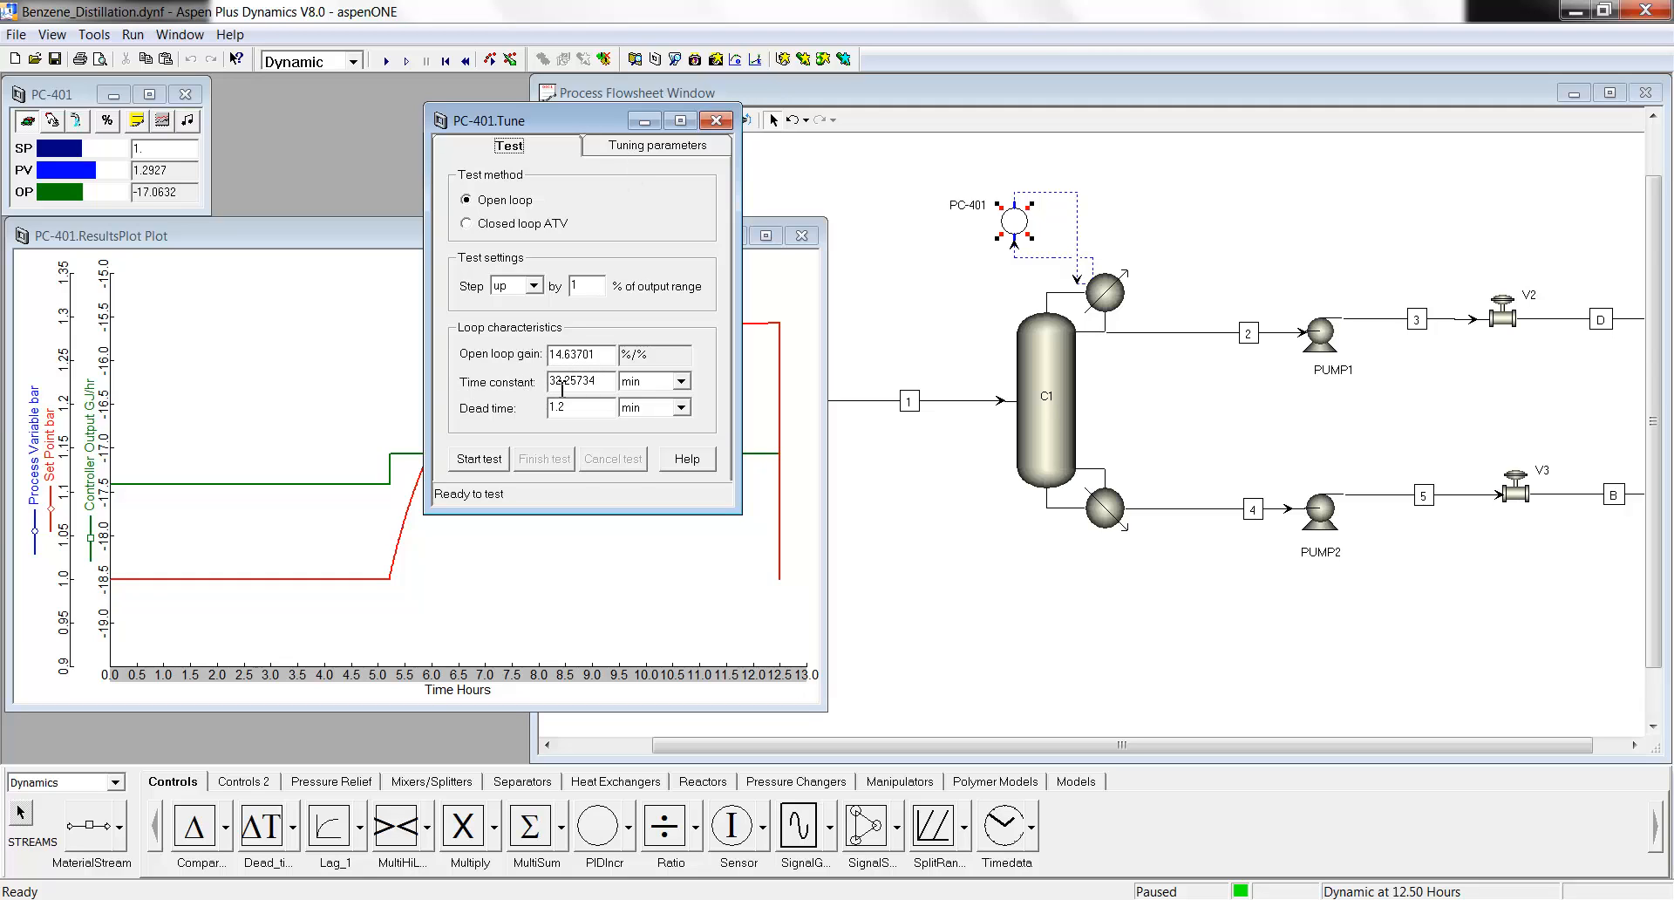
click(639, 148)
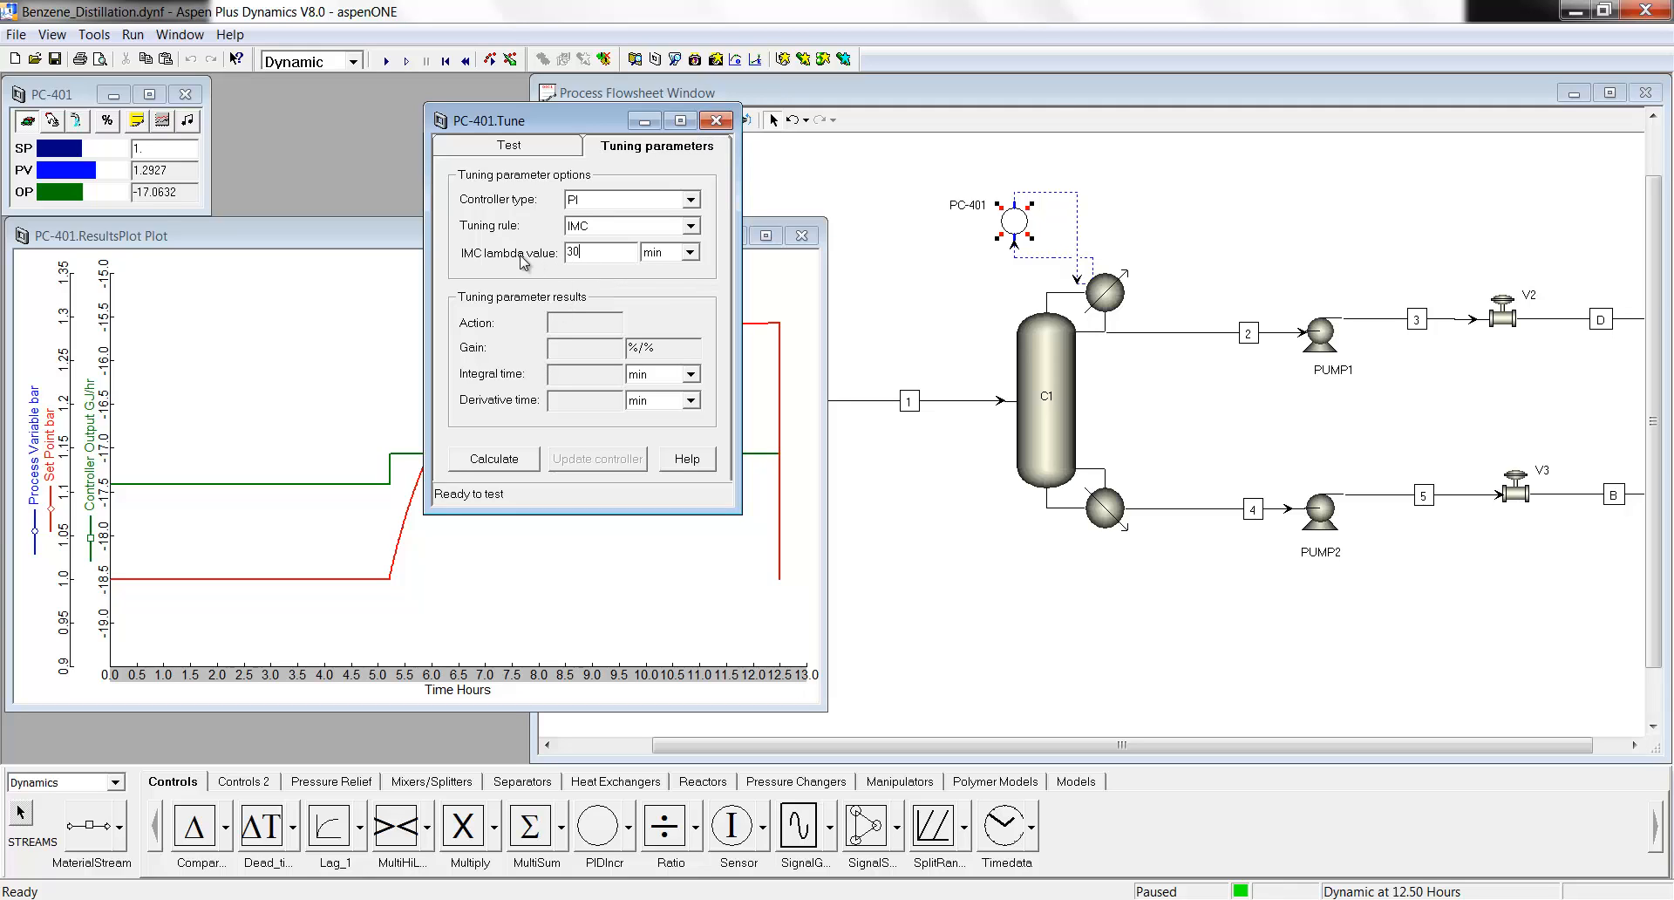
click(488, 459)
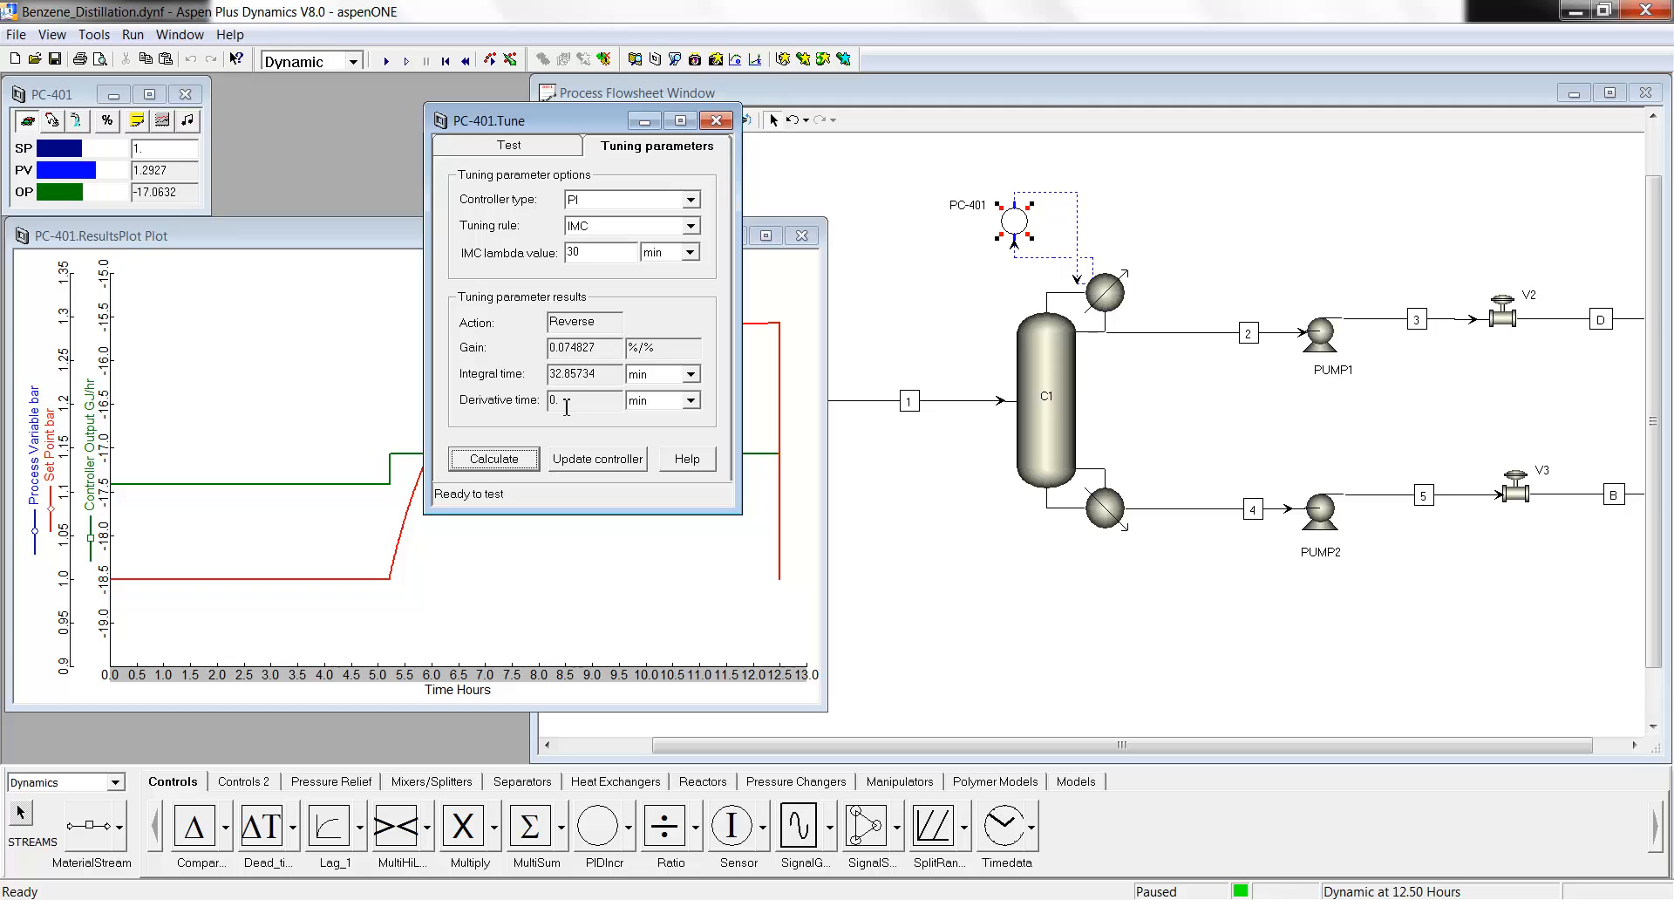
click(584, 461)
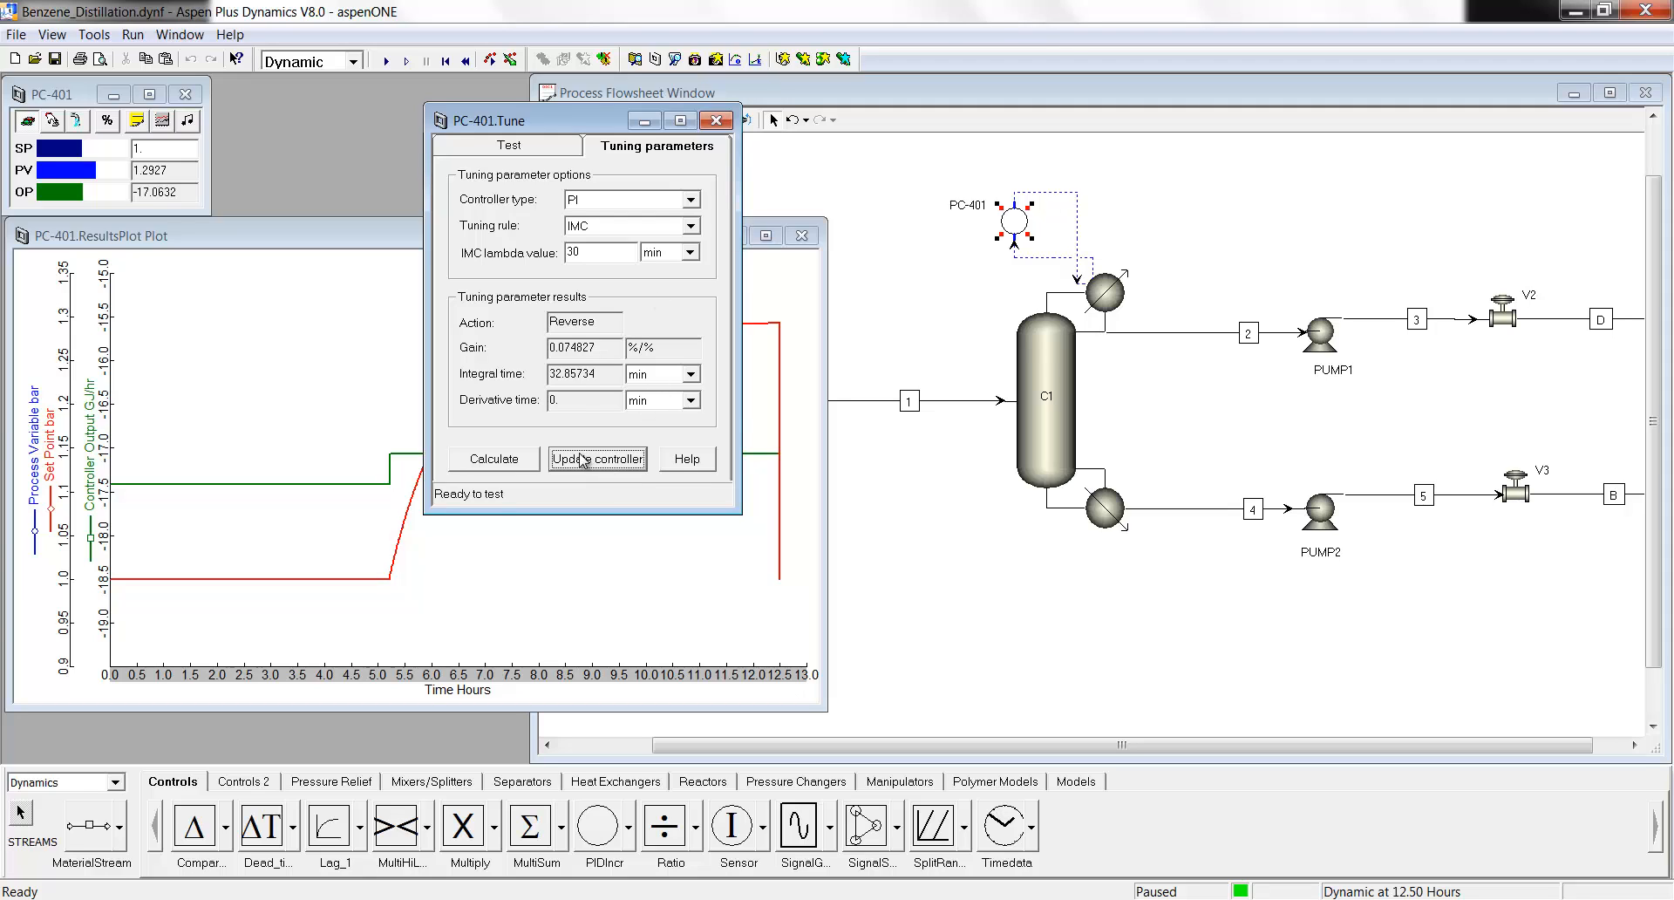
click(716, 120)
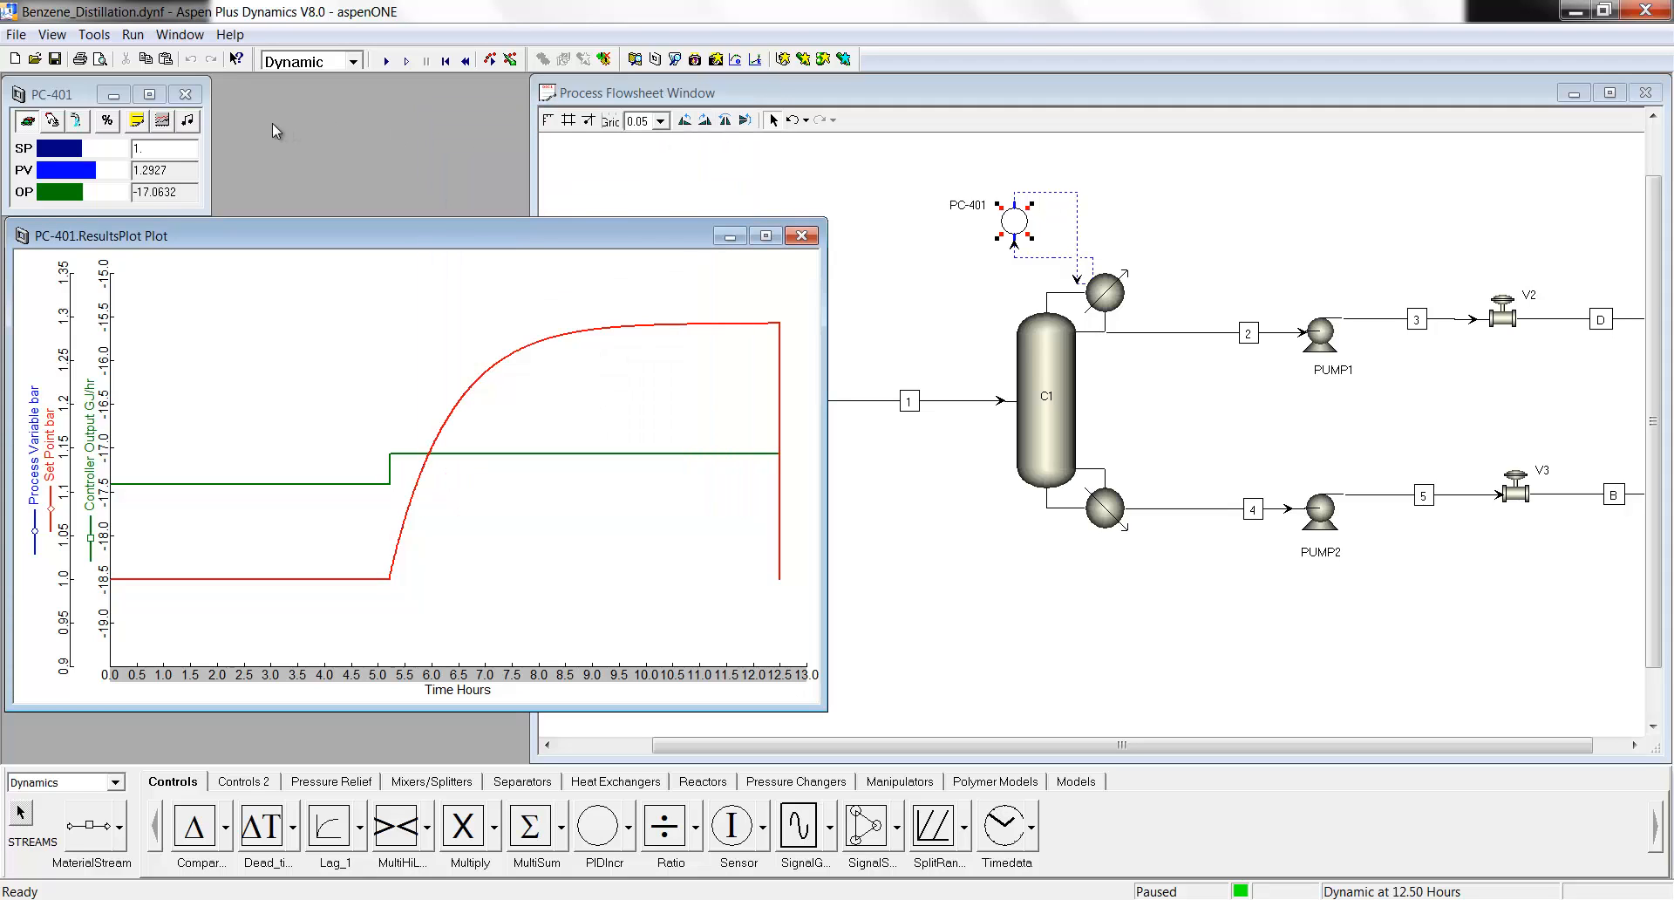
Check the updated tuning parameters in the PC-401 configuration and resume the dynamic simulation.
click(137, 121)
drag(302, 96, 940, 145)
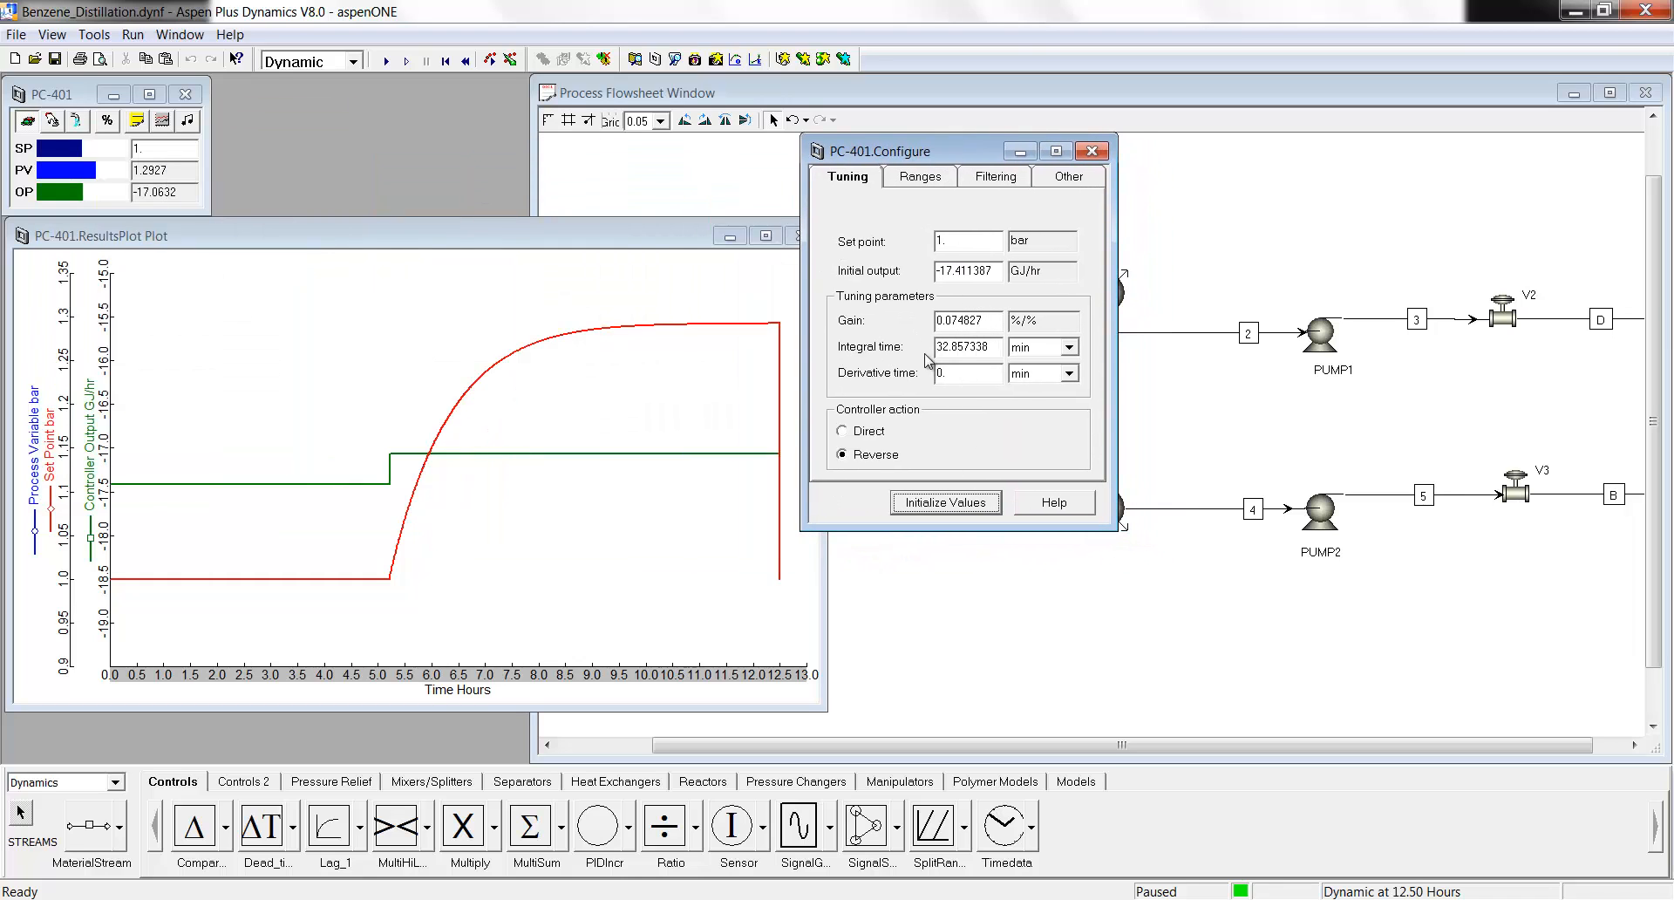
click(384, 63)
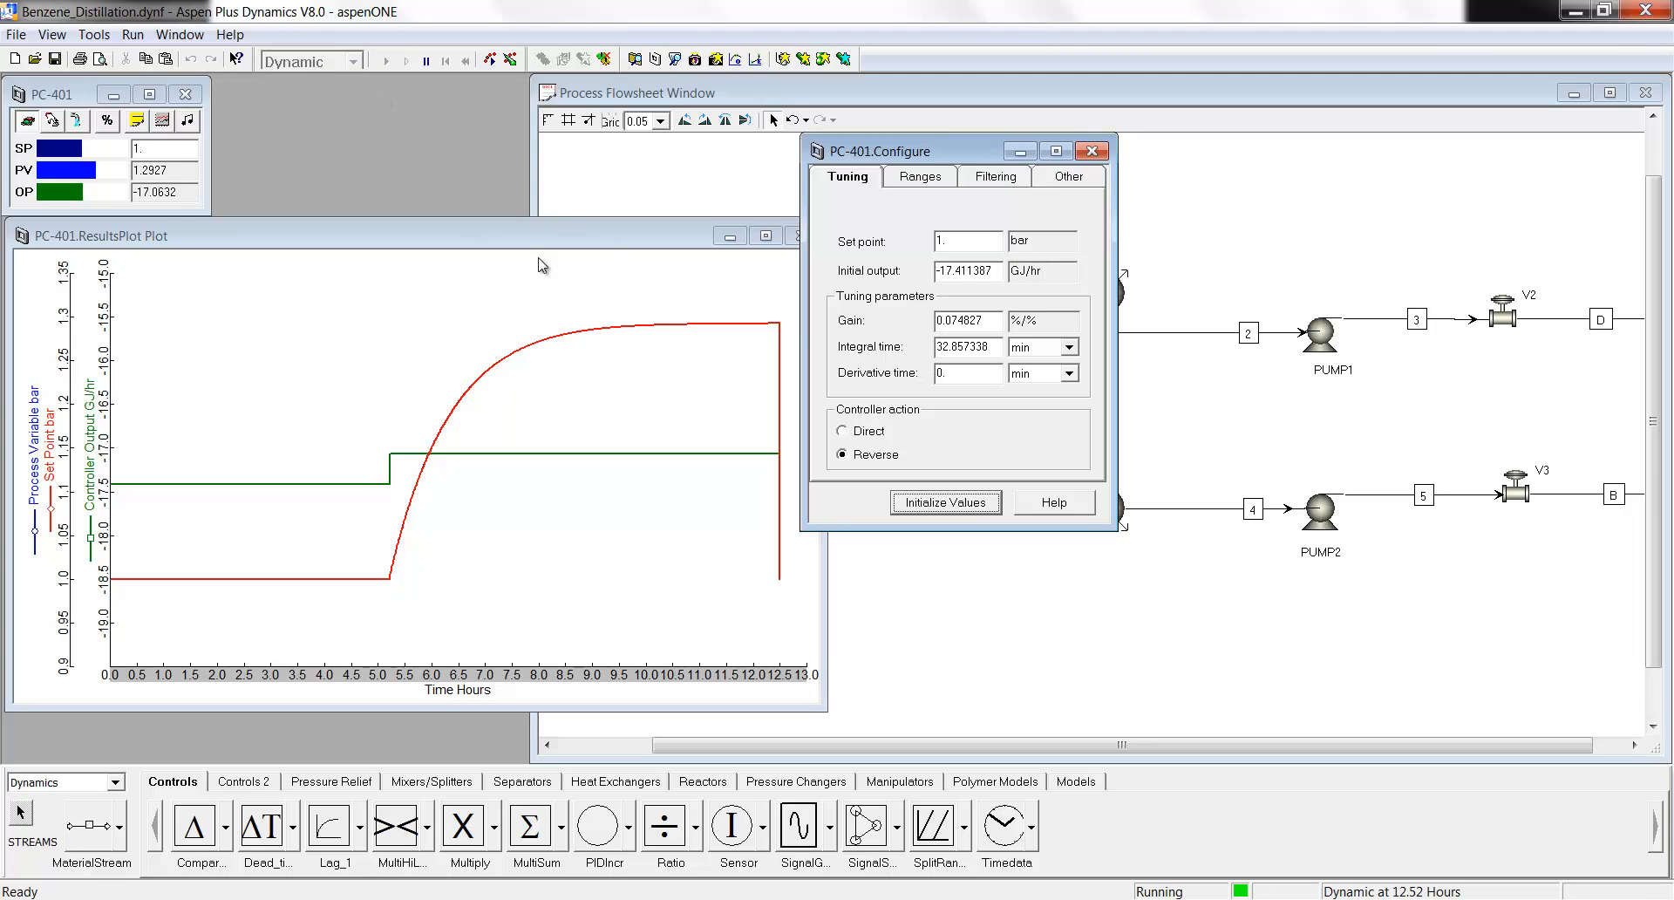
click(1090, 156)
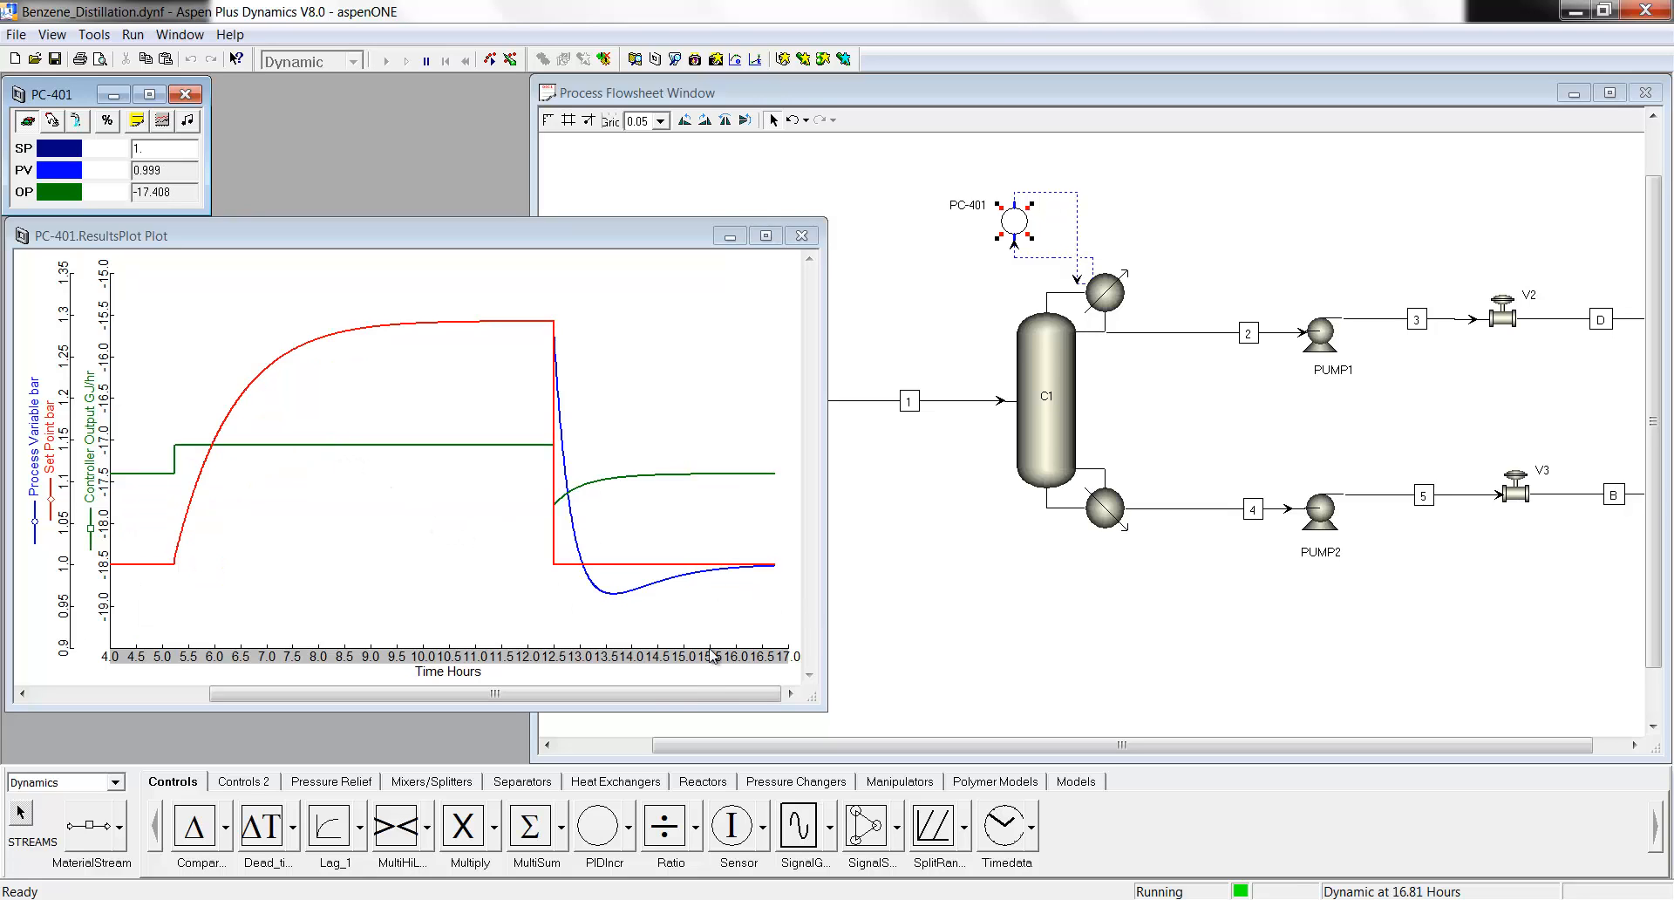
Widen the PC-401 results plot across the flowsheet and set the controller's set point to 1.2 bar during the run.
drag(825, 360, 1298, 360)
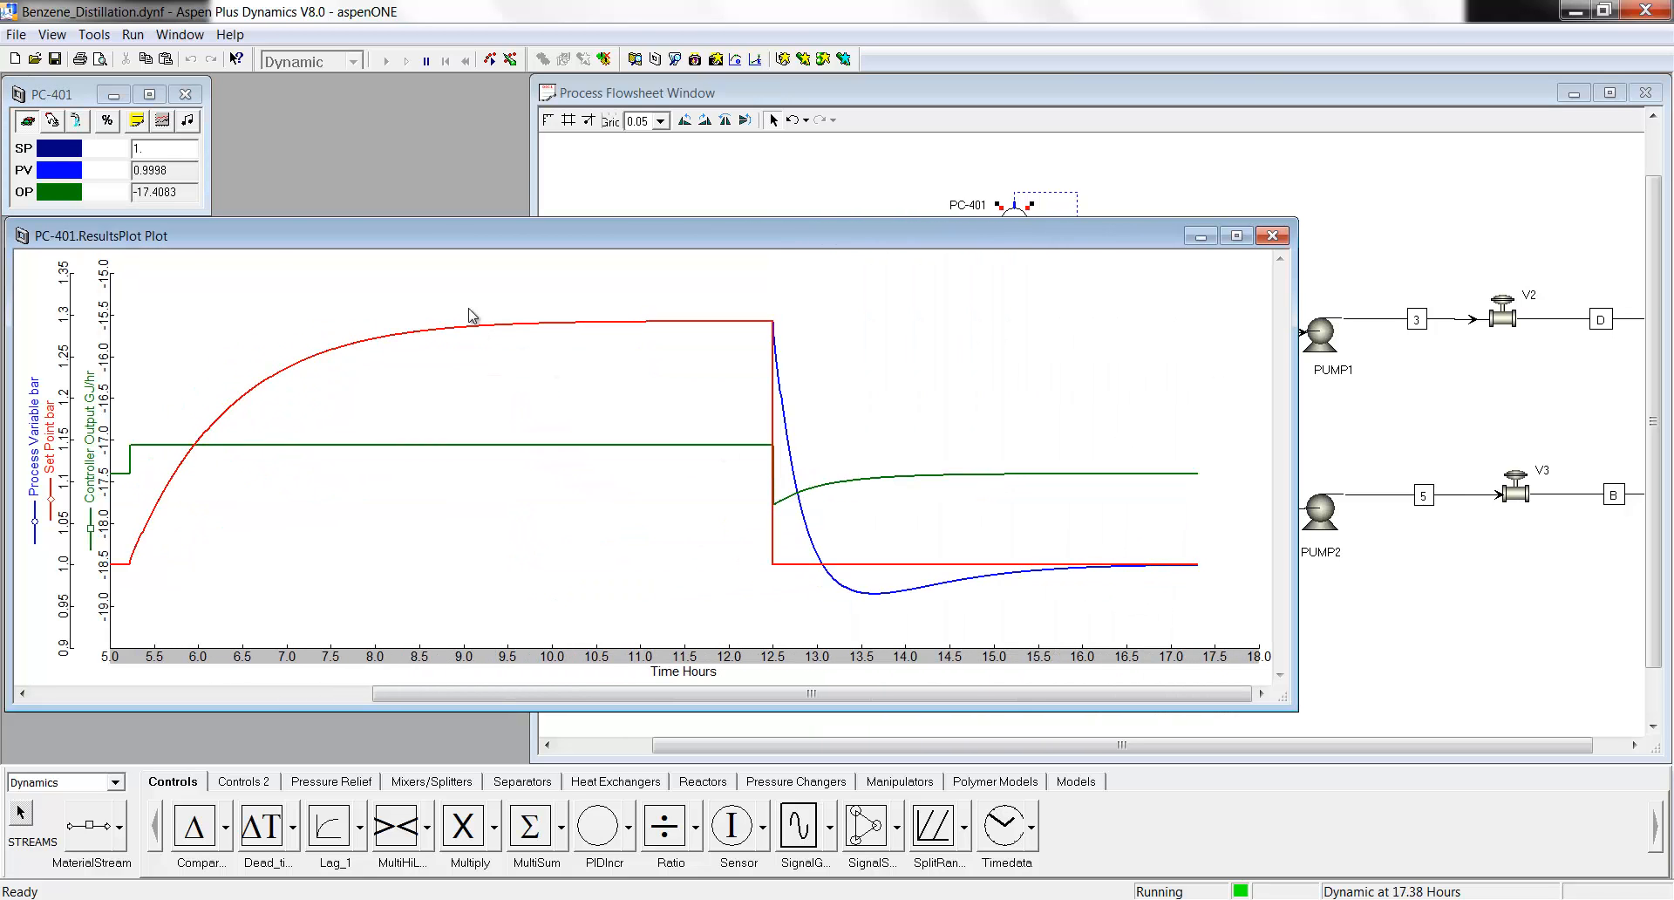
click(155, 154)
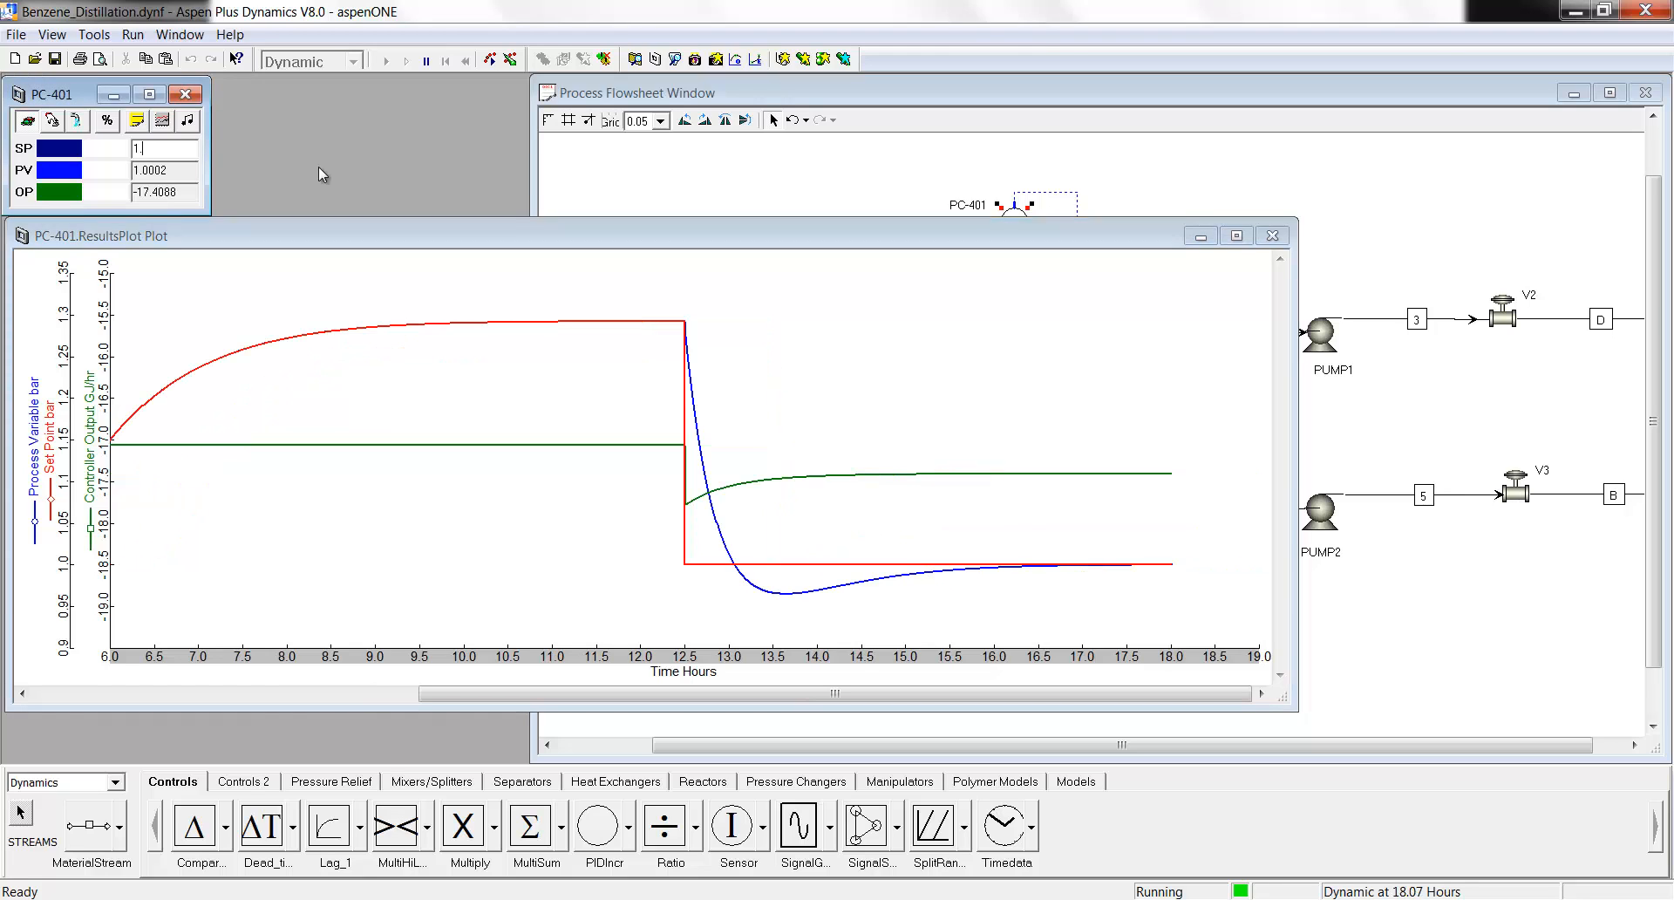
text(2)
key(Return)
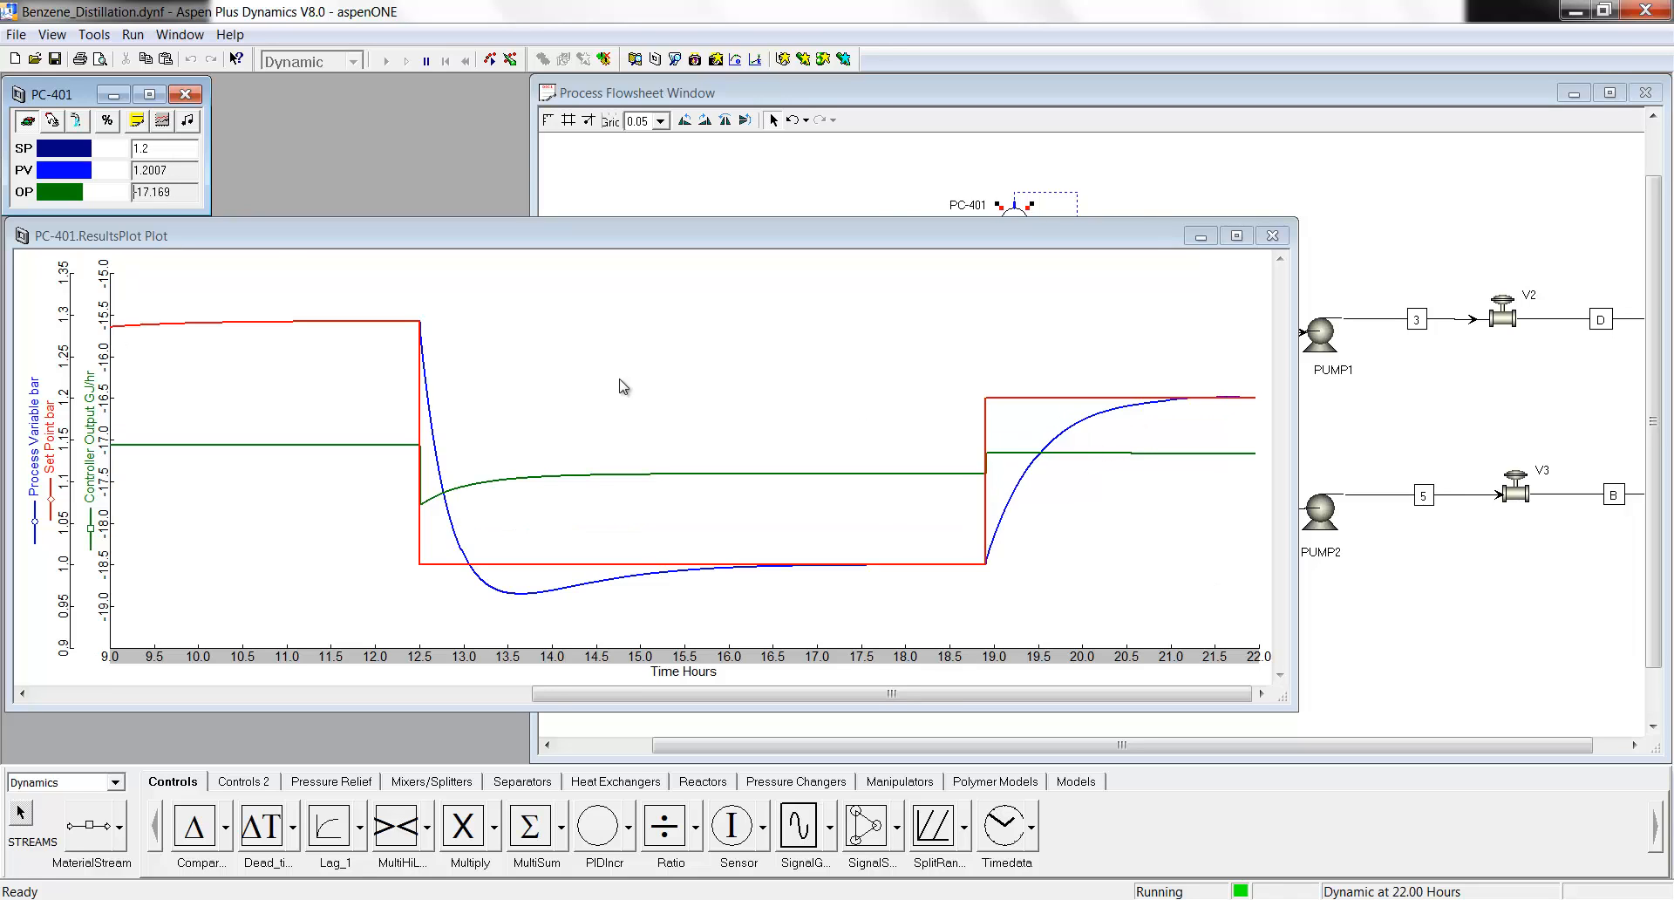
Set the PC-401 set point back to 1 bar, let the response settle and pause the simulation.
key(BackSpace)
key(BackSpace)
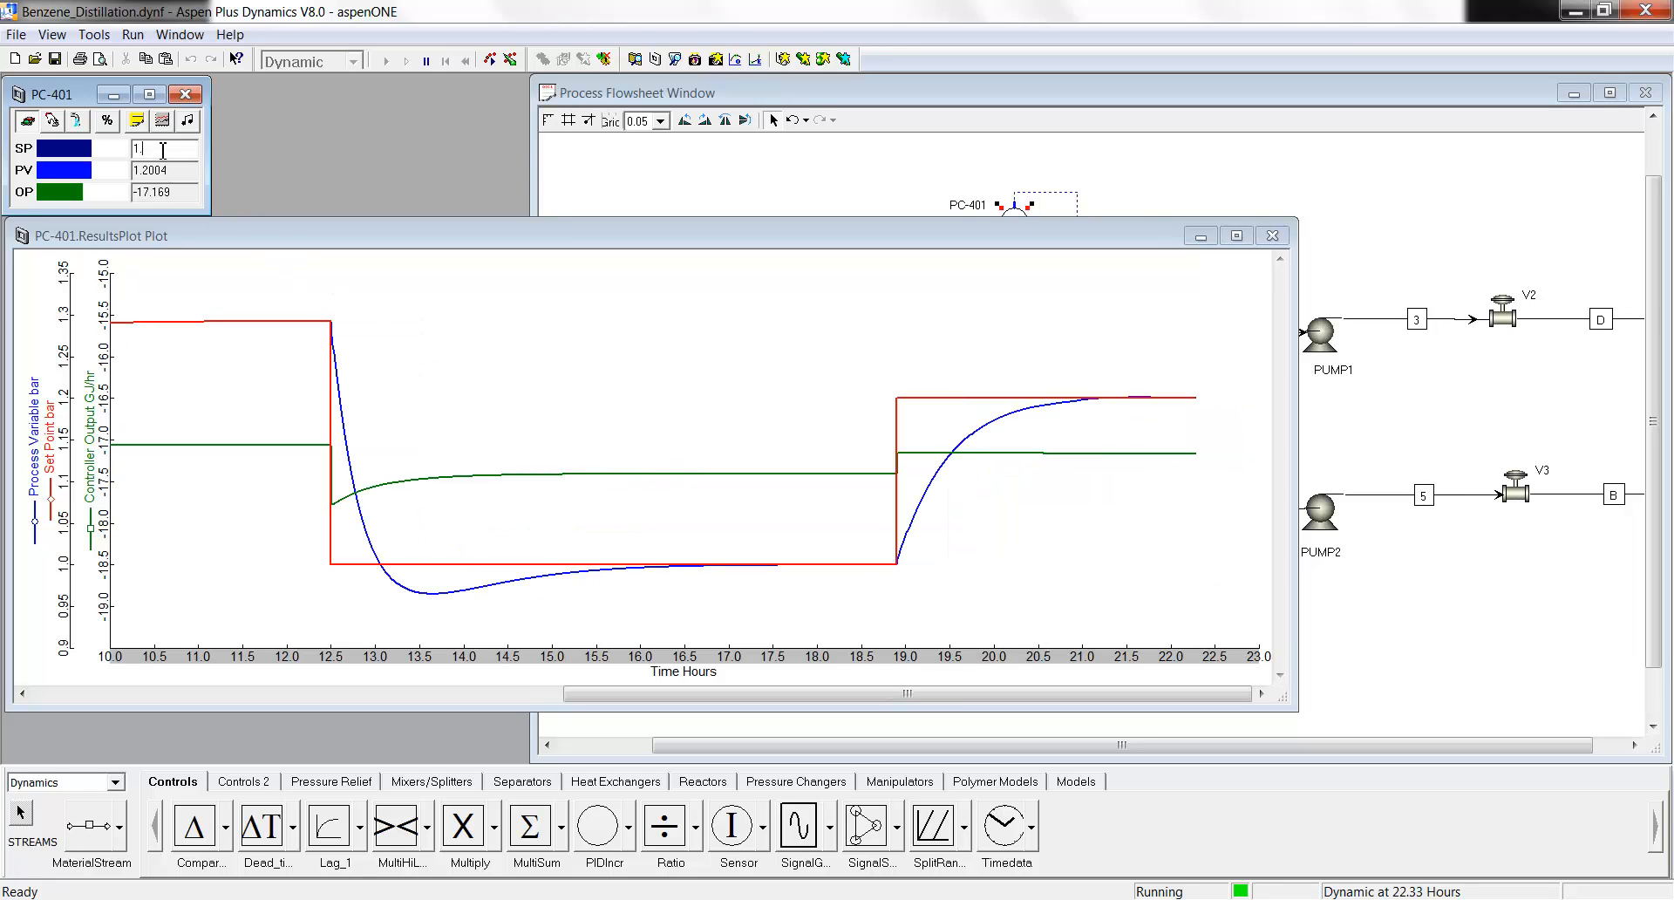
key(Return)
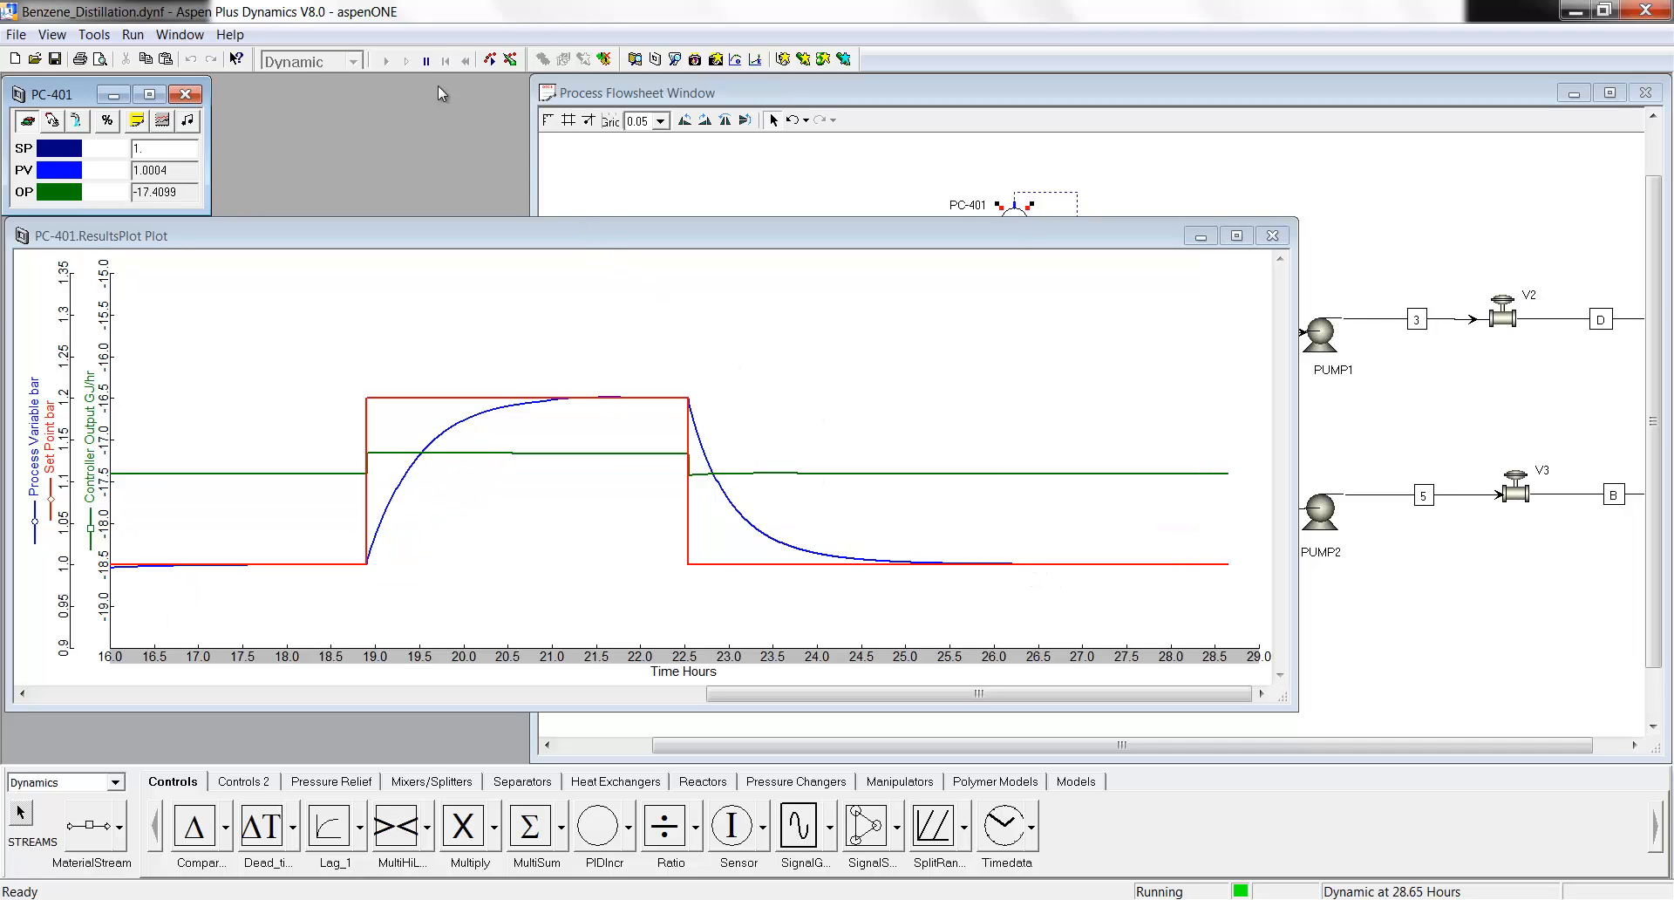
click(426, 61)
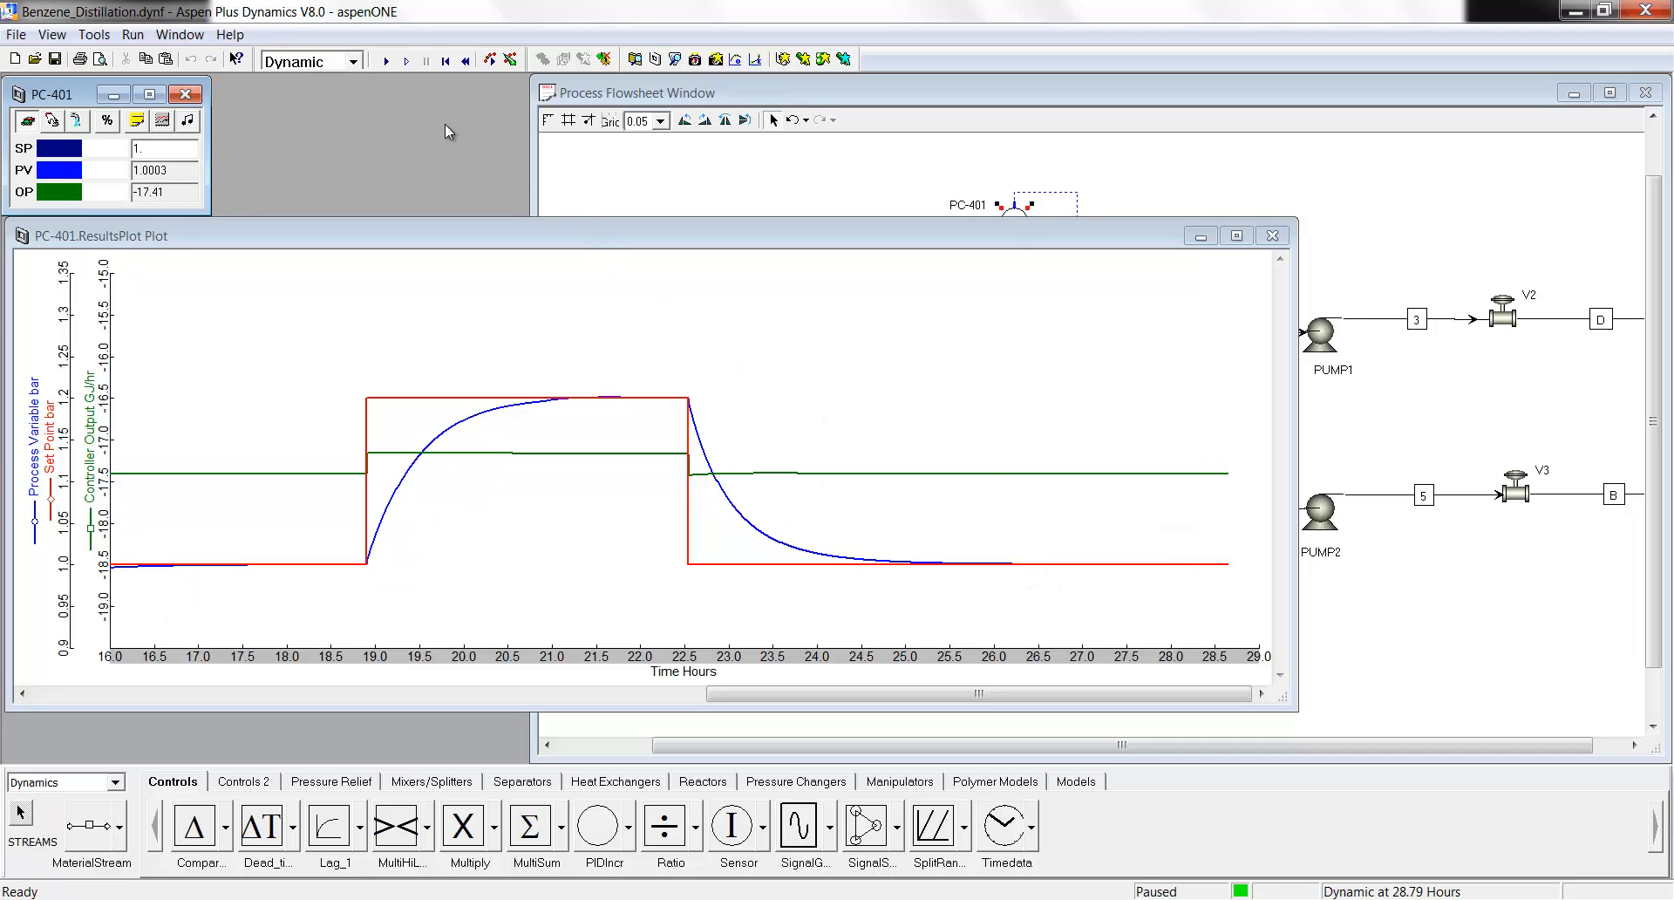
Switch the run mode from dynamic to Initialization and run the initialization to completion.
click(353, 61)
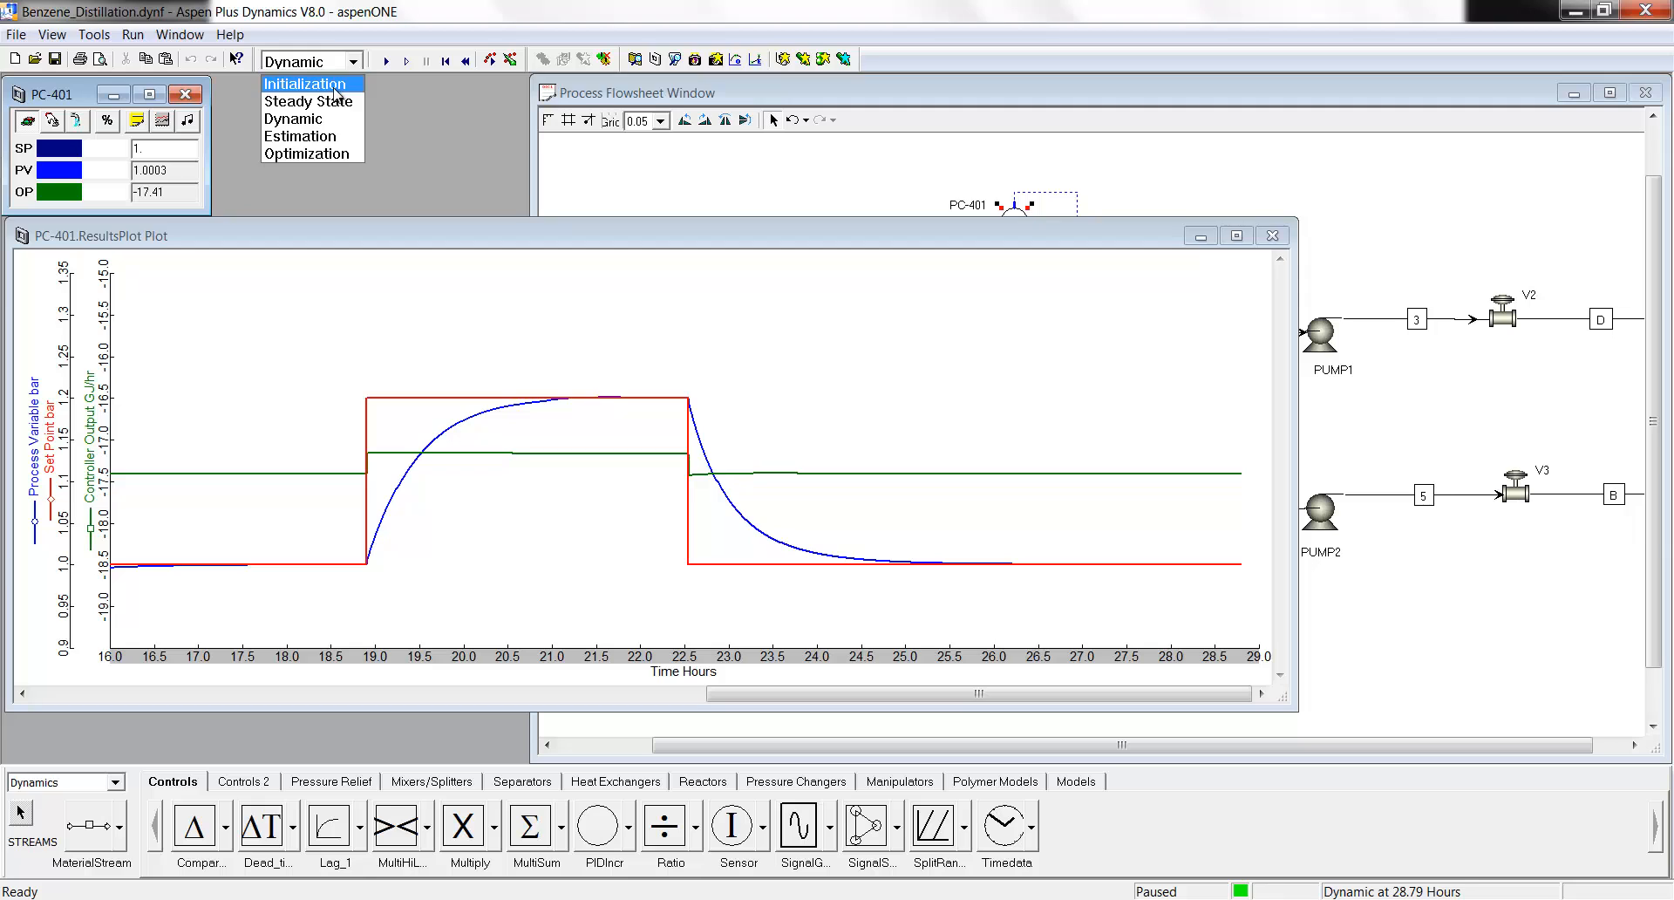
click(337, 87)
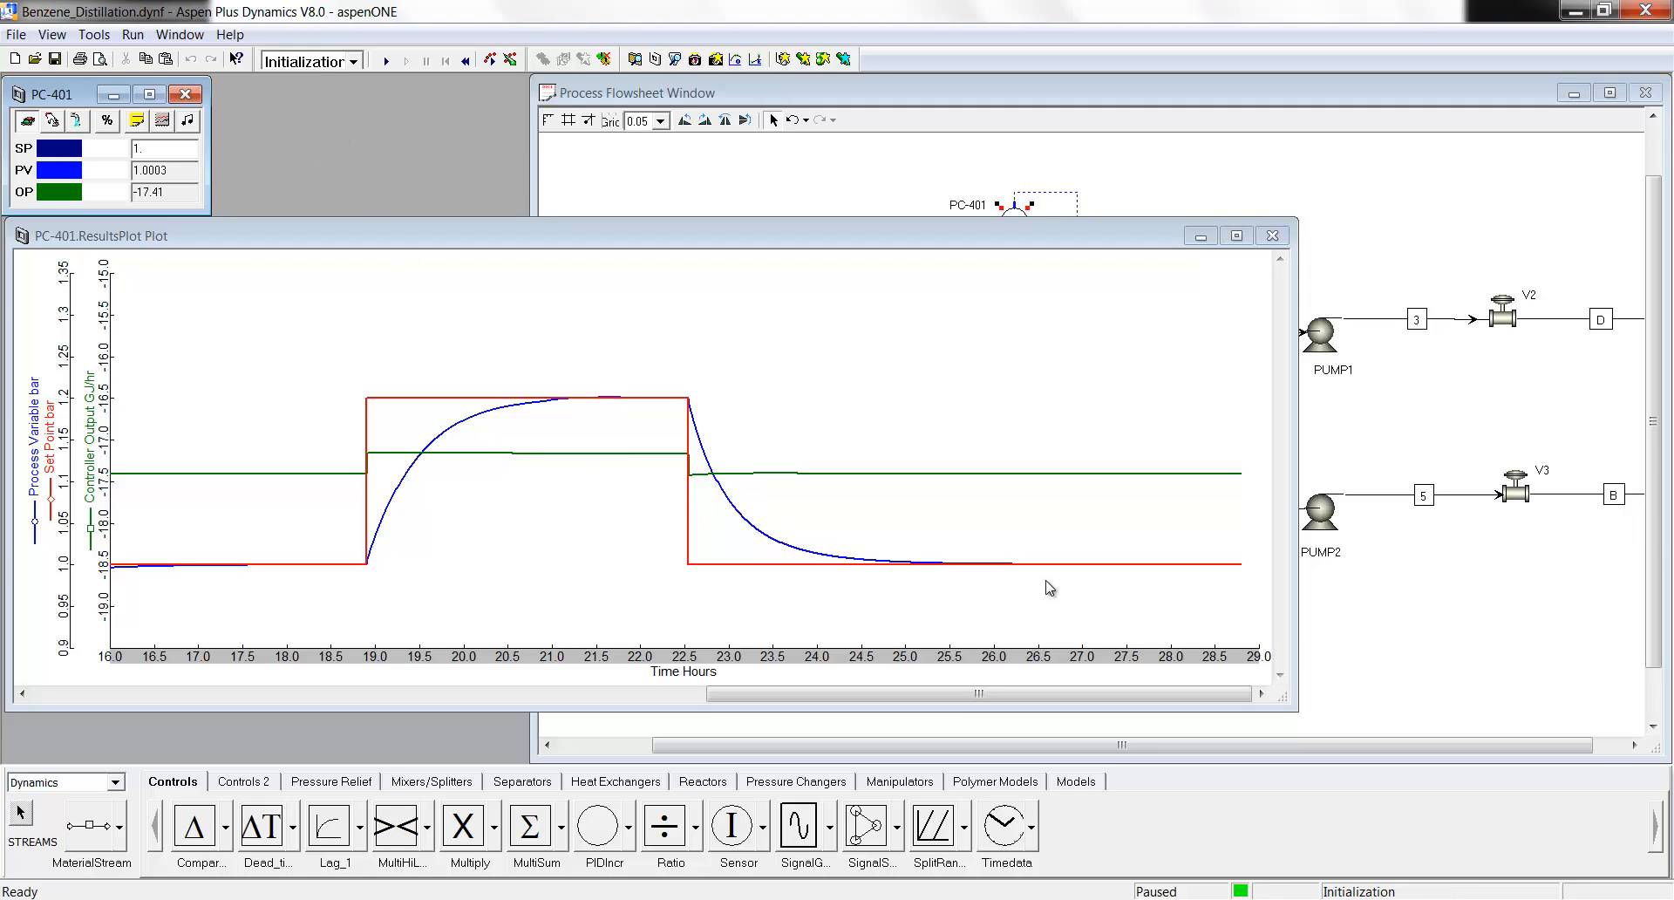
click(384, 63)
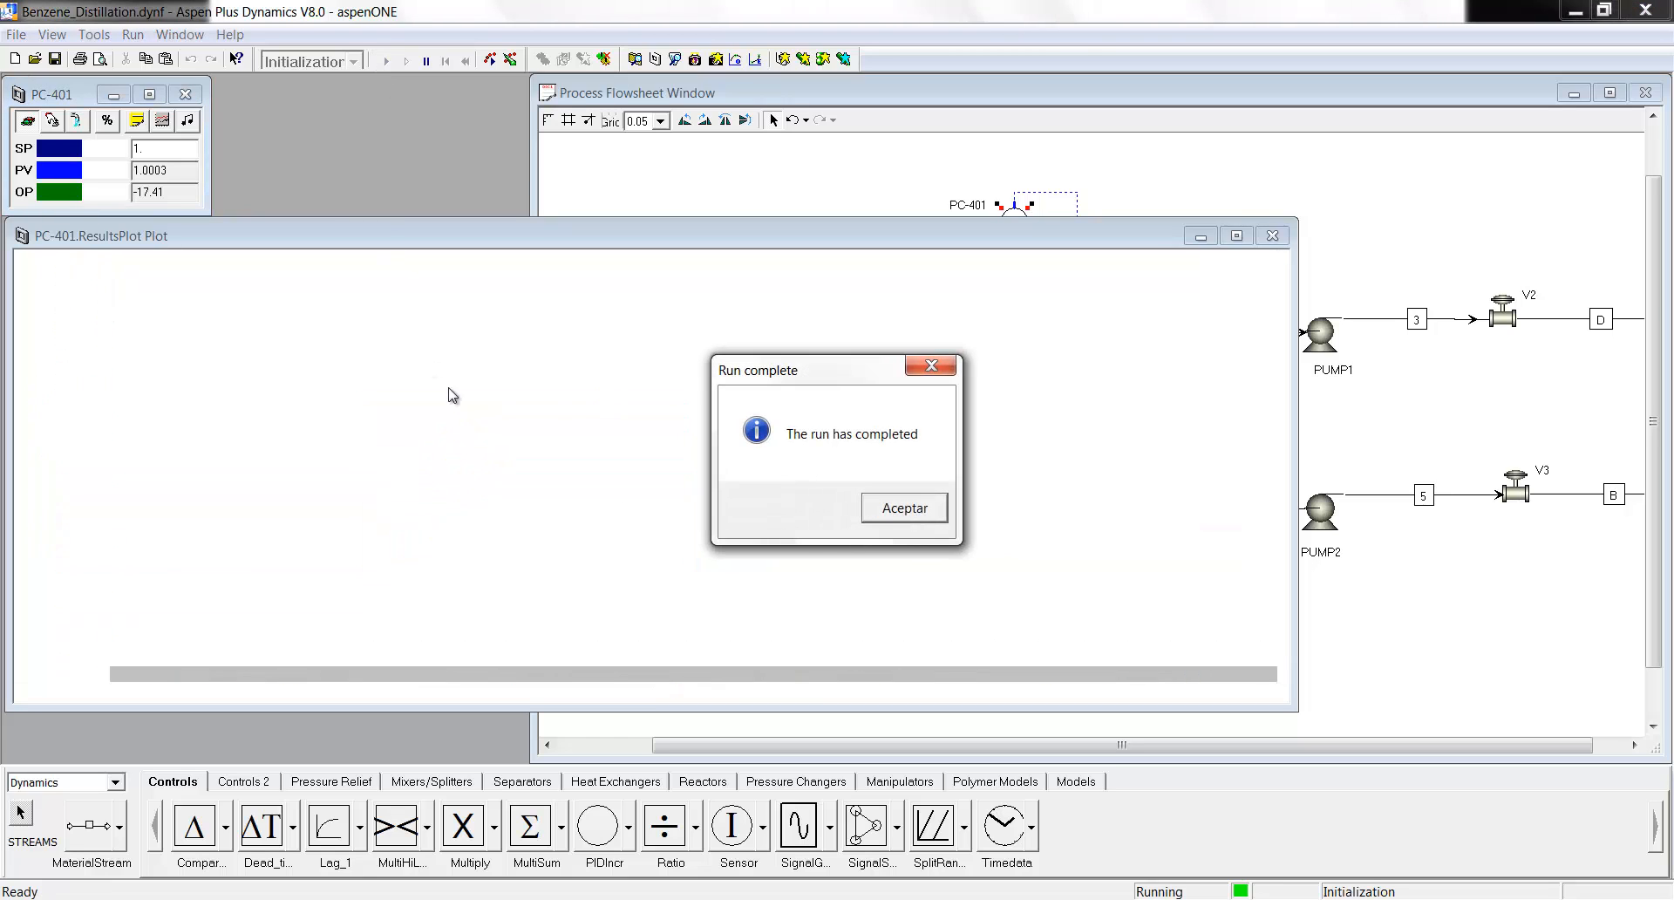
key(Return)
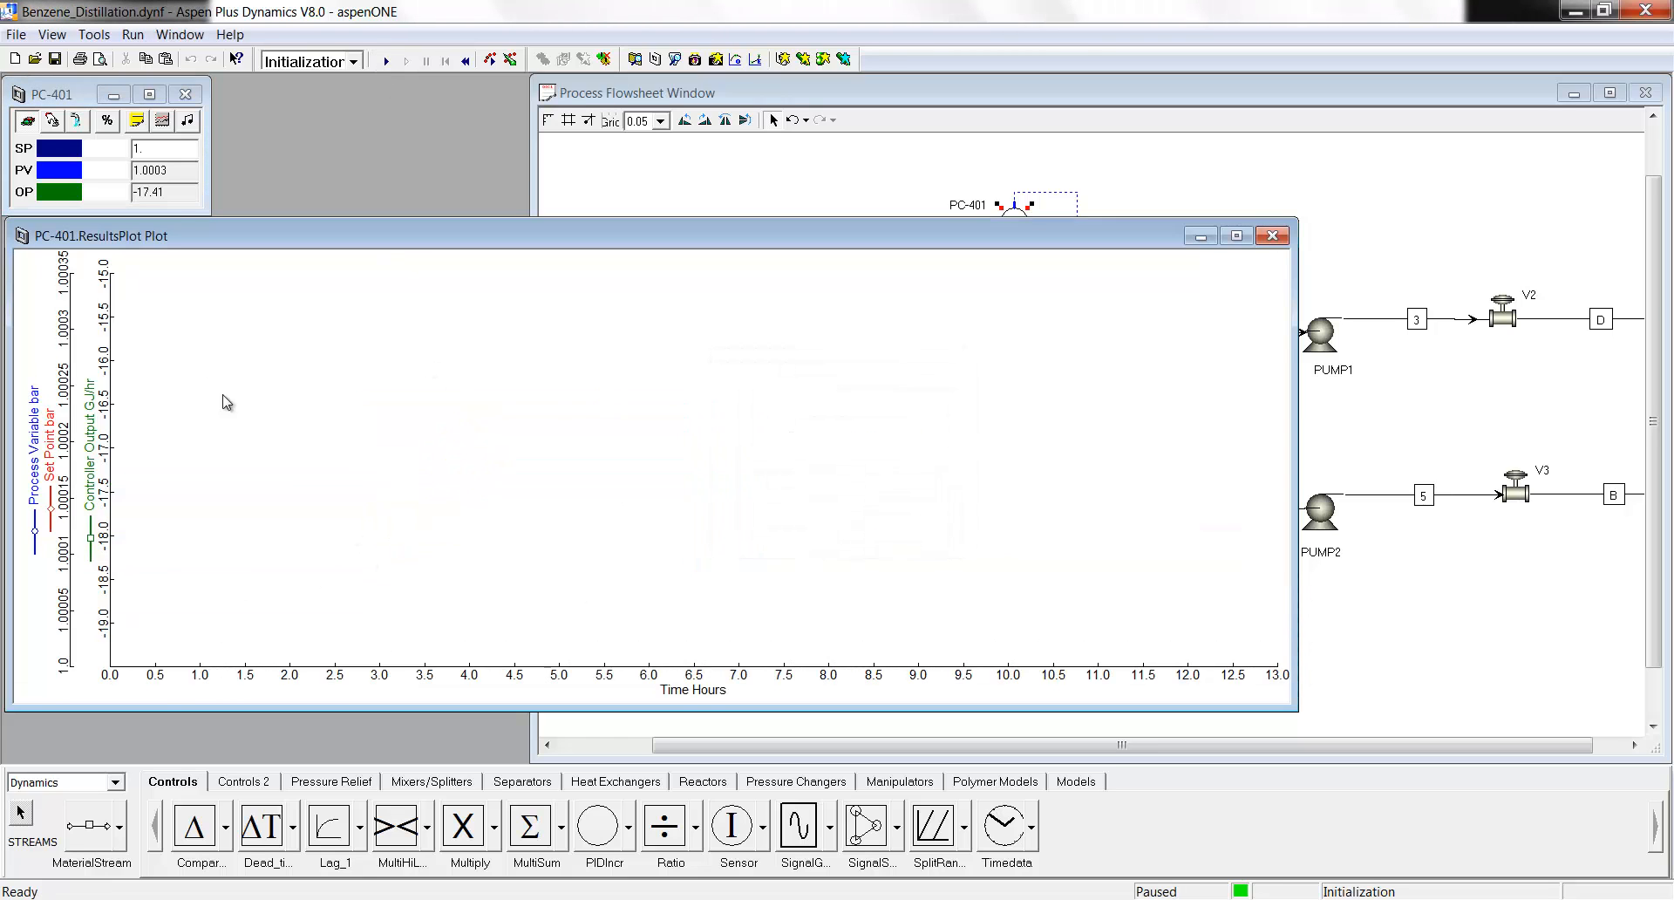
Check the tuning parameters in the PC-401 configuration and close the controller's results plot.
click(138, 123)
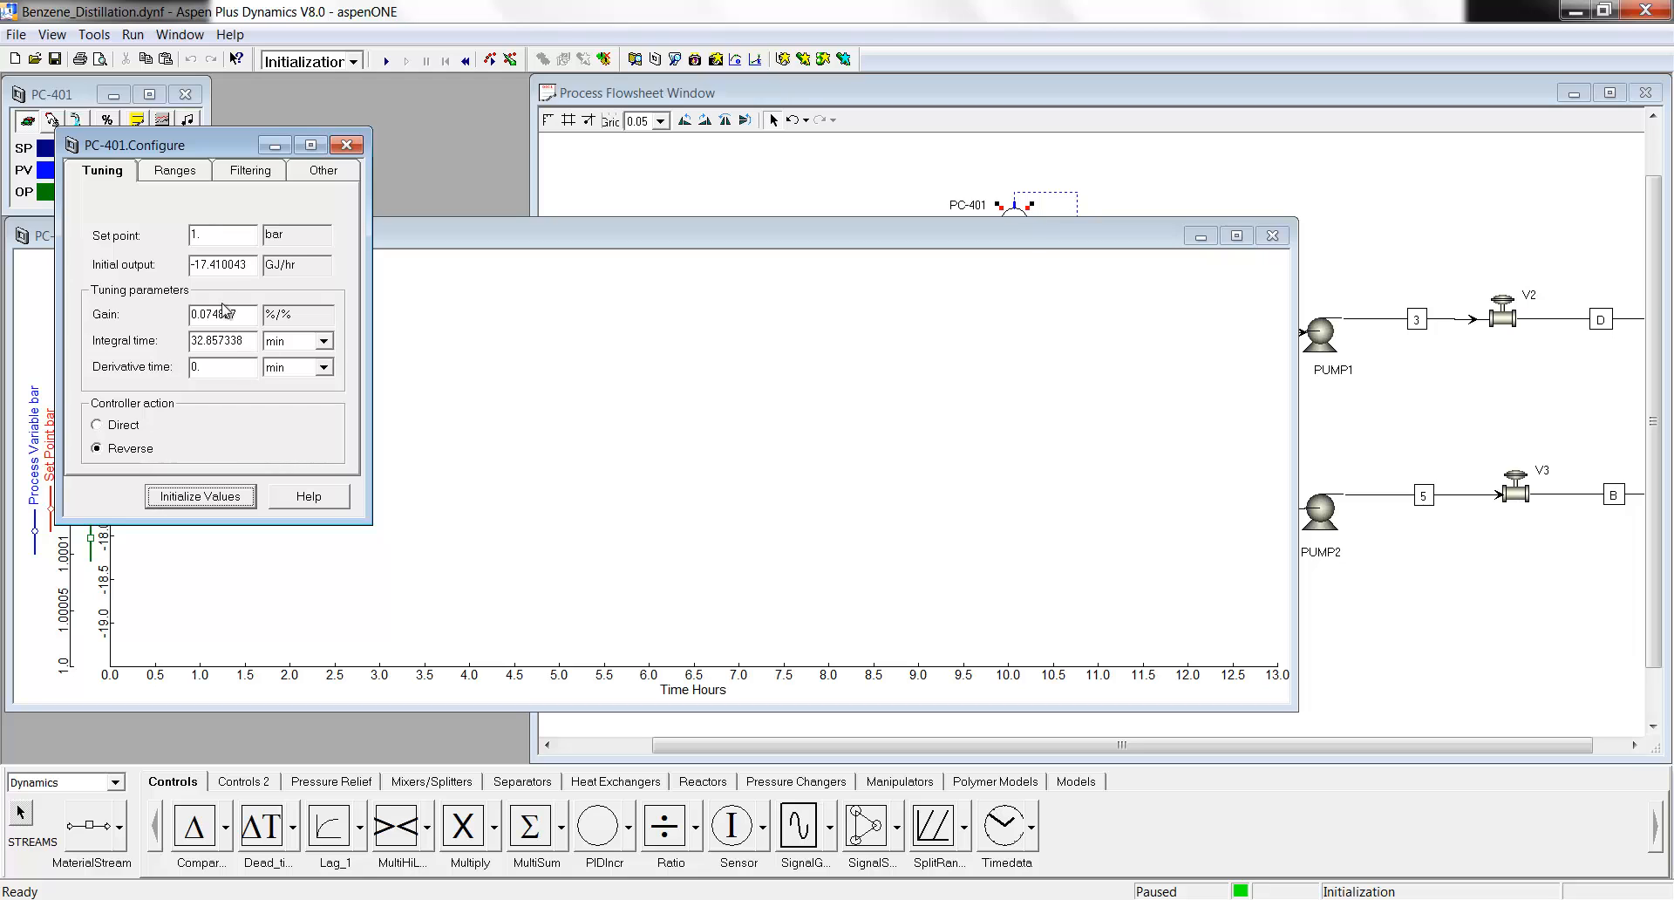
click(346, 146)
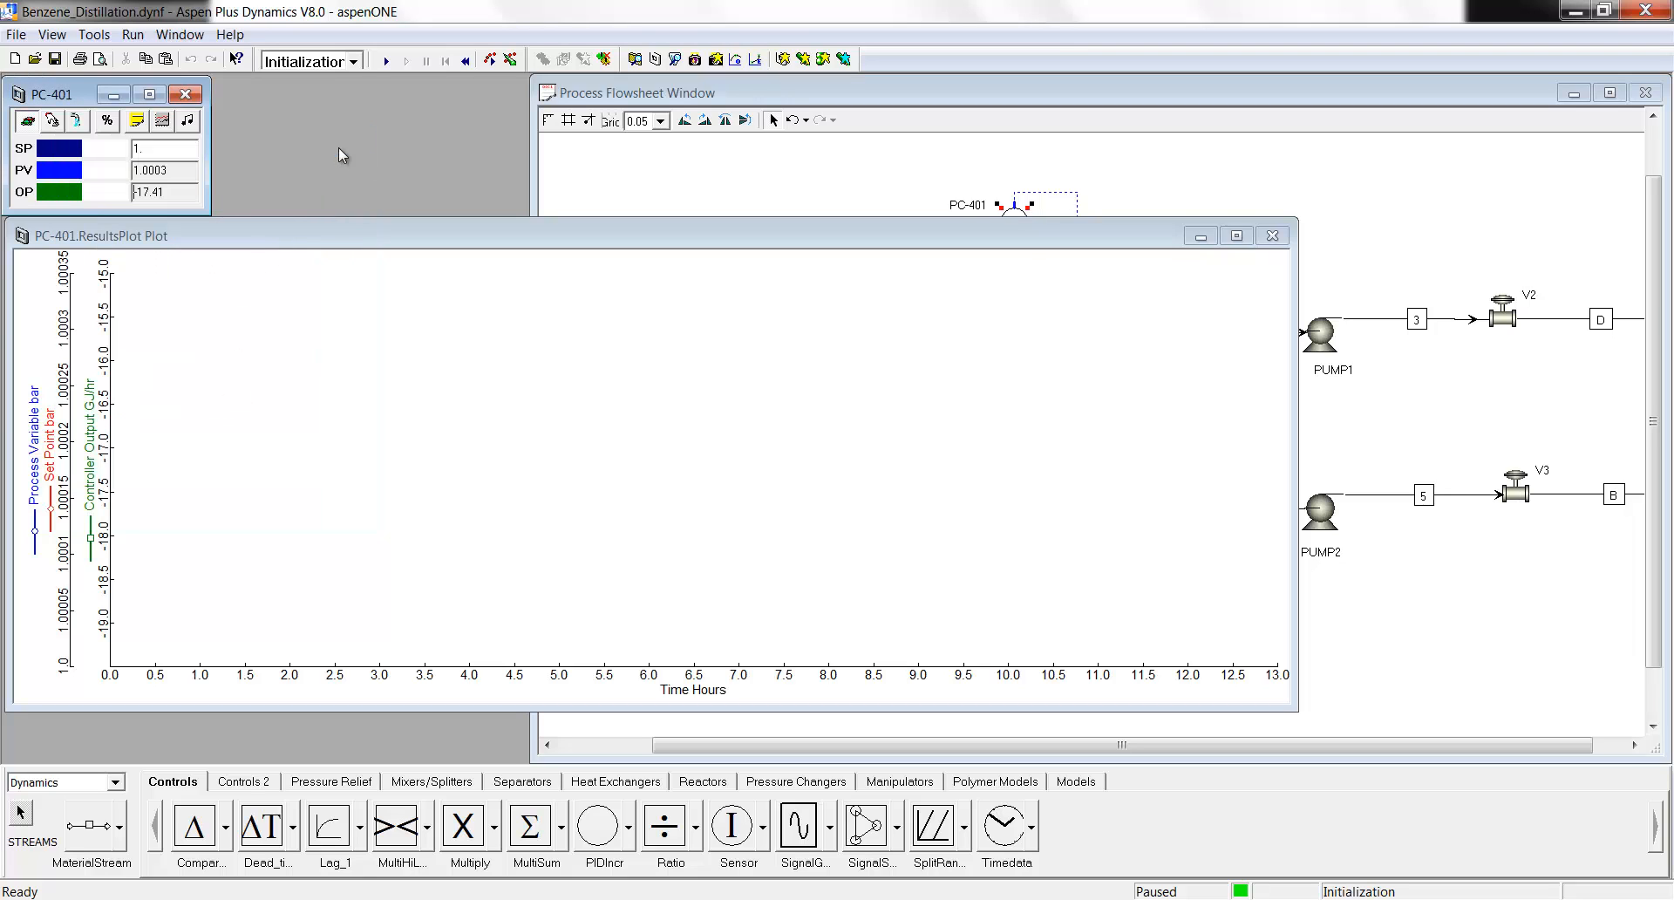
click(217, 228)
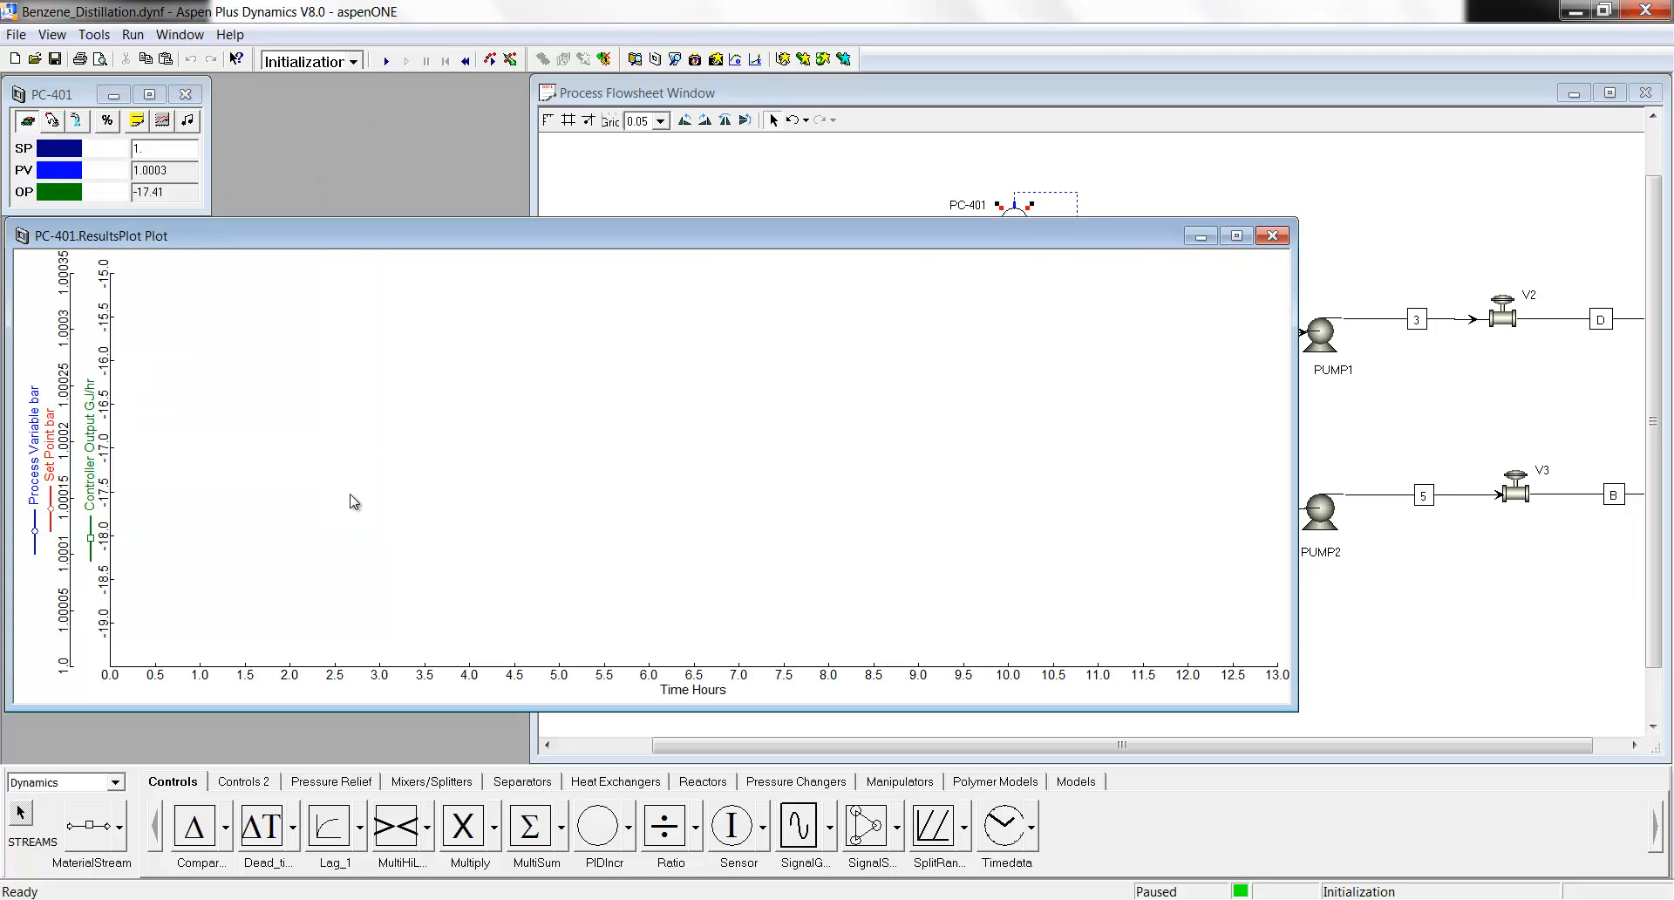
click(1271, 236)
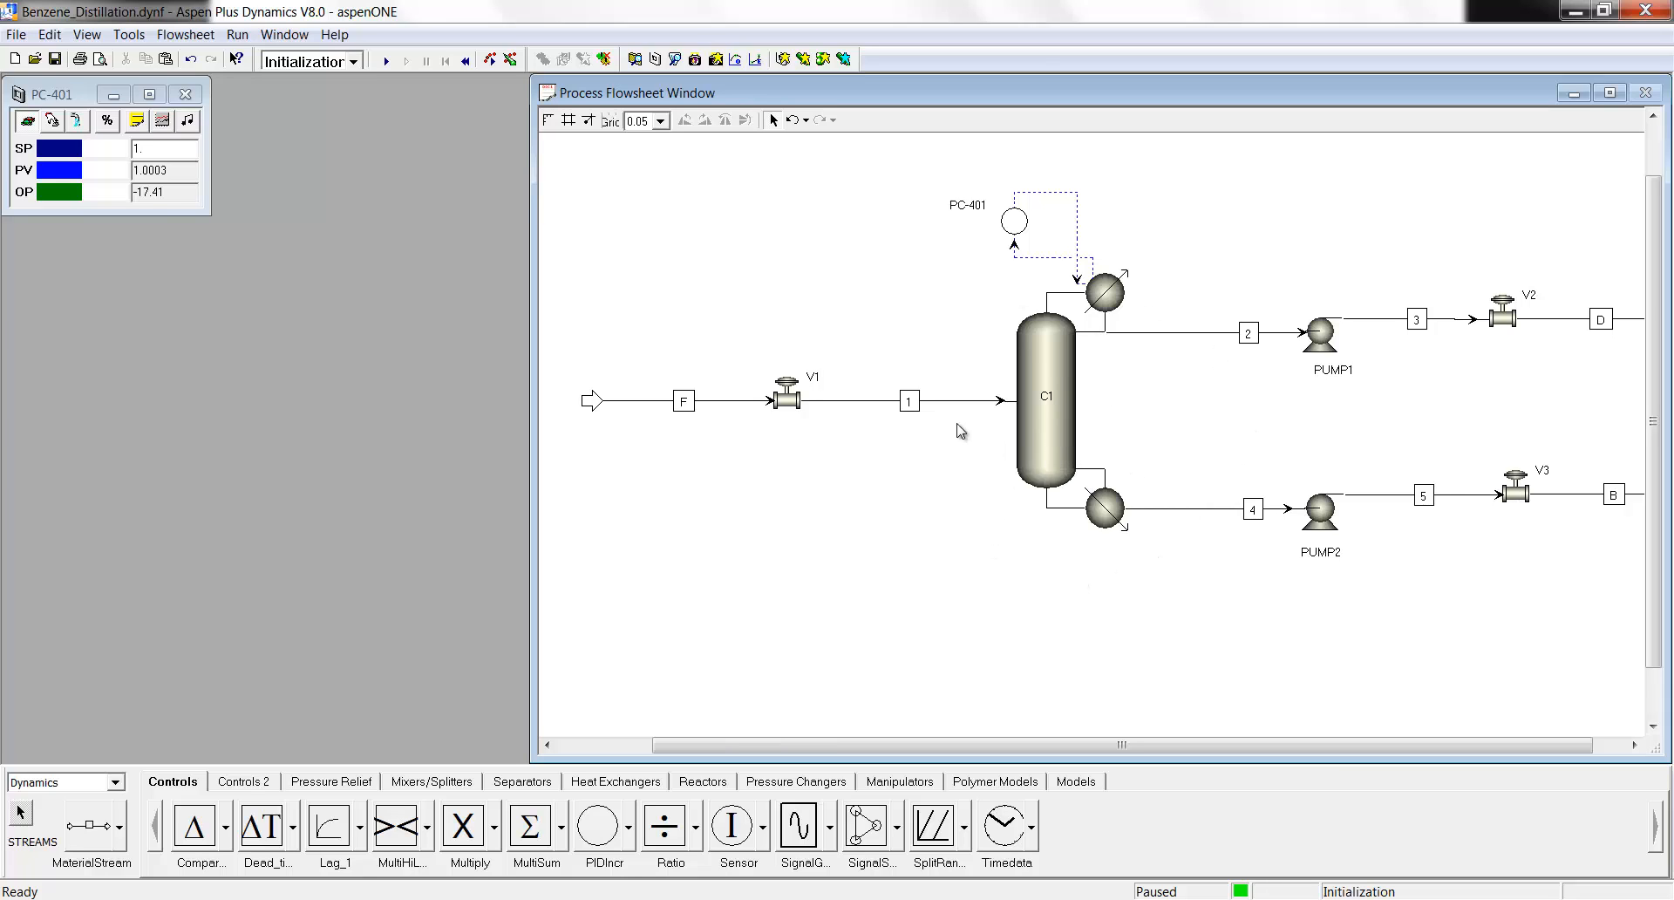
Place a PIDIncr controller above the feed line near valve V1 and rename it FC-401.
click(600, 824)
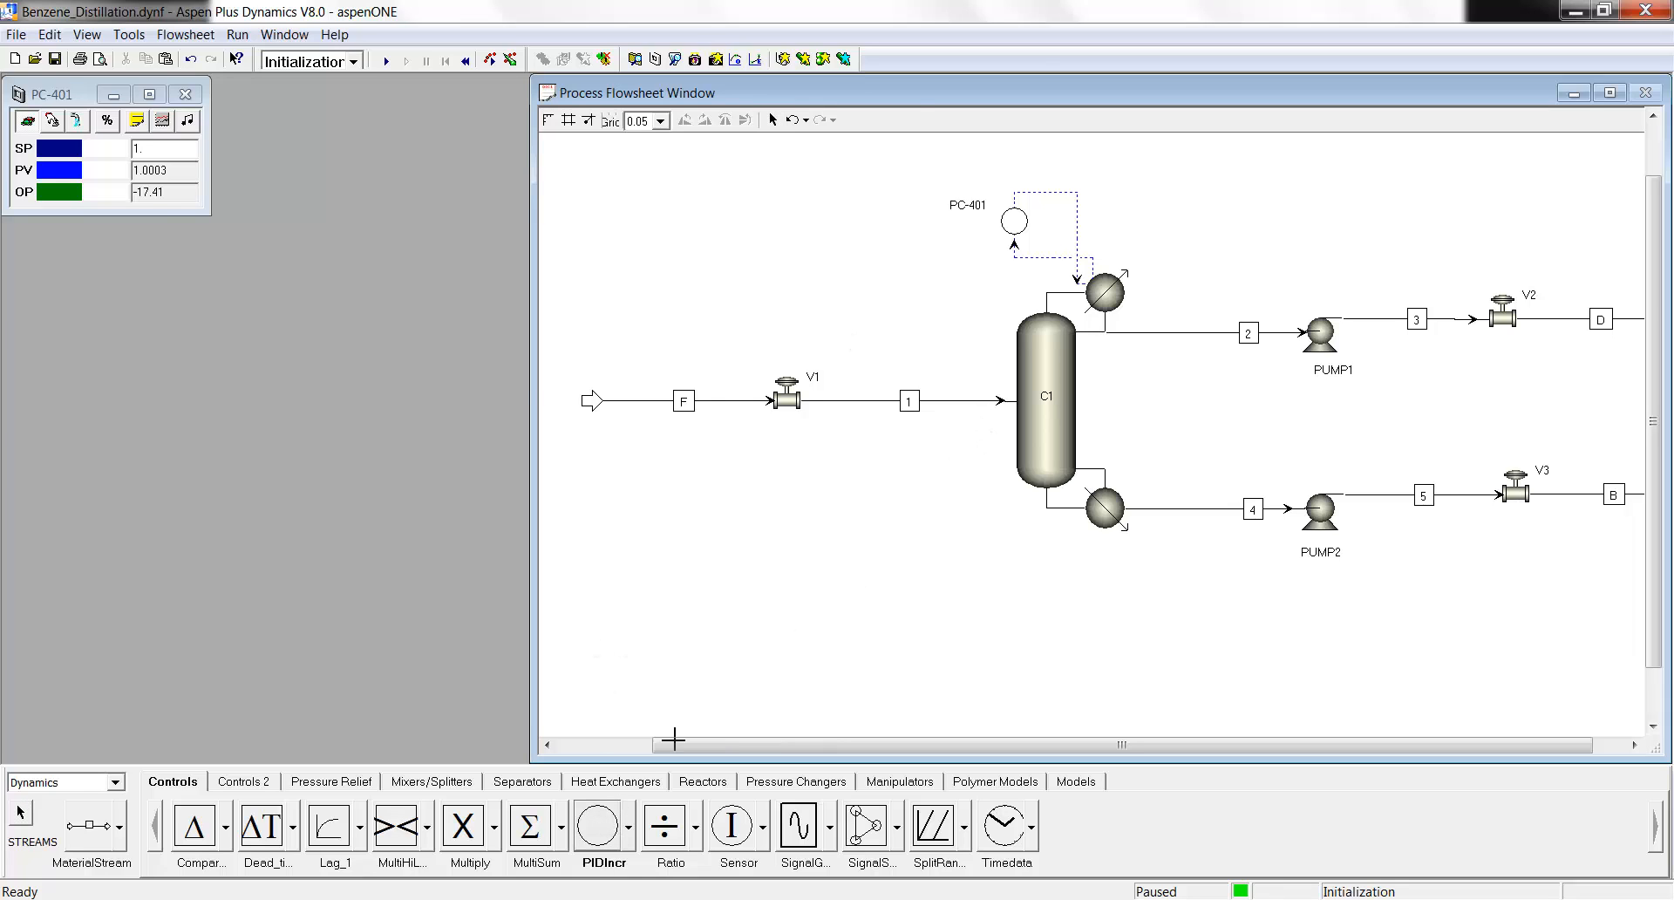
click(851, 324)
right_click(822, 468)
click(843, 331)
drag(843, 330, 739, 337)
right_click(735, 327)
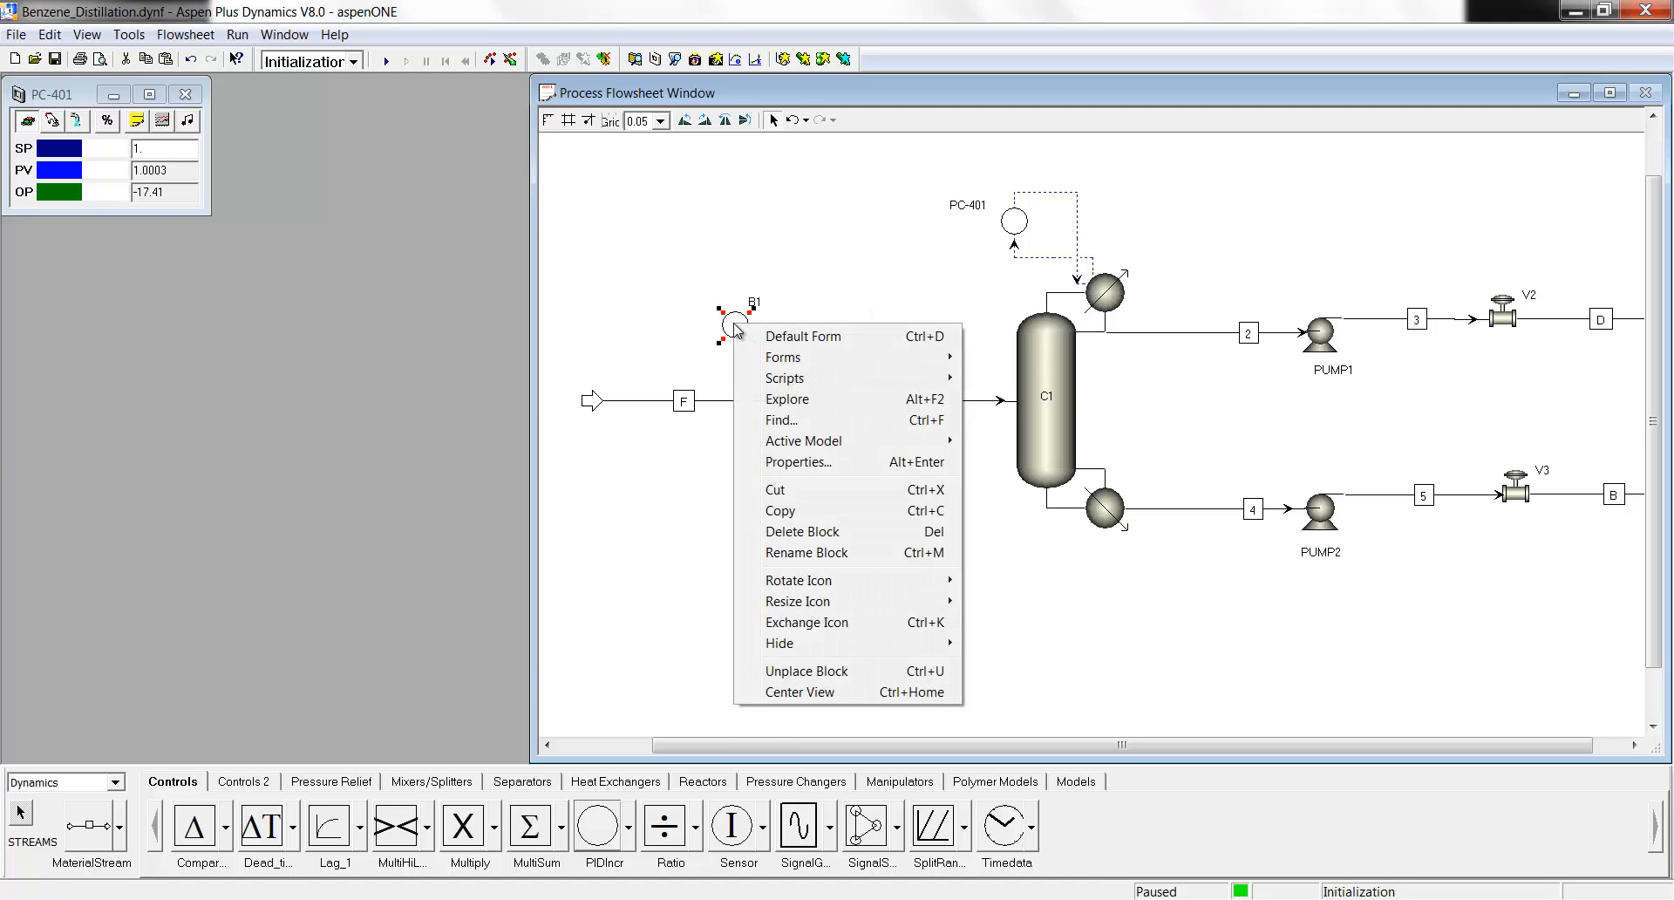
click(818, 553)
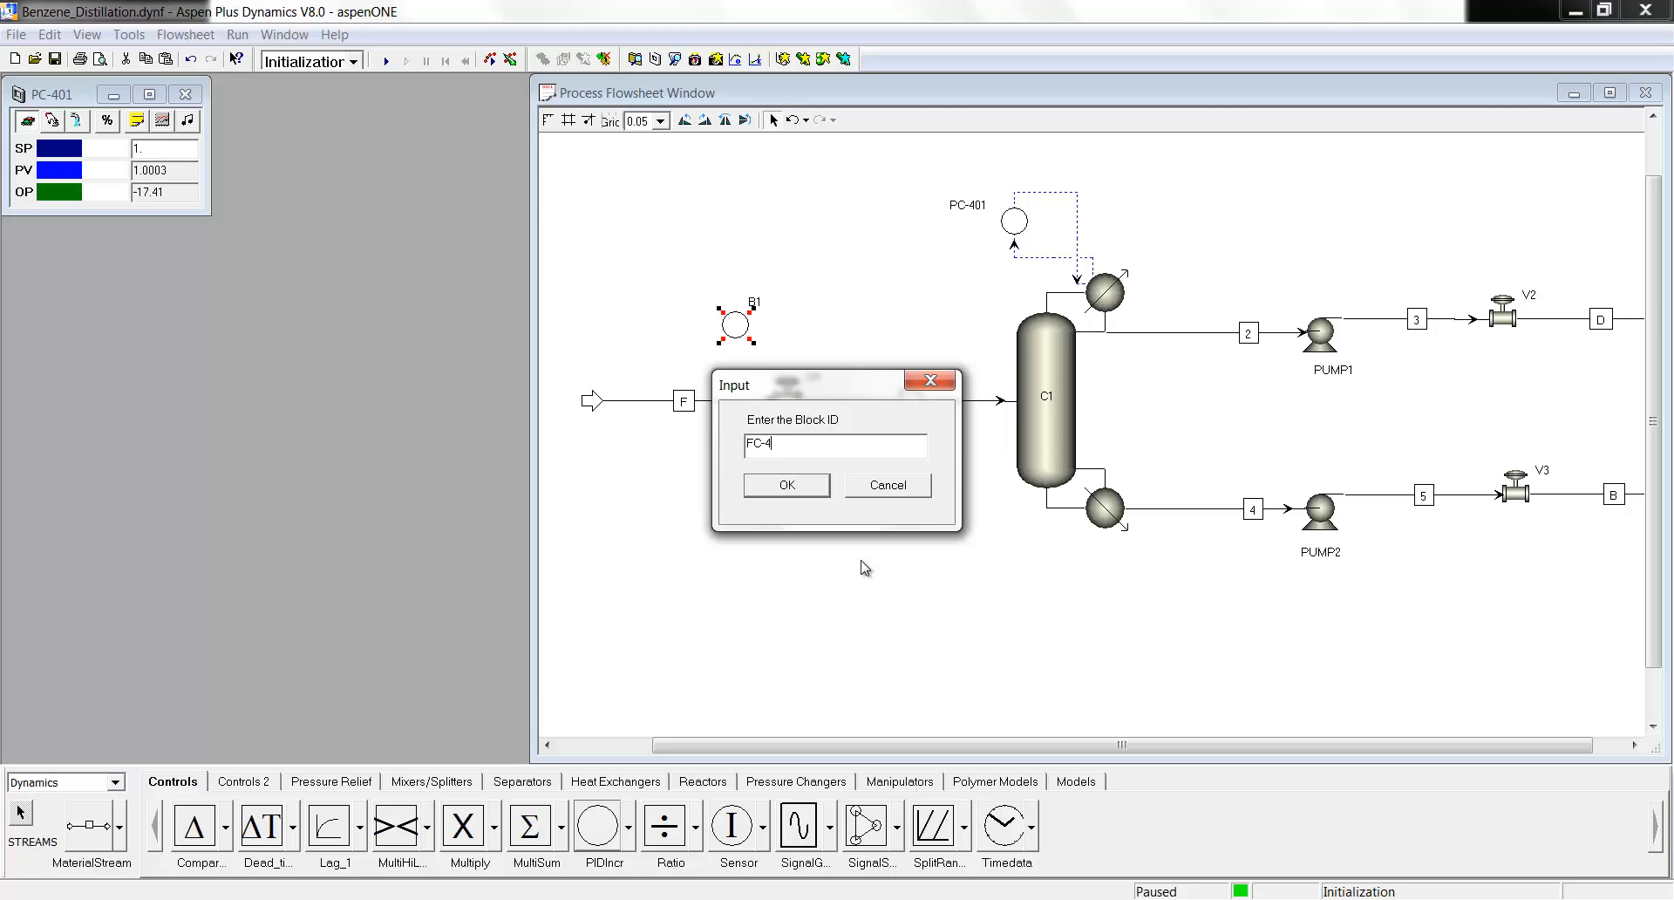
key(Return)
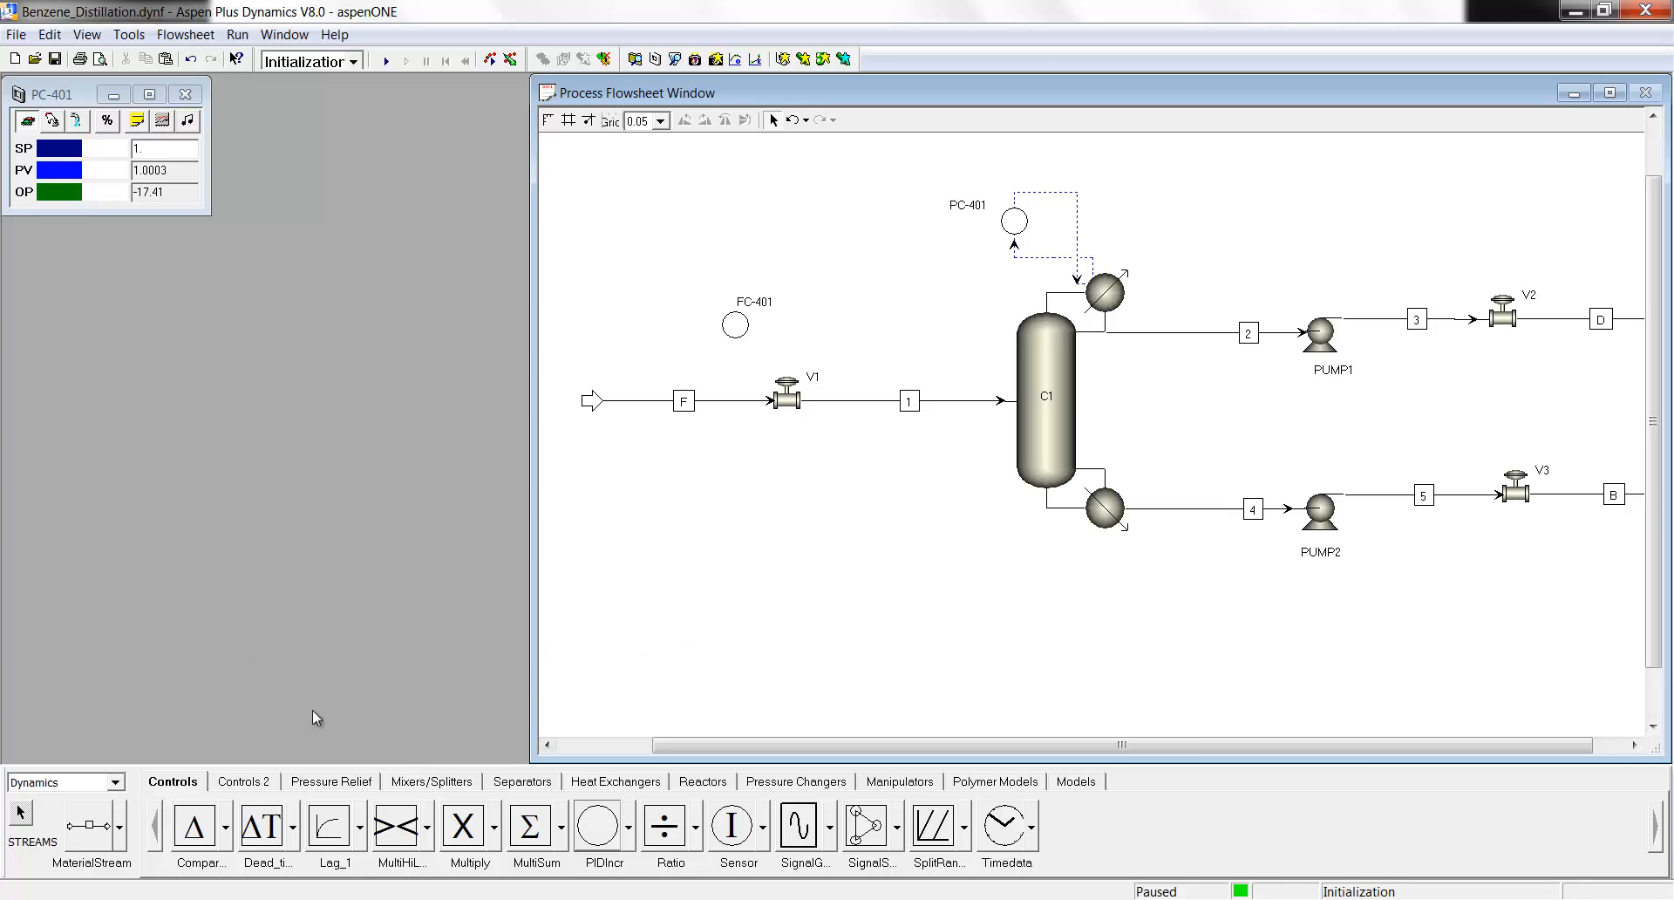
Connect a ControlSignal from feed stream F's total mole flow to the process variable (PV) of FC-401.
click(119, 818)
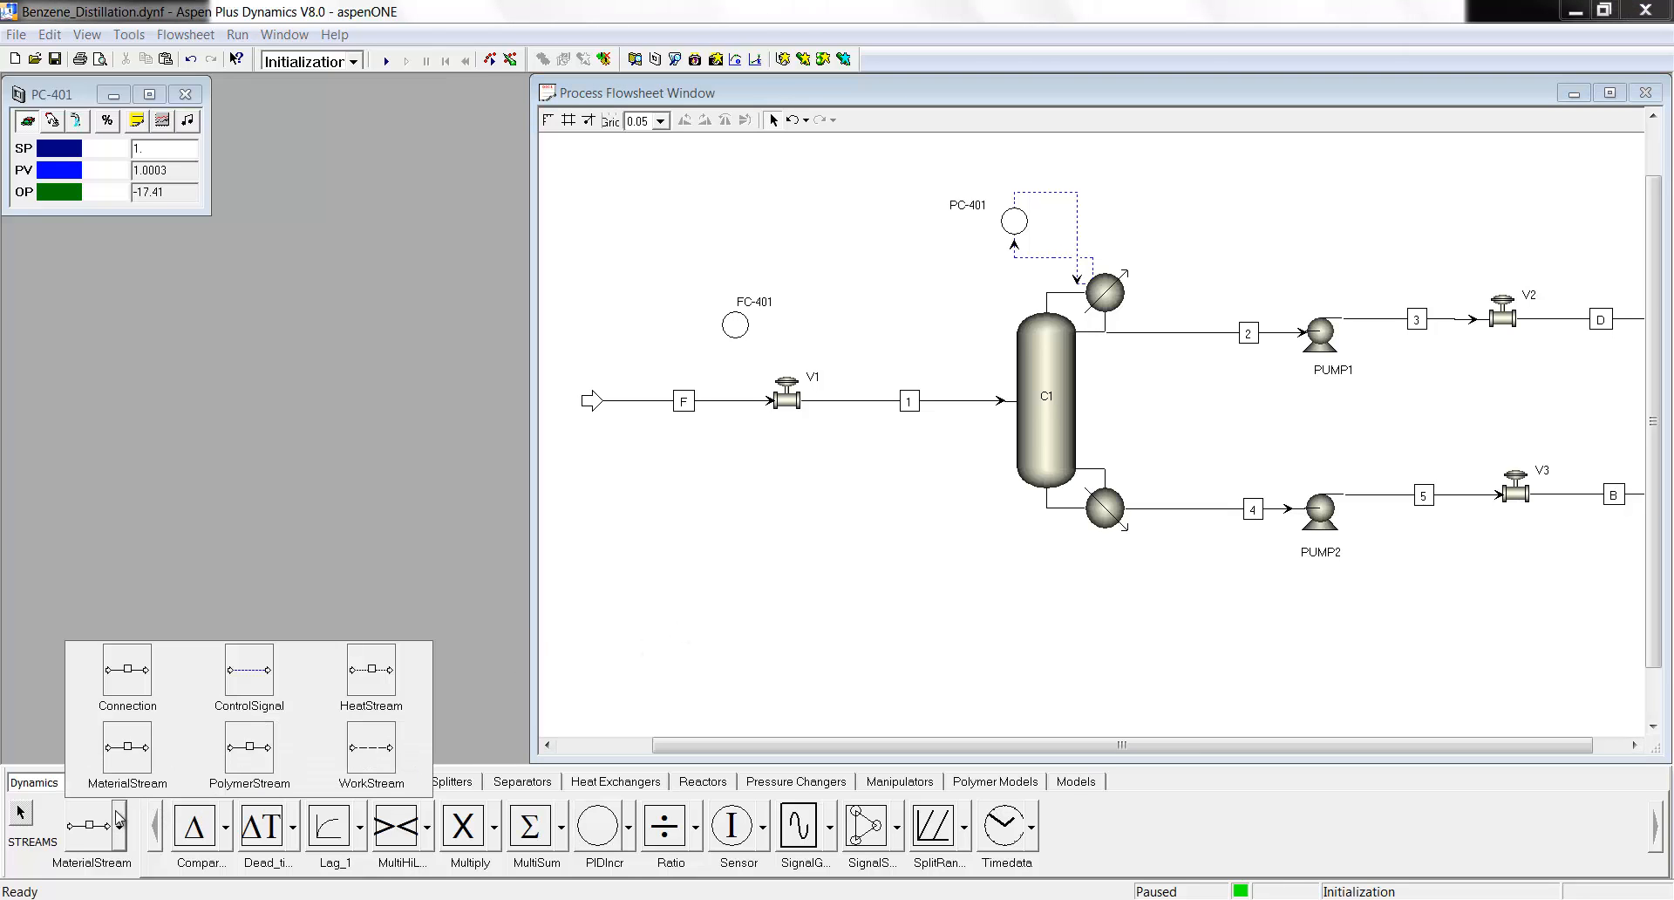
click(252, 680)
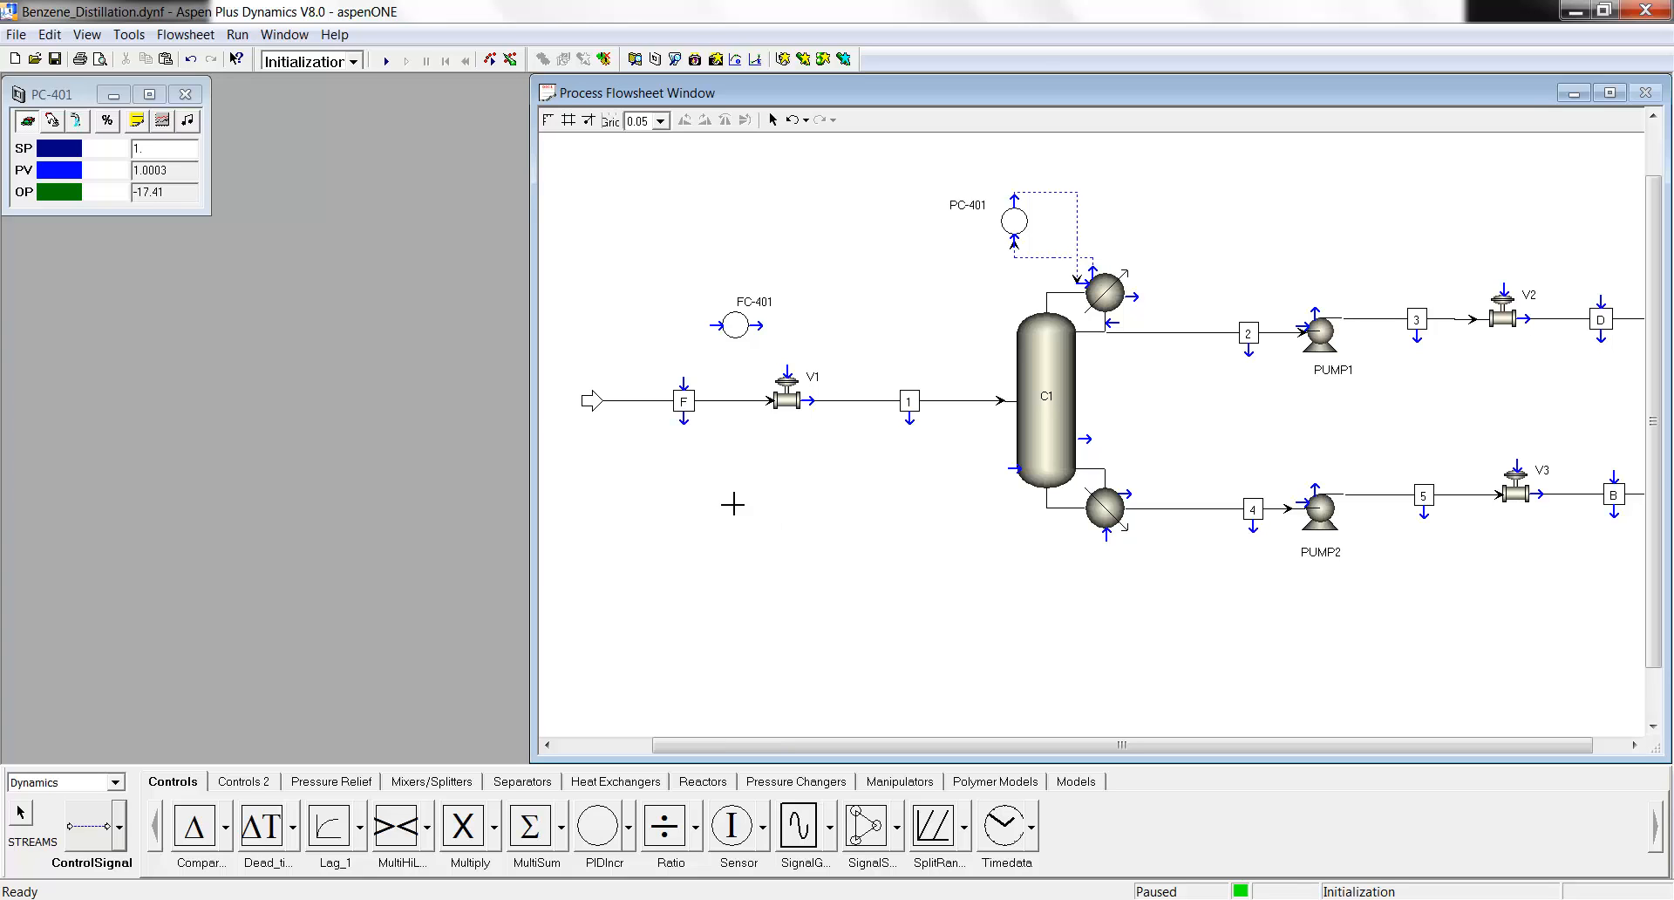
click(683, 427)
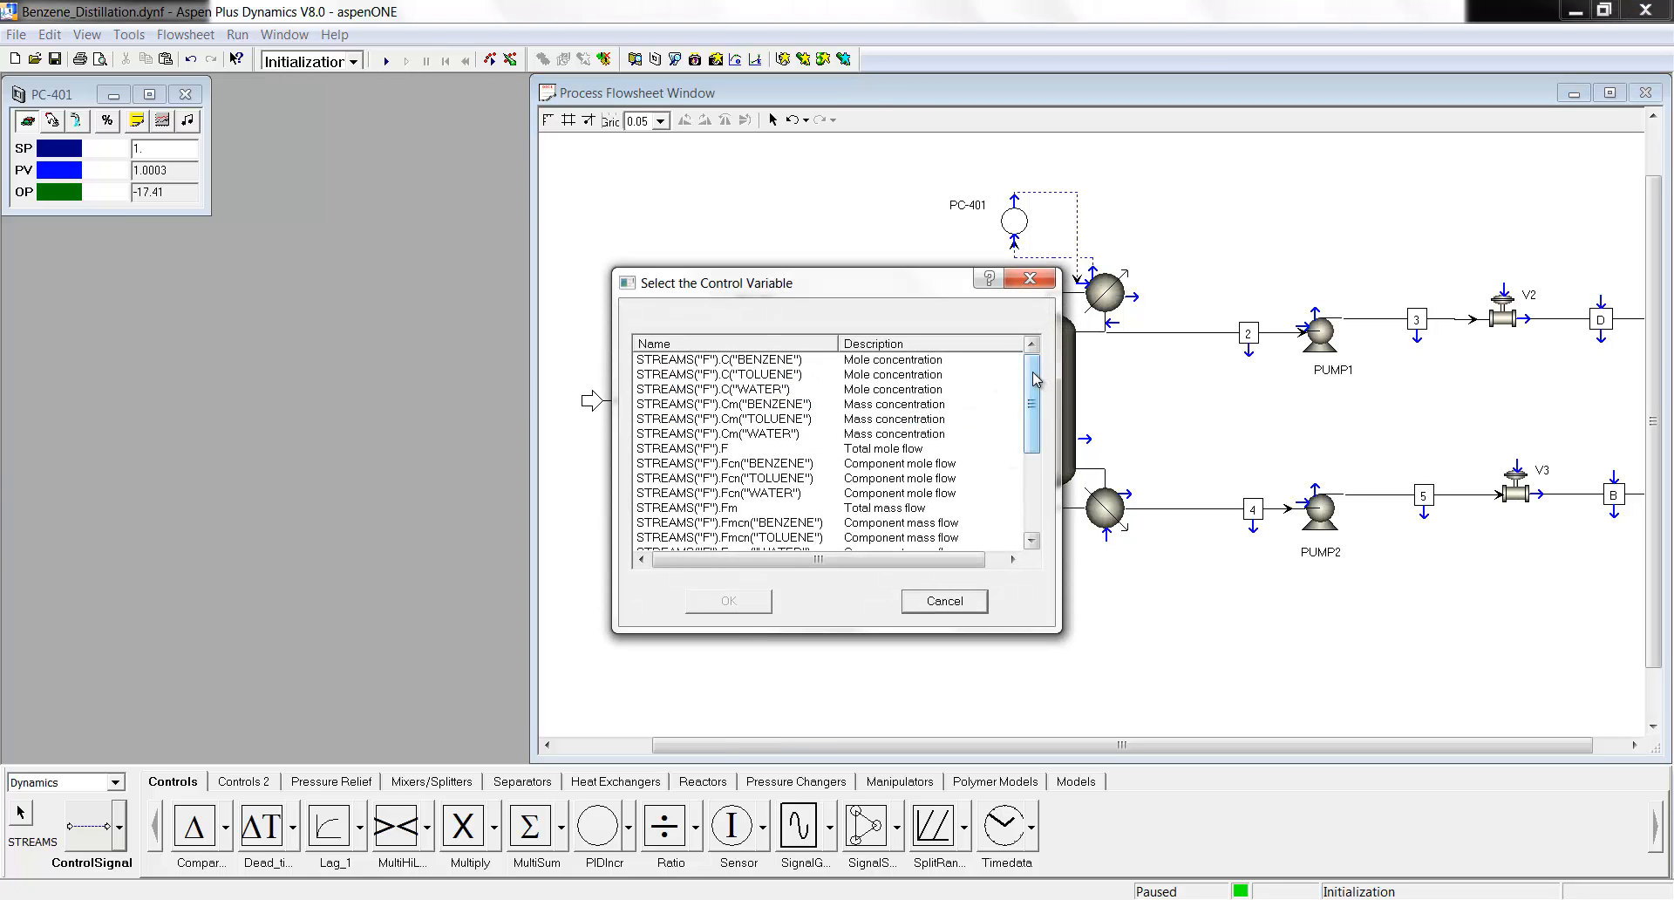
mouse_move(1036, 378)
mouse_down()
mouse_move(1035, 443)
mouse_move(1033, 364)
mouse_up()
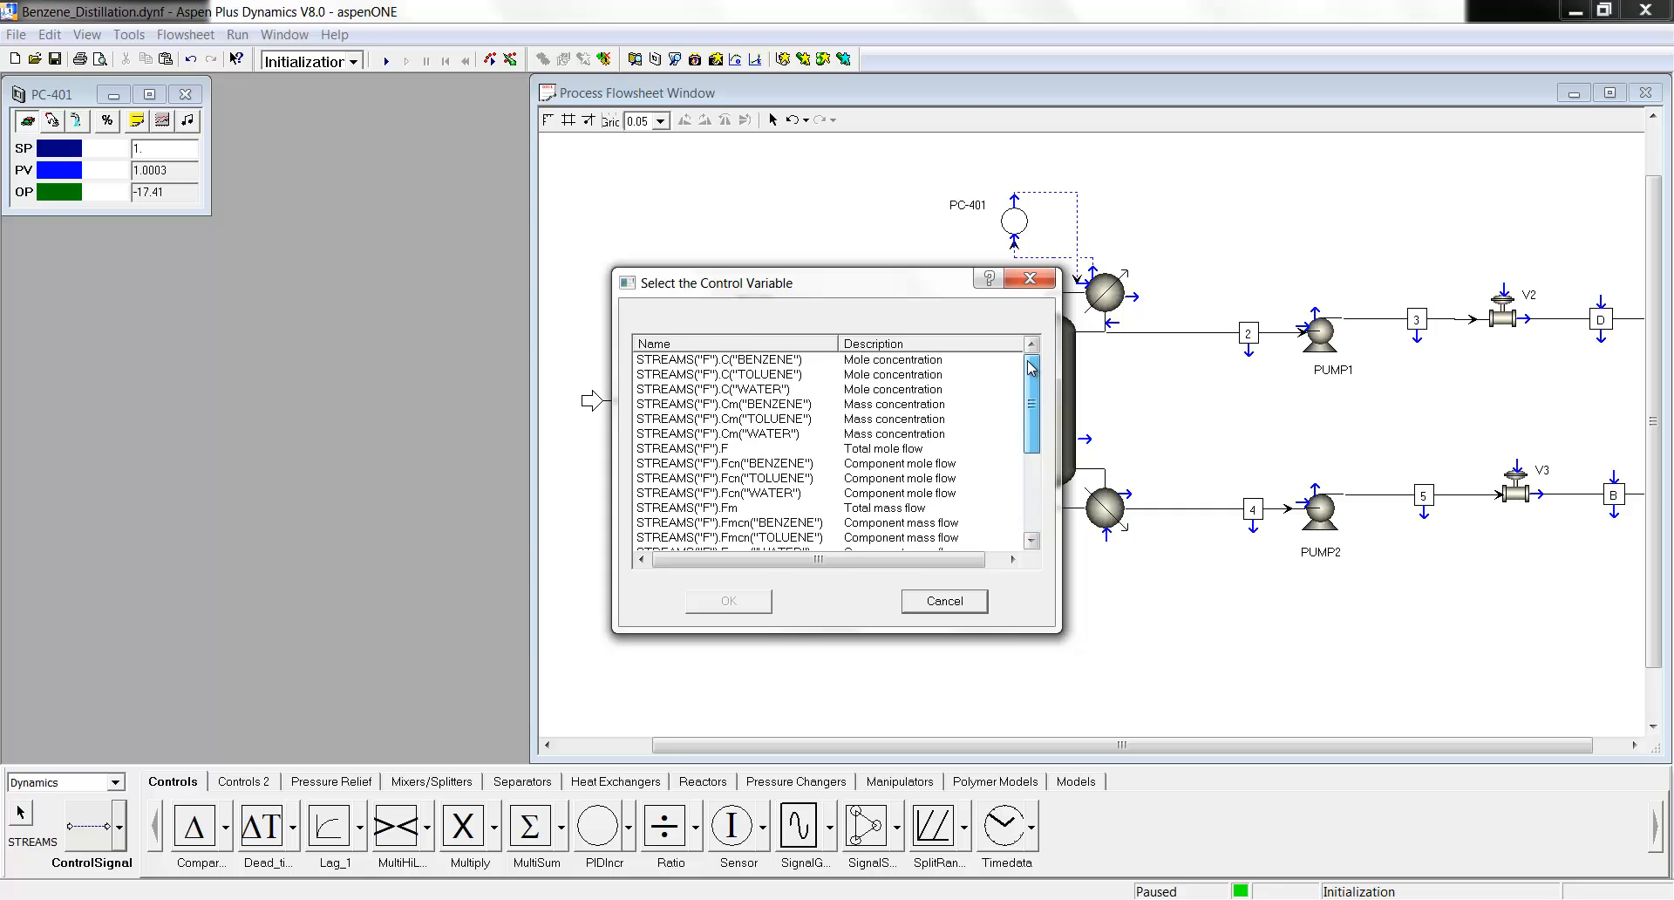
click(661, 449)
click(733, 602)
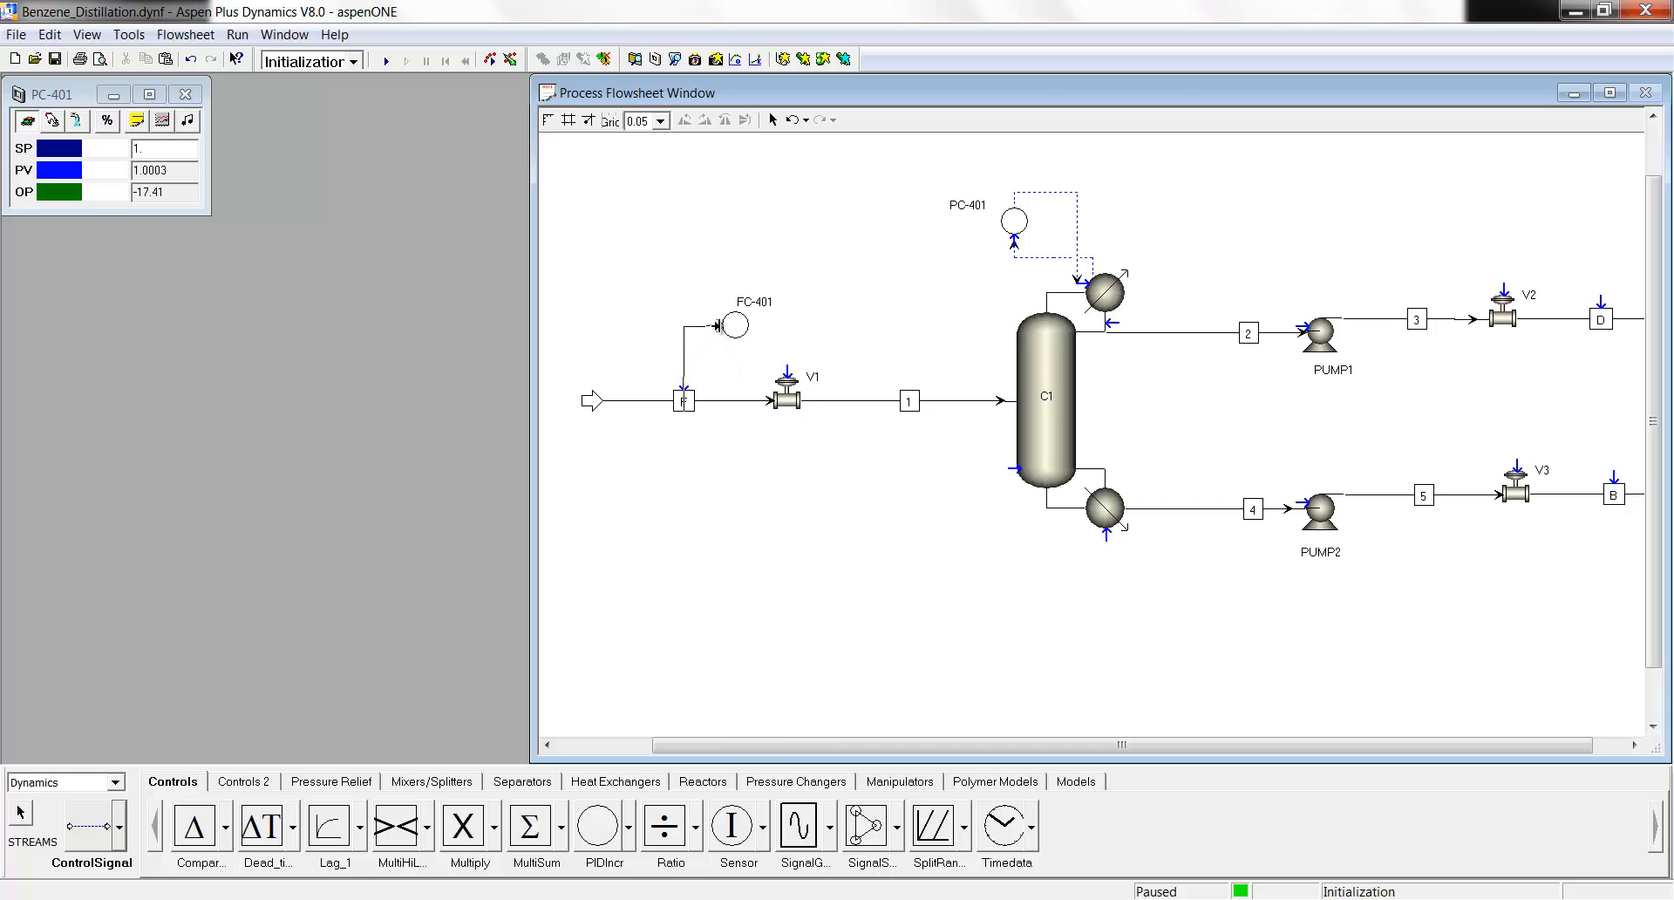
click(717, 327)
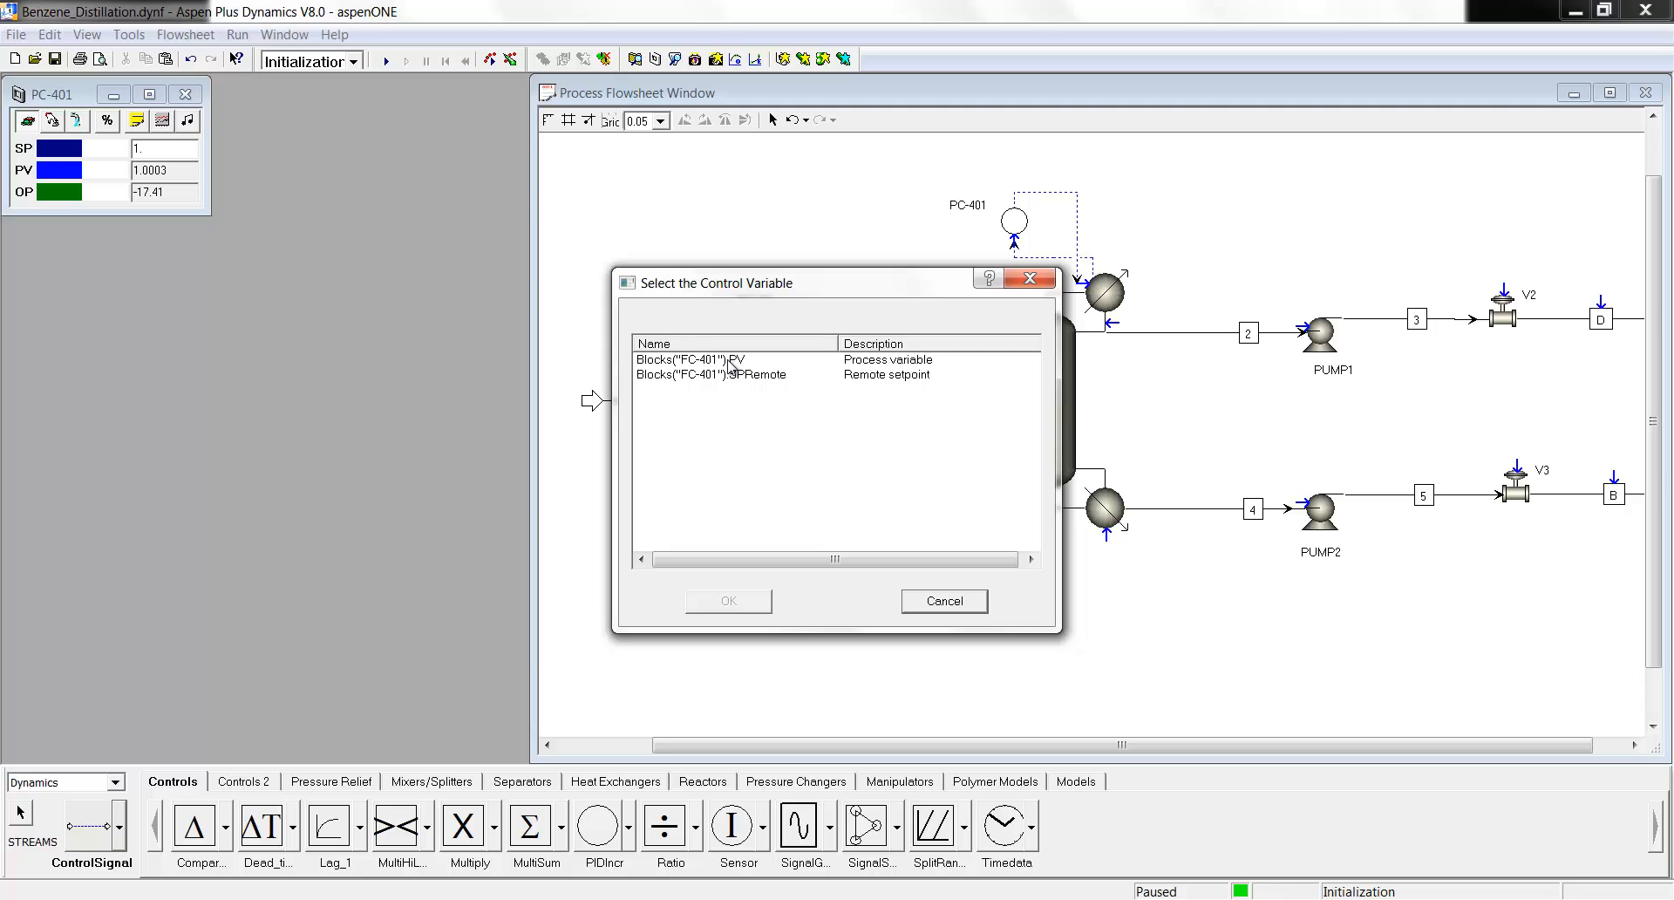
click(731, 361)
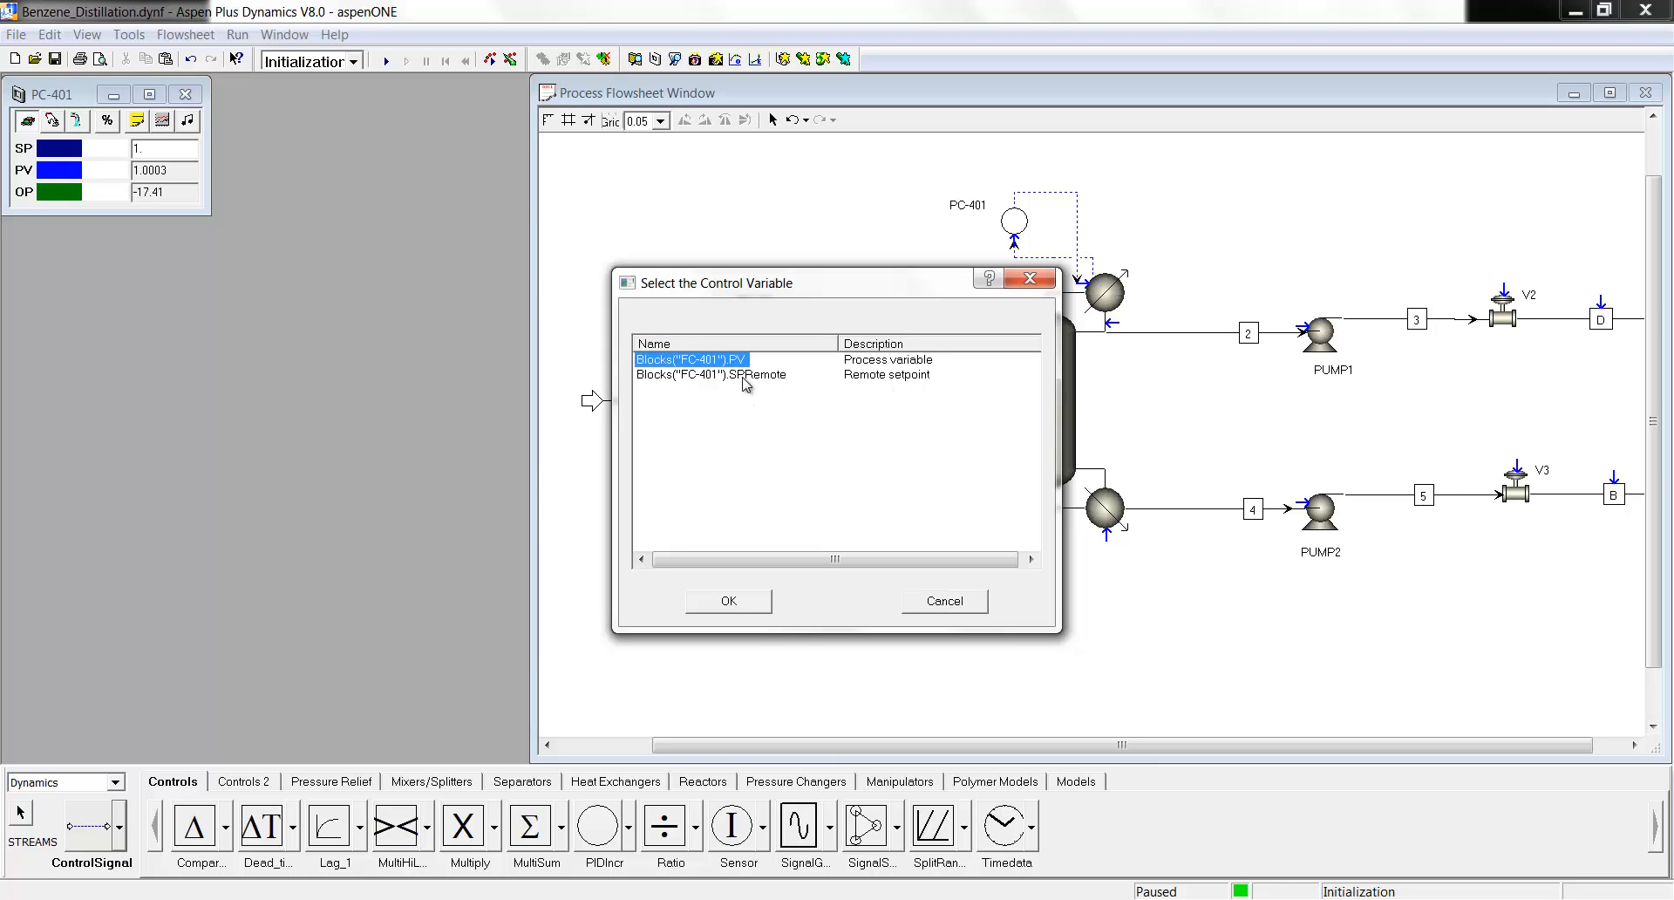
drag(773, 279, 967, 224)
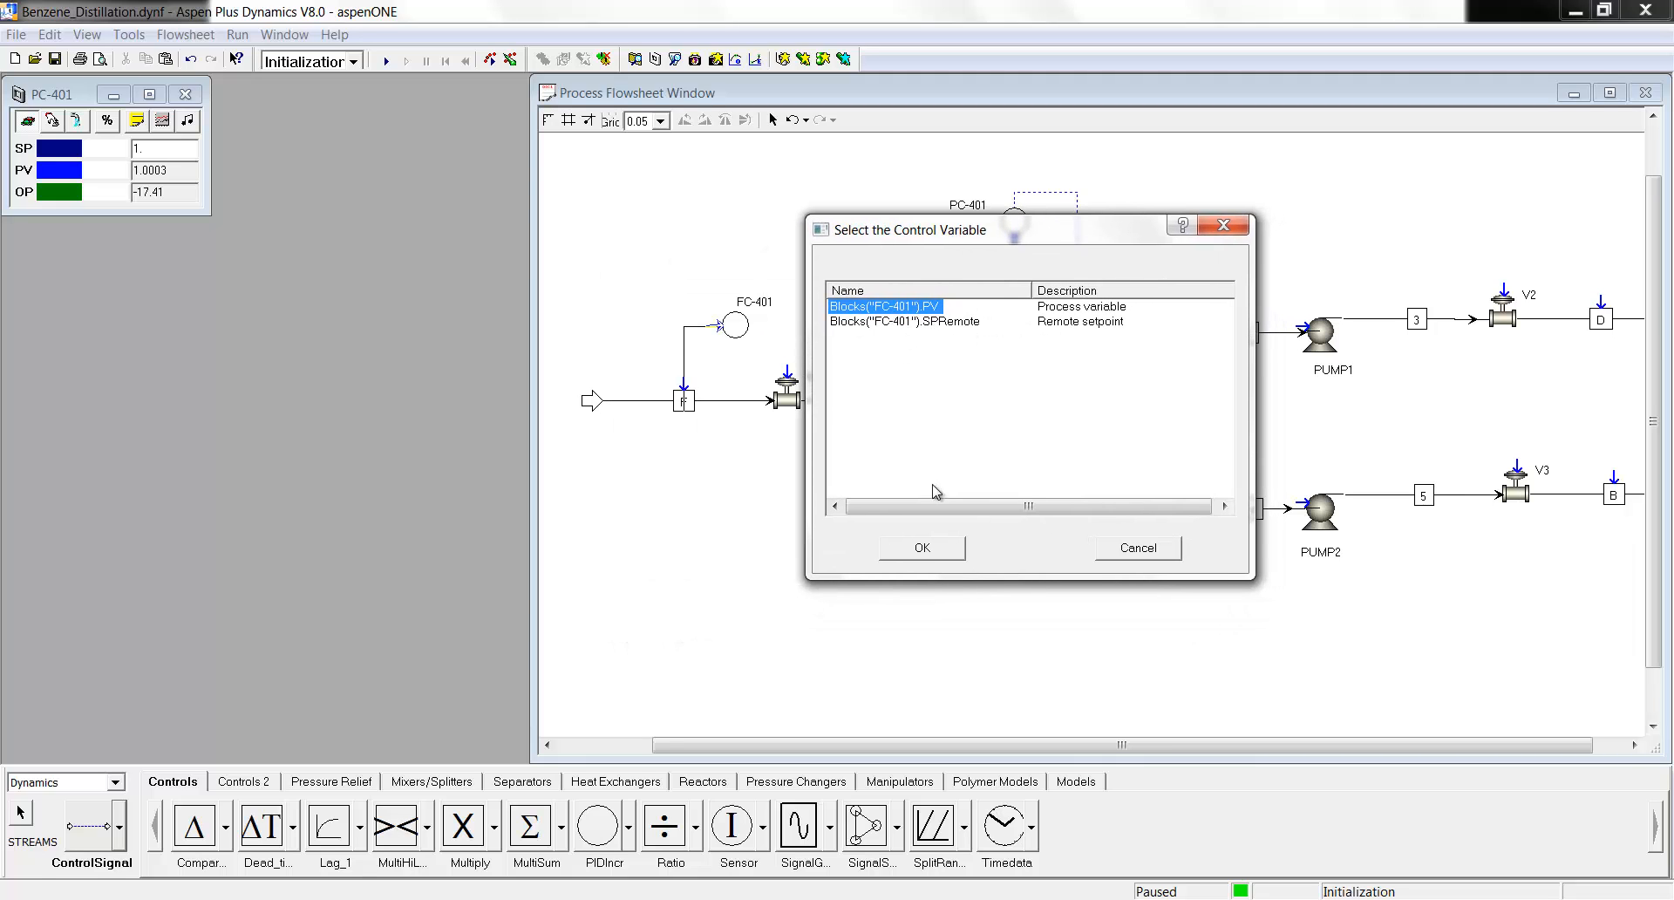
click(925, 551)
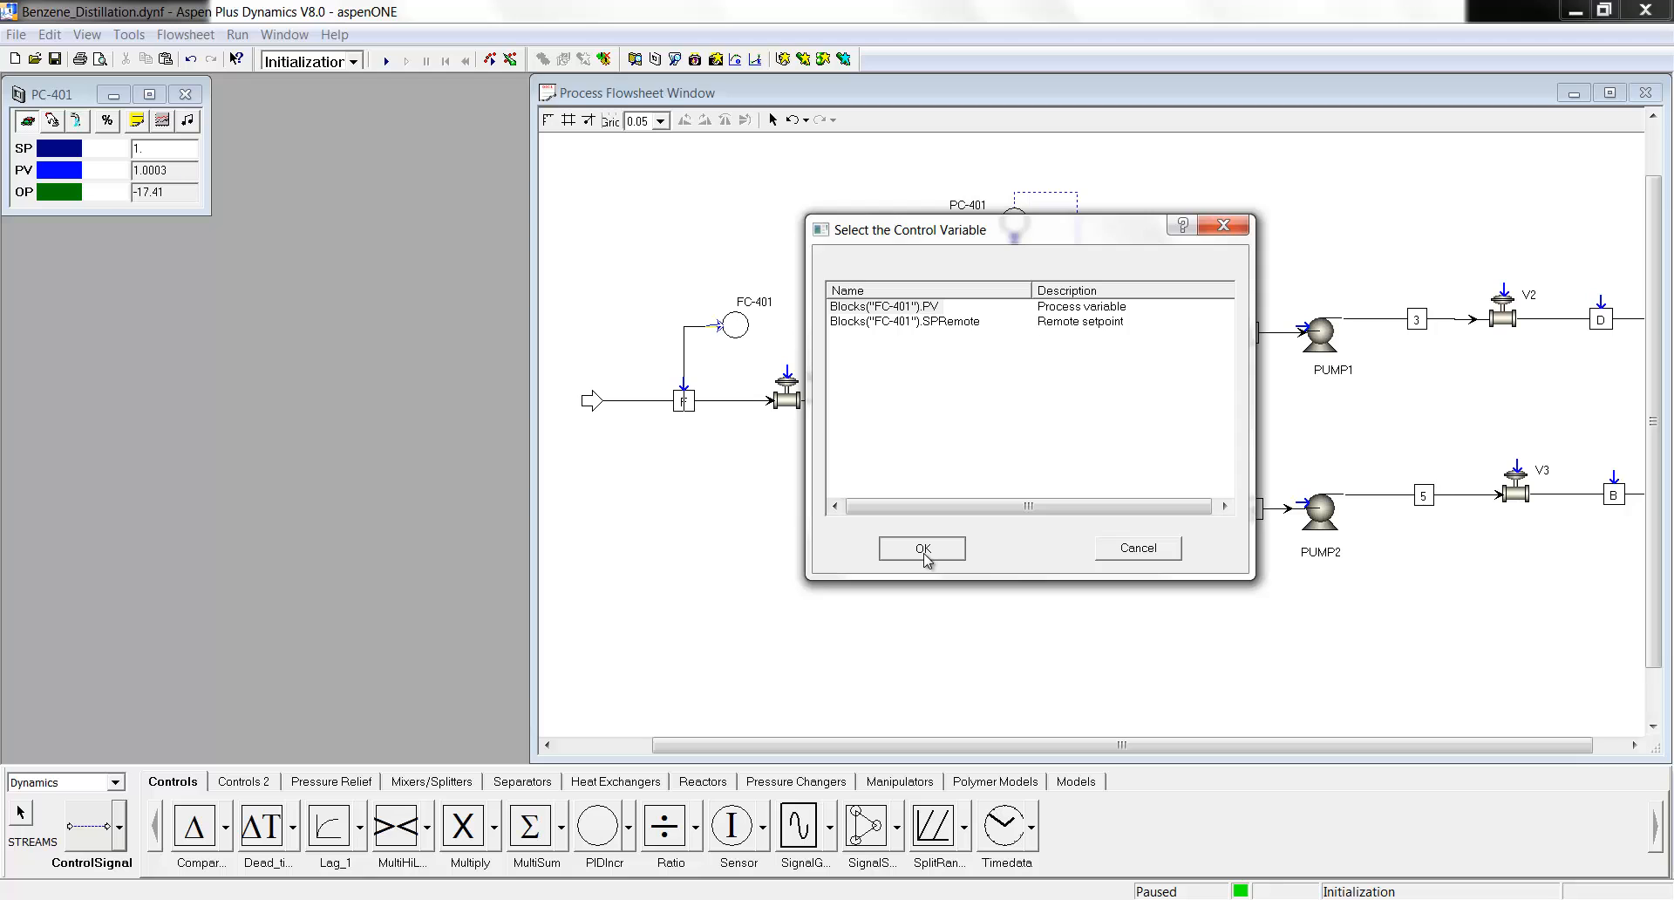
Connect the controller output (OP) of FC-401 to feed valve V1 with a control signal.
click(755, 325)
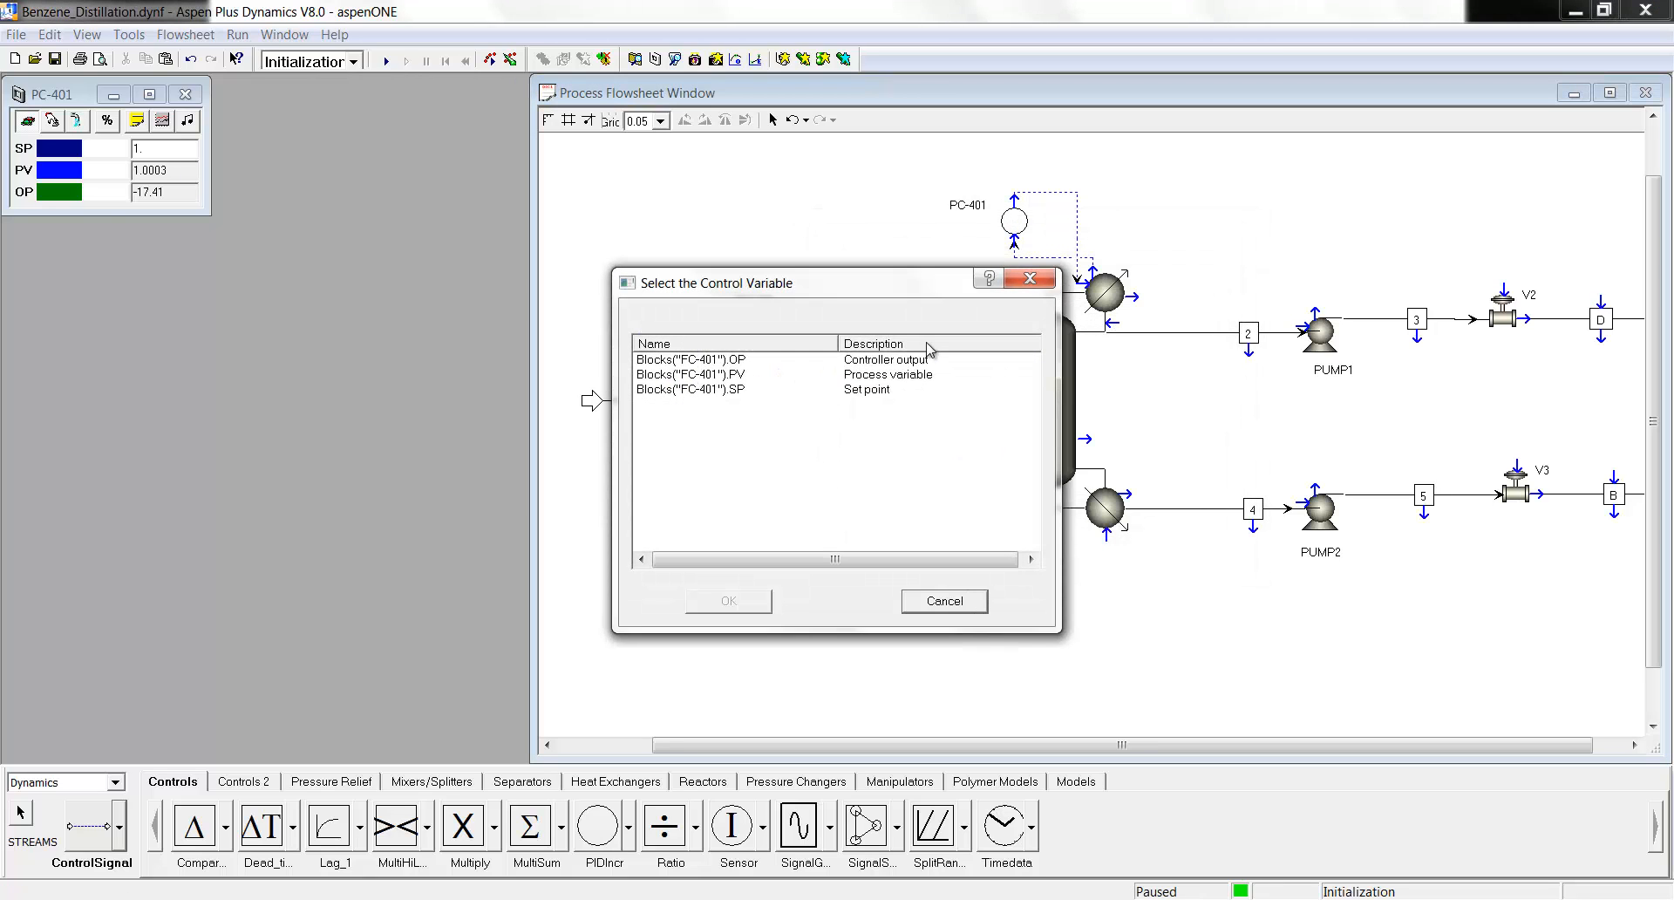
click(727, 365)
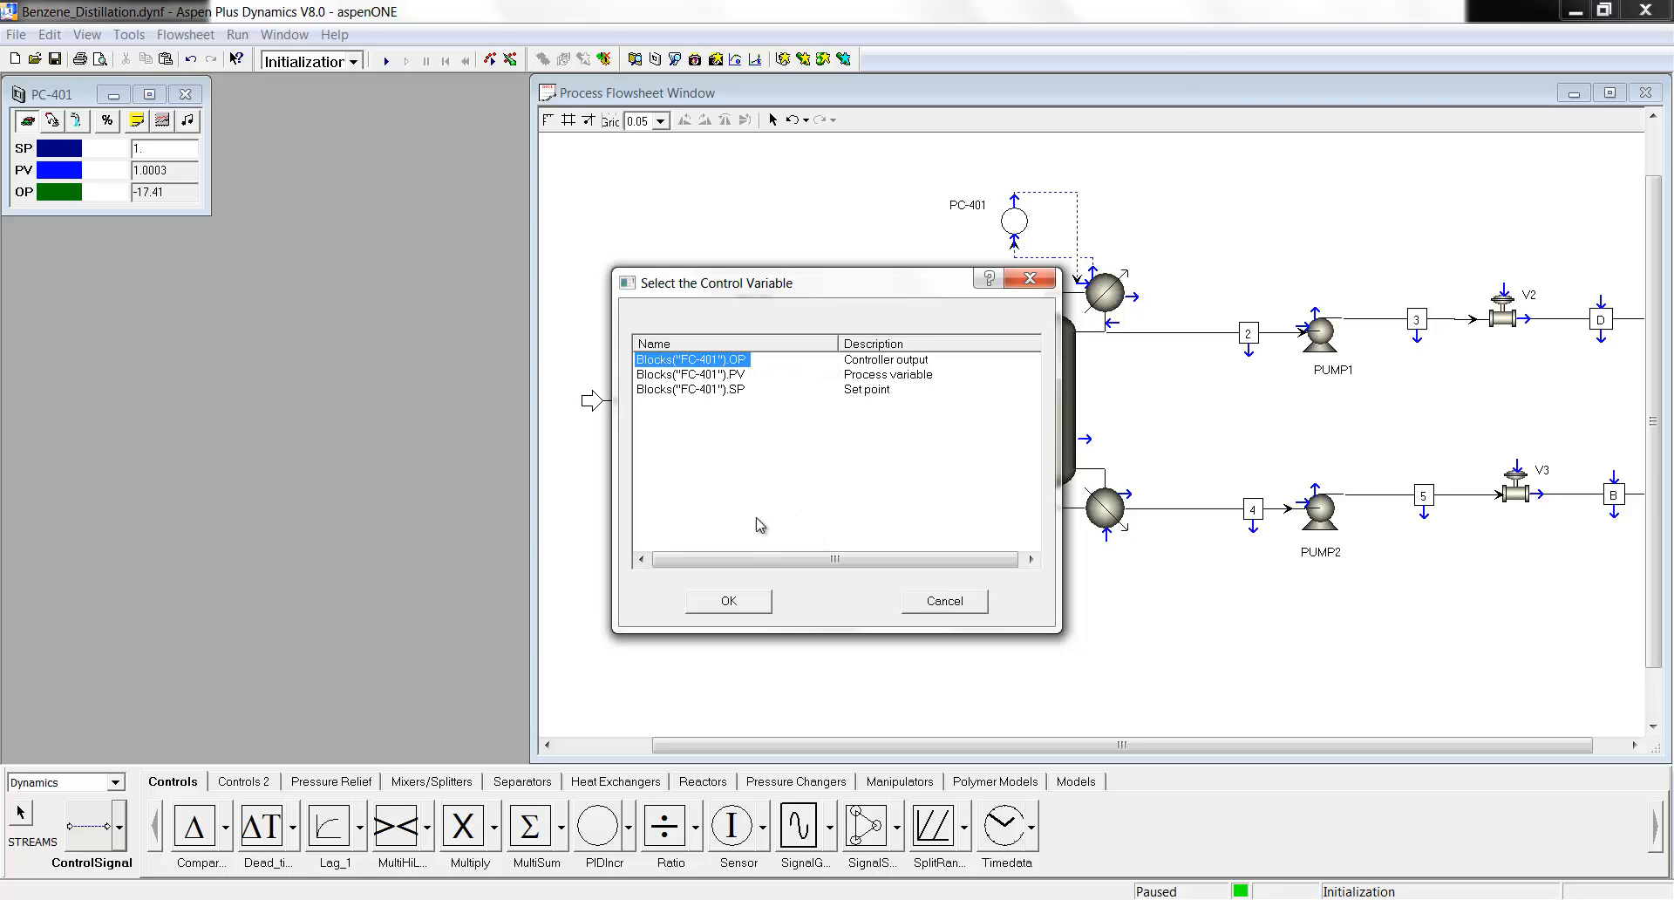
click(726, 603)
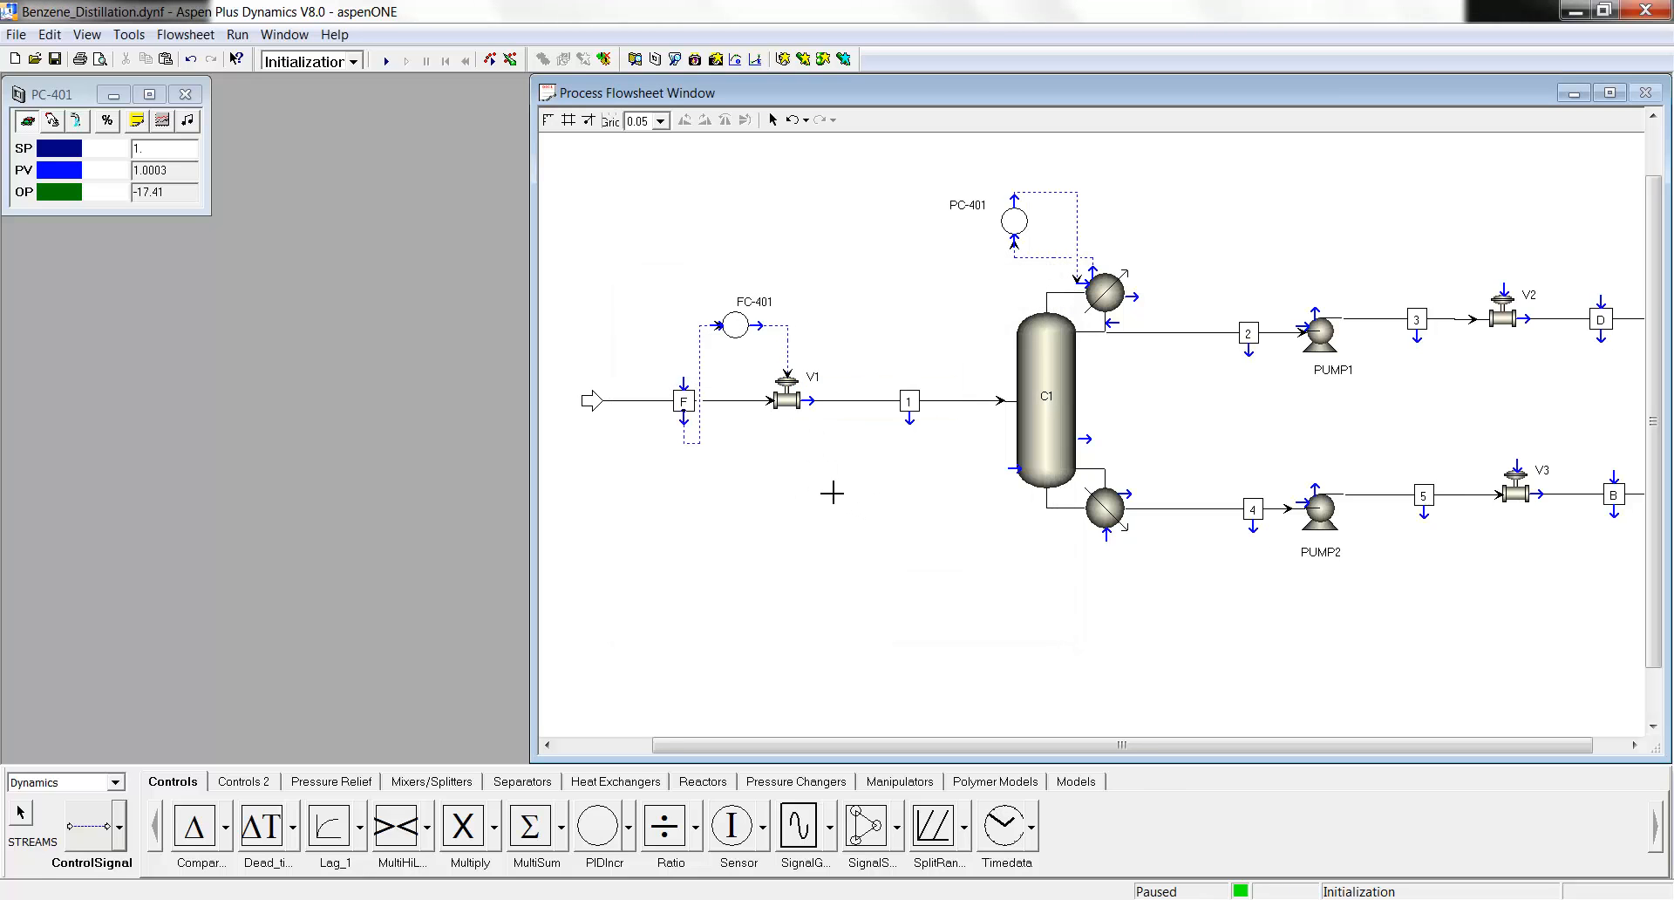
Shift the source end of feed stream F slightly away from valve V1 to straighten the FC-401 signal line.
key(Escape)
click(584, 401)
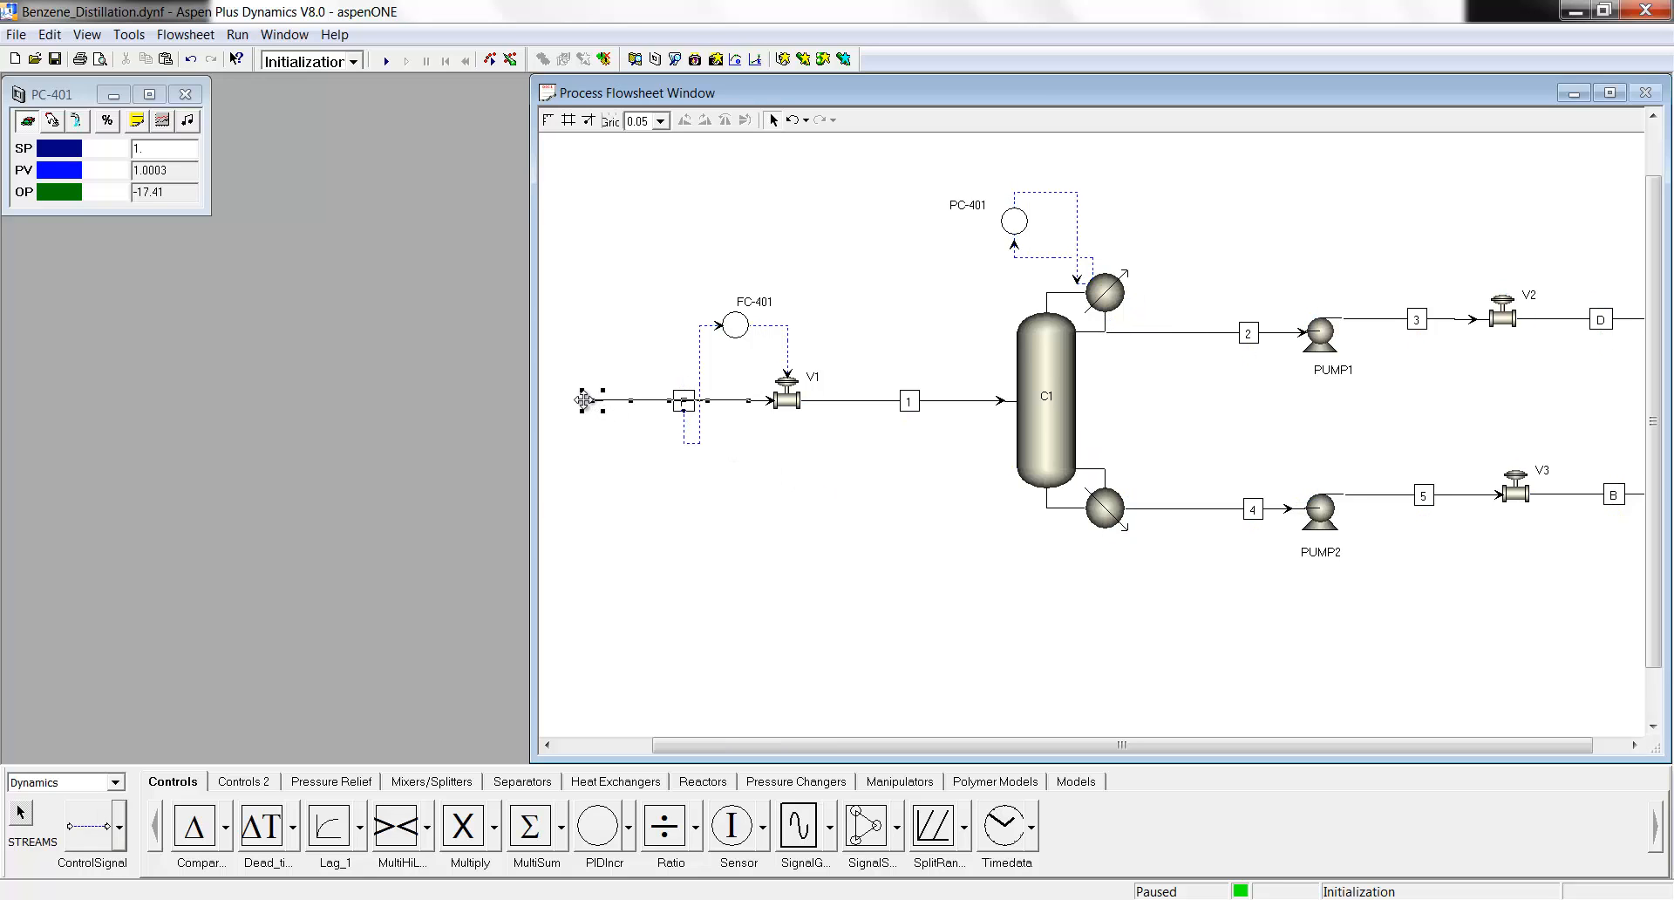
drag(585, 400, 576, 401)
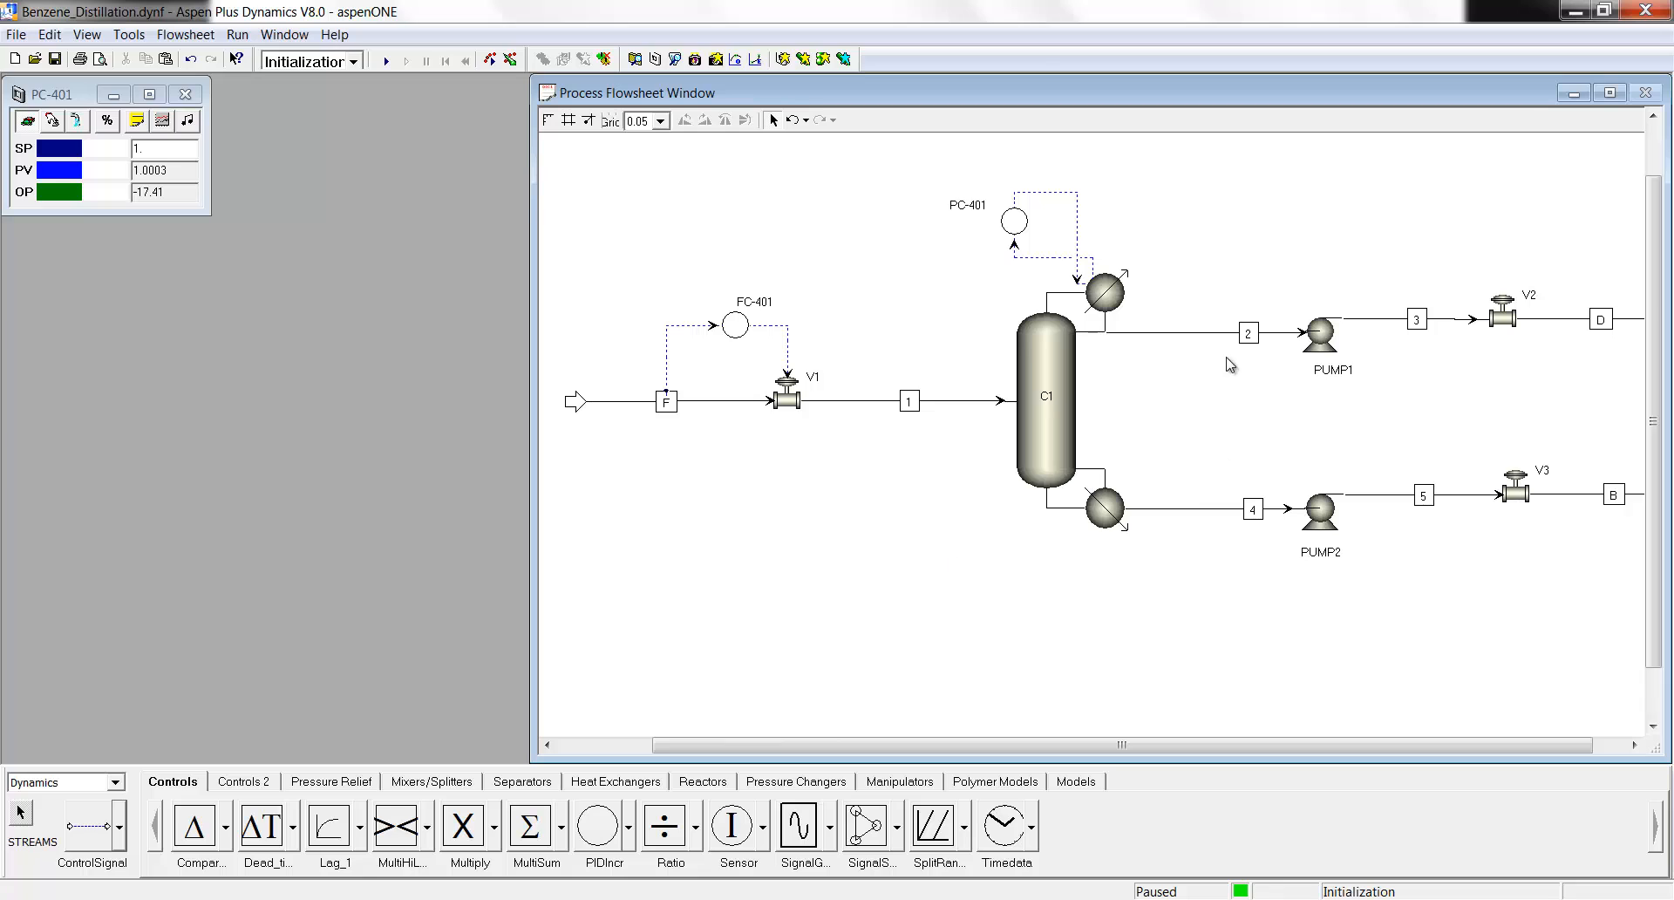
Place two PIDIncr controllers, one above stream 4 at the column bottoms and one above distillate stream 2.
click(600, 823)
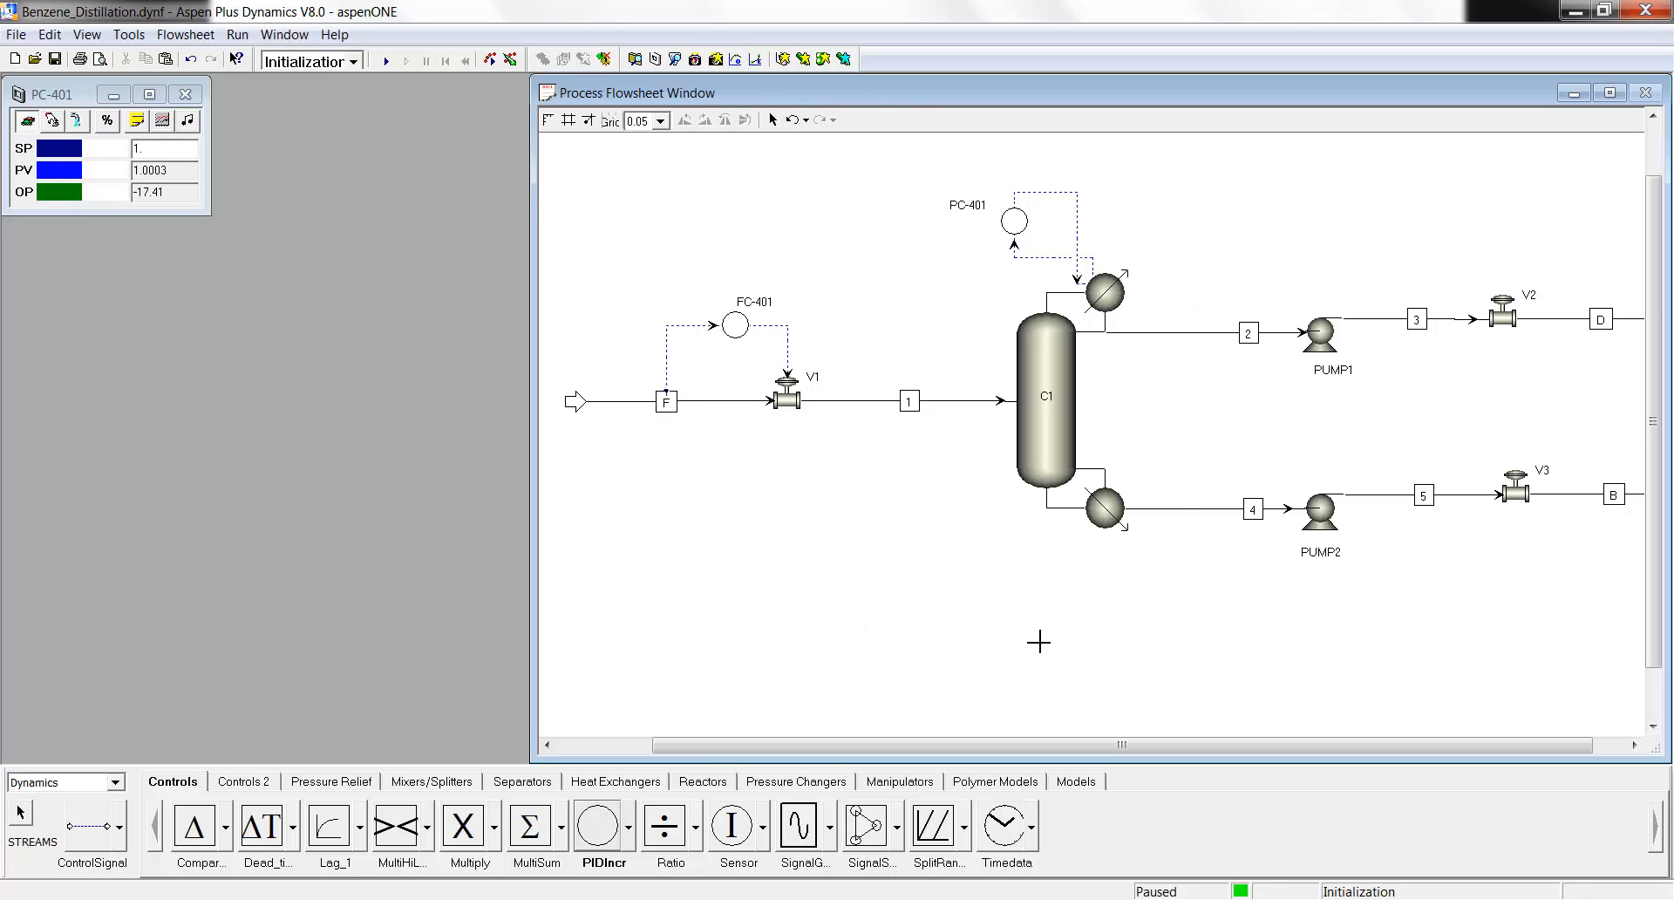
click(1263, 439)
click(1273, 252)
right_click(1406, 391)
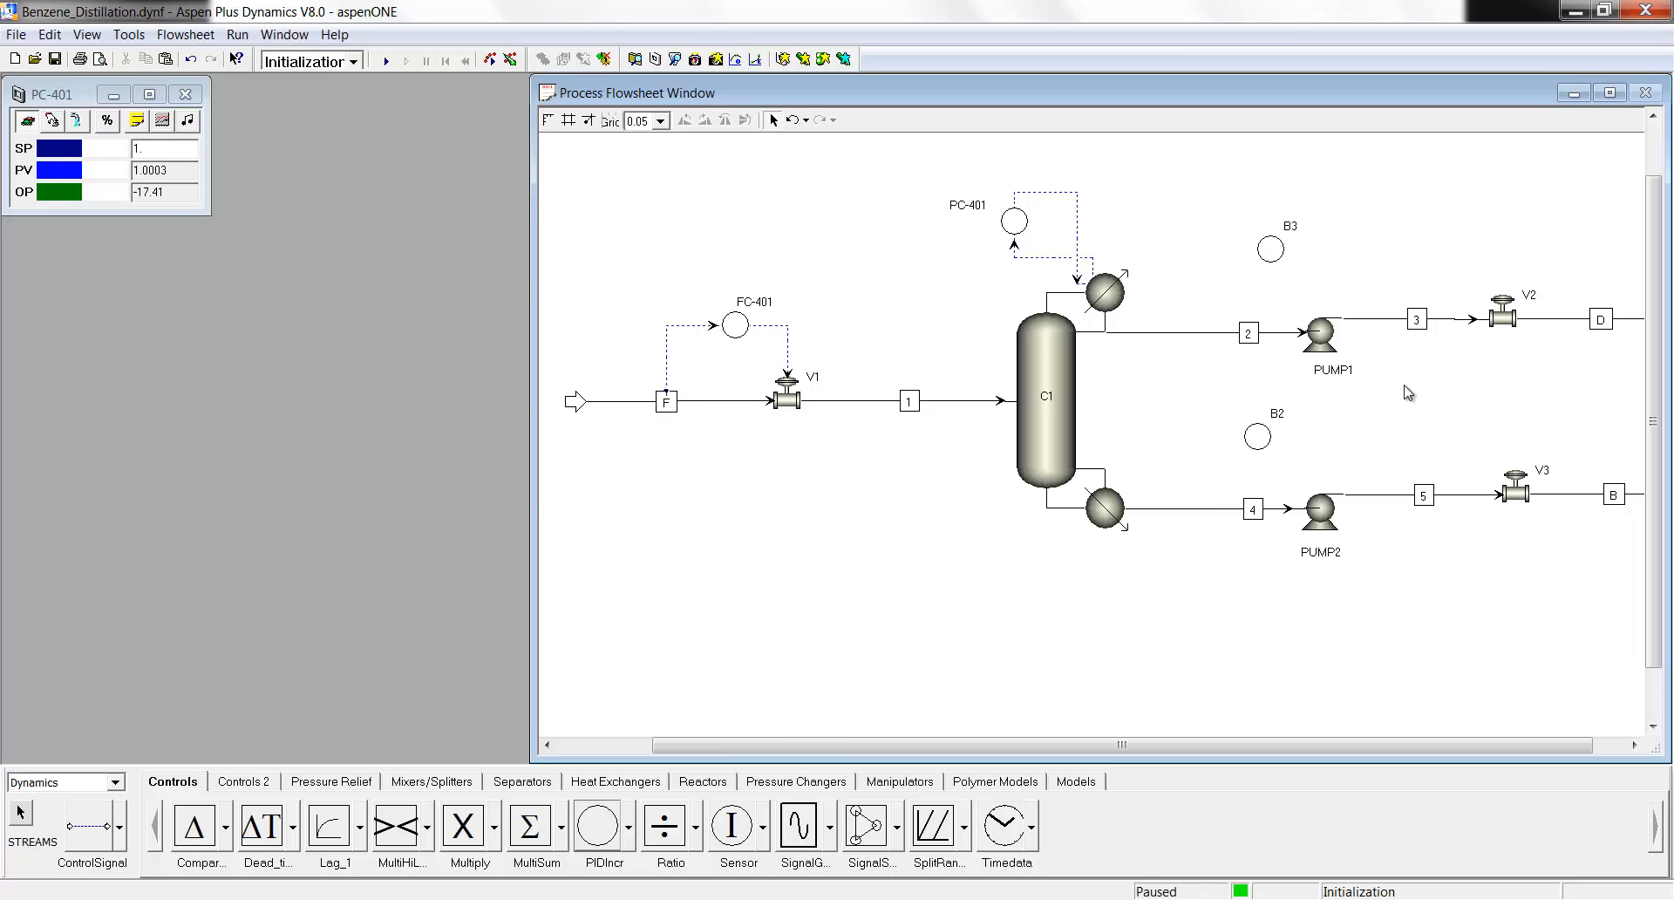
Rename the controller above the bottoms line LC-401 and the one above the distillate line LC-402.
right_click(1265, 443)
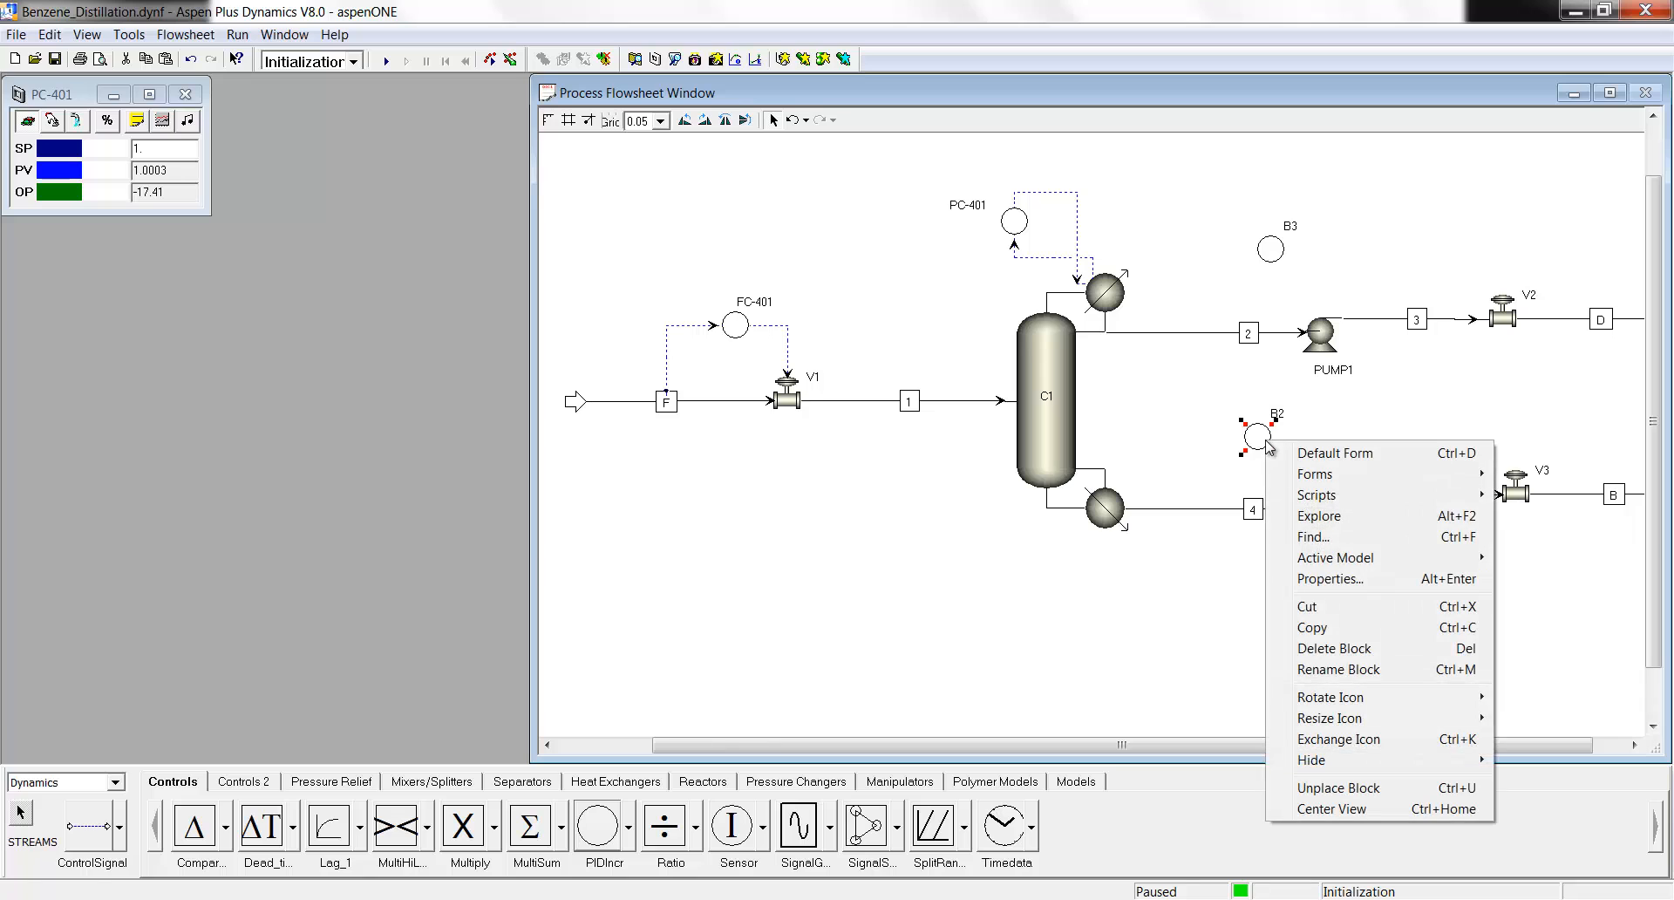
click(1339, 669)
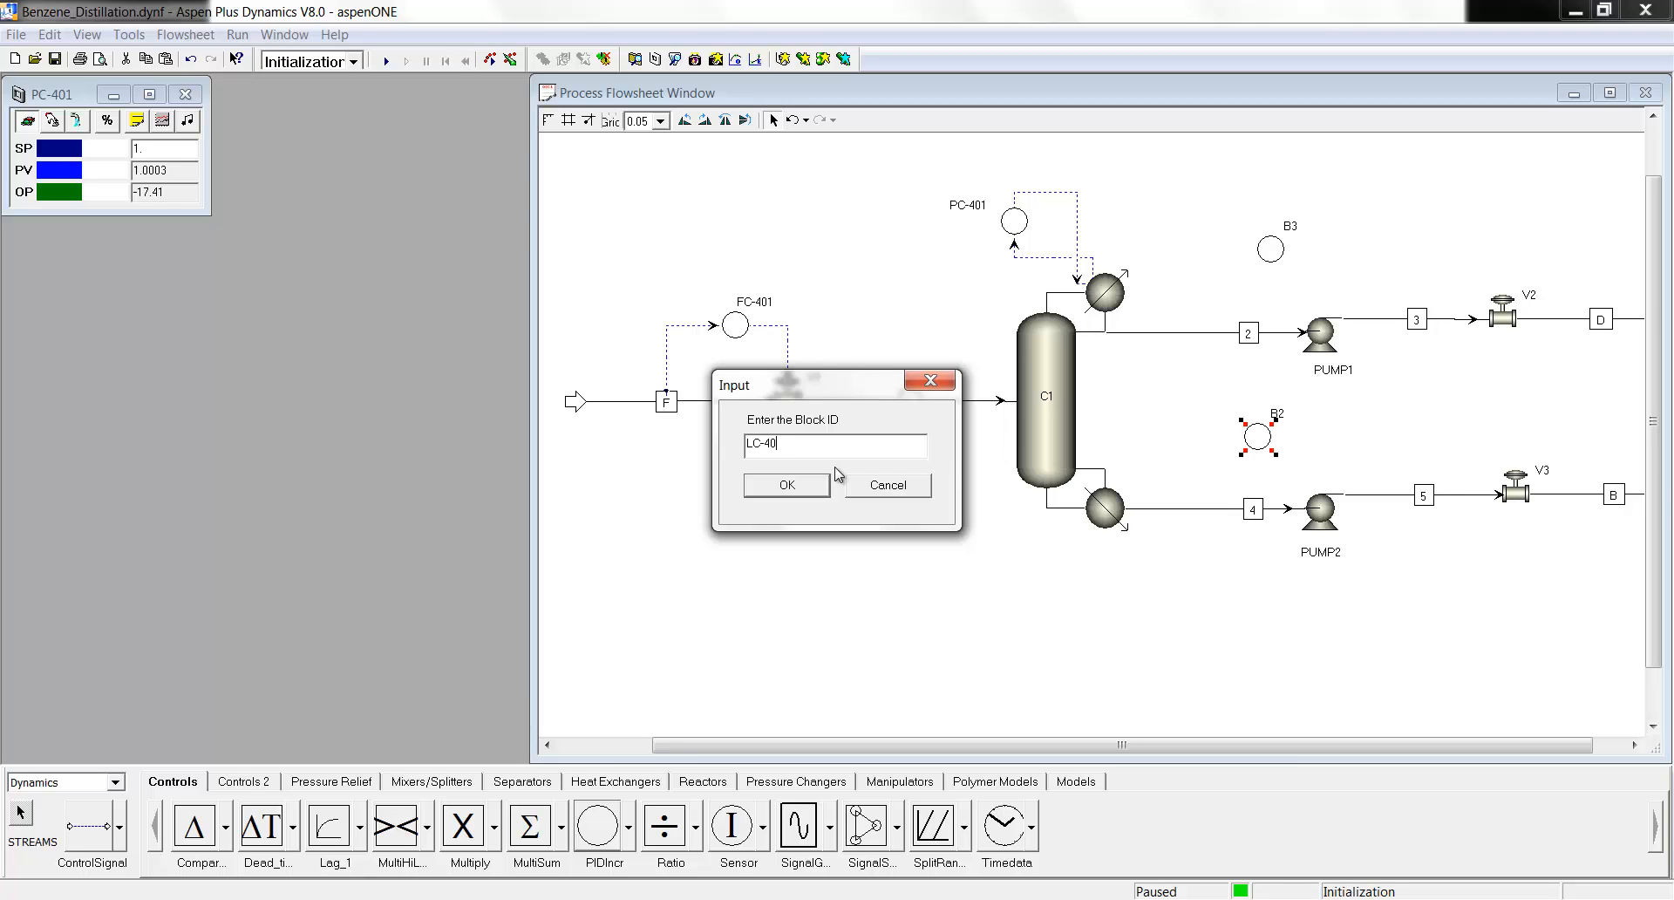
key(Return)
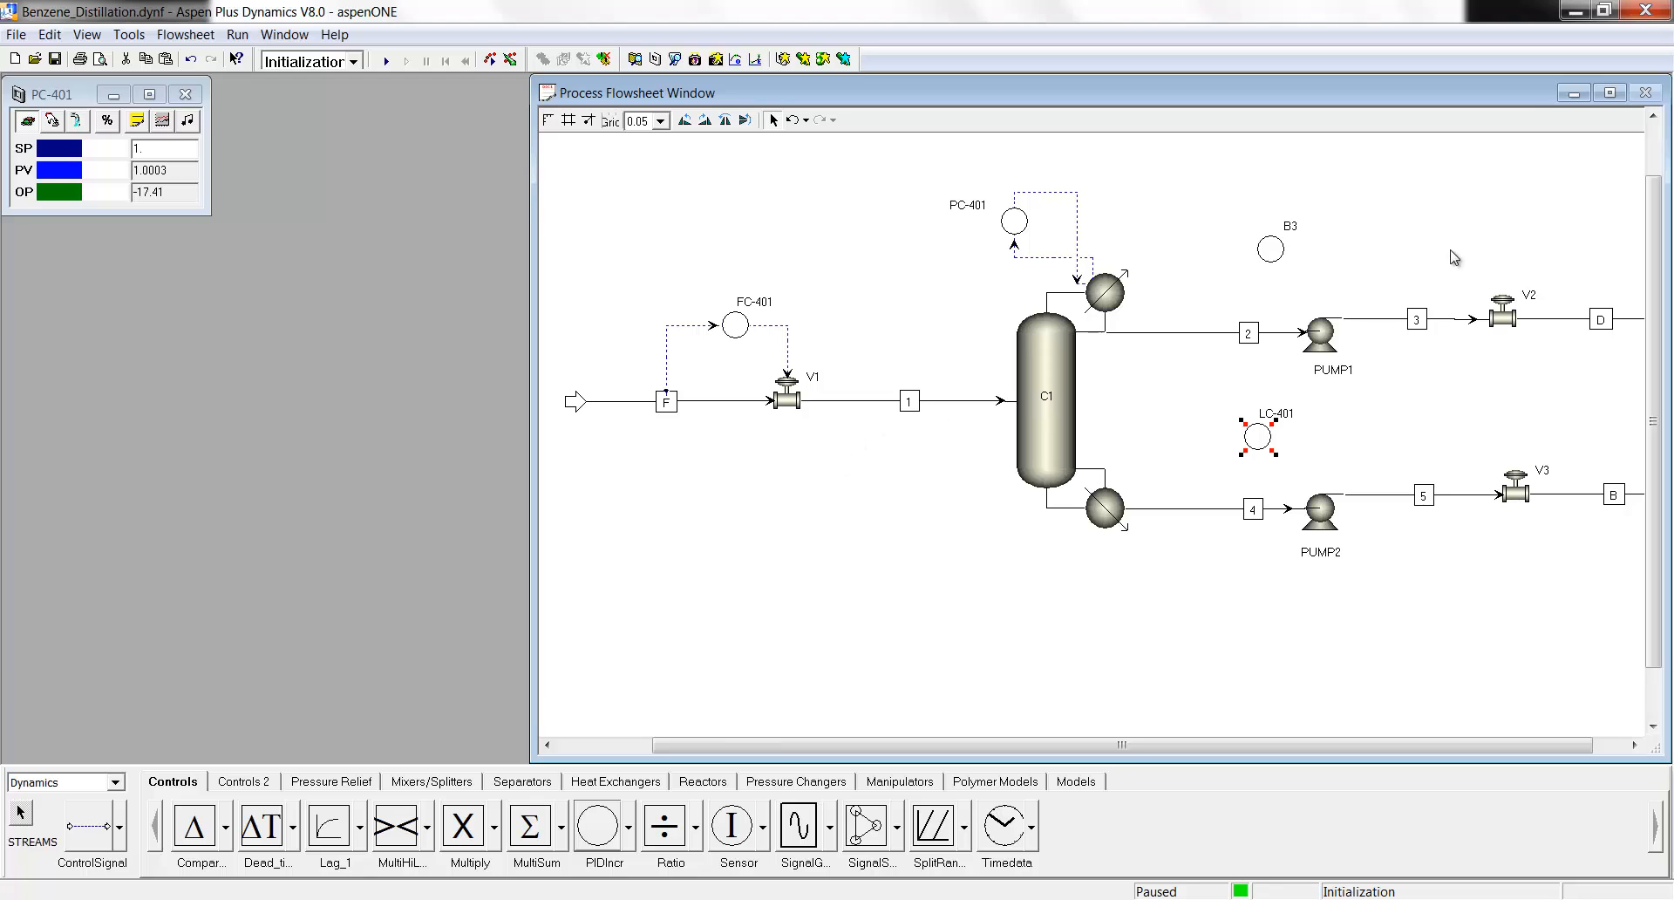
right_click(1270, 252)
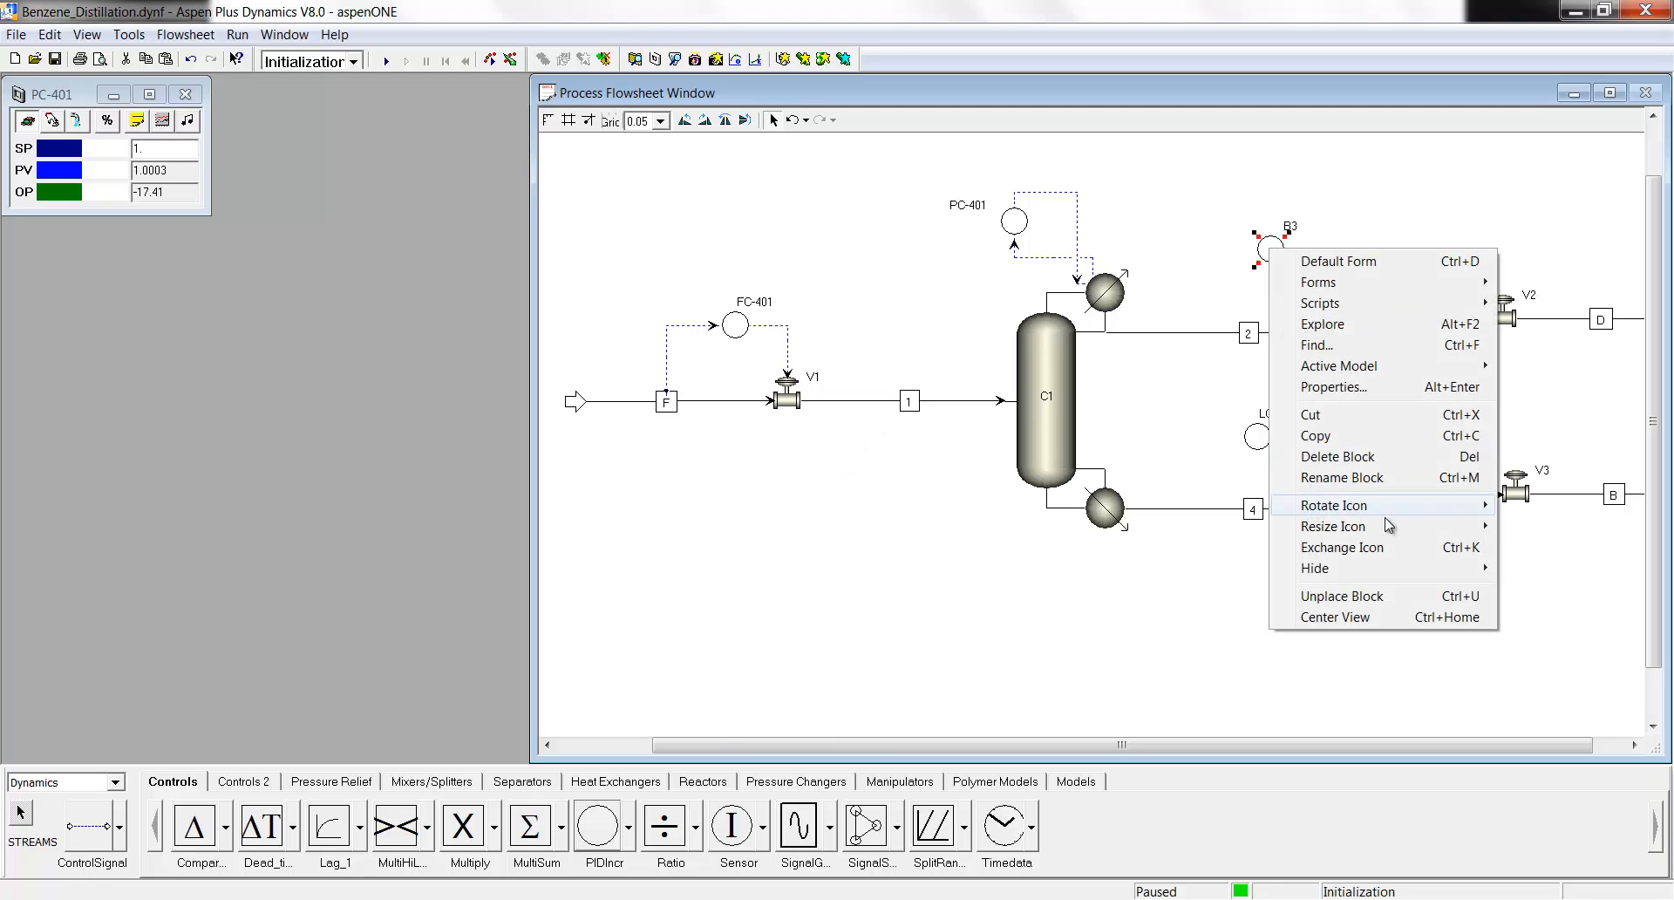
click(1358, 477)
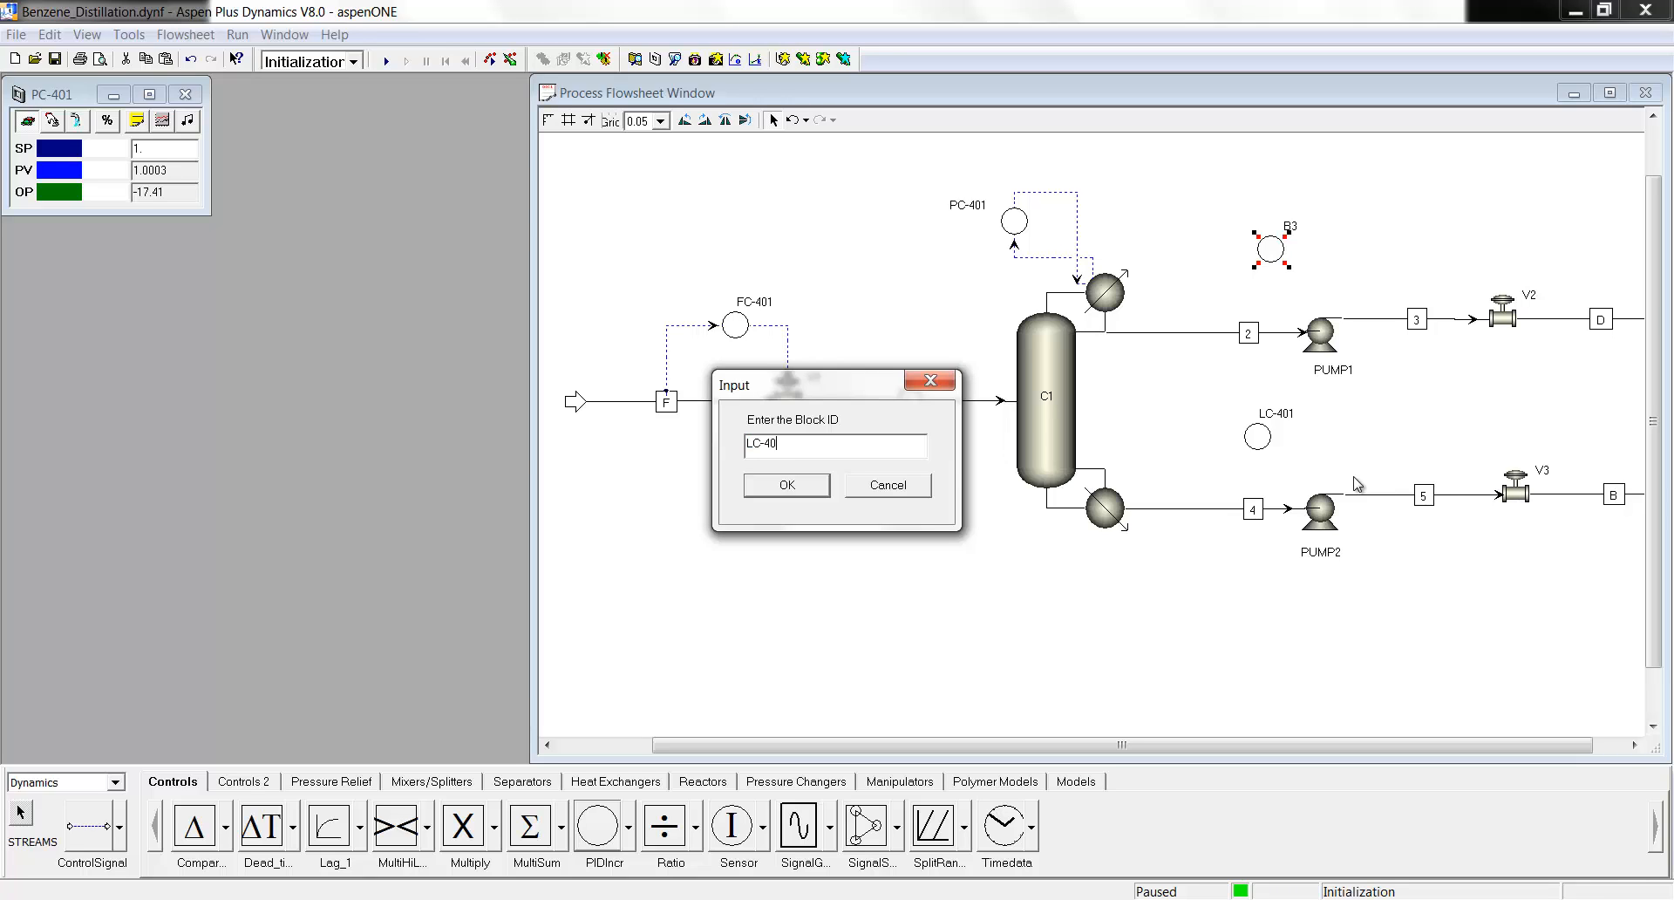
text(LC-402)
key(Return)
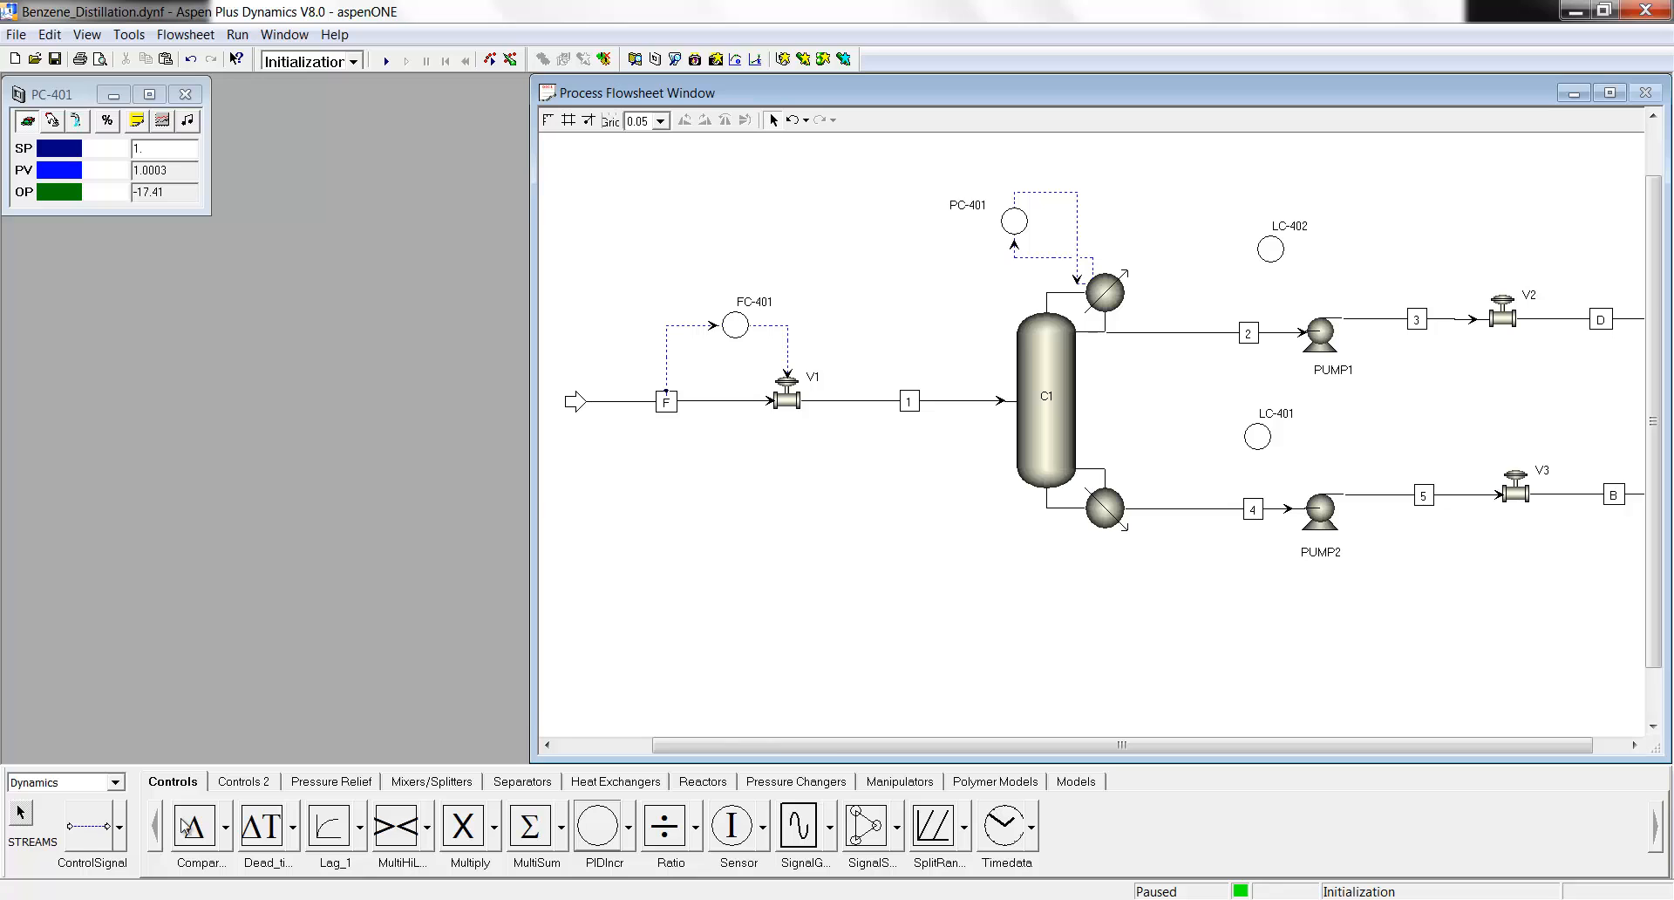
Connect column C1's stage 40 liquid level from the reboiler output to the process variable (PV) of LC-401 with a control signal.
click(94, 828)
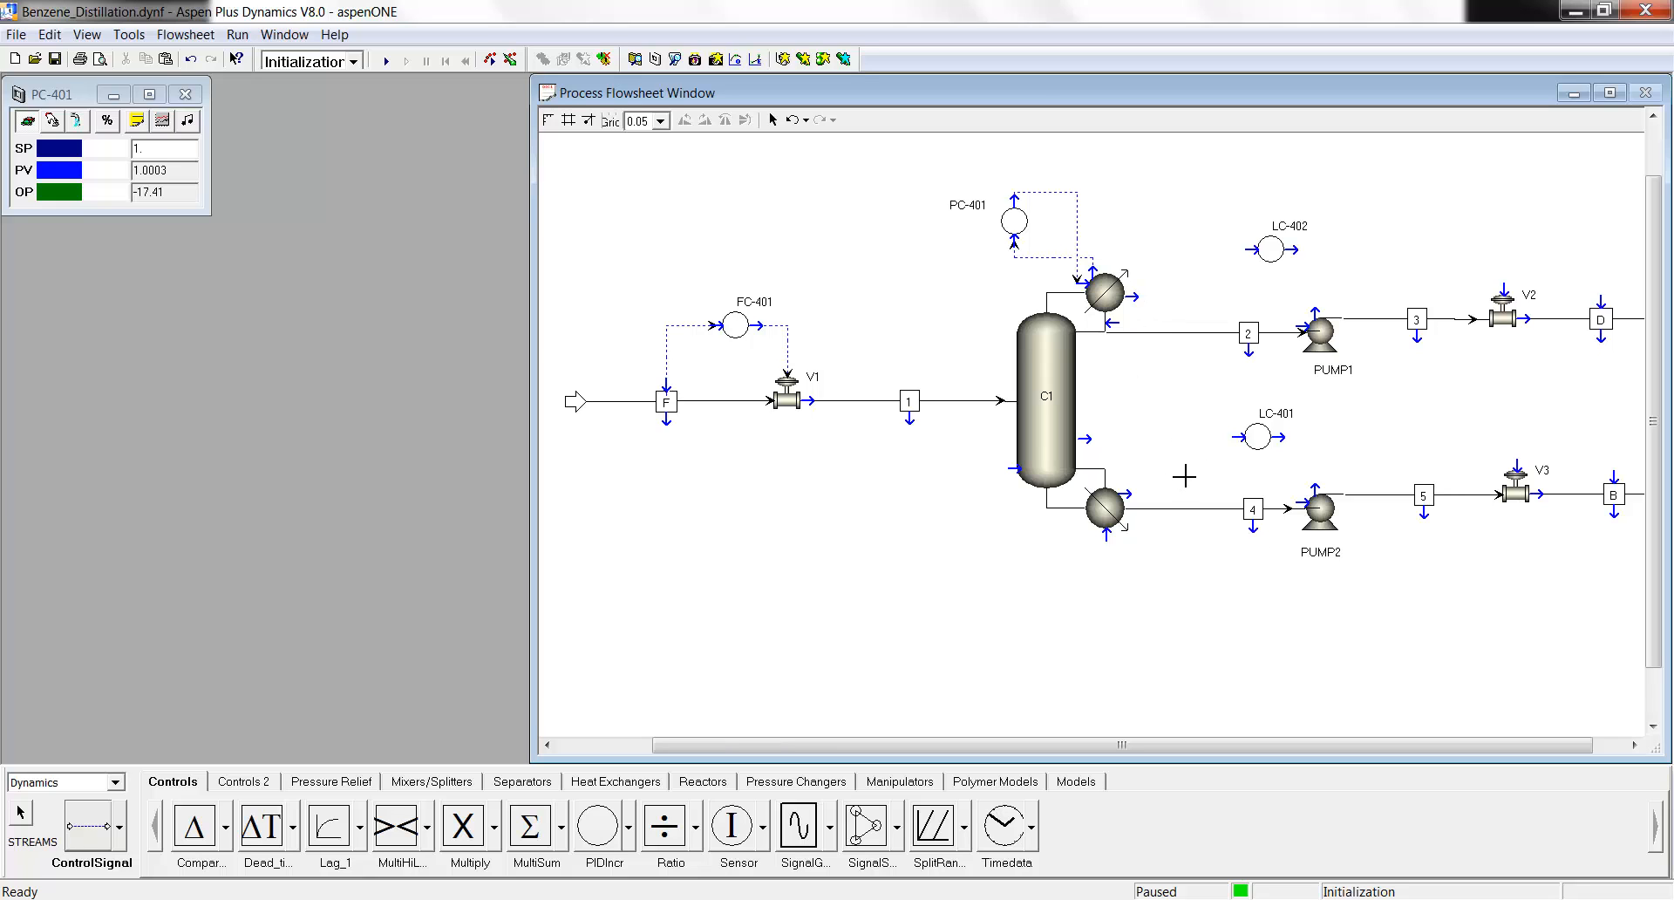
click(1133, 494)
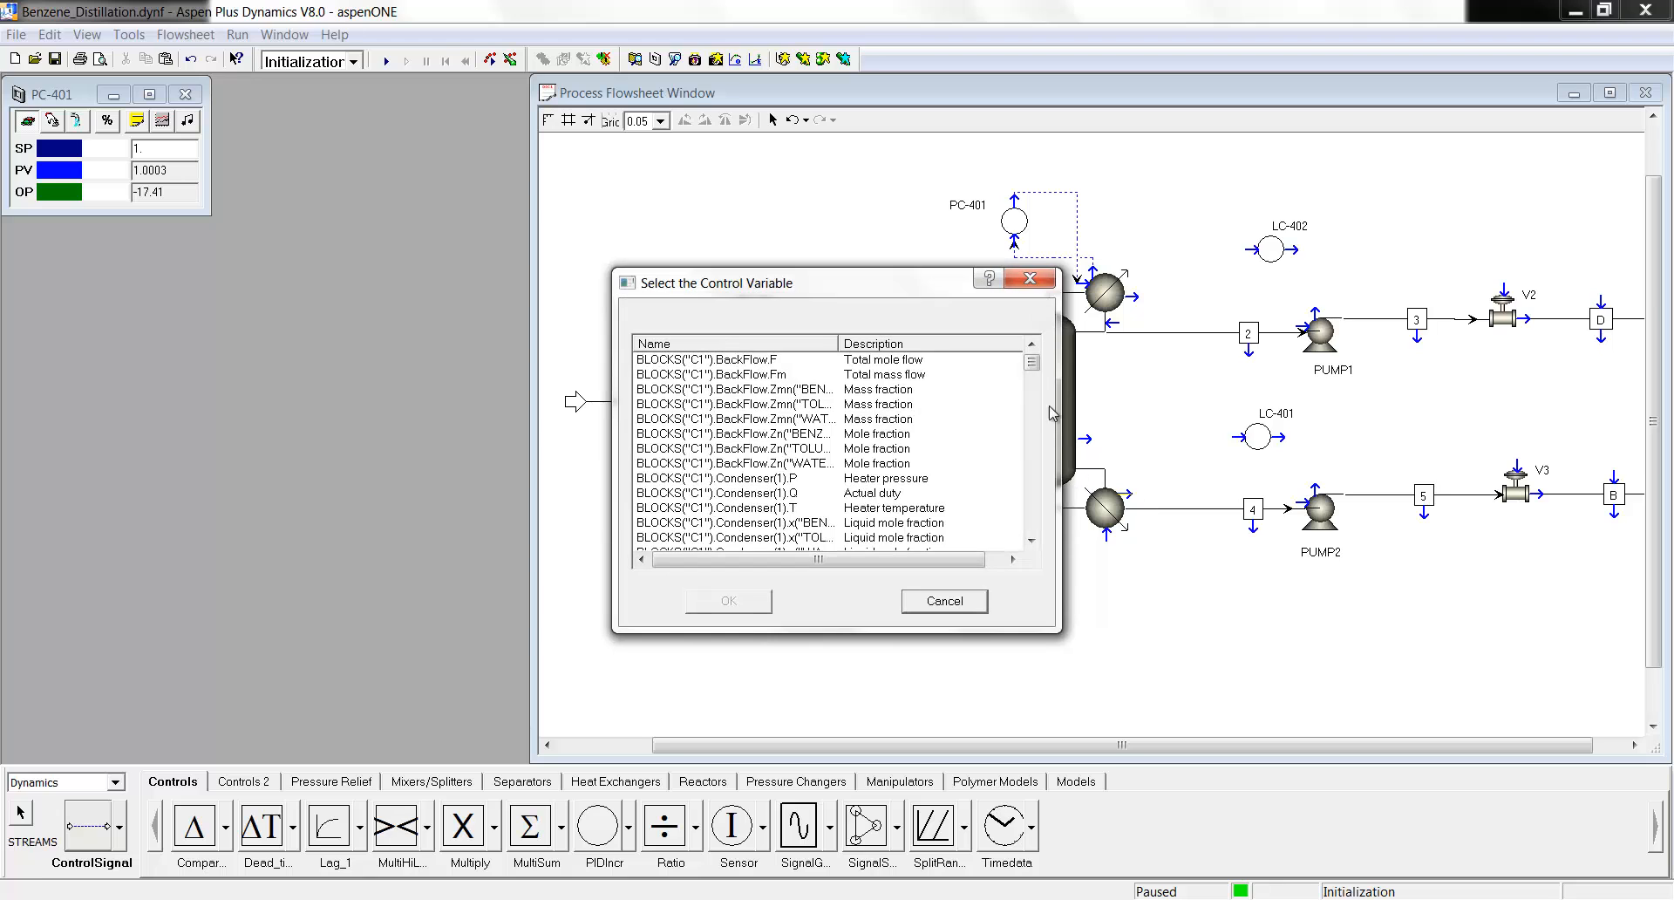
drag(1033, 367, 1037, 513)
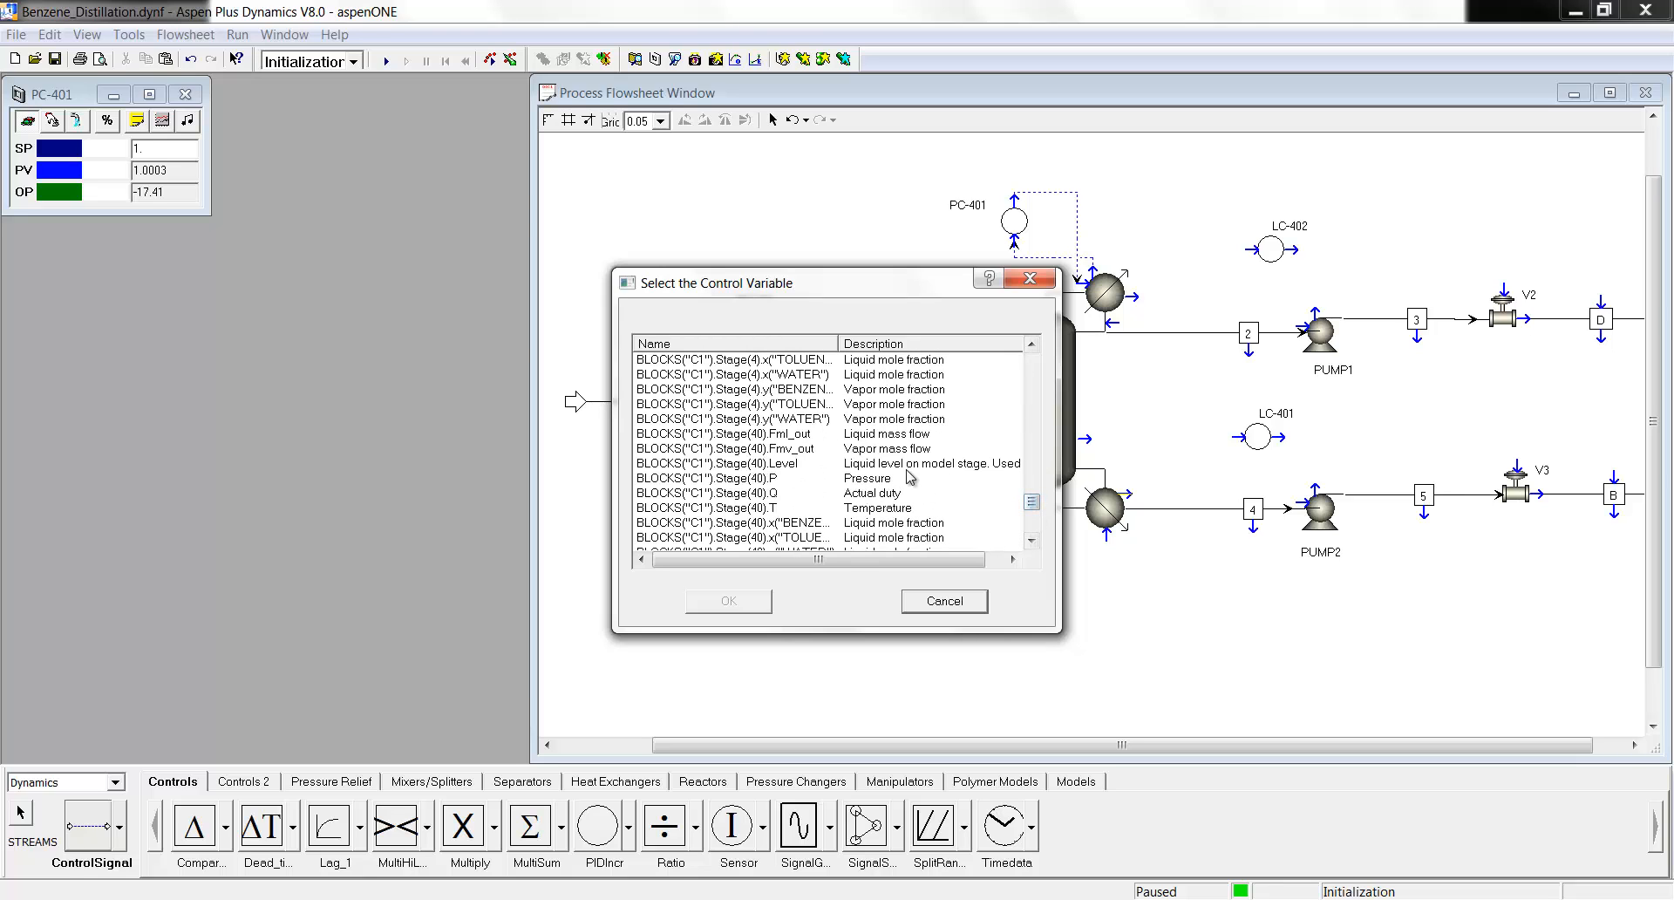
click(748, 465)
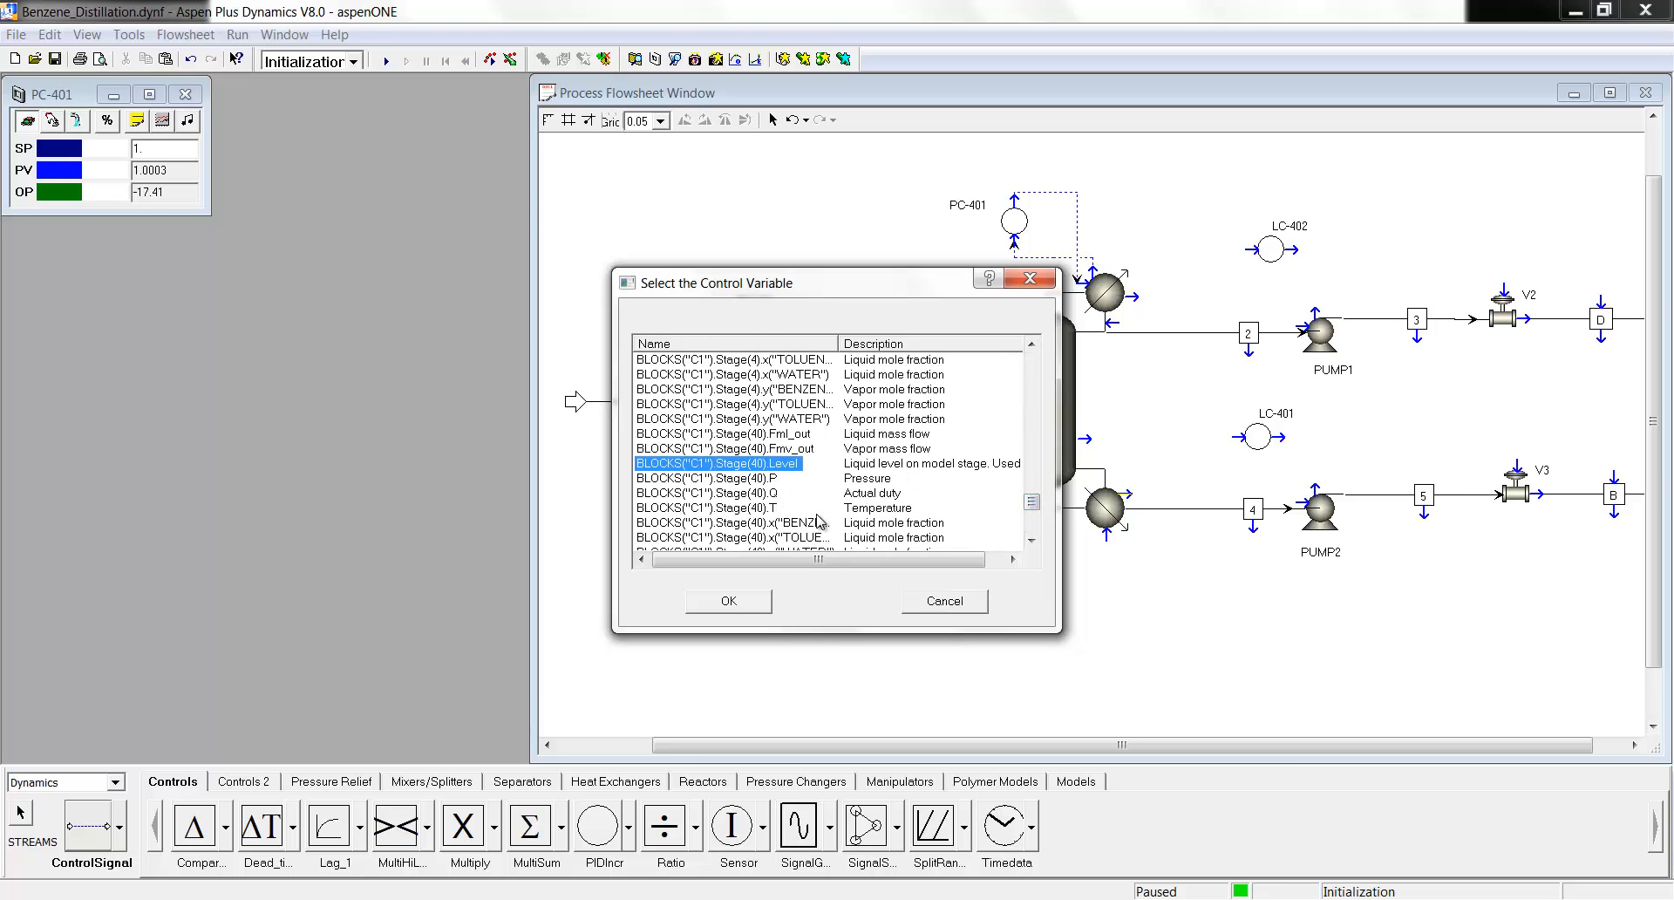
click(729, 601)
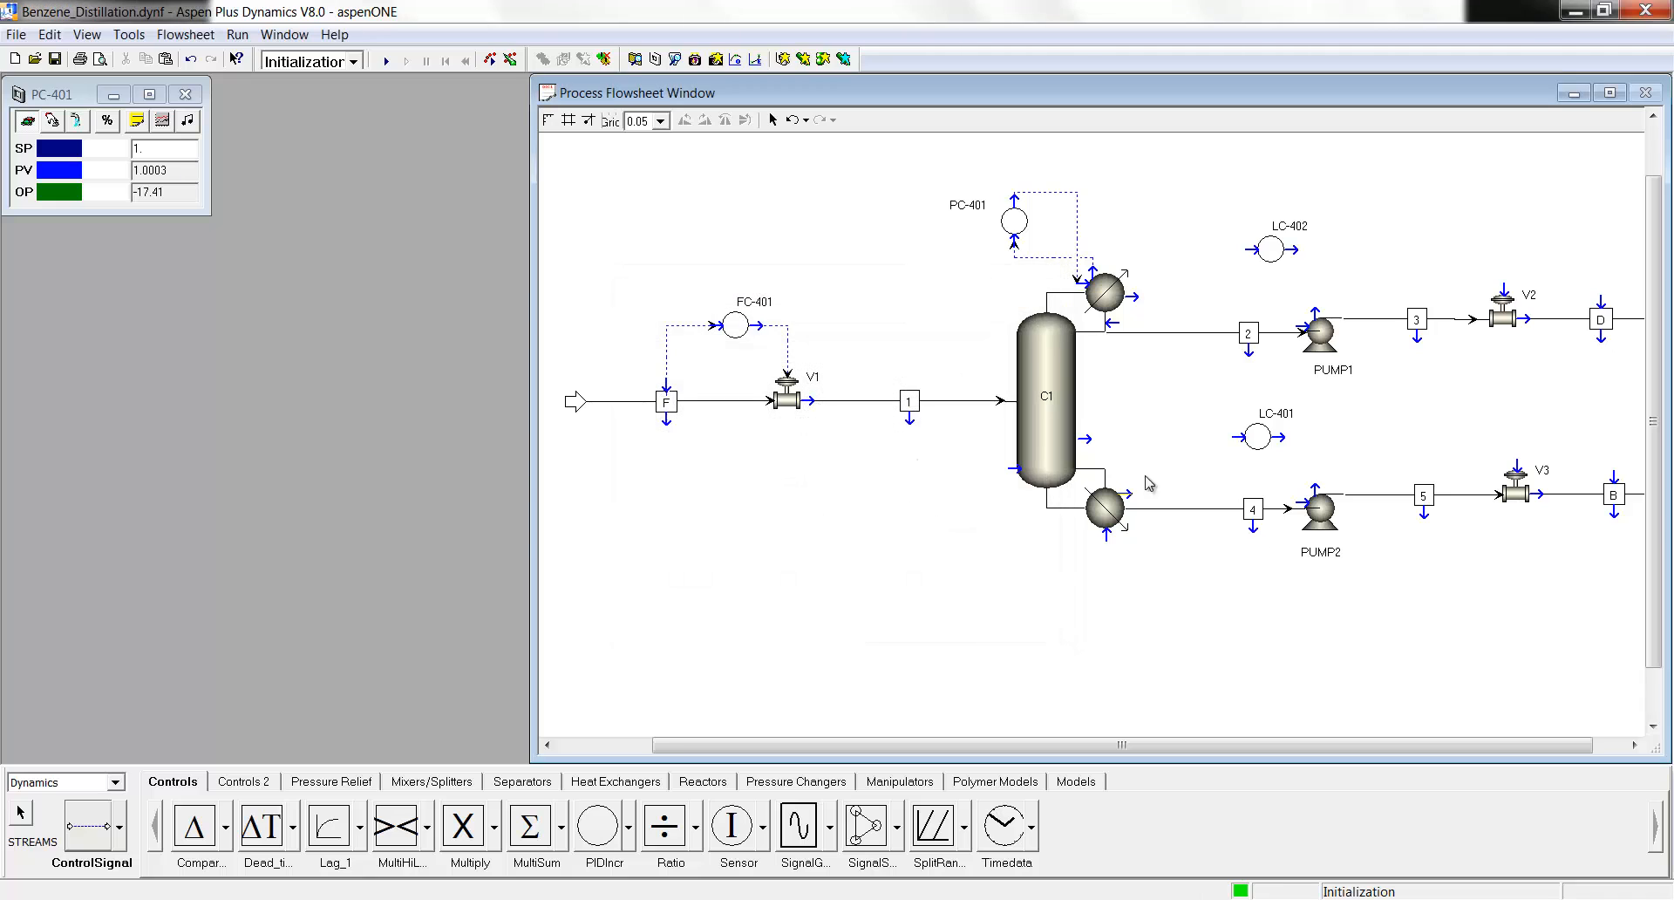
click(1232, 443)
click(706, 359)
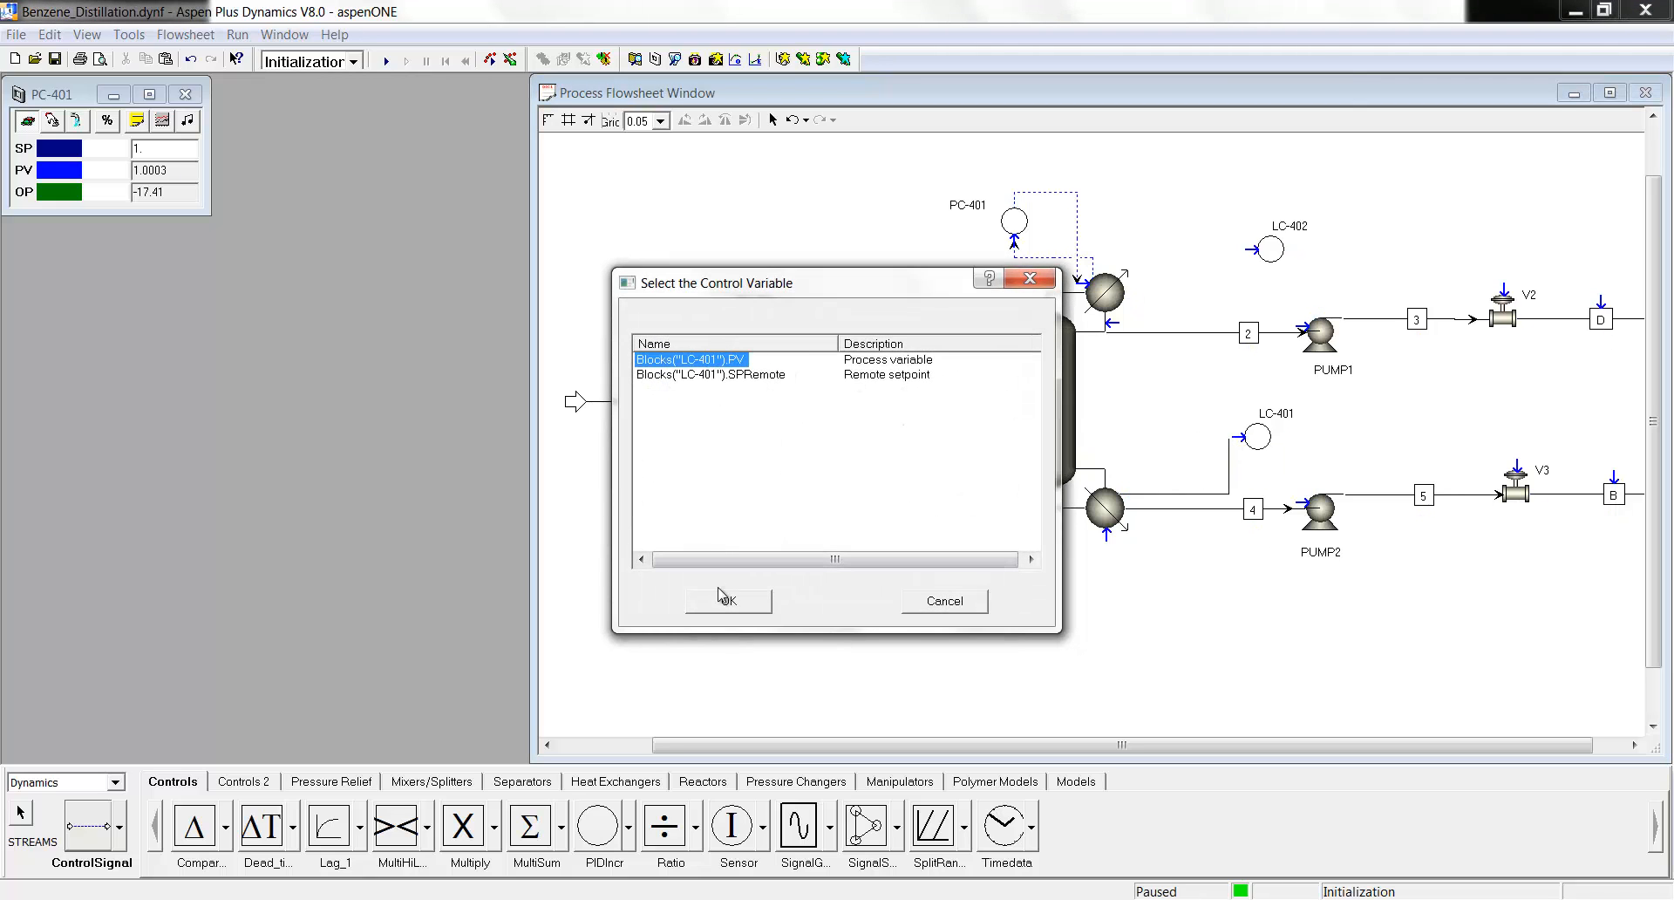
click(729, 601)
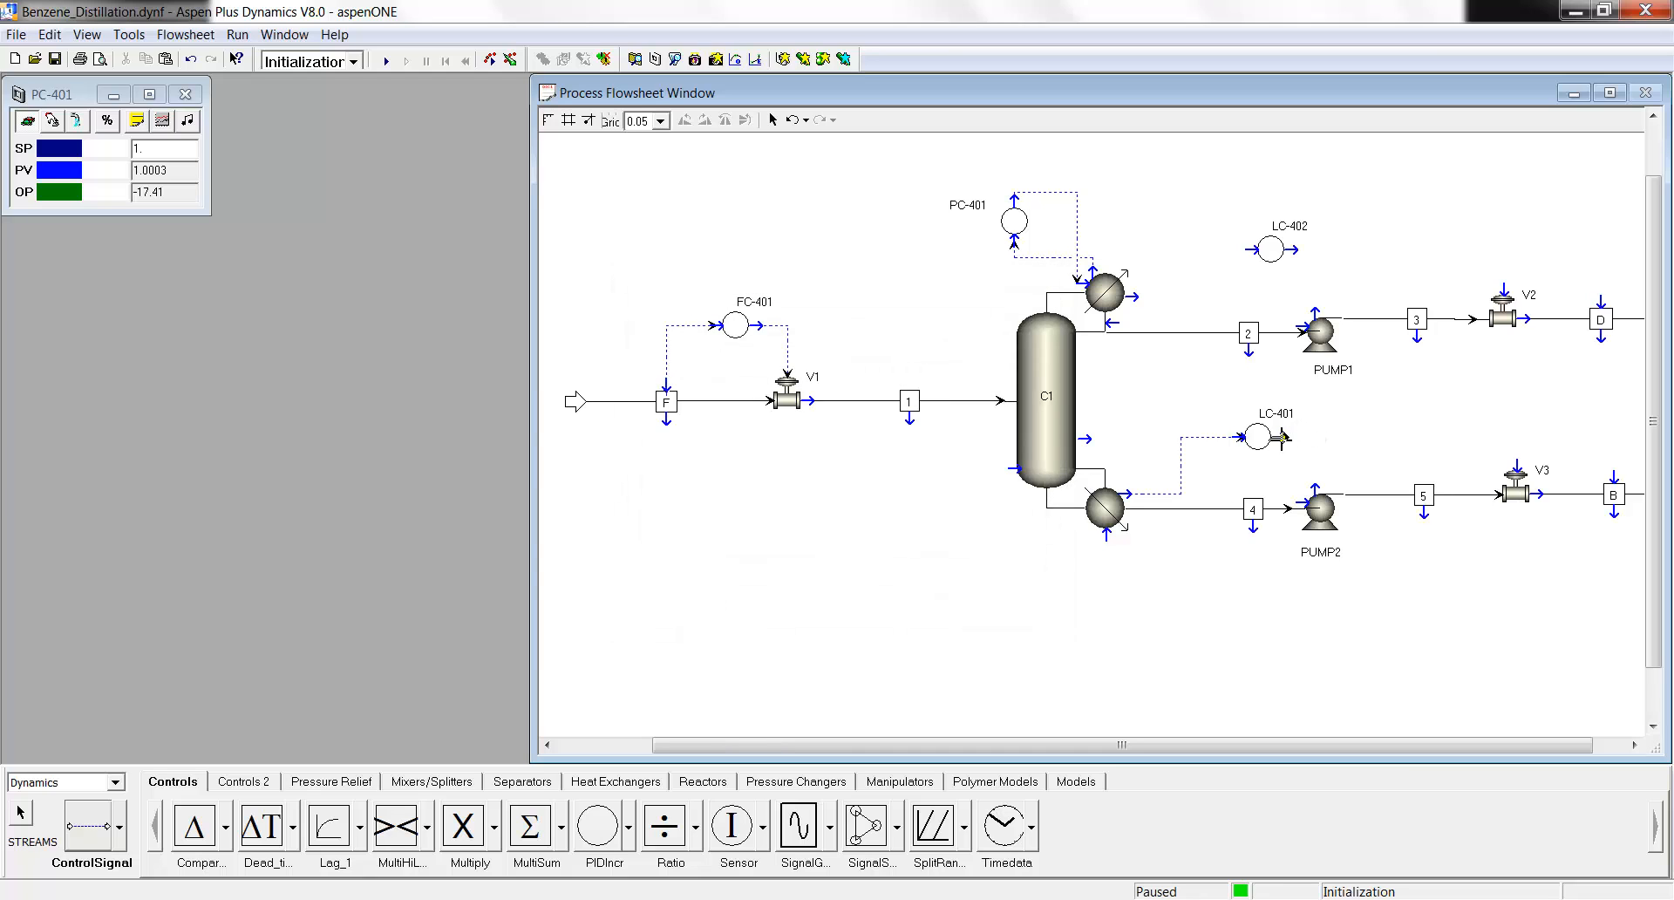
Connect the controller output (OP) of LC-401 to bottoms valve V3 with a control signal.
click(1282, 438)
click(700, 364)
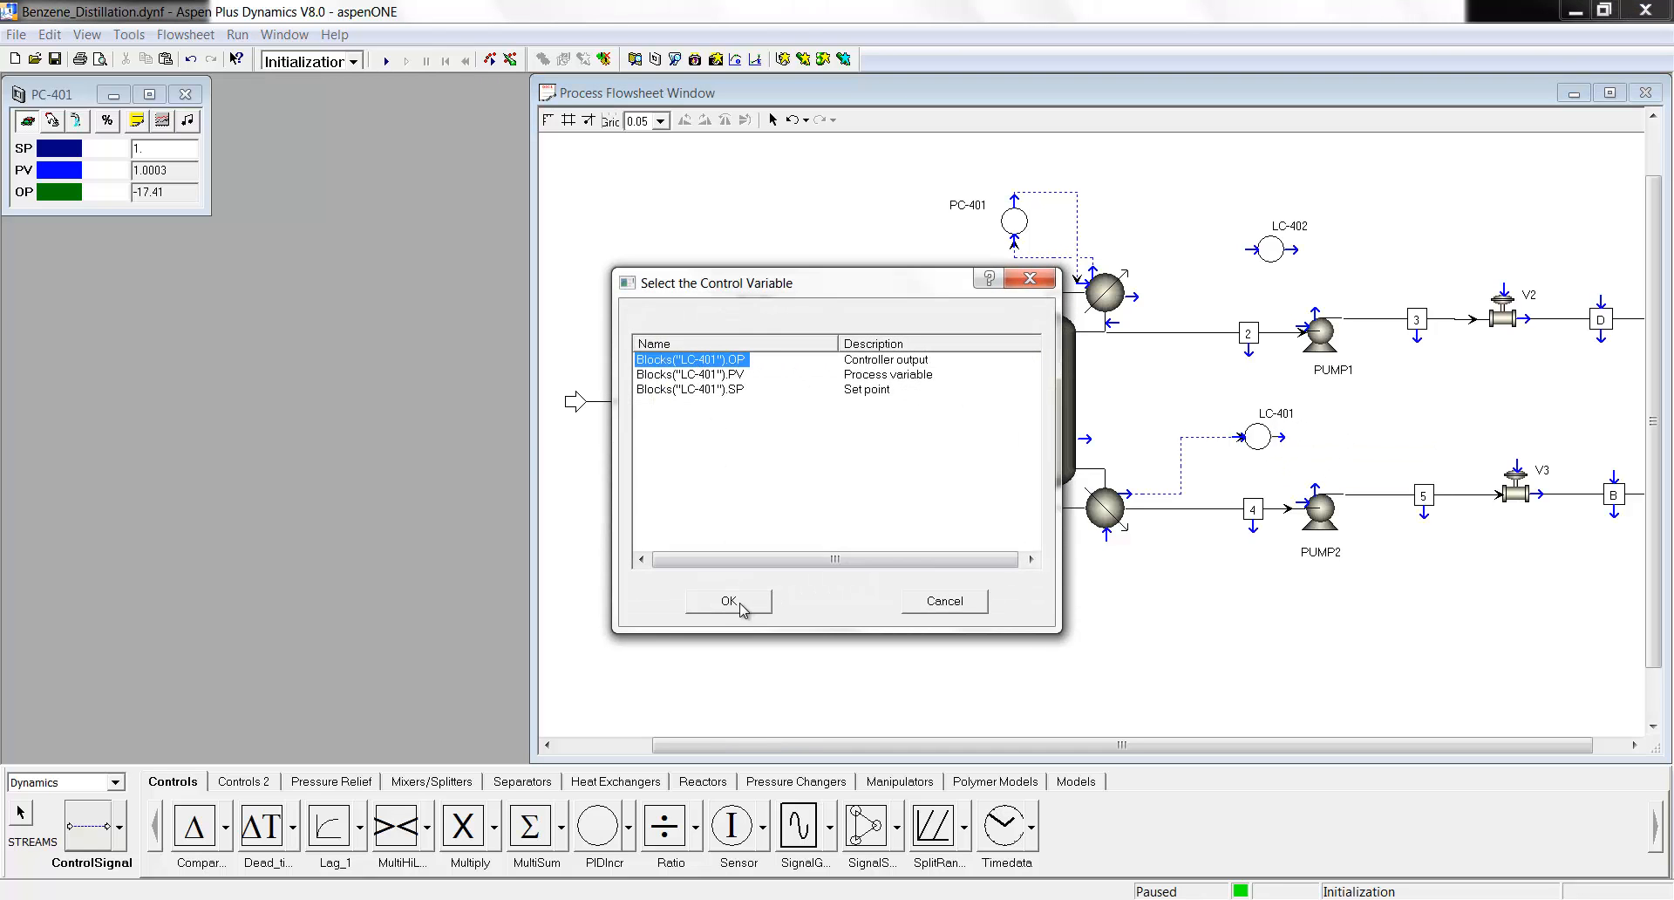
click(742, 606)
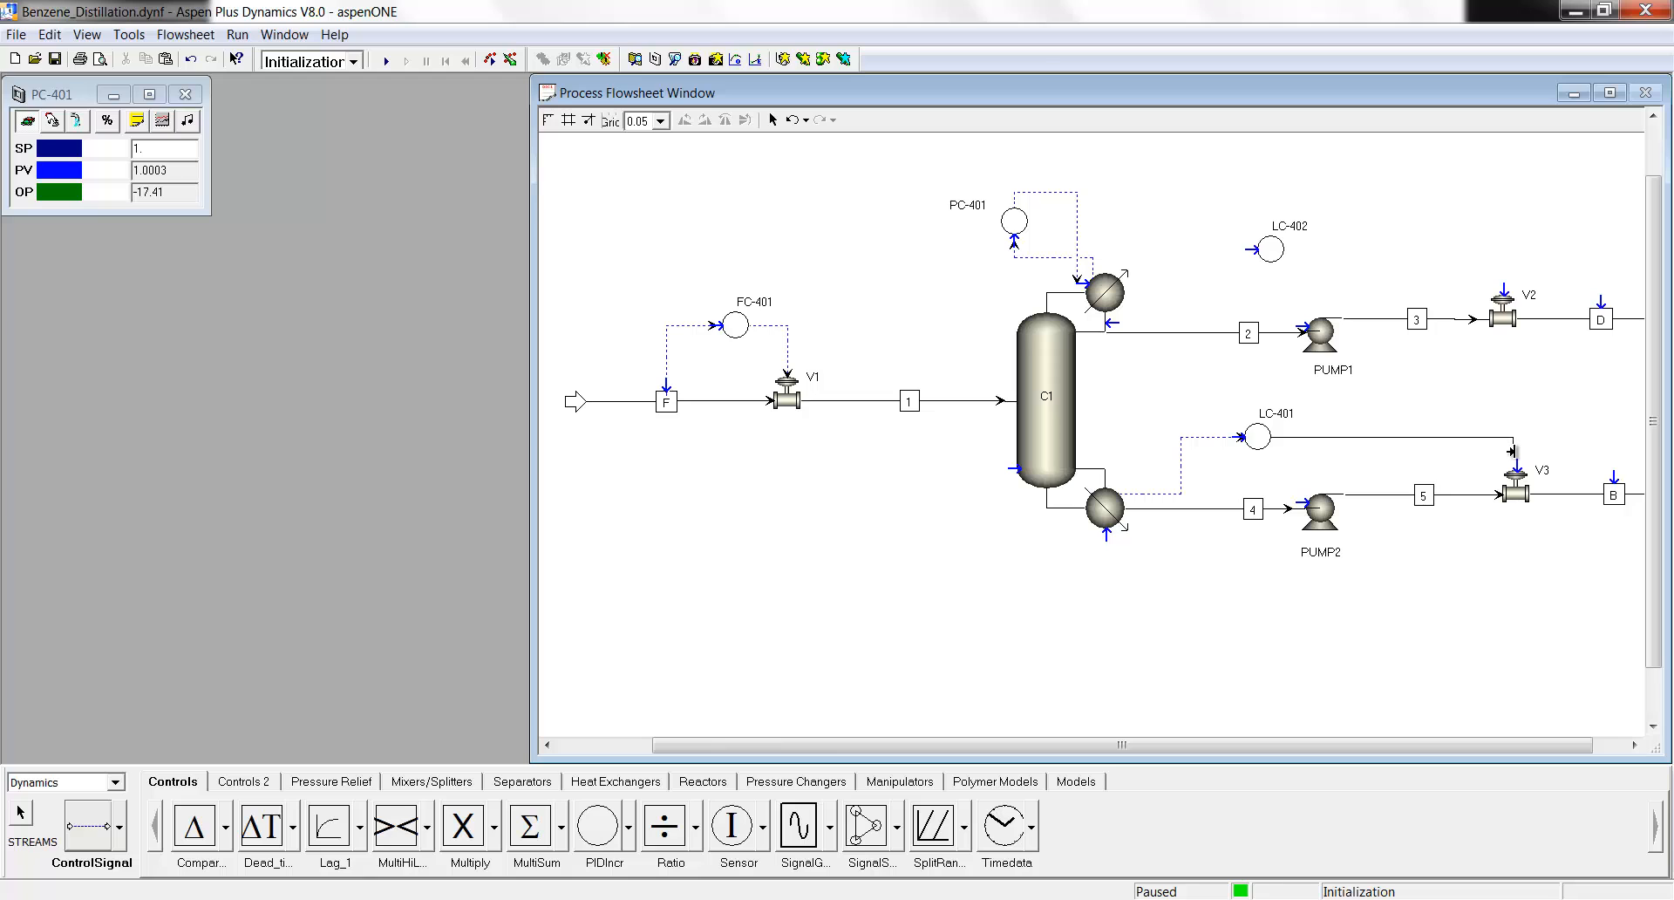
click(1516, 456)
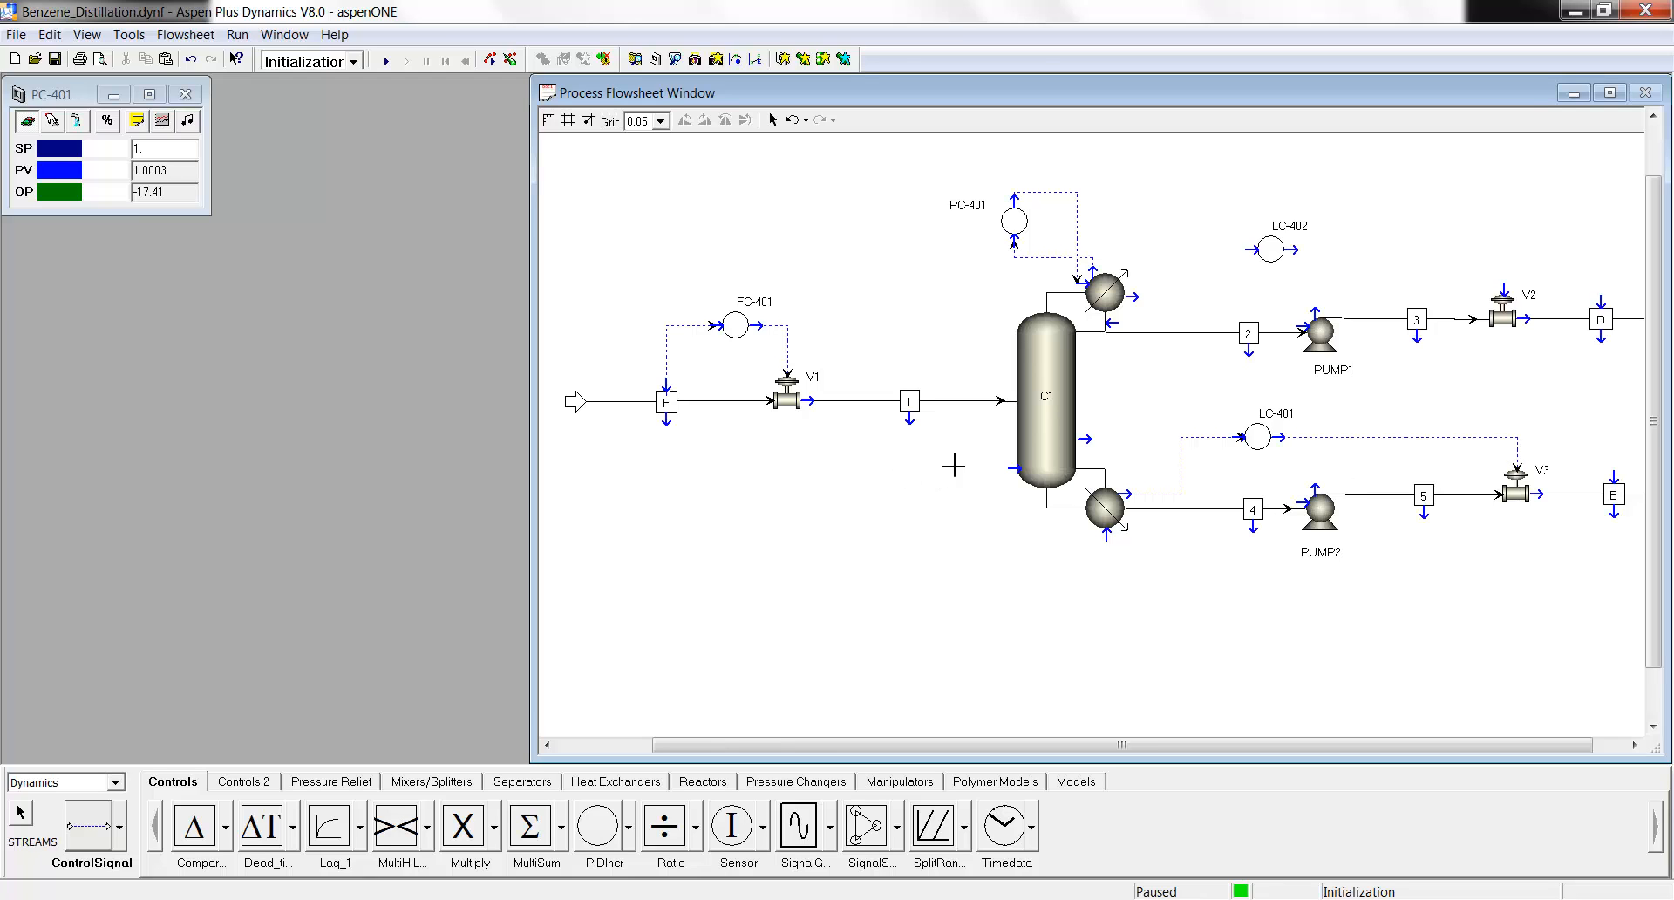
Connect column C1's stage 1 liquid level from the condenser output to the process variable (PV) of LC-402 with a control signal.
click(1139, 299)
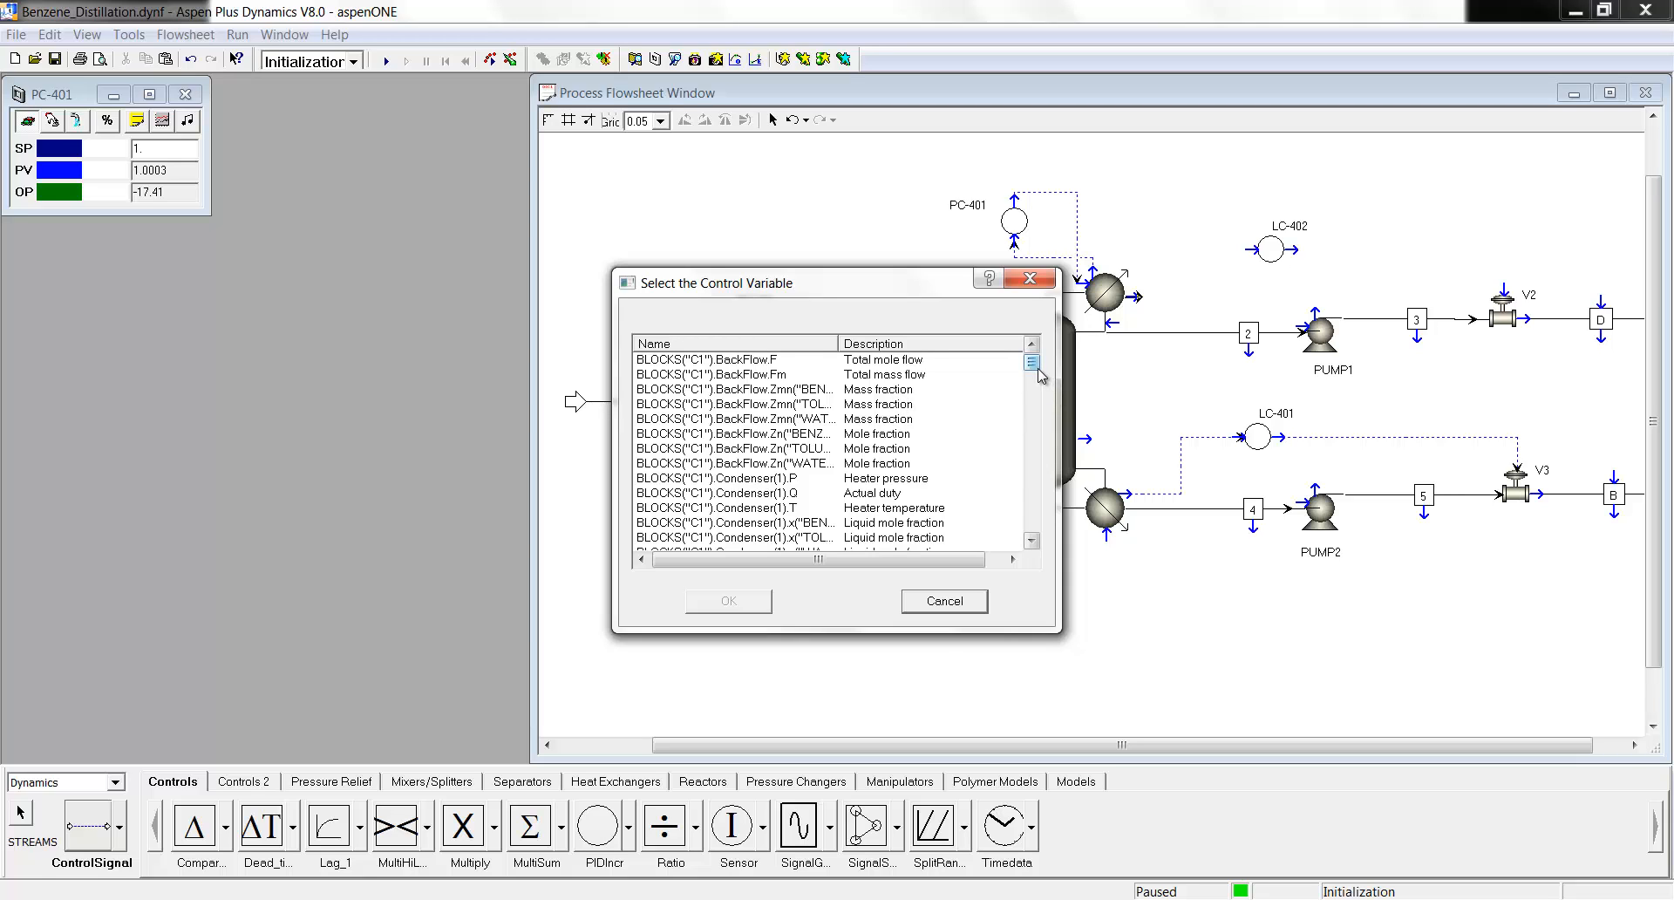
drag(1038, 368, 1038, 371)
drag(1032, 364, 1034, 371)
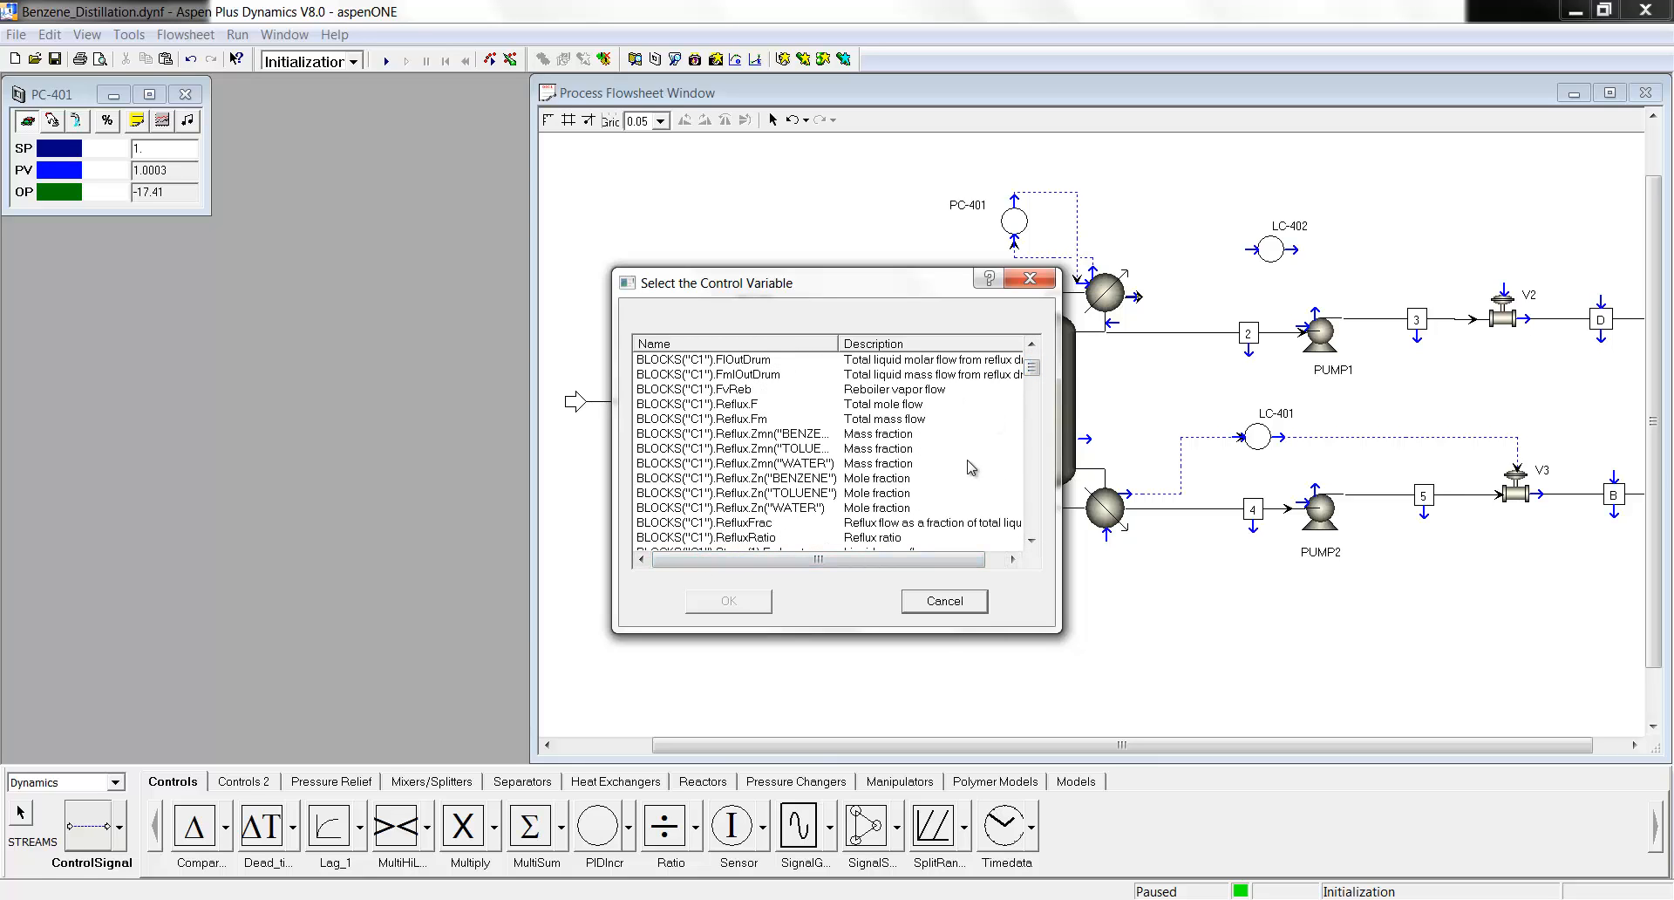
drag(1034, 376, 1034, 373)
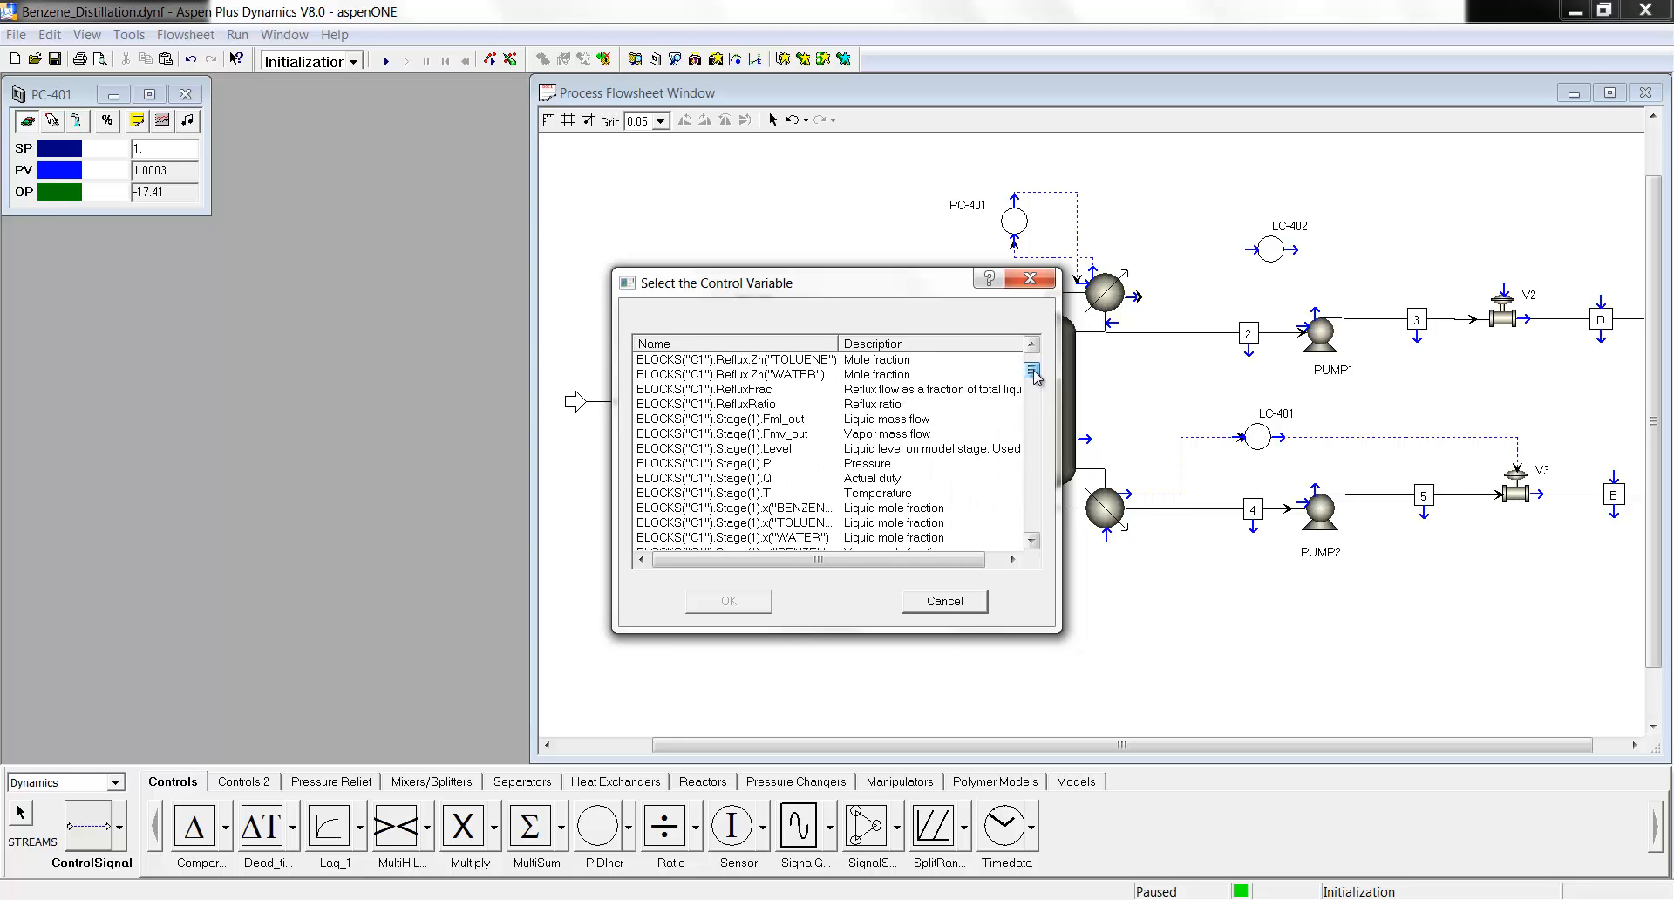
click(718, 450)
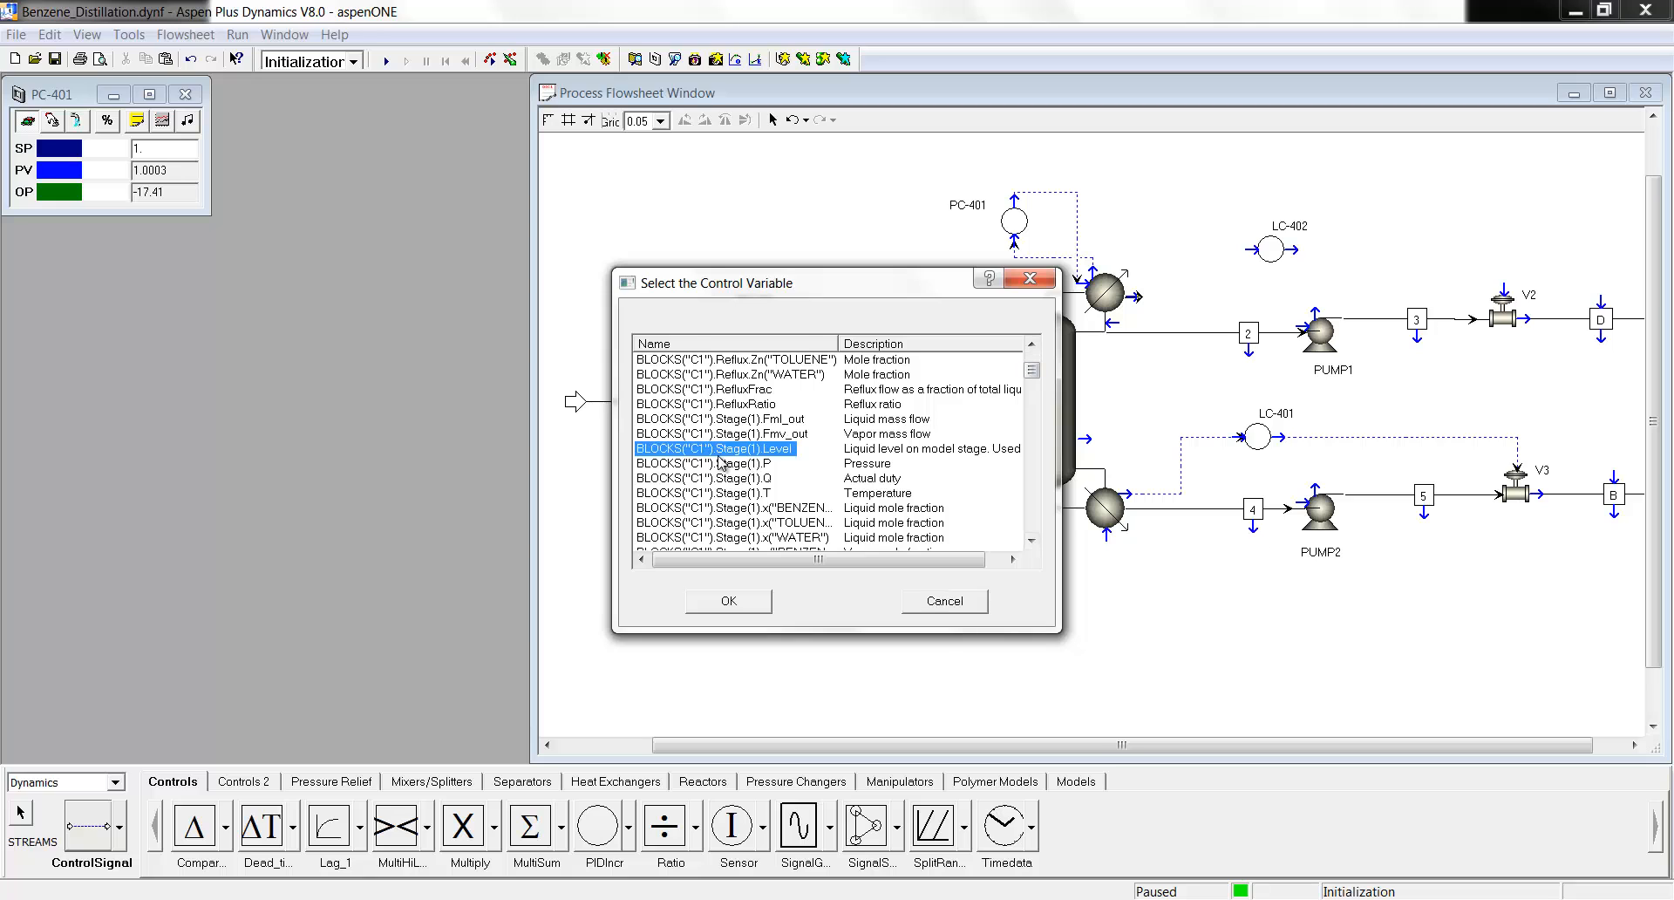
click(735, 599)
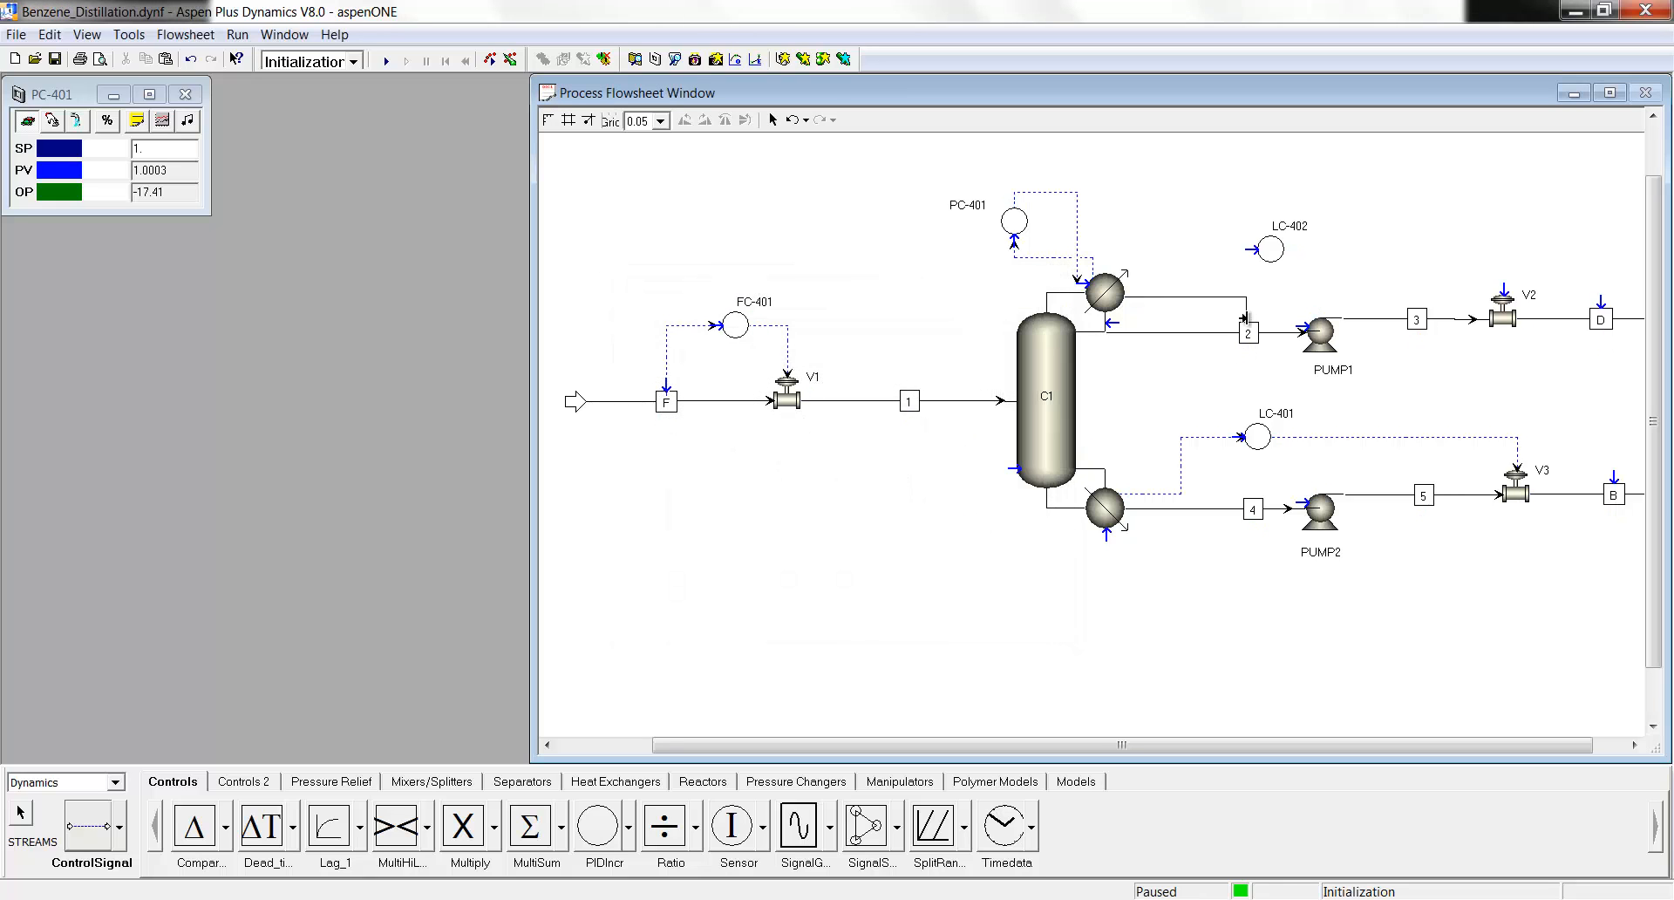
click(1253, 249)
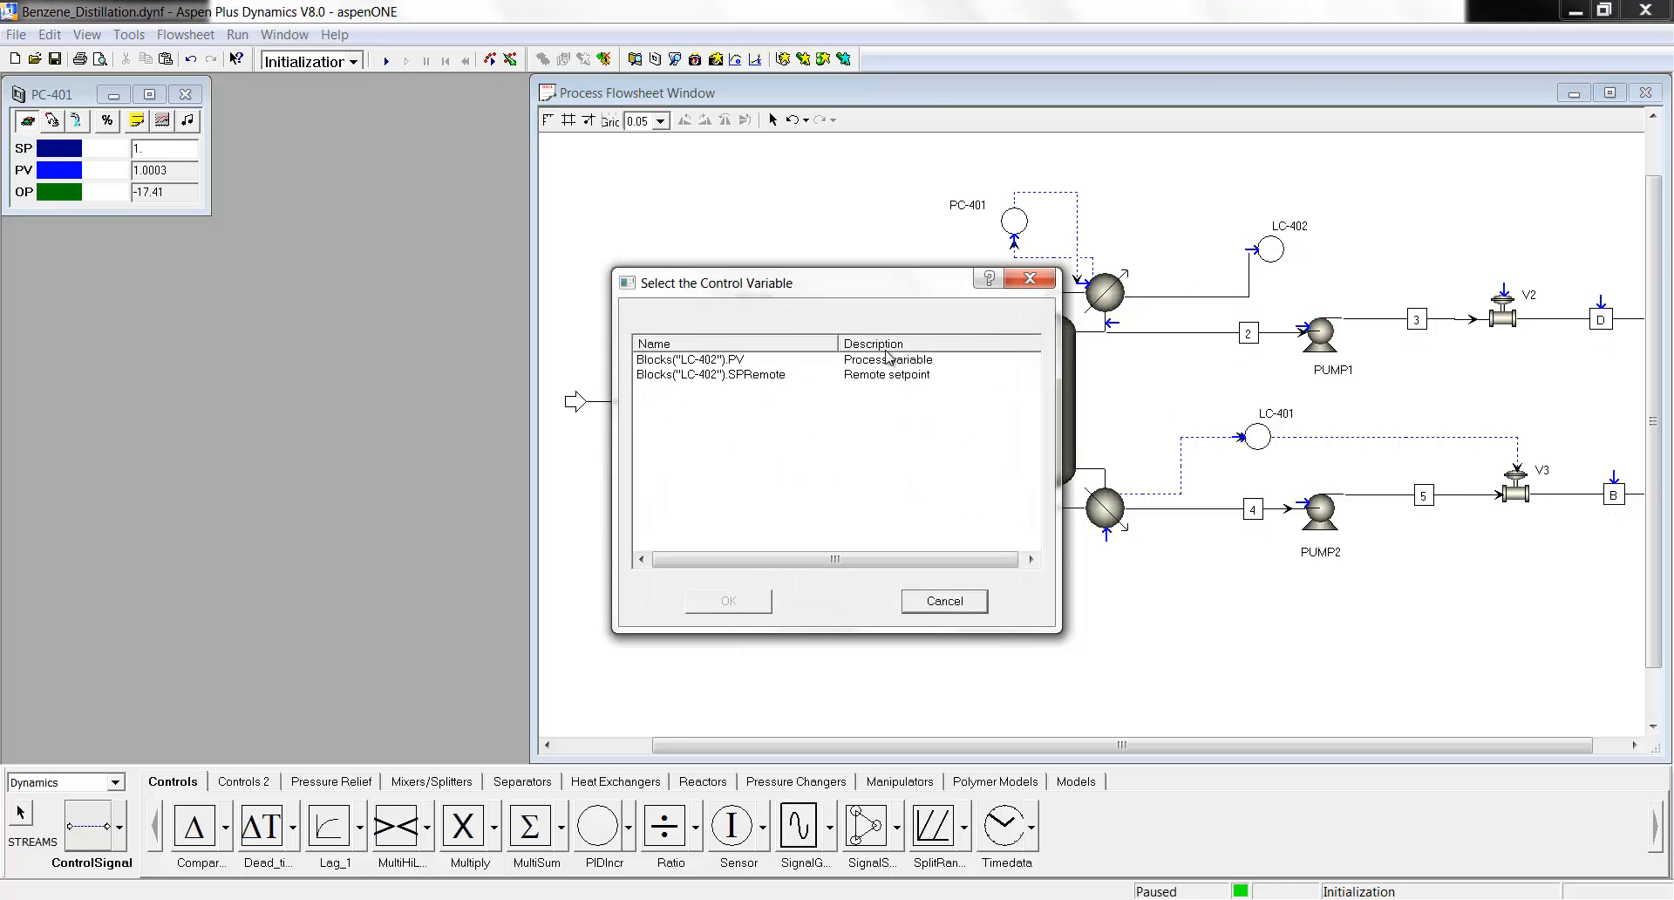
click(690, 359)
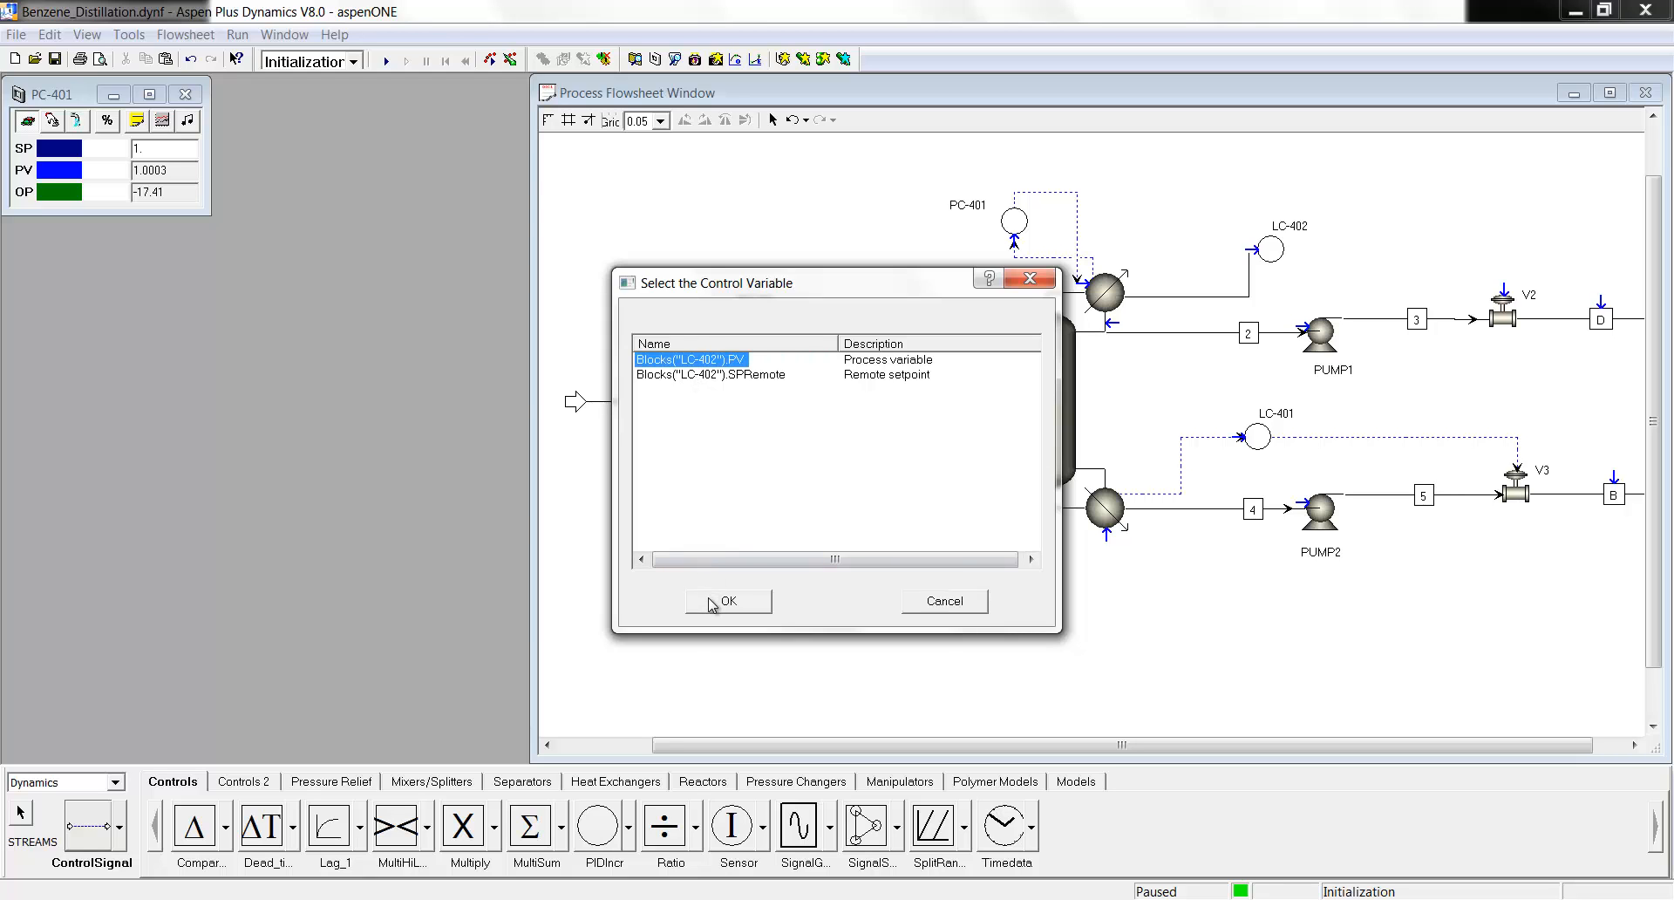
click(712, 602)
Connect the controller output (OP) of LC-402 to distillate valve V2 with a control signal.
click(1295, 249)
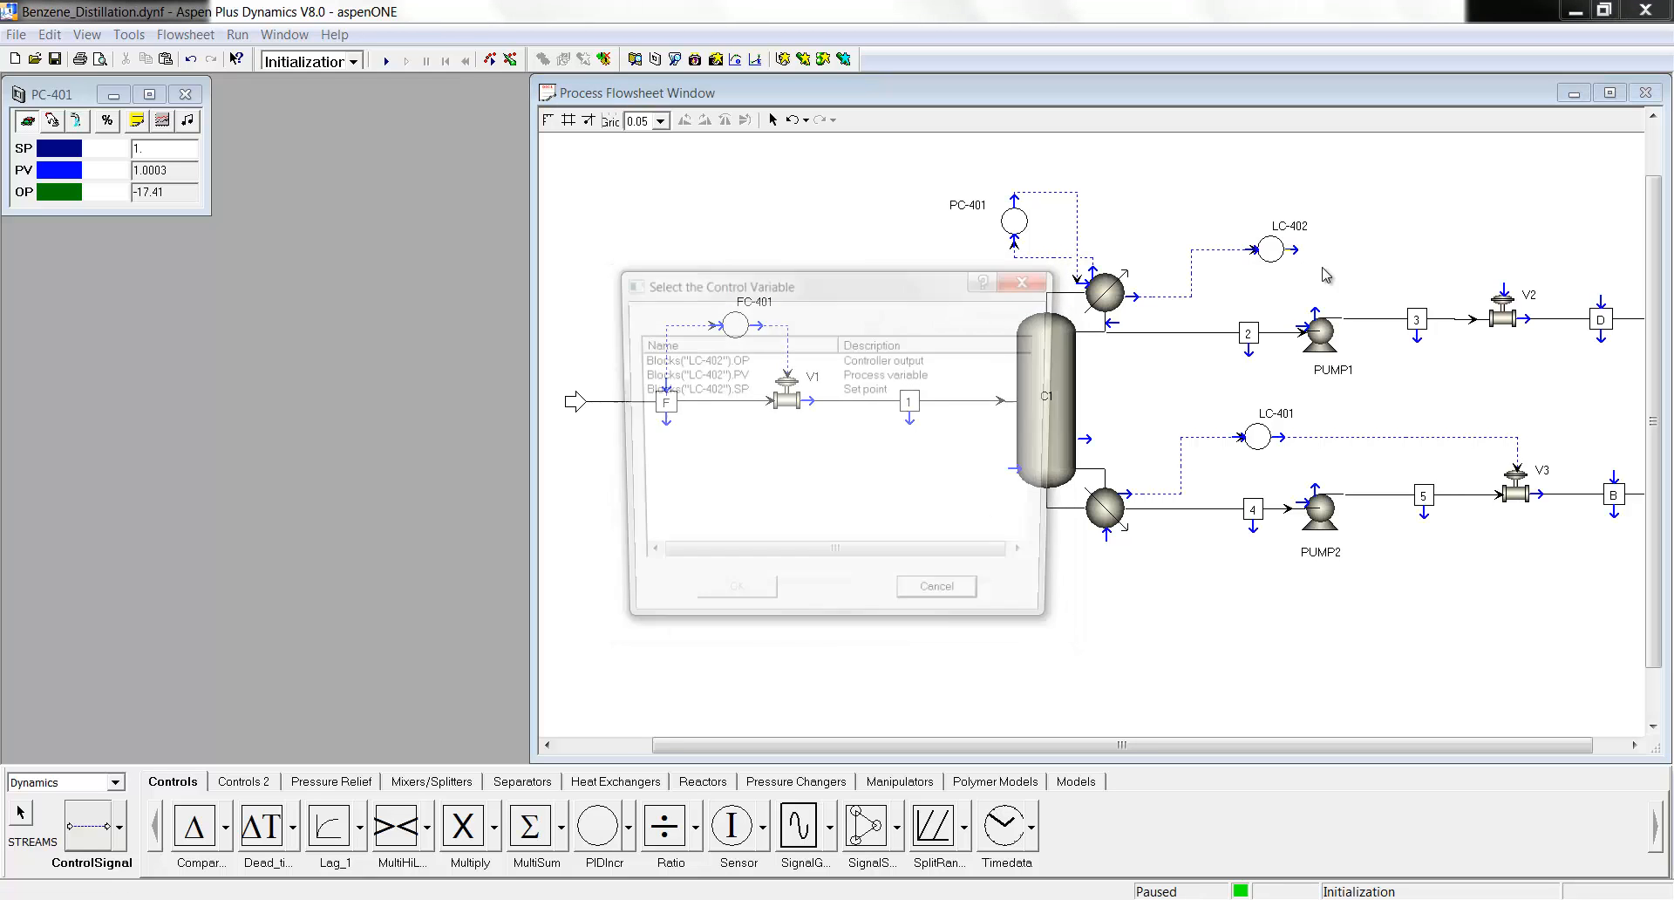
click(698, 361)
click(738, 601)
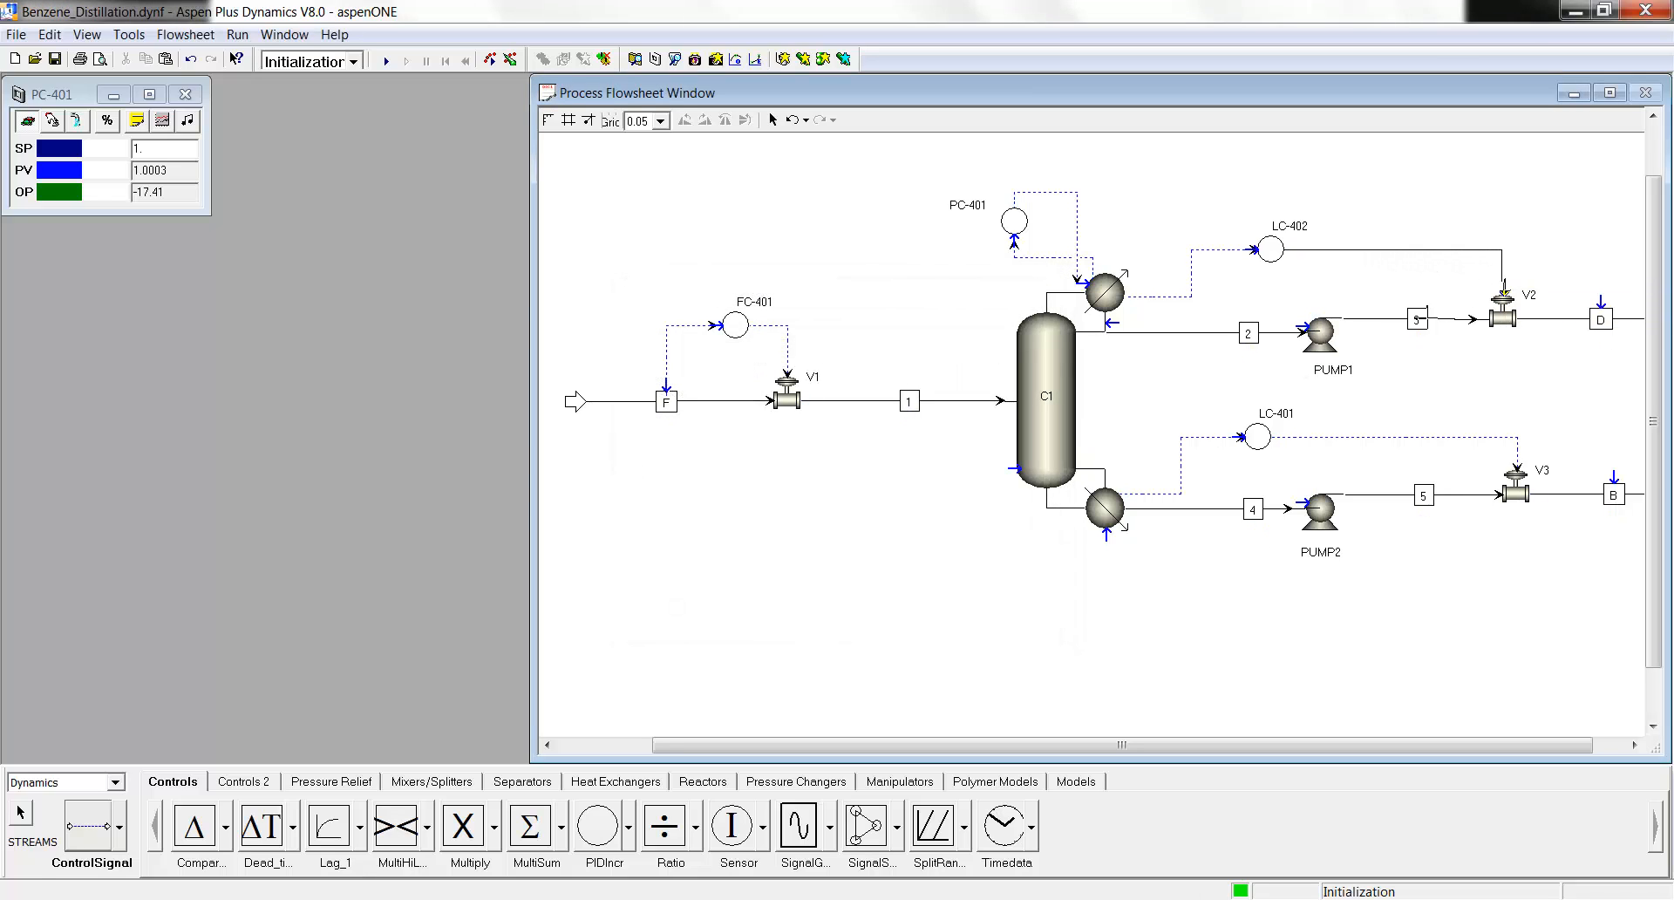
click(1504, 286)
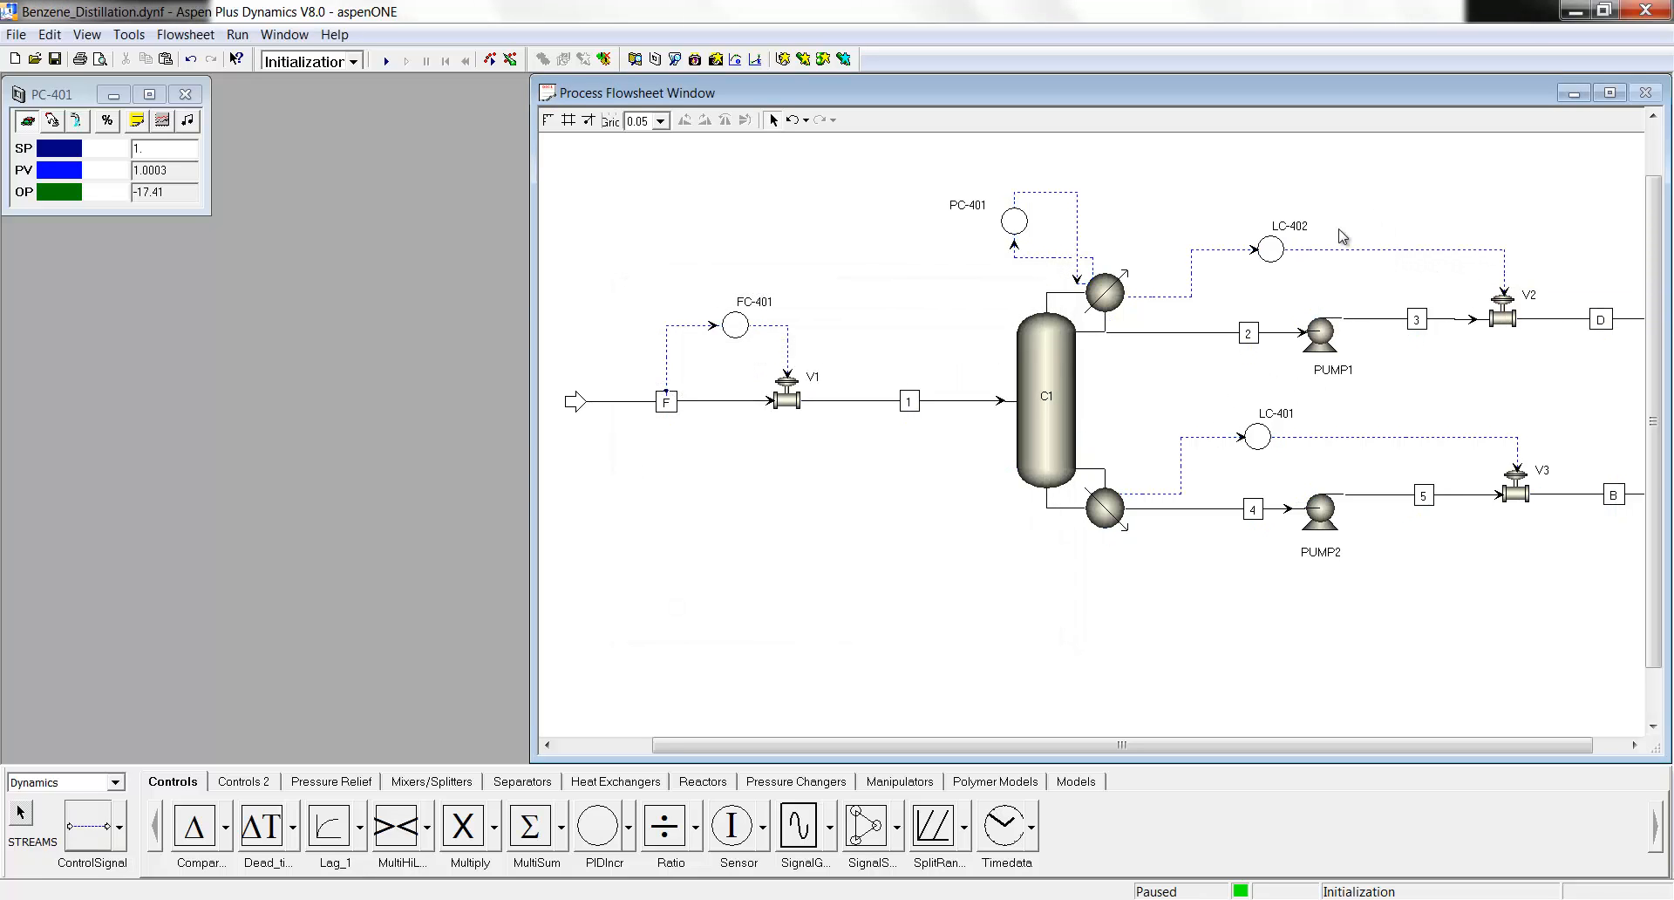
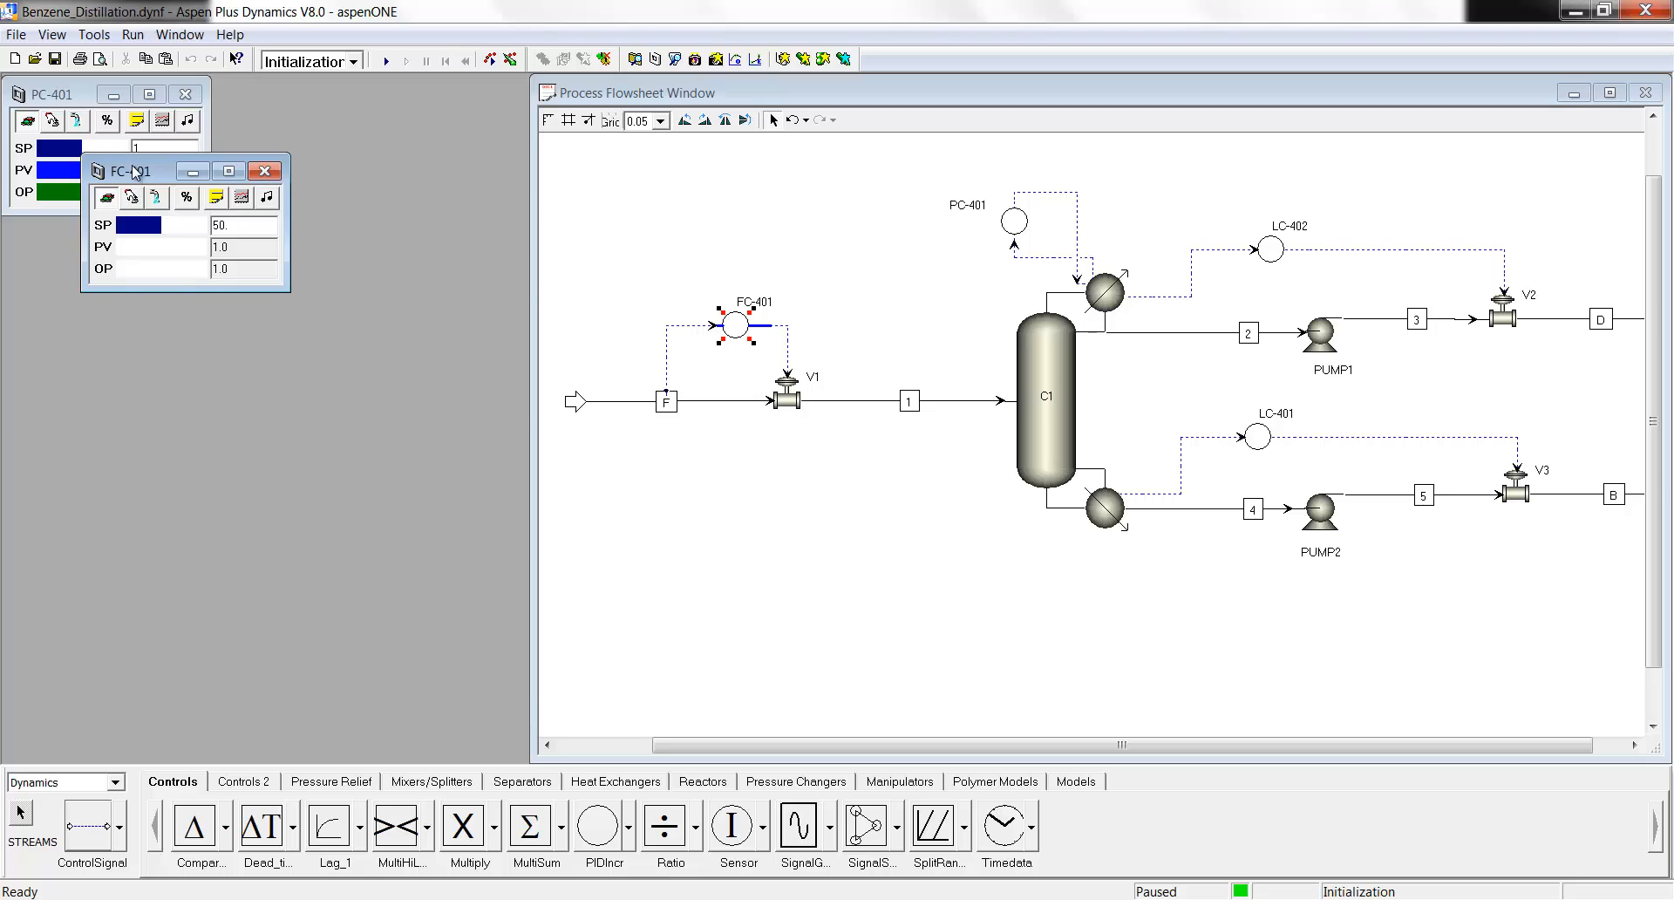
Place the FC-401 faceplate directly below the PC-401 faceplate and open FC-401's configuration form beside them.
drag(134, 174, 57, 230)
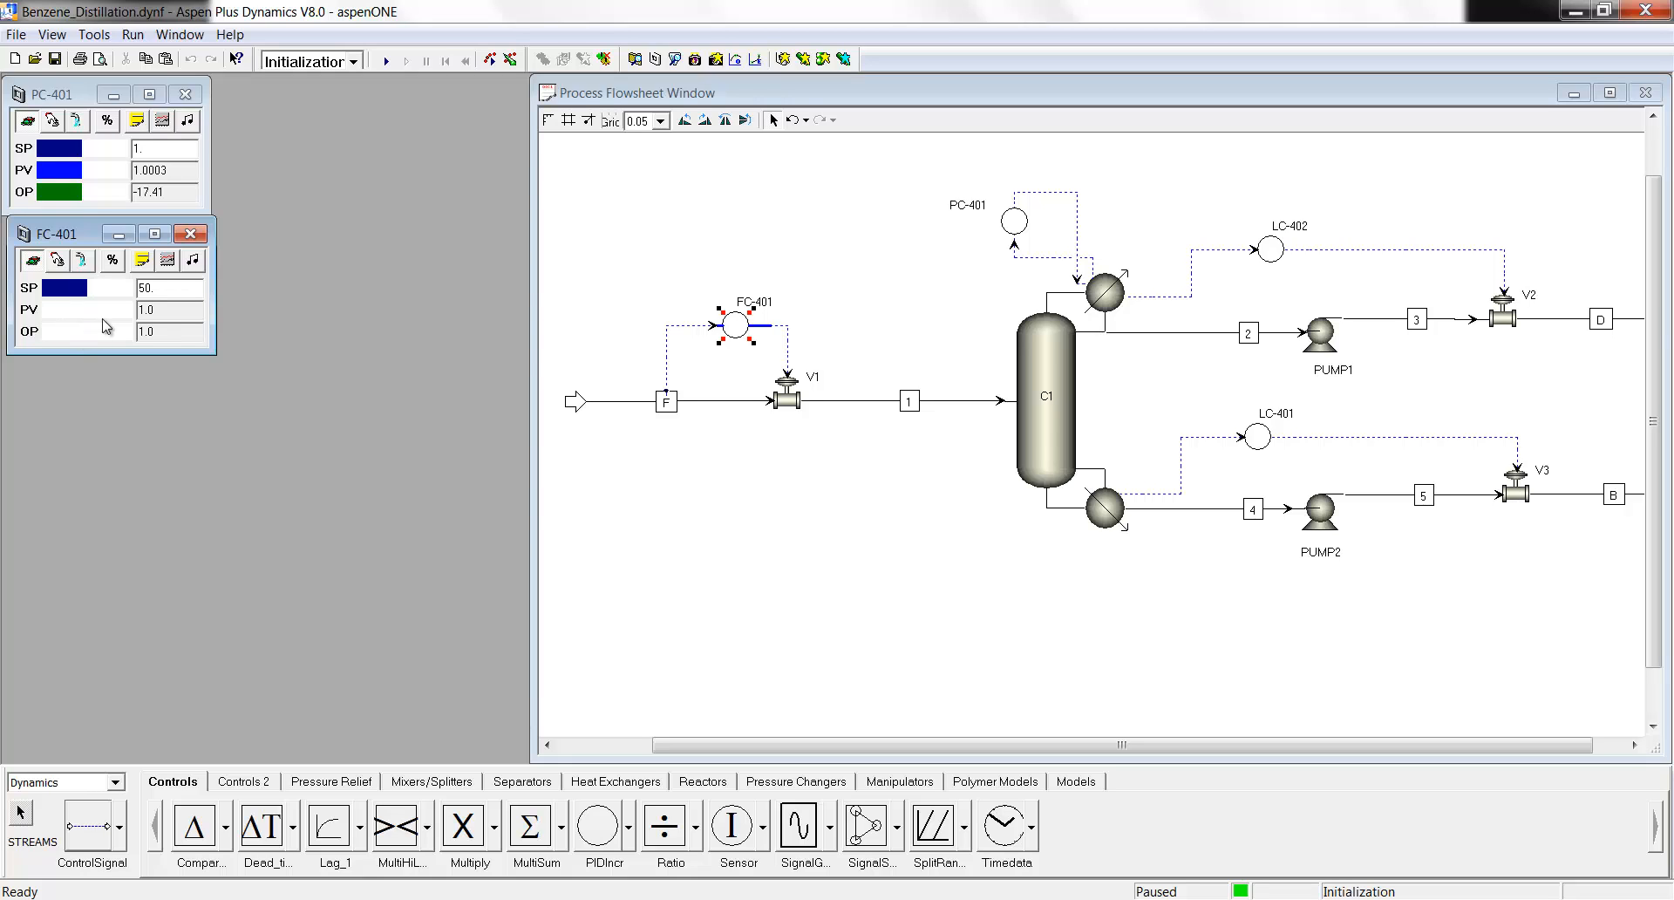
click(792, 246)
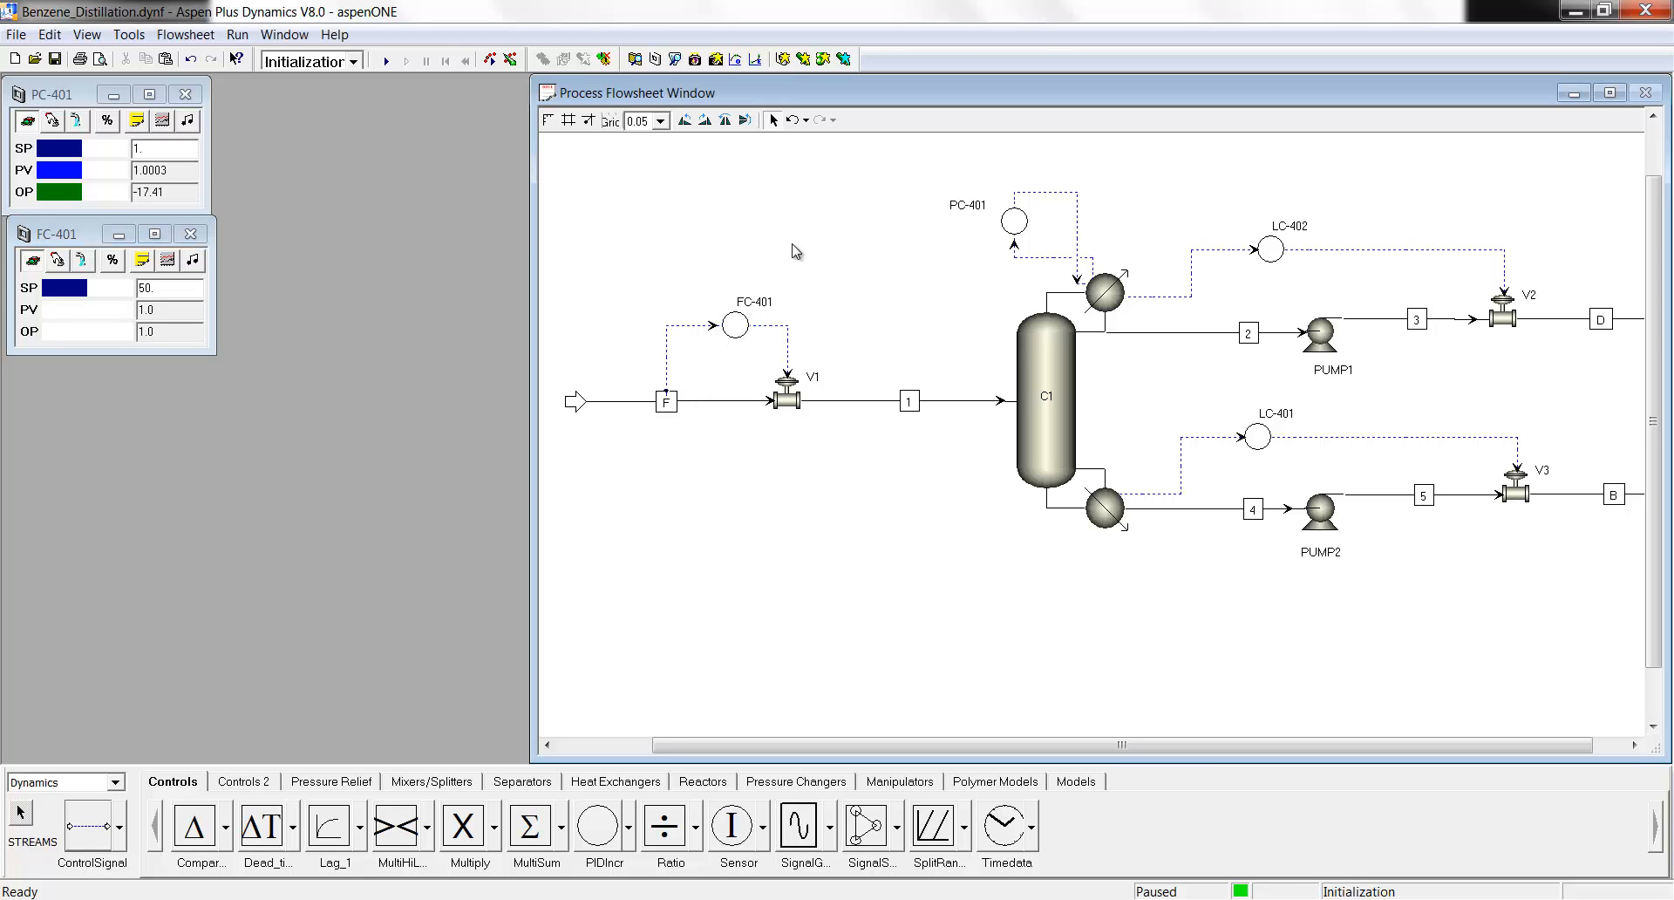
click(46, 233)
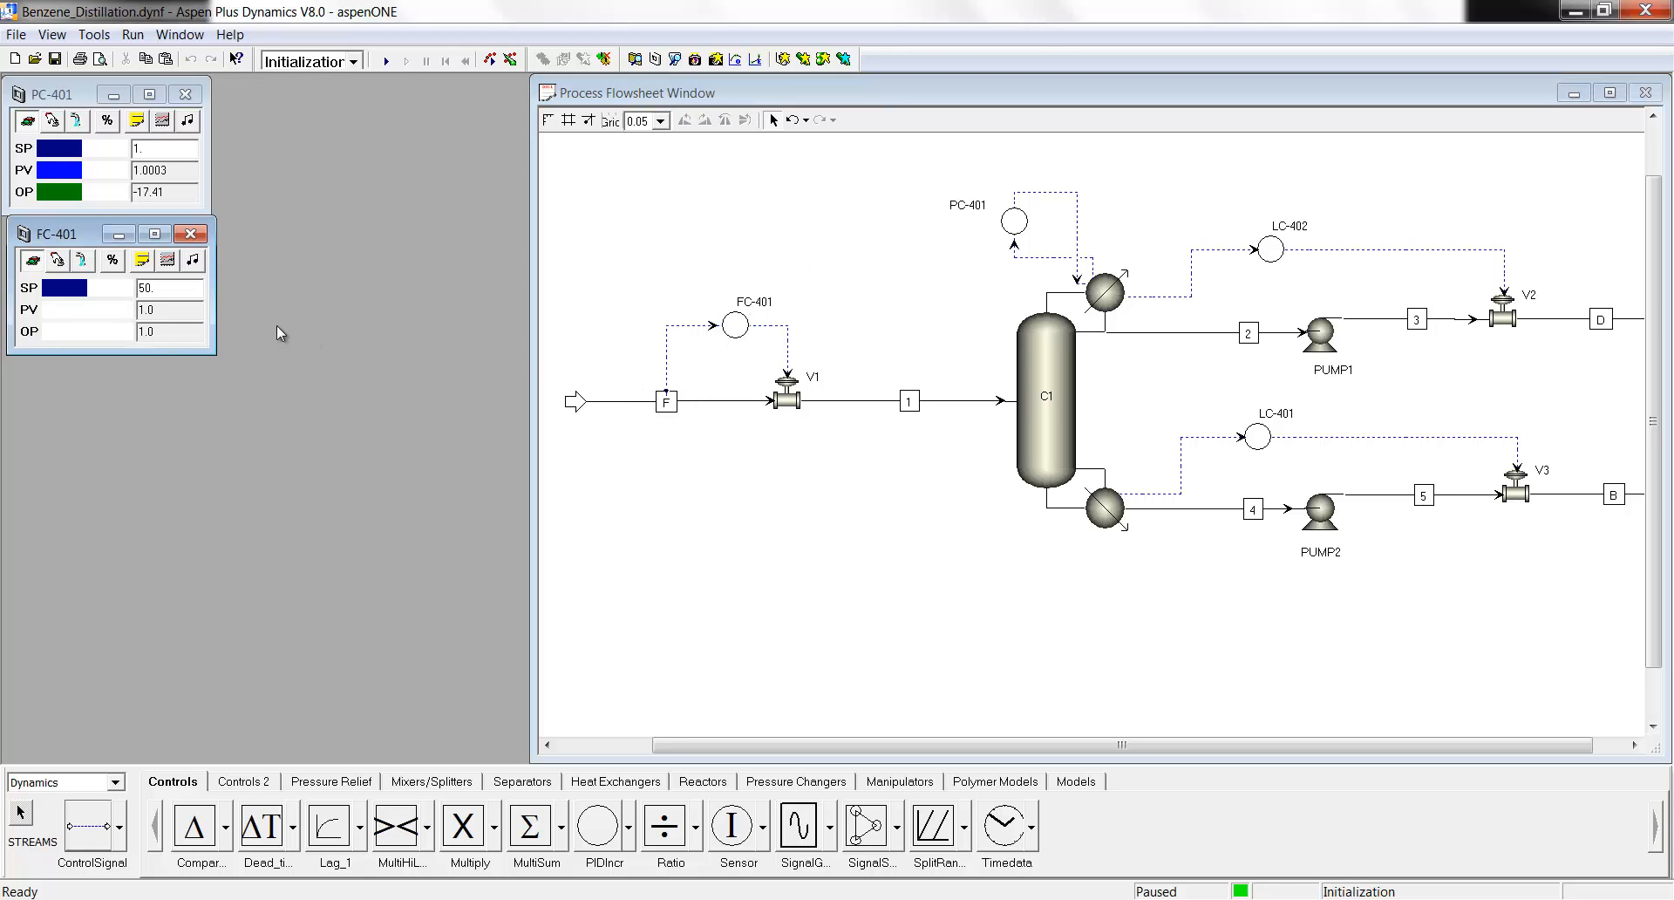
click(142, 259)
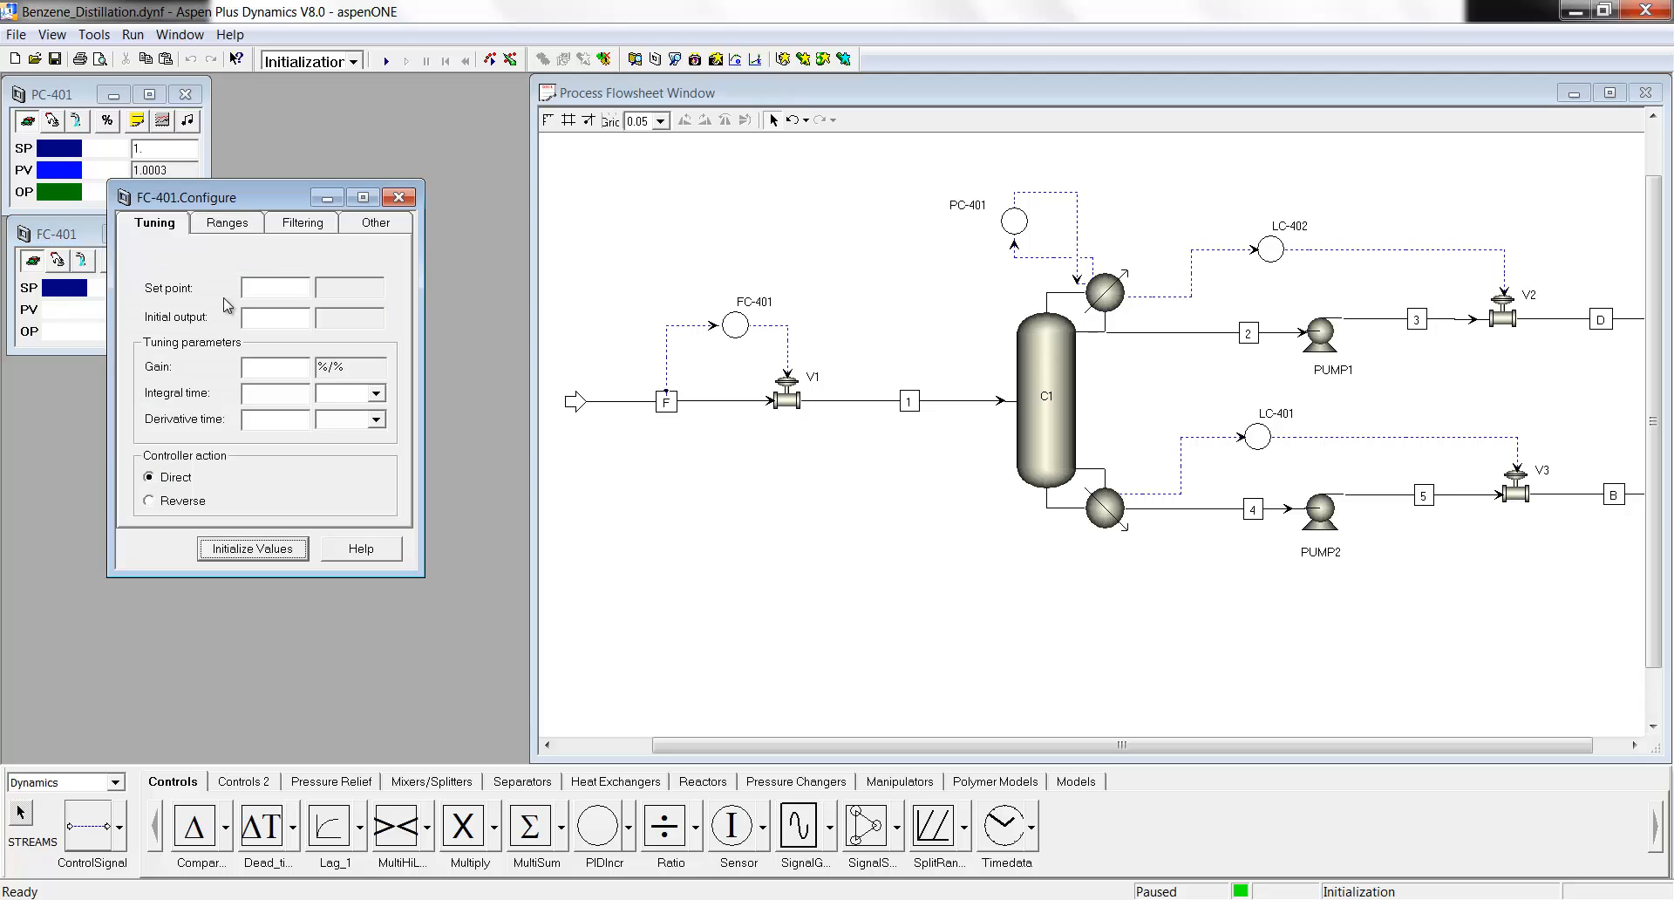
drag(215, 204, 340, 113)
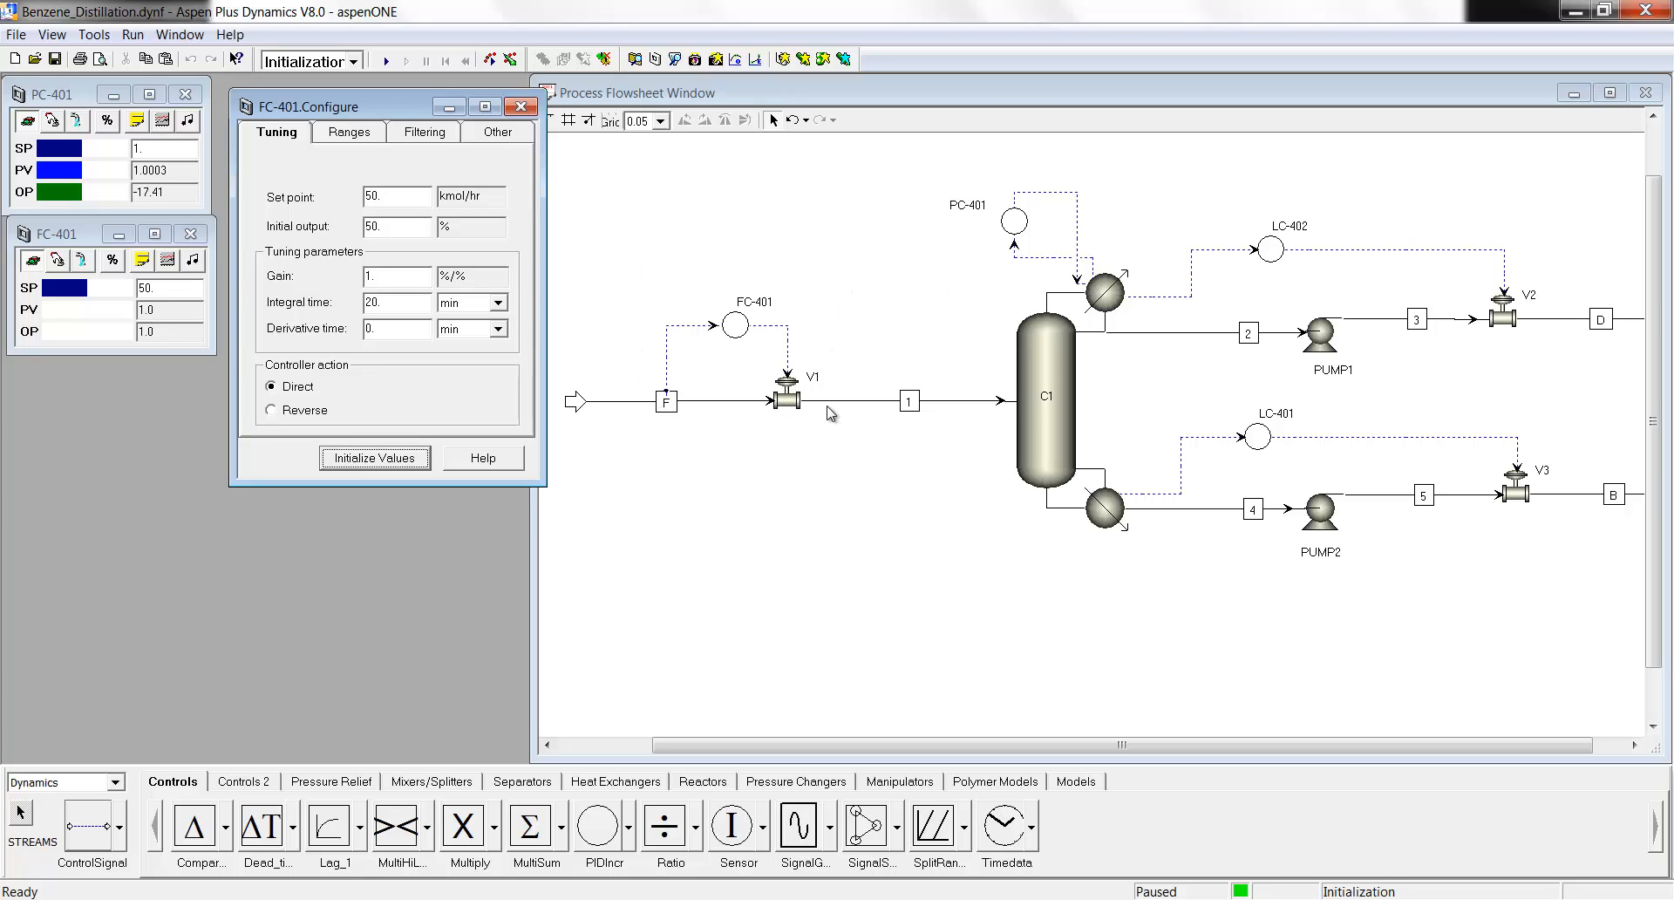
Set FC-401 to Reverse action with a gain of 0.5 and an integral time of 0.3 min.
click(272, 410)
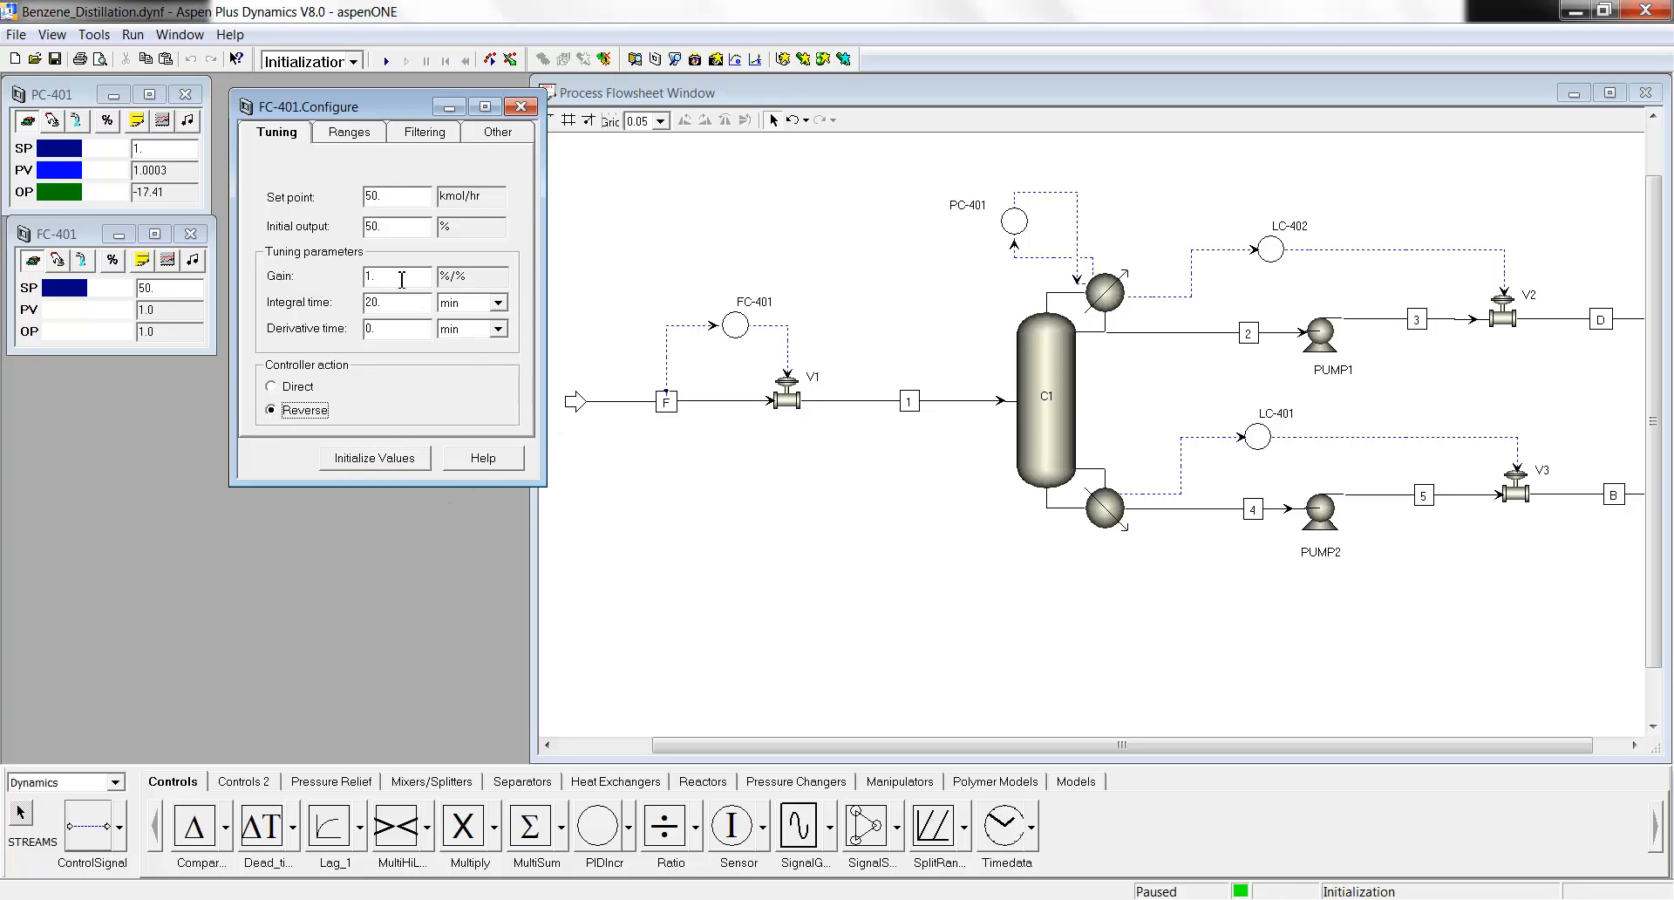
drag(402, 279, 349, 279)
drag(400, 304, 288, 312)
Edit FC-401's process variable filter time constant and initialize the controller's values, closing its configuration form.
click(427, 133)
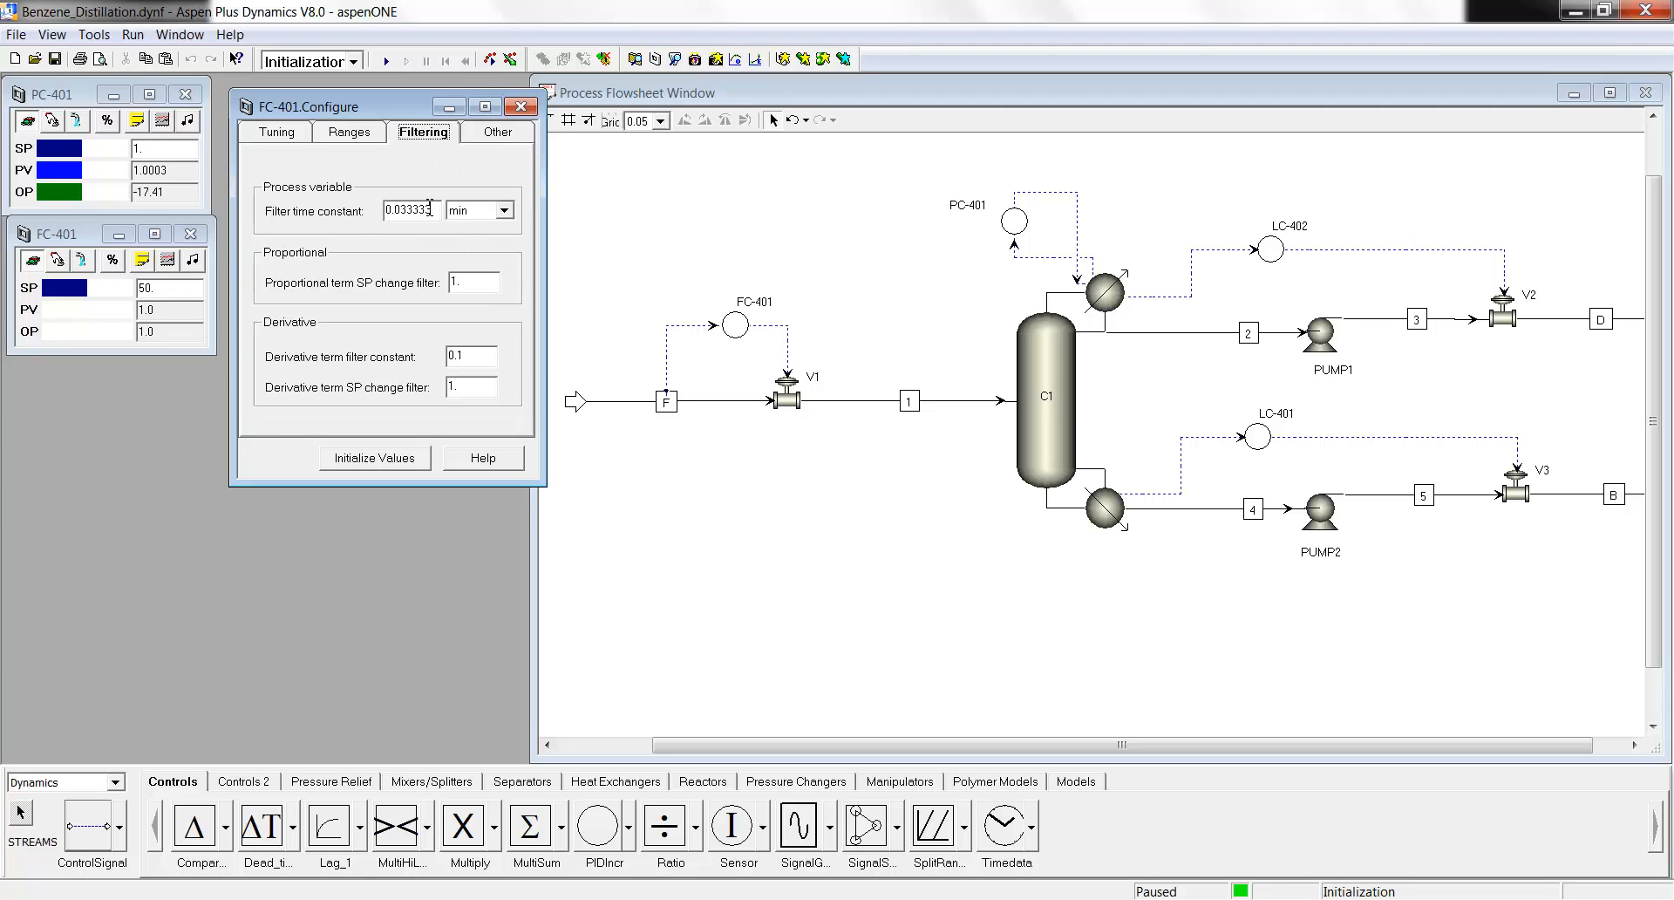
drag(431, 209, 394, 210)
click(290, 138)
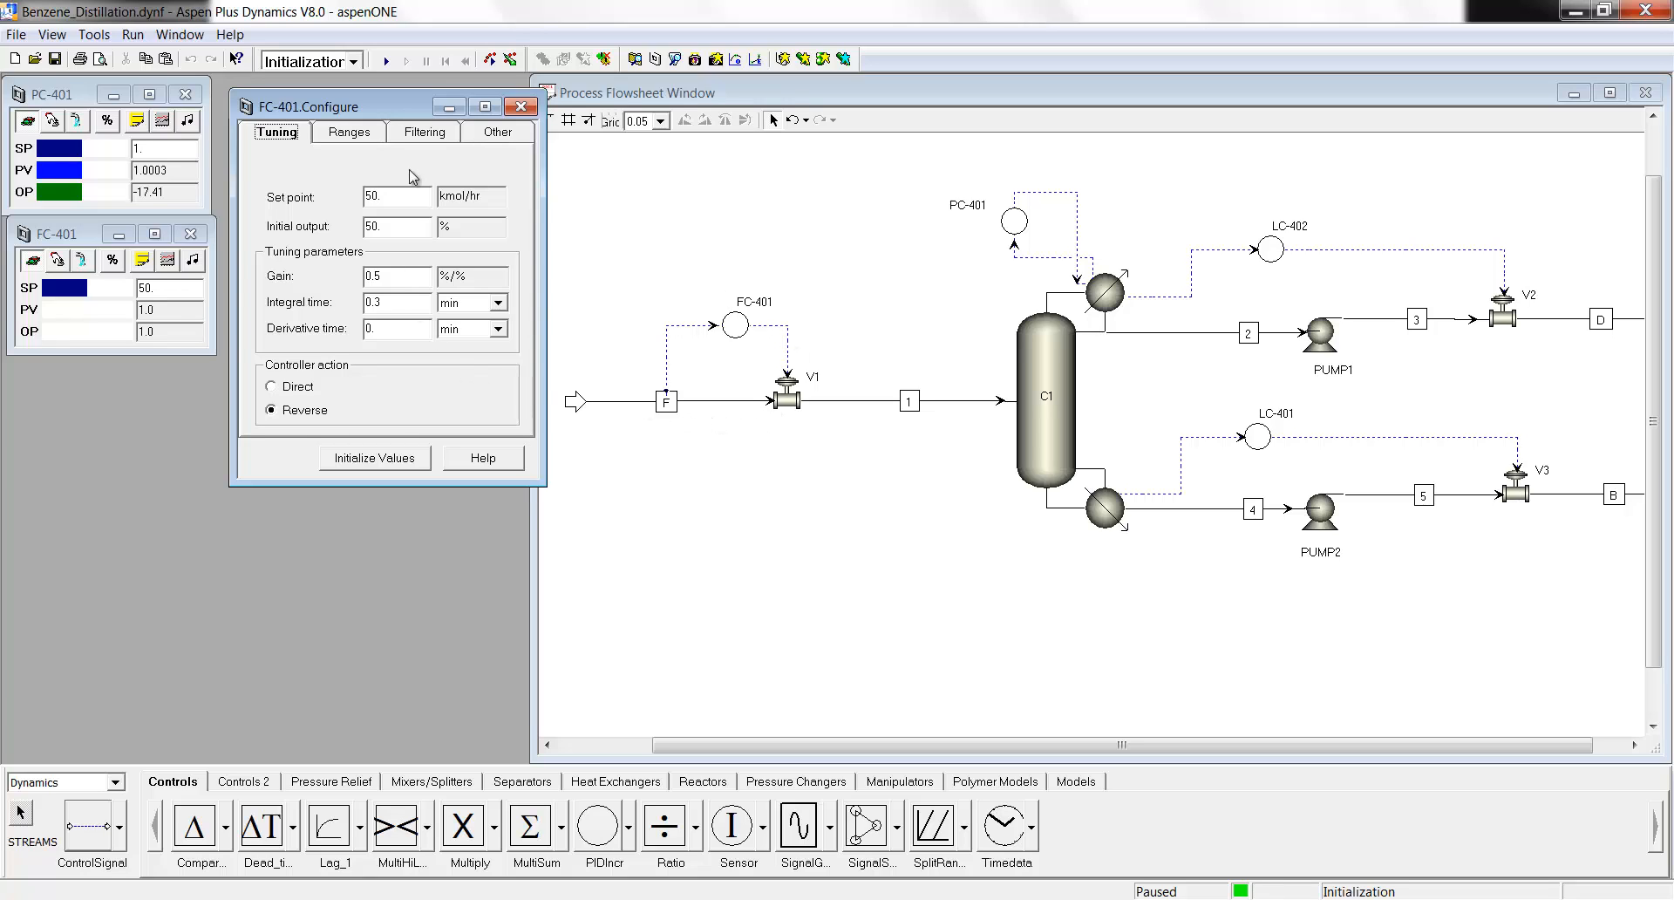
click(397, 461)
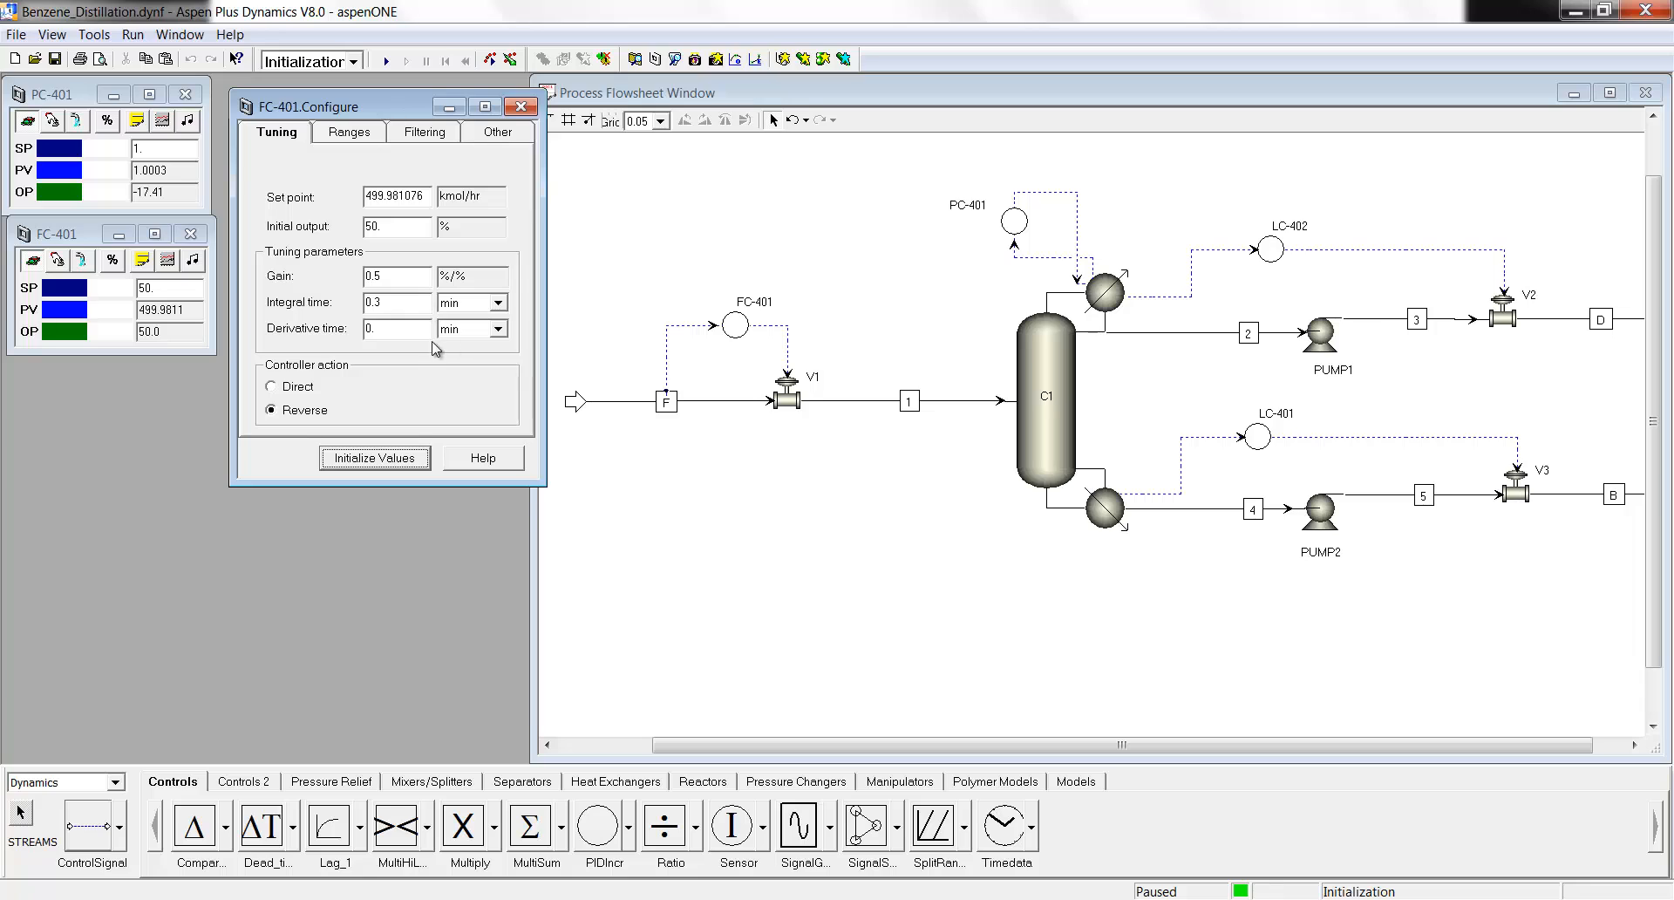
click(520, 108)
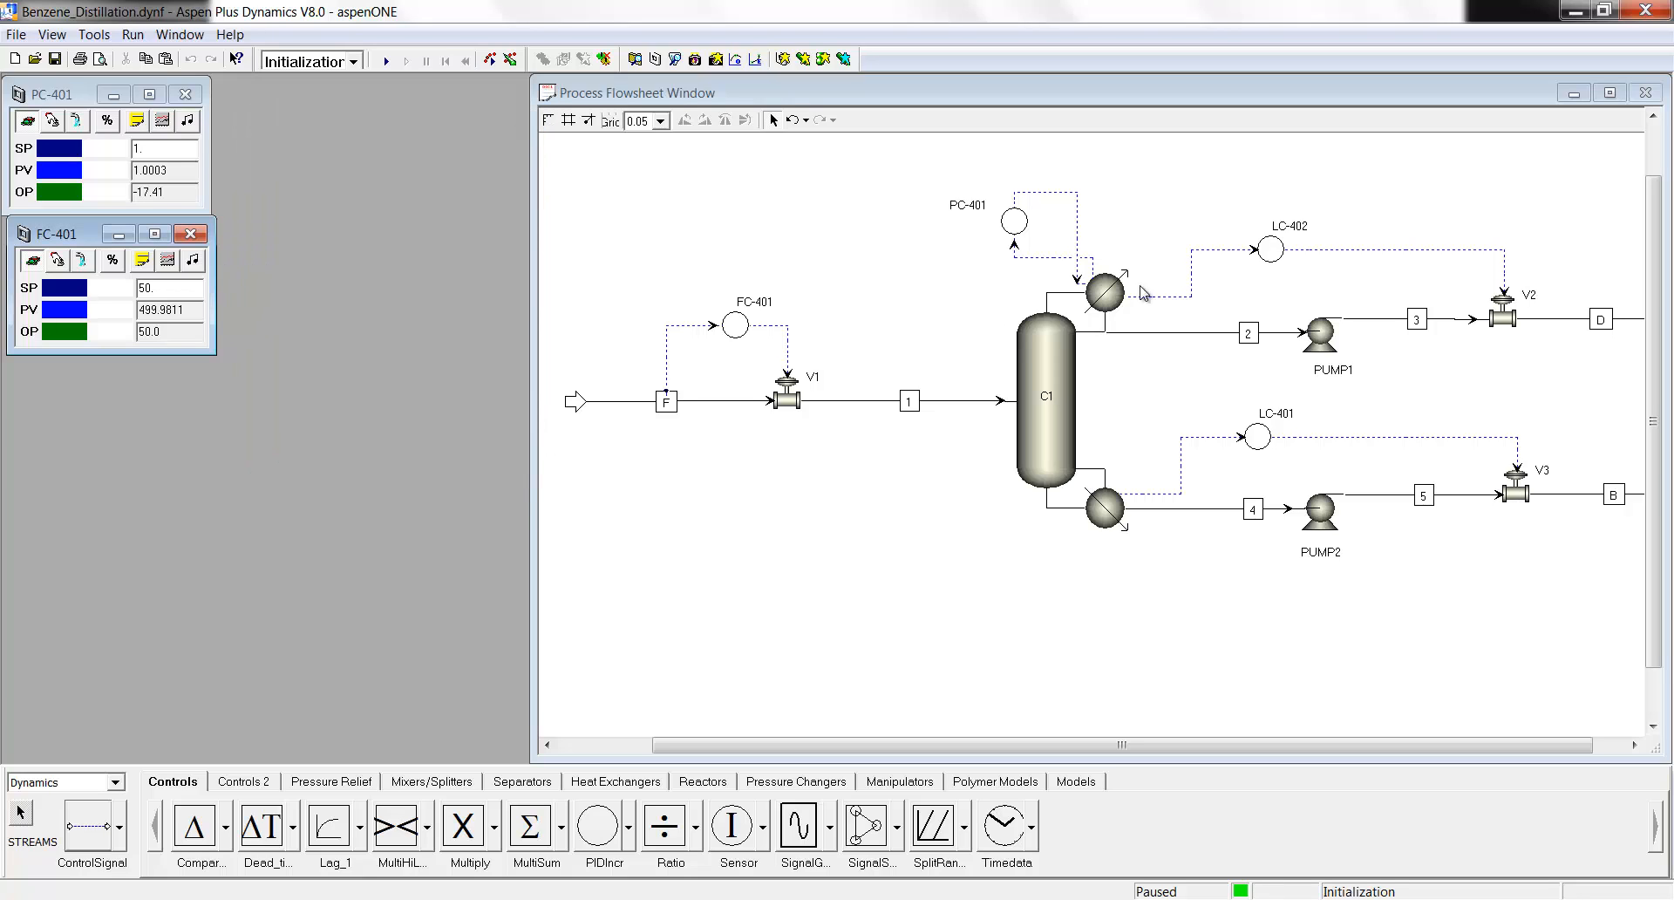
Place the LC-401 faceplate directly below the FC-401 faceplate and open LC-401's configuration form beside them.
double_click(1256, 437)
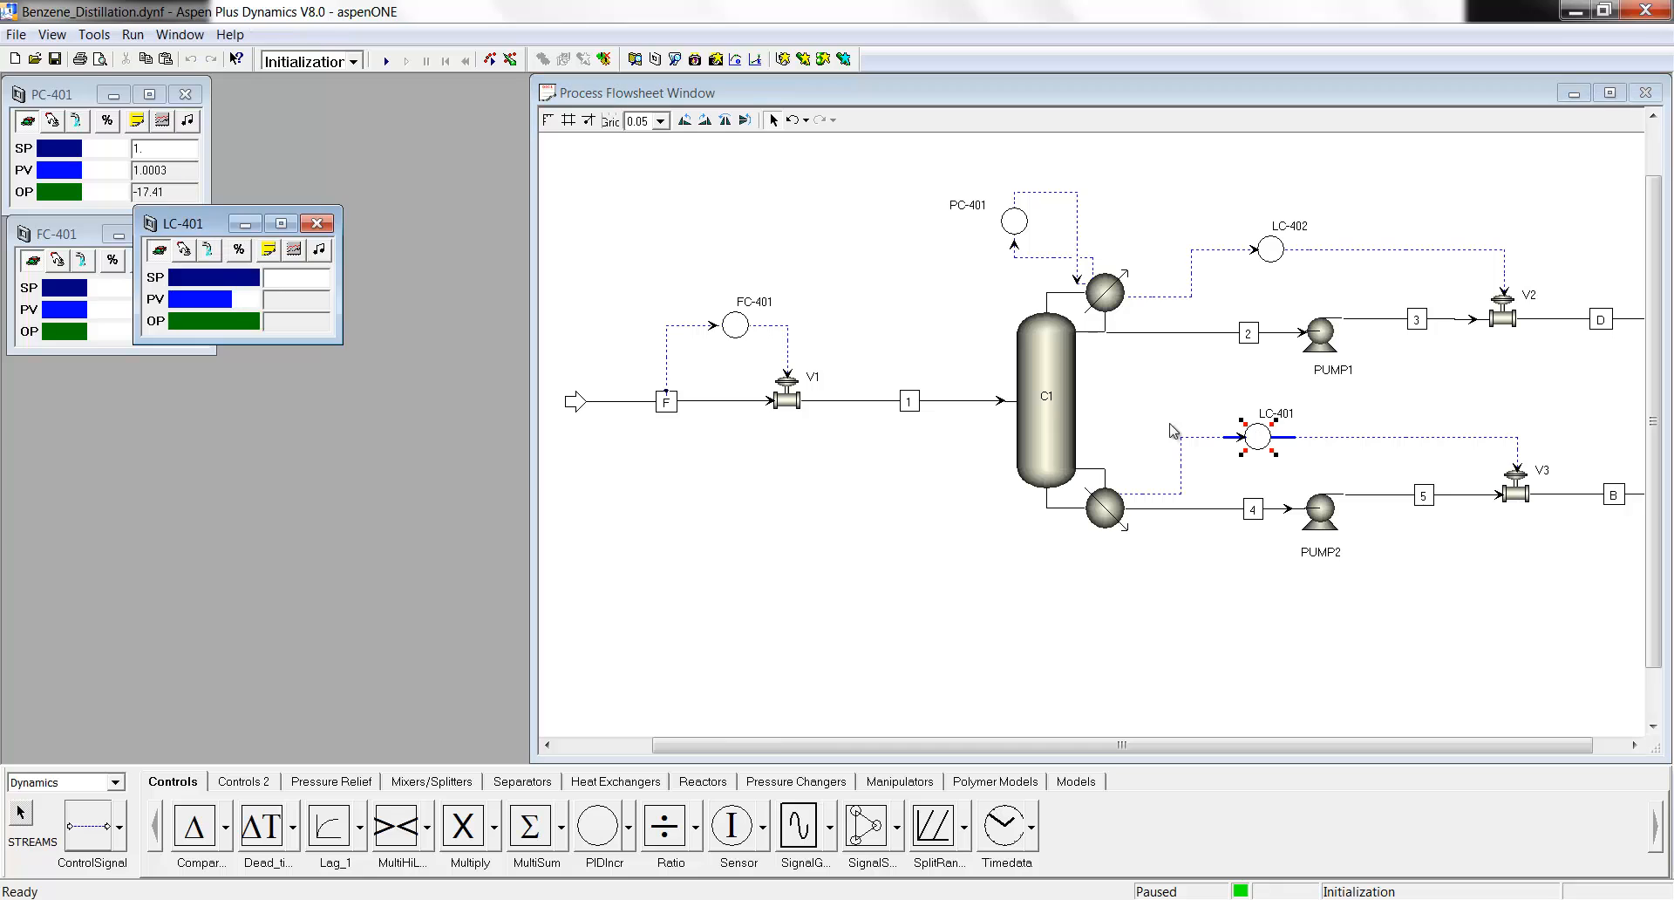
drag(174, 221, 51, 370)
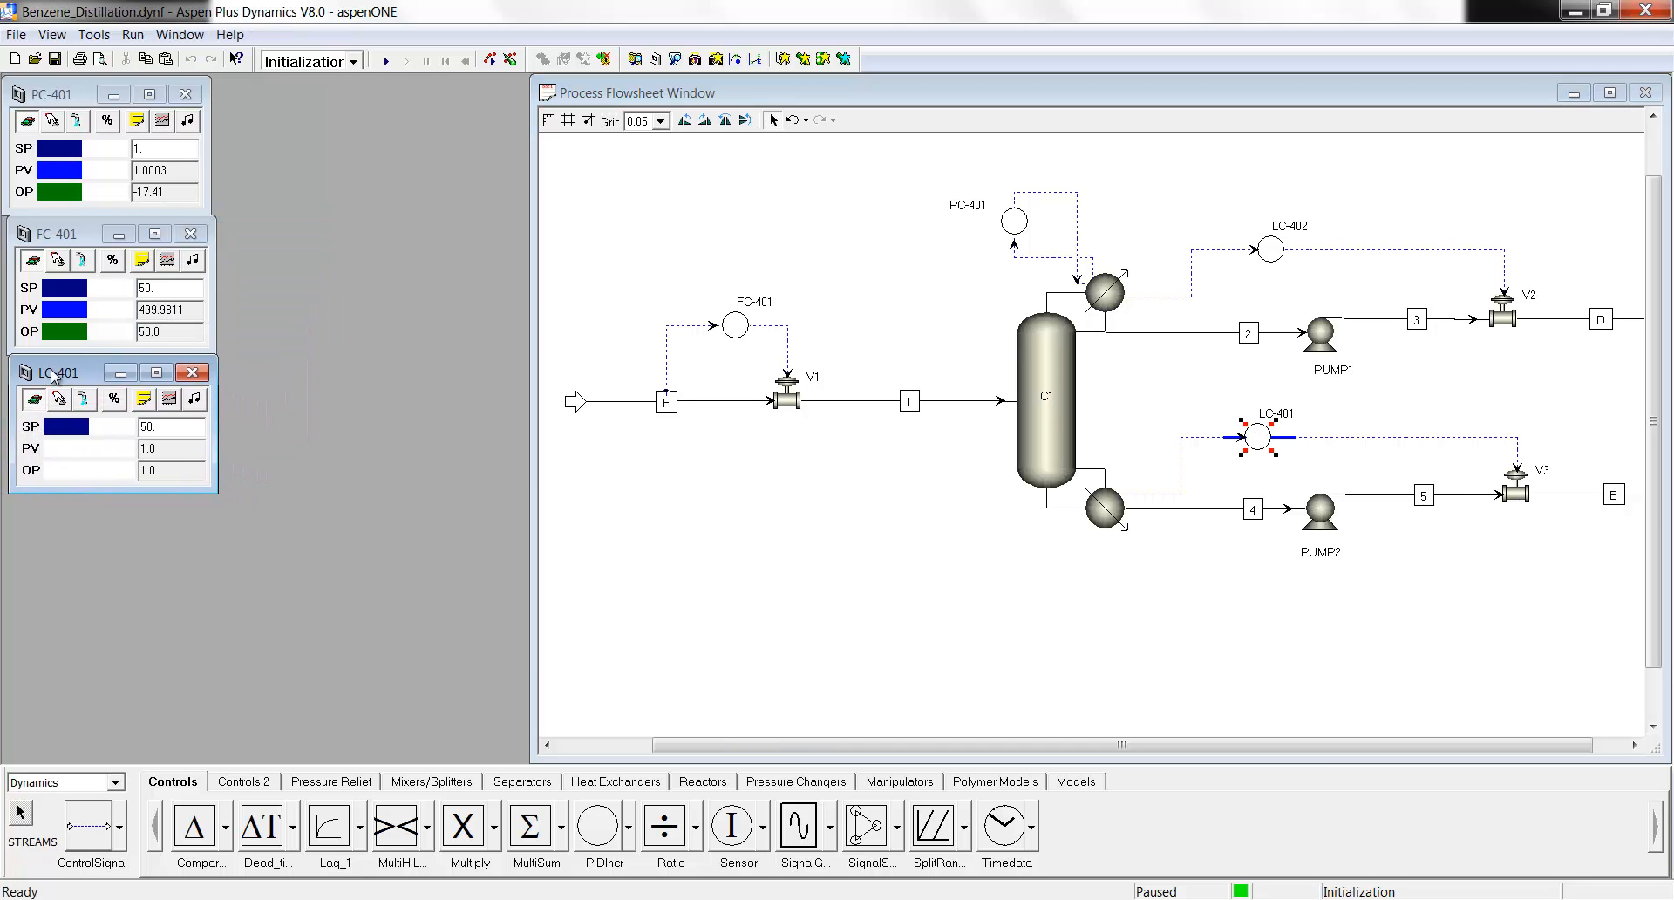
click(144, 400)
drag(318, 251, 516, 170)
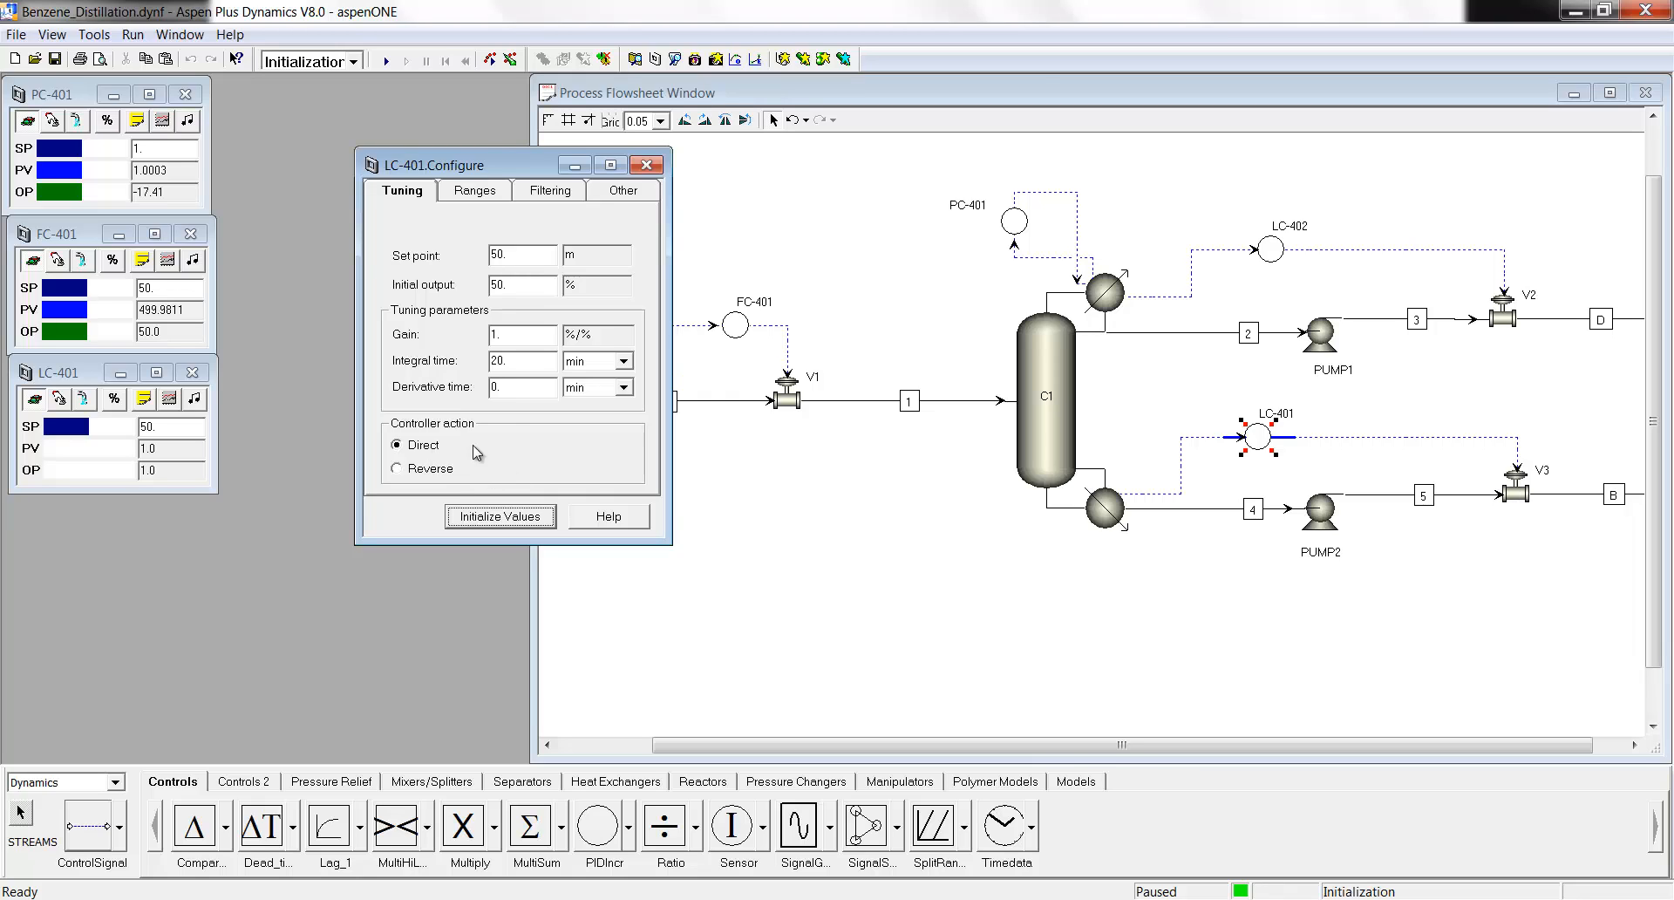
Set LC-401's gain to 2 and integral time to 9999 min, and initialize its values, closing the configuration form.
double_click(530, 340)
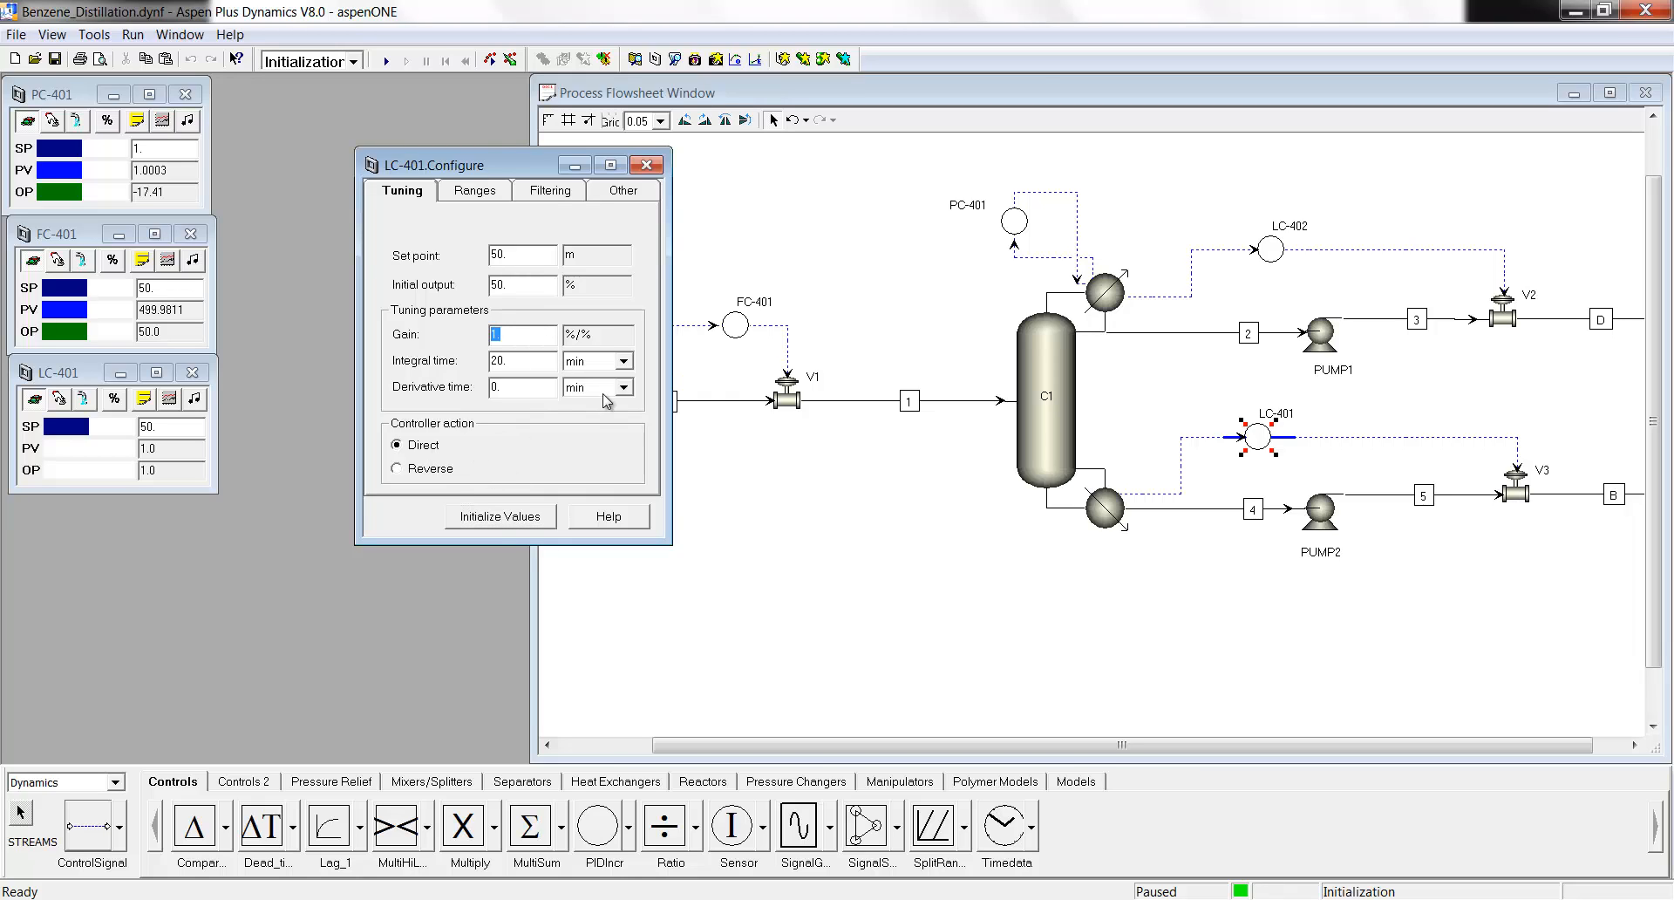
text(2)
text(9999)
click(500, 518)
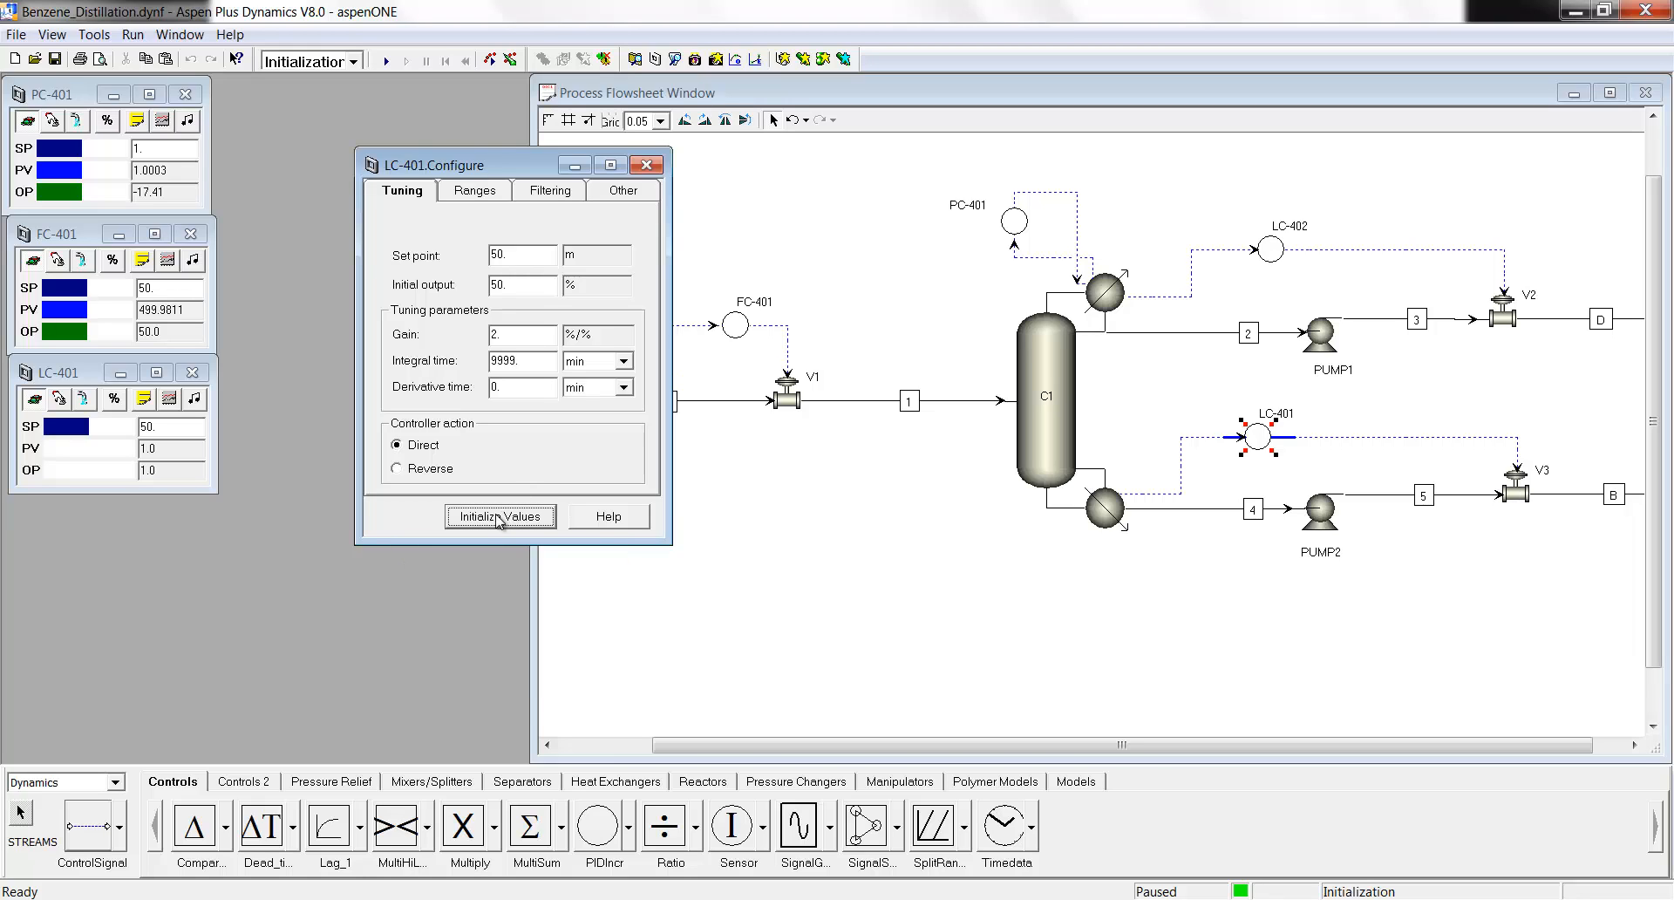
click(503, 522)
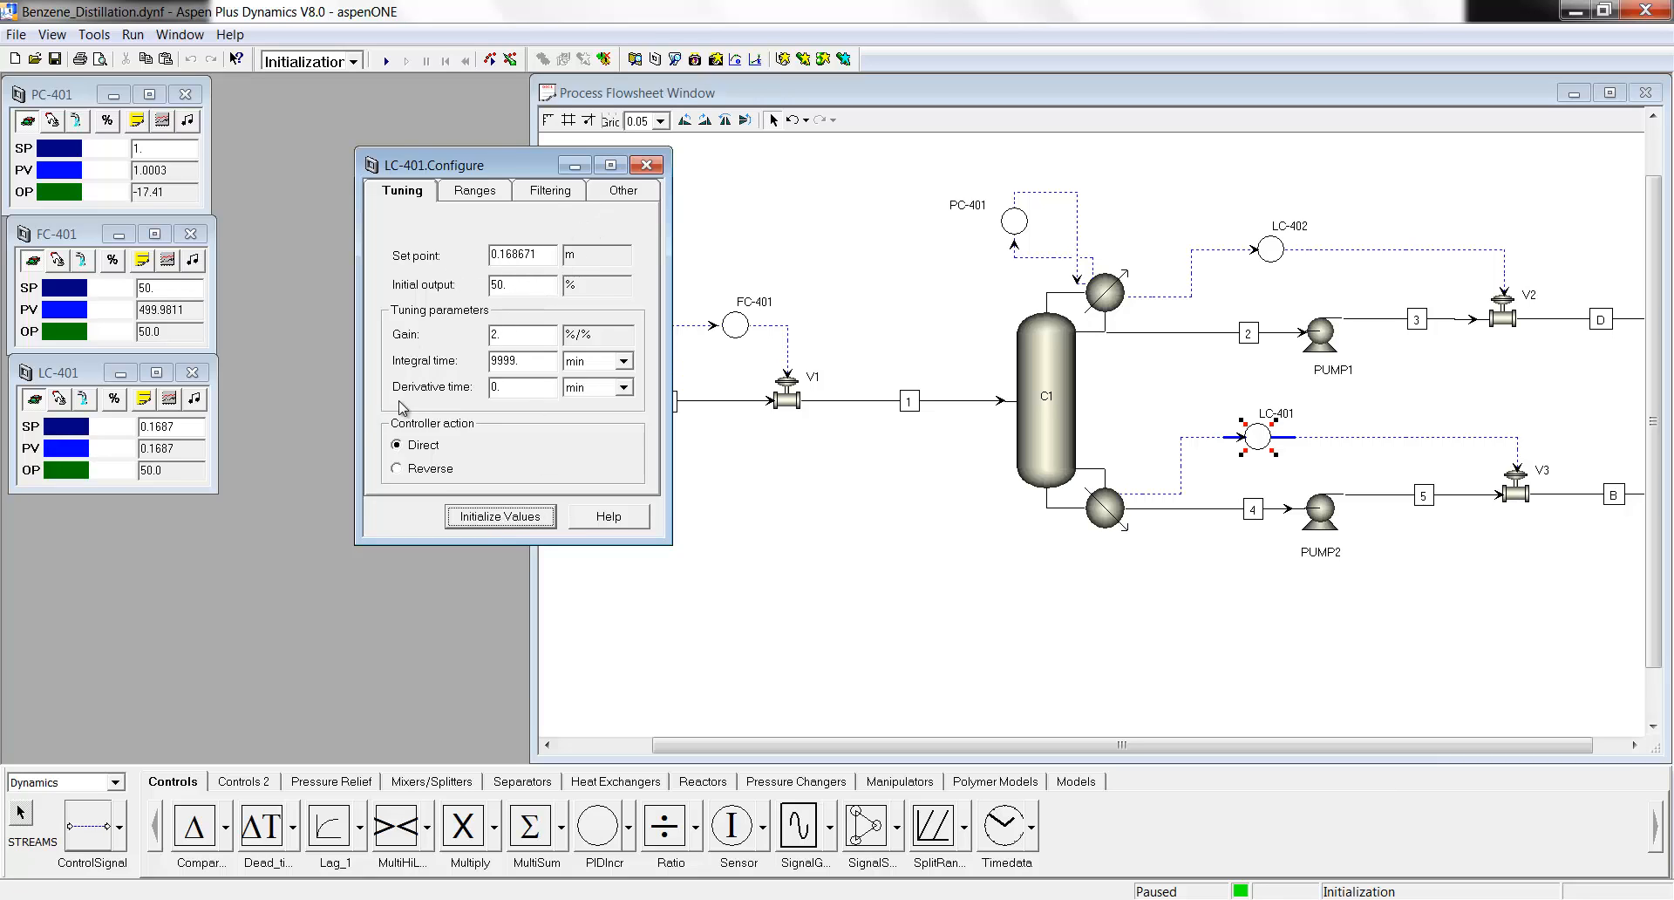
click(647, 171)
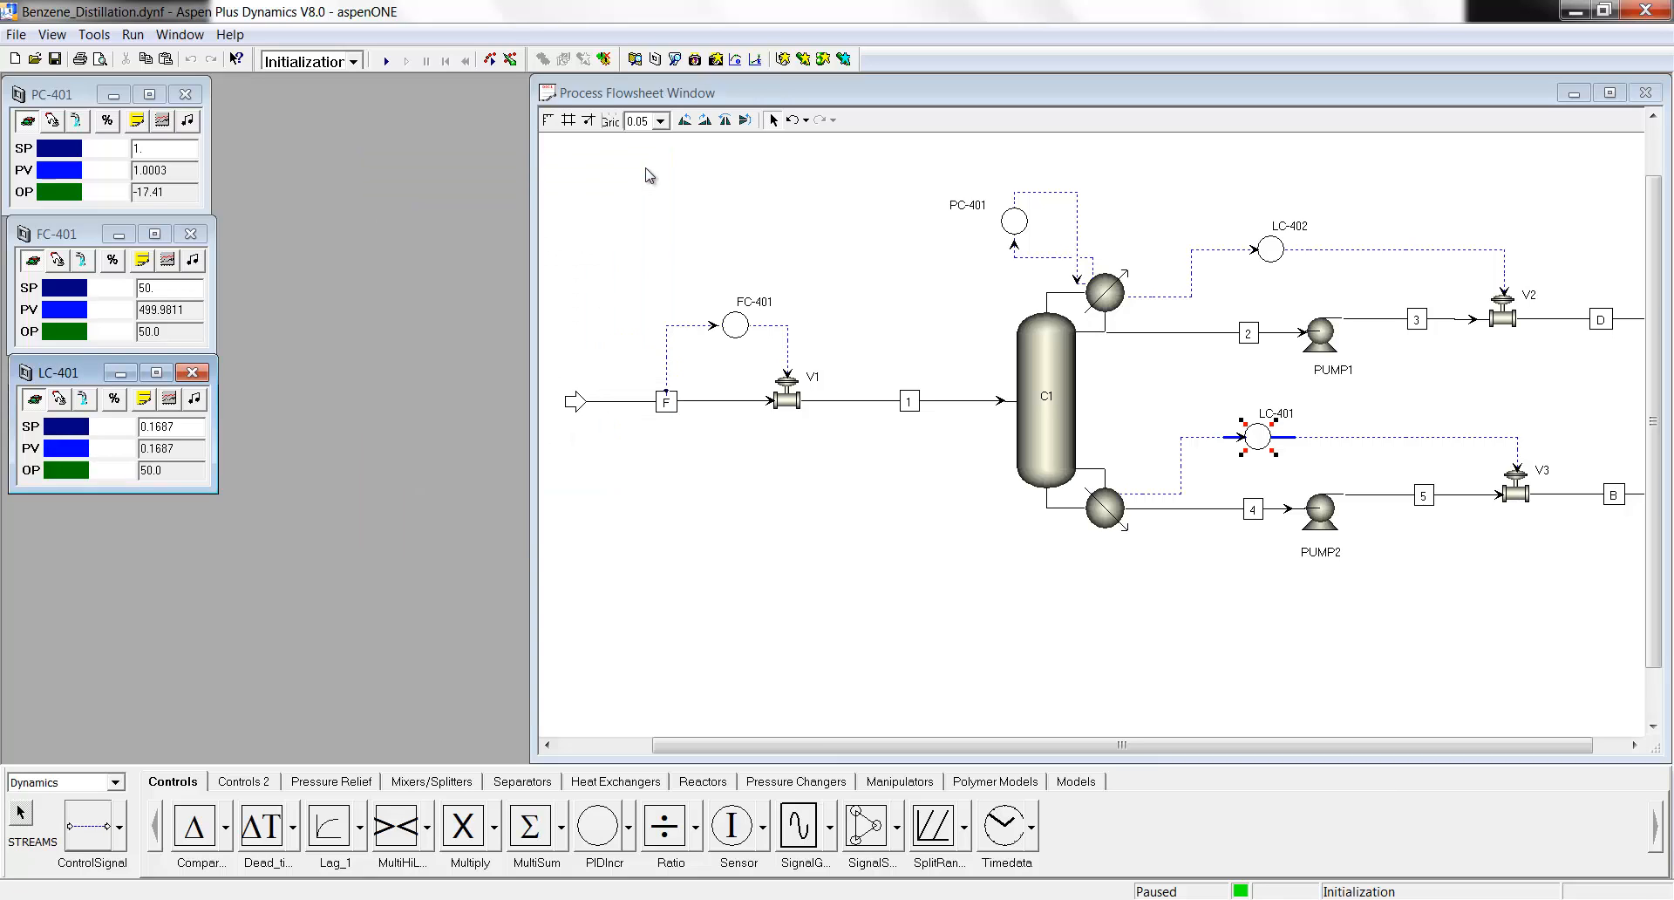
Place the LC-402 faceplate directly below the LC-401 faceplate and open LC-402's configuration form.
double_click(1273, 252)
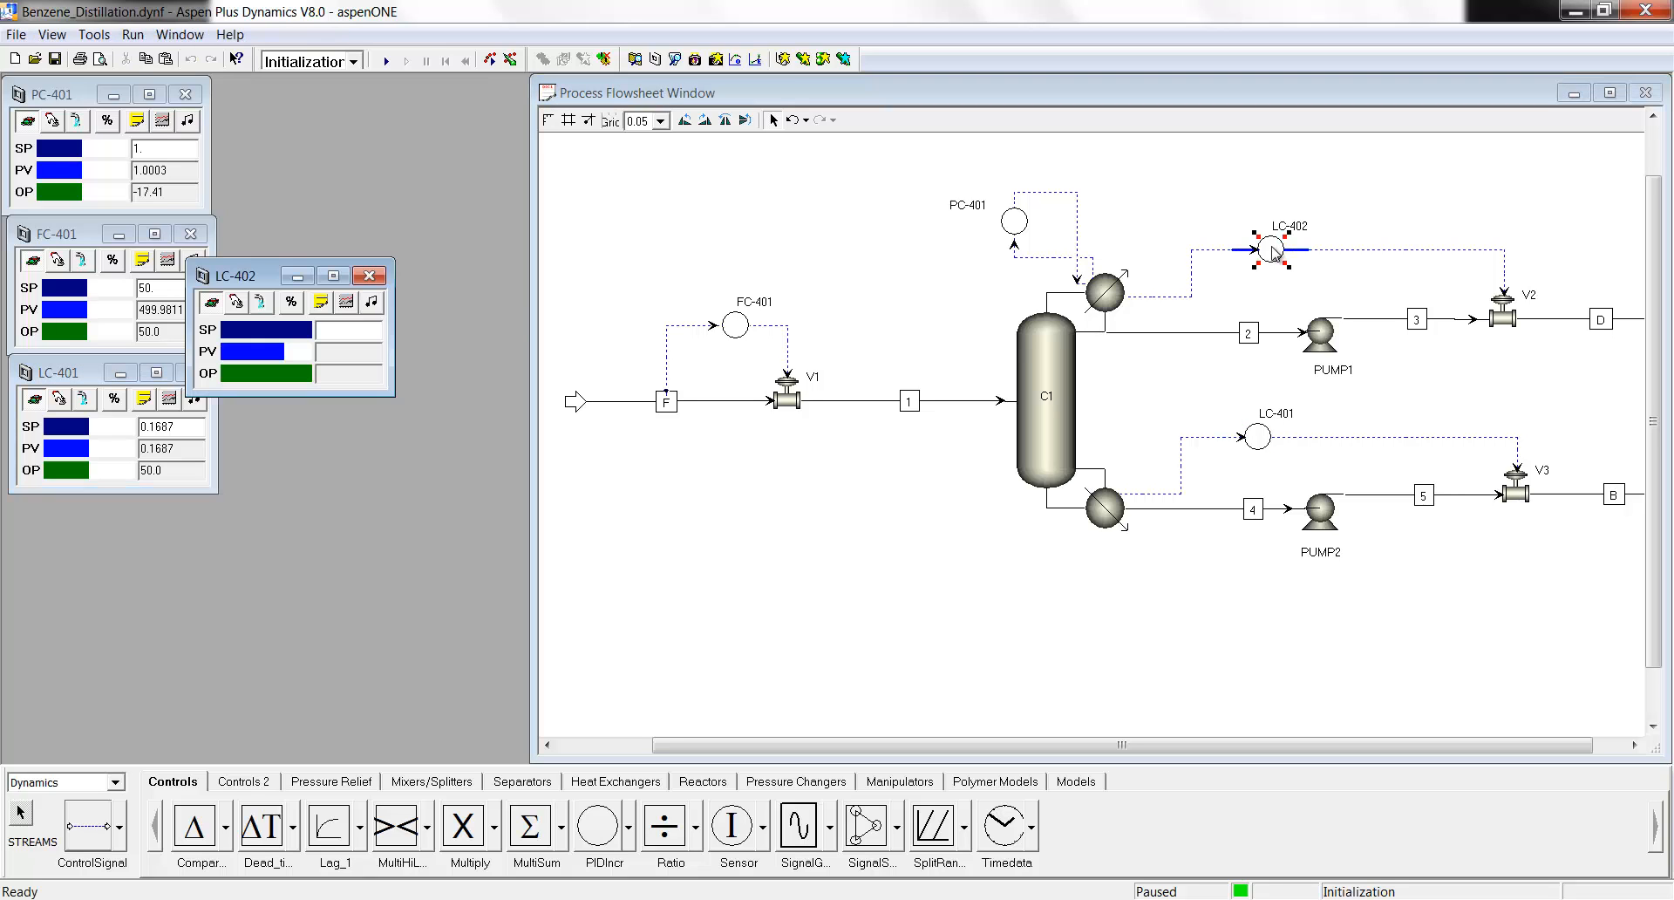
drag(237, 279, 59, 521)
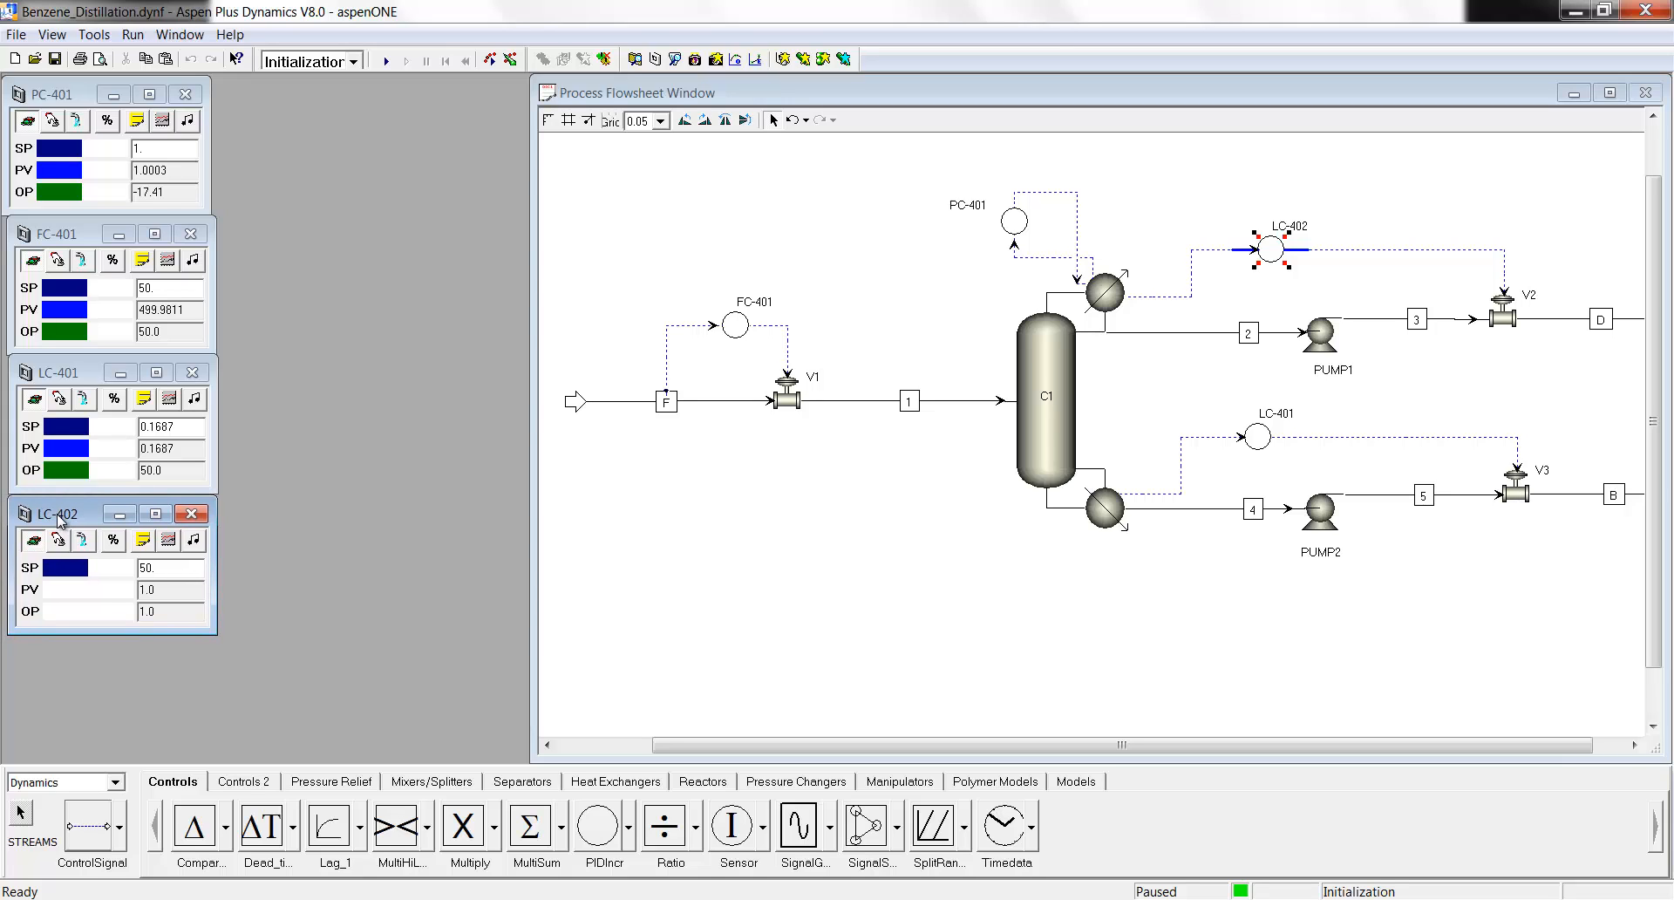
click(142, 546)
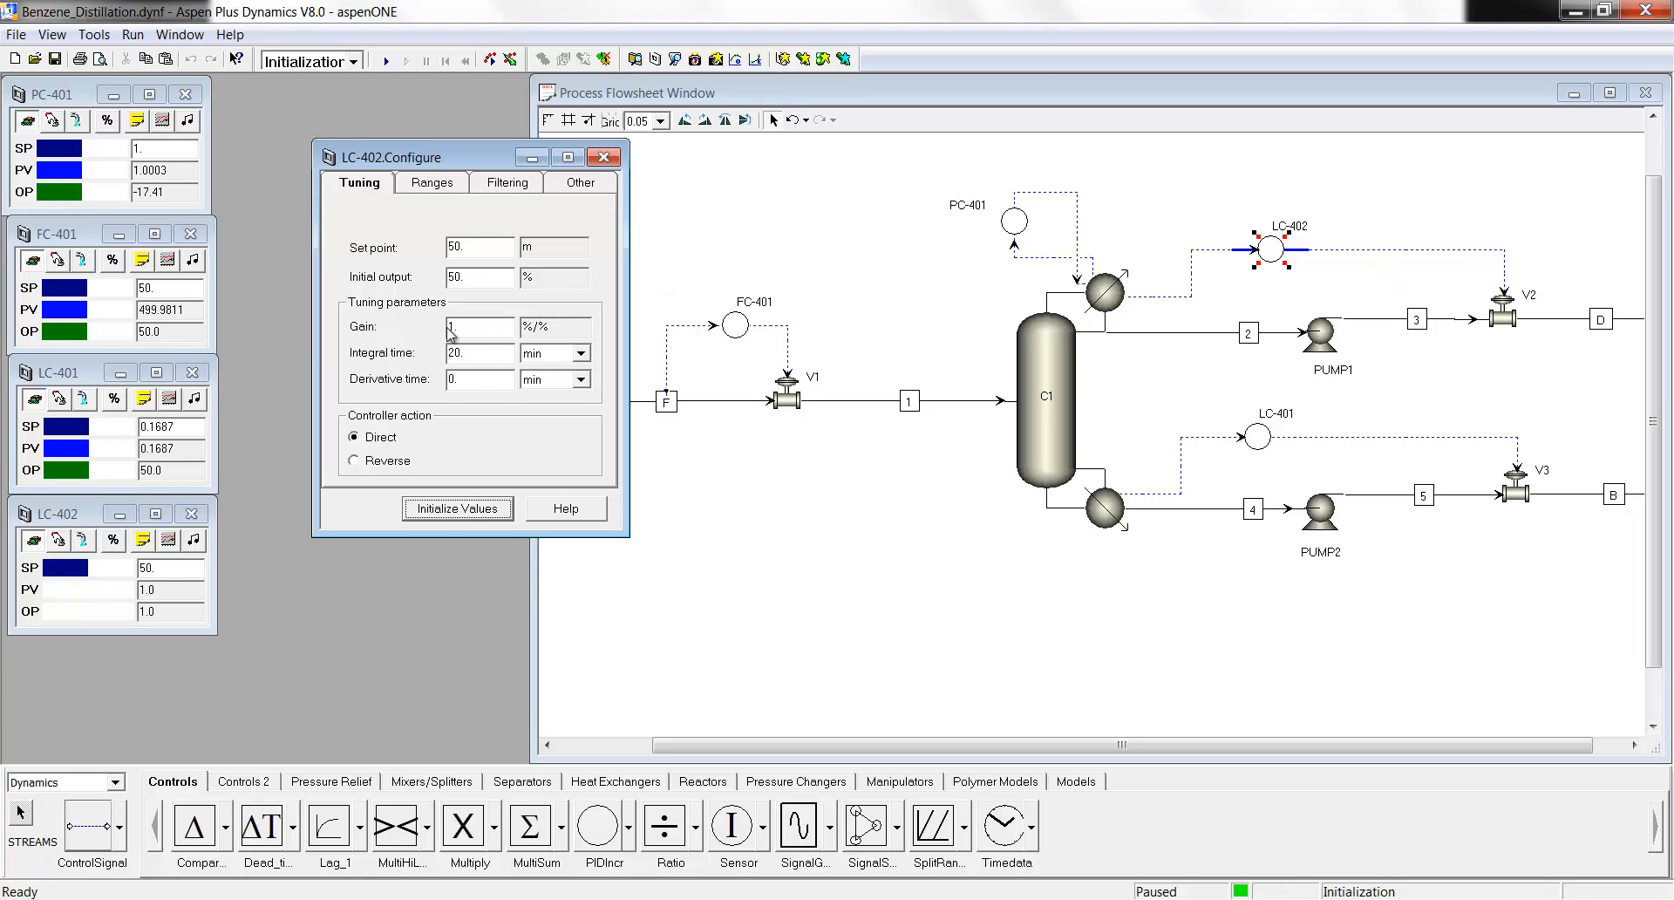
Set LC-402's gain to 2 and integral time to 9999 min, and initialize its values, closing the configuration form.
click(474, 327)
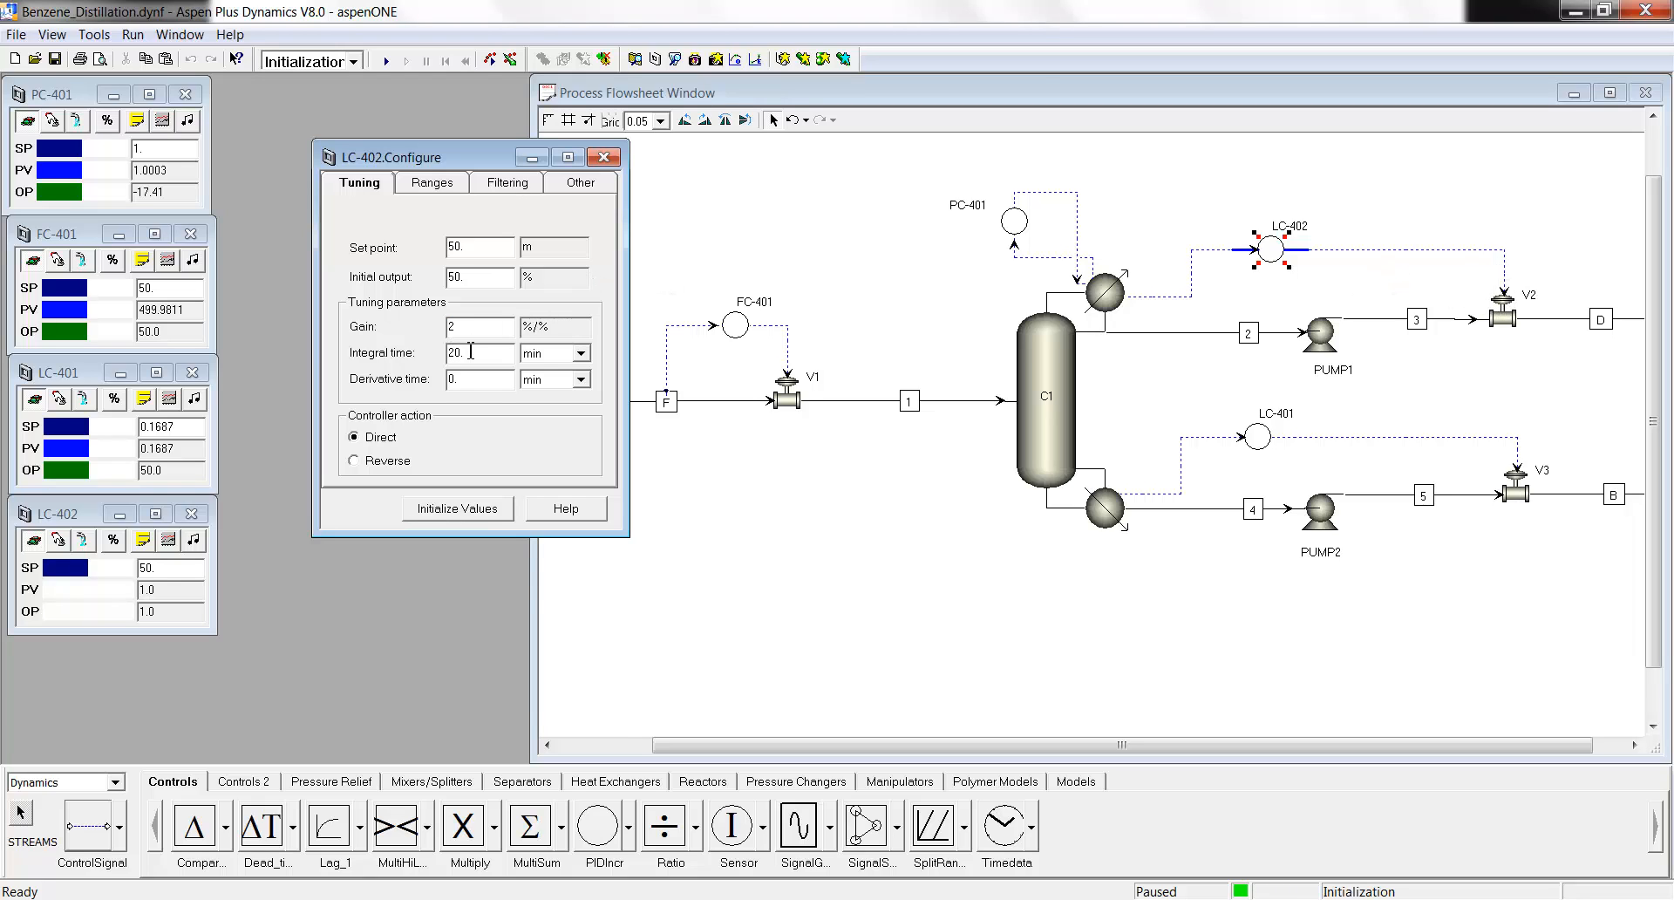
text(2)
key(Tab)
text(9999)
click(457, 512)
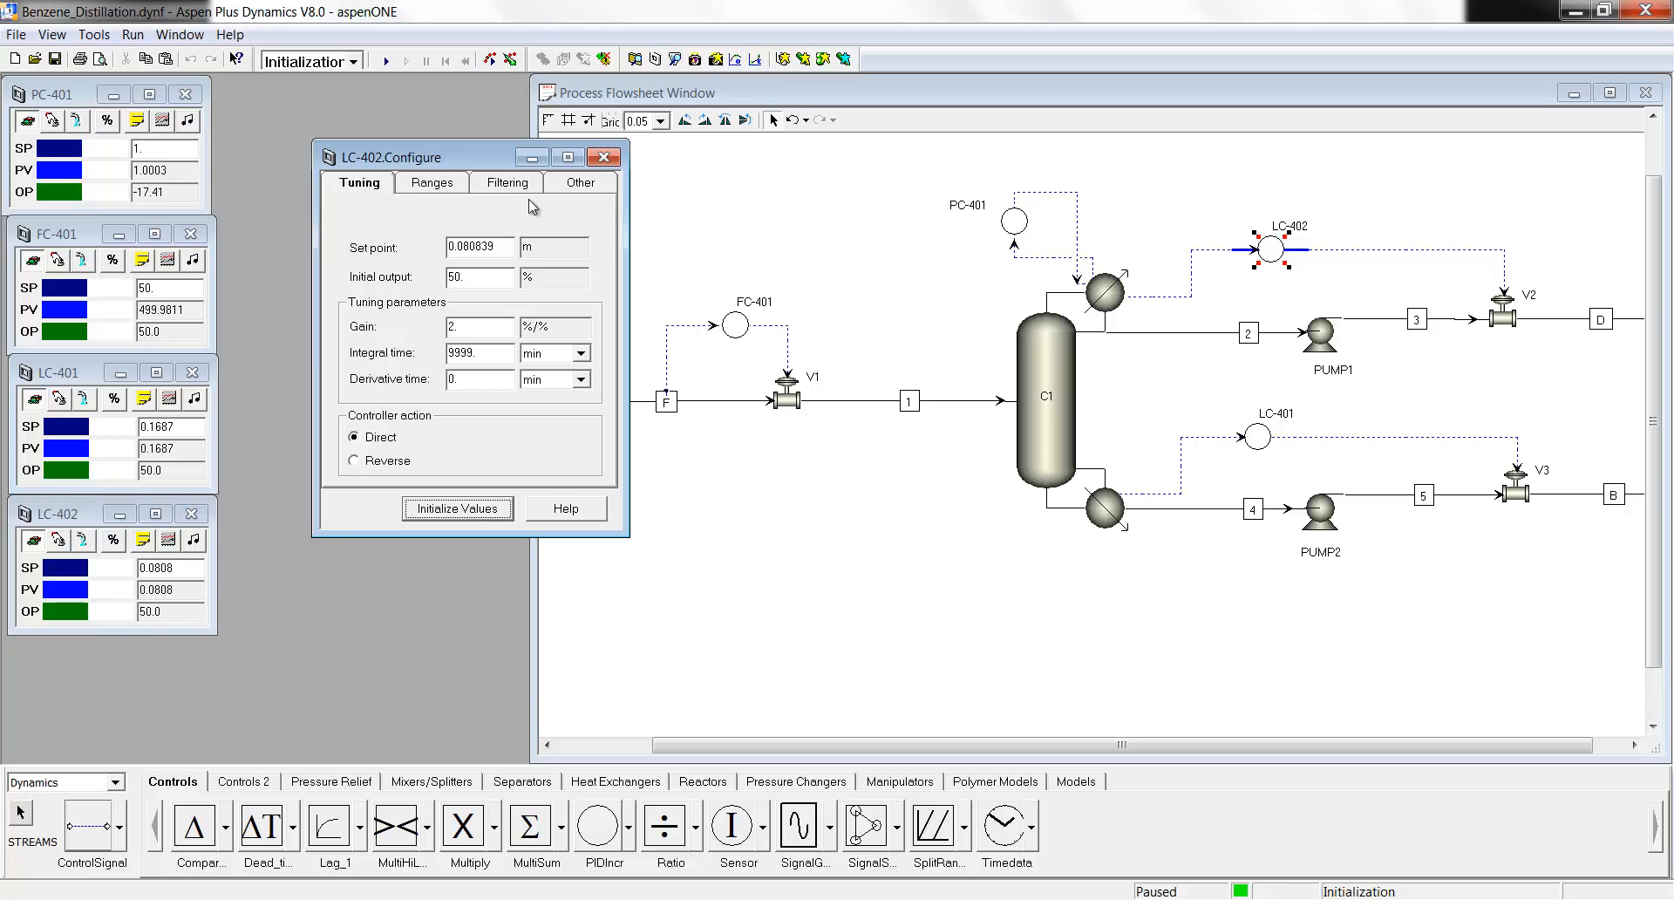
click(604, 157)
click(719, 237)
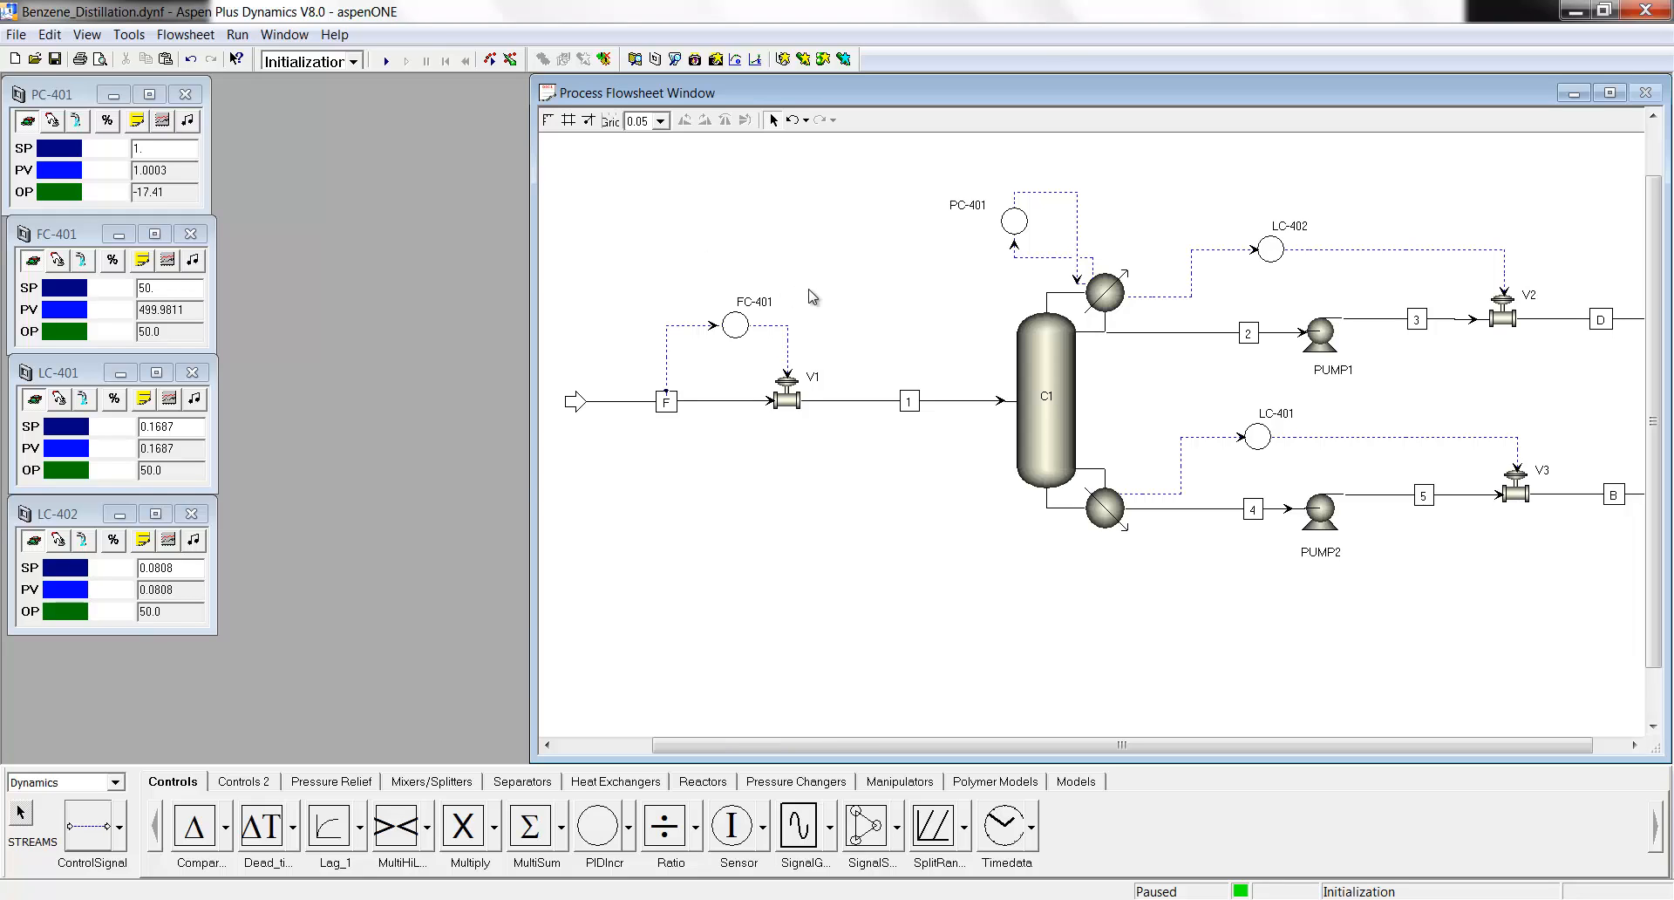
Run the simulation in Initialization mode and slightly widen the flowsheet window toward the controller faceplates.
click(382, 63)
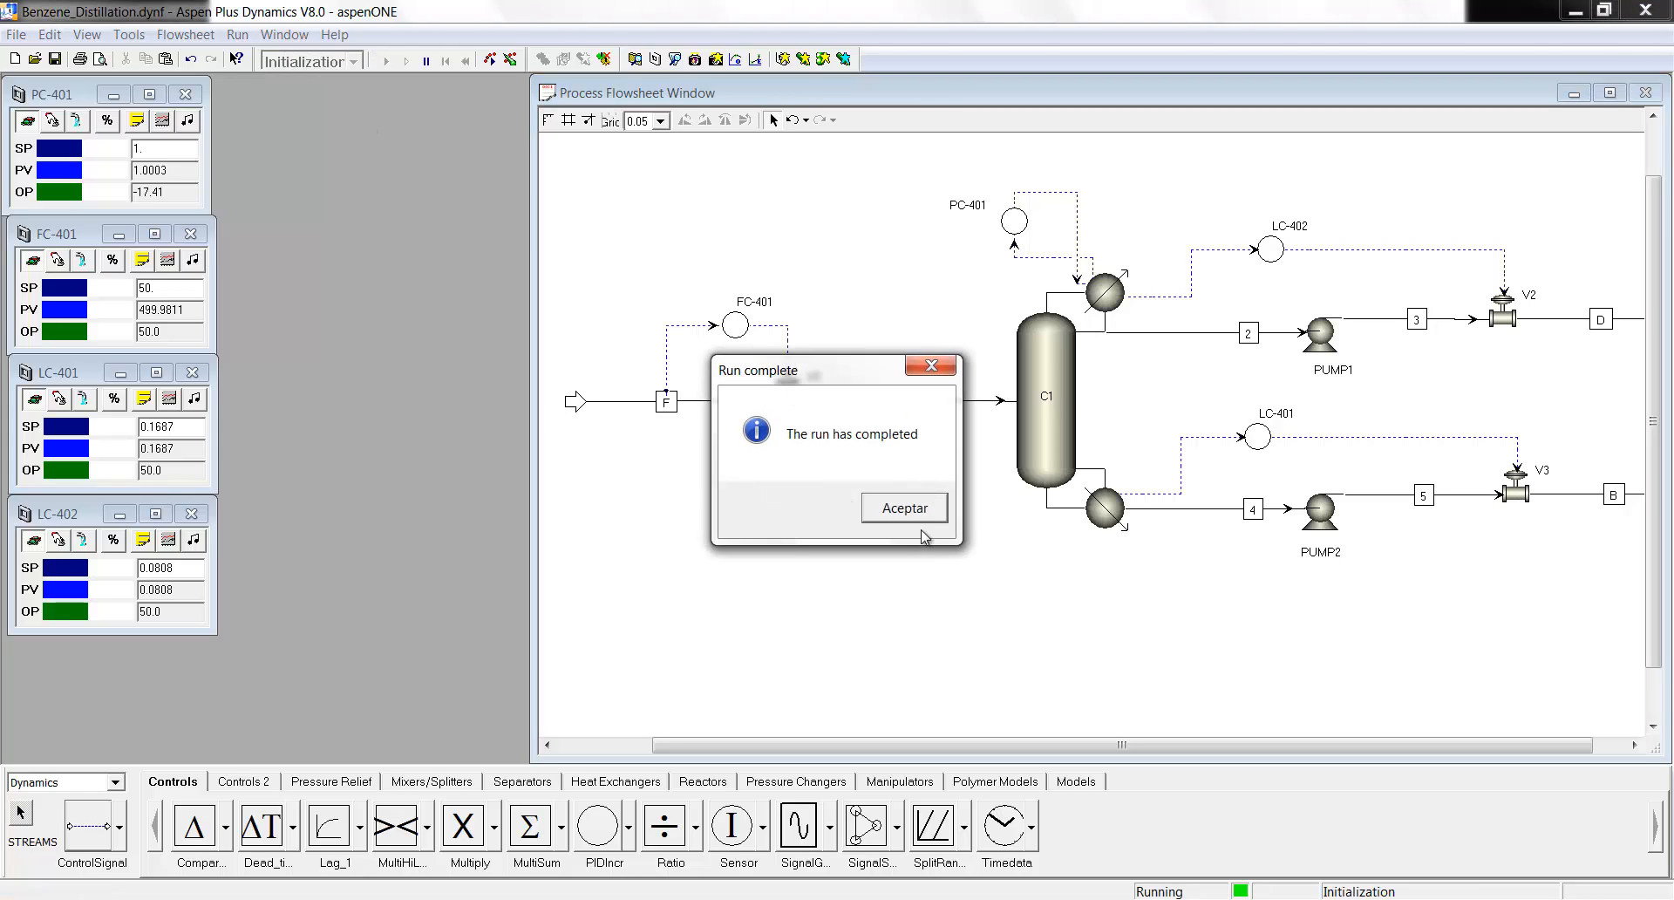
click(907, 510)
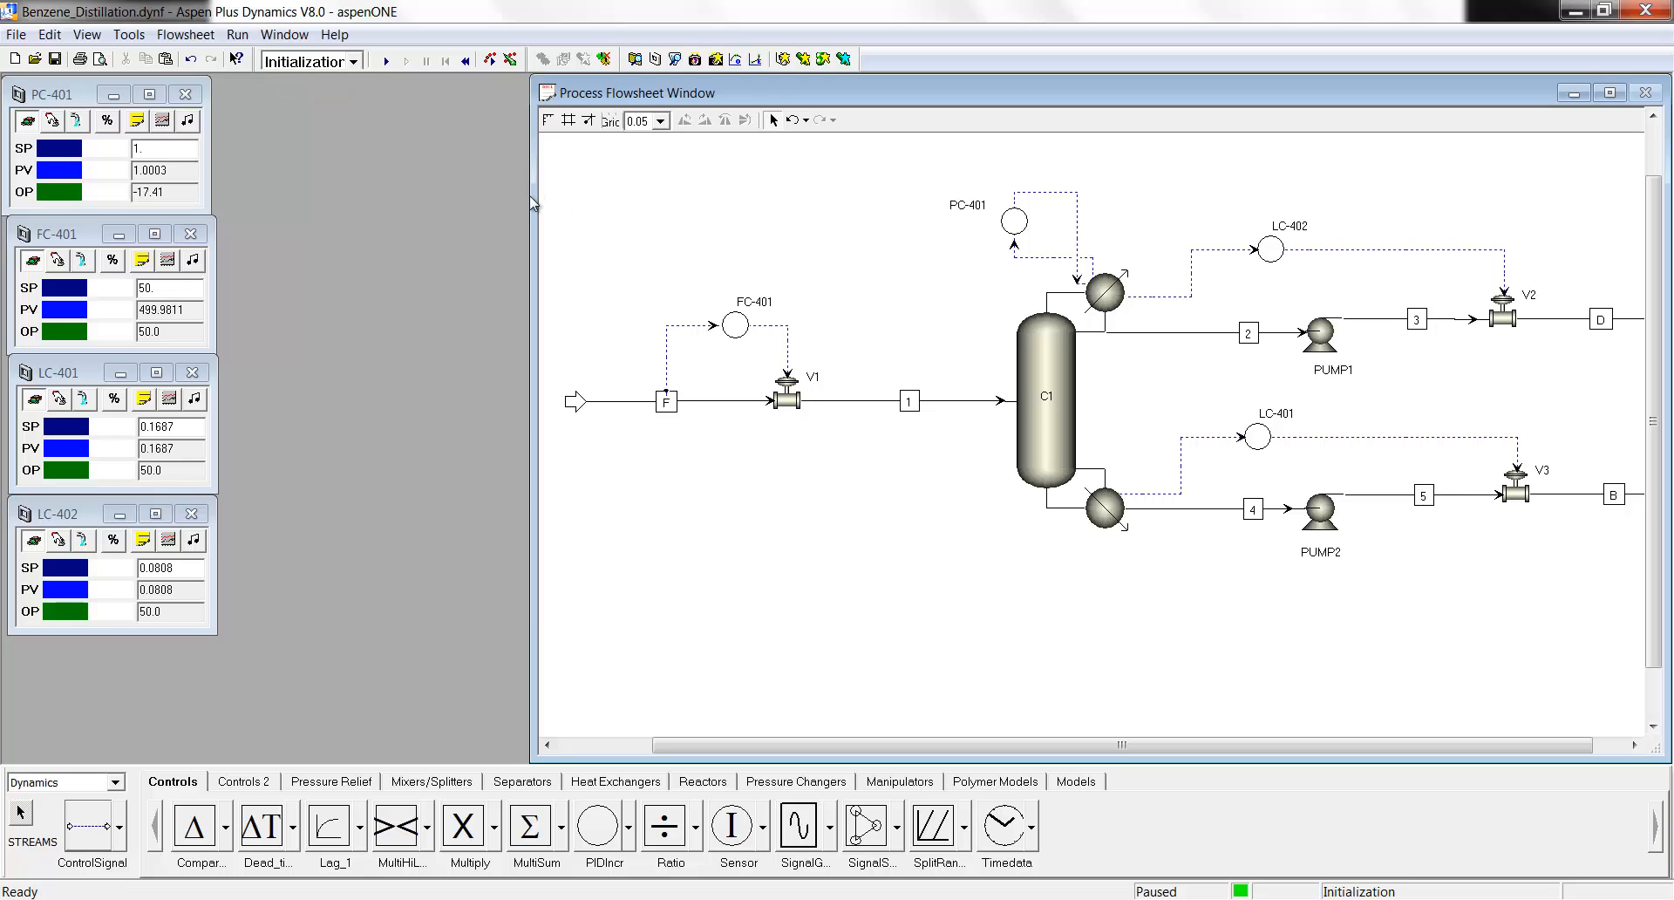
drag(530, 193, 519, 193)
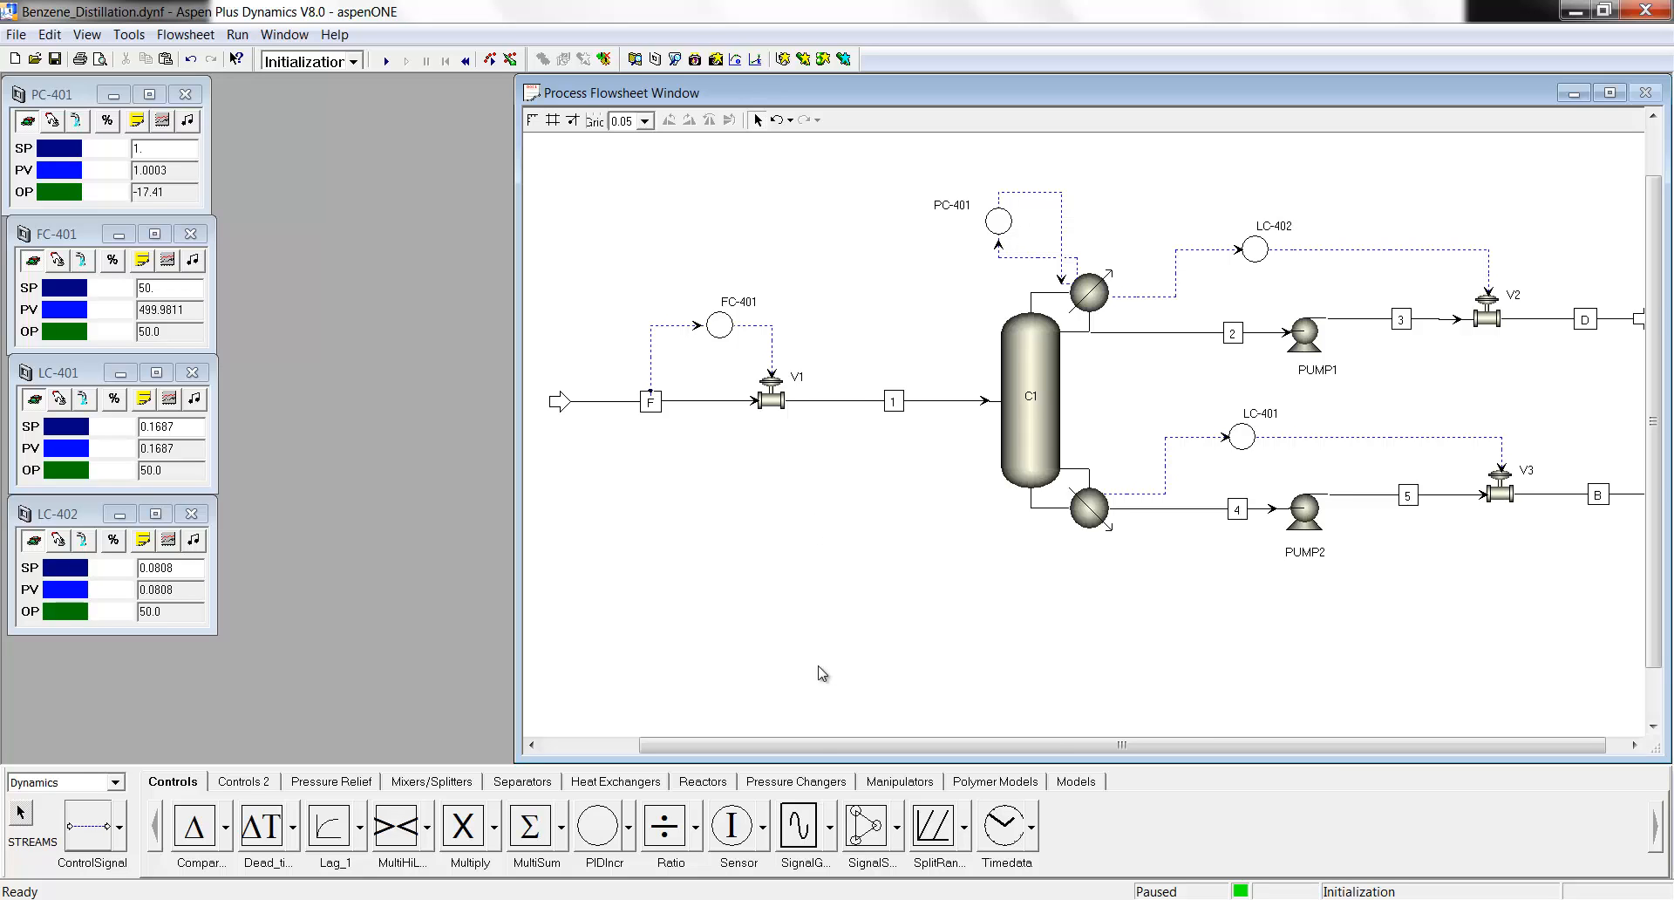
scroll(854, 669, up, 1)
scroll(952, 560, down, 1)
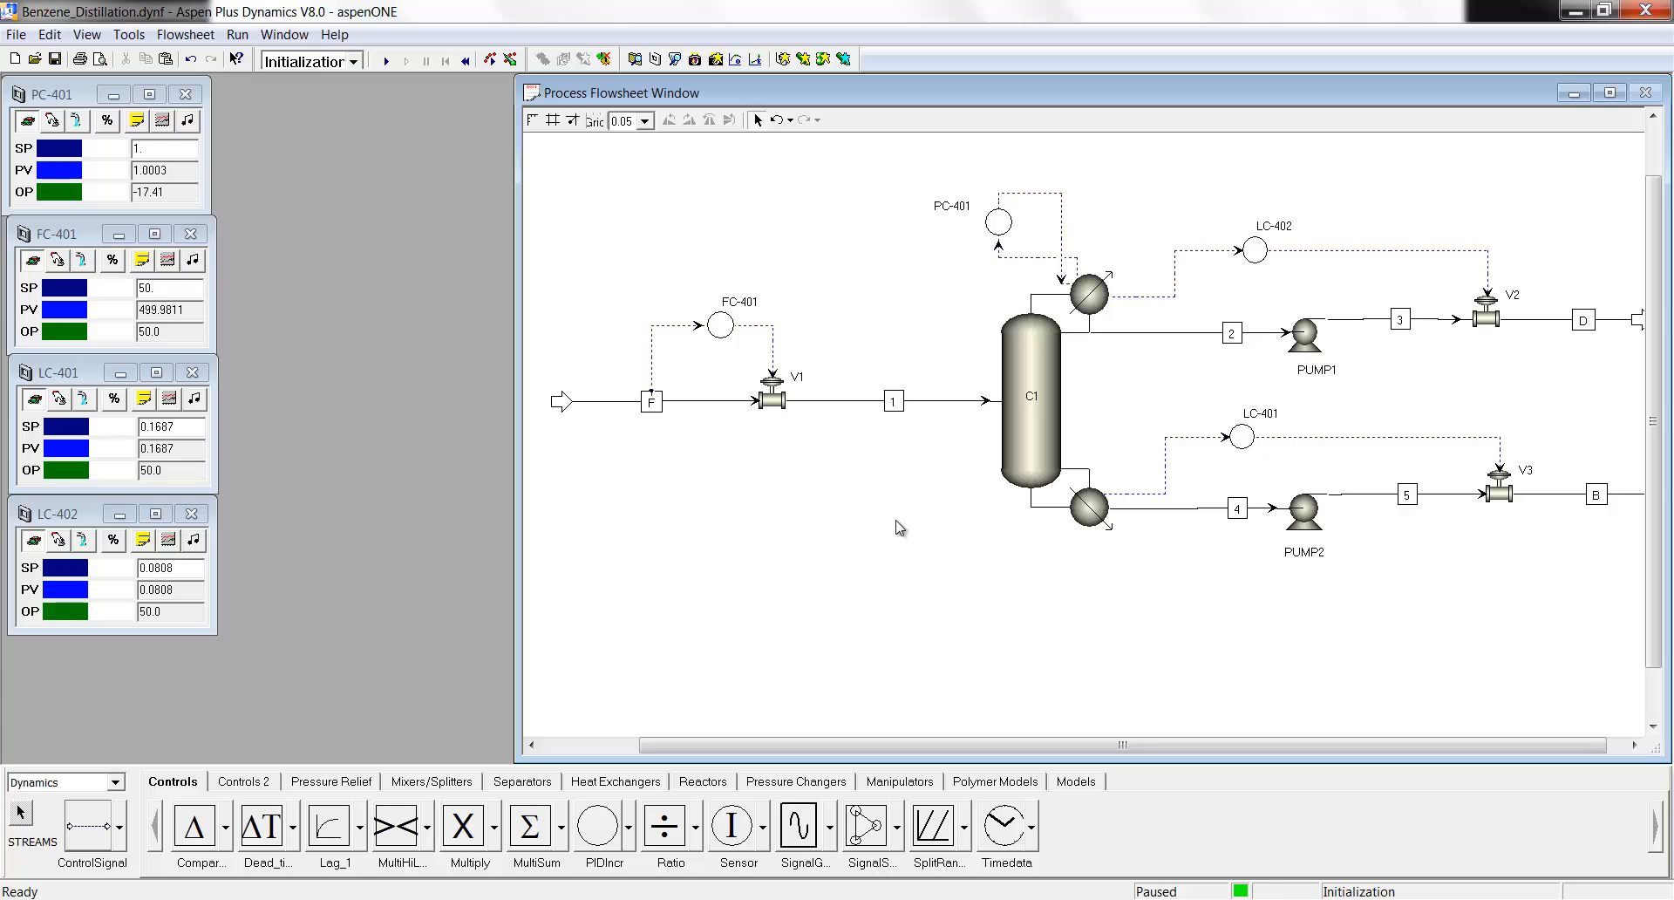
Add a PIDIncr controller below stream 1, beside the lower part of column C1, and rename it TC-401.
click(601, 830)
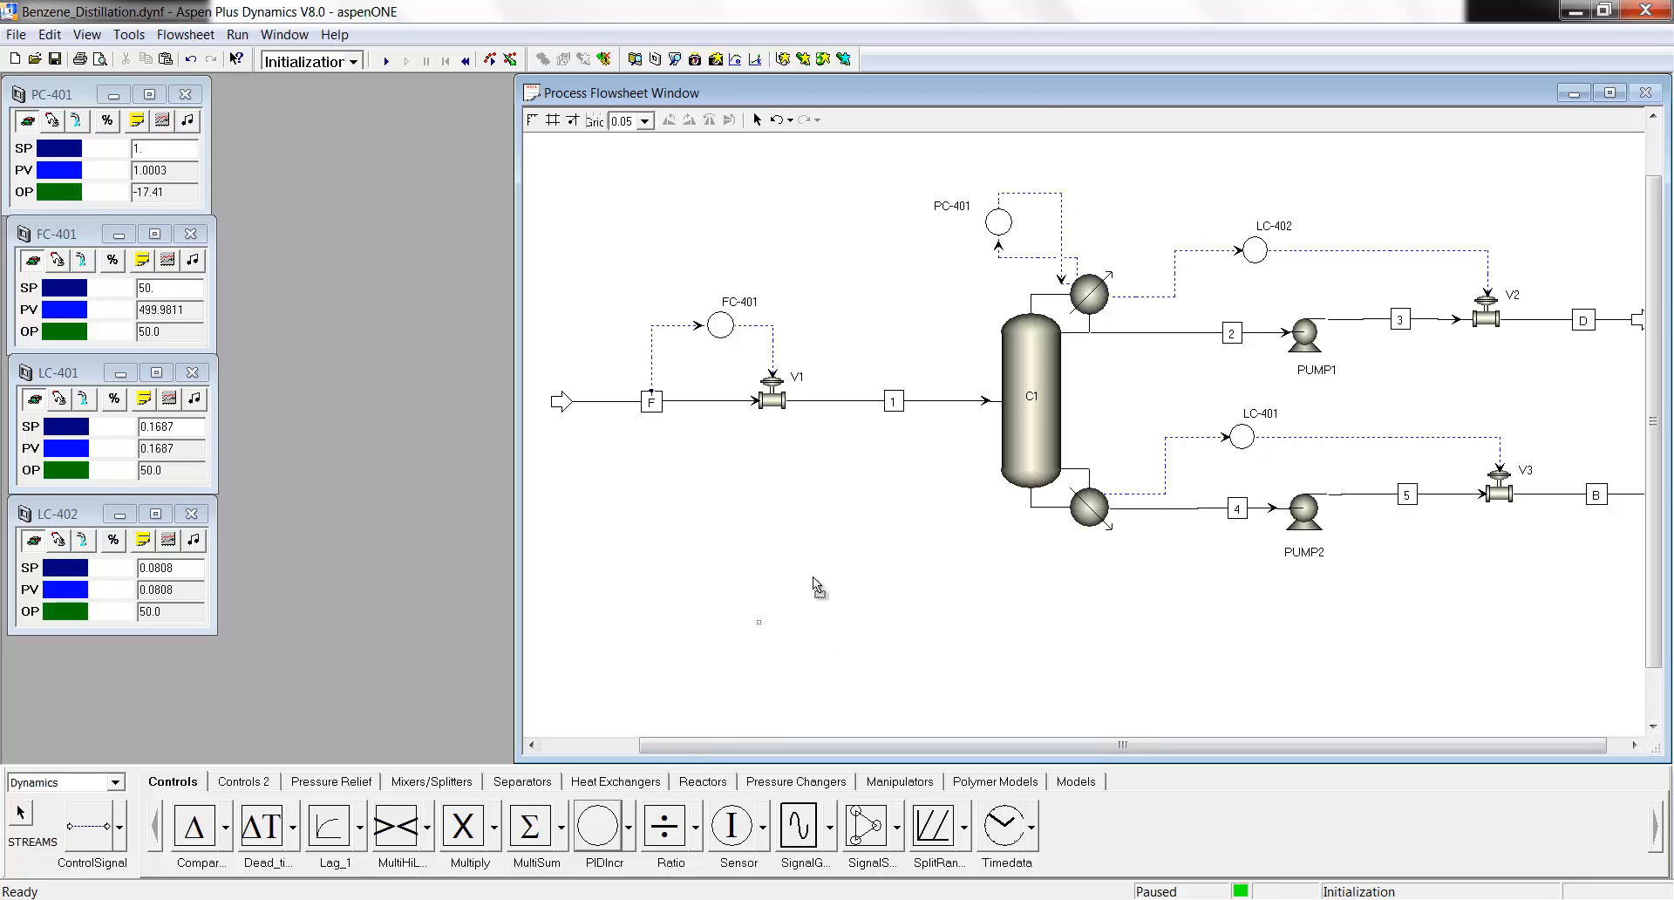
click(916, 495)
right_click(971, 579)
right_click(913, 498)
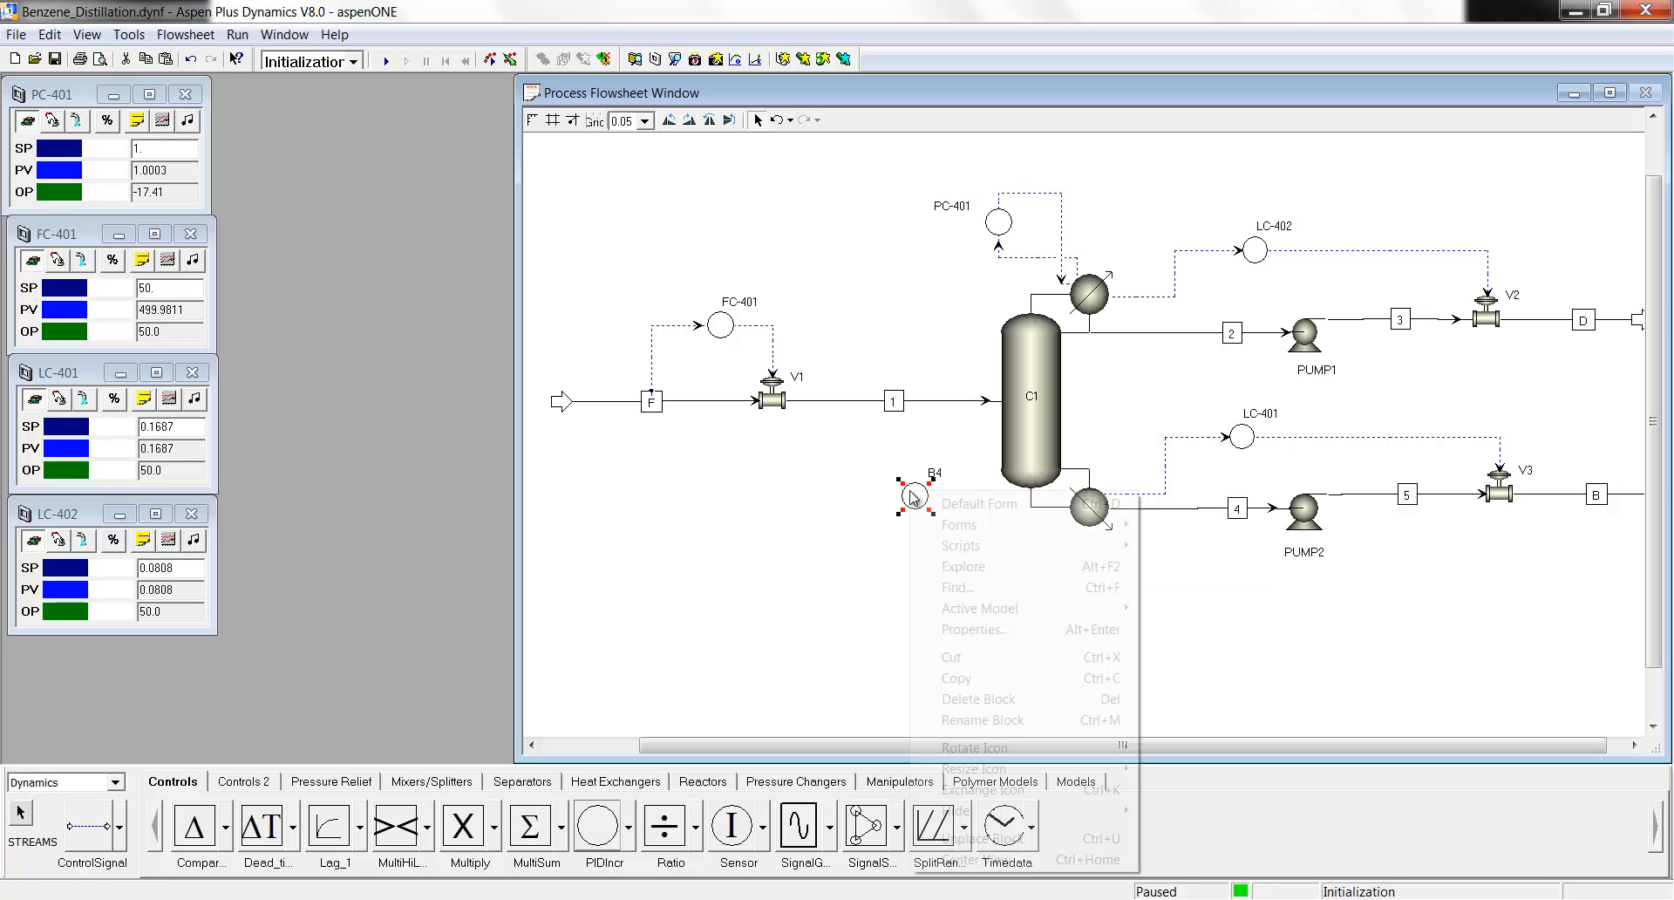
click(983, 720)
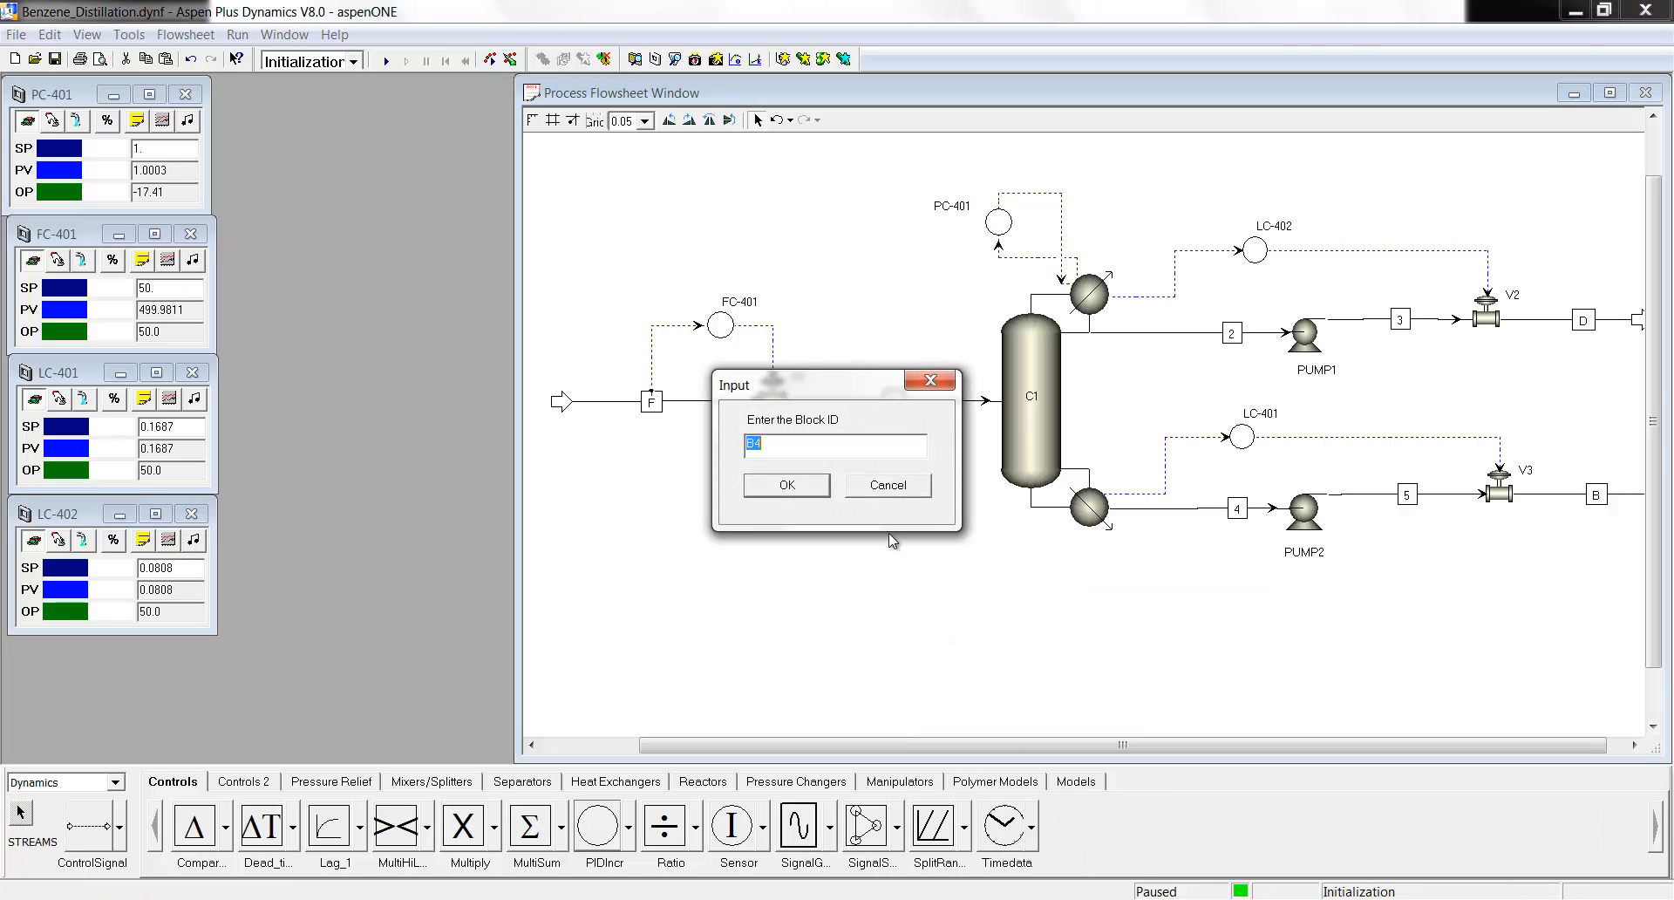
text(TC-401)
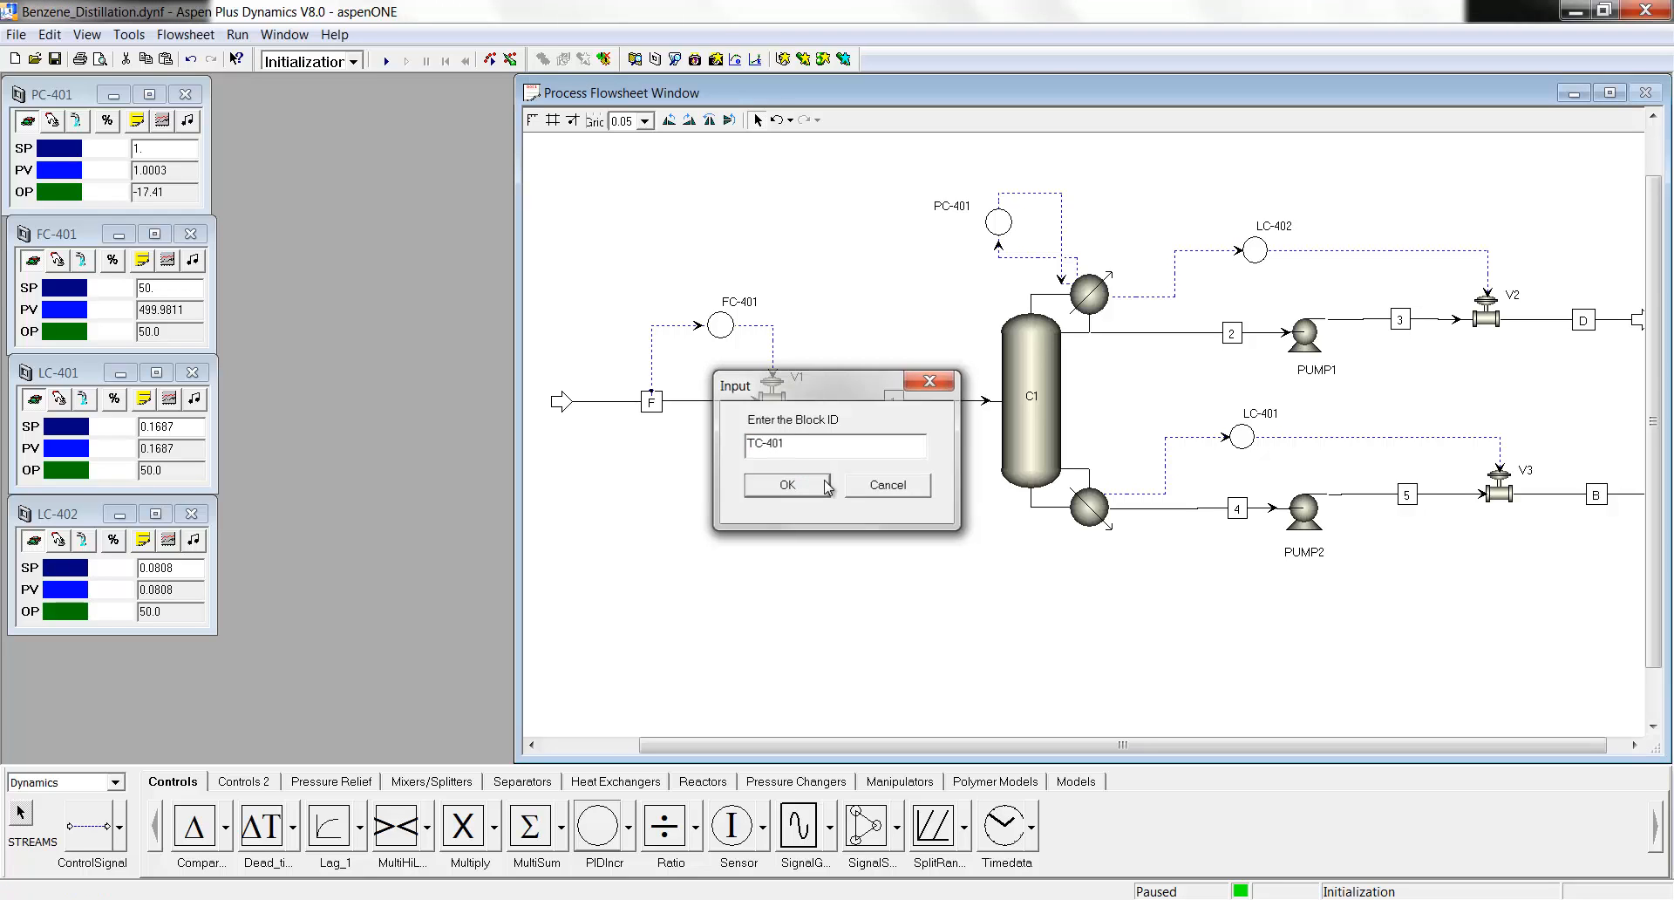
click(827, 486)
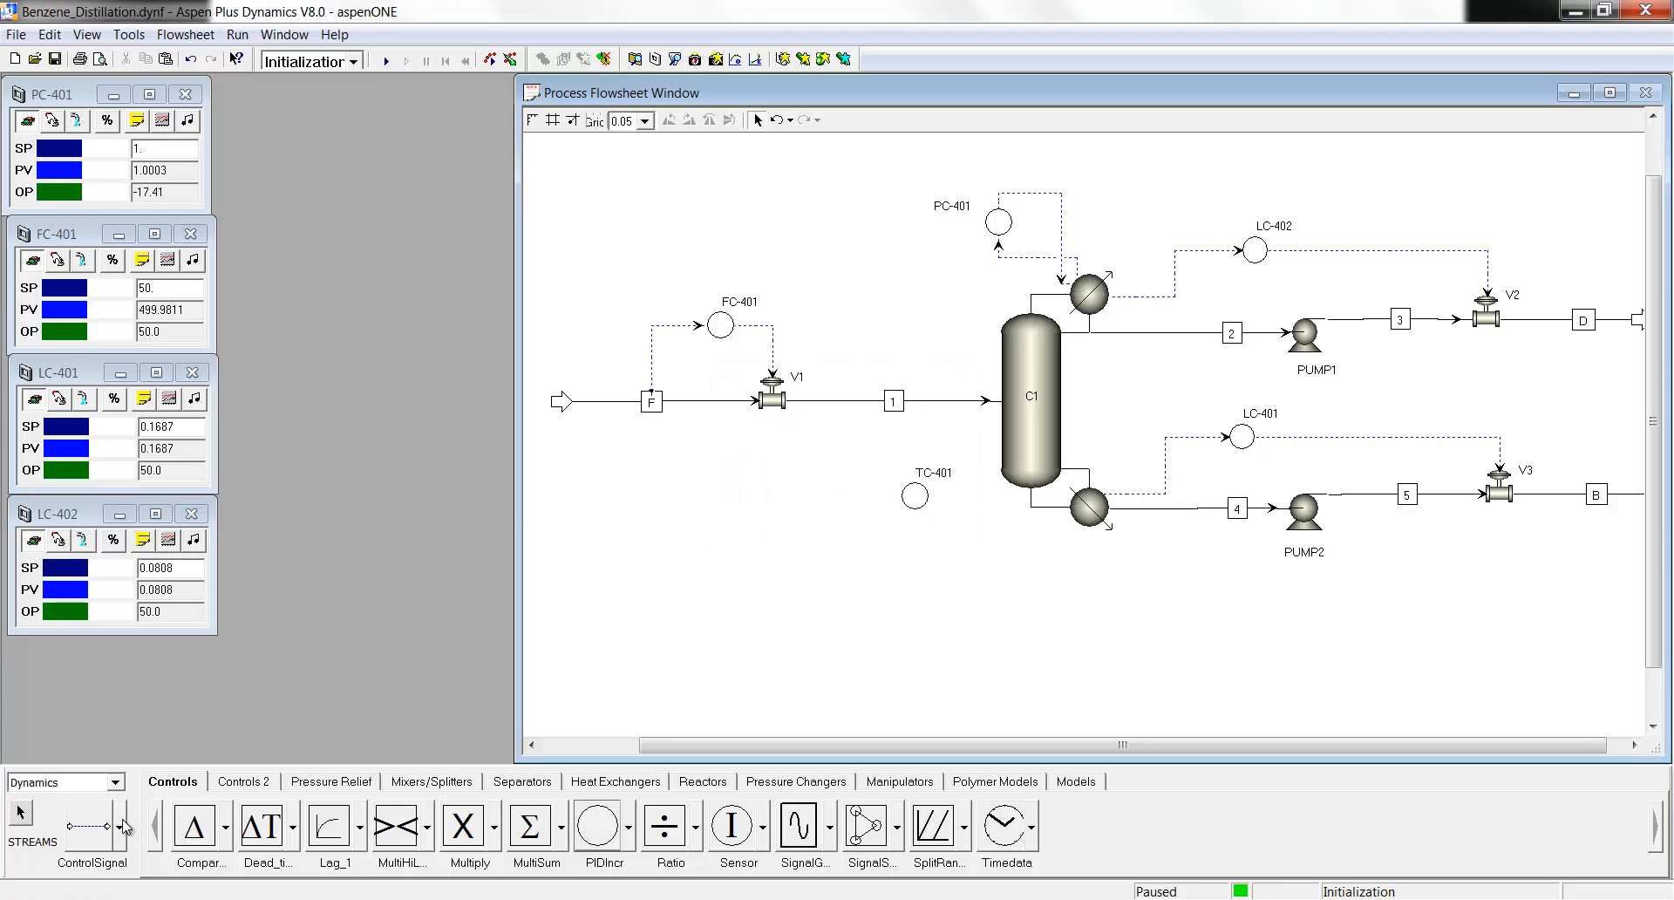
Connect column C1's stage 34 temperature, Stage(34).T, to the process variable (PV) of TC-401 with a control signal.
click(89, 825)
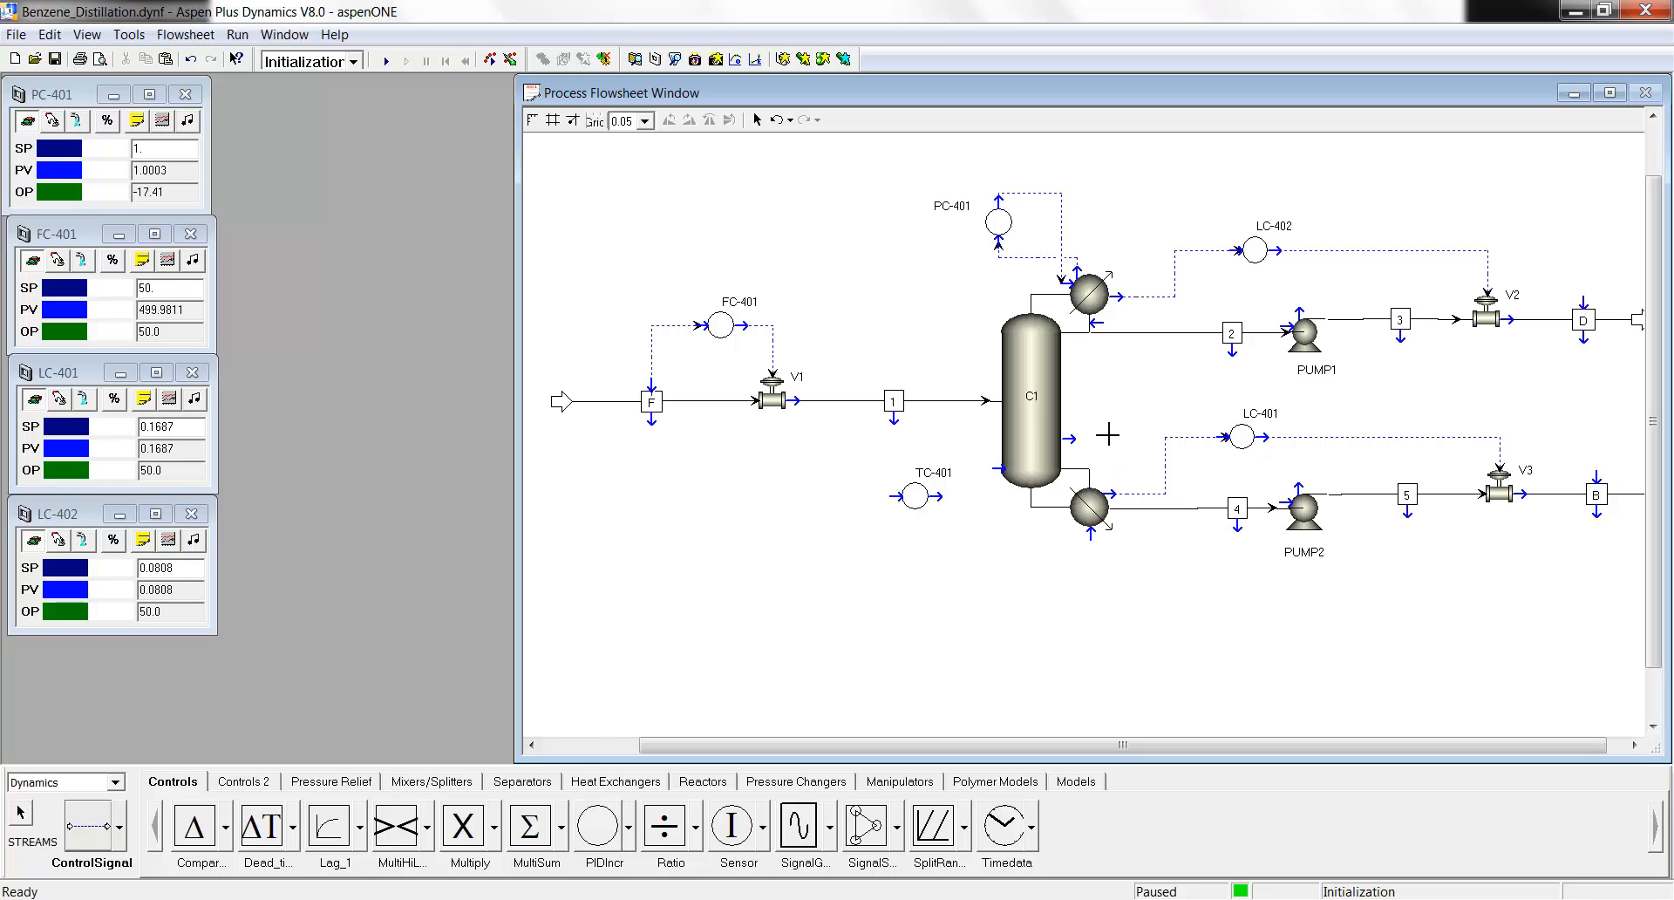
click(1069, 438)
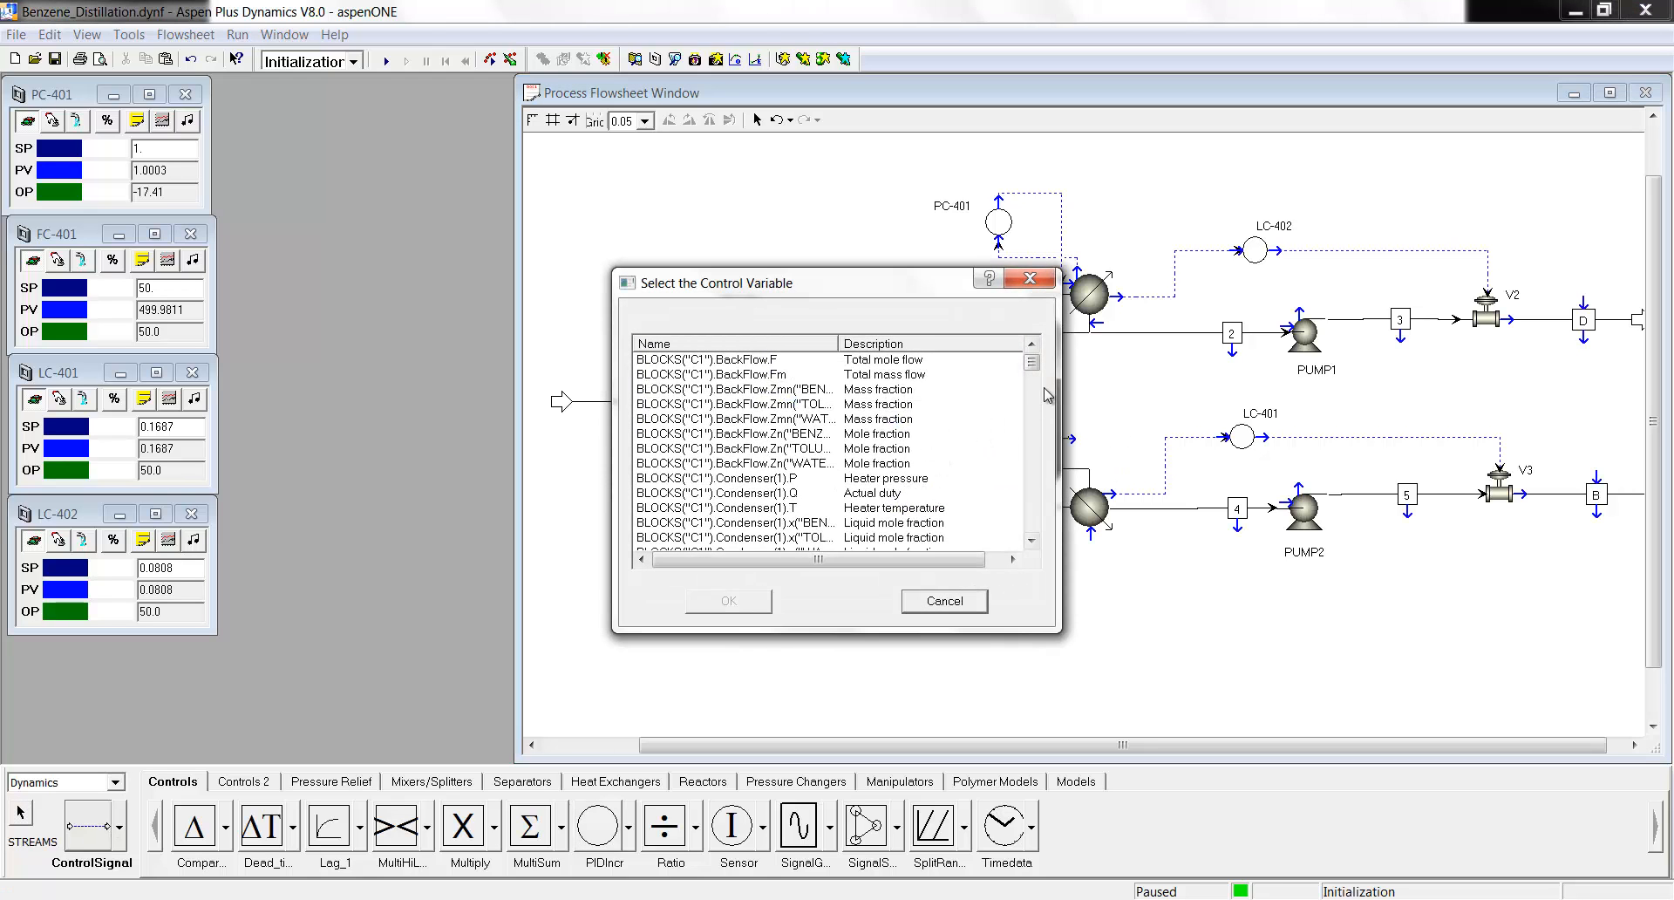
drag(1032, 384, 1012, 482)
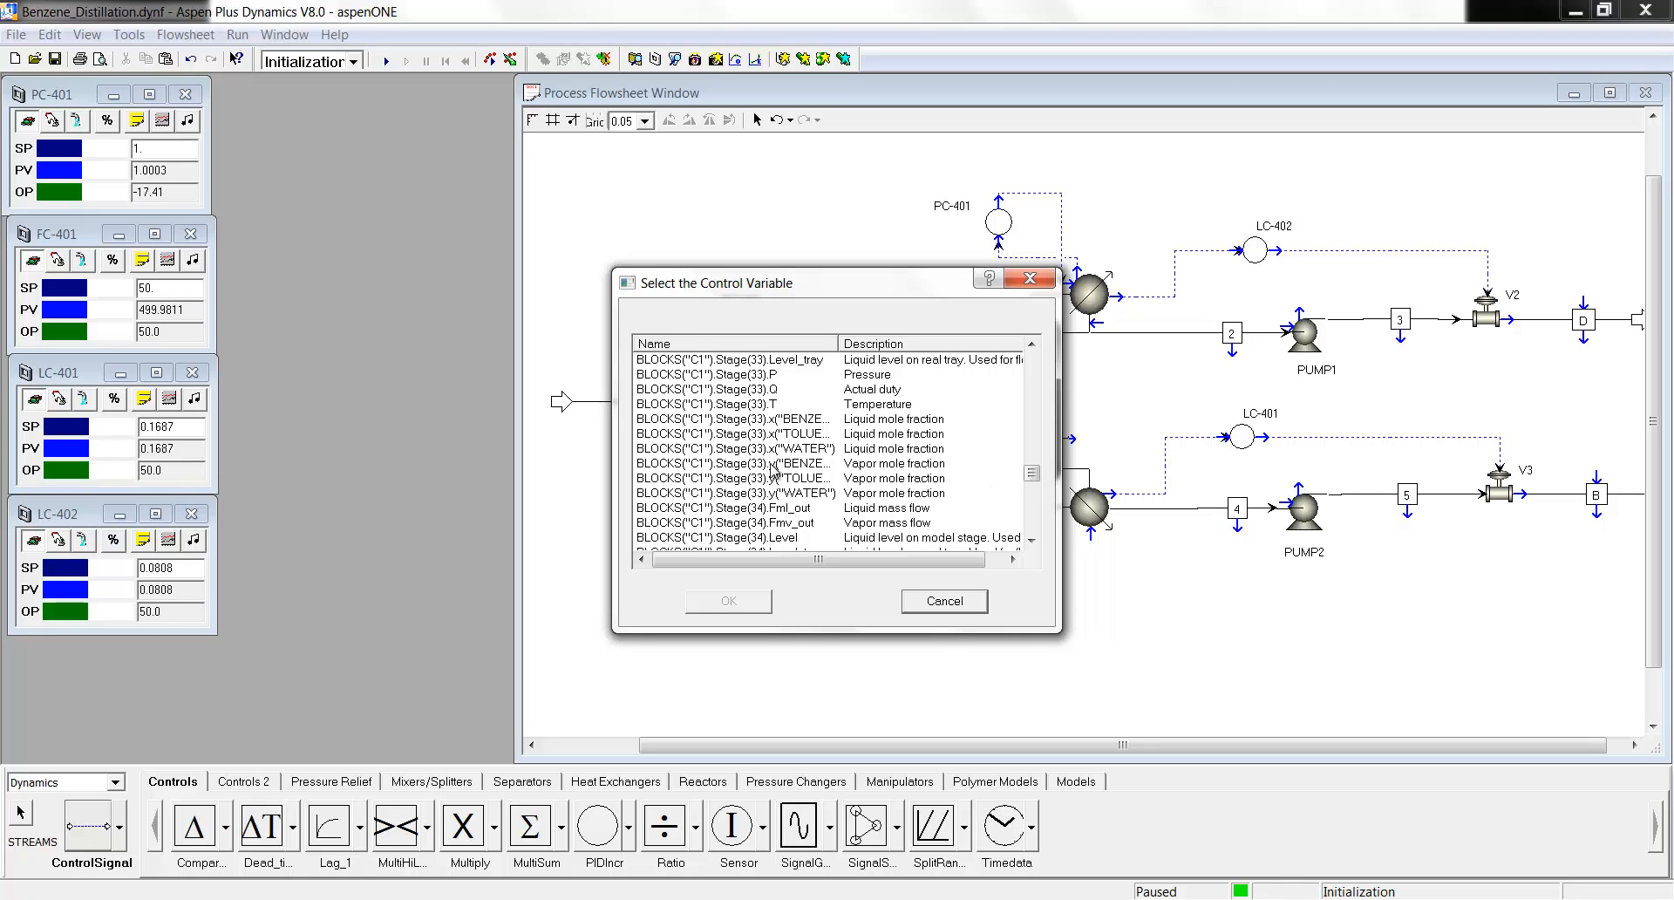
click(1032, 541)
click(1031, 541)
click(1031, 540)
click(1032, 541)
click(1032, 541)
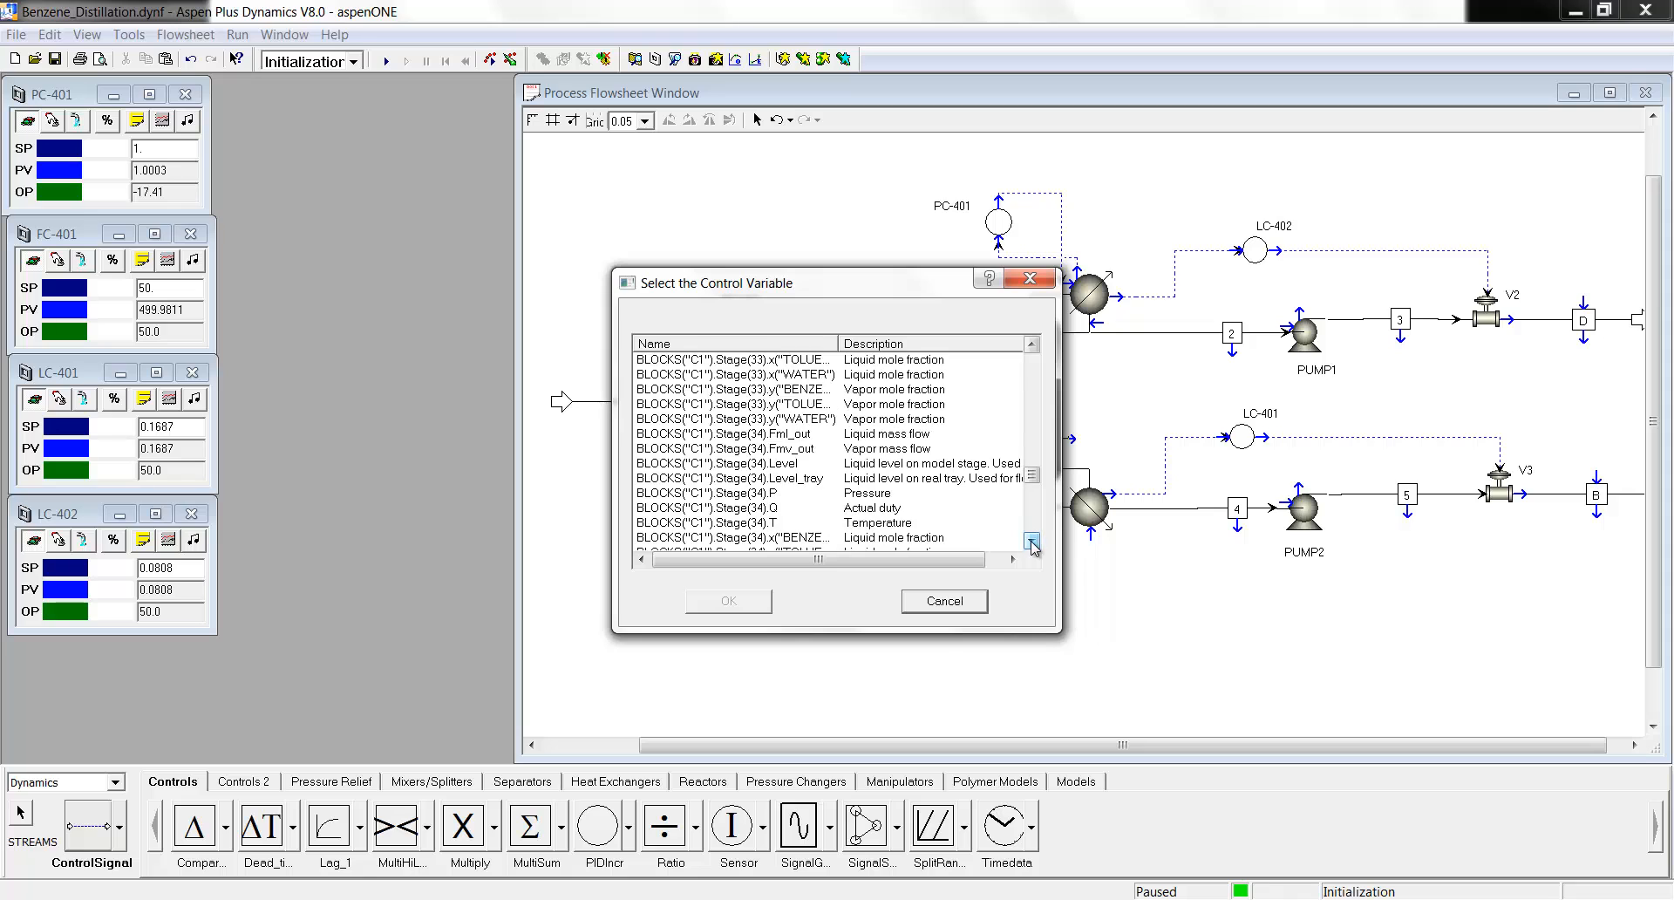
click(1032, 540)
click(706, 507)
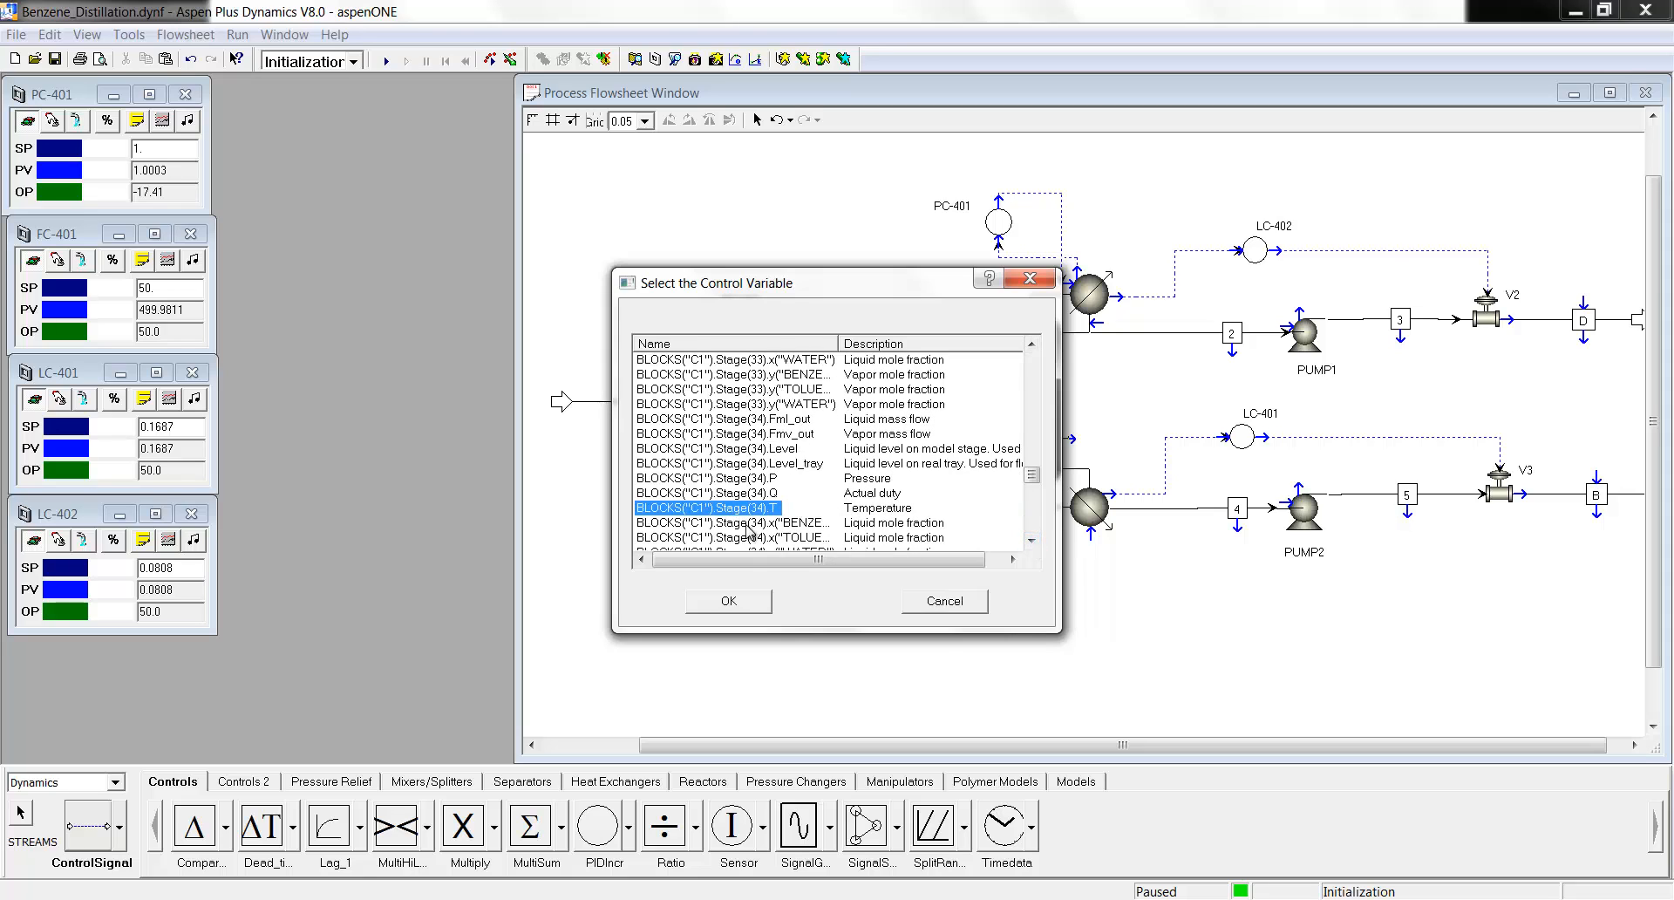
click(729, 601)
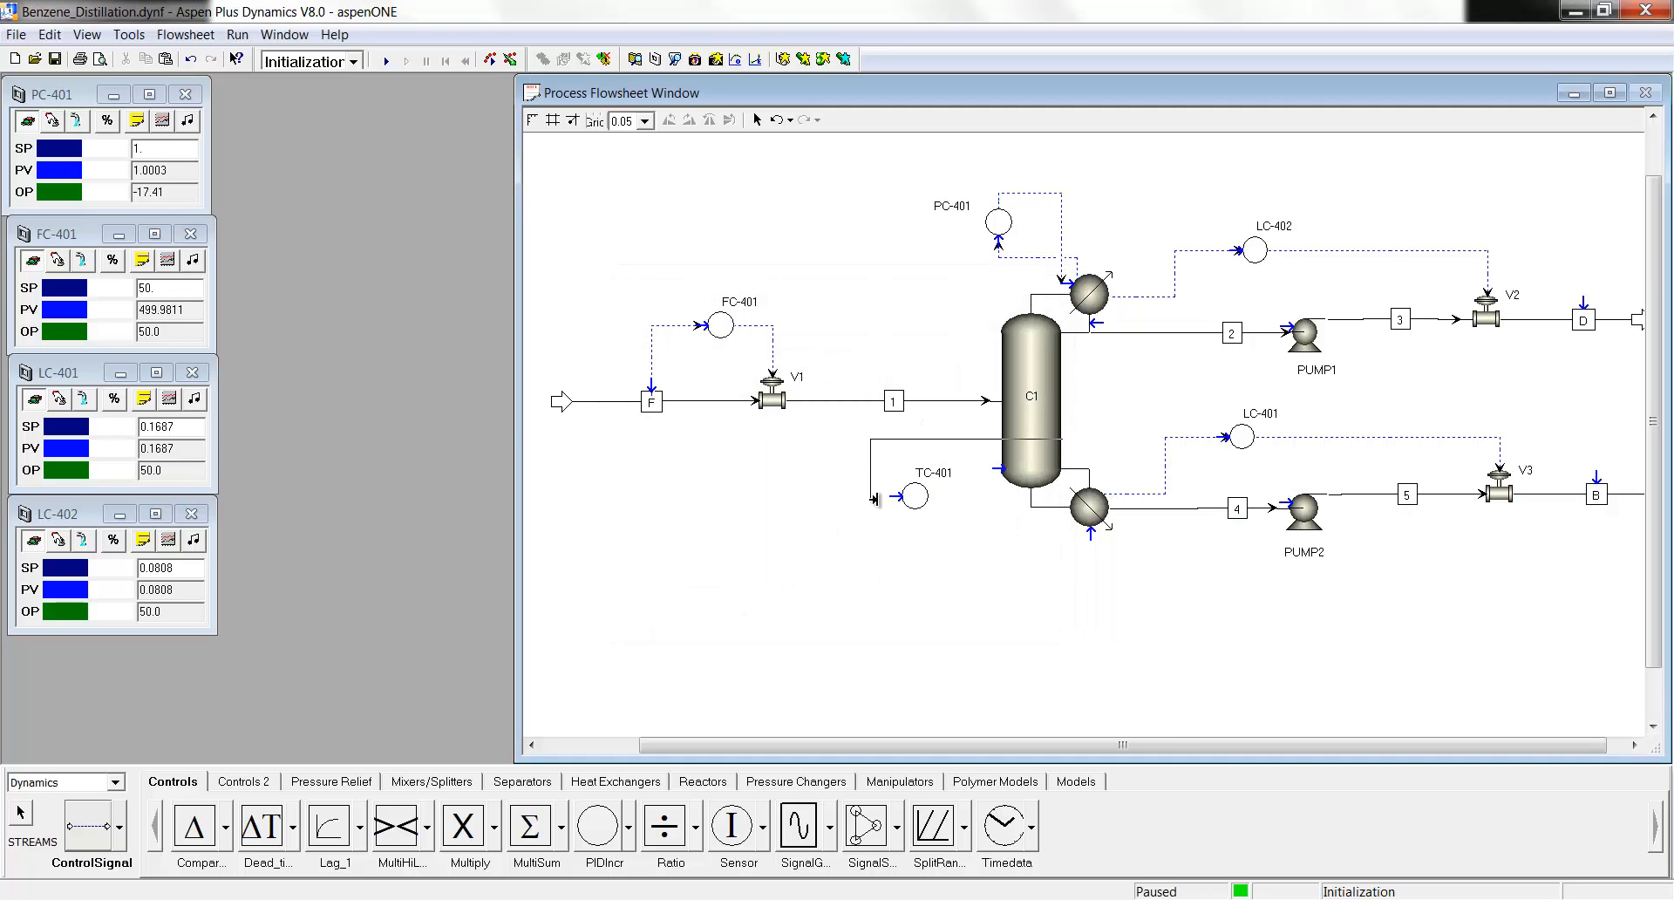
click(897, 496)
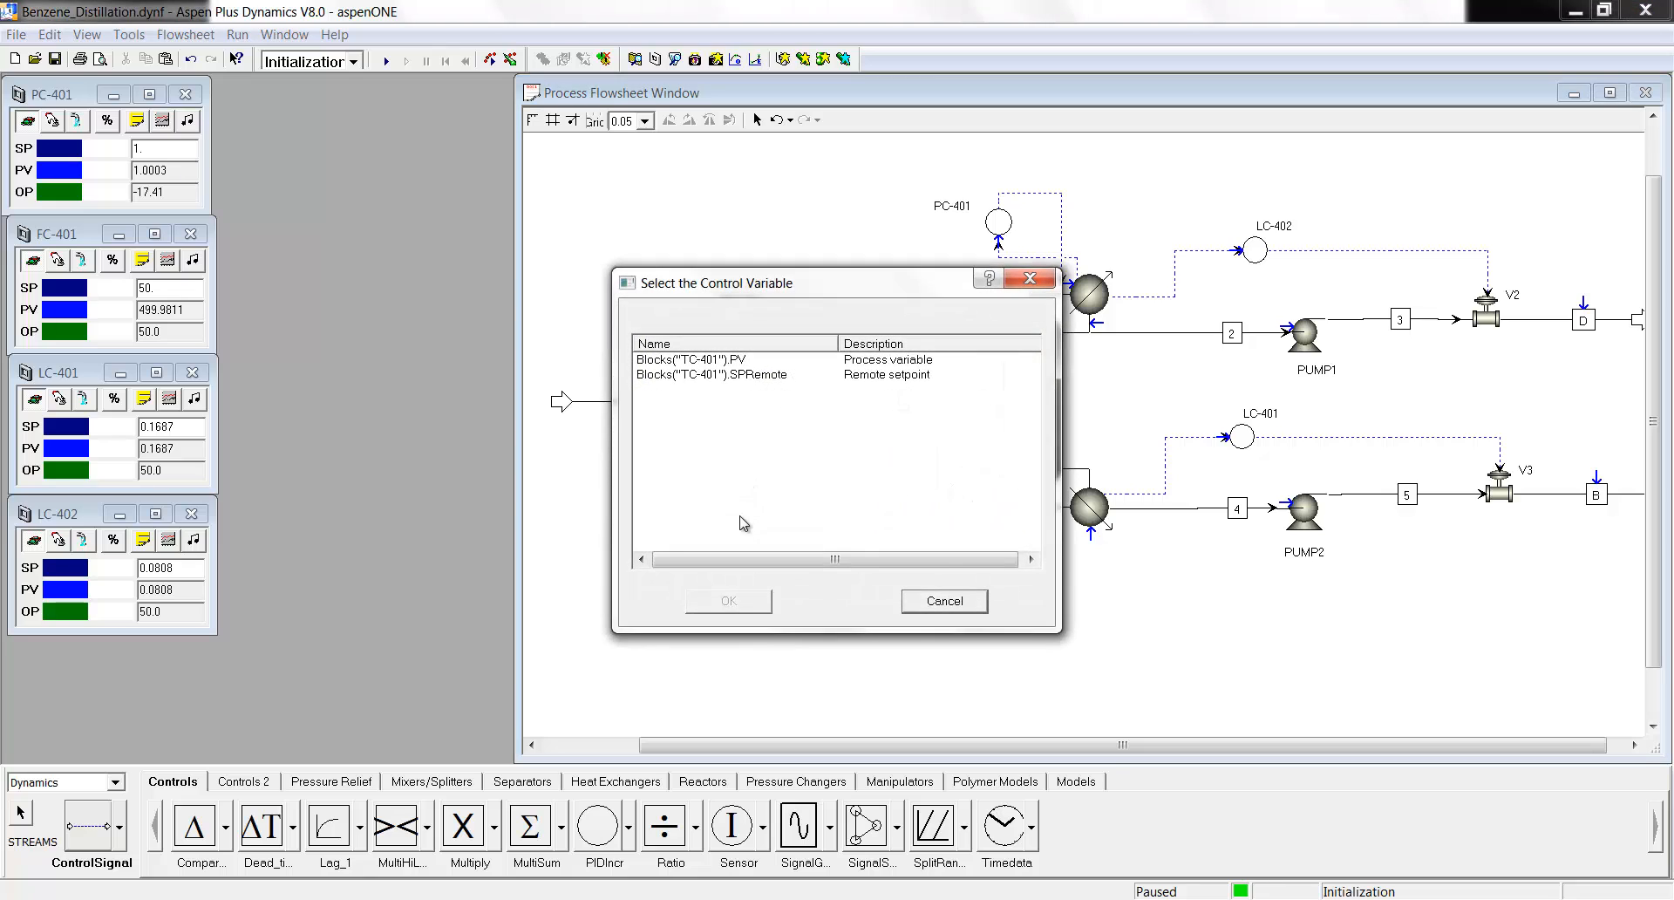
click(702, 359)
click(729, 601)
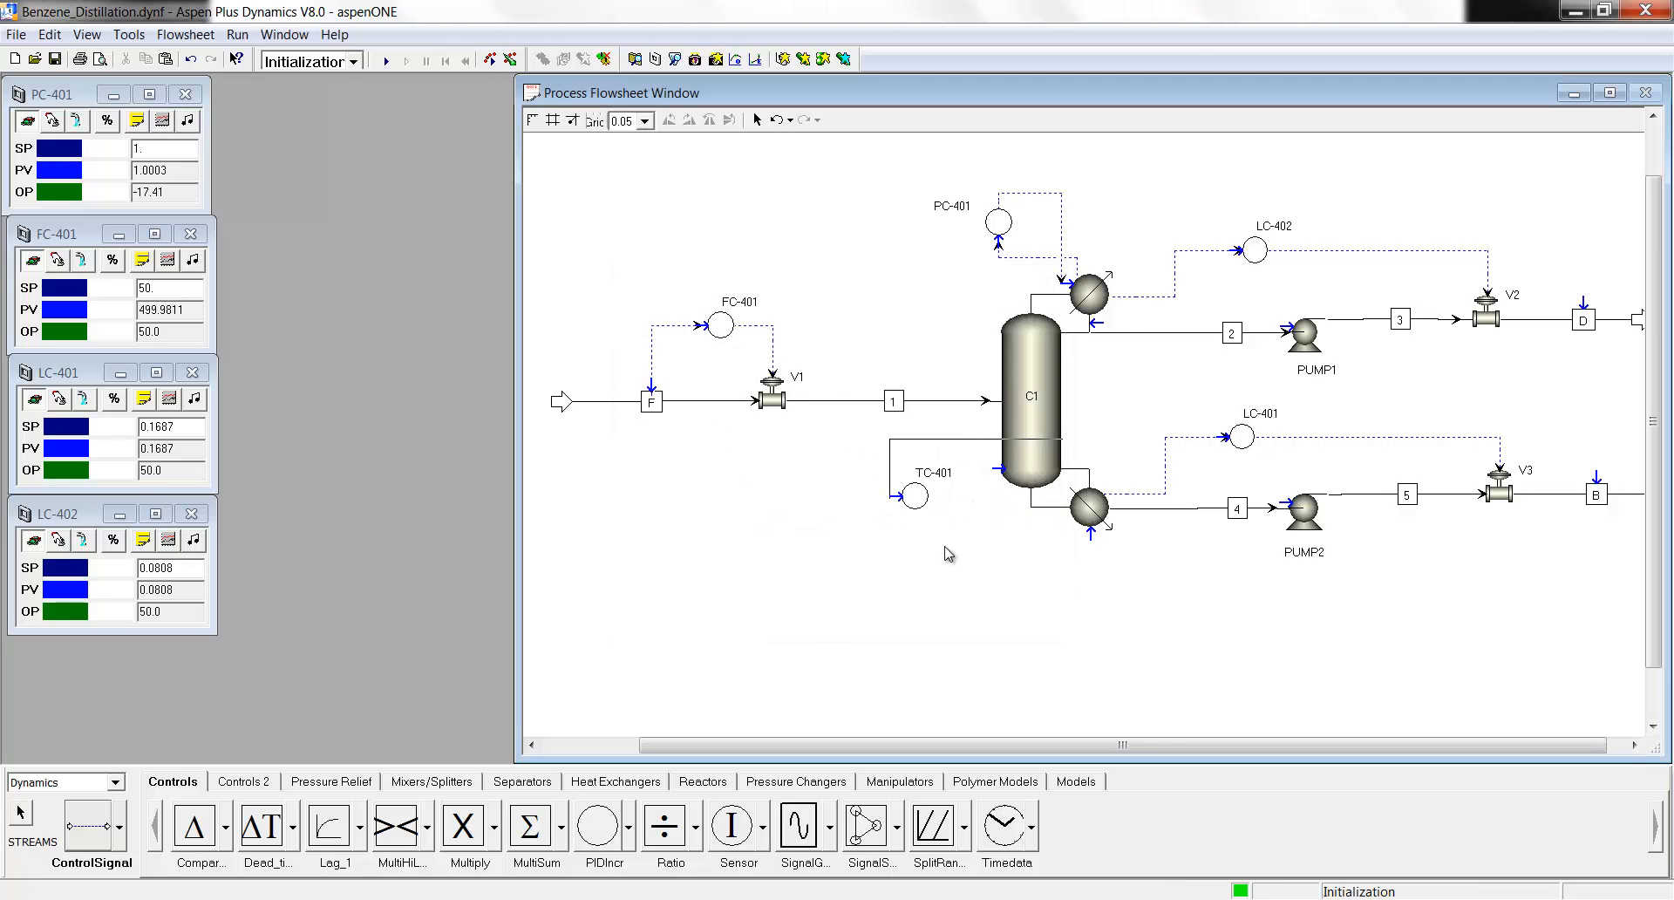
Connect the controller output (OP) of TC-401 to column C1's specified reboiler duty, QRebR, with a control signal.
click(942, 498)
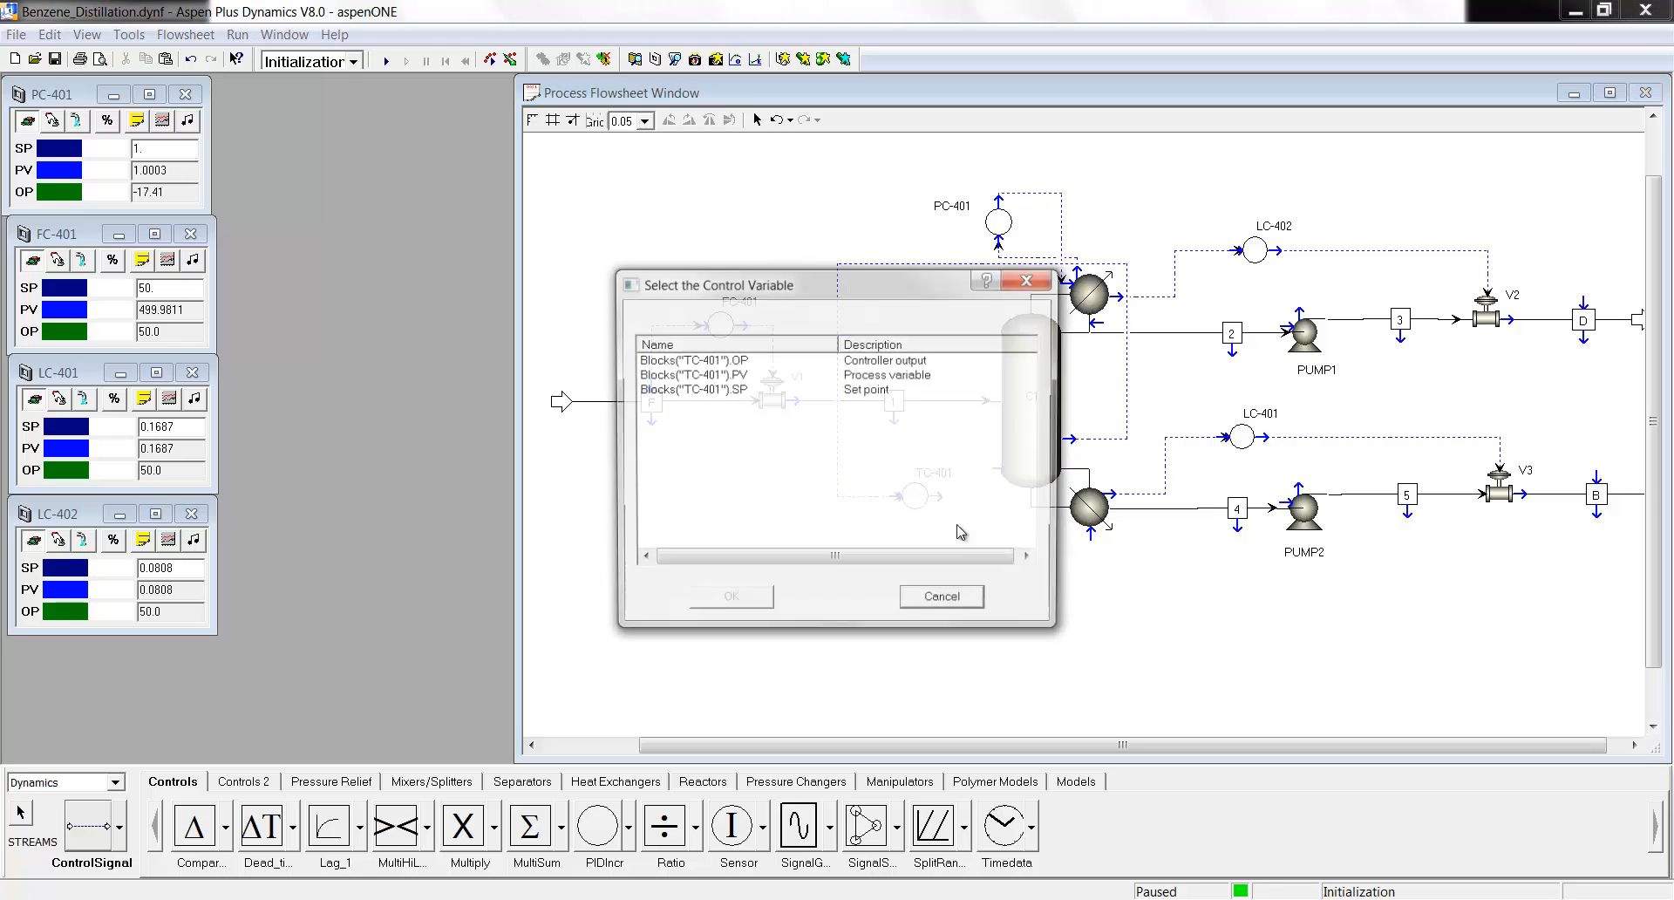
click(717, 359)
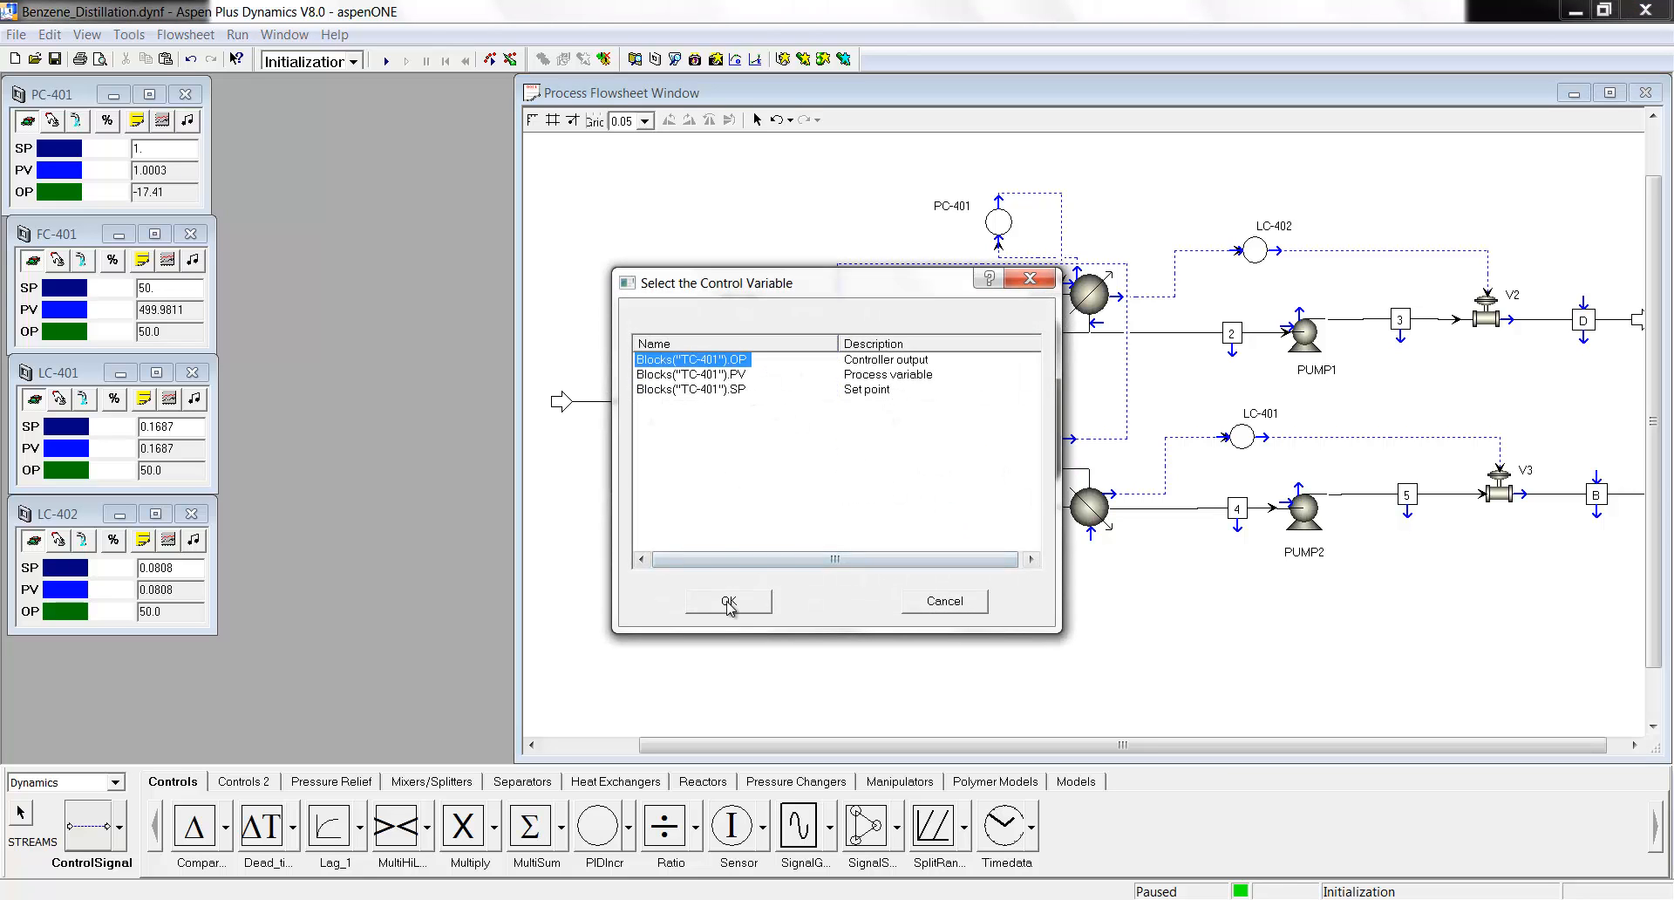
click(729, 601)
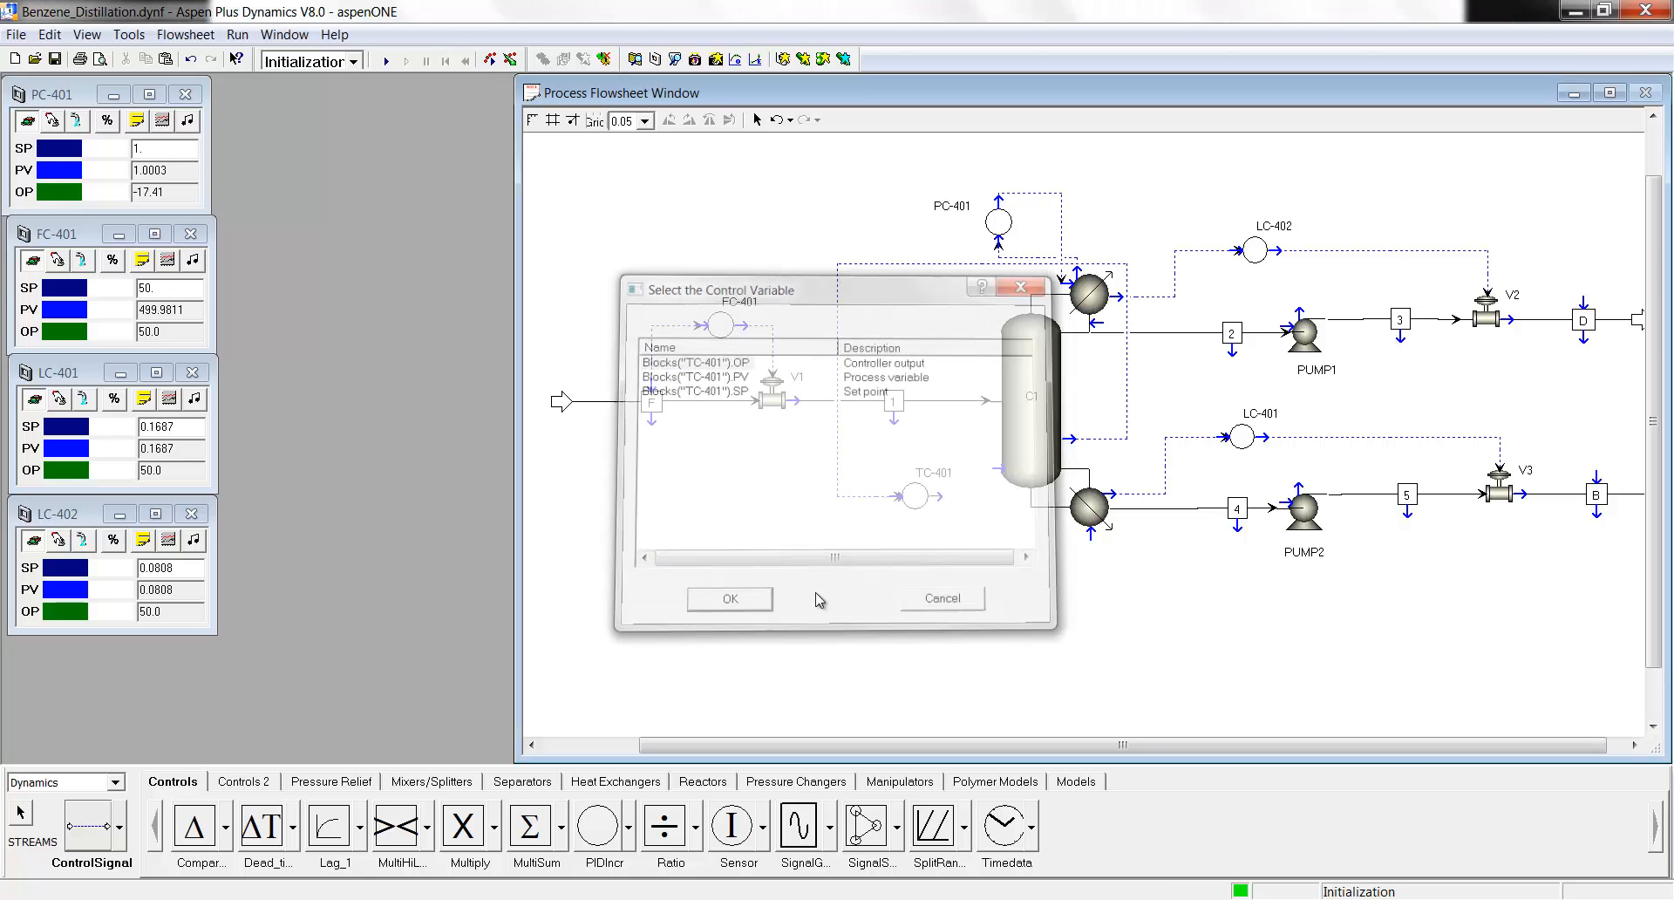
click(1090, 534)
click(715, 360)
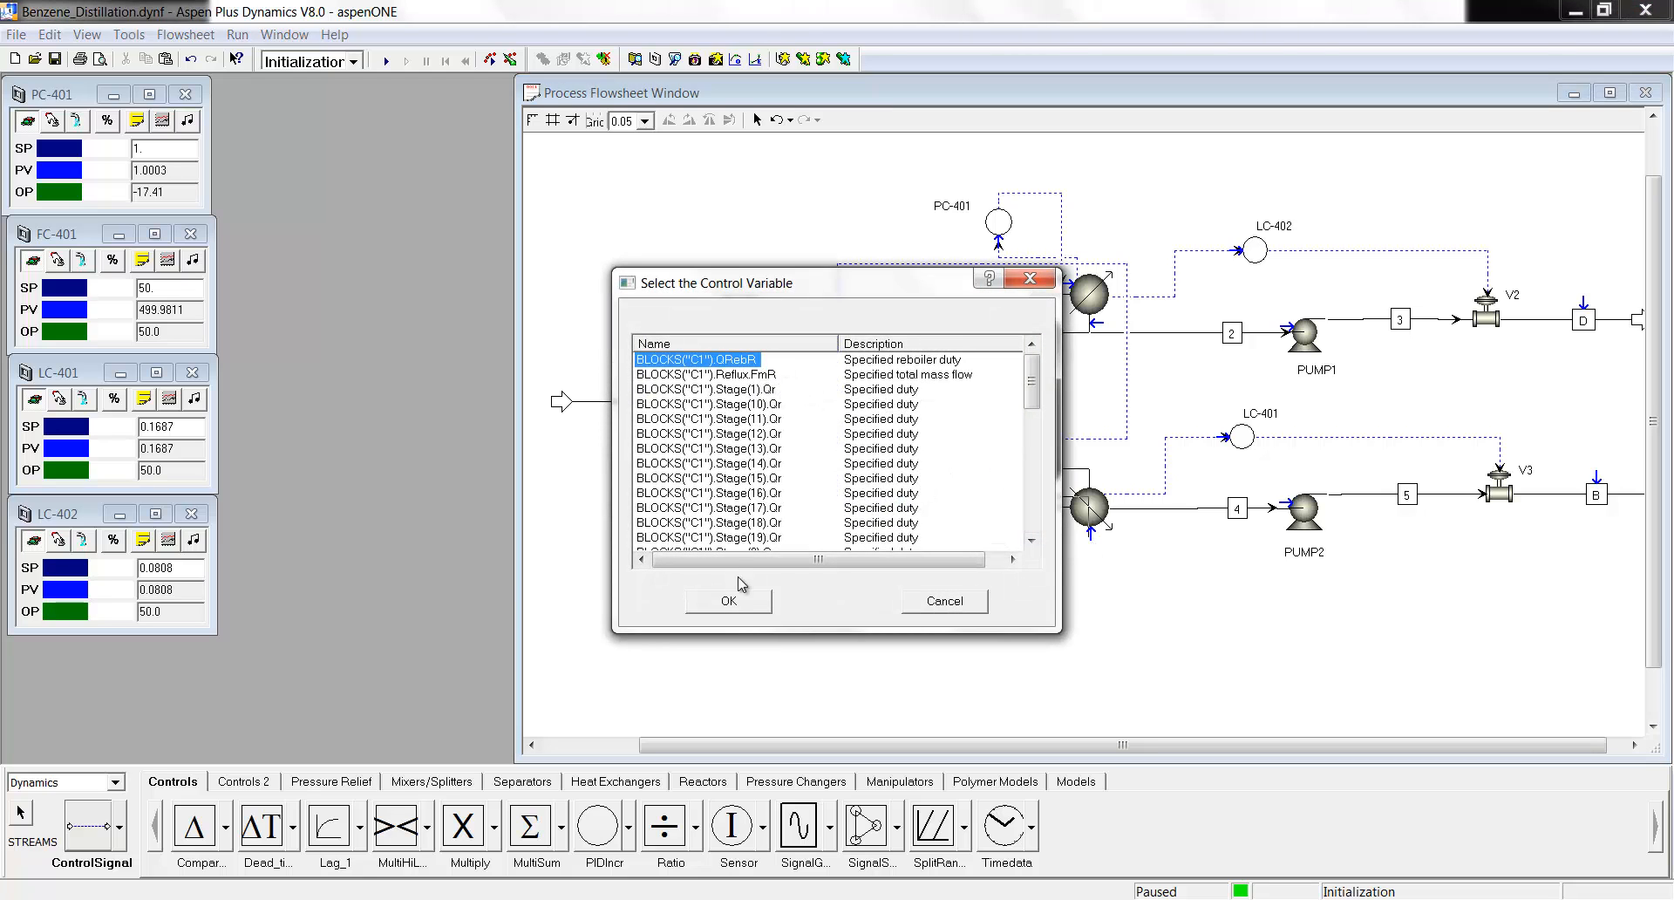
click(729, 600)
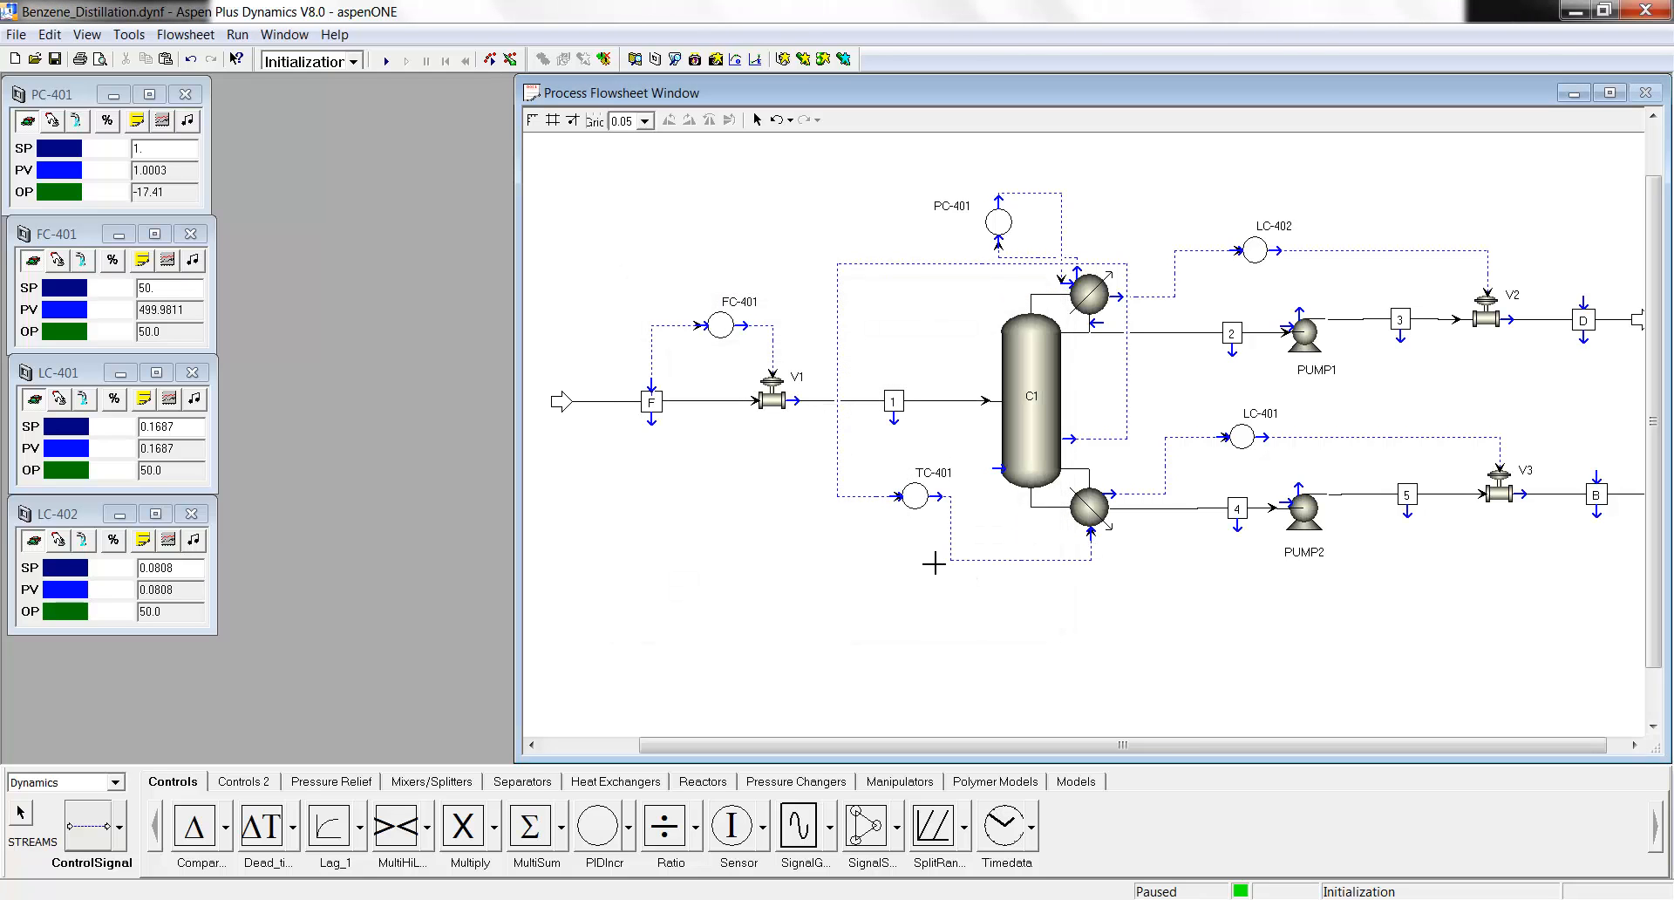
Reattach the stage 34 temperature signal to the feed side of column C1 and move TC-401 lower, level with its output line.
key(Escape)
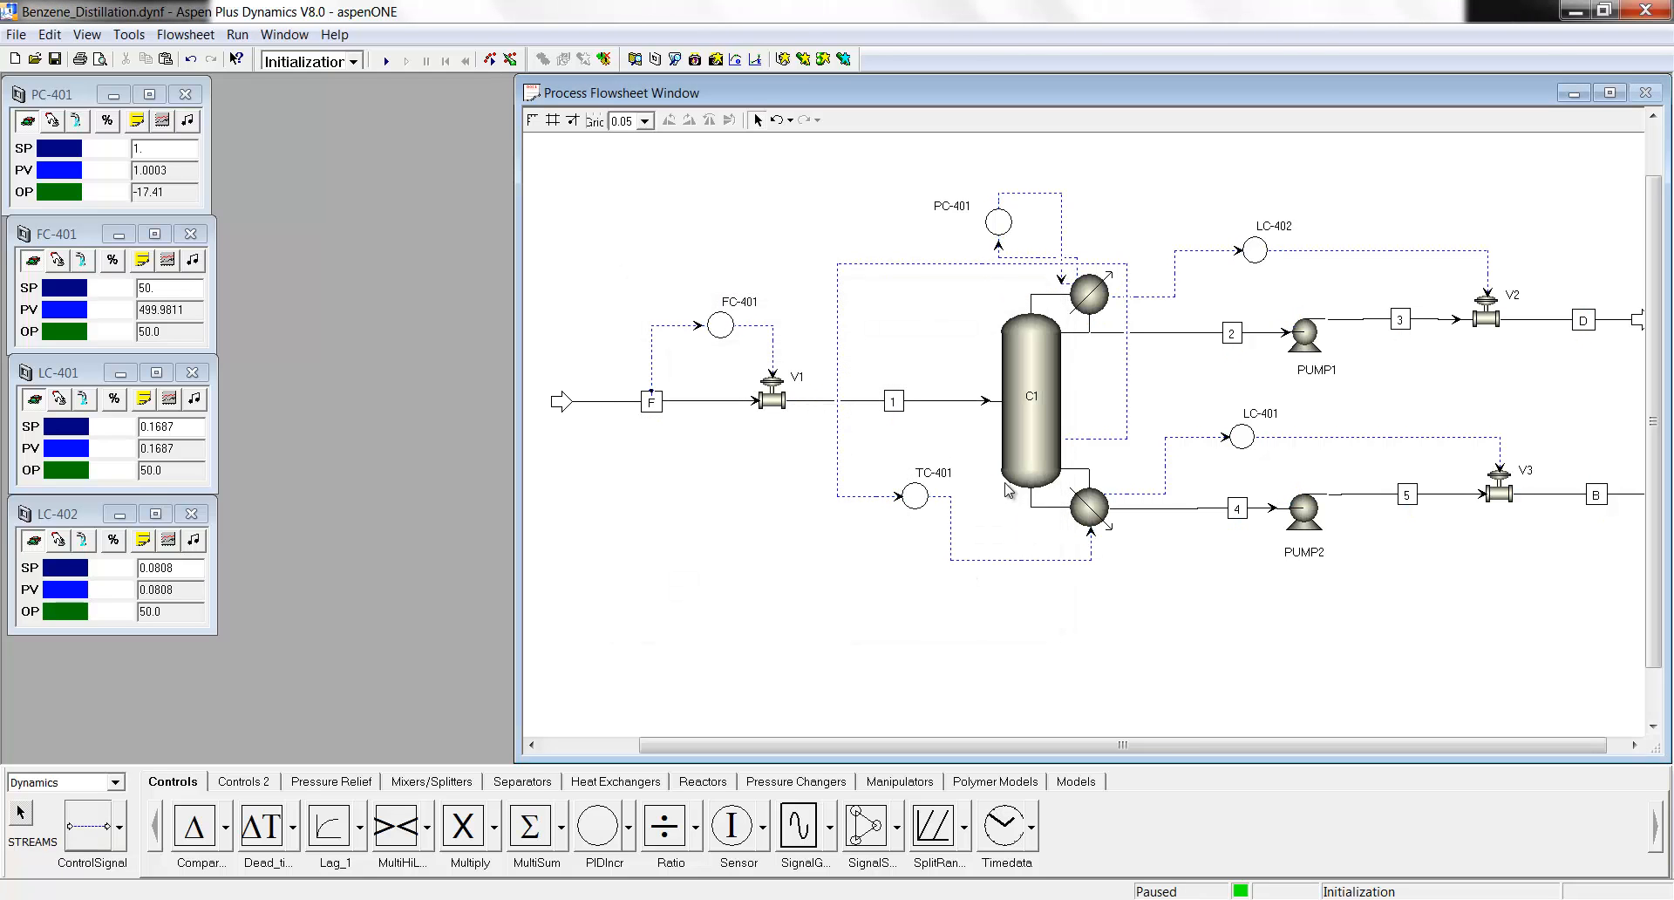
click(1074, 441)
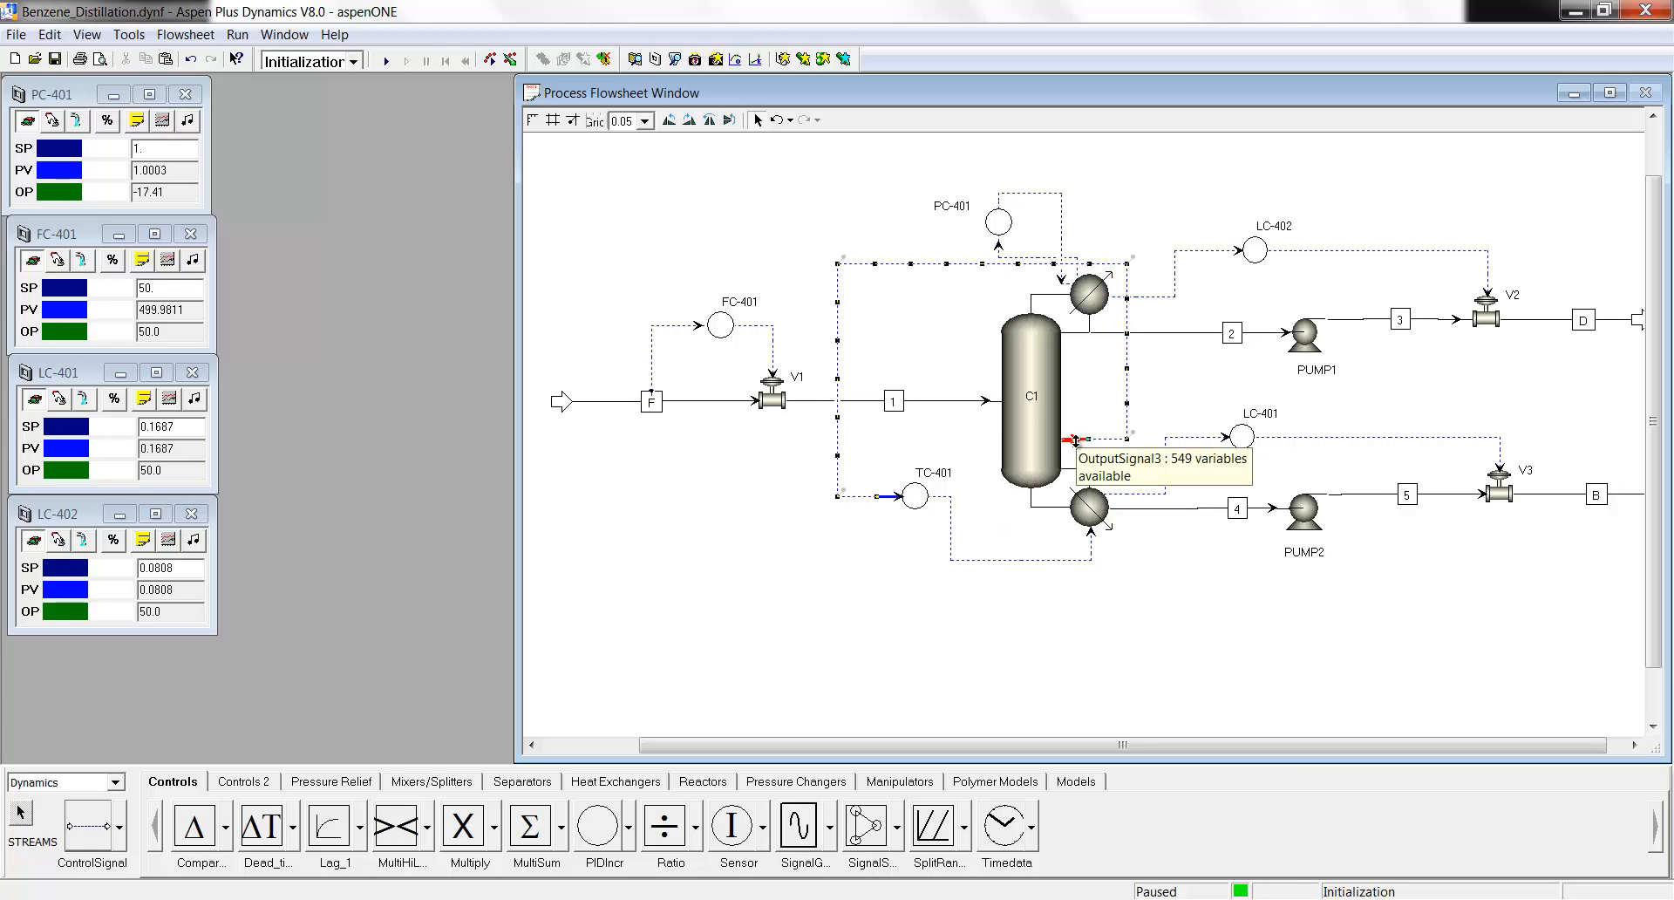
drag(1046, 442, 1001, 443)
click(752, 564)
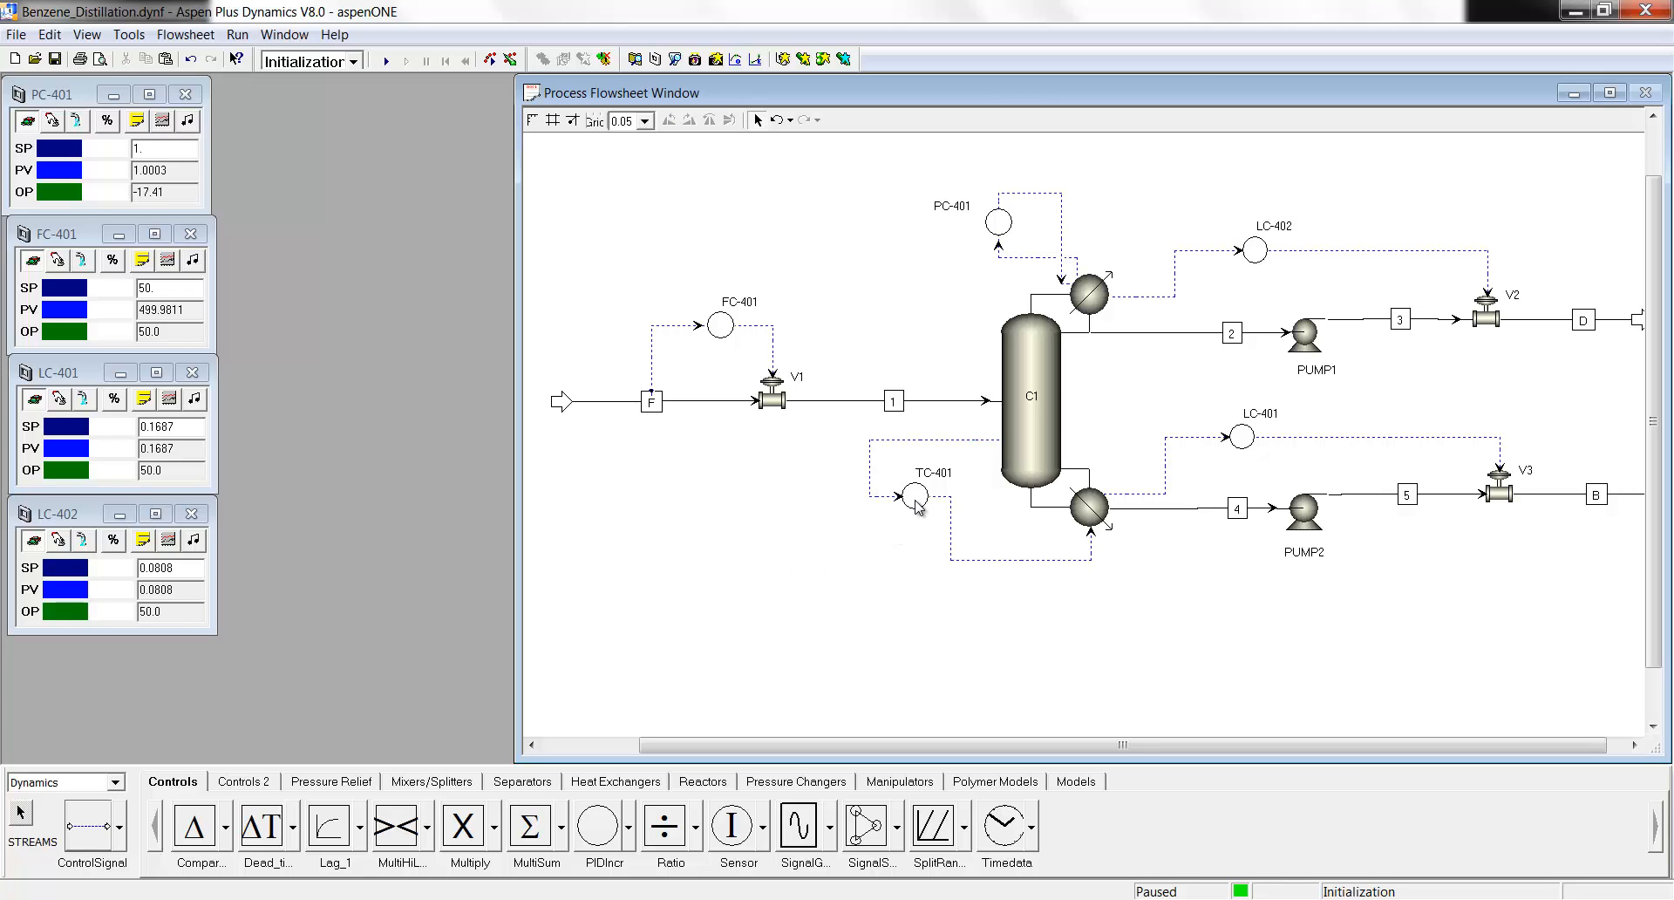
drag(915, 496, 904, 562)
click(1107, 587)
From TC-401's faceplate, placed beside PC-401's, set the controller action to Reverse and initialize the controller values.
double_click(906, 561)
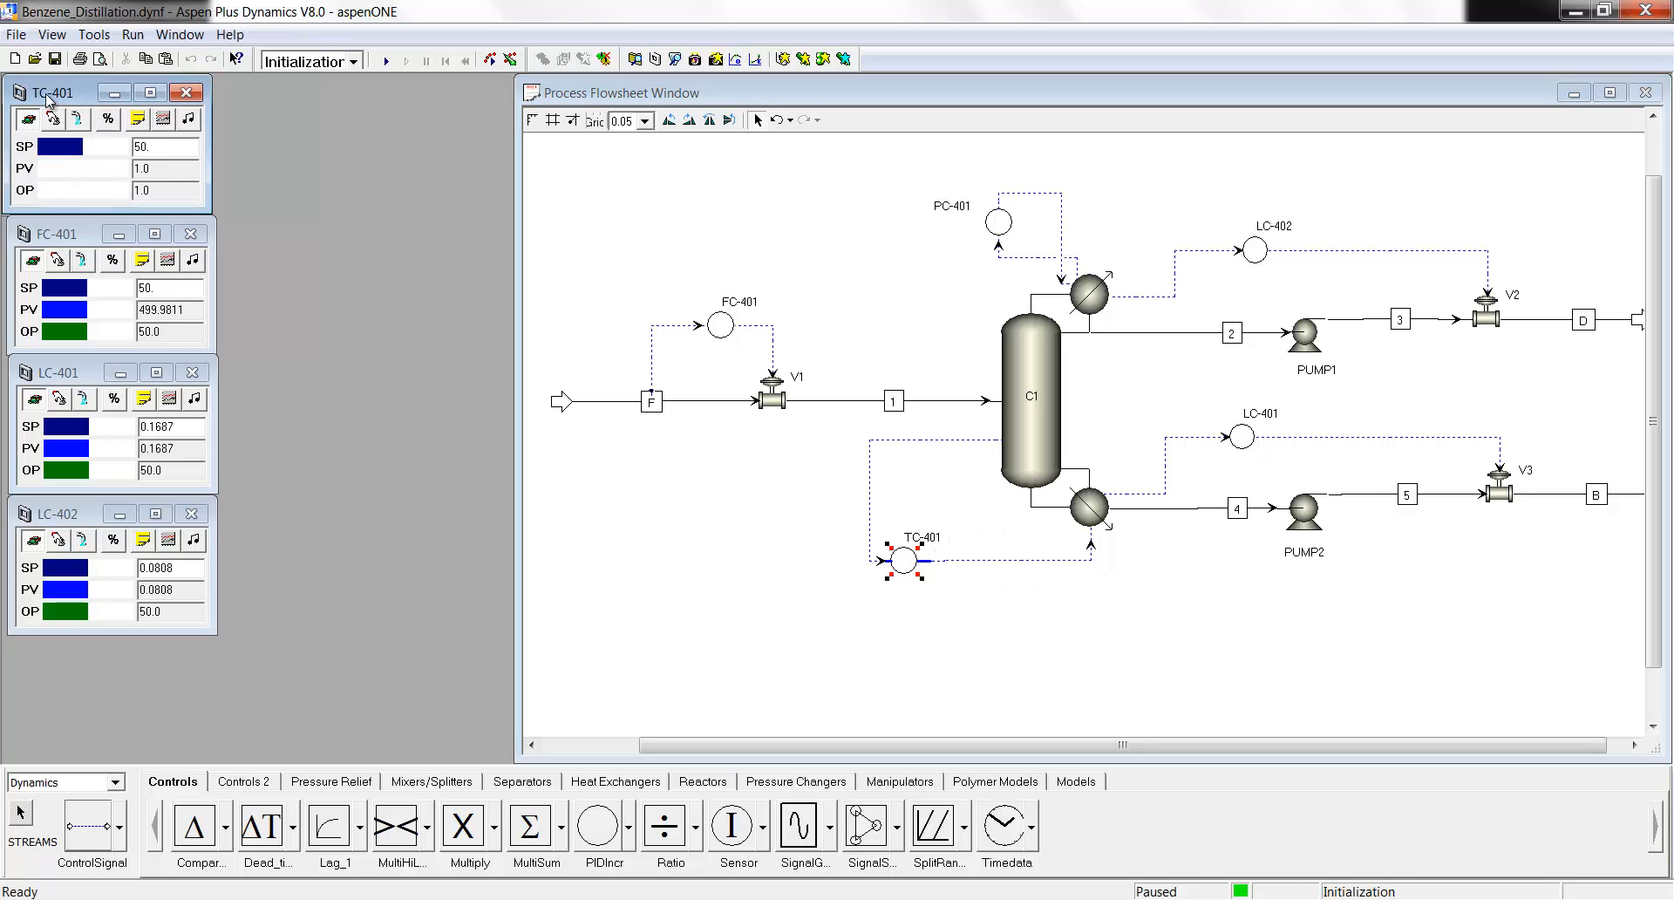
drag(51, 101, 256, 100)
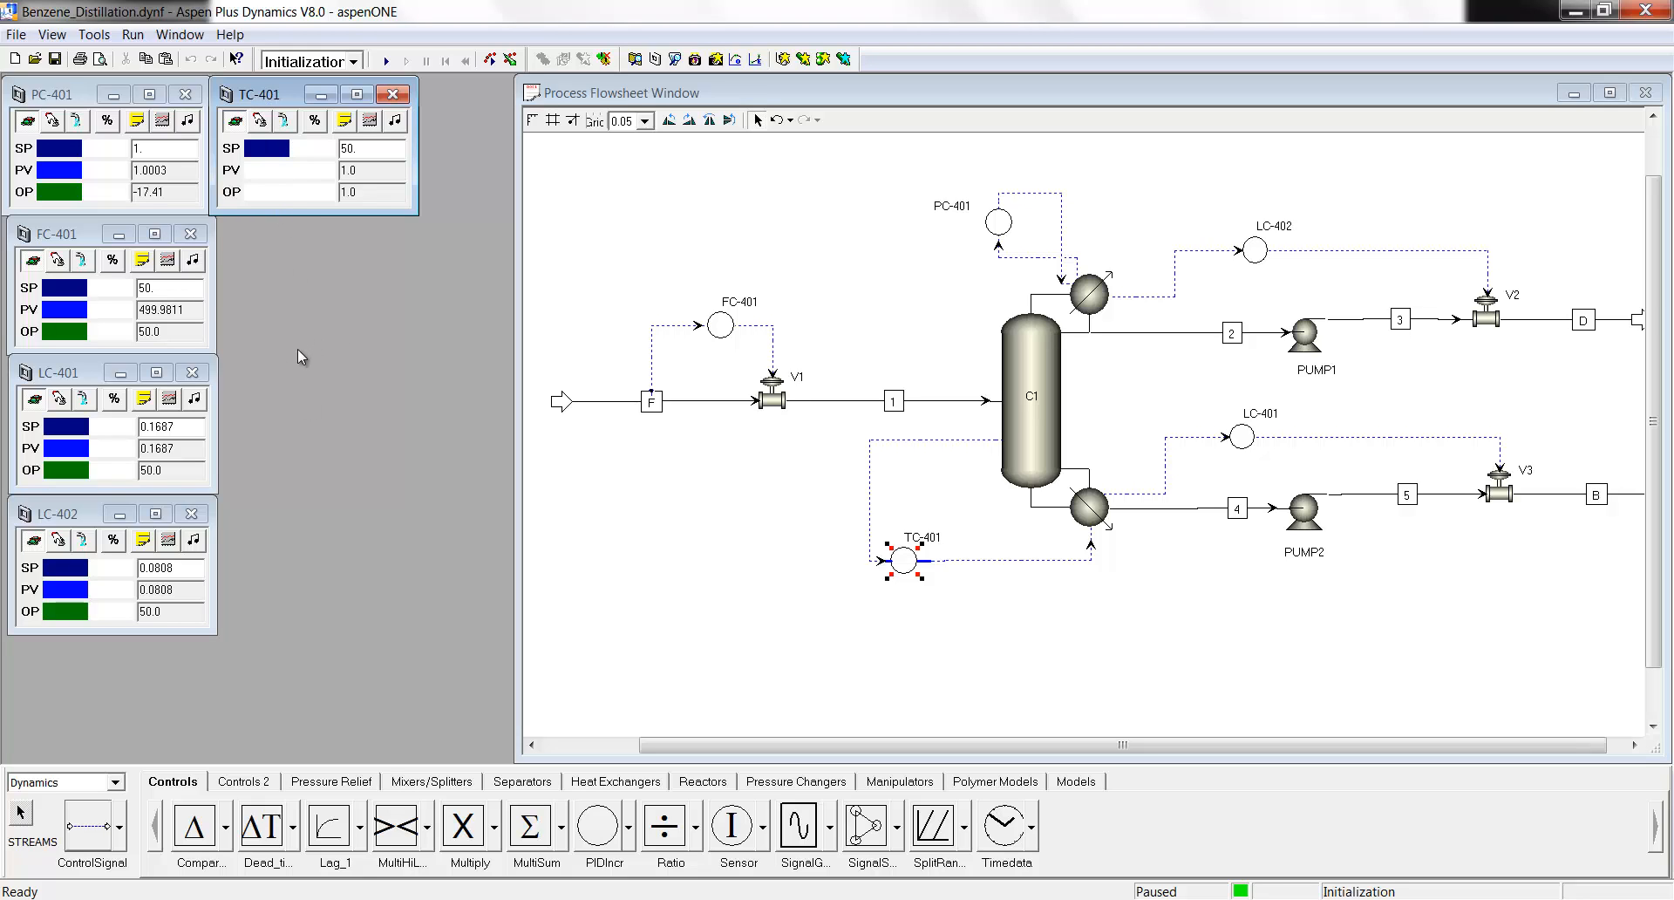
click(345, 123)
drag(234, 113, 582, 108)
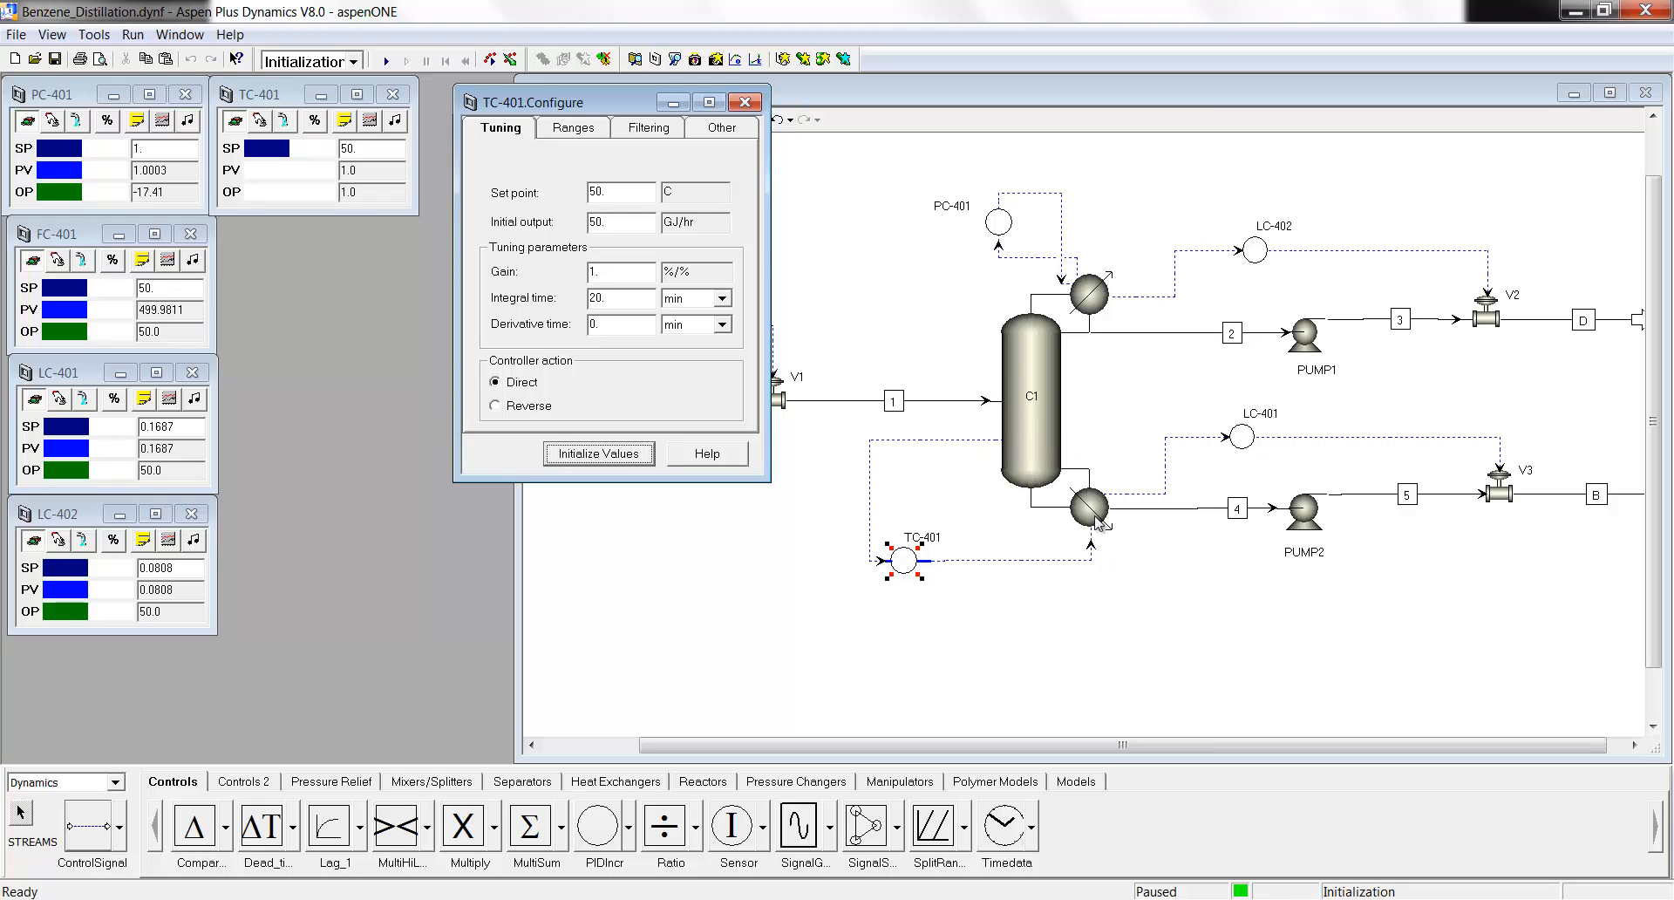
click(520, 407)
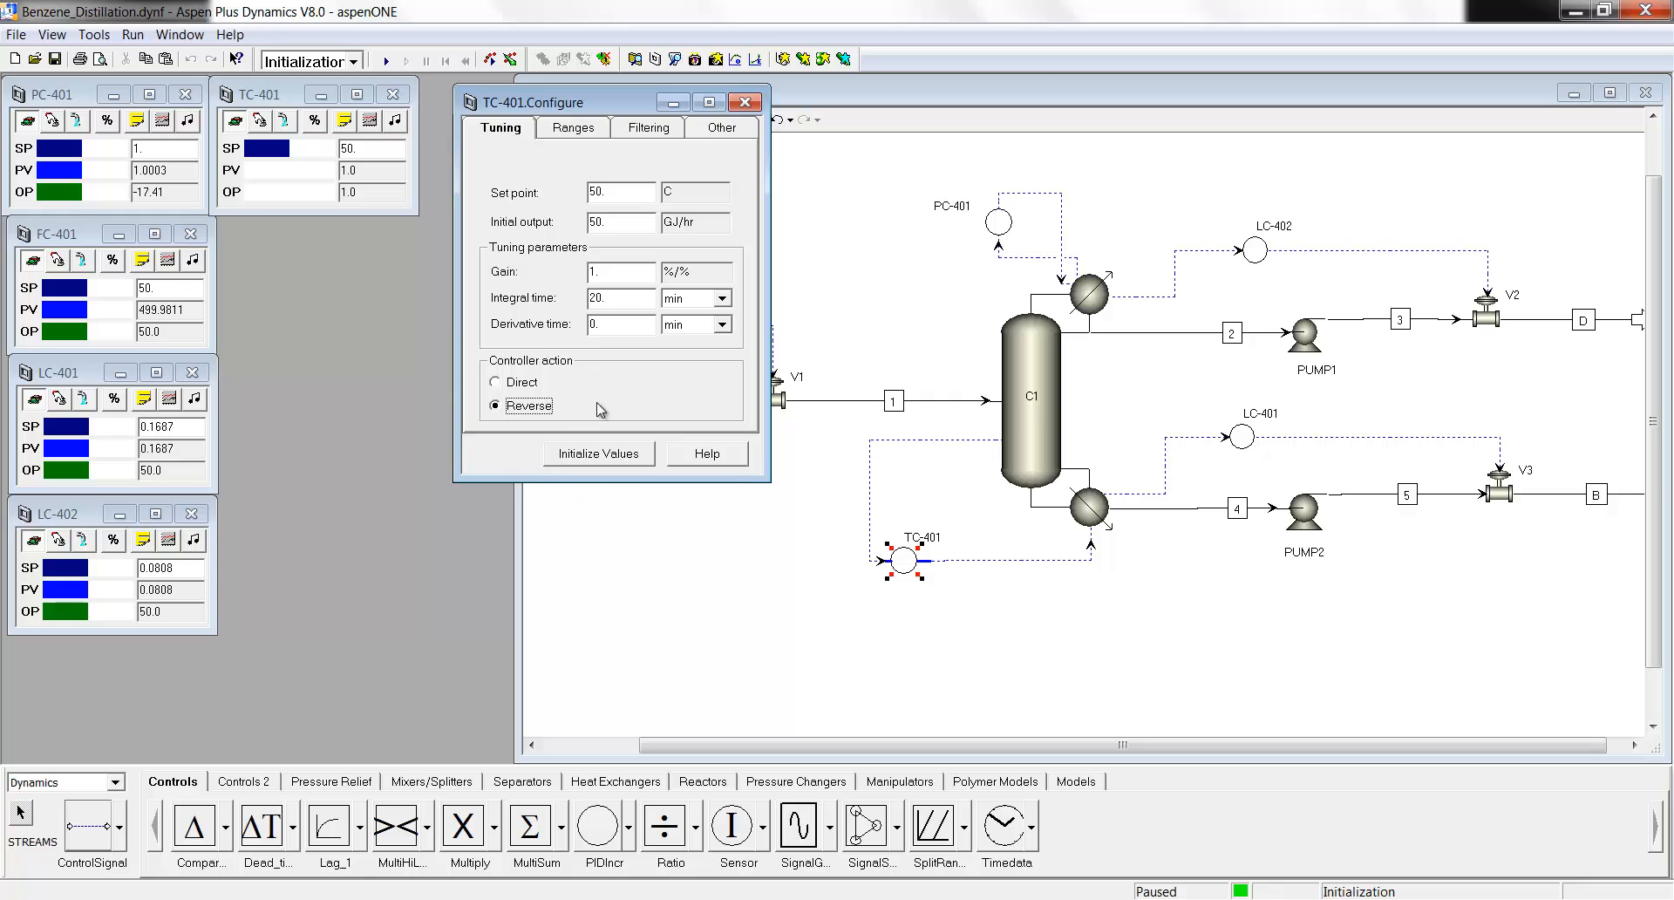
click(573, 460)
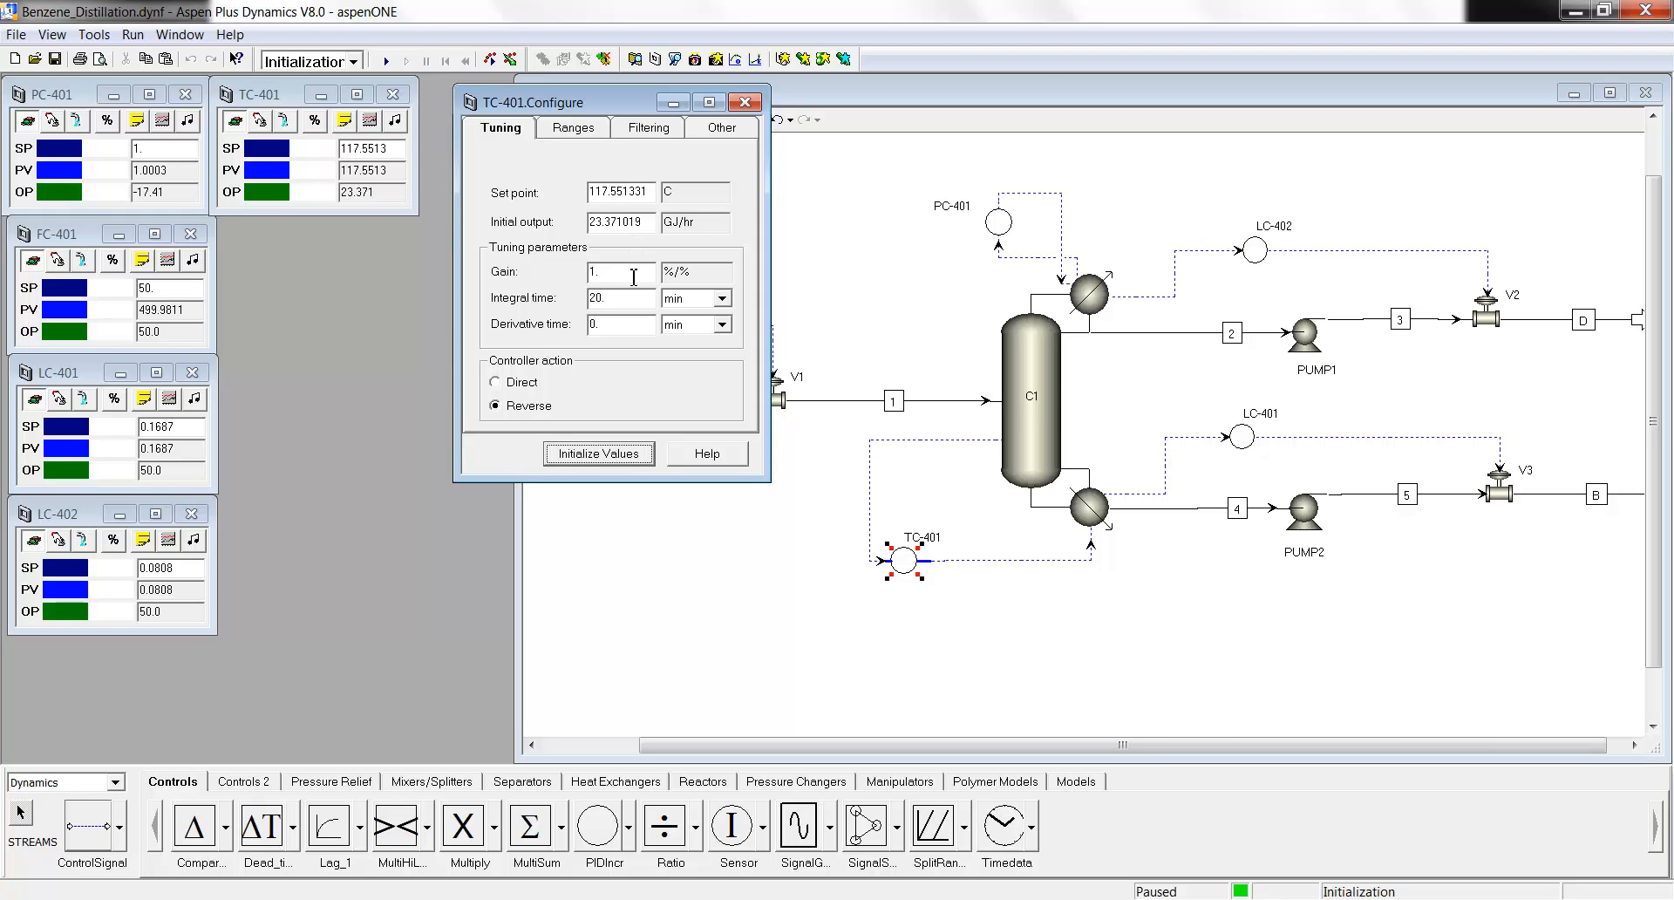
drag(655, 225, 582, 224)
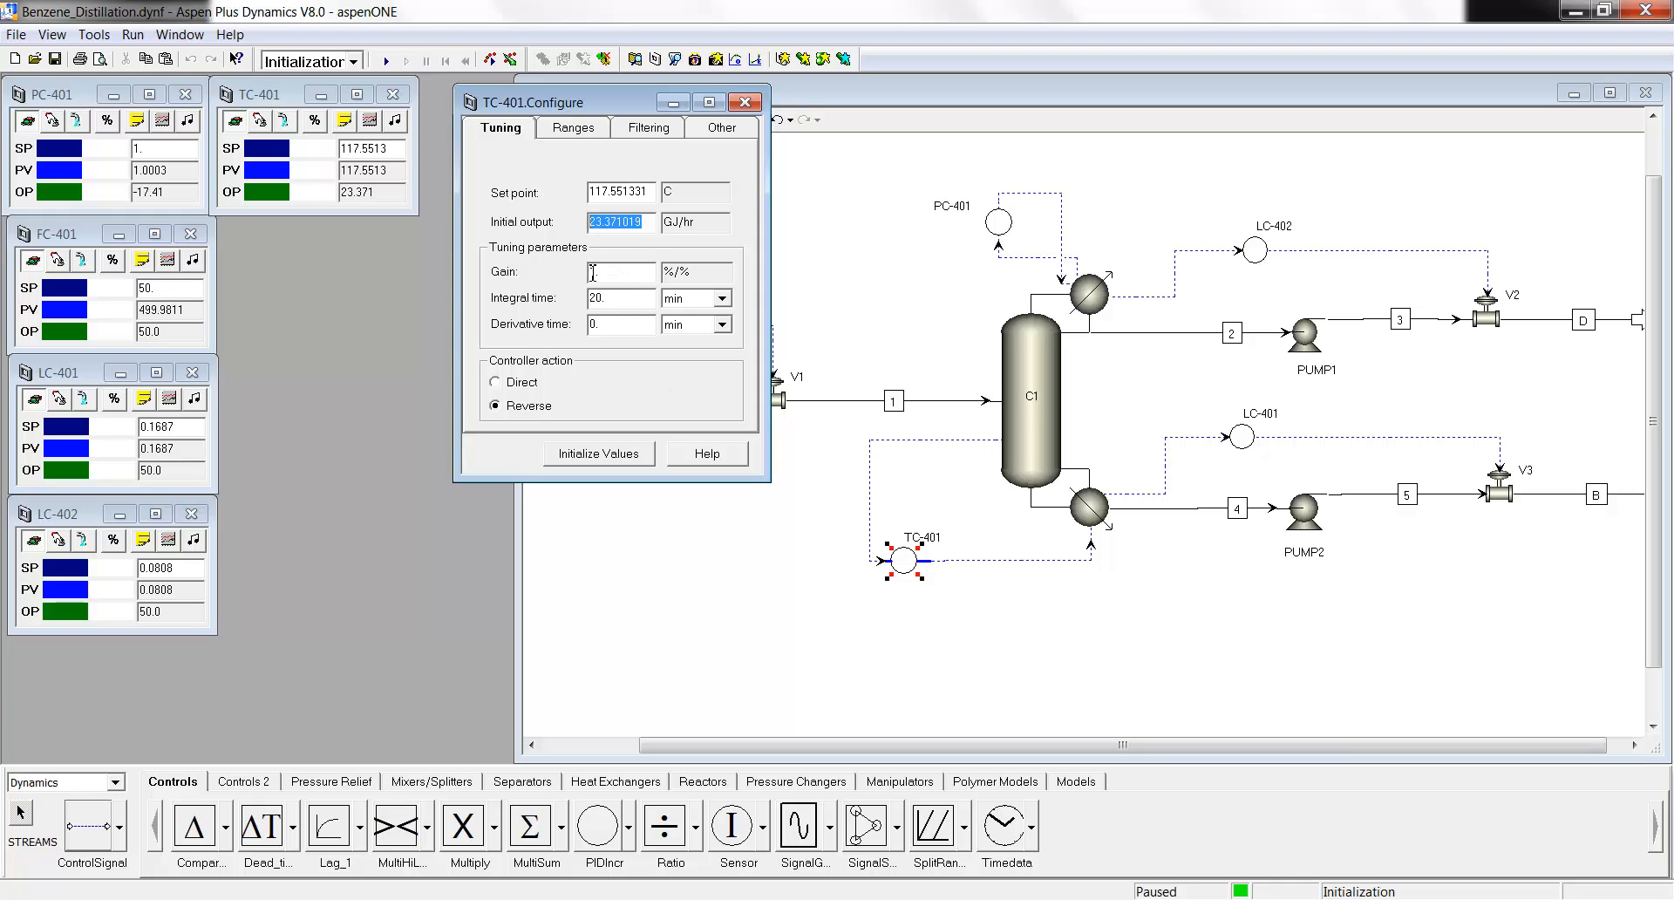
double_click(593, 273)
click(605, 299)
click(745, 102)
Open TC-401's results plot, enlarge it, and place it below the TC-401 faceplate.
click(369, 120)
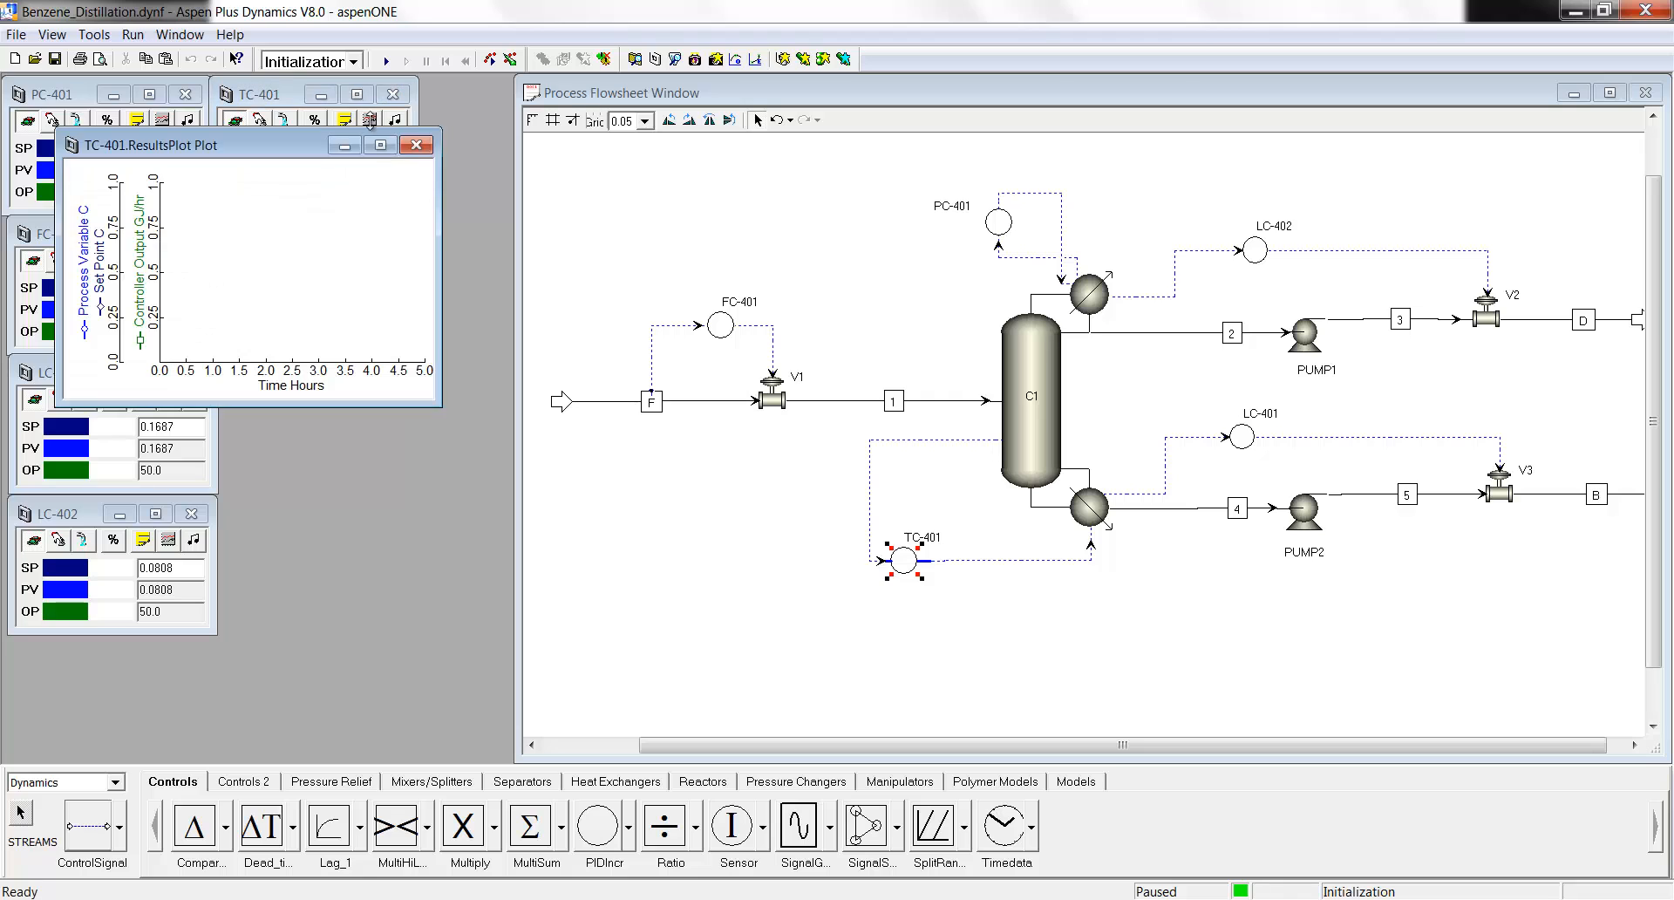
drag(304, 158, 460, 241)
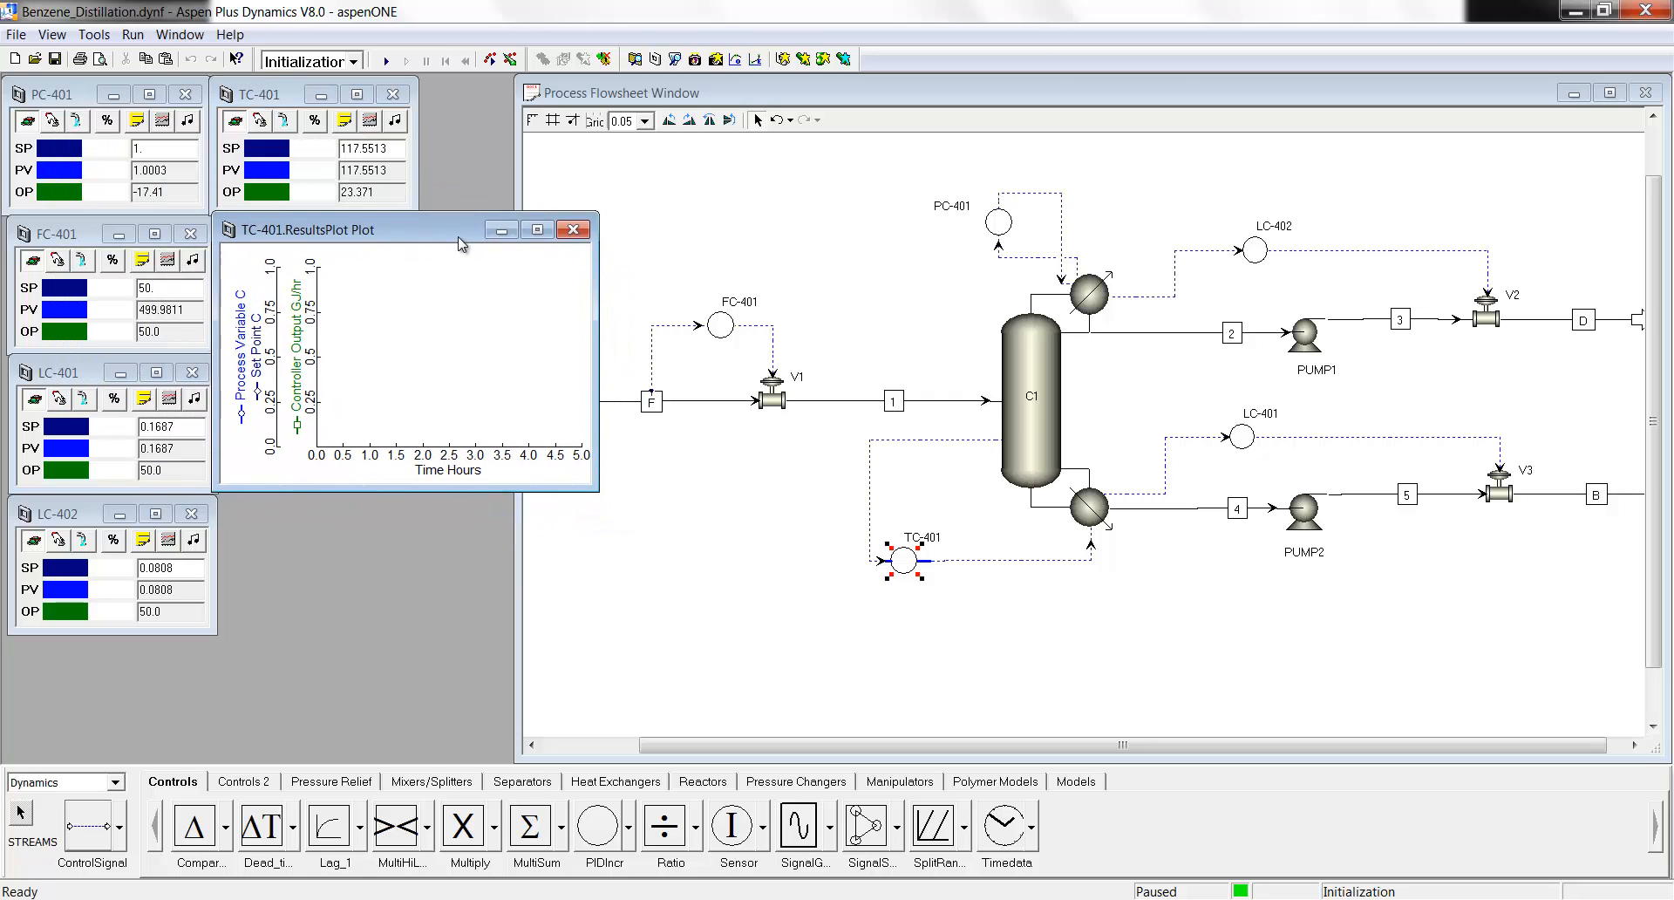
drag(598, 493, 813, 709)
drag(584, 232, 612, 268)
Run the simulation in Dynamic mode and start TC-401's open-loop tuning test with an upward step of 1% of output range.
click(397, 123)
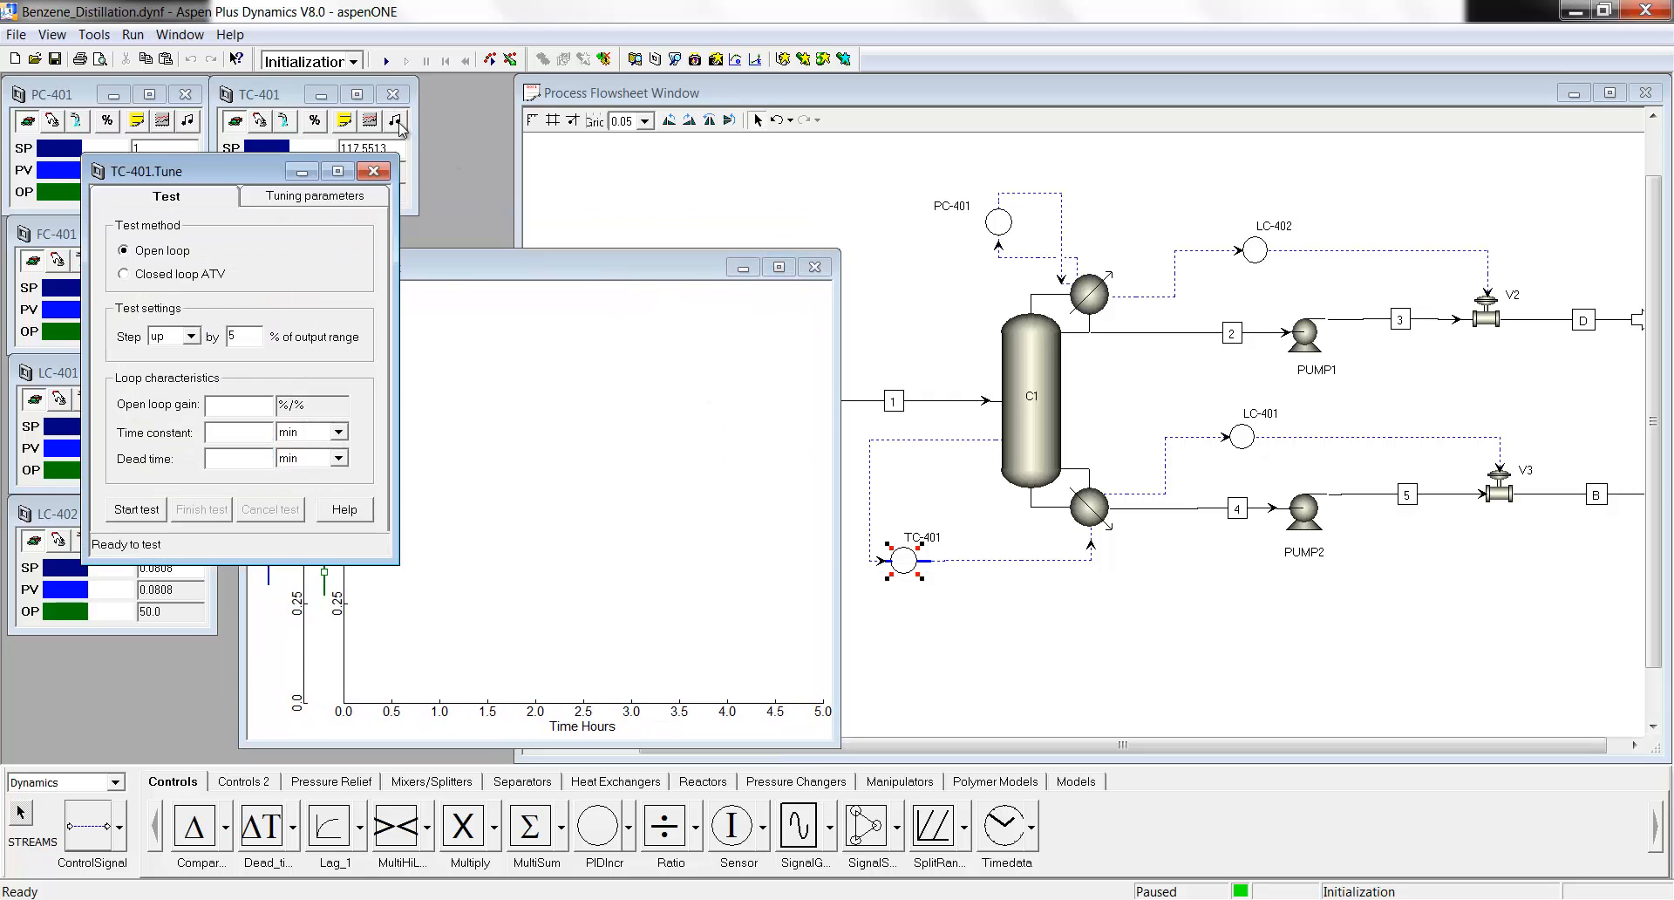
drag(255, 176, 1071, 161)
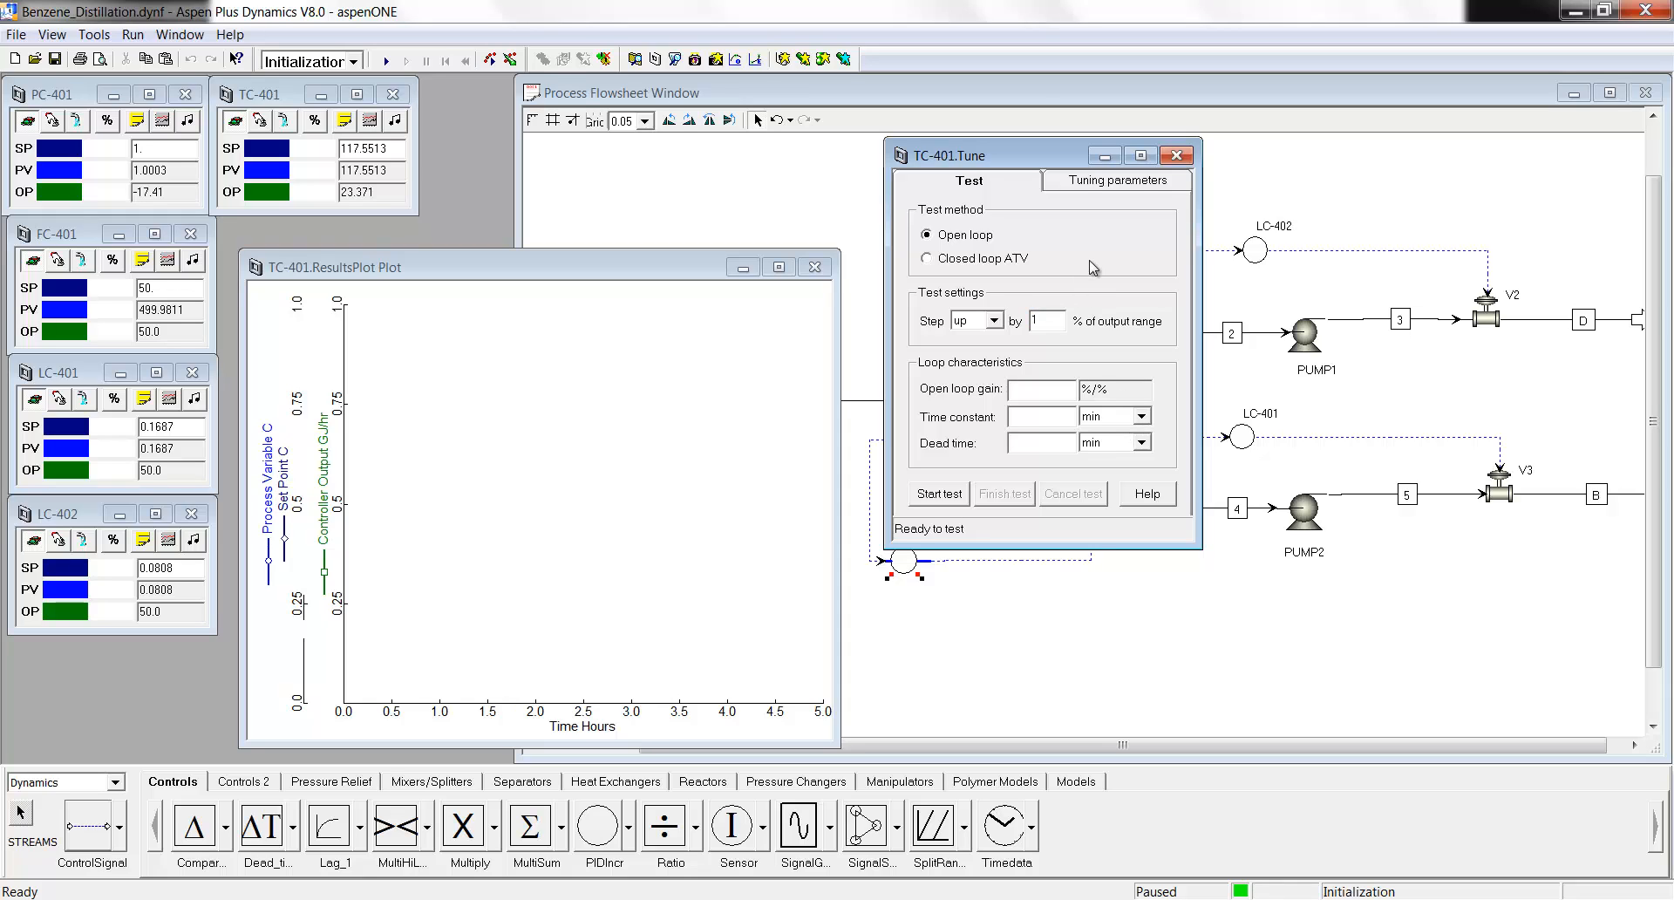
click(351, 63)
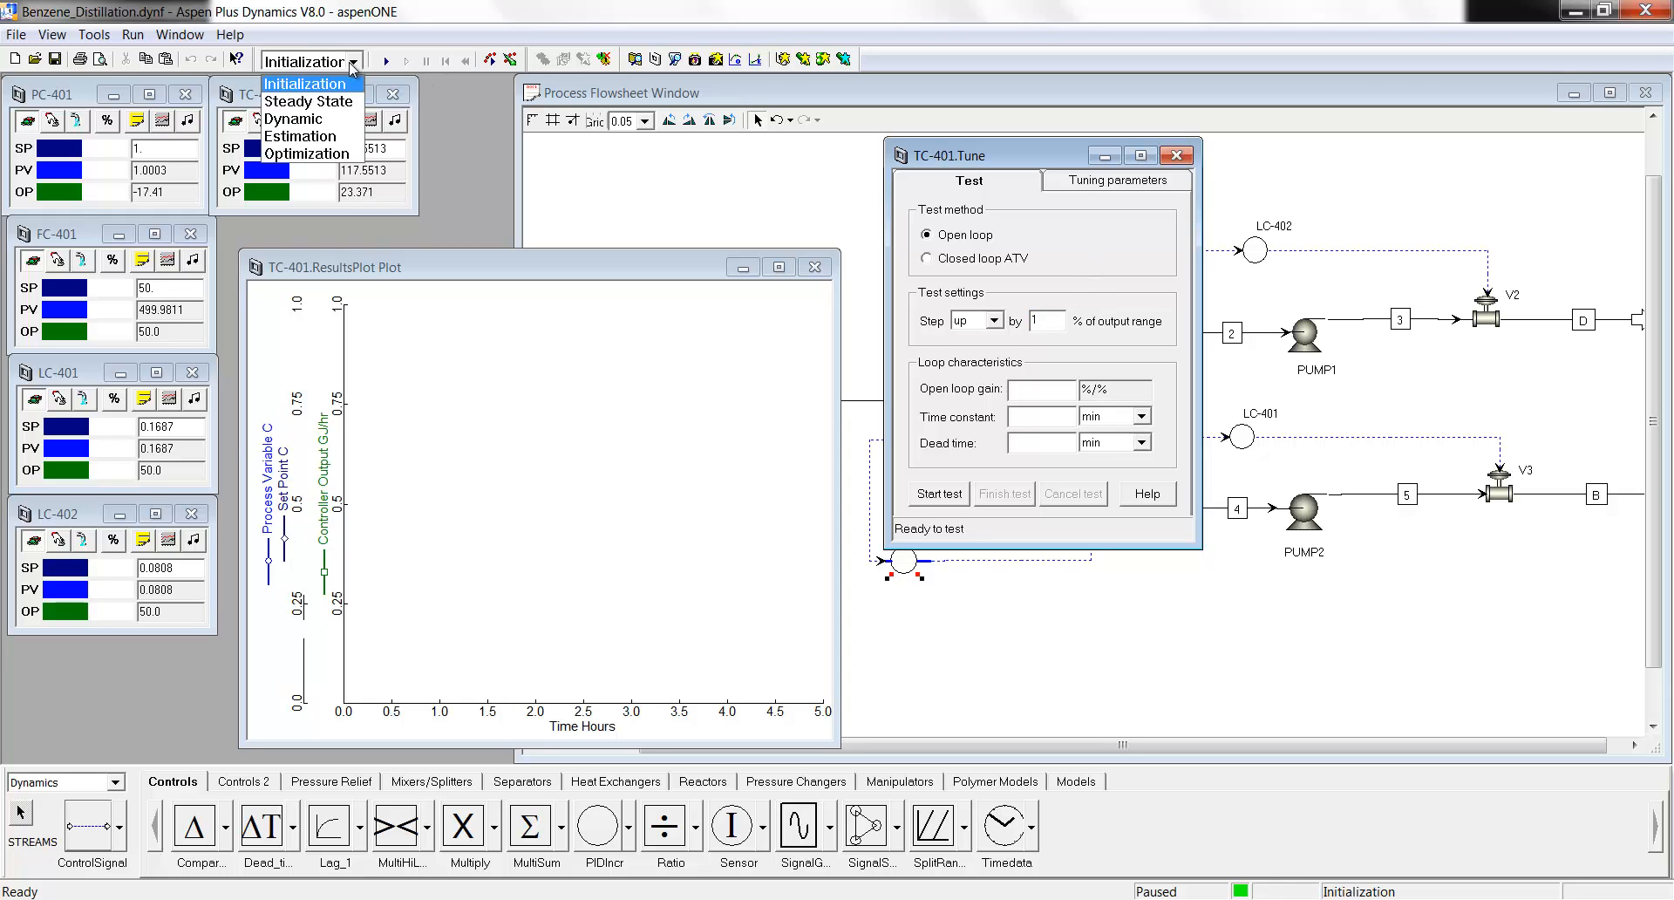
click(327, 111)
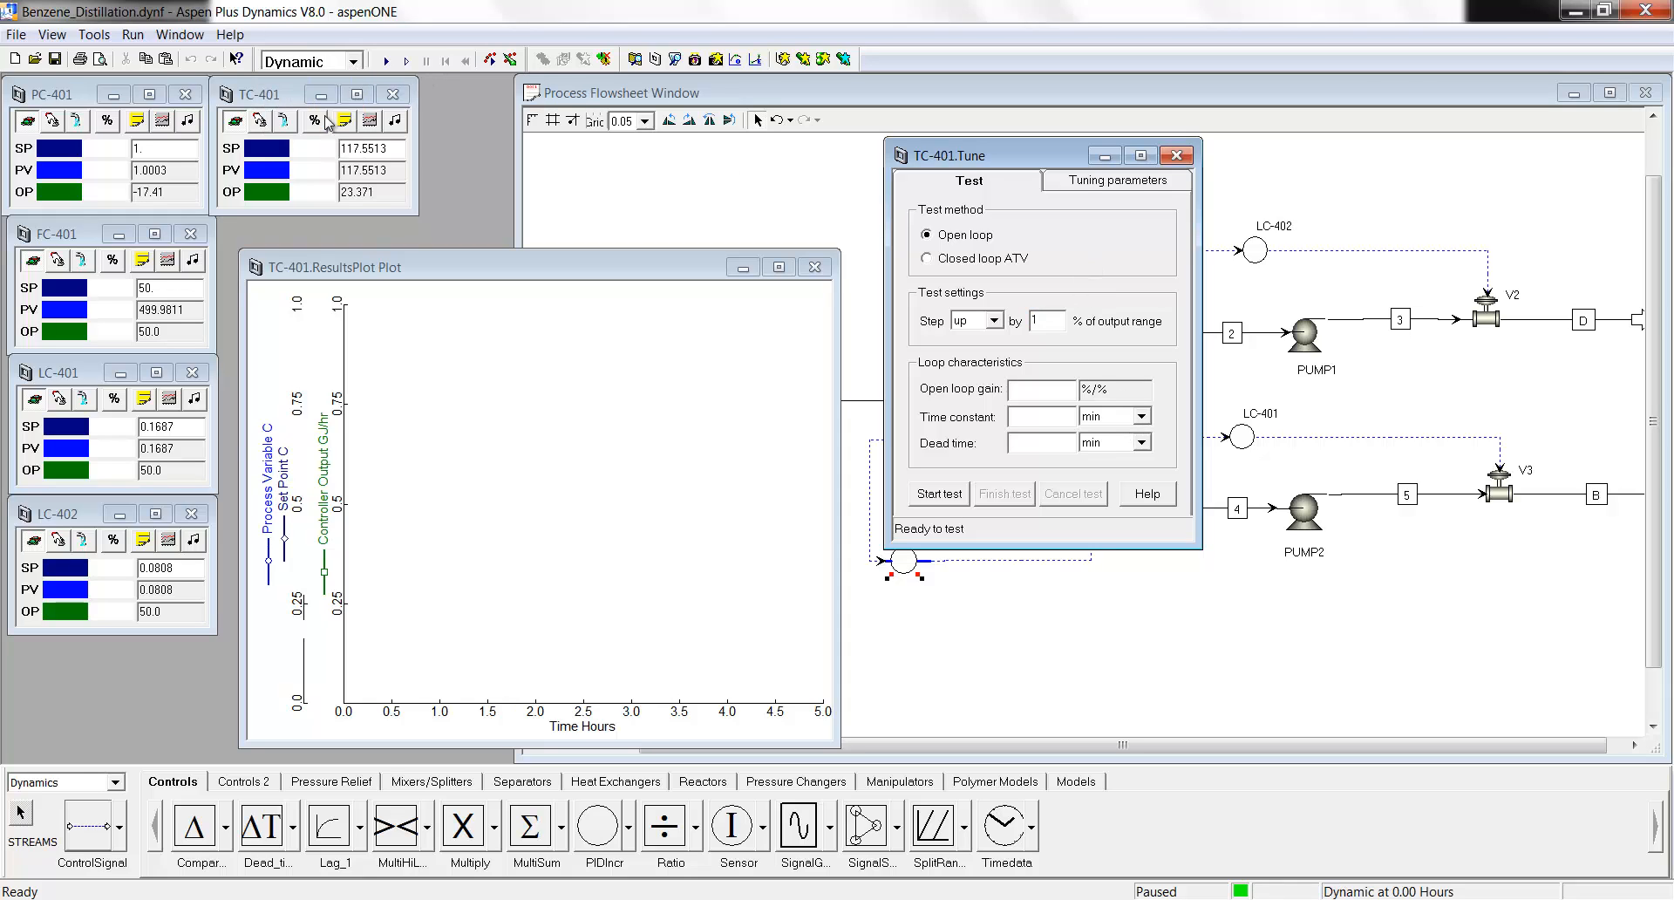
click(383, 63)
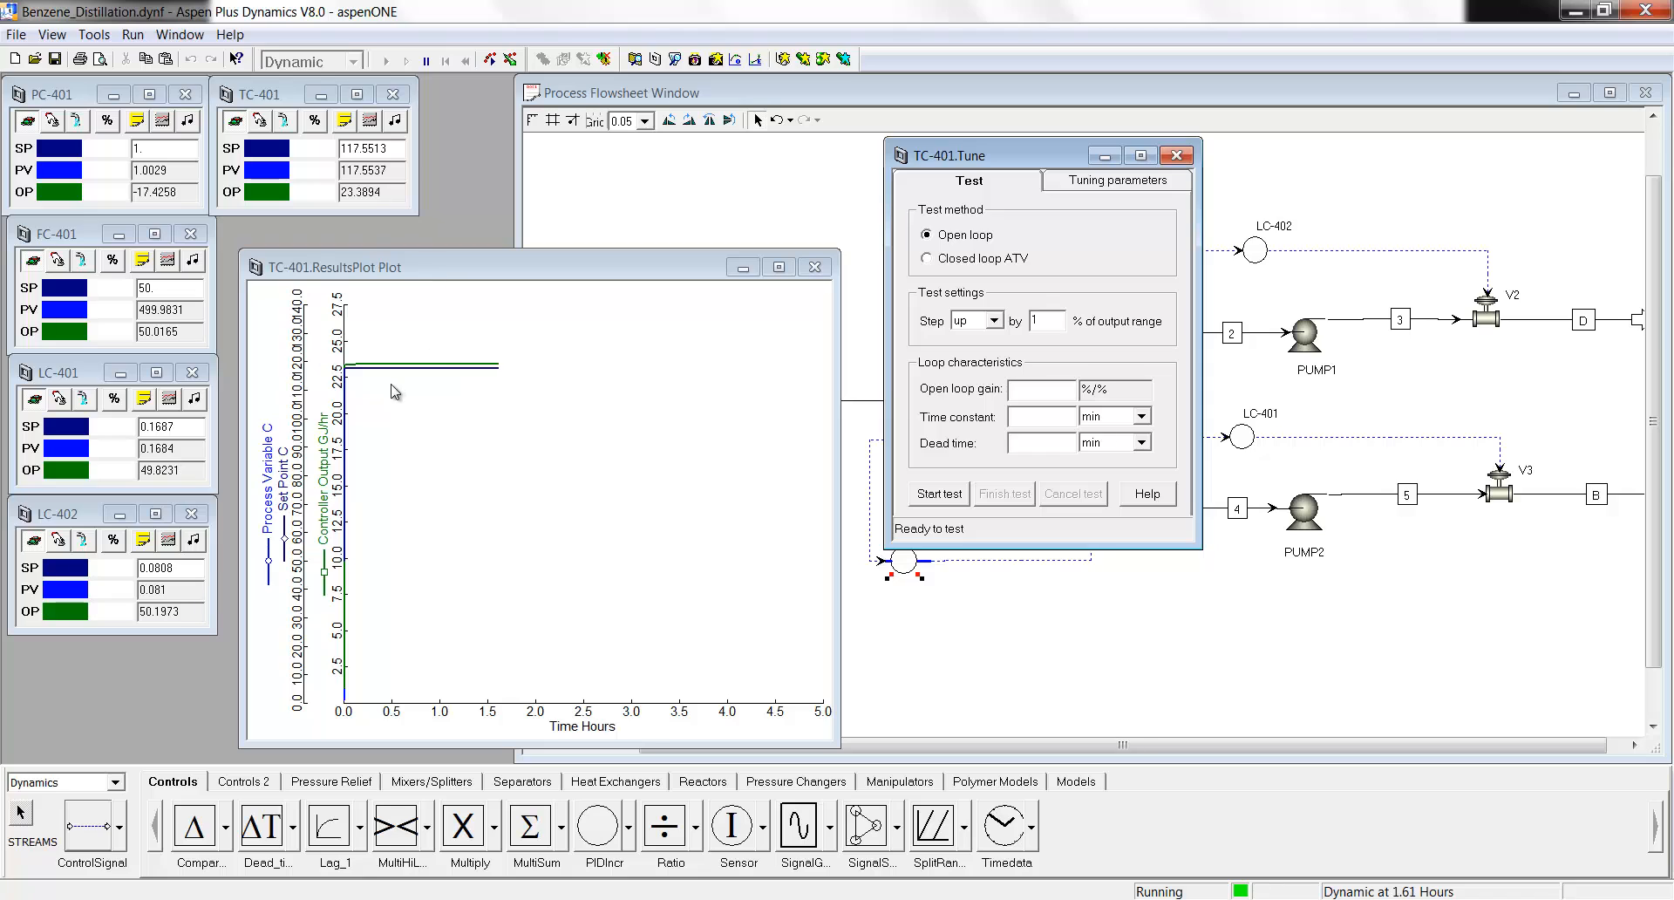
click(939, 494)
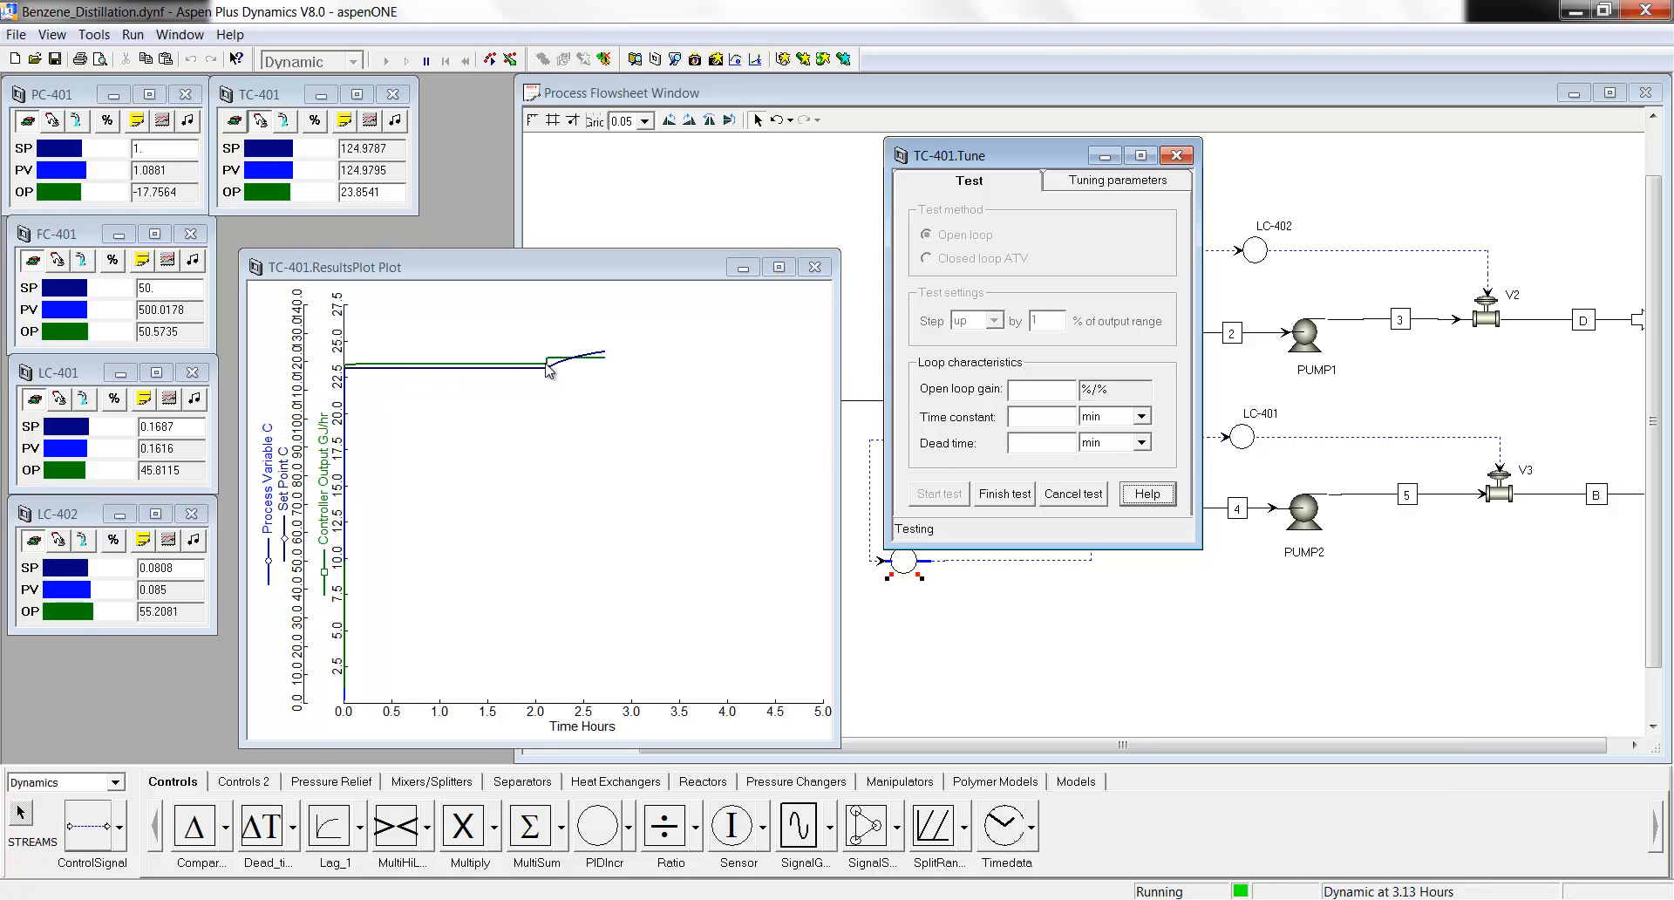
Set the controller output axis of TC-401's results plot to range from 23 to 28.
drag(532, 343, 560, 374)
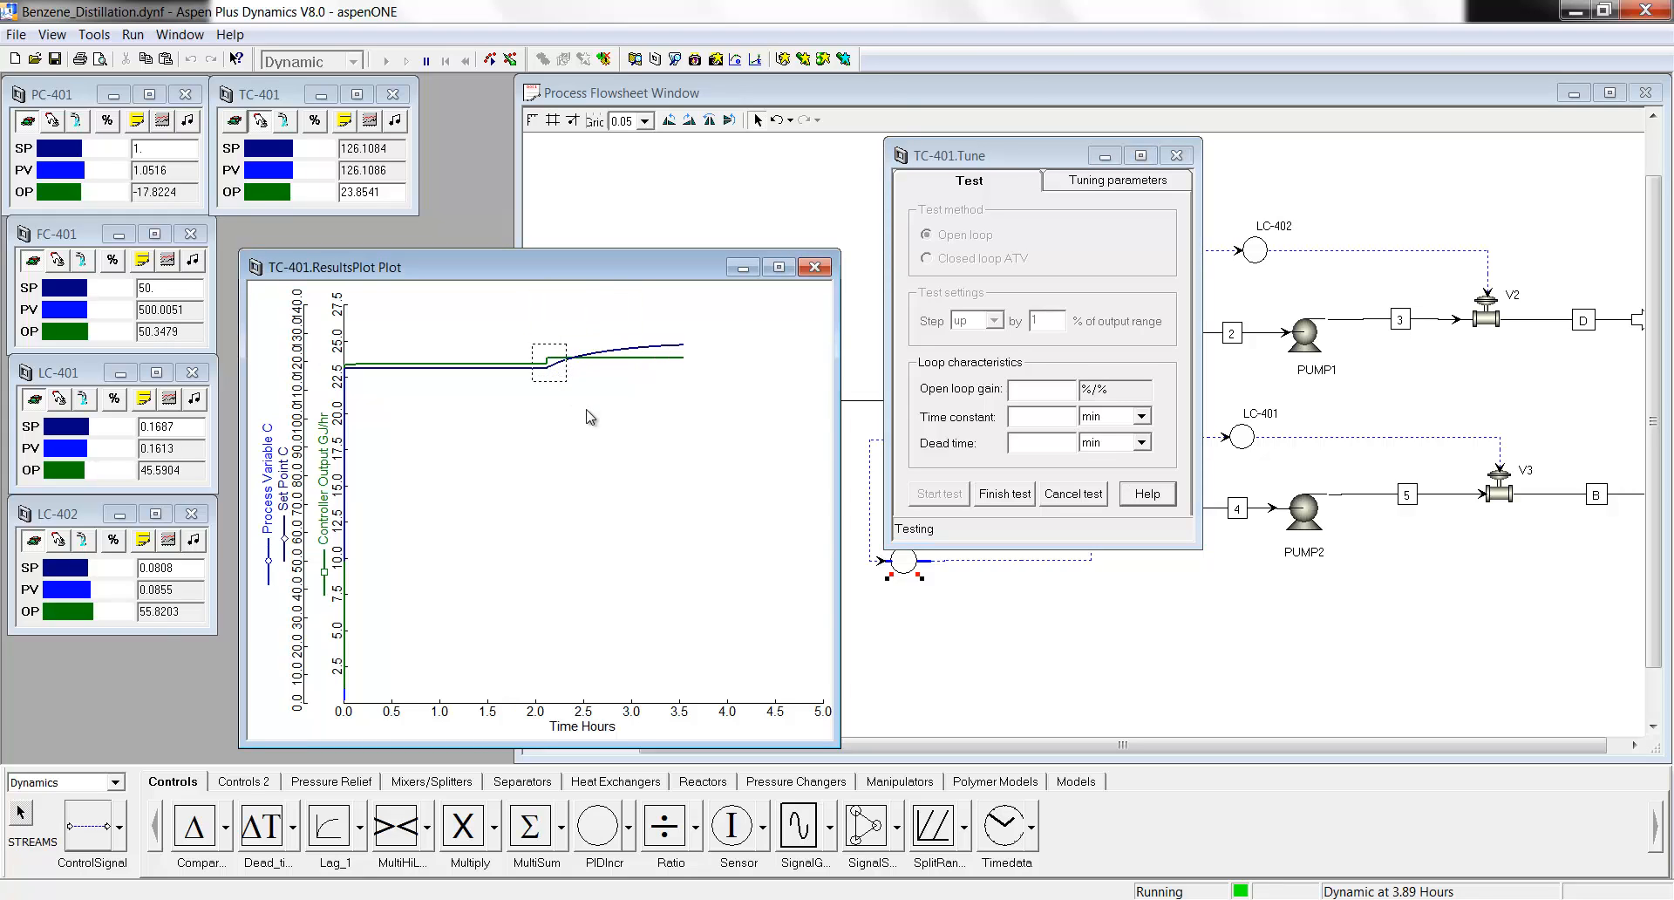
double_click(339, 349)
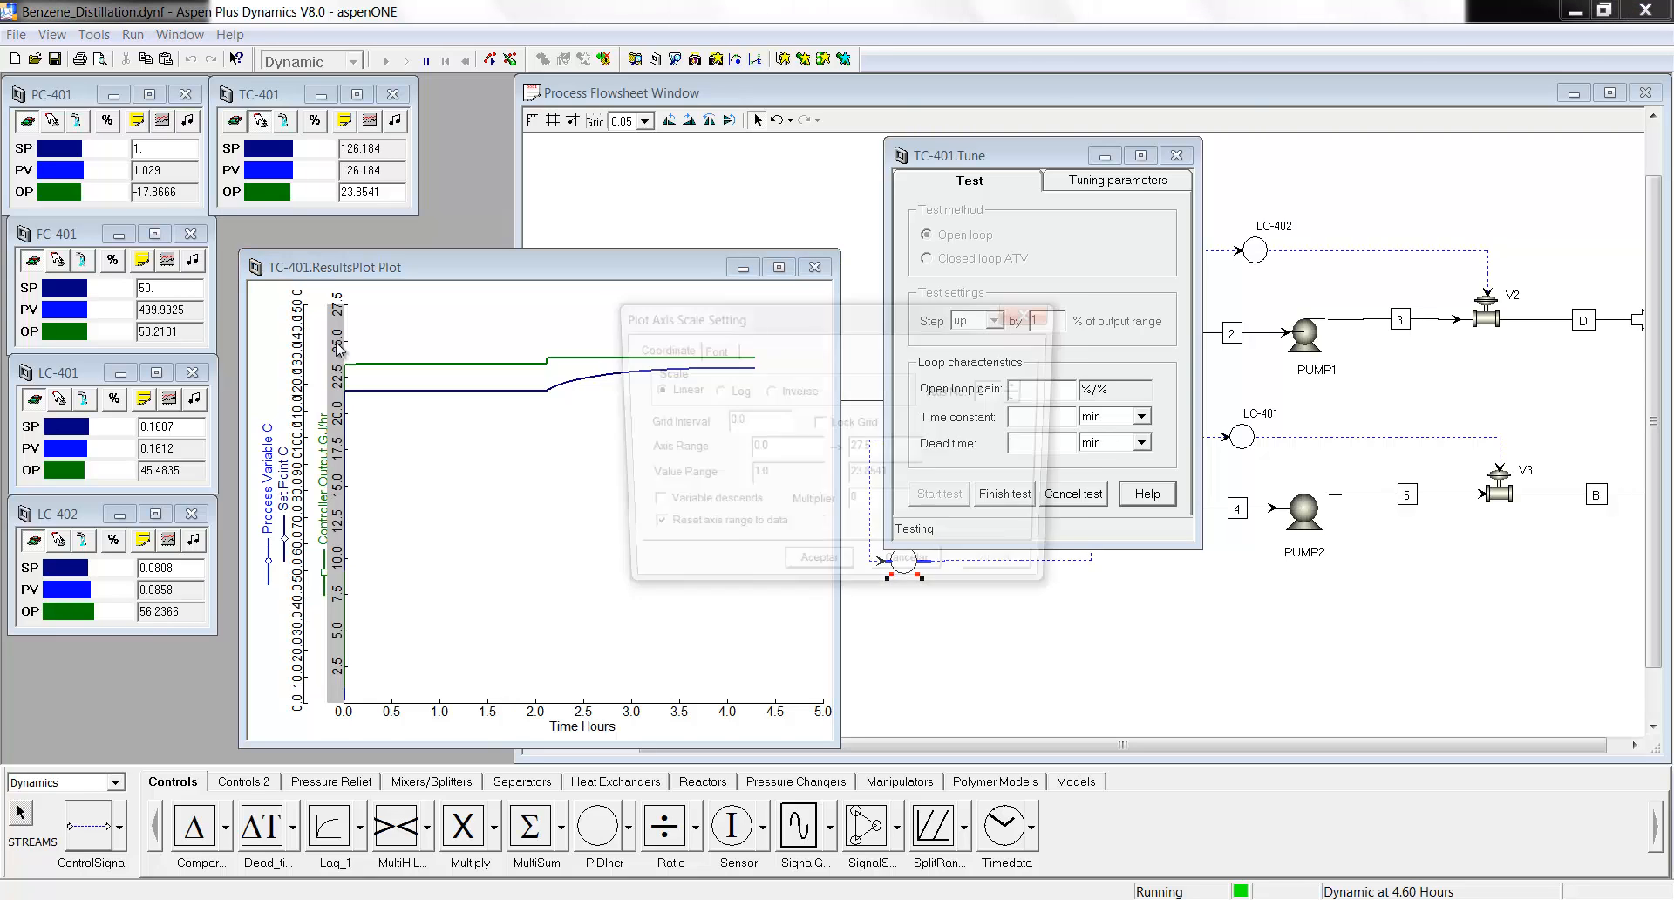
drag(777, 458, 693, 455)
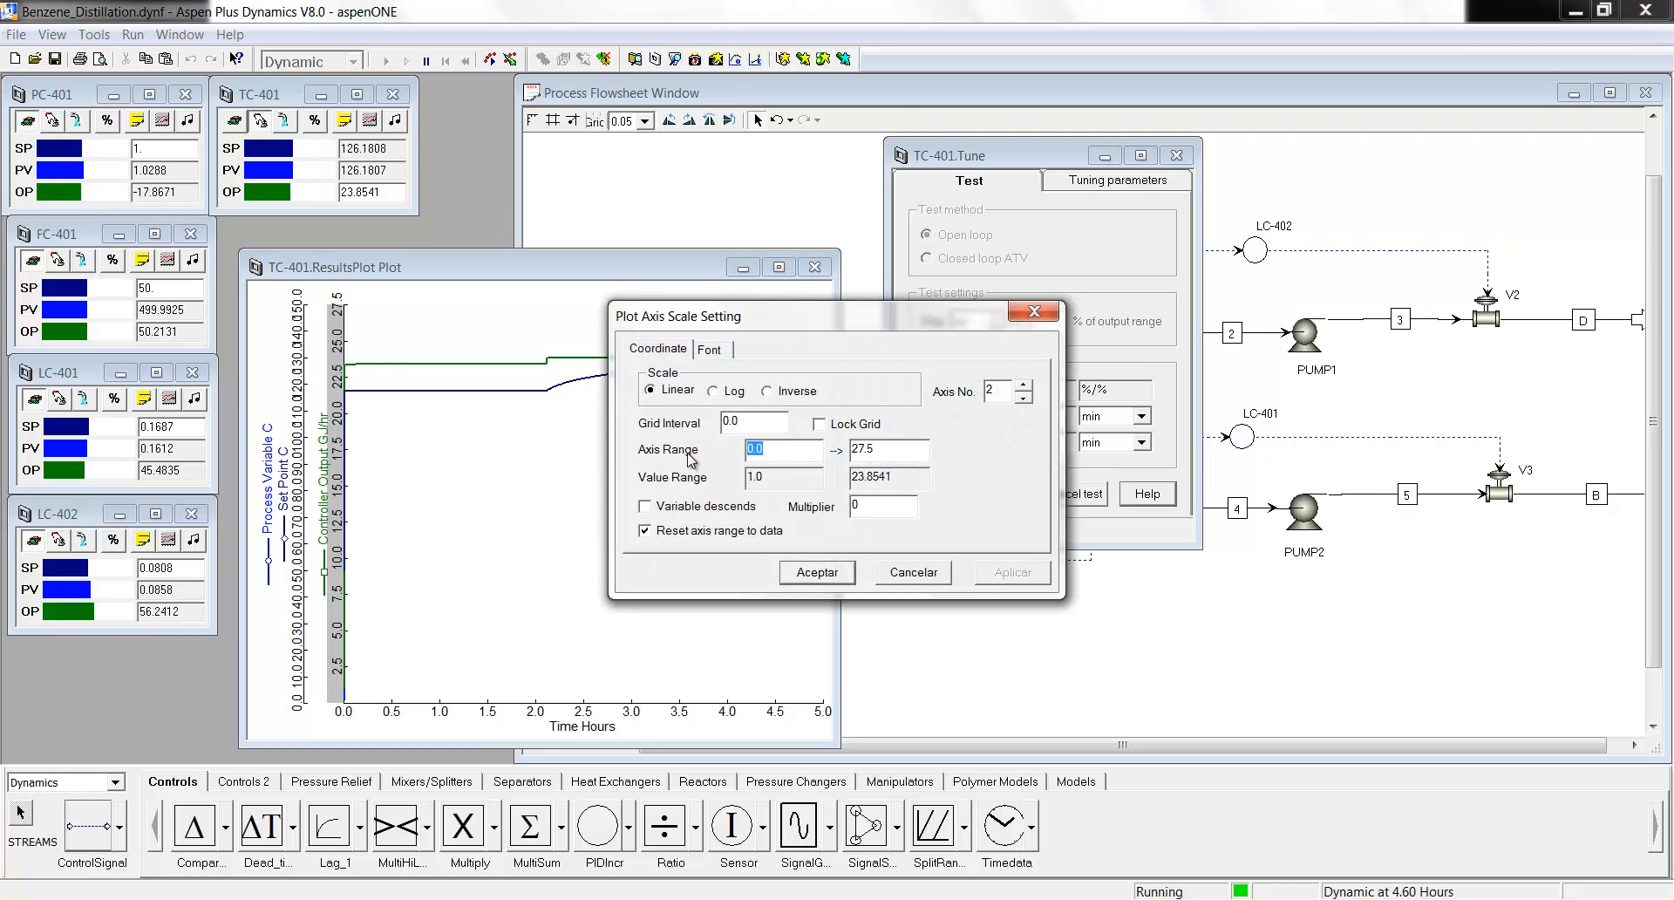
text(25)
drag(884, 449, 825, 449)
text(28)
click(835, 575)
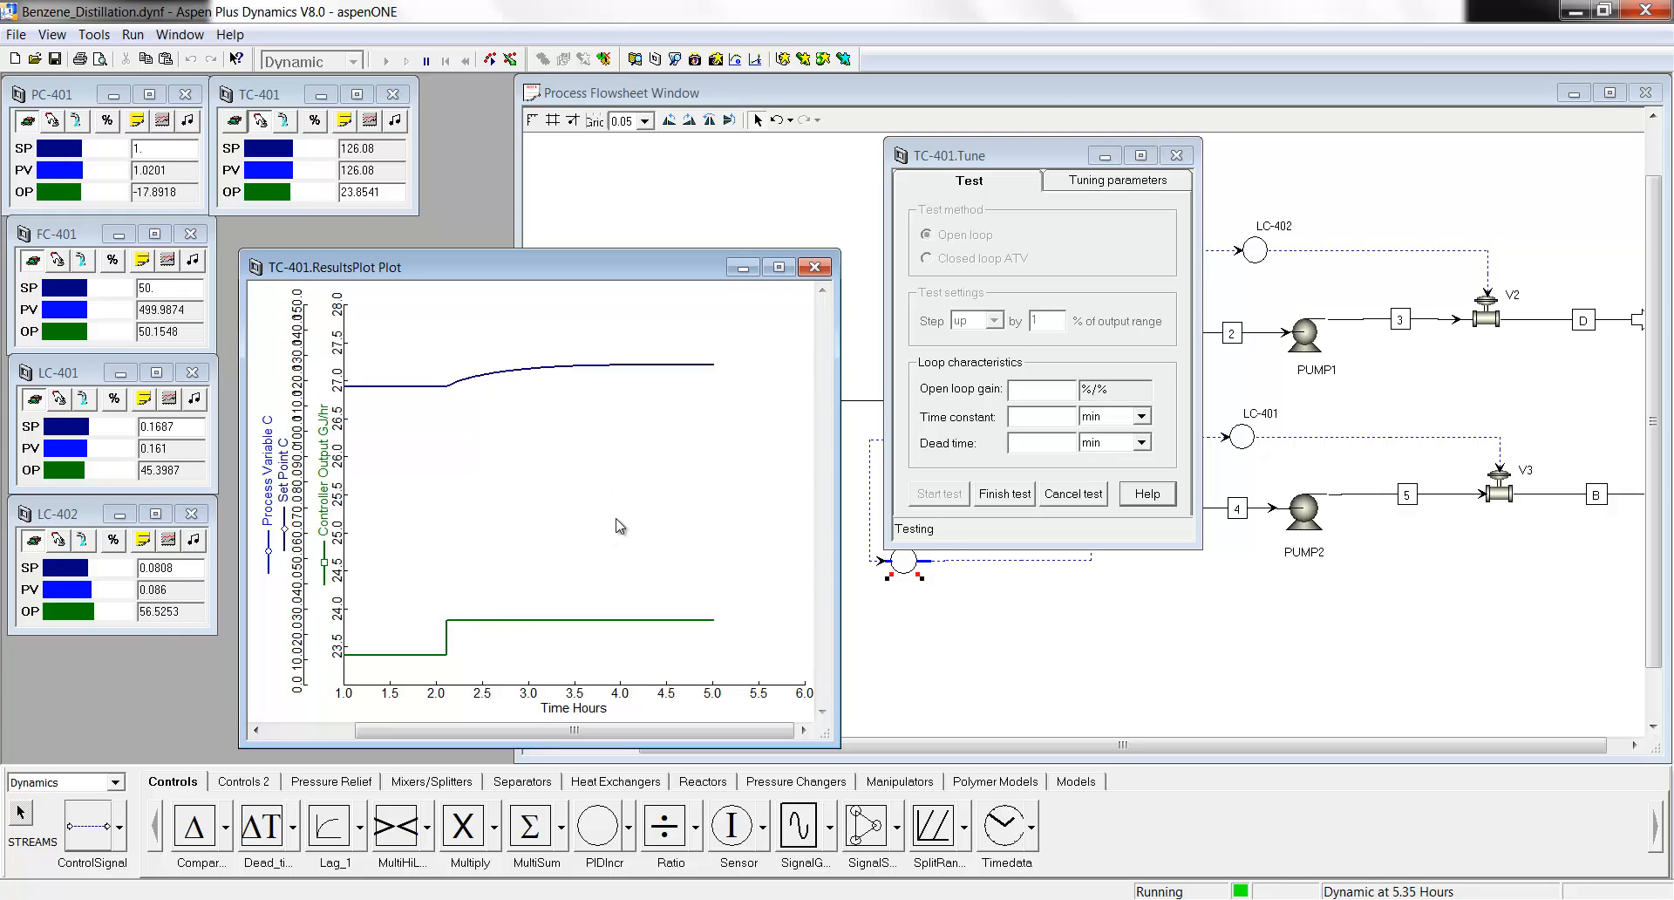
Set the process variable axis of TC-401's results plot to range from 115 to 130 and slightly enlarge the plot window.
double_click(299, 383)
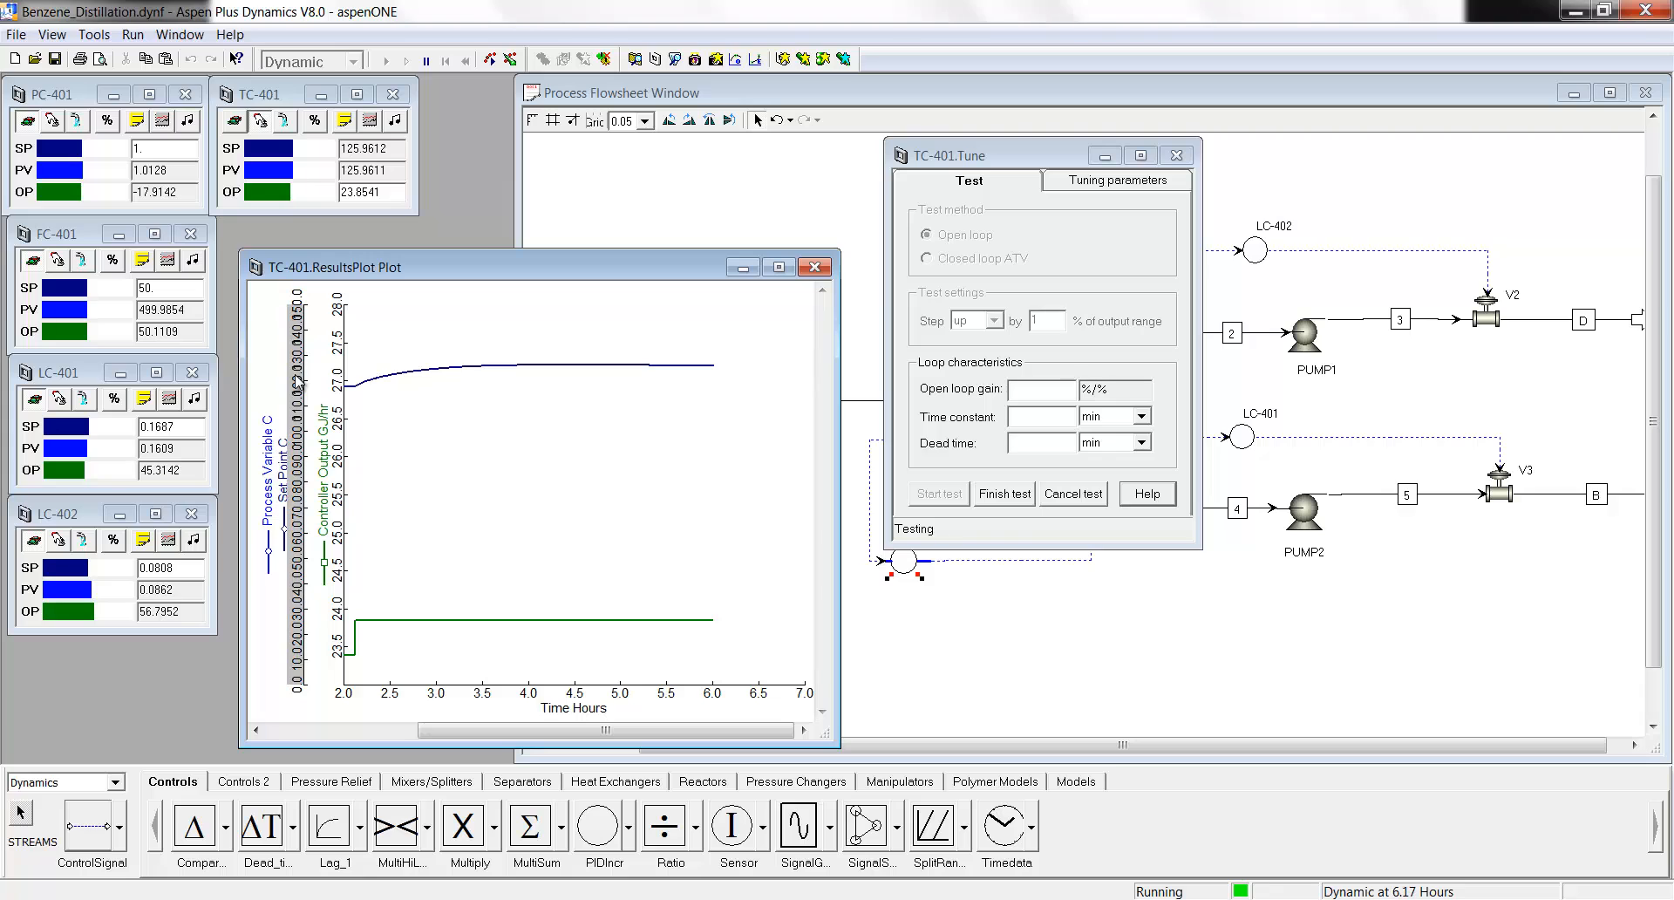
drag(796, 450, 706, 454)
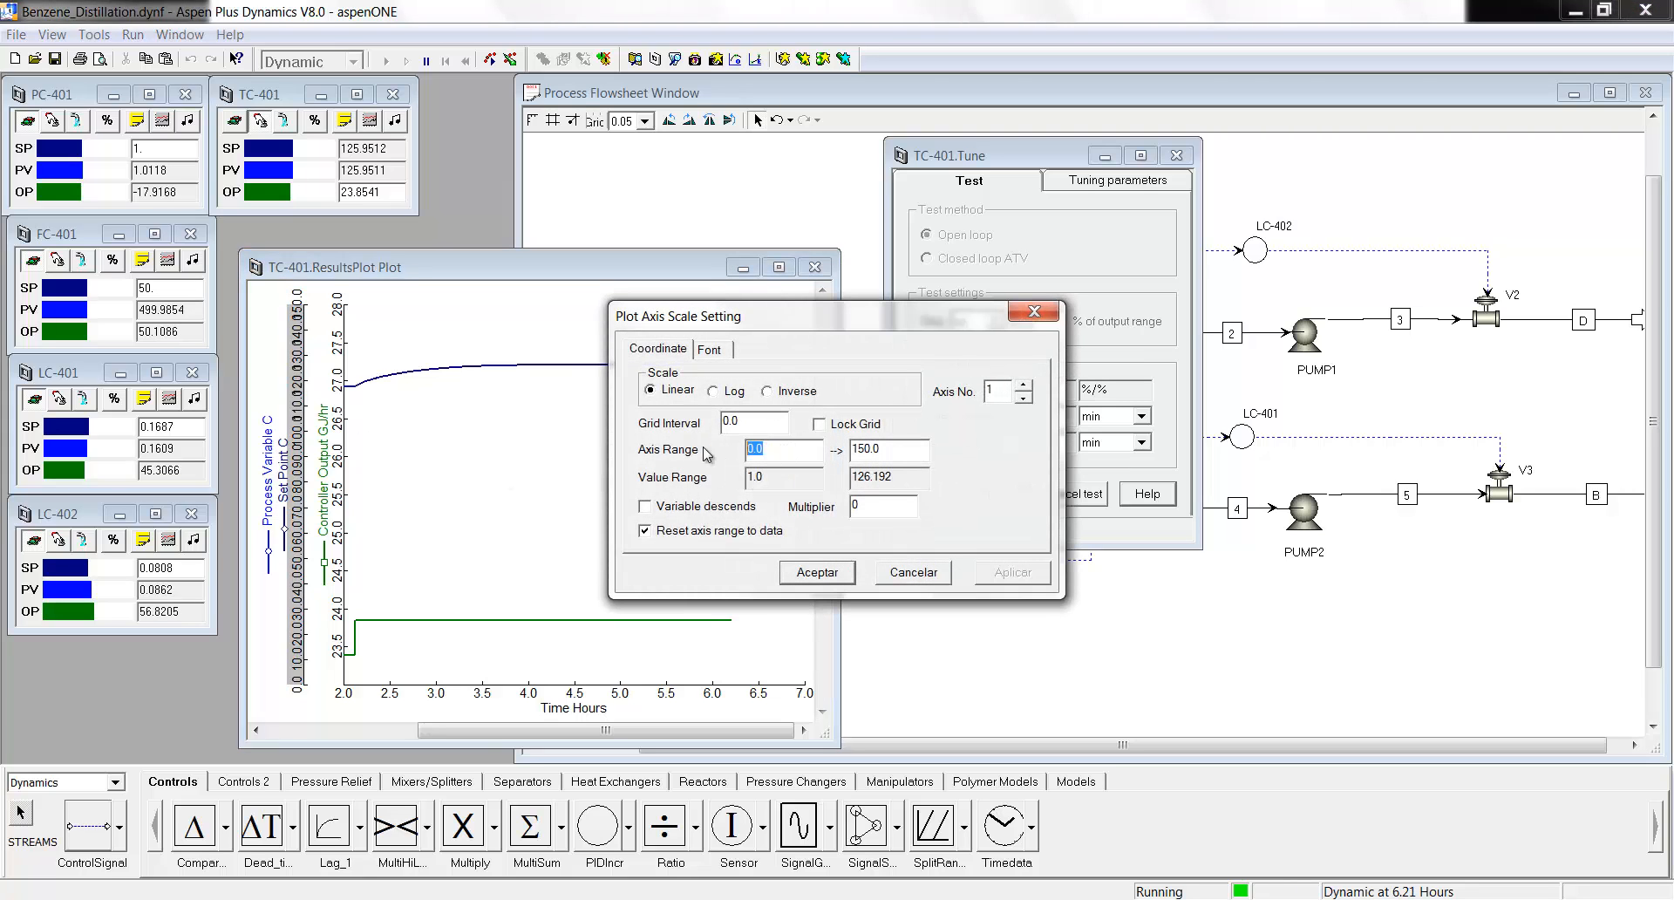
text(115)
key(Tab)
text(1)
key(Return)
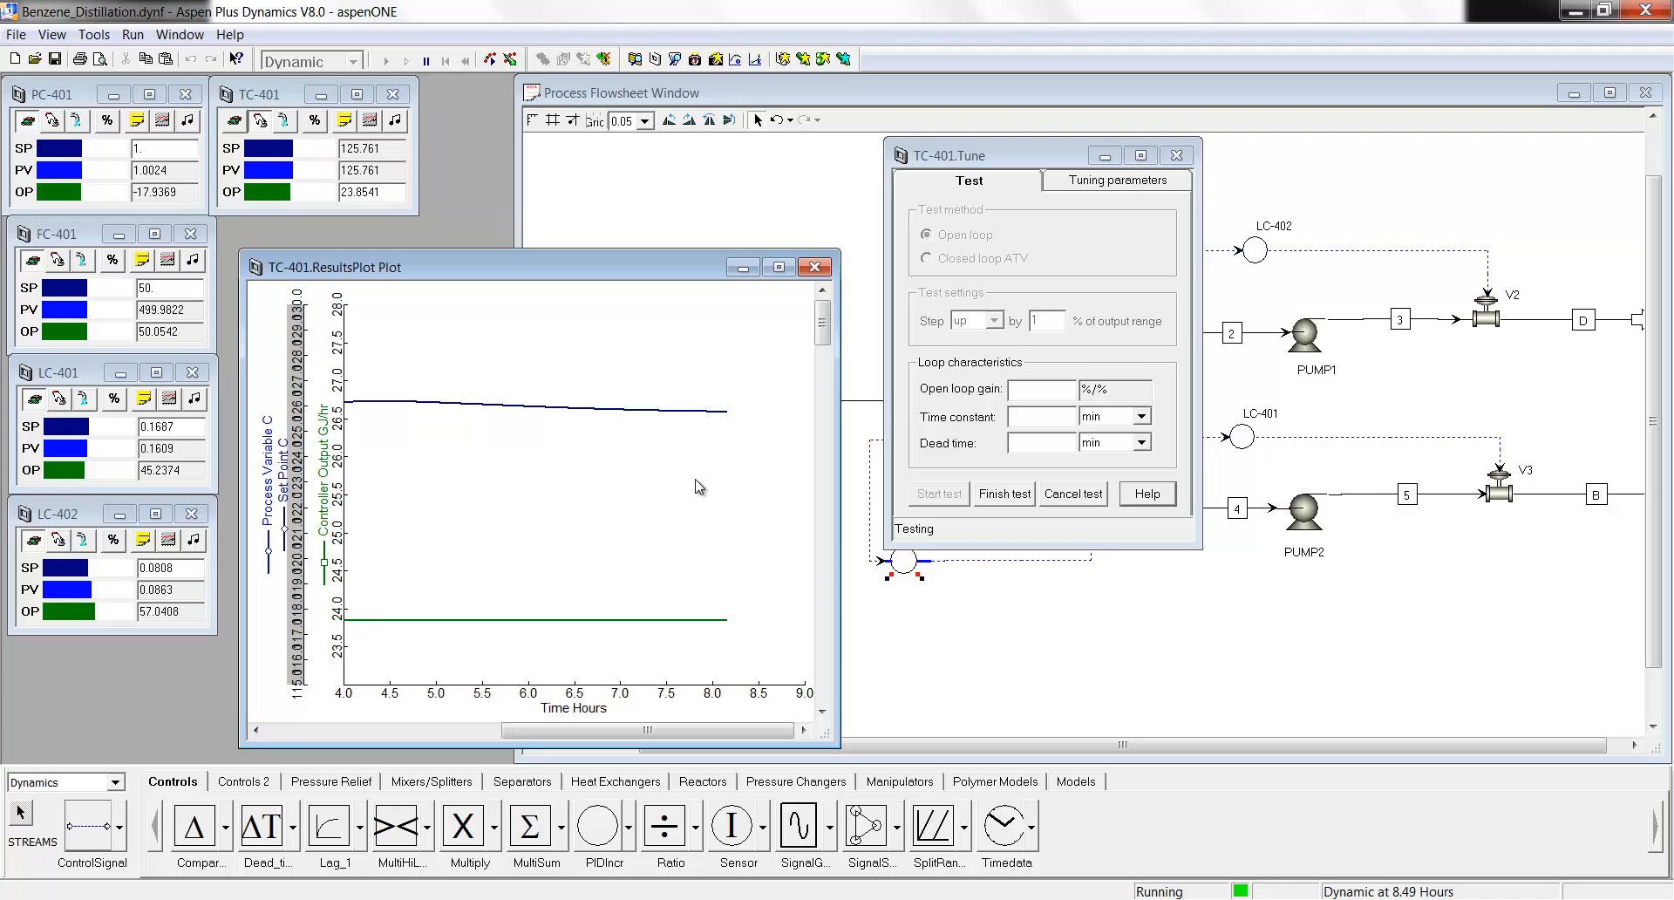
drag(663, 276, 681, 201)
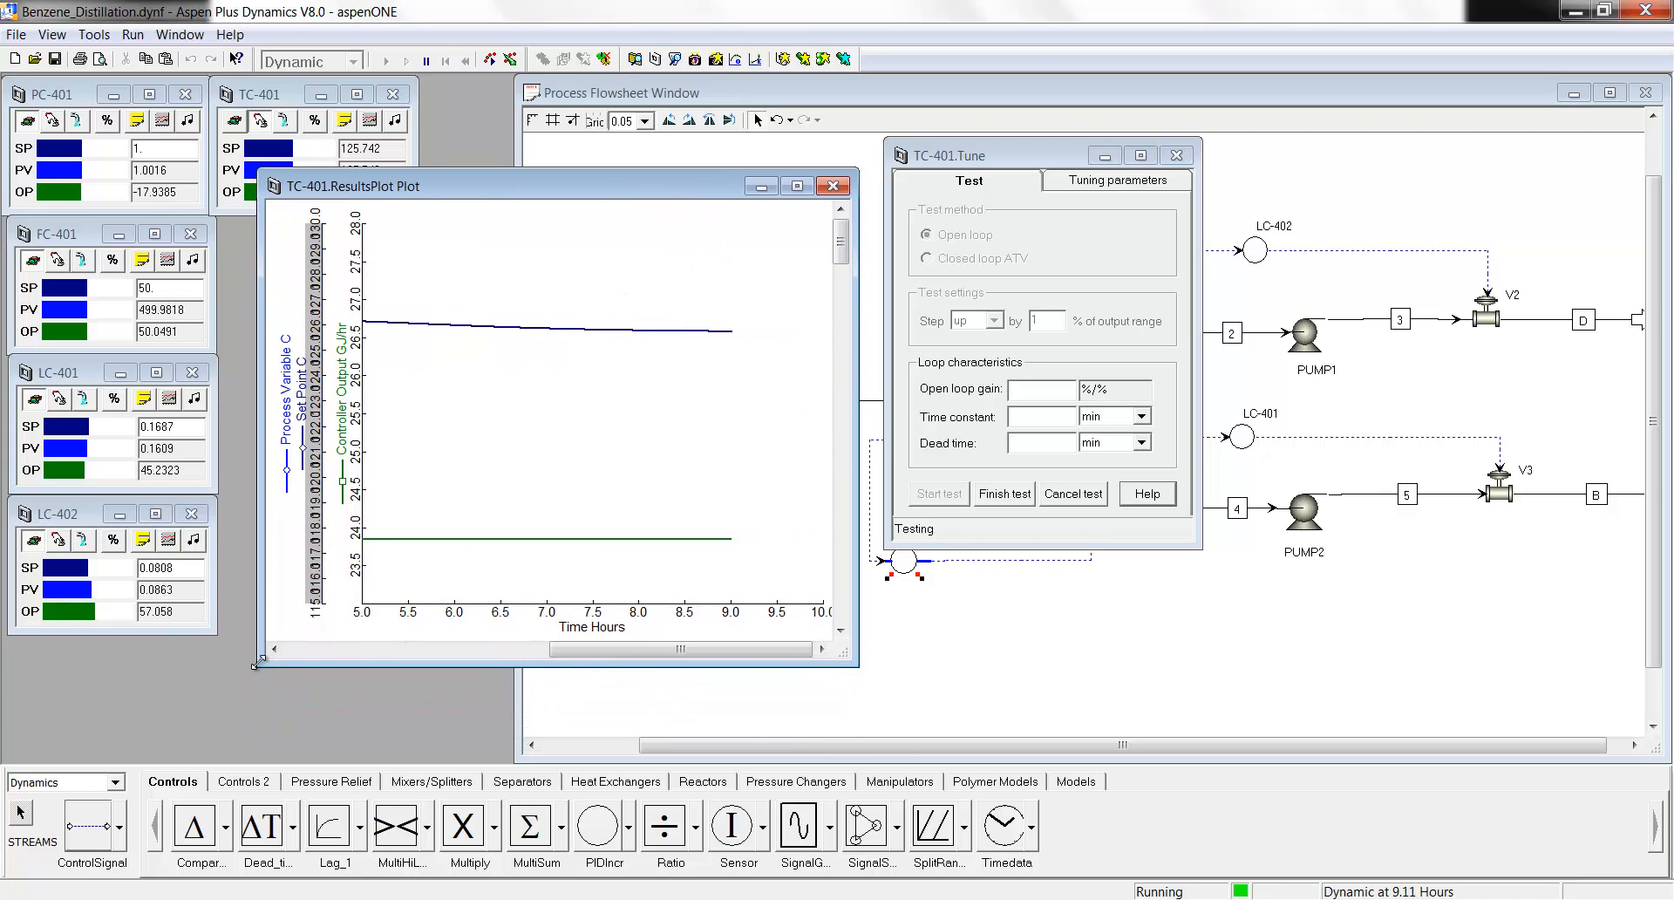
drag(256, 664, 228, 697)
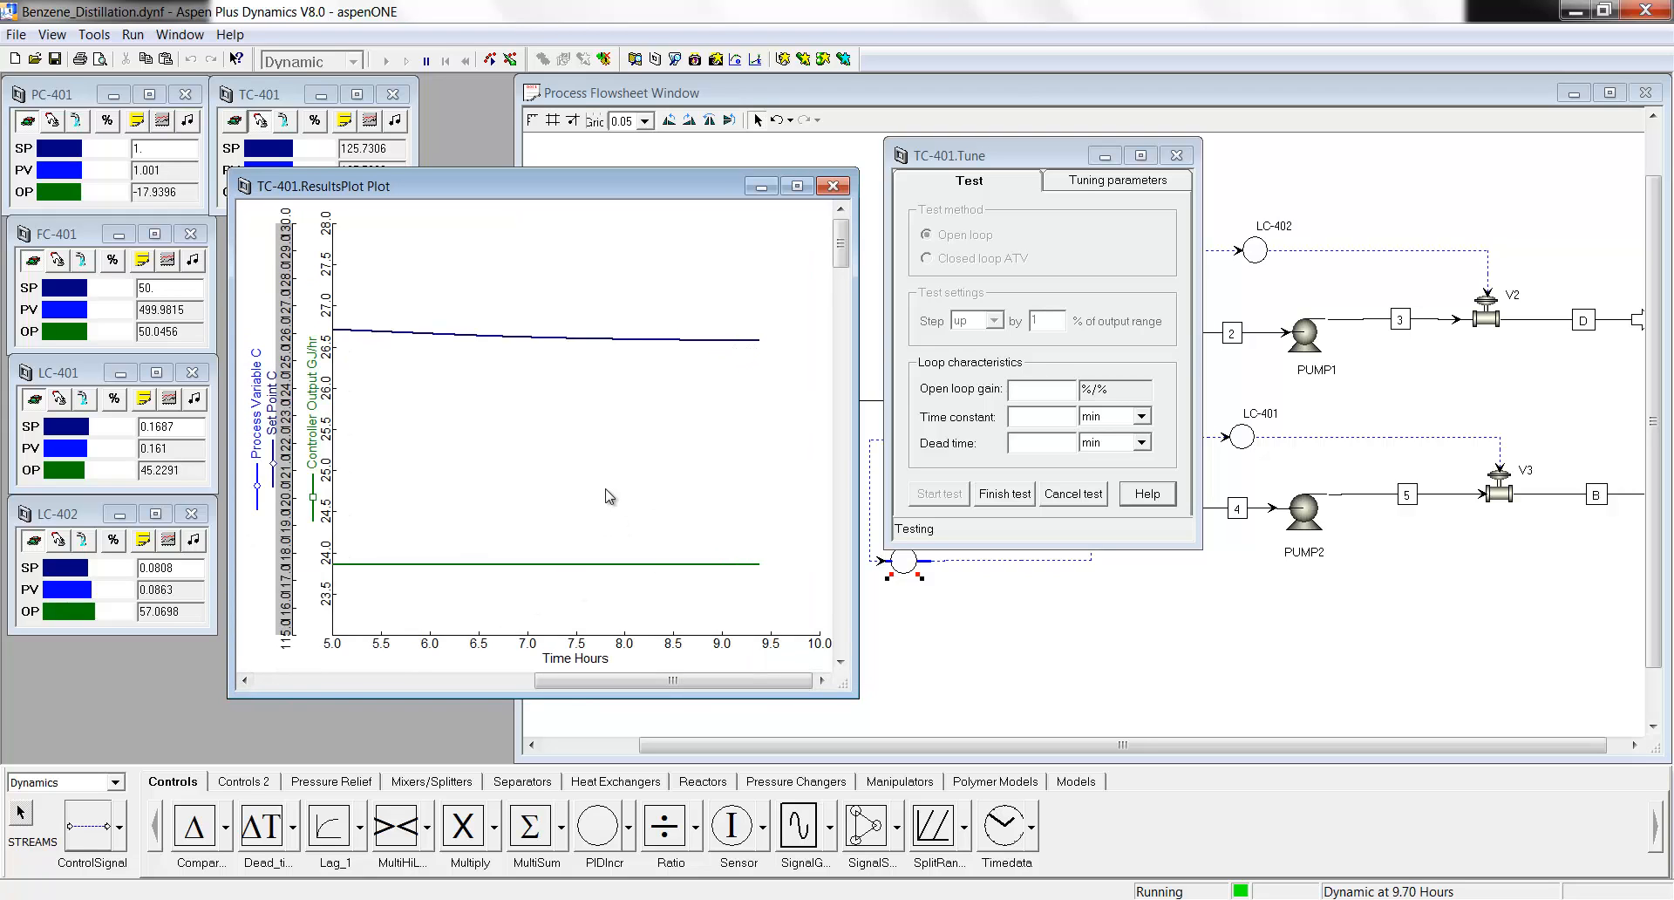
Pause the simulation and set the results plot's time axis to start at 0 hours.
click(426, 61)
double_click(335, 647)
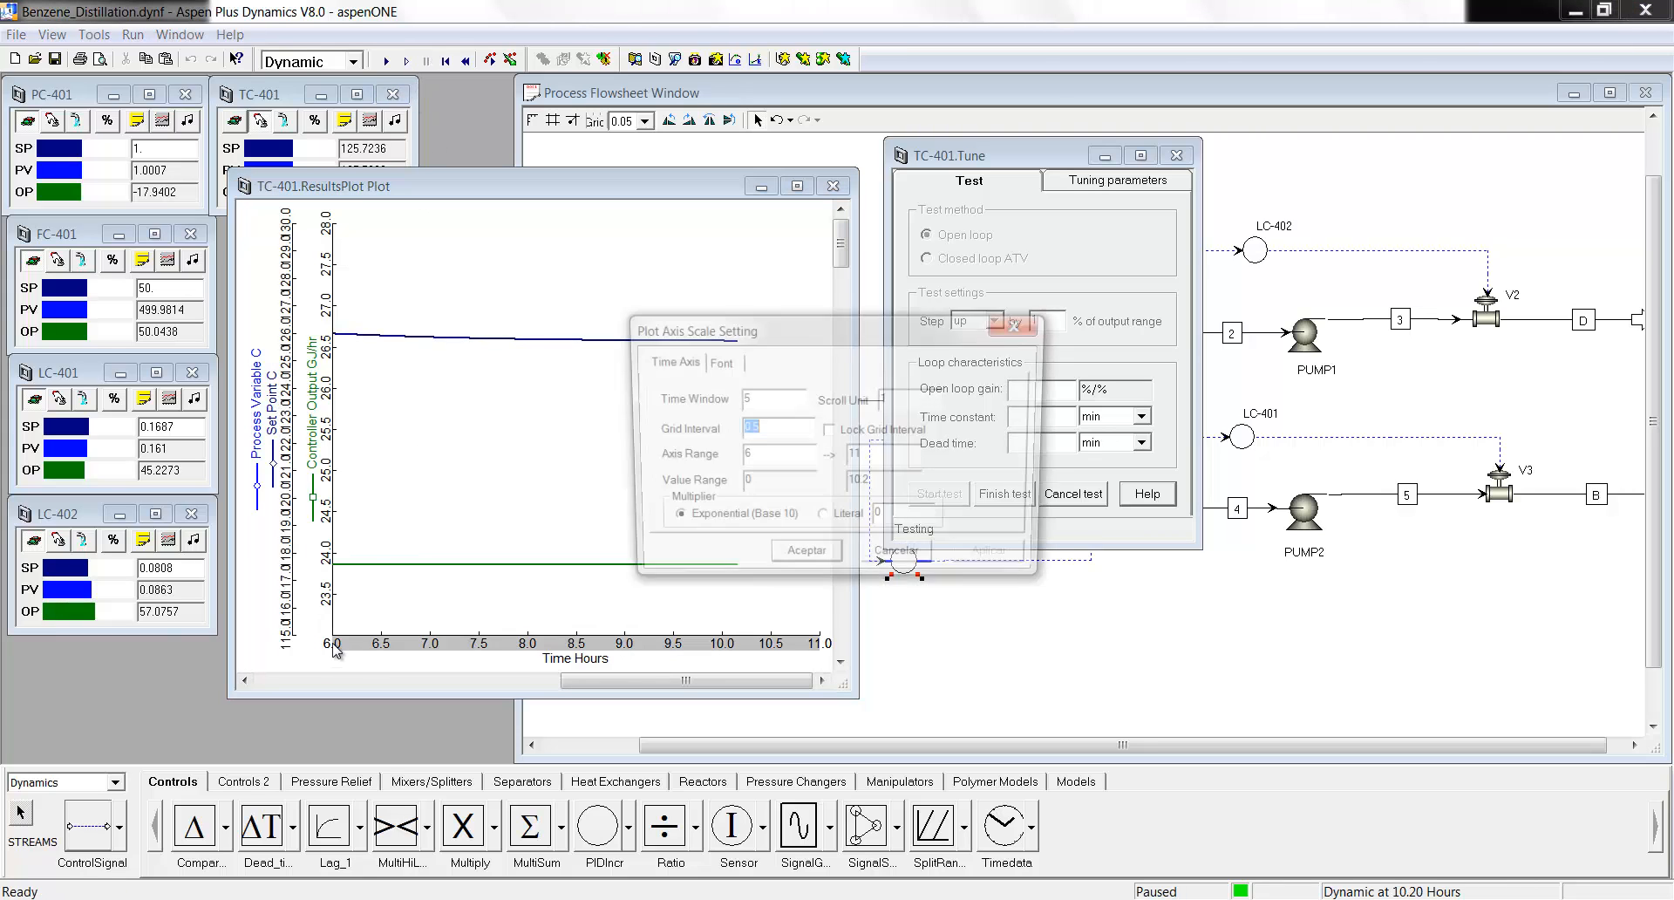
key(Tab)
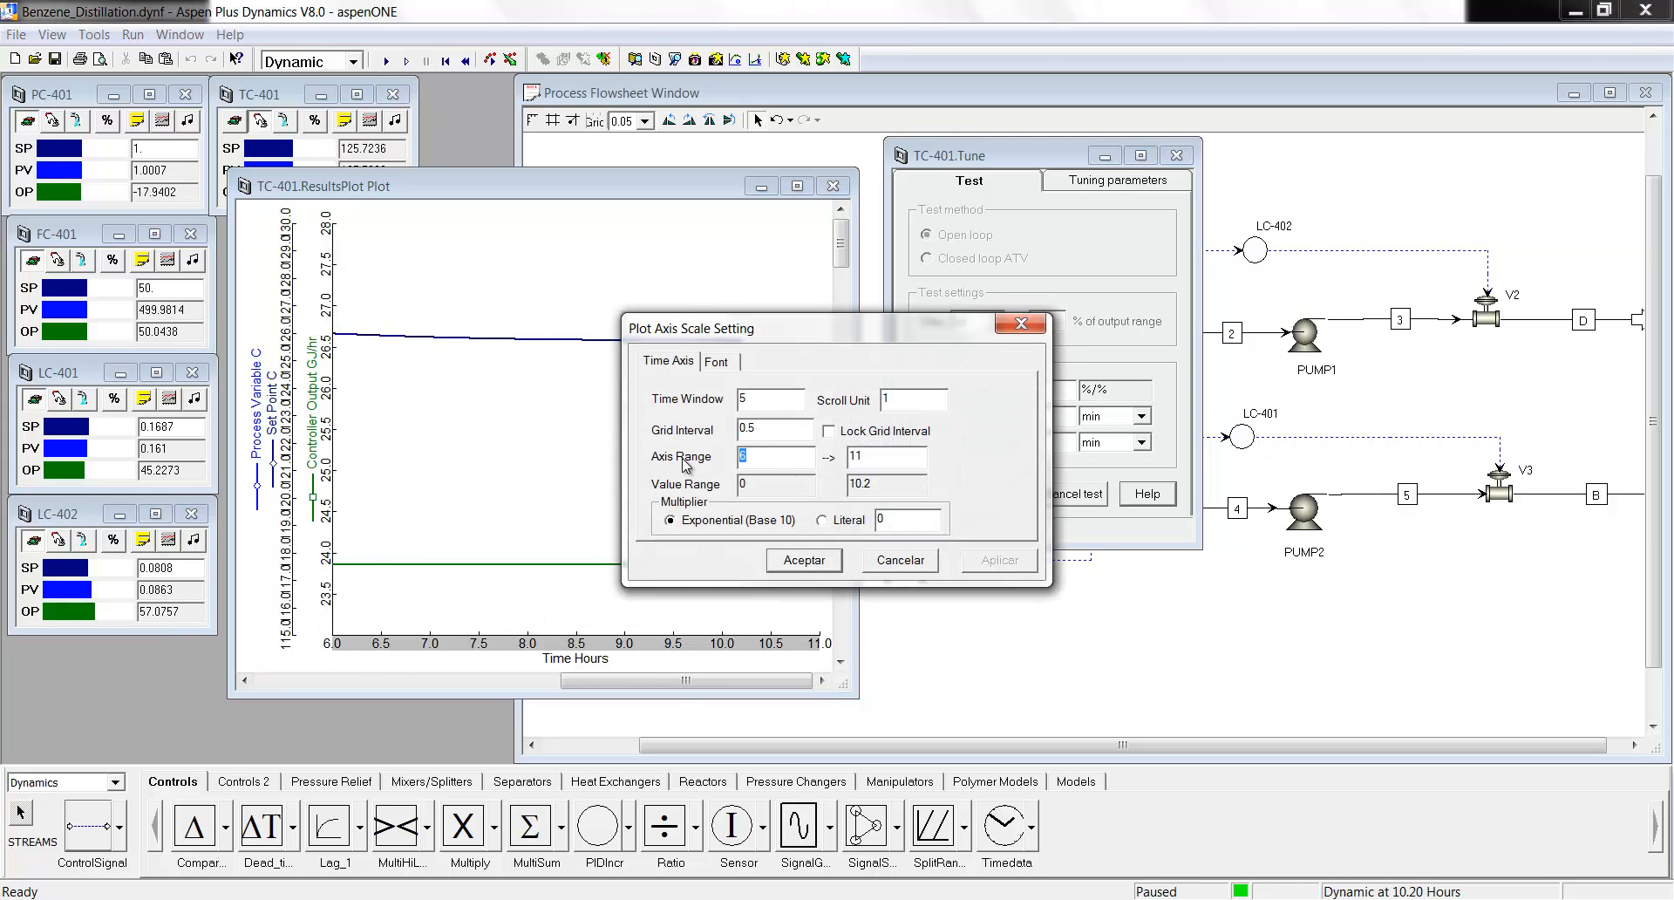
text(0)
key(Return)
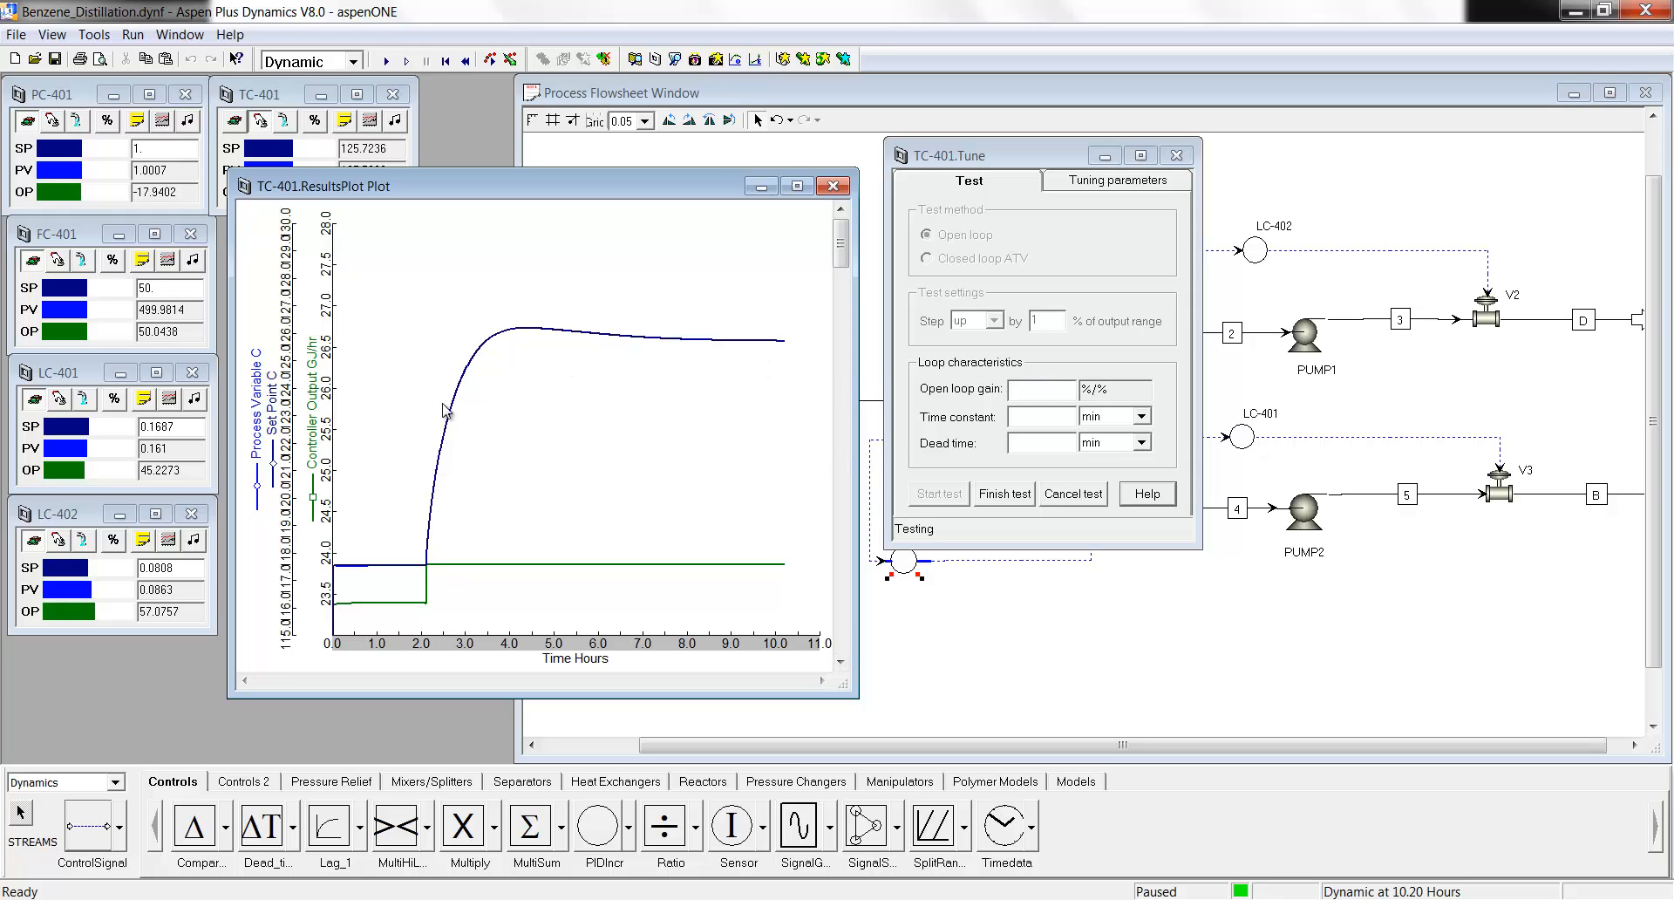
Finish TC-401's open-loop test and bring up its tuning parameter options.
click(1018, 497)
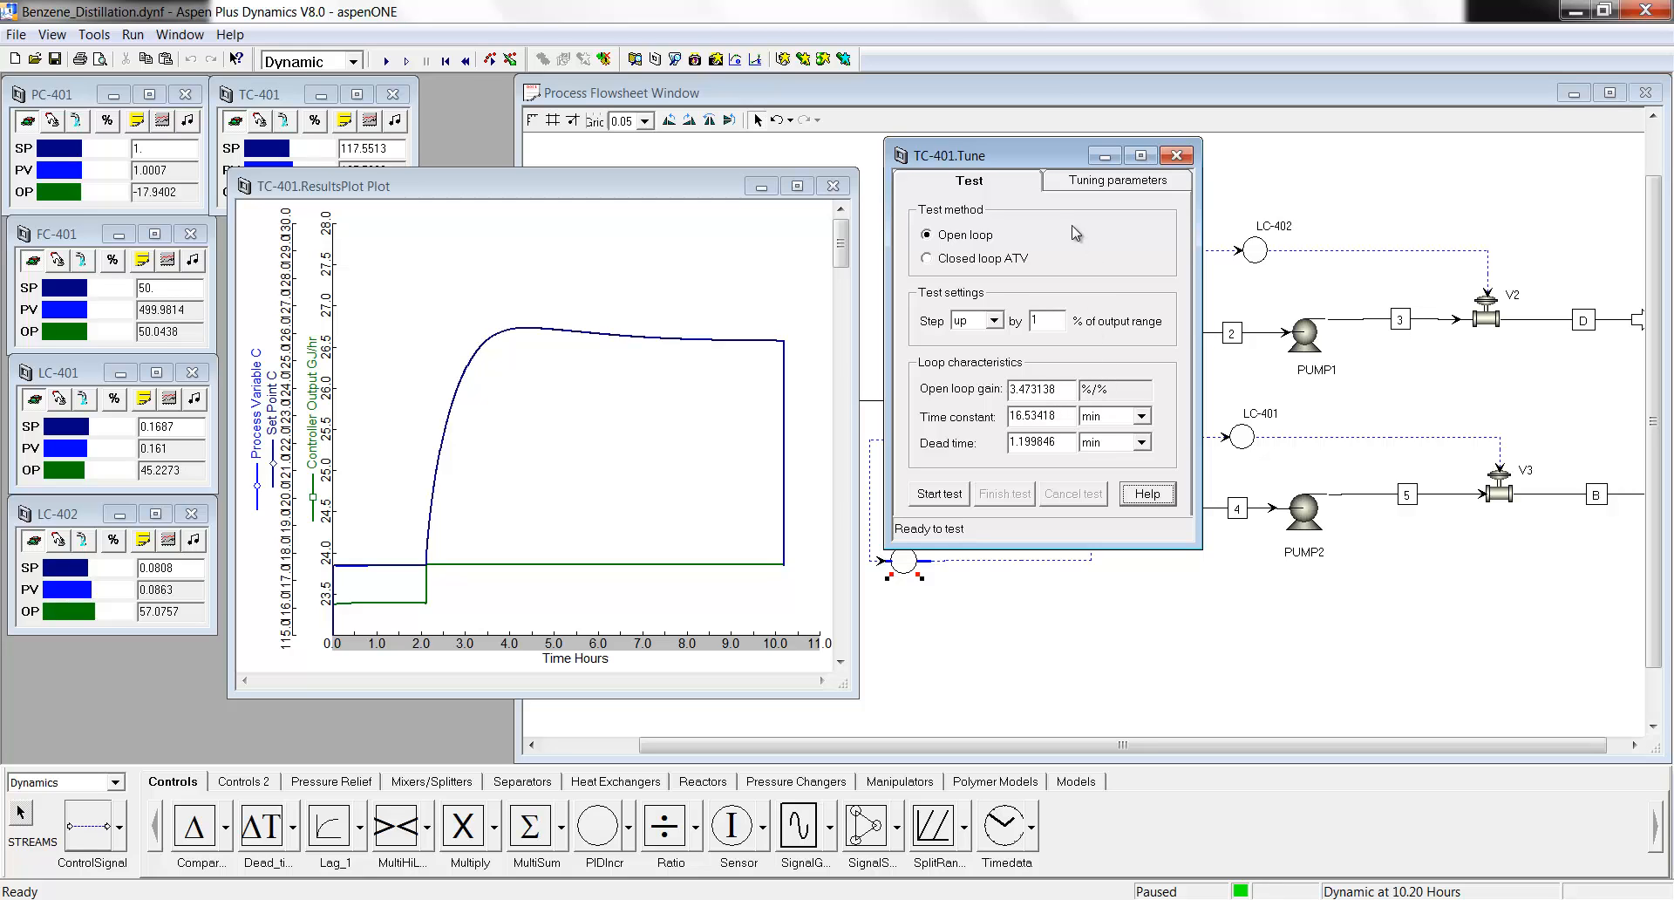
drag(1024, 167, 959, 162)
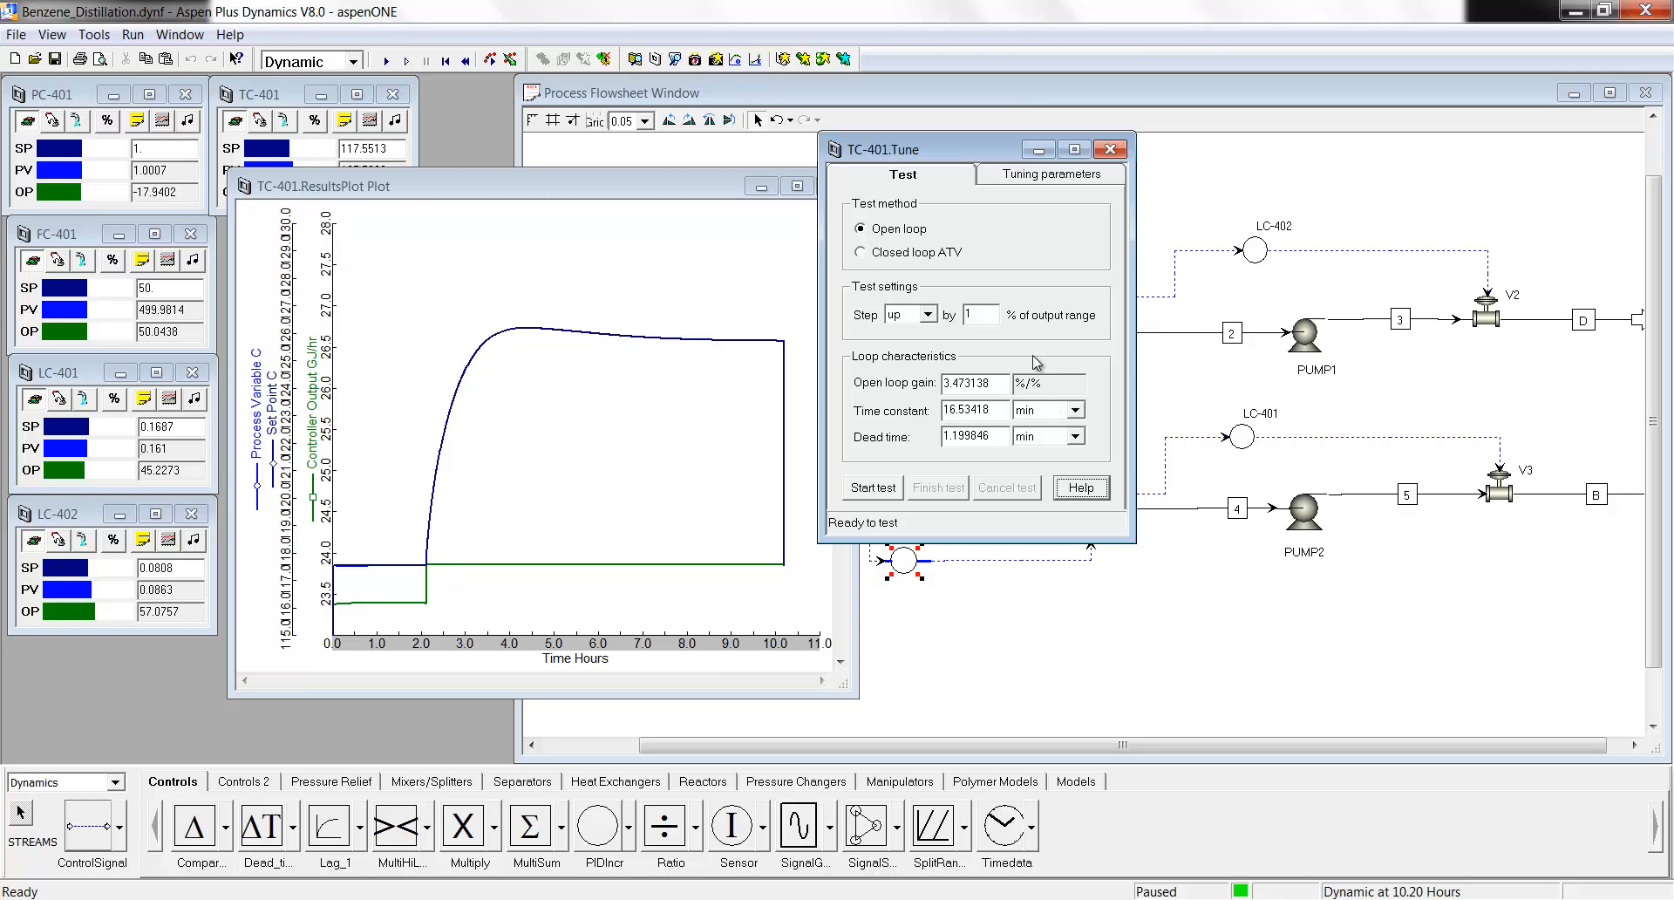
click(1069, 175)
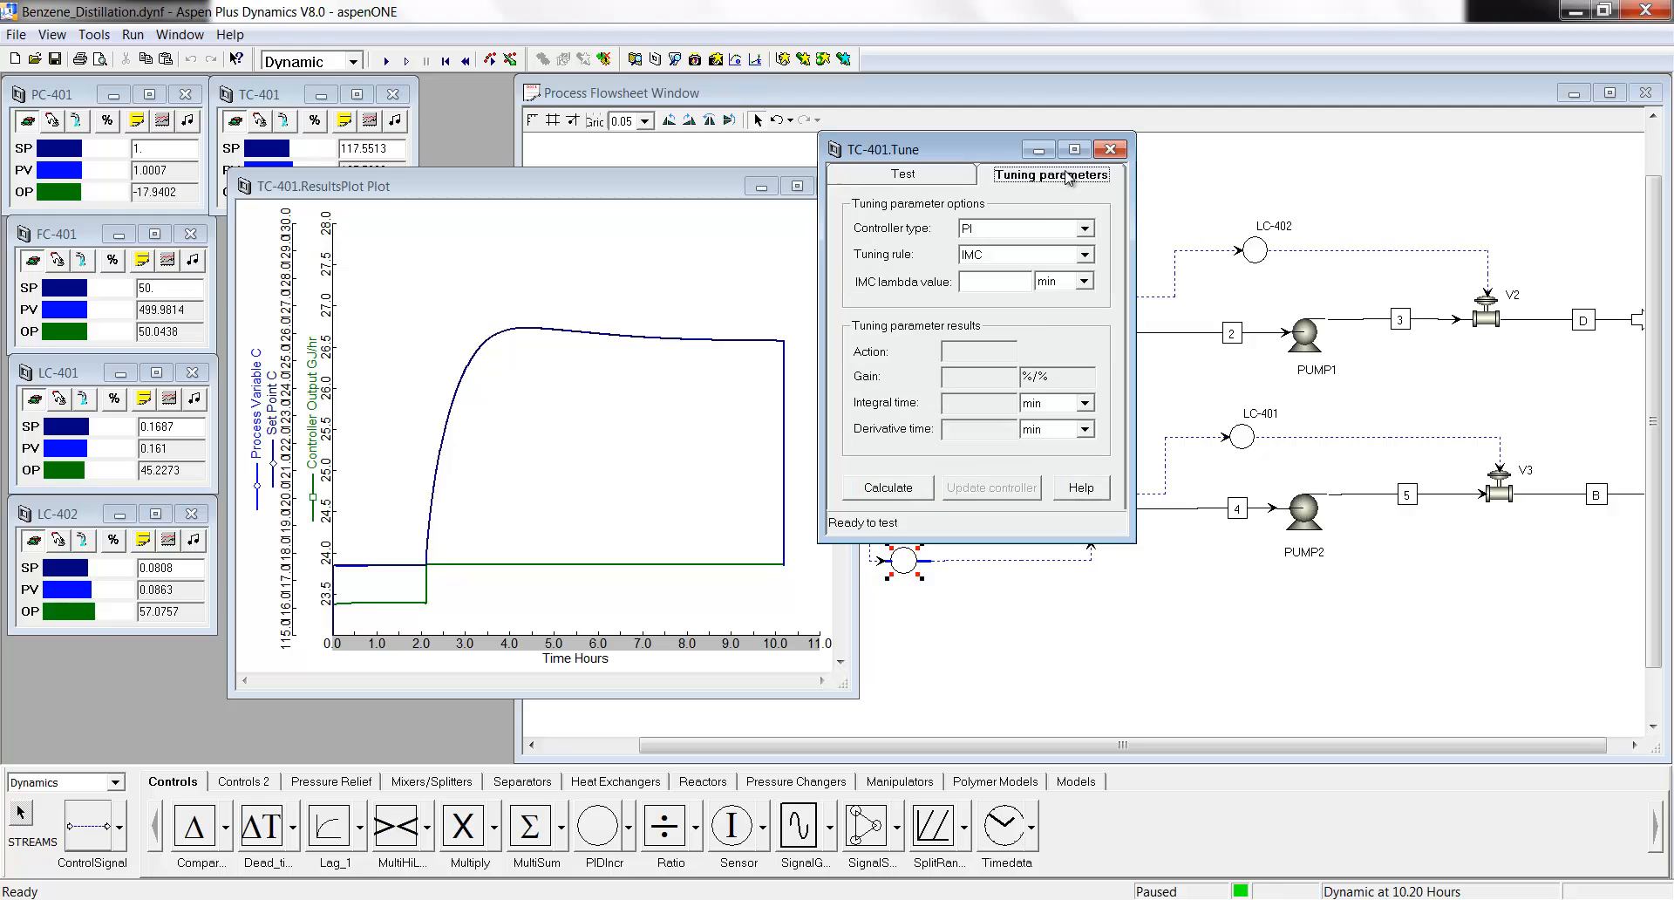
Calculate TC-401's PI tuning with the IMC rule and a lambda of 15 min, and update the controller with the results.
click(980, 279)
text(15)
click(904, 497)
click(1025, 494)
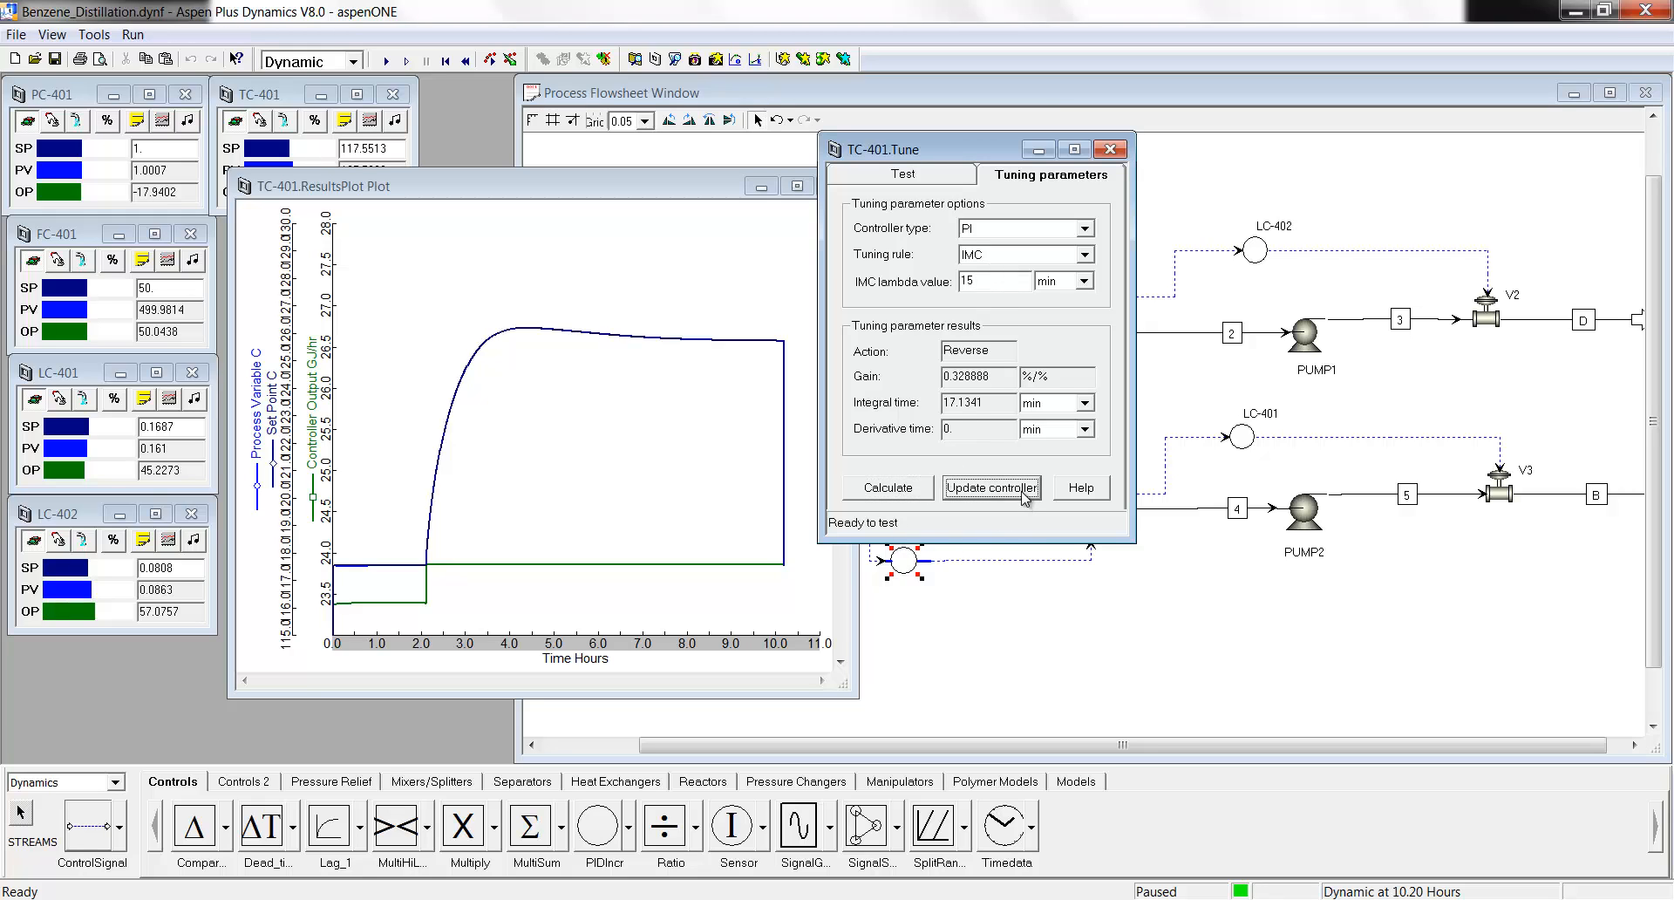
drag(887, 151, 948, 117)
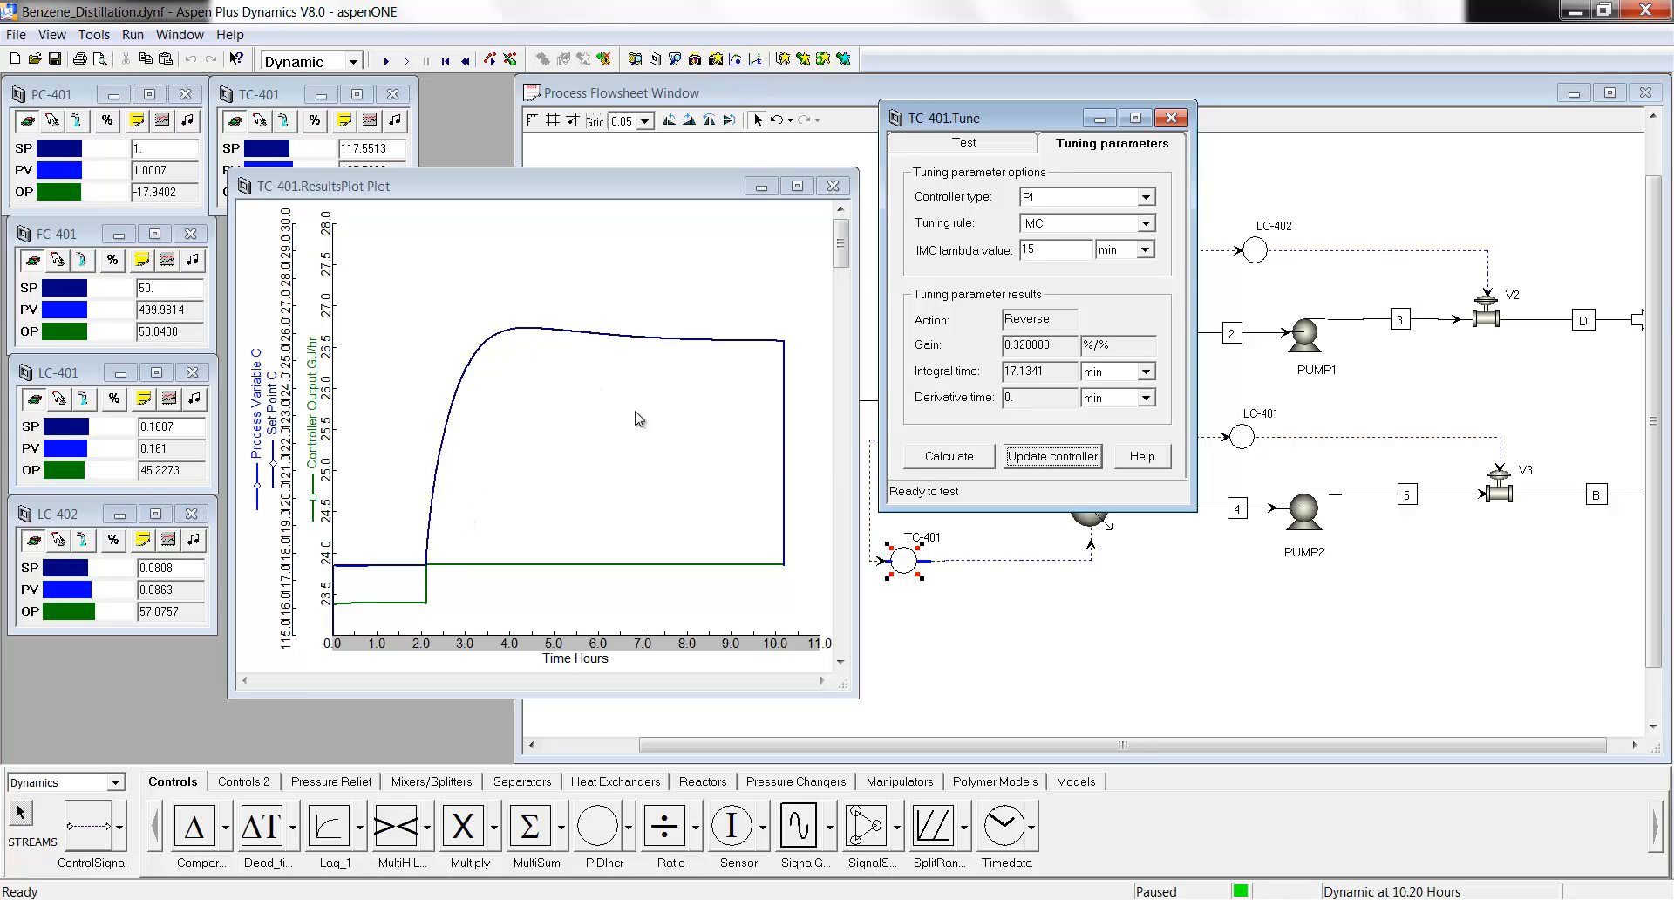
click(1173, 119)
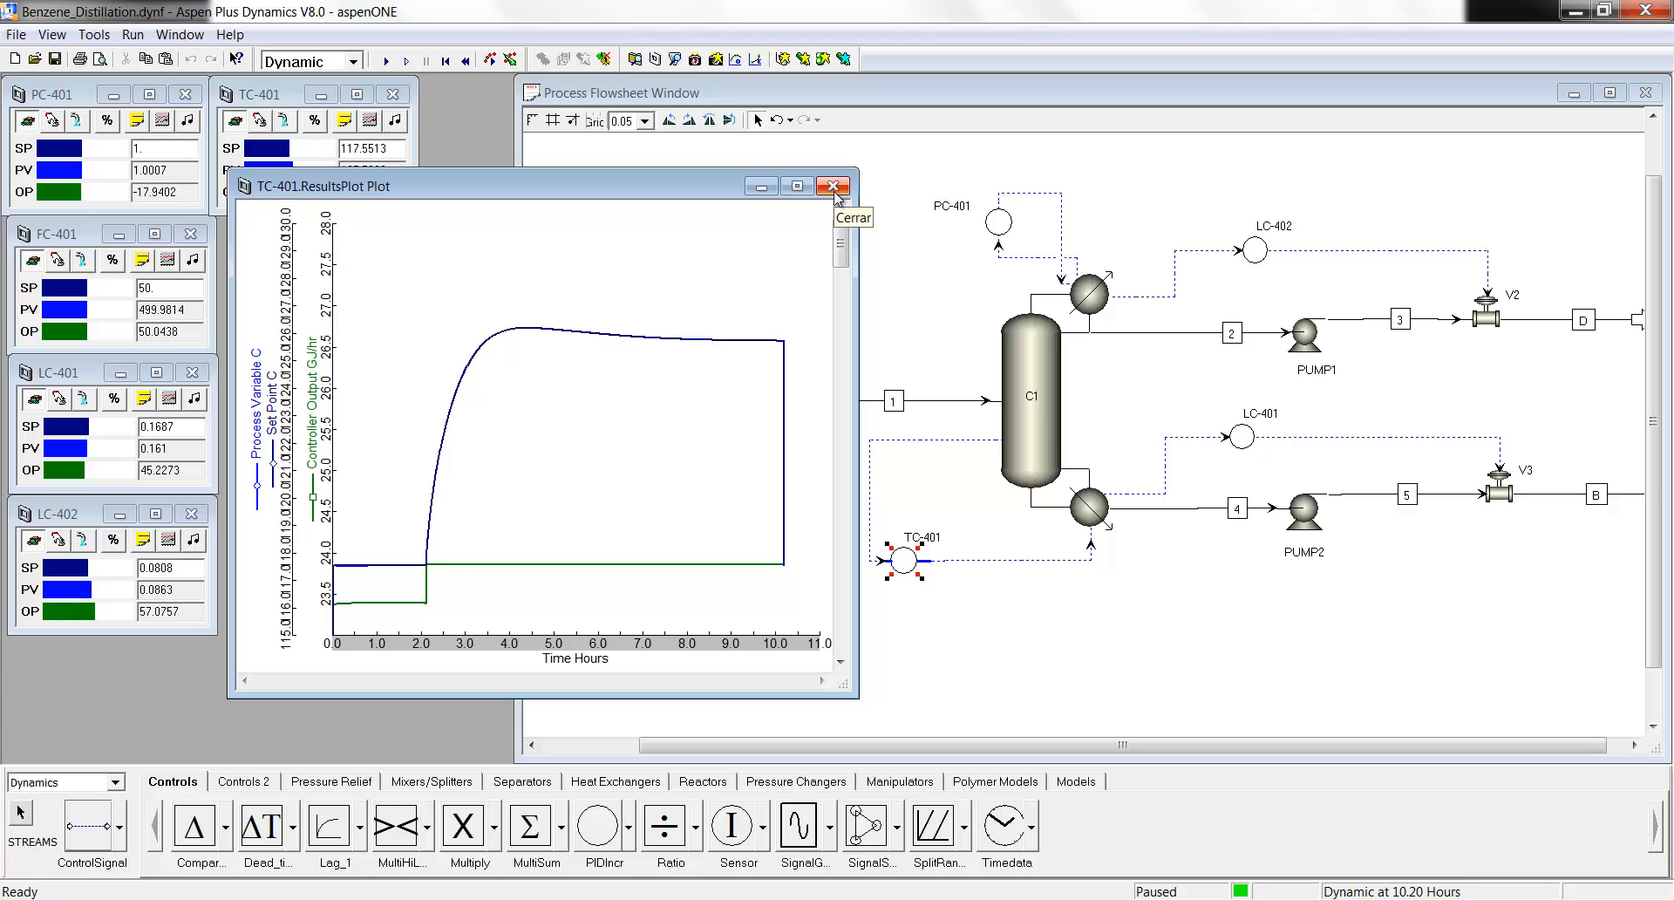
Resume the simulation and colour the set point curve red in TC-401's results plot.
click(386, 61)
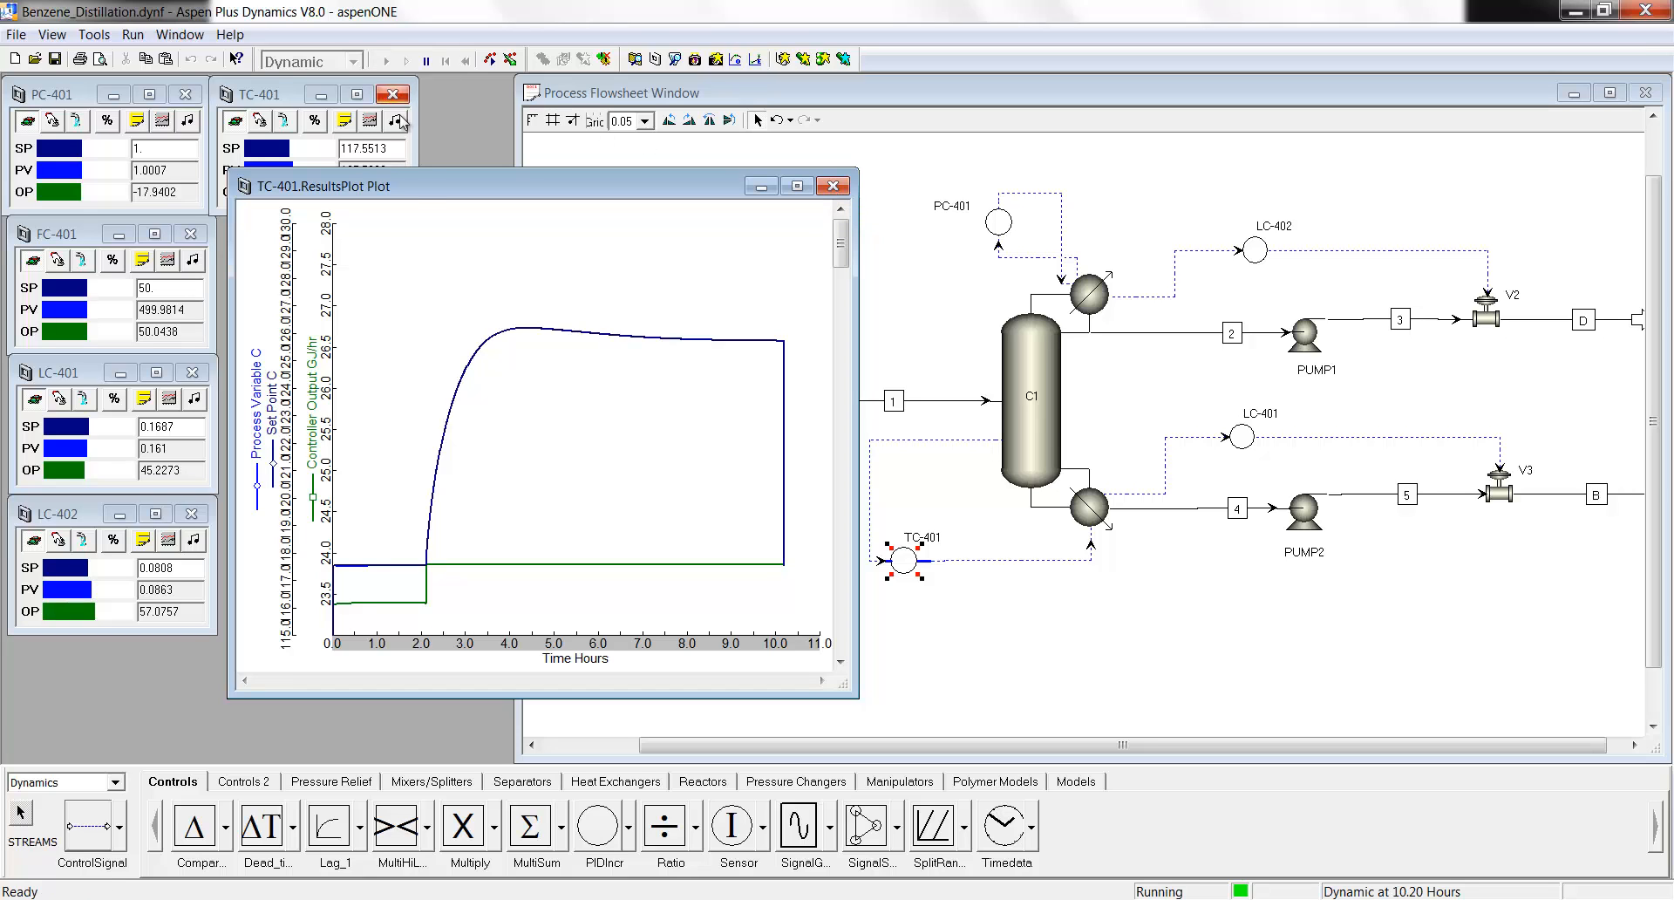
drag(421, 189, 680, 138)
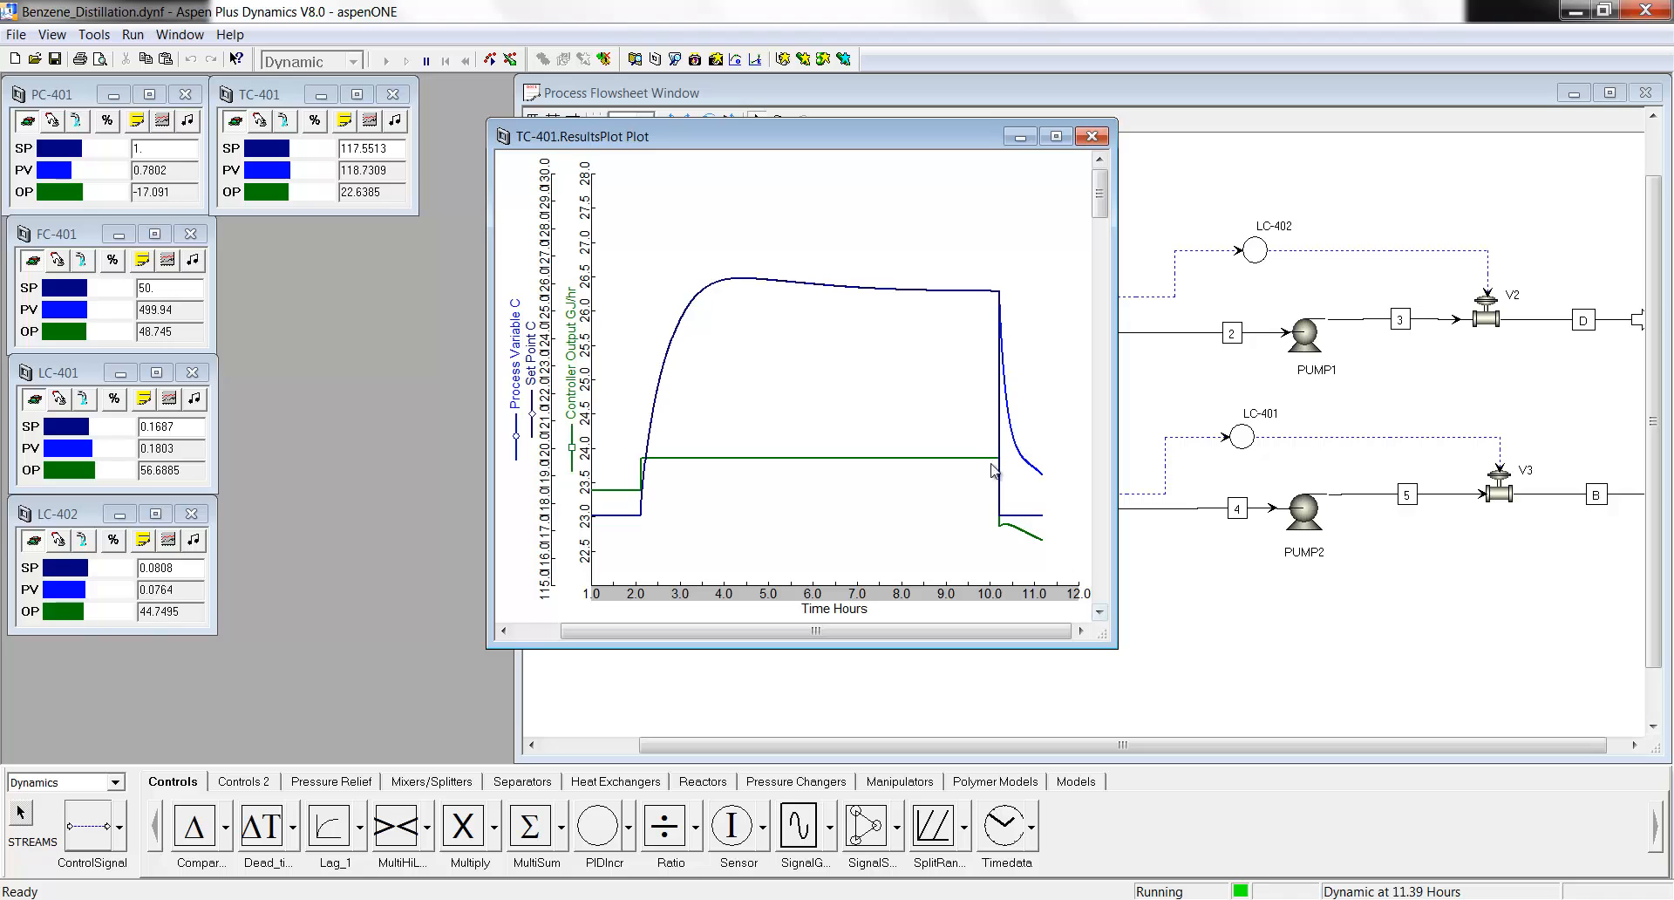
double_click(776, 318)
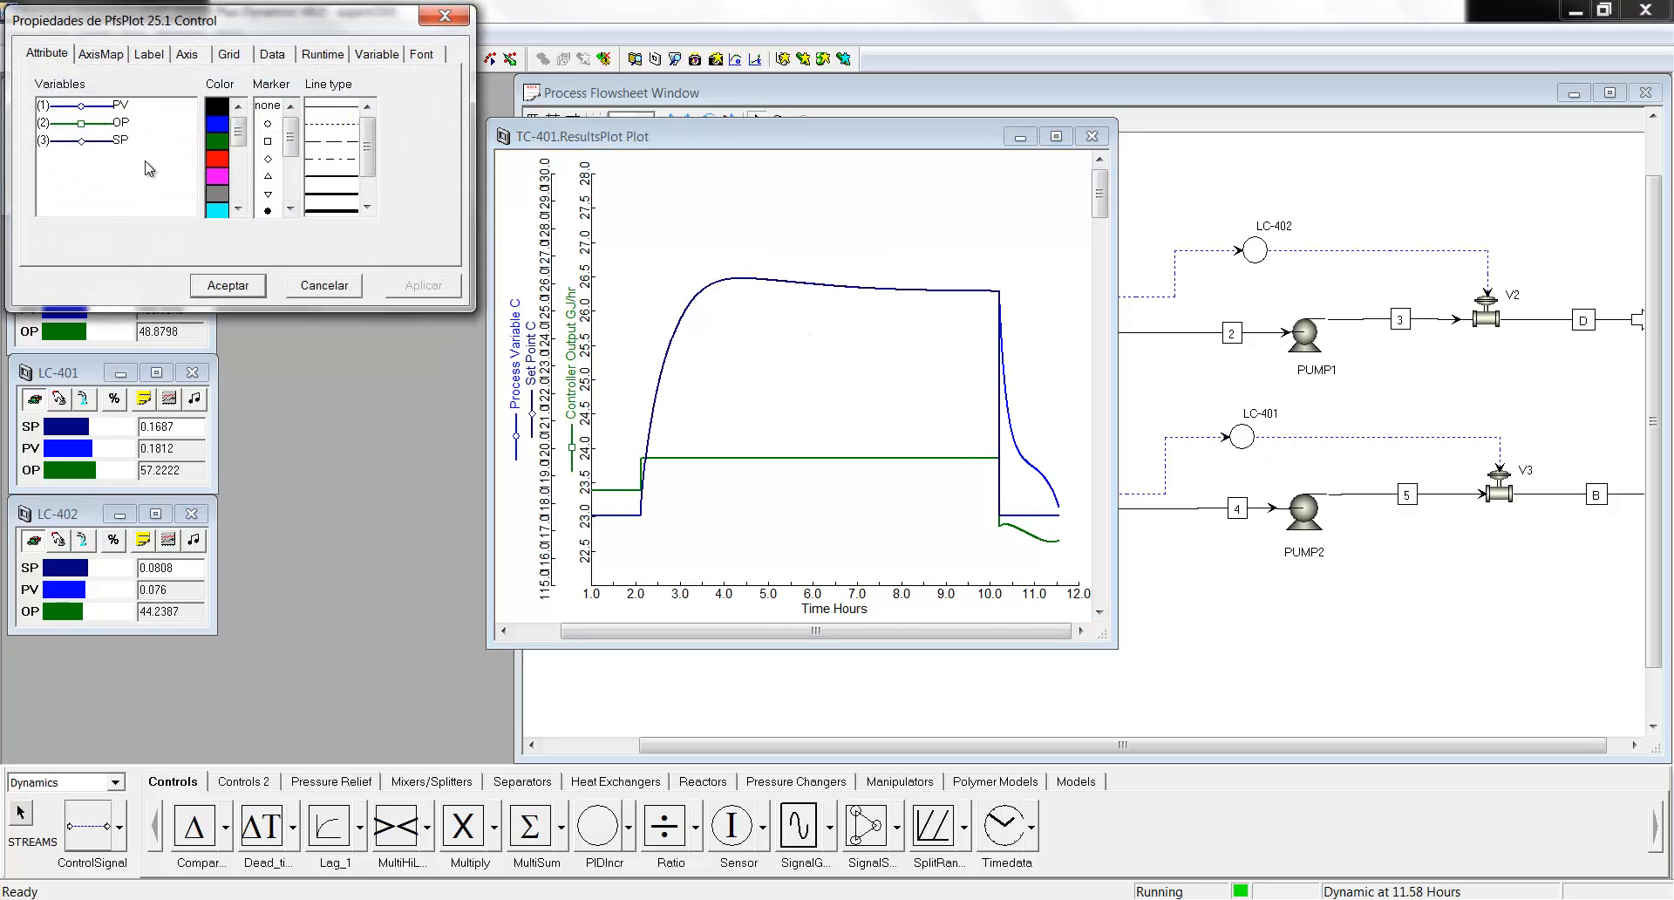
click(97, 143)
click(217, 165)
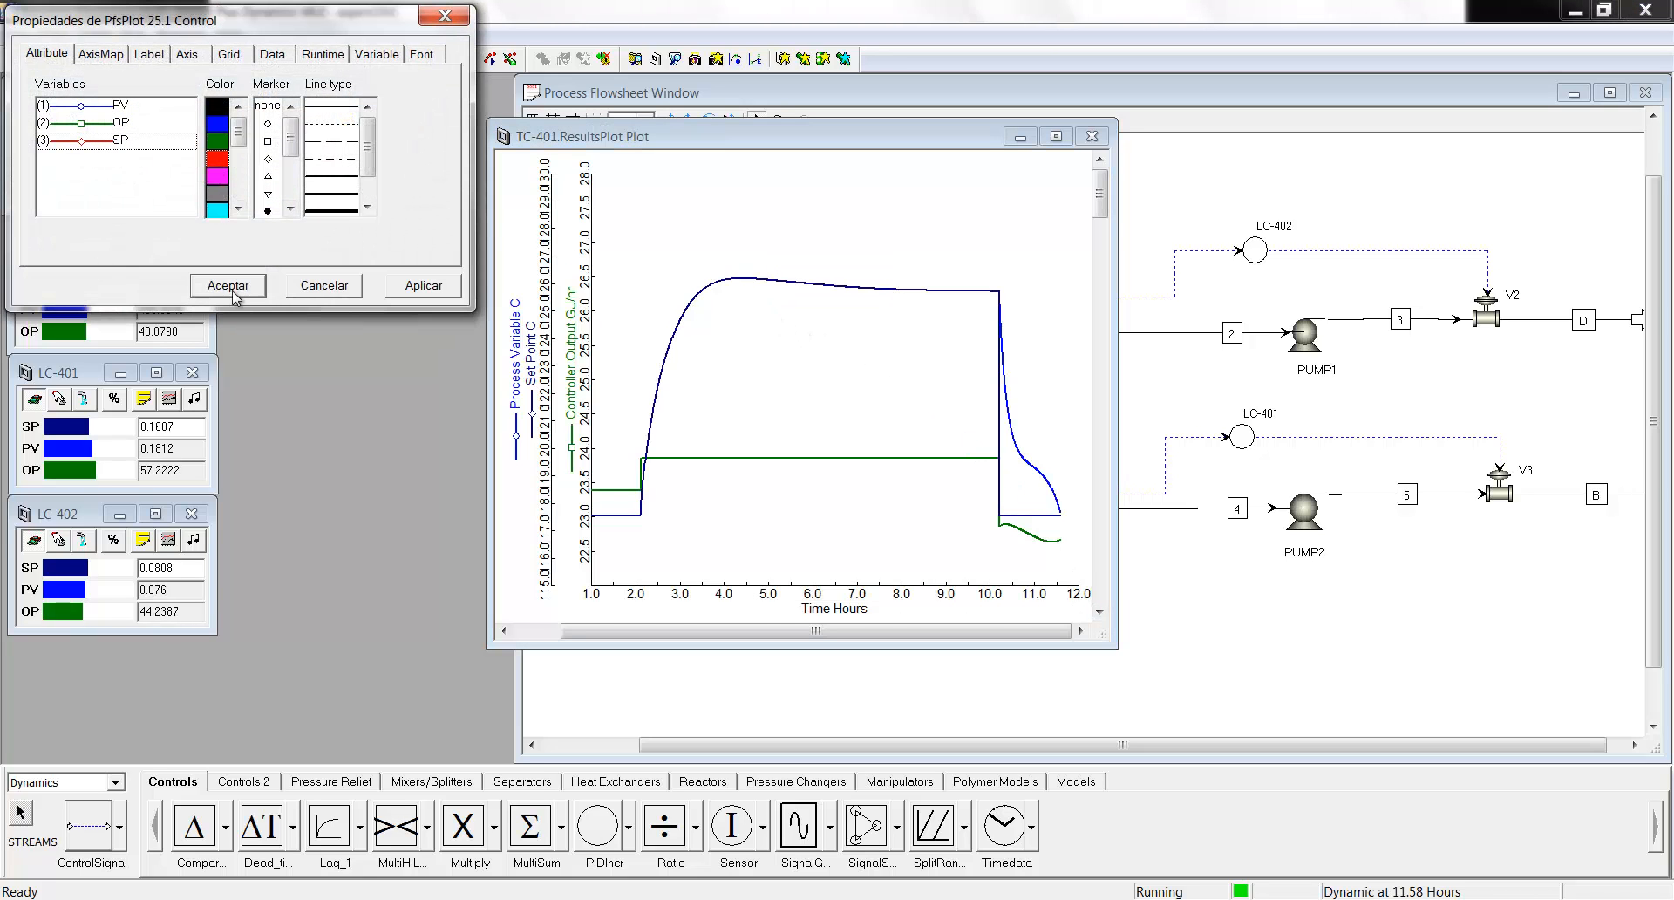
click(229, 287)
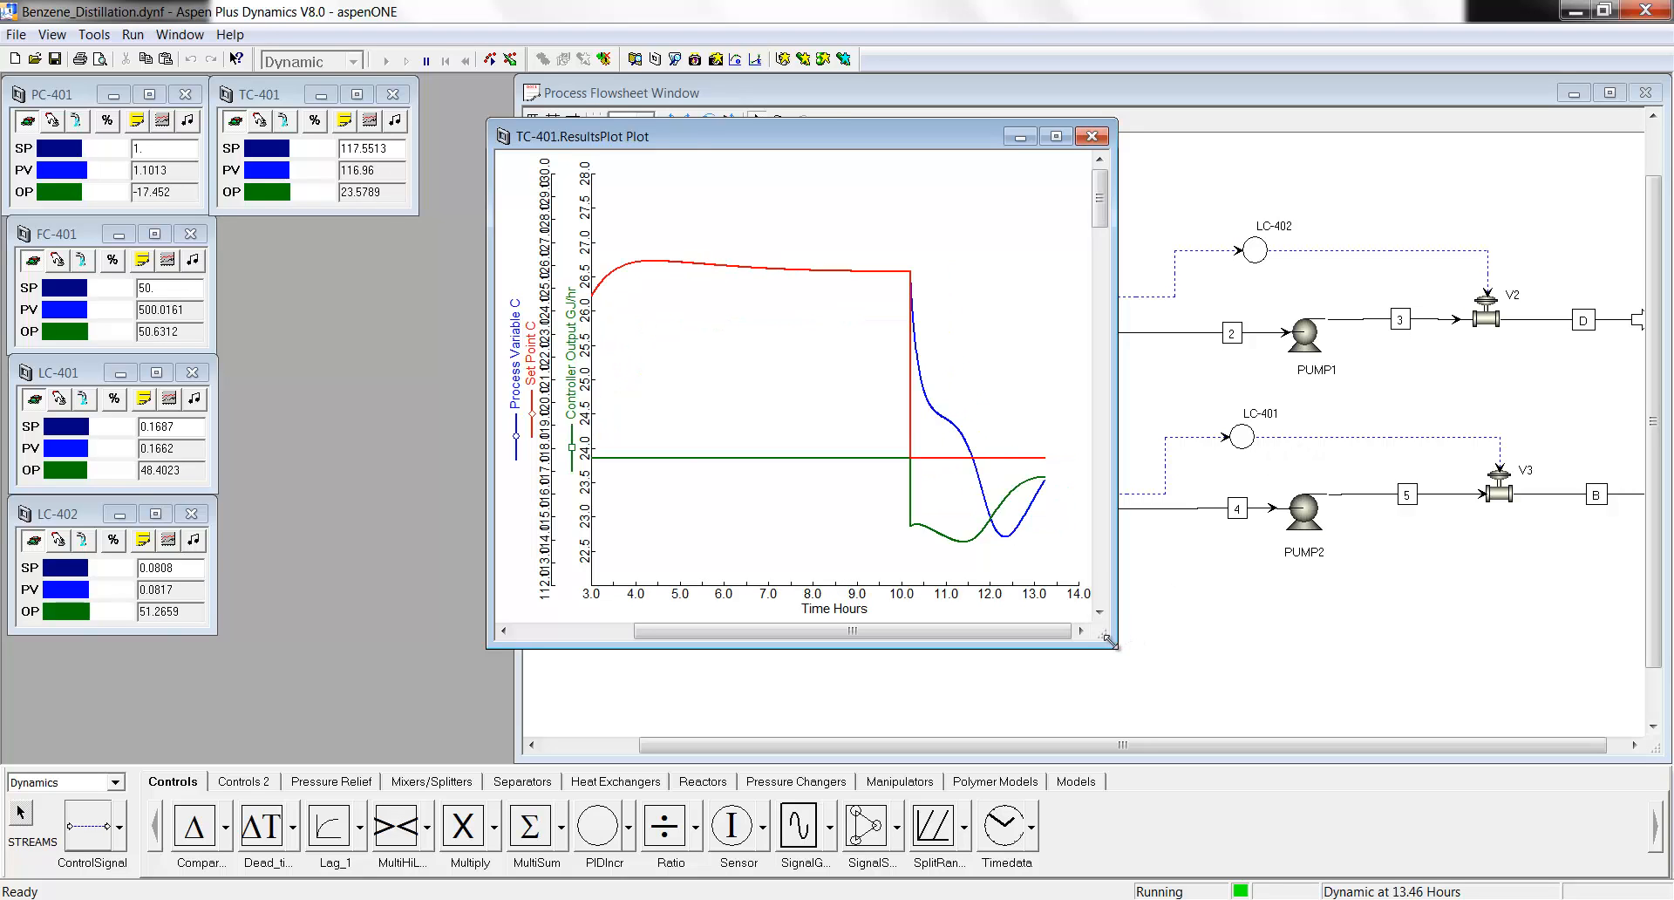
Enlarge TC-401's results plot window and set the controller's set point to 120.
drag(1110, 641, 1245, 693)
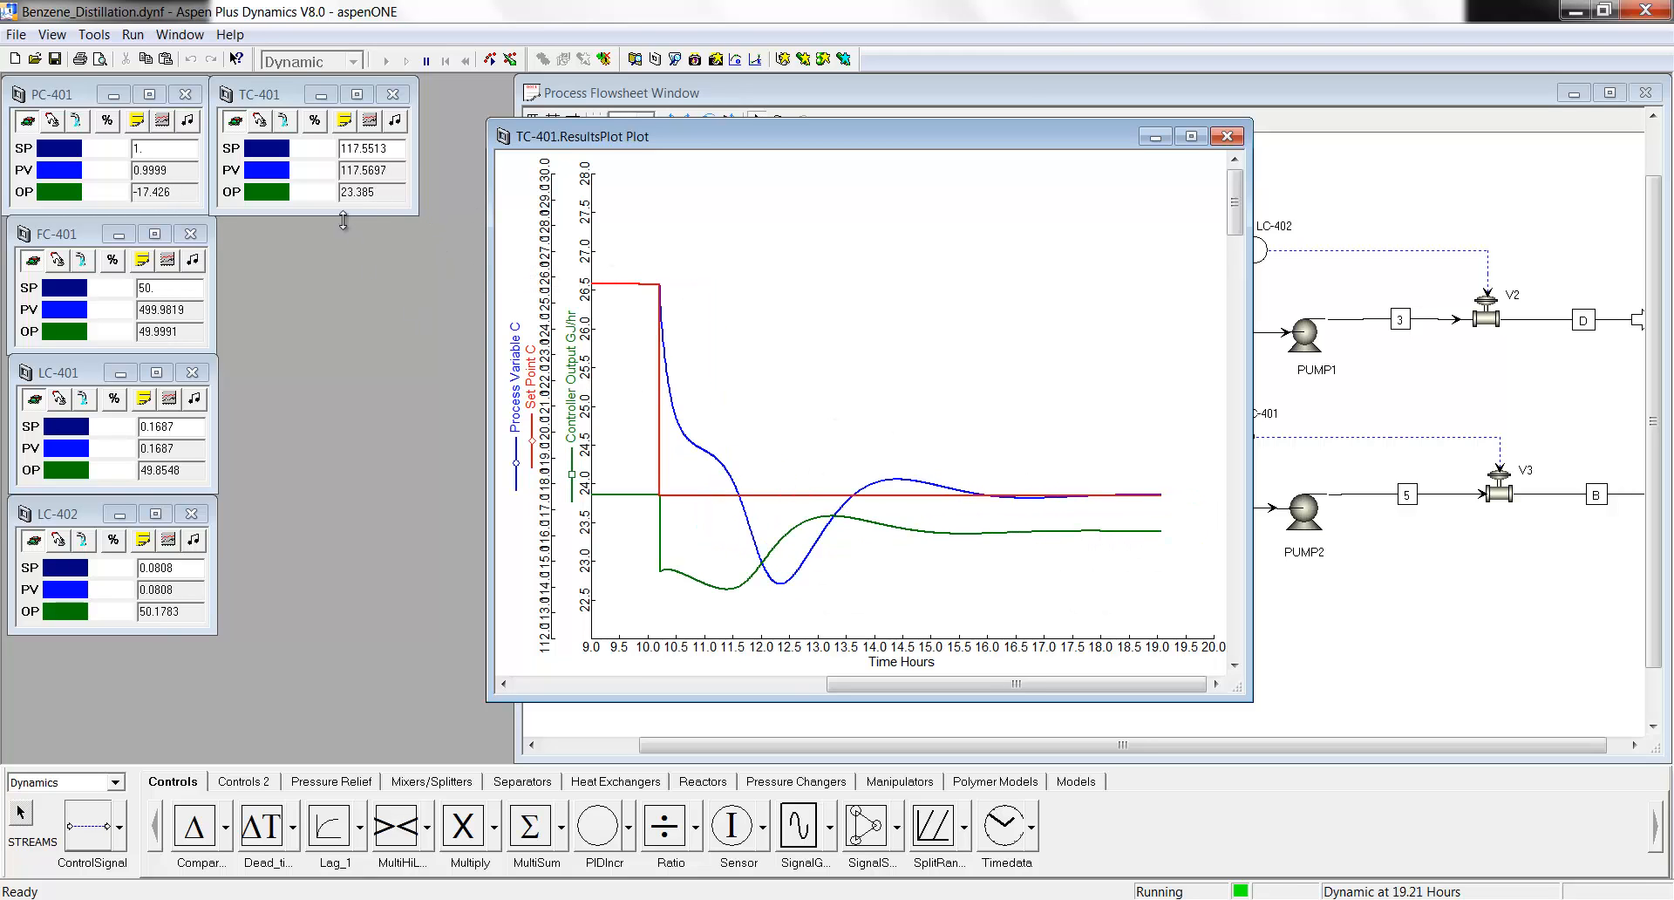
drag(394, 149, 333, 152)
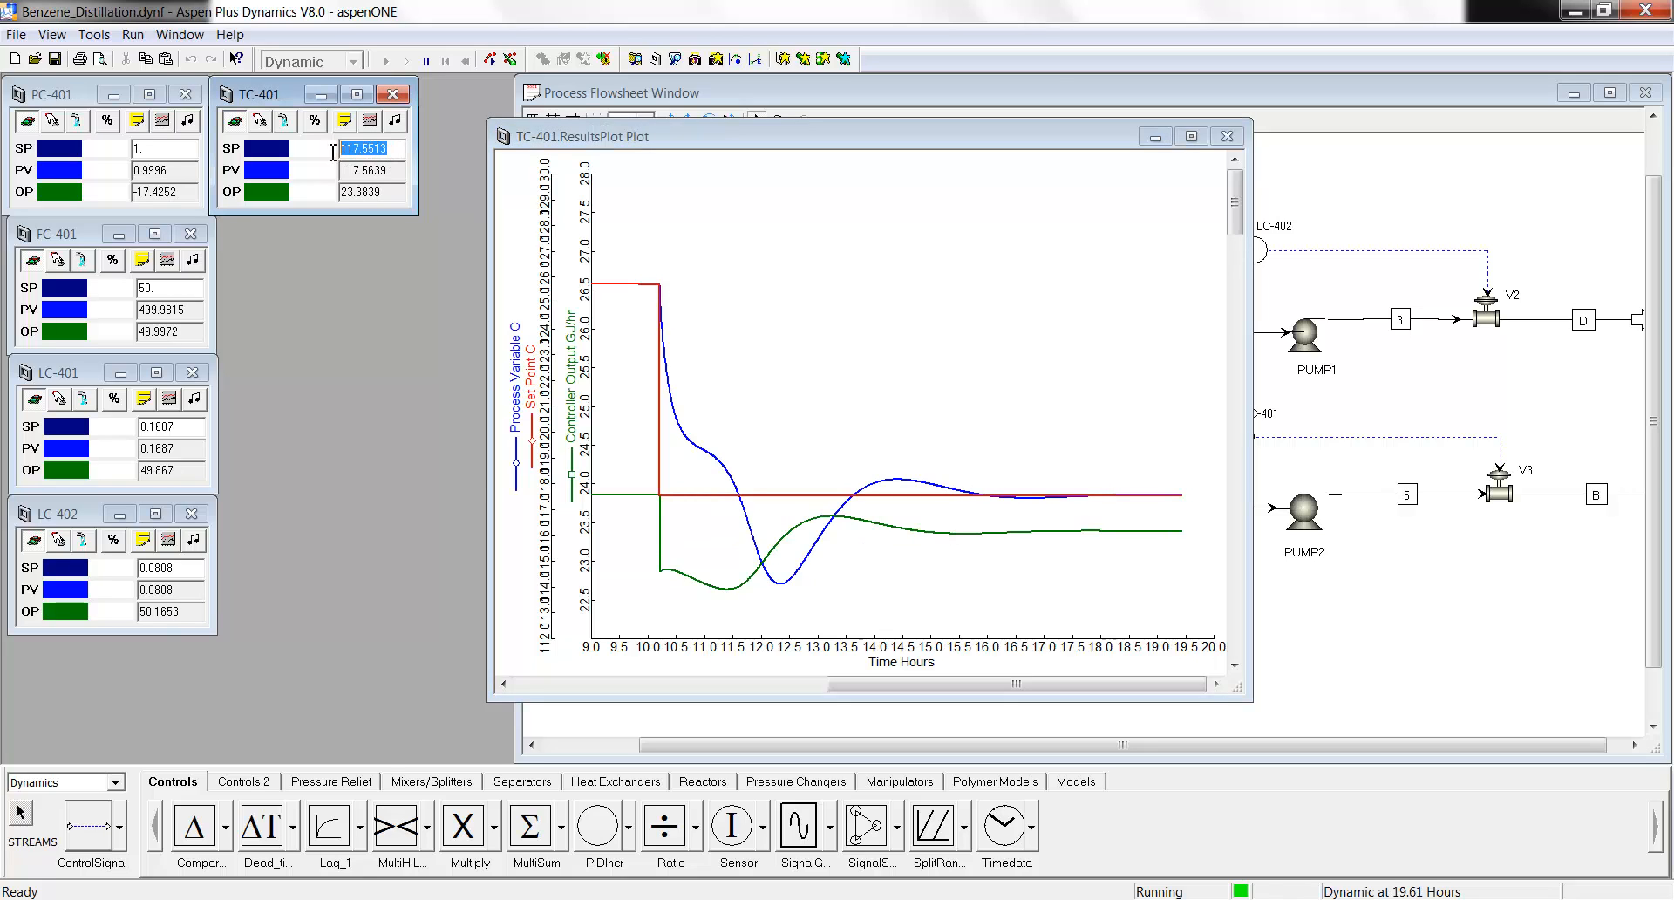
text(120.)
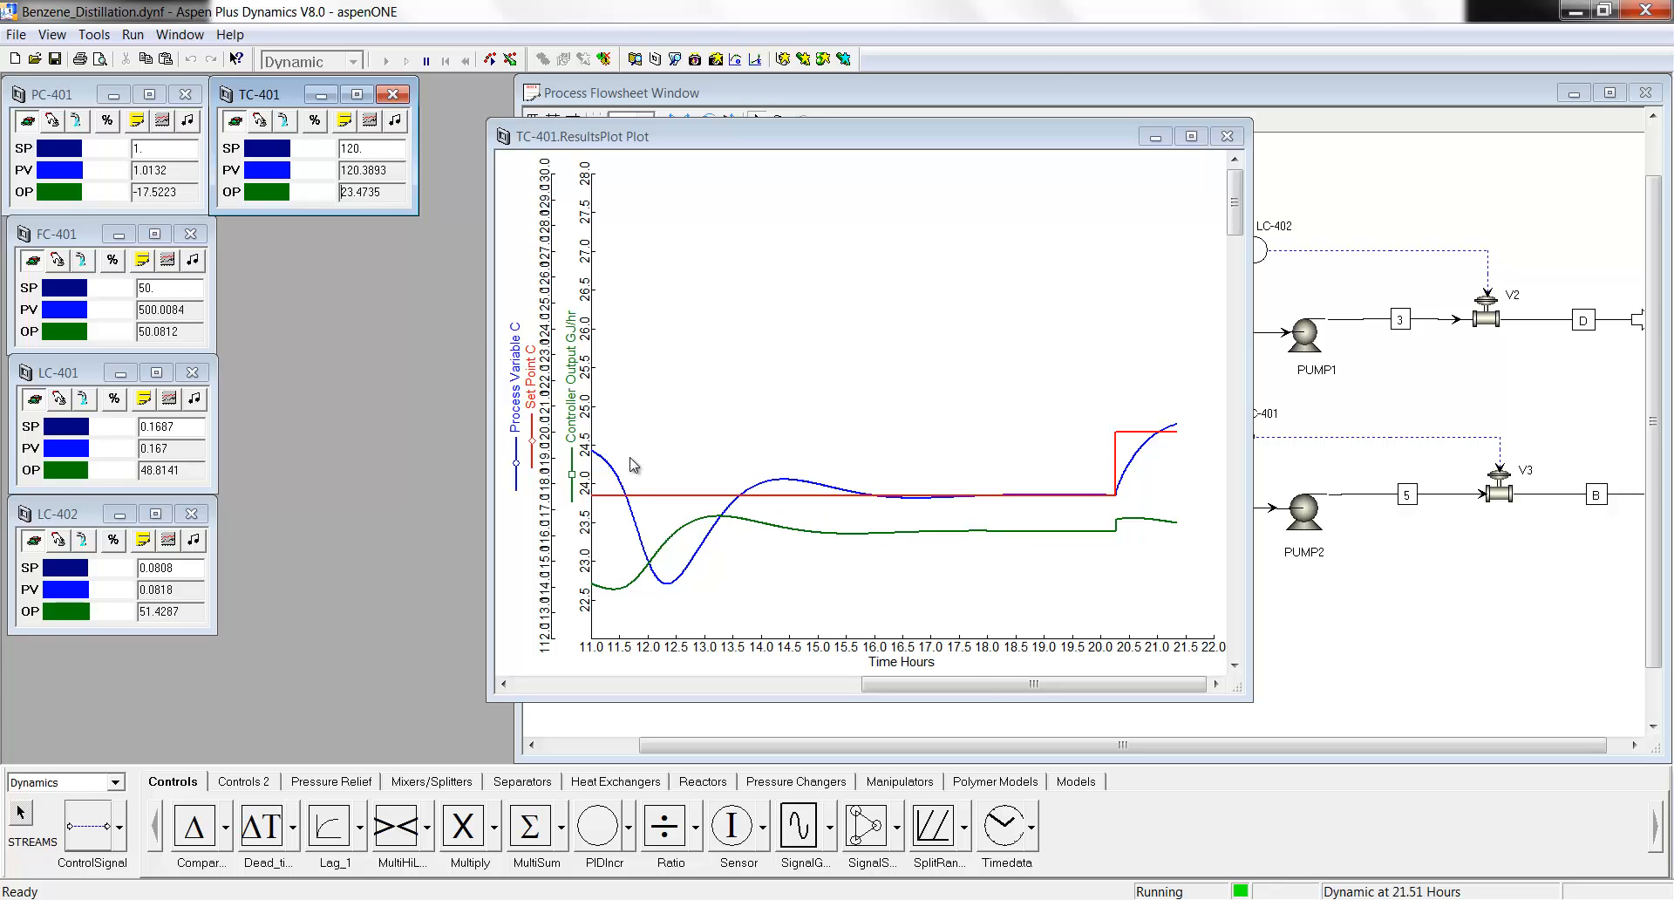
Reposition TC-401's results plot and enlarge it further to follow the set point response.
drag(1253, 700, 1331, 727)
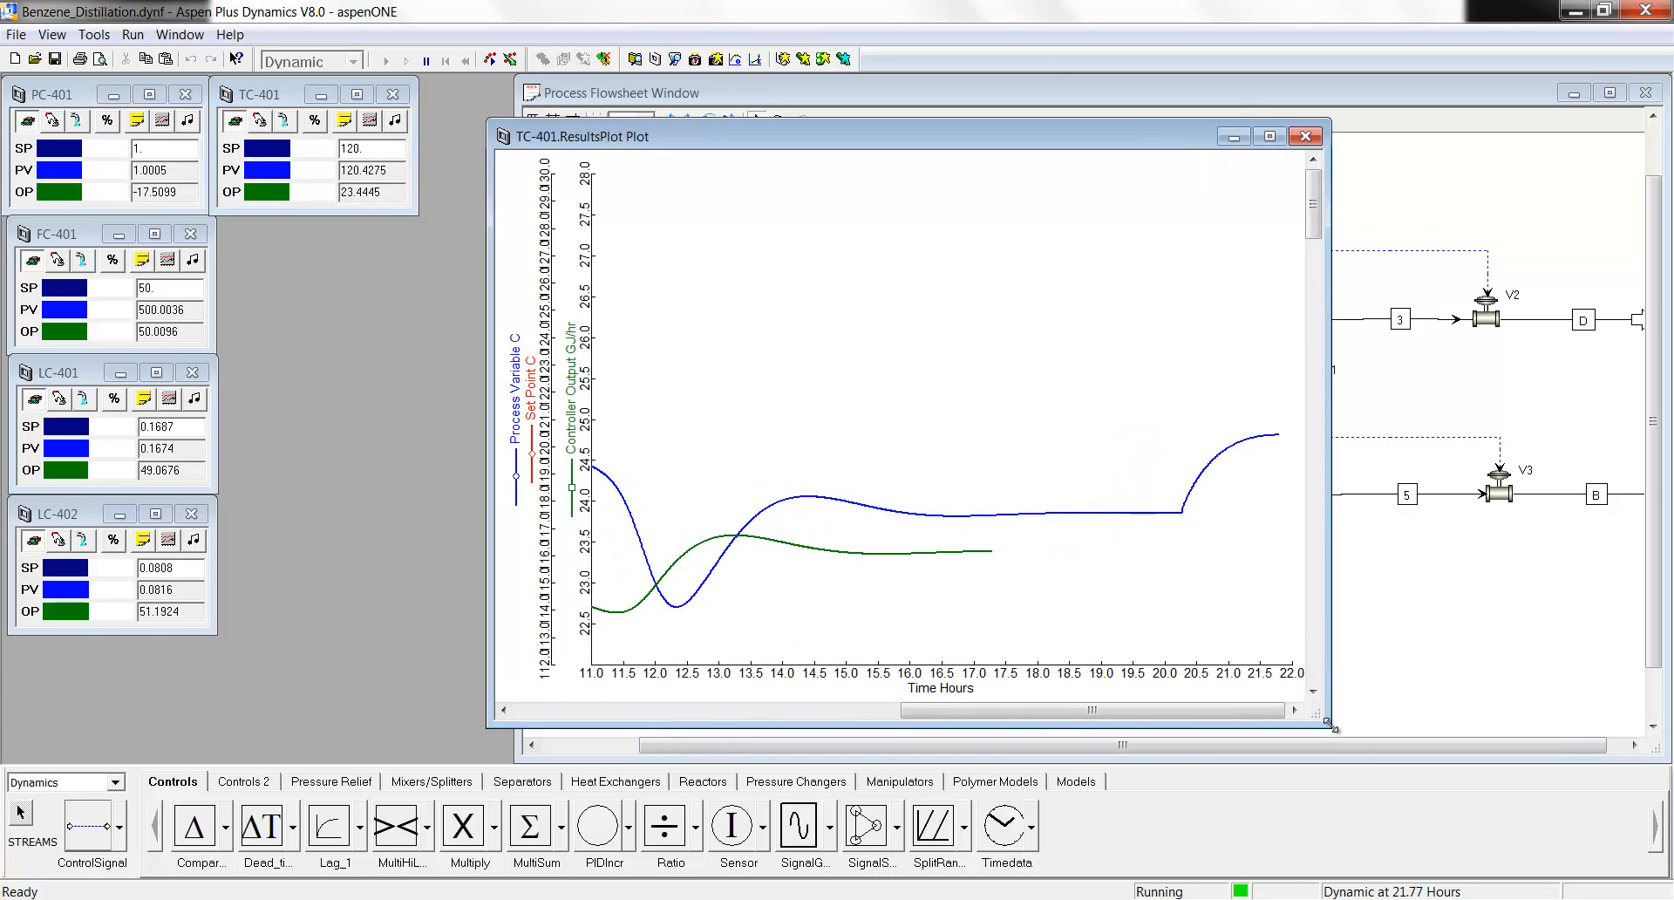
drag(658, 133, 598, 87)
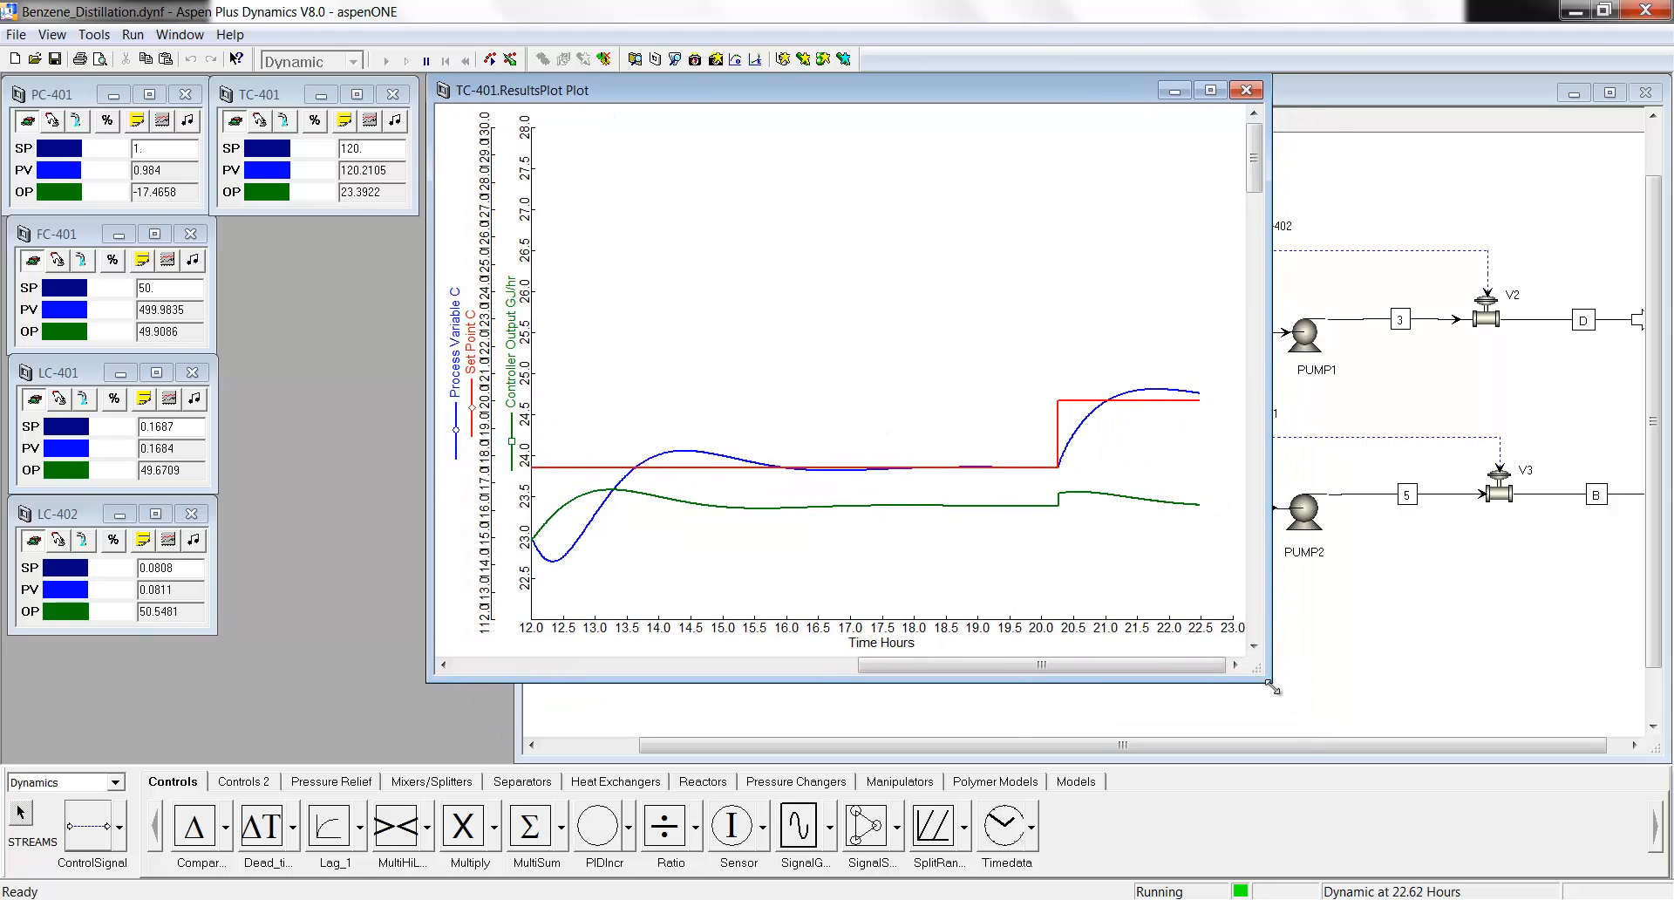
drag(1269, 680, 1342, 727)
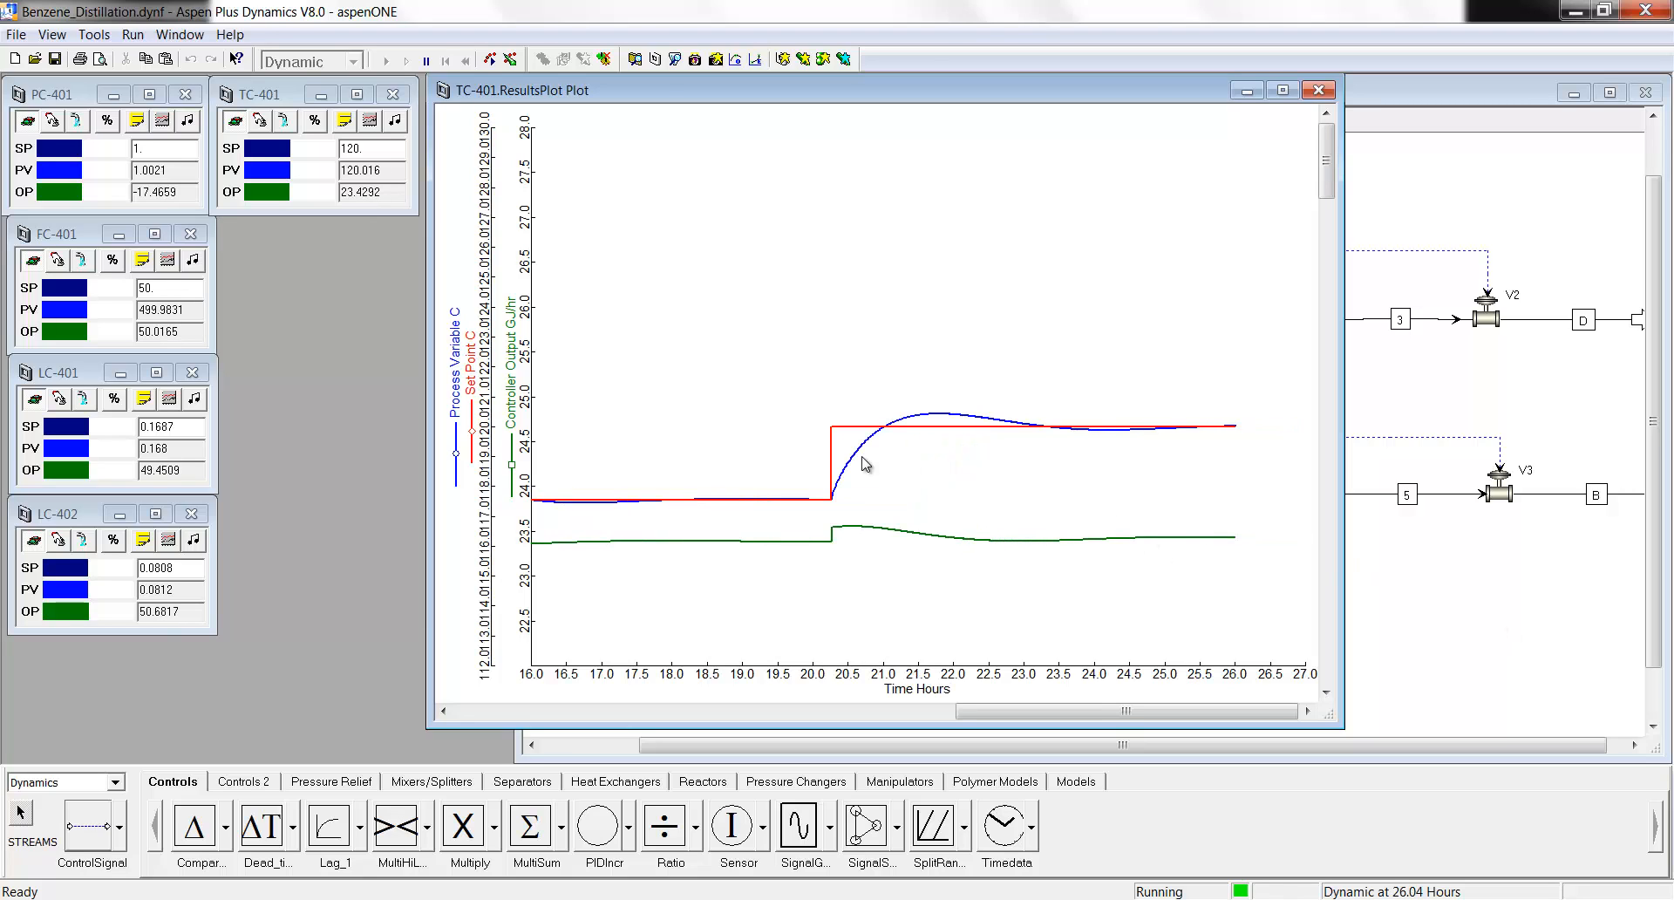
Set TC-401's set point to 117.5 and bring up the results plot of pressure controller PC-401.
click(391, 166)
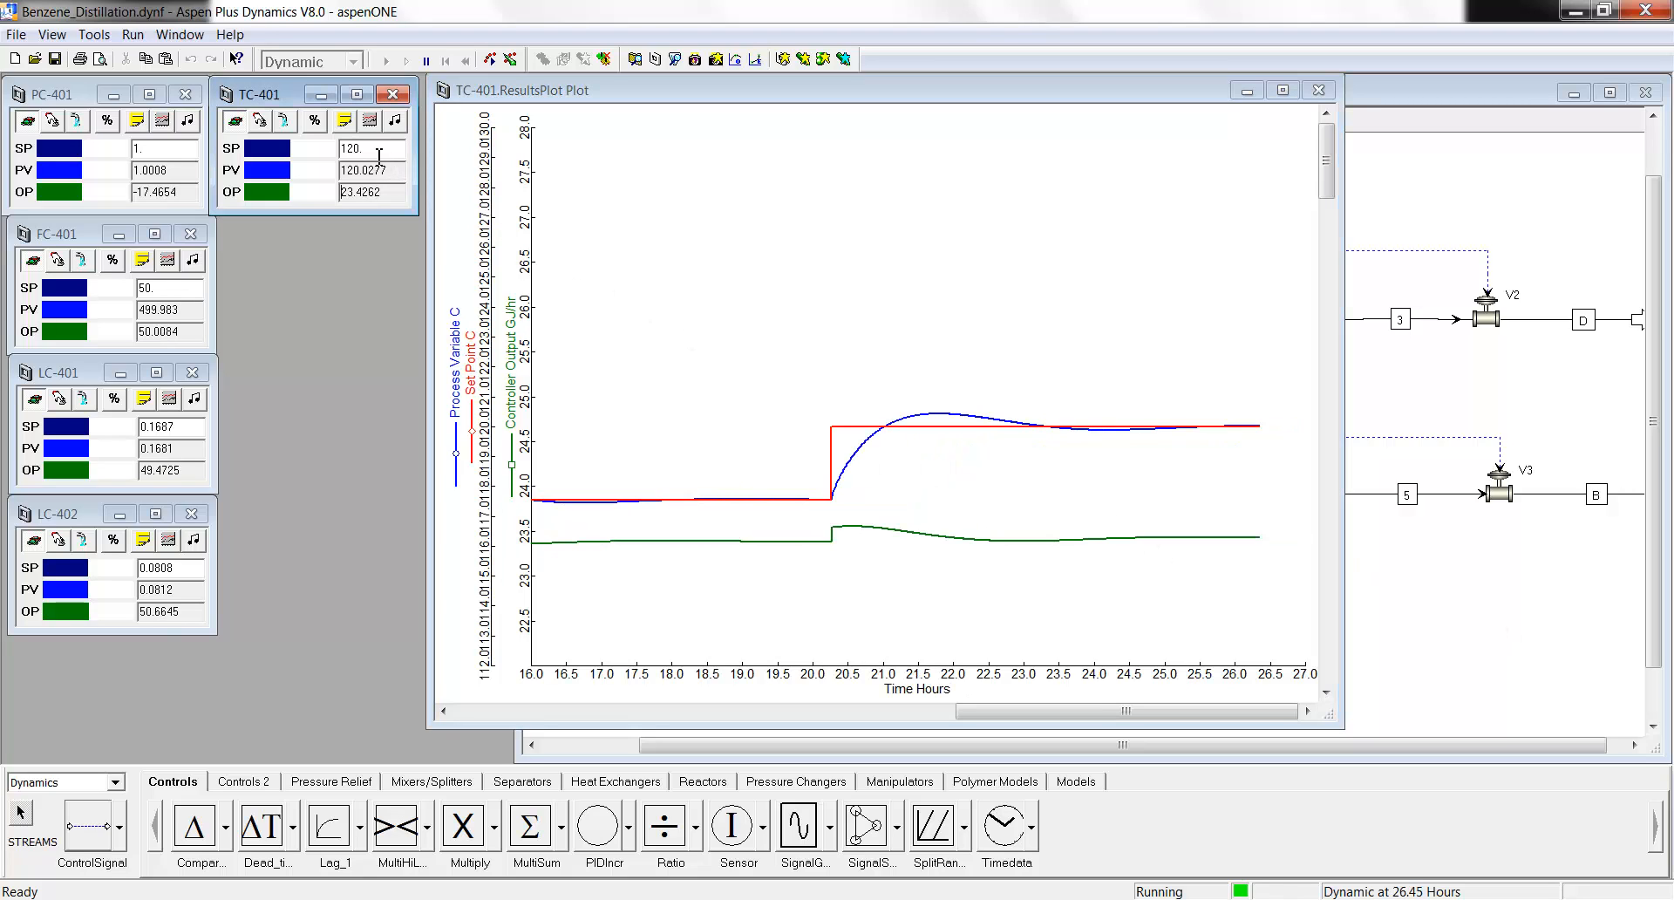
drag(379, 157, 343, 153)
text(117.)
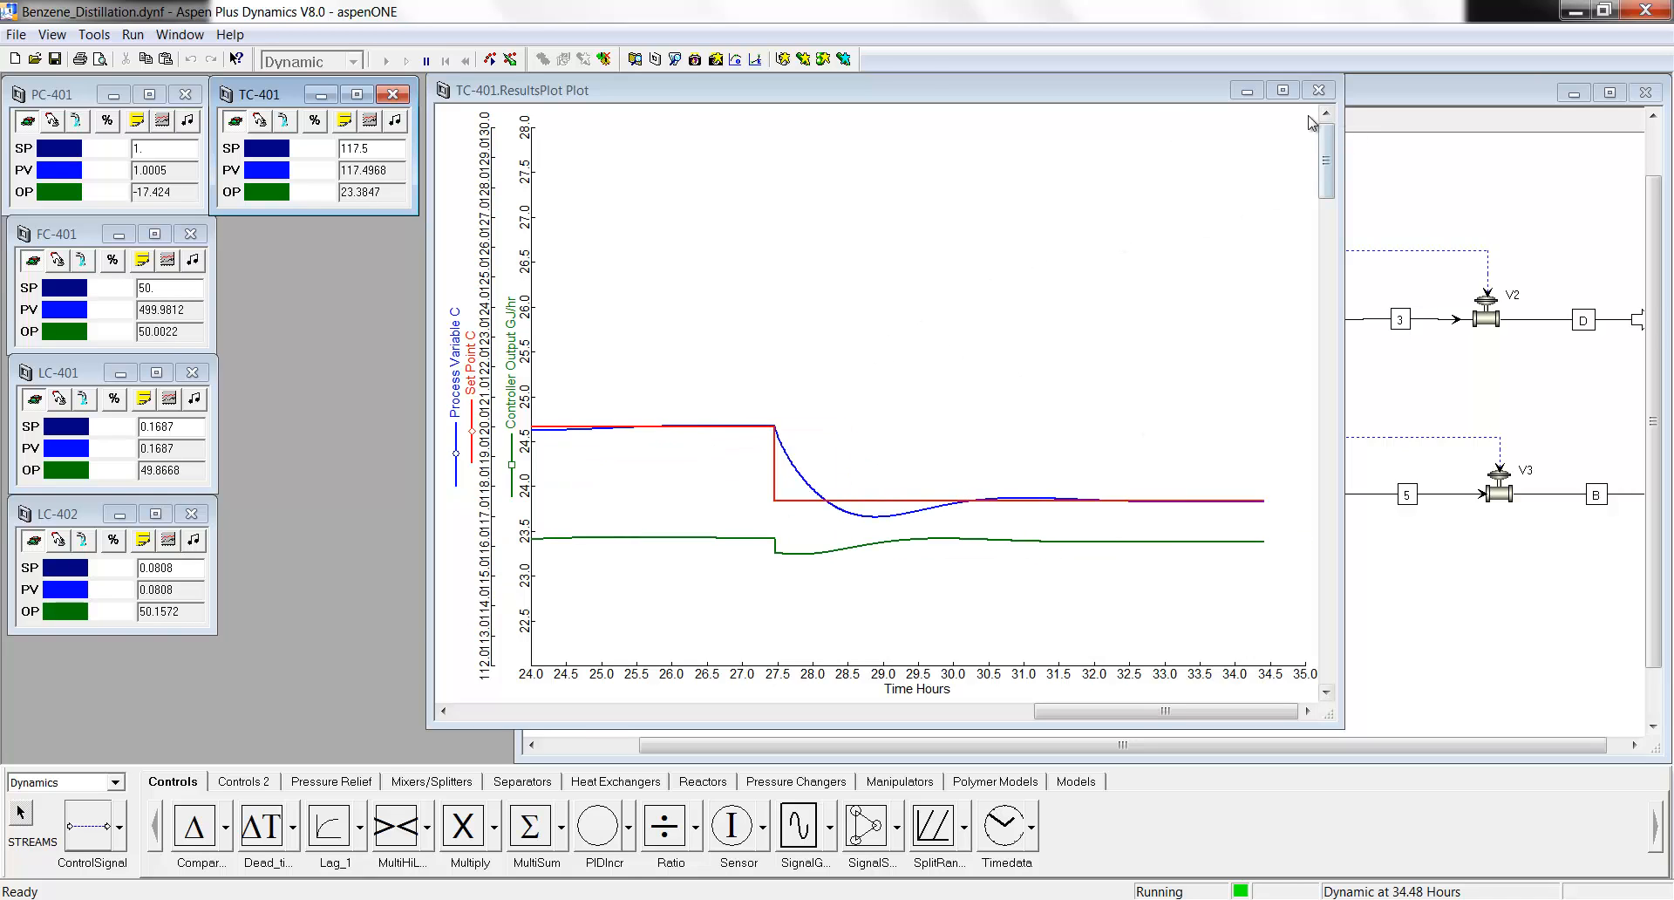
click(164, 122)
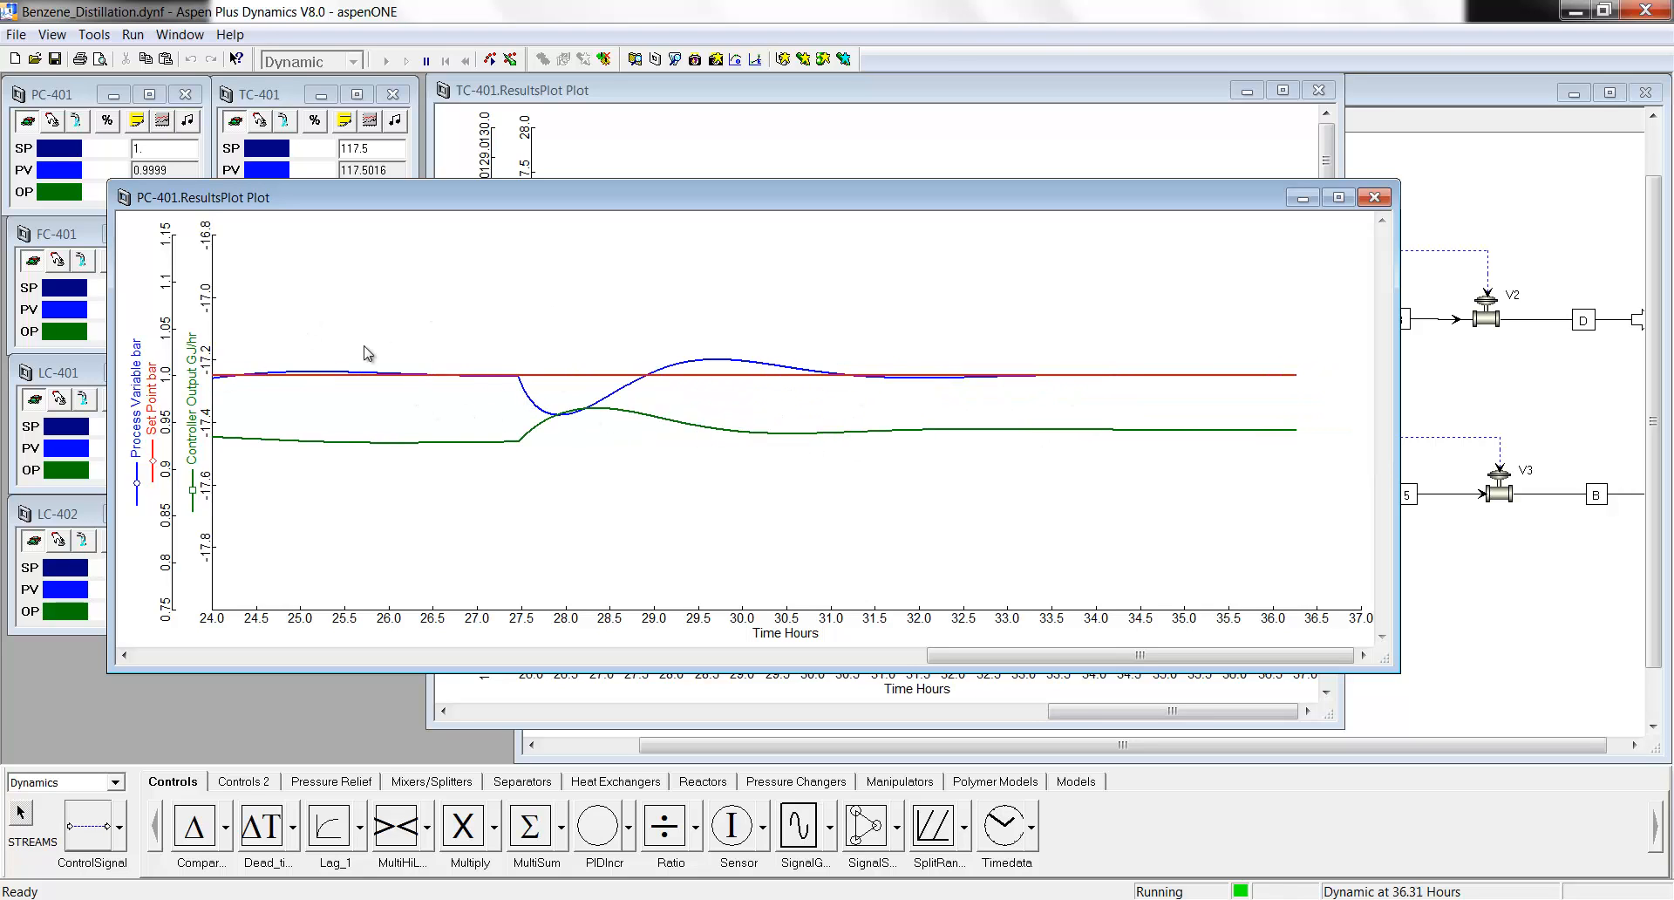
Close the PC-401 and LC-401 results plots, and open the LC-402 results plot briefly before closing it.
click(1376, 197)
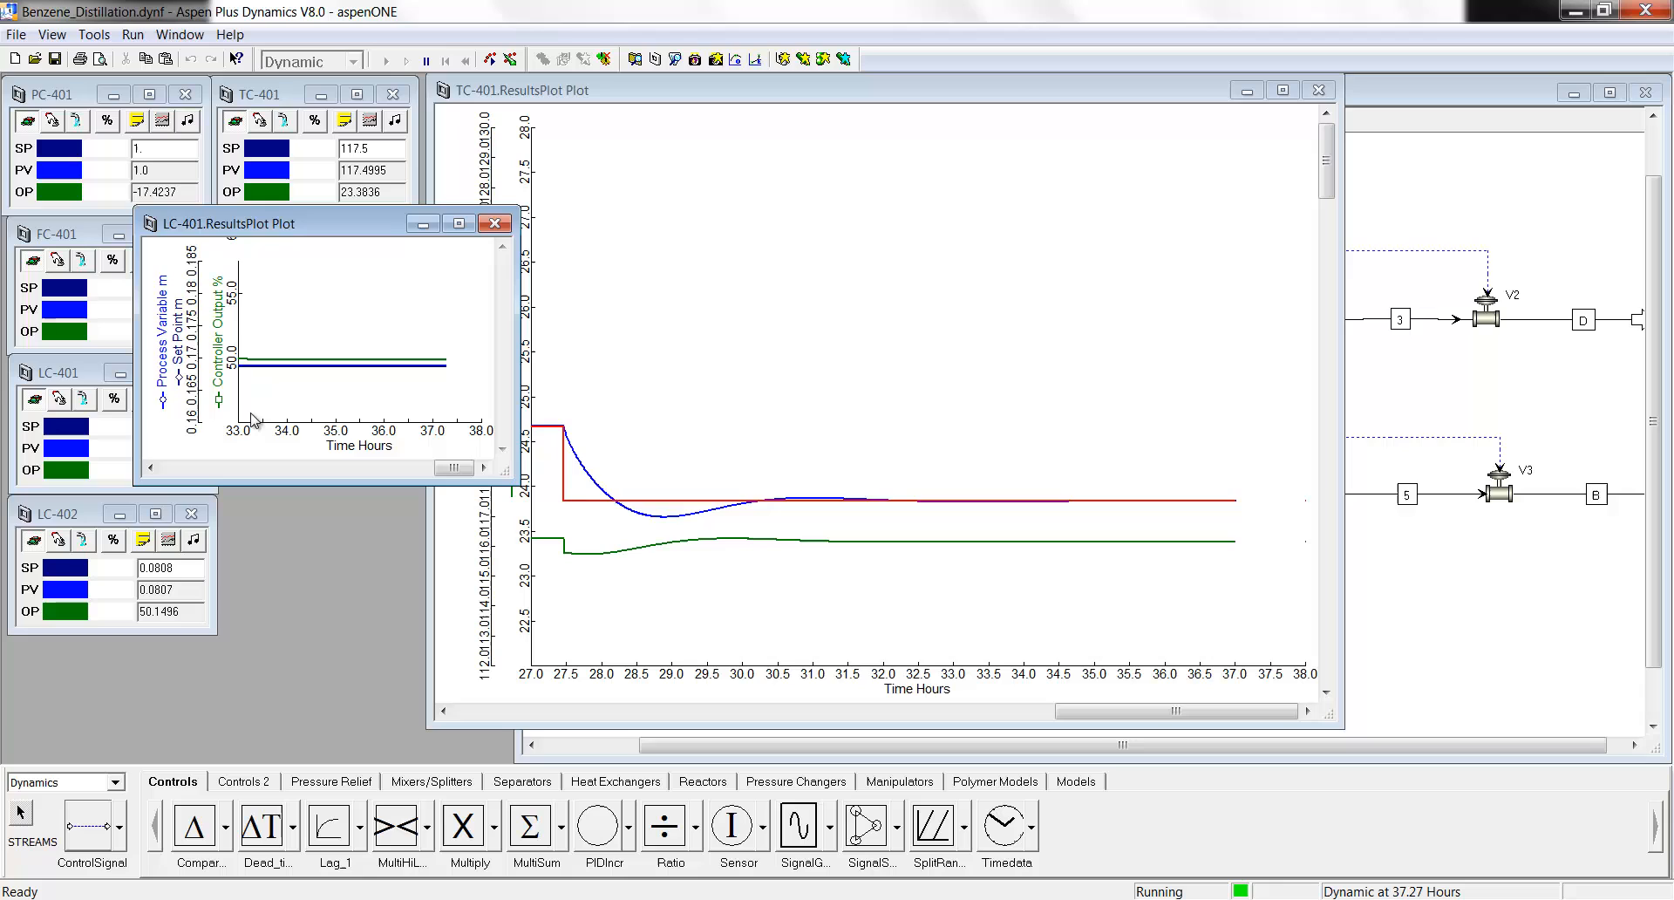
click(494, 223)
click(175, 543)
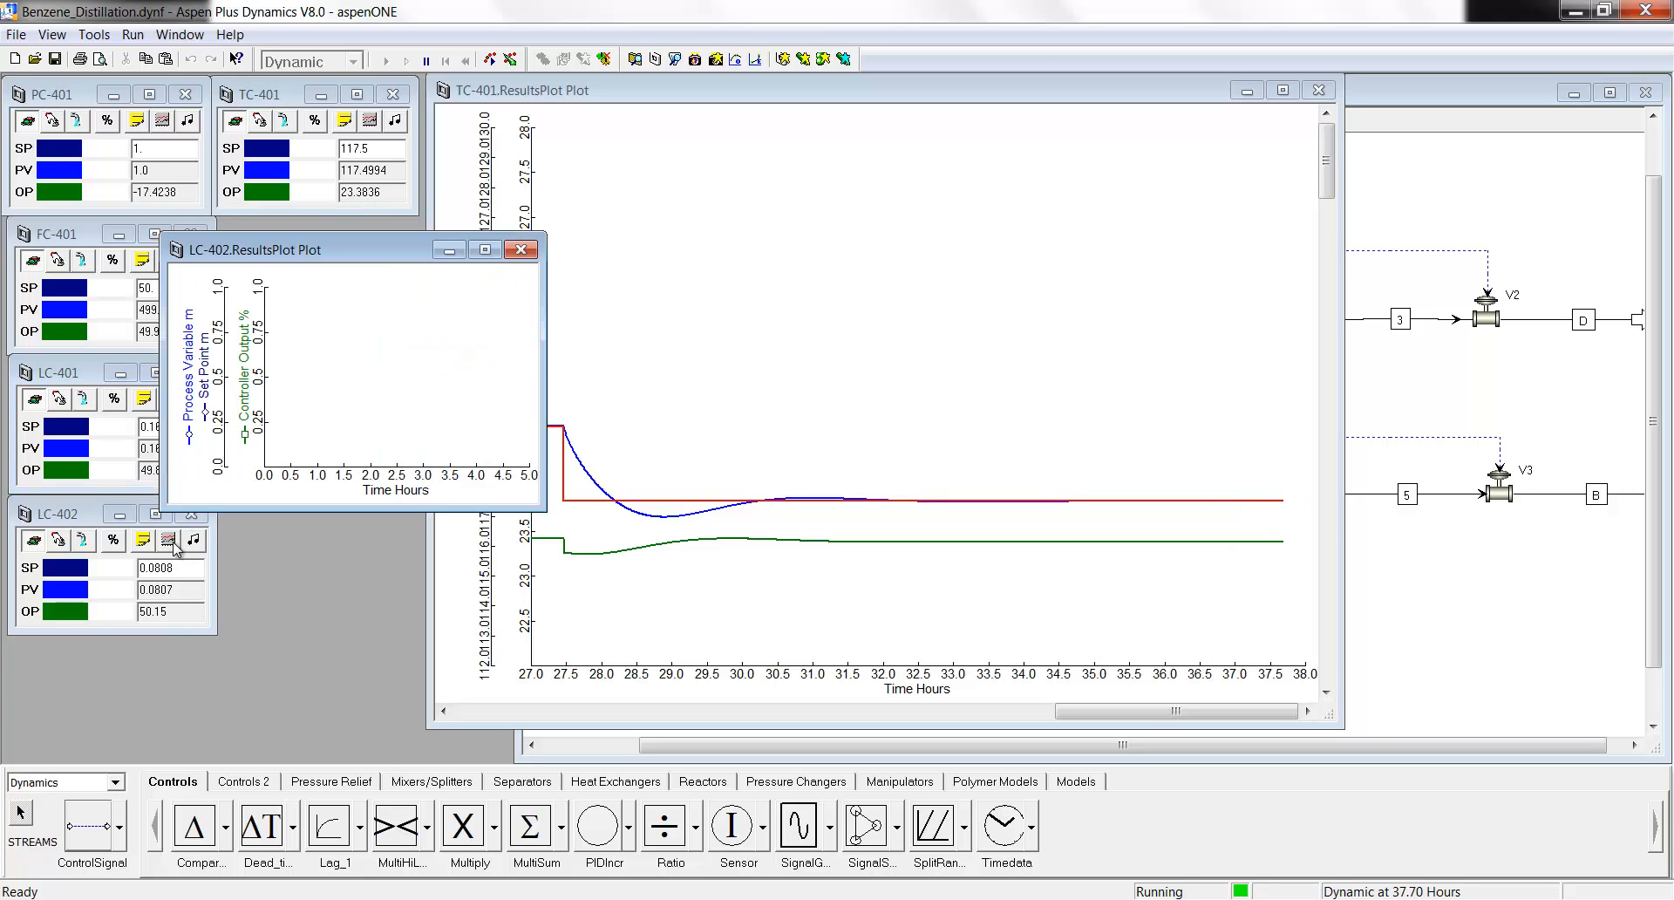
click(523, 253)
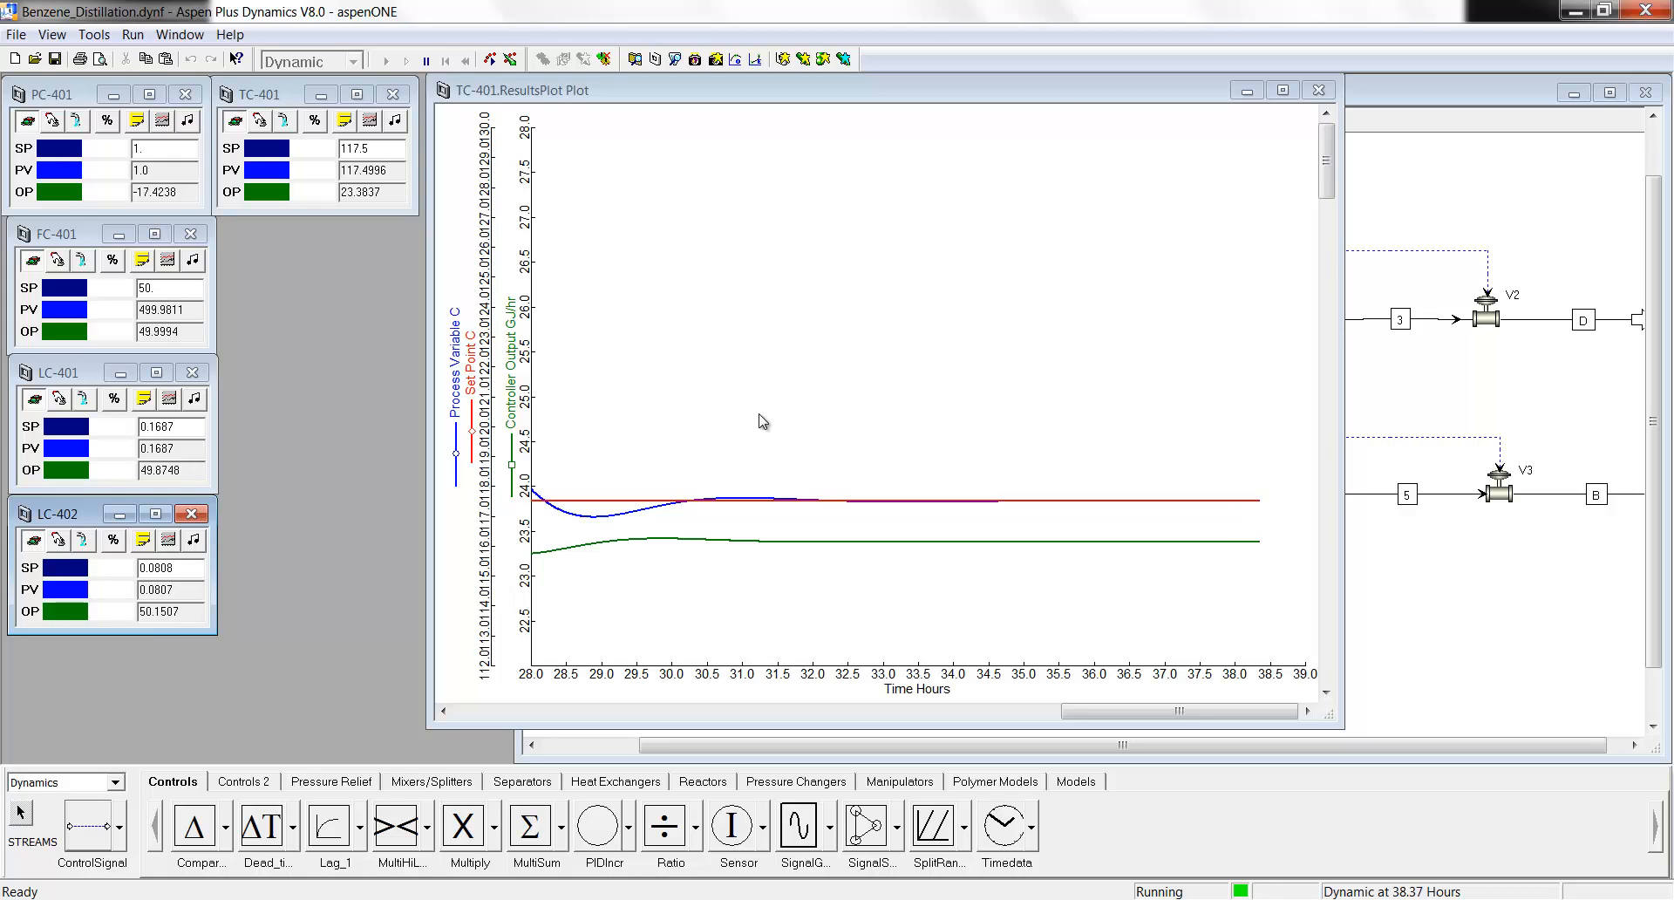
Pause the dynamic simulation, run it in Initialization mode, and close the TC-401 results plot.
click(425, 61)
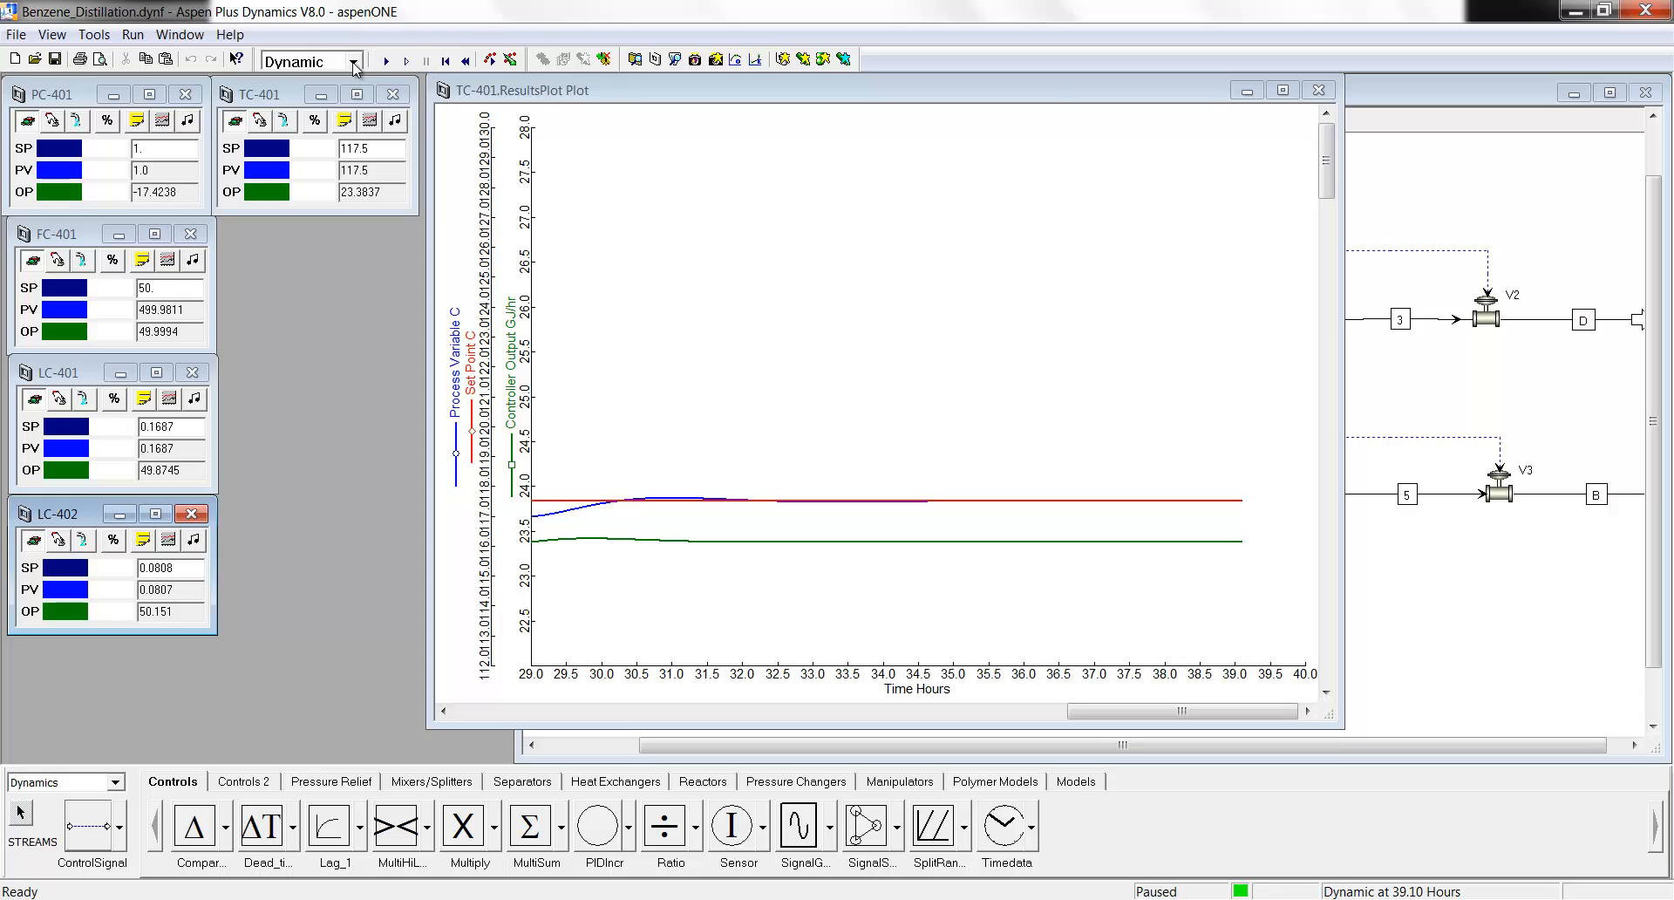
click(353, 61)
click(326, 91)
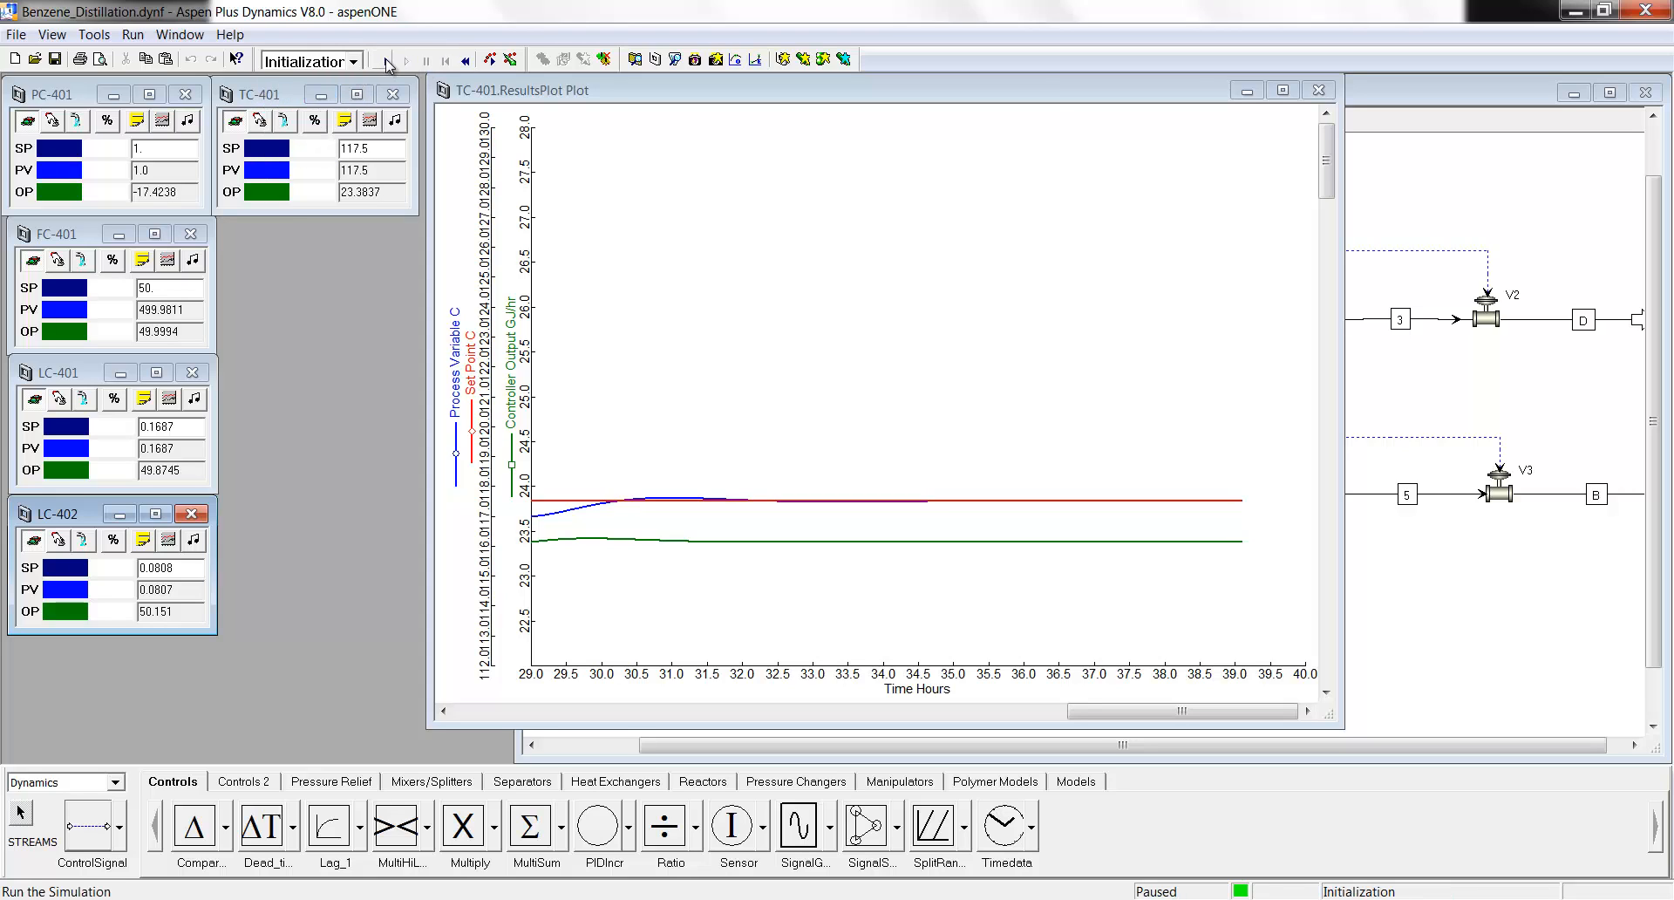
click(386, 61)
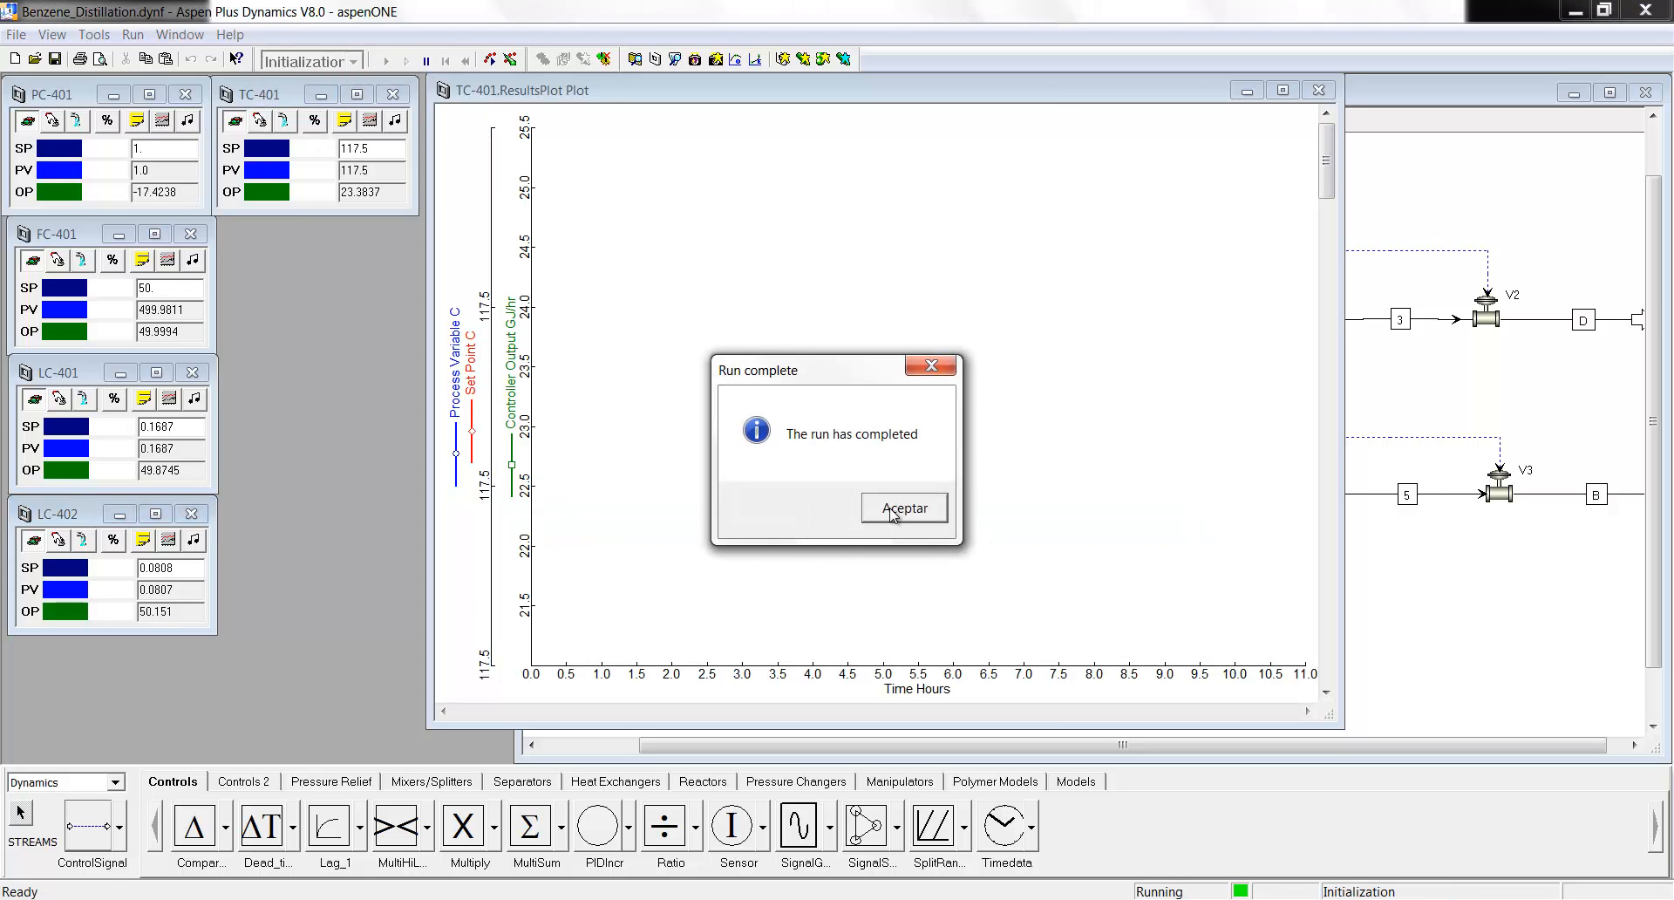
click(901, 508)
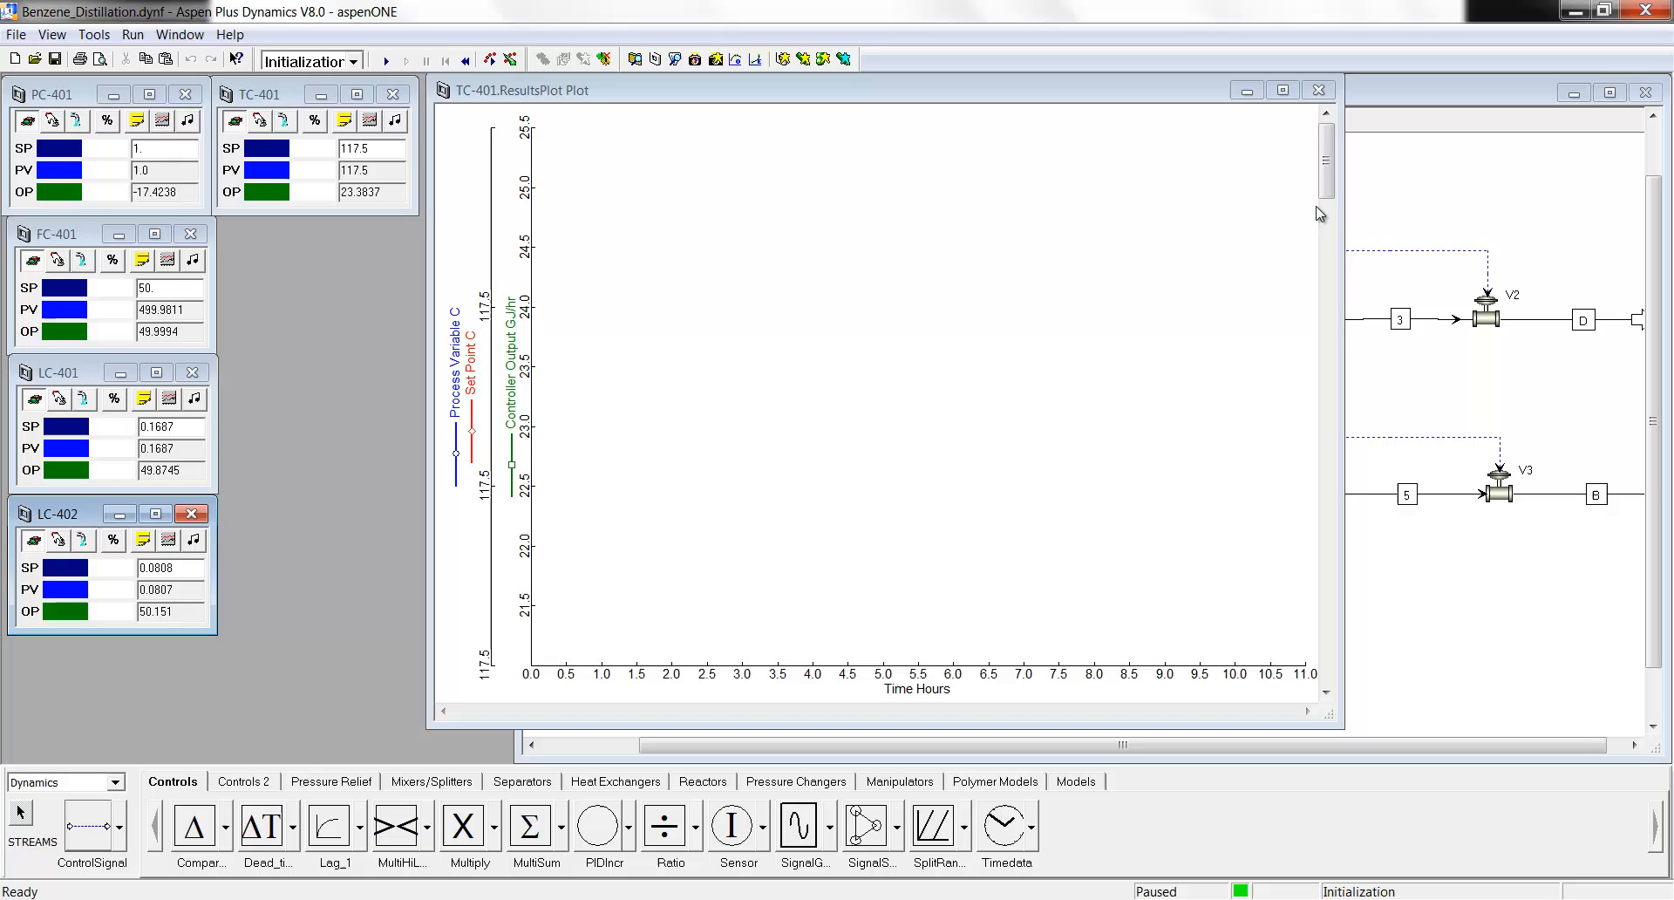
click(1317, 91)
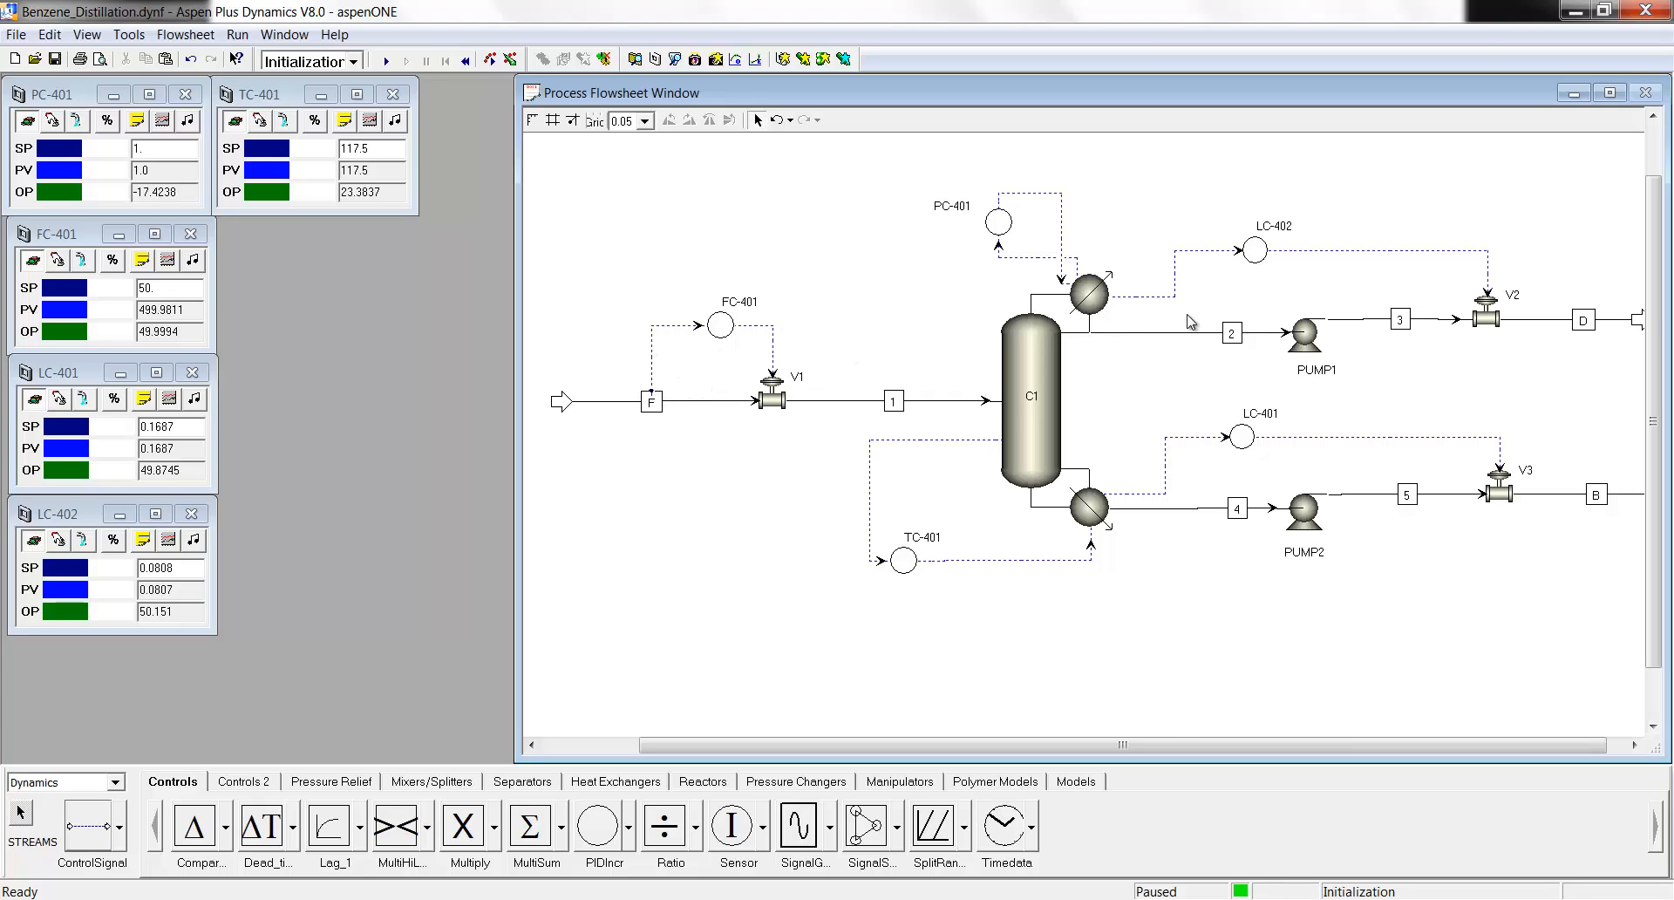
Place a Multiply block on the flowsheet between FC-401 and PC-401, and shrink its icon slightly.
click(466, 833)
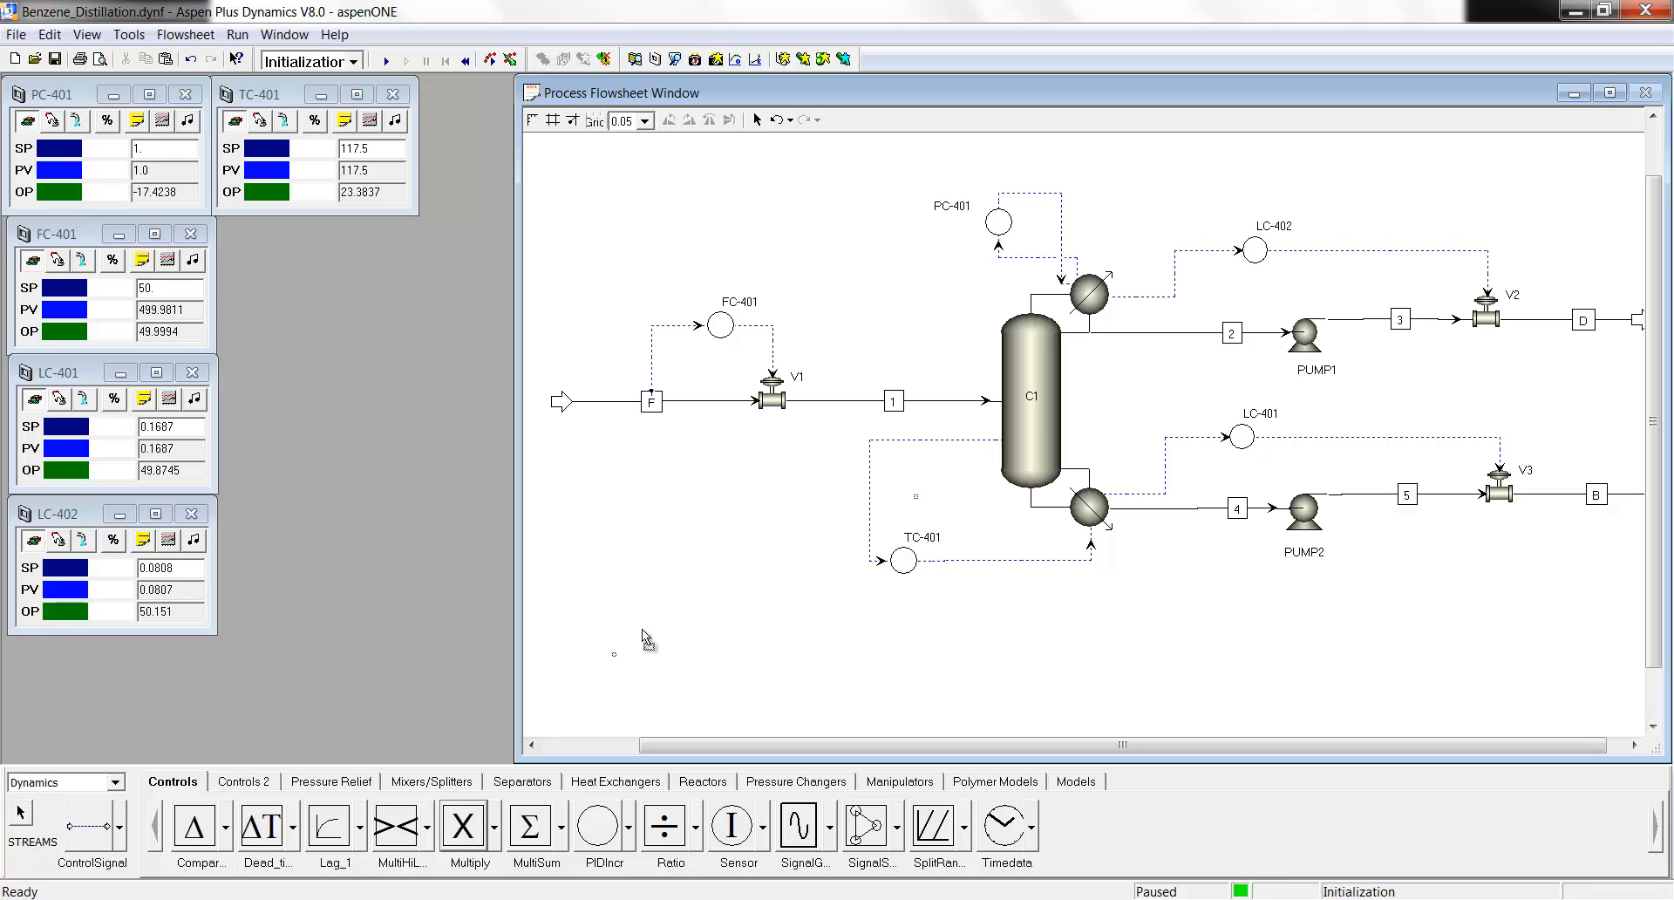
click(879, 296)
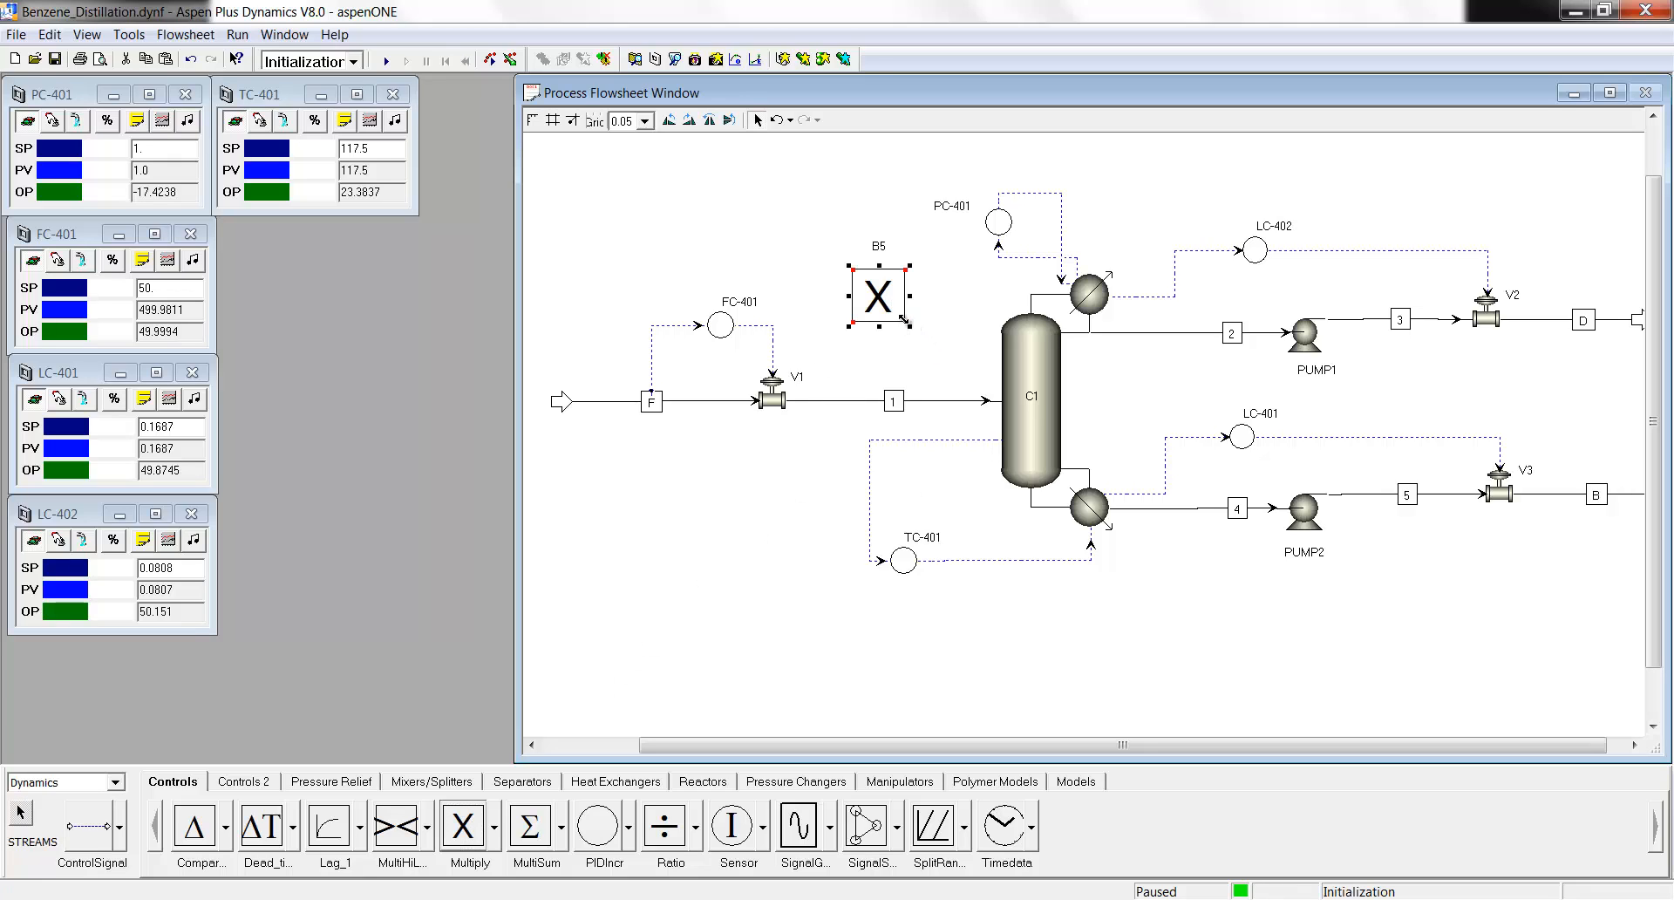
drag(898, 316, 888, 312)
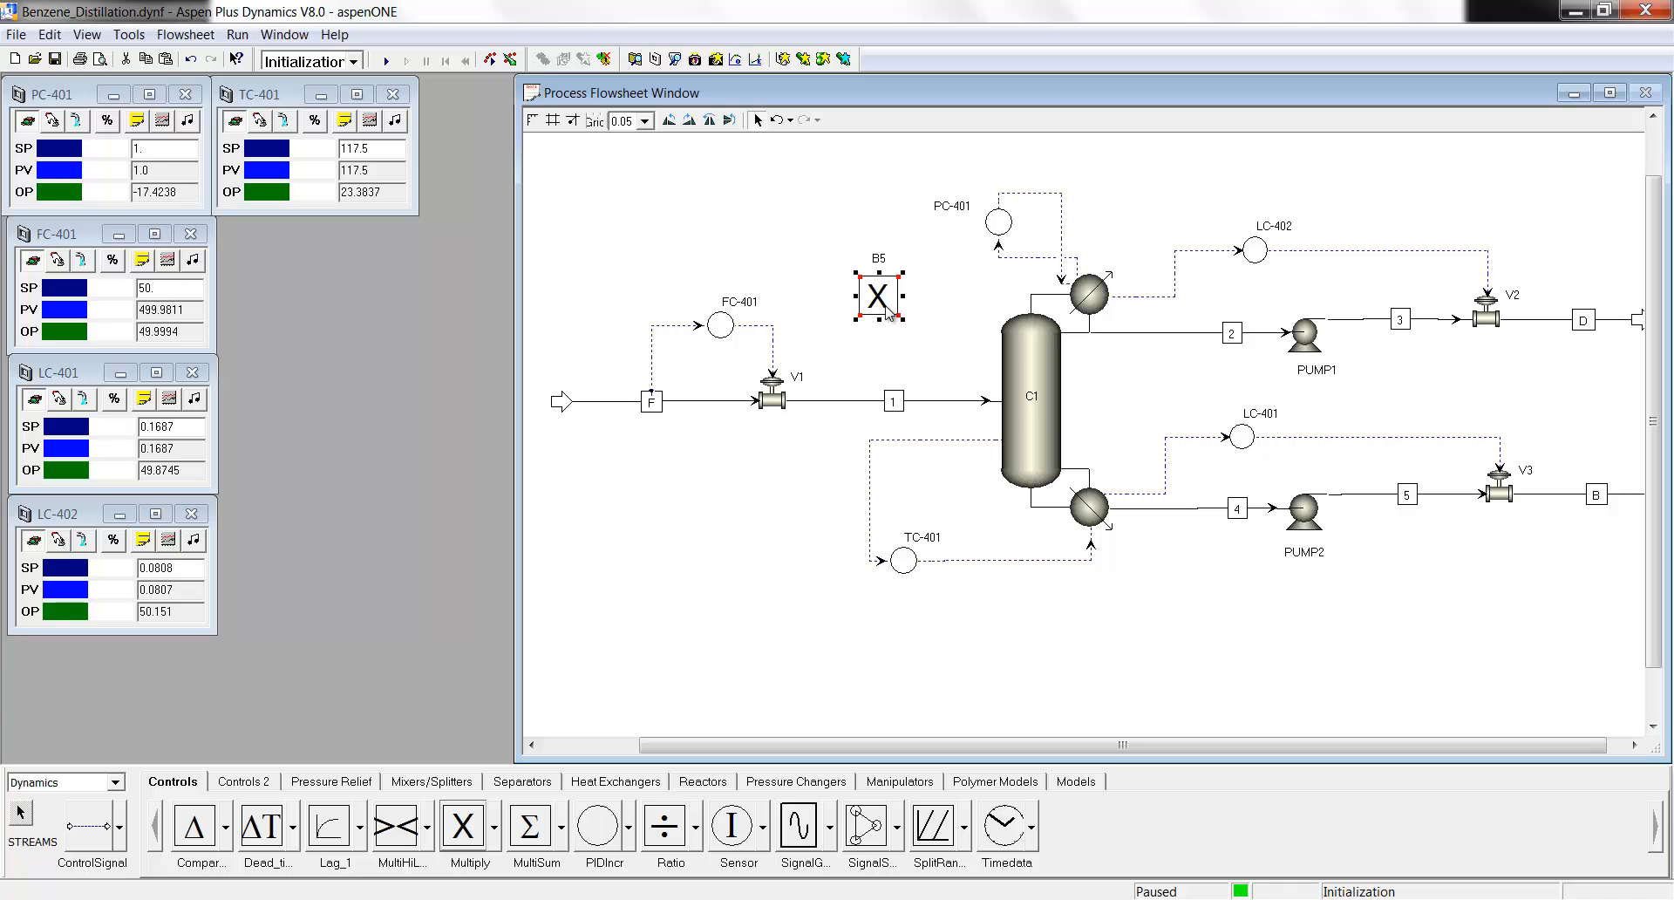
Rename the new Multiply block as R/F.
right_click(887, 298)
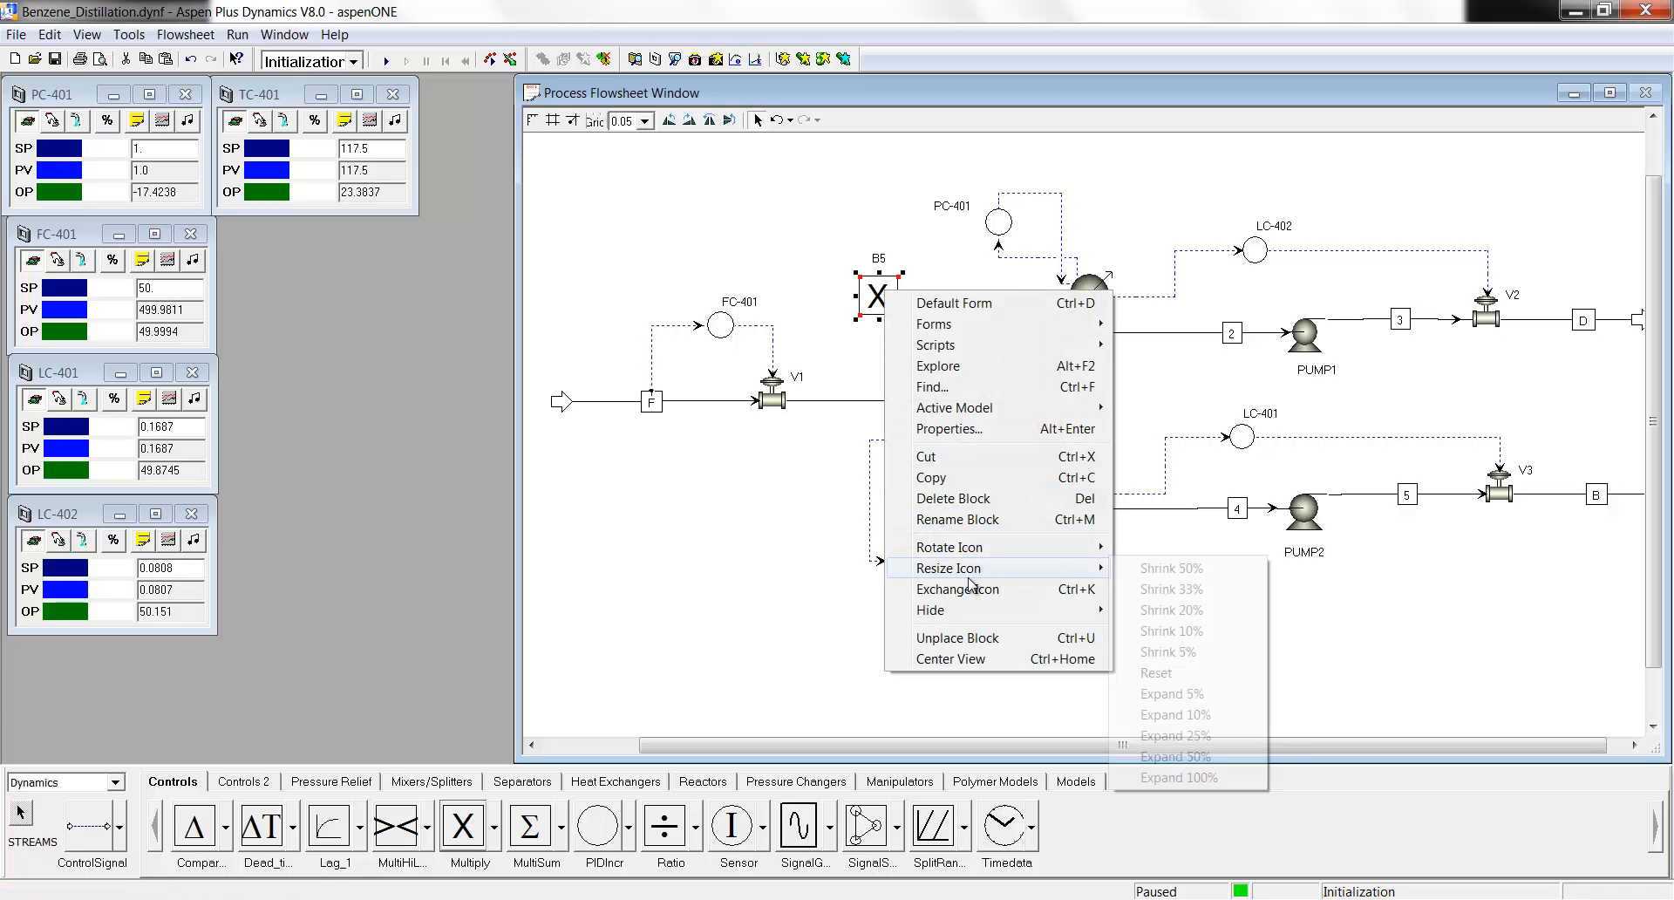
click(958, 519)
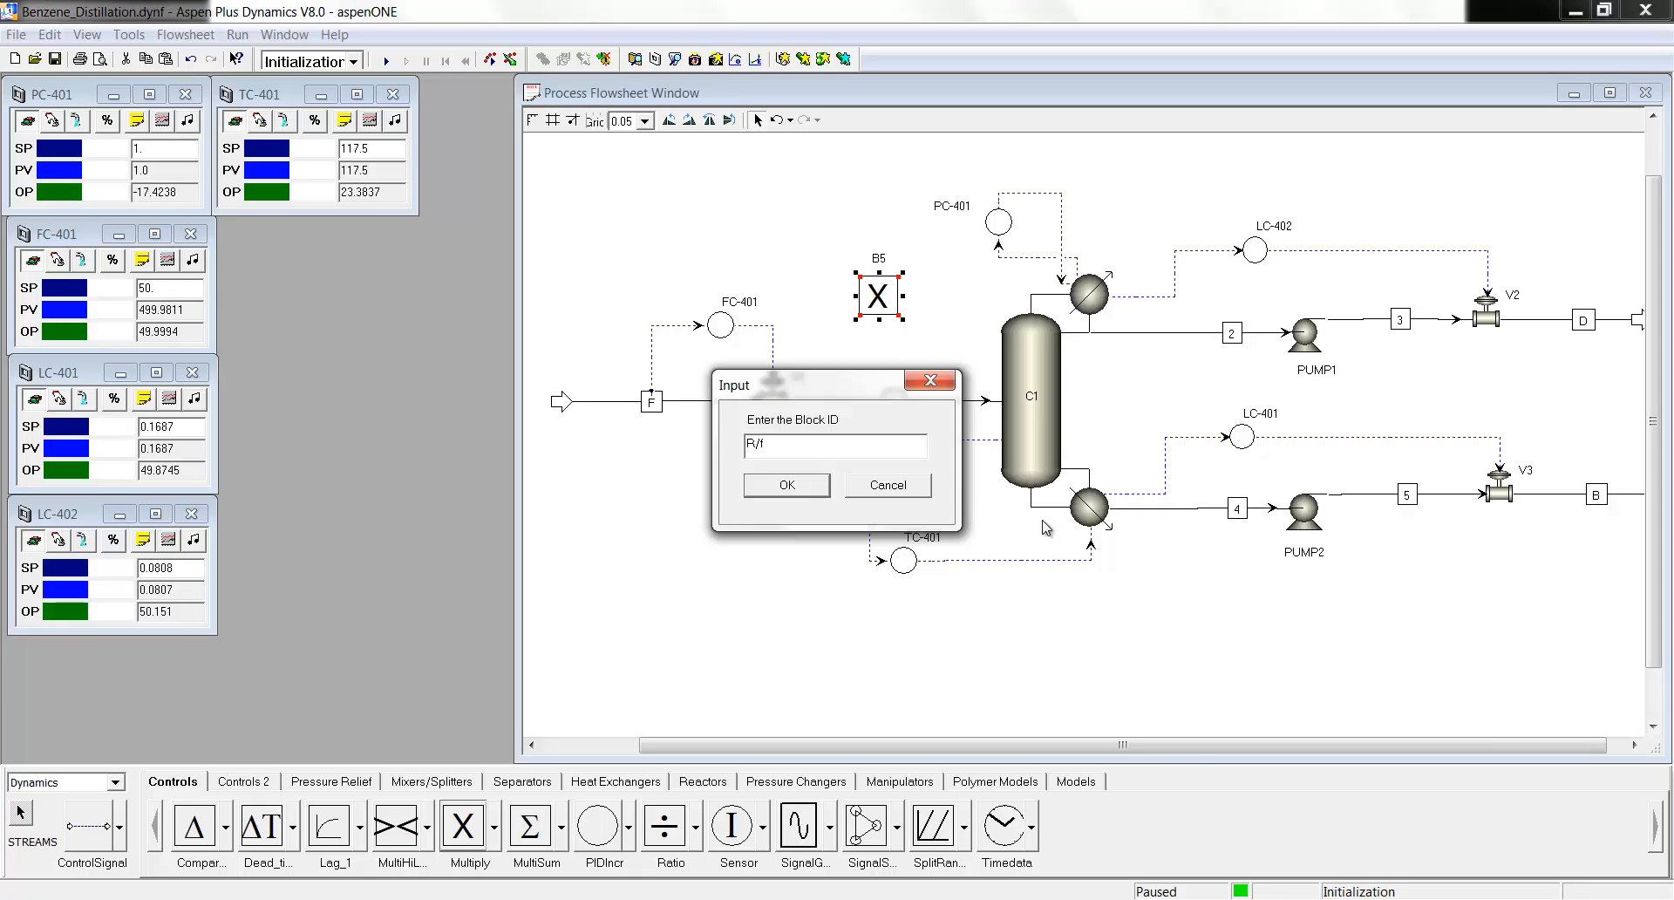
text(R/F)
key(Return)
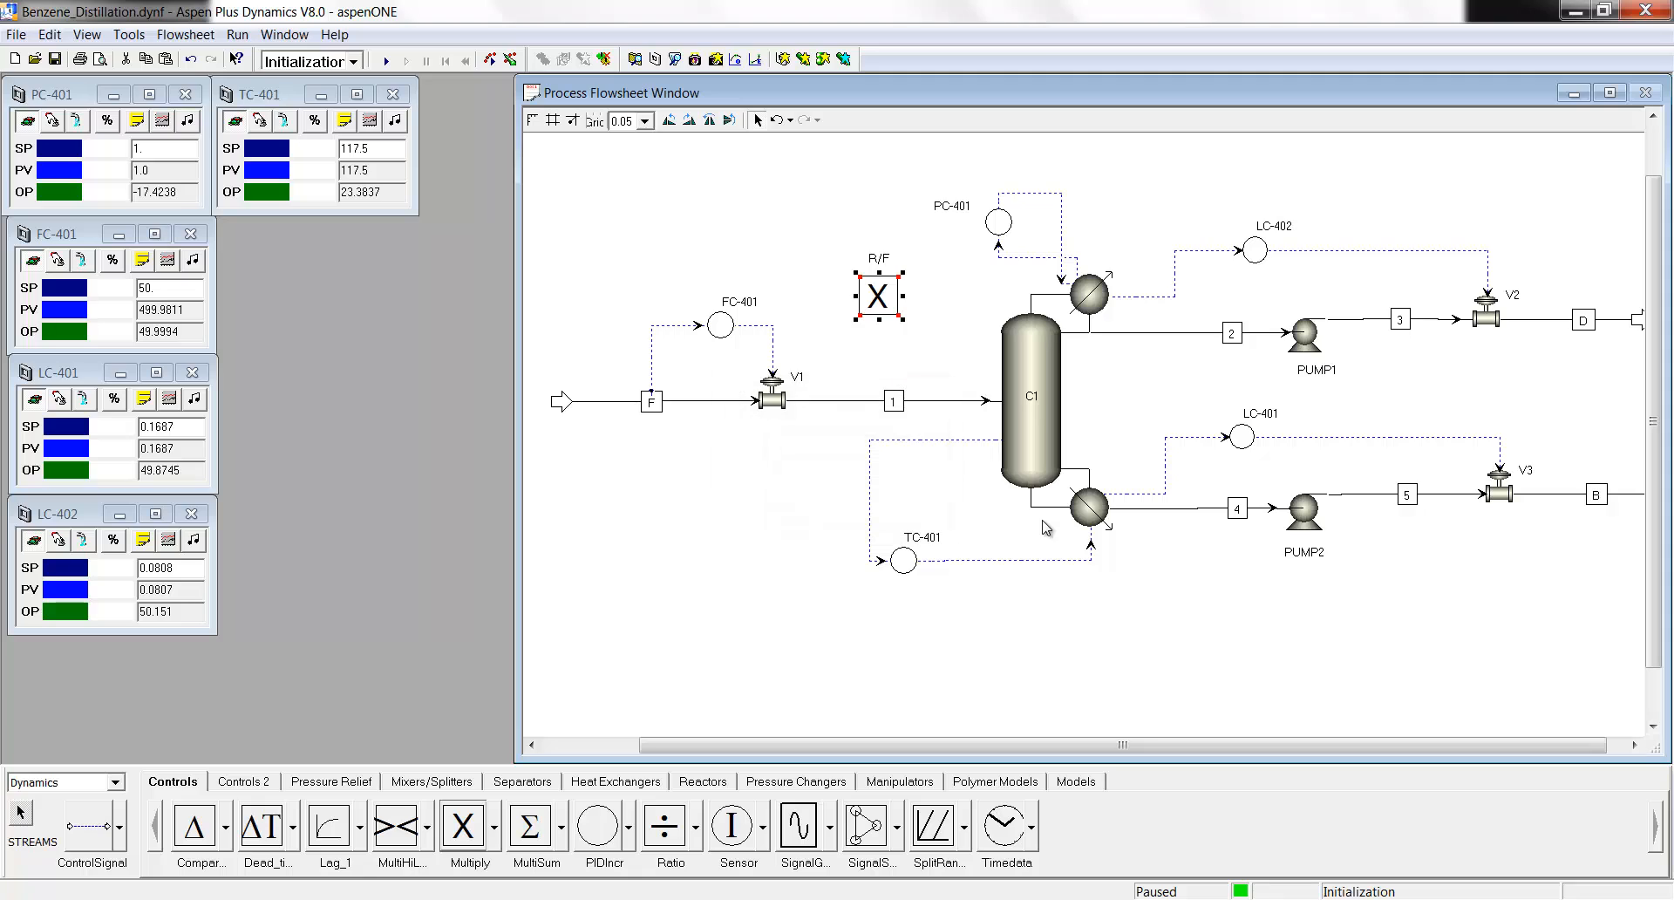
click(697, 251)
Connect a ControlSignal from stream F's total mass flow, STREAMS("F").Fm, to Input1 of the R/F block.
click(119, 827)
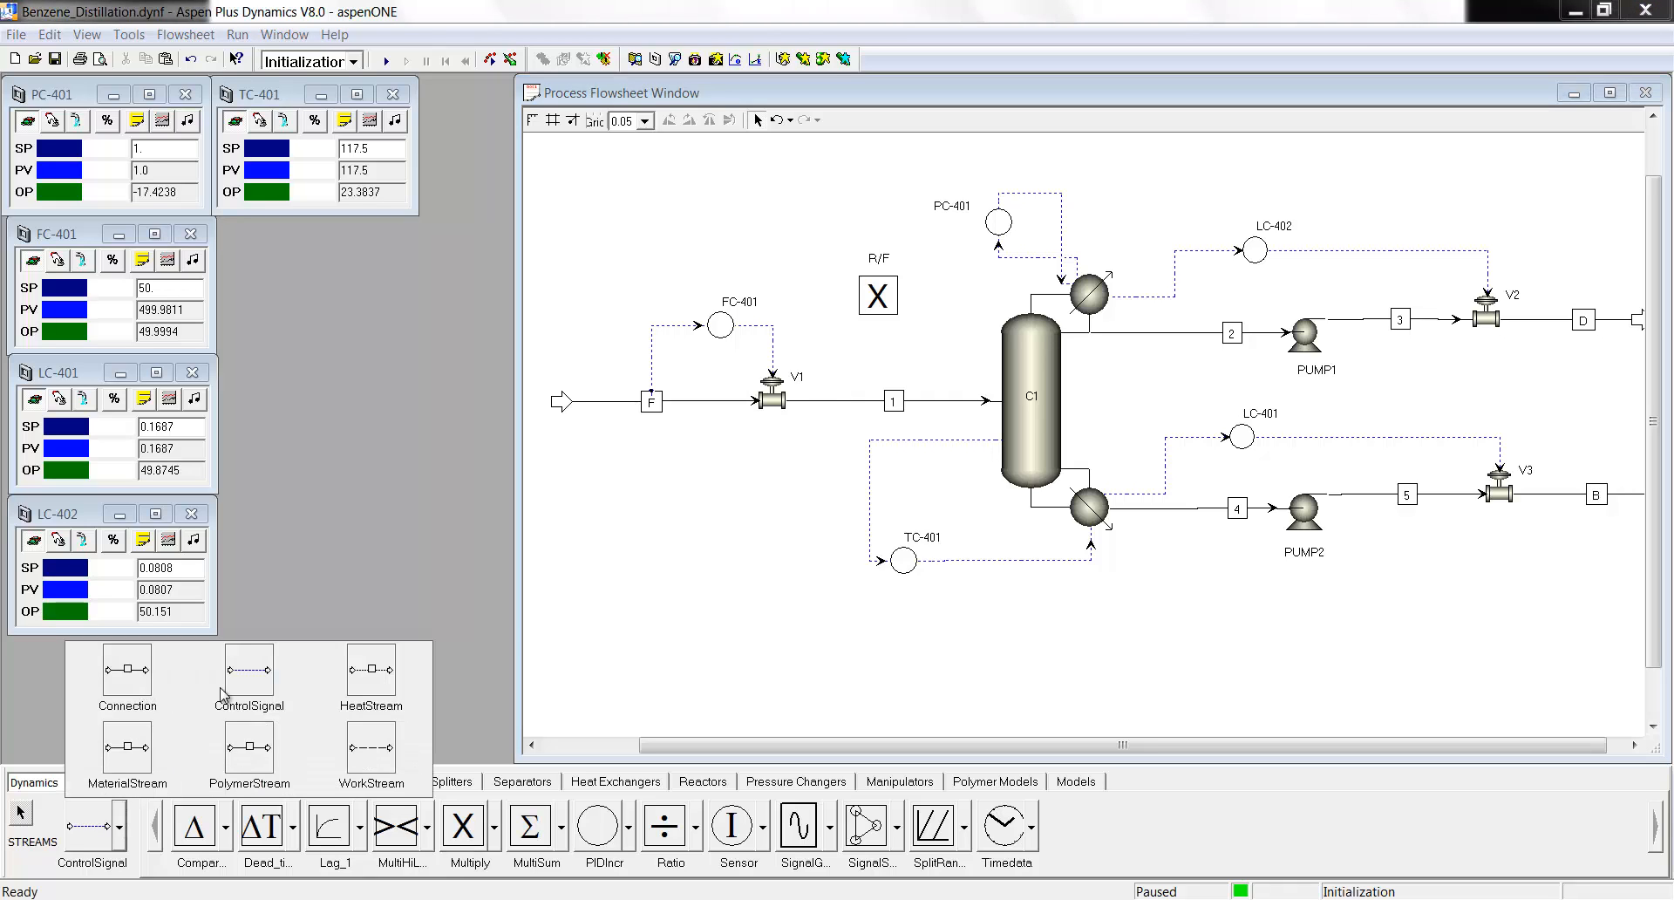
click(258, 680)
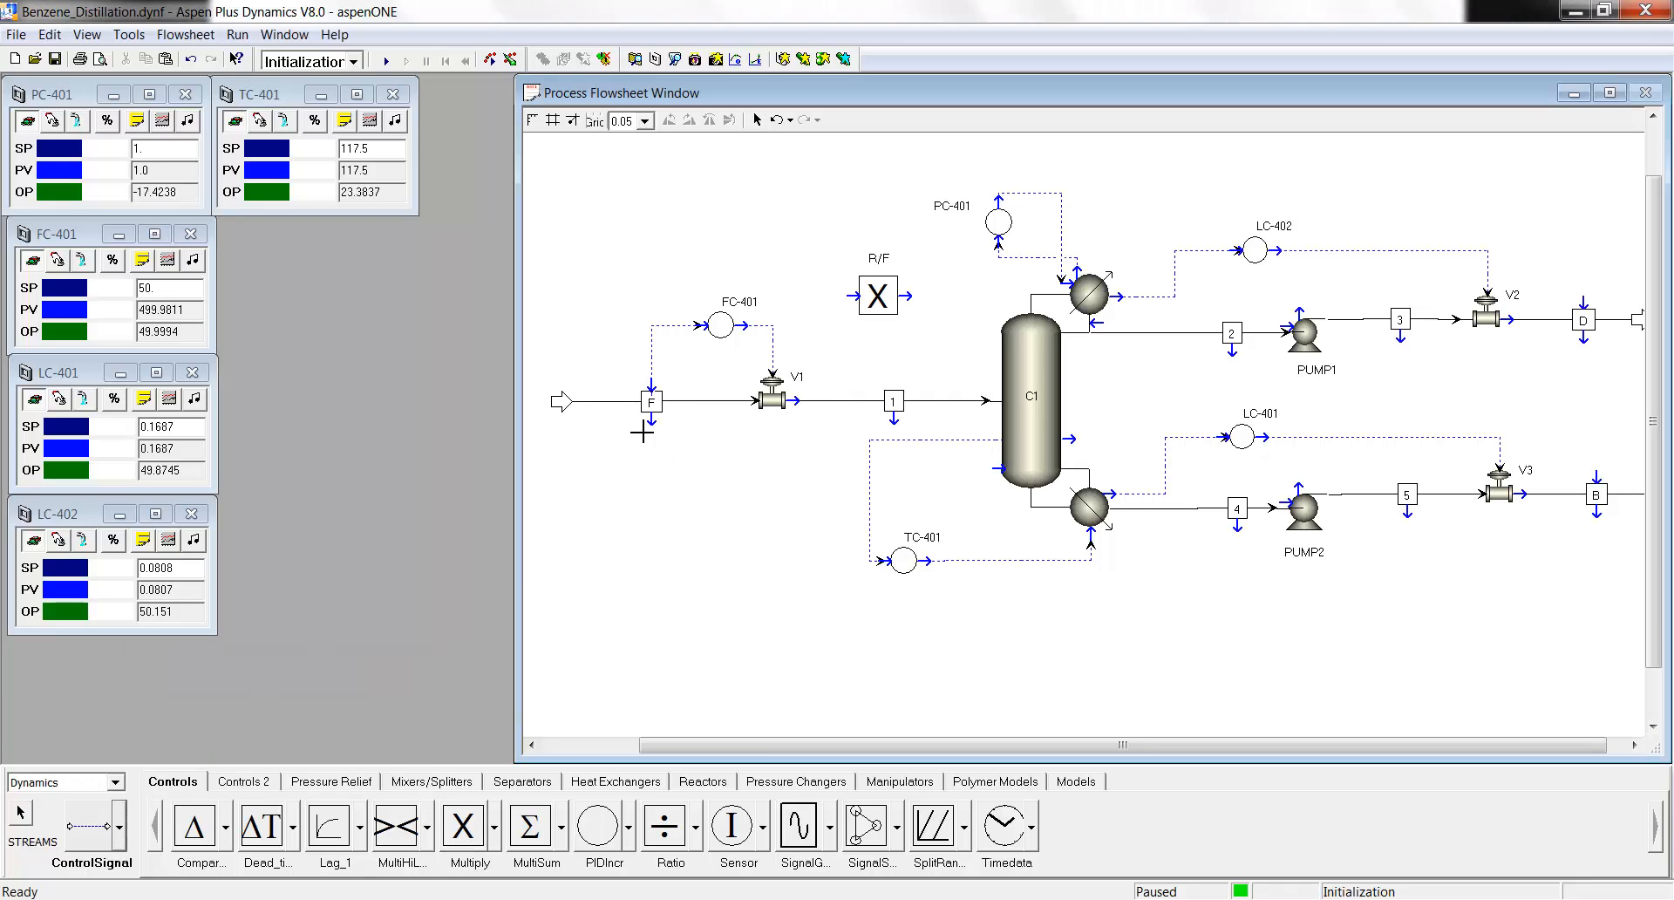
click(652, 425)
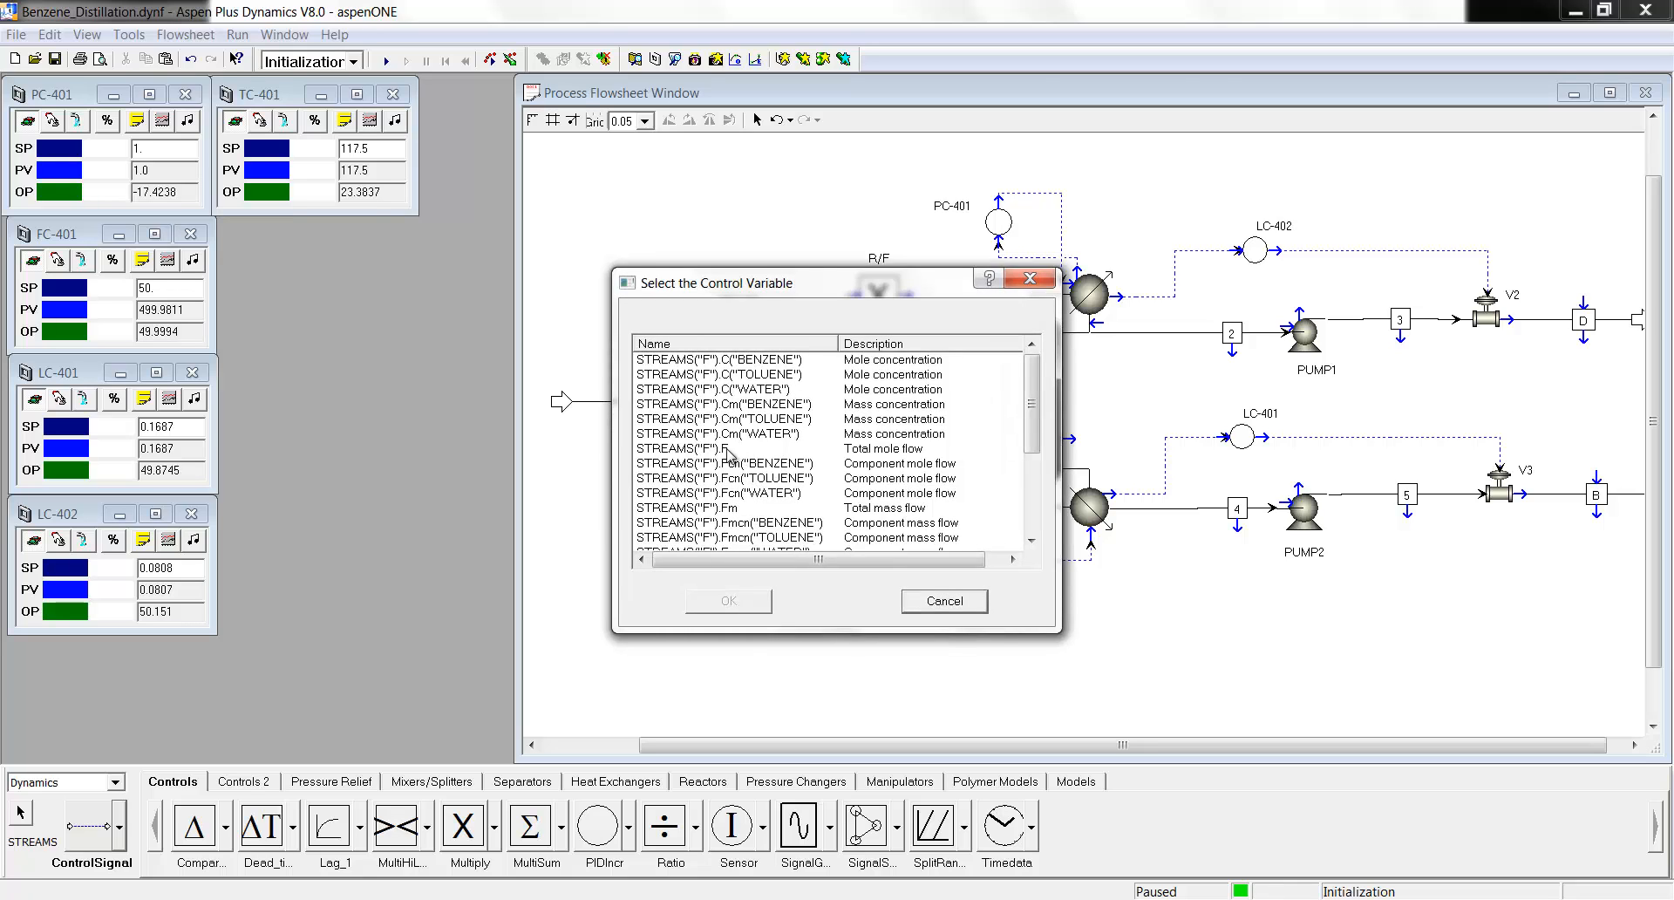
click(698, 508)
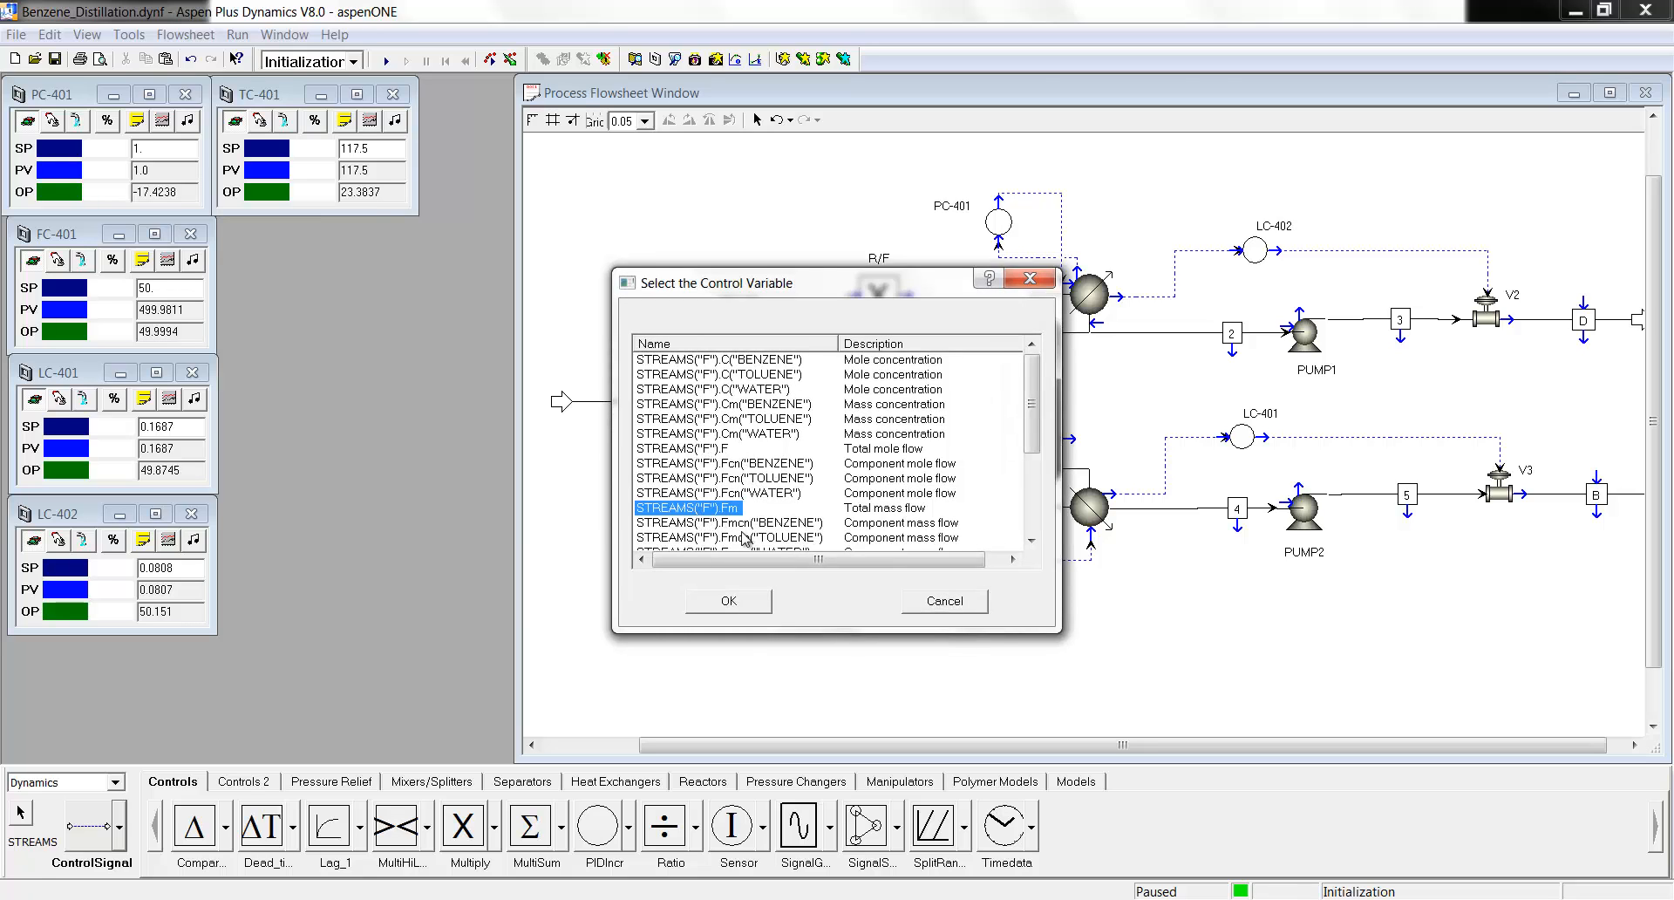
click(729, 601)
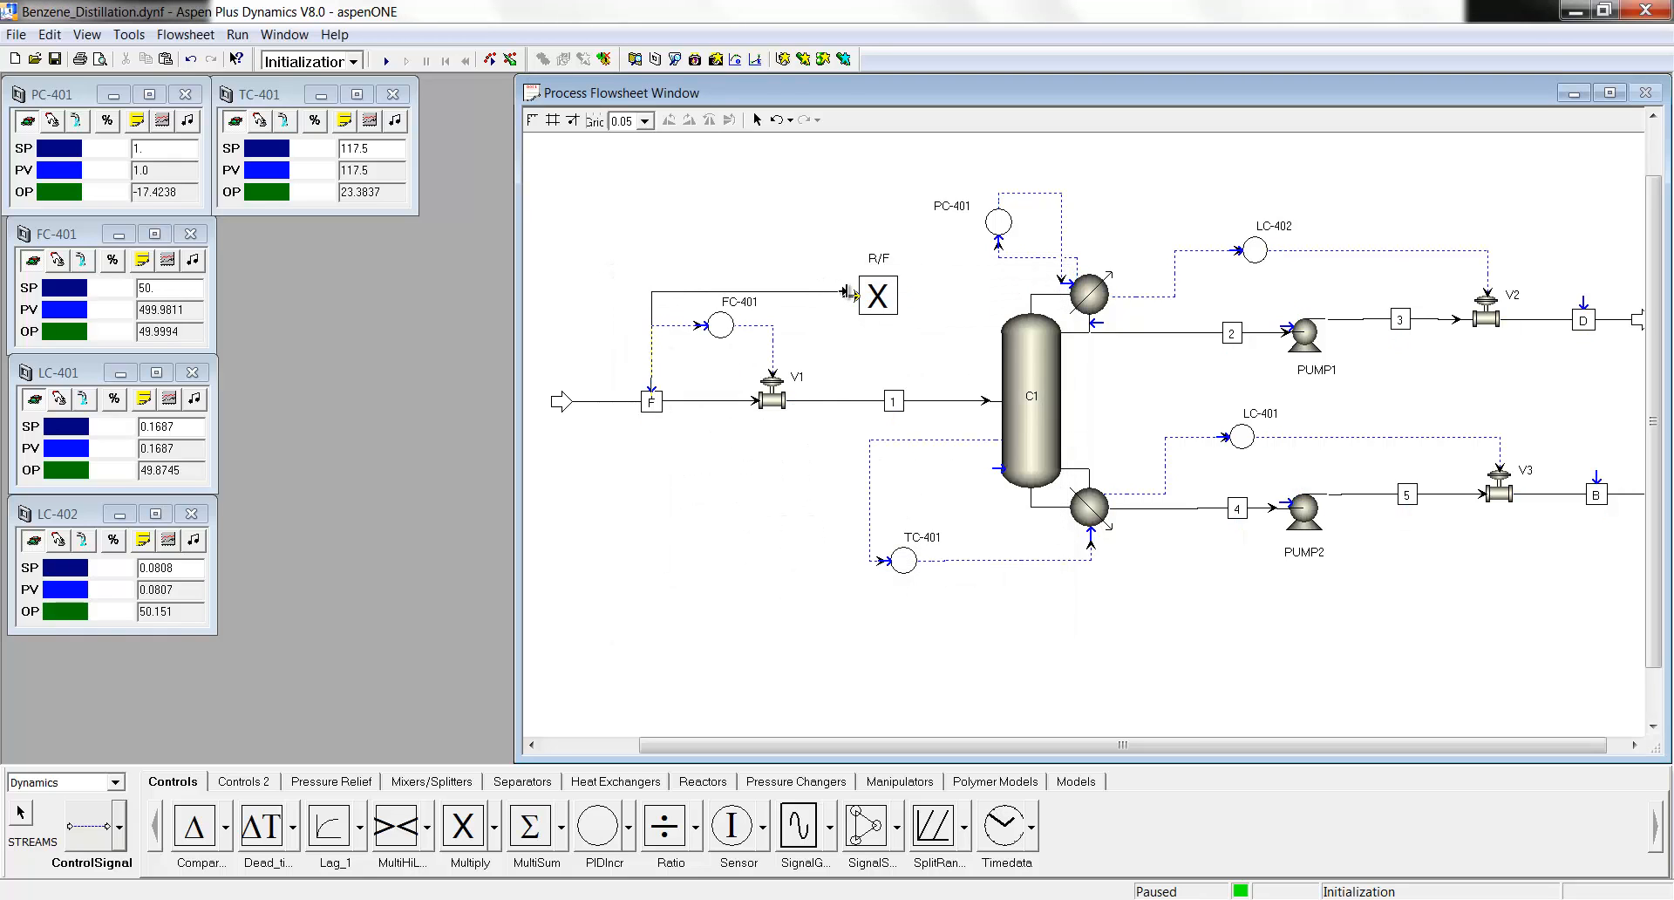
click(847, 290)
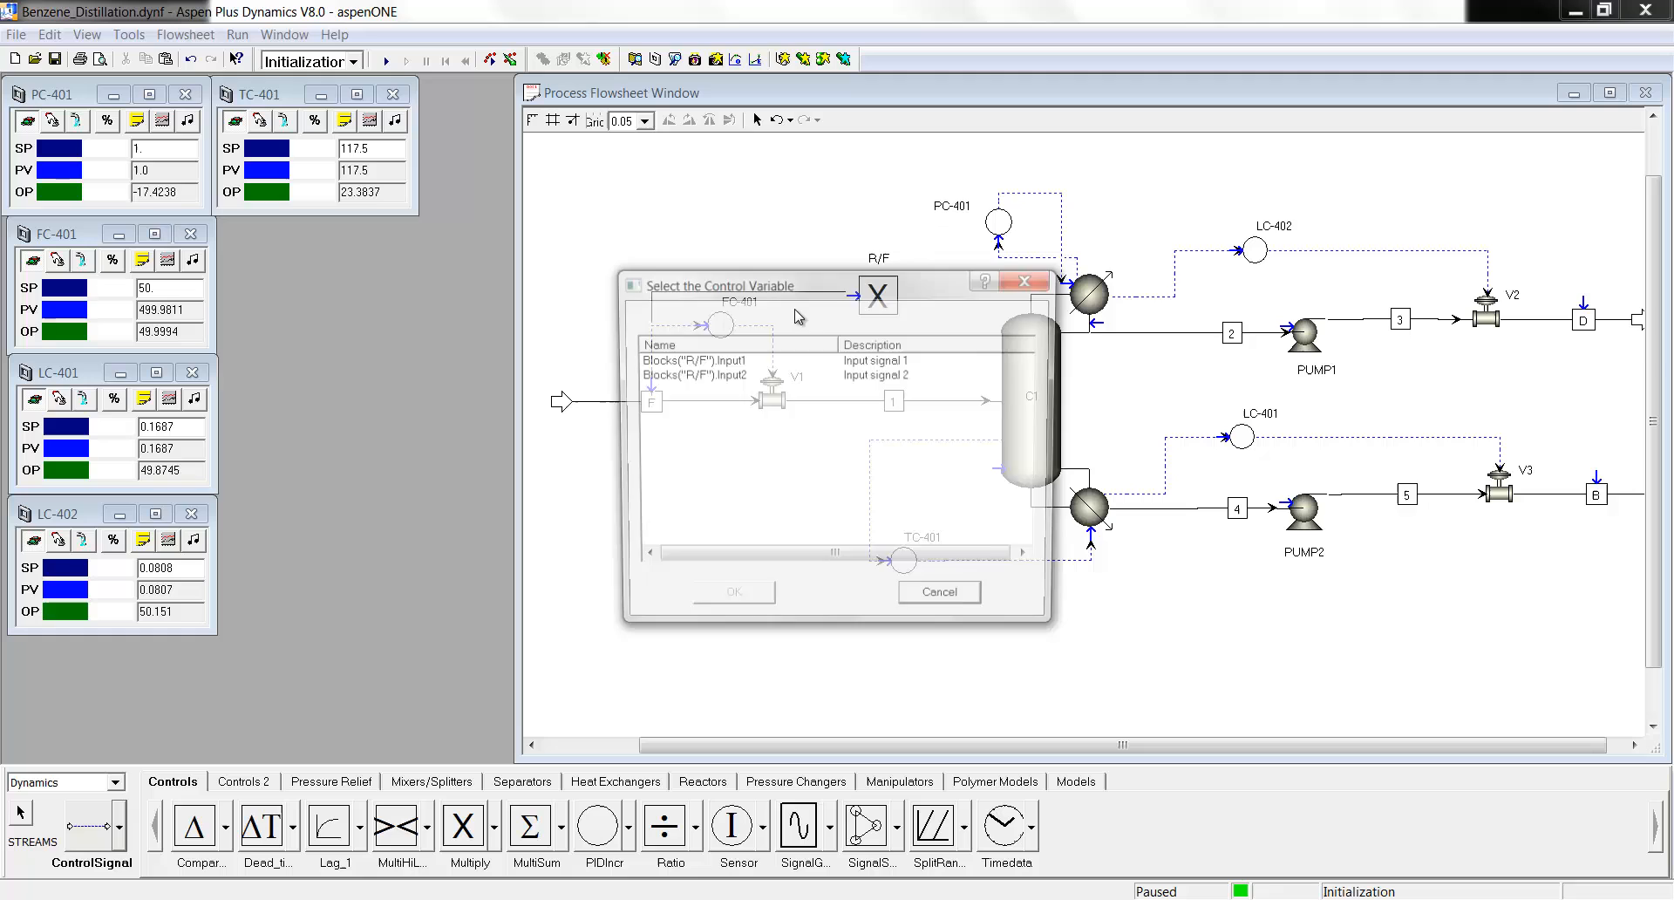
click(680, 360)
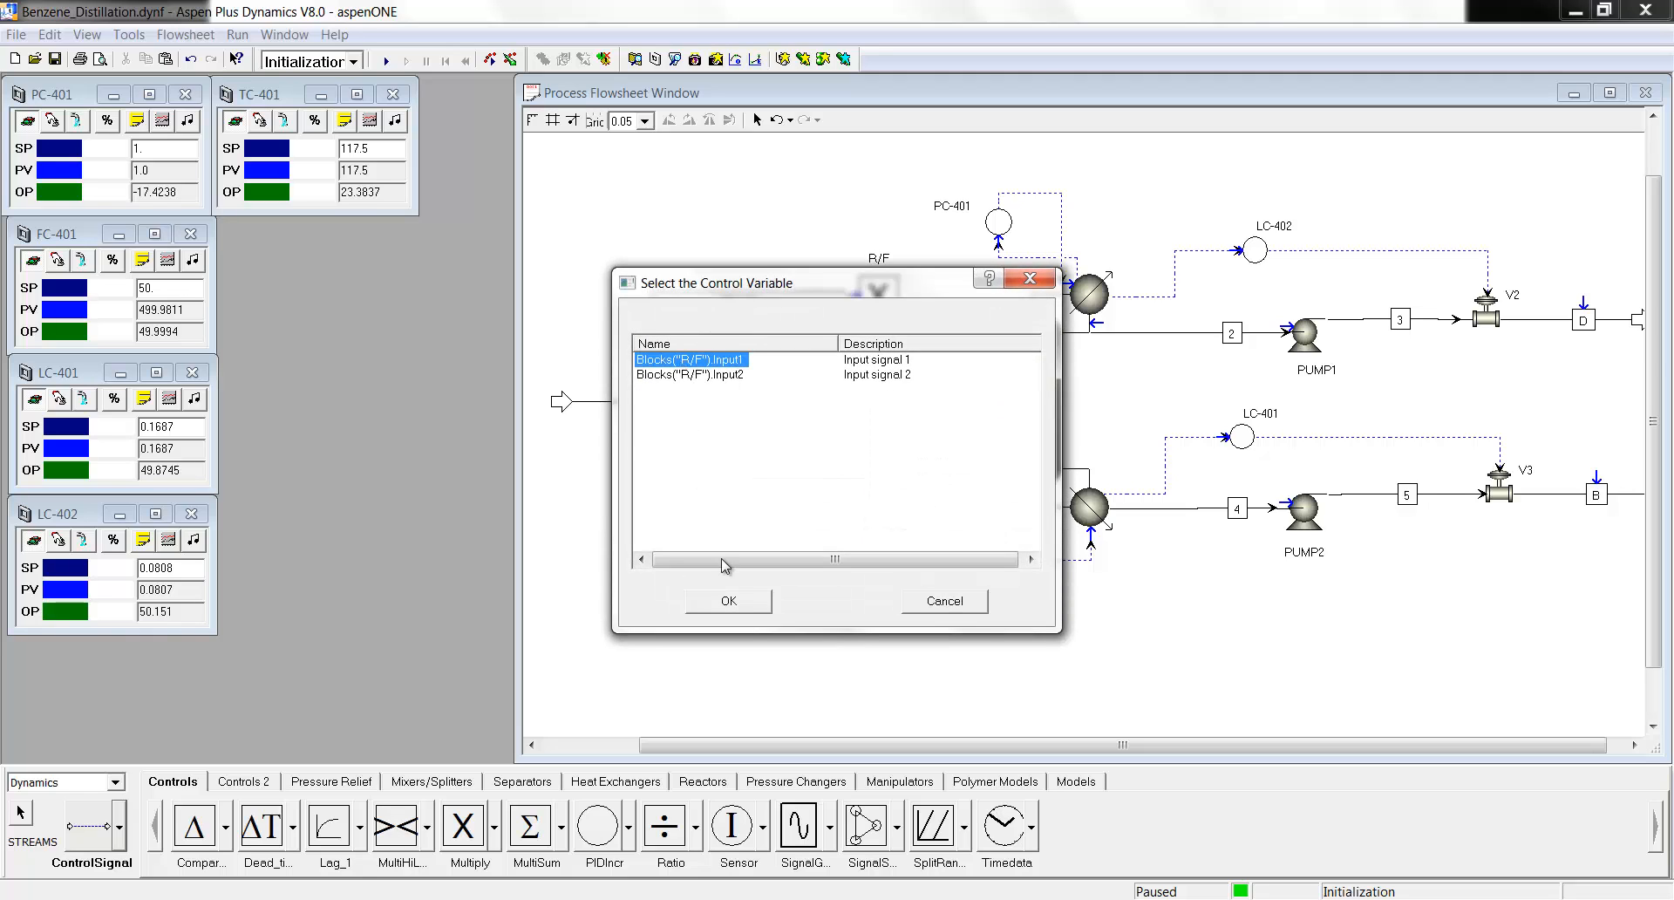
click(728, 601)
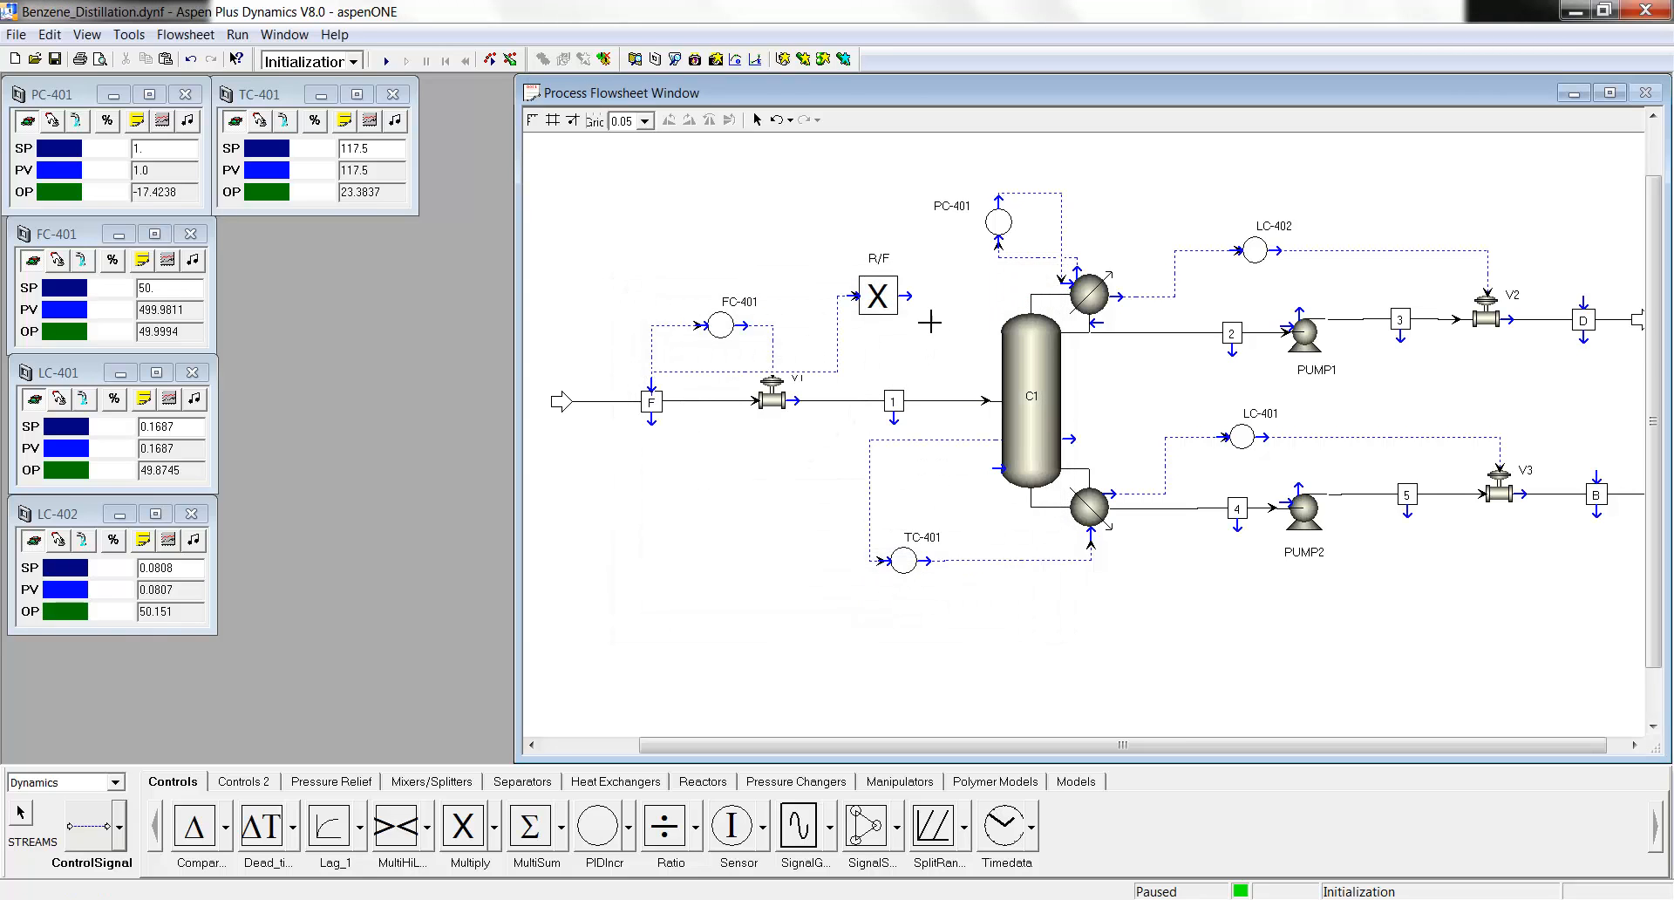
Connect the R/F block's output signal to column C1's specified reflux mass flow, BLOCKS("C1").Reflux.FmR.
click(911, 298)
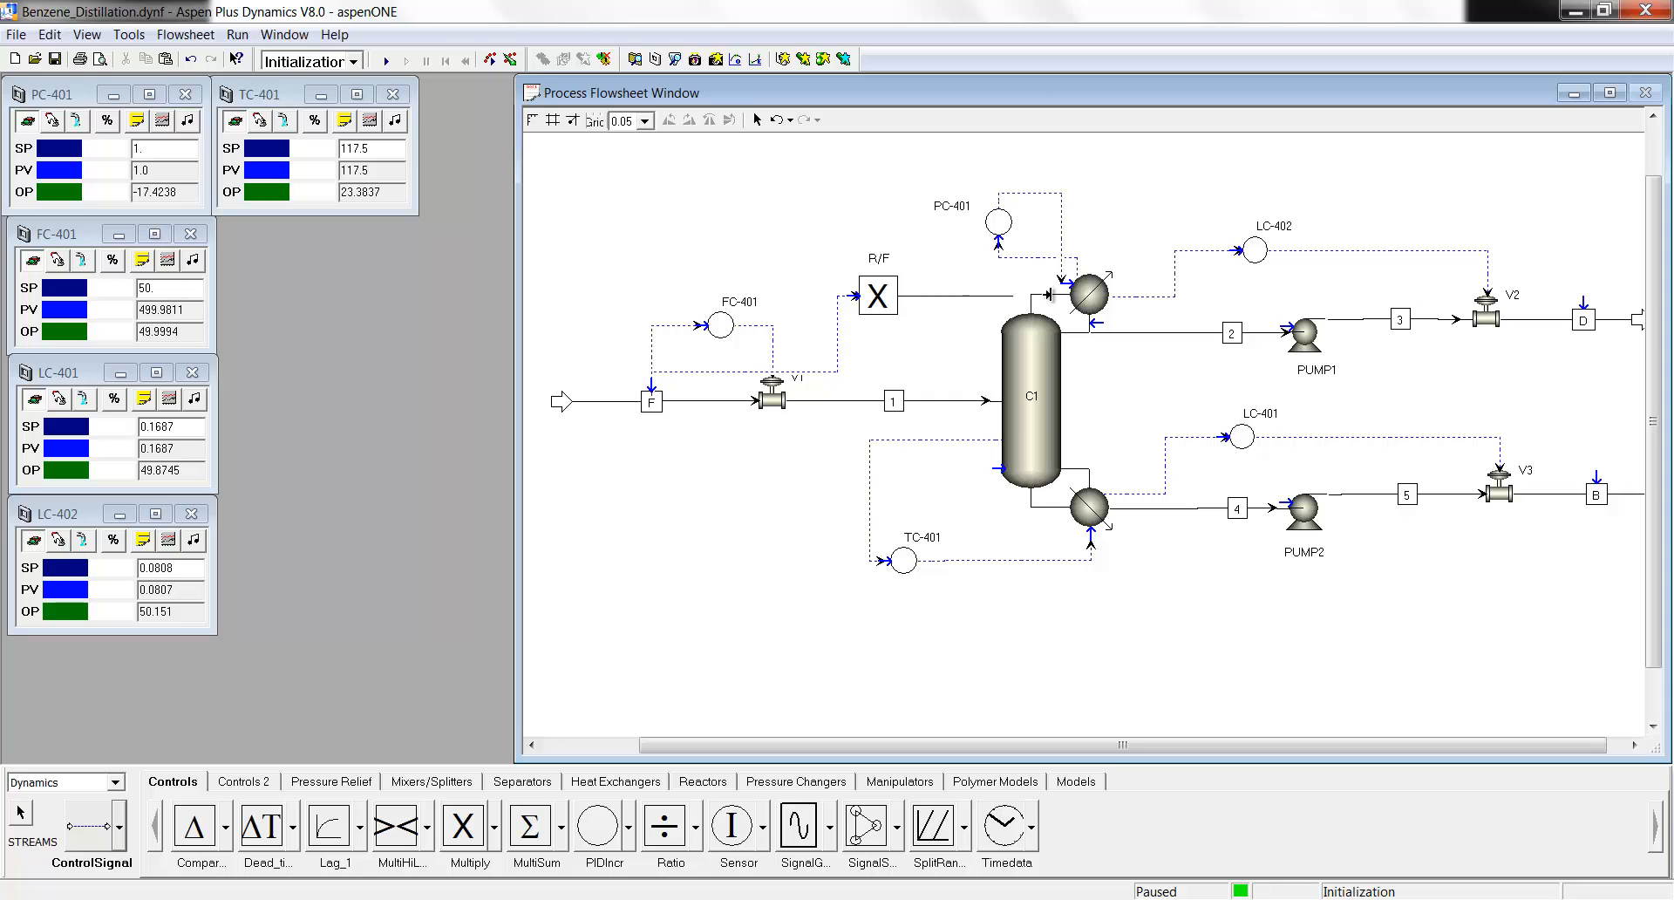
click(1101, 323)
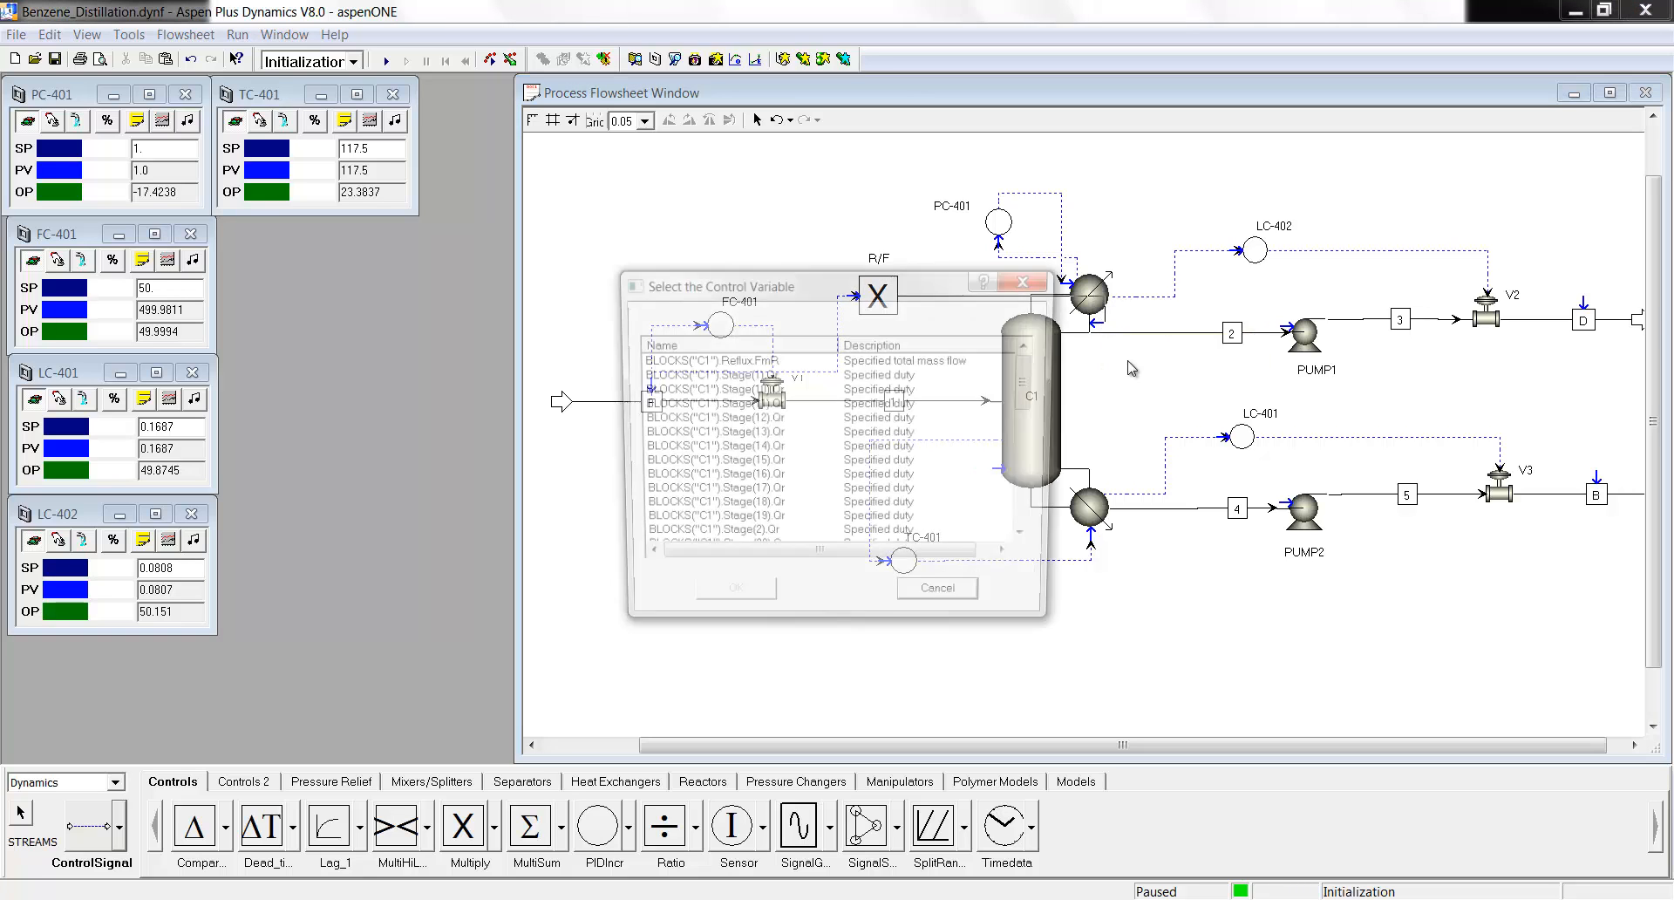
click(735, 365)
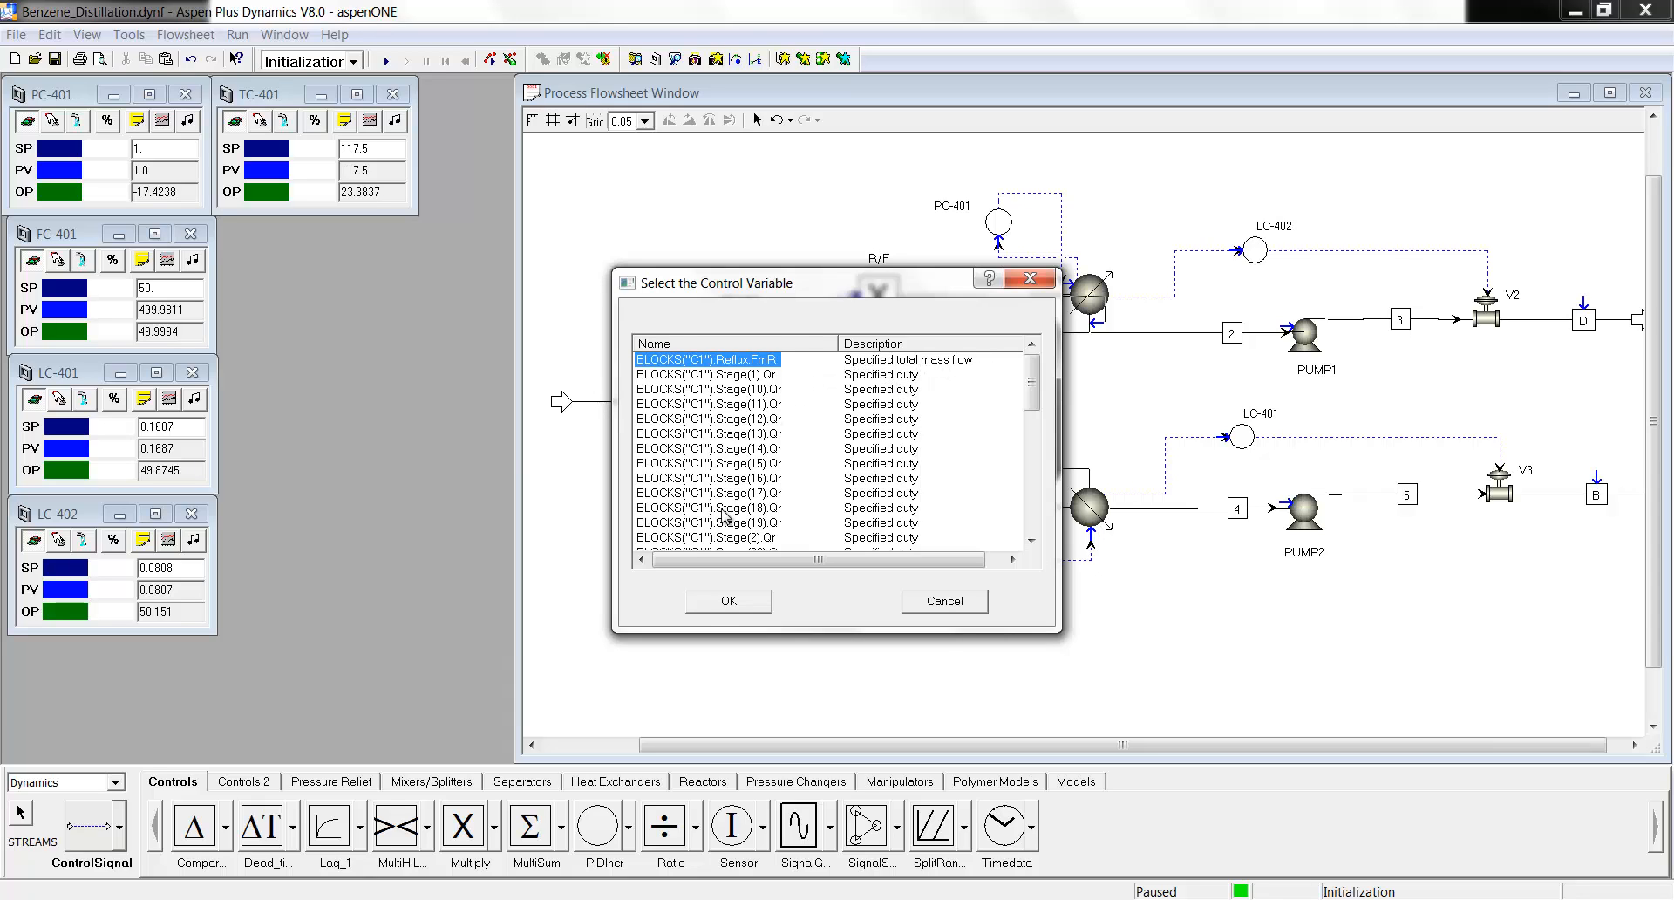
click(727, 602)
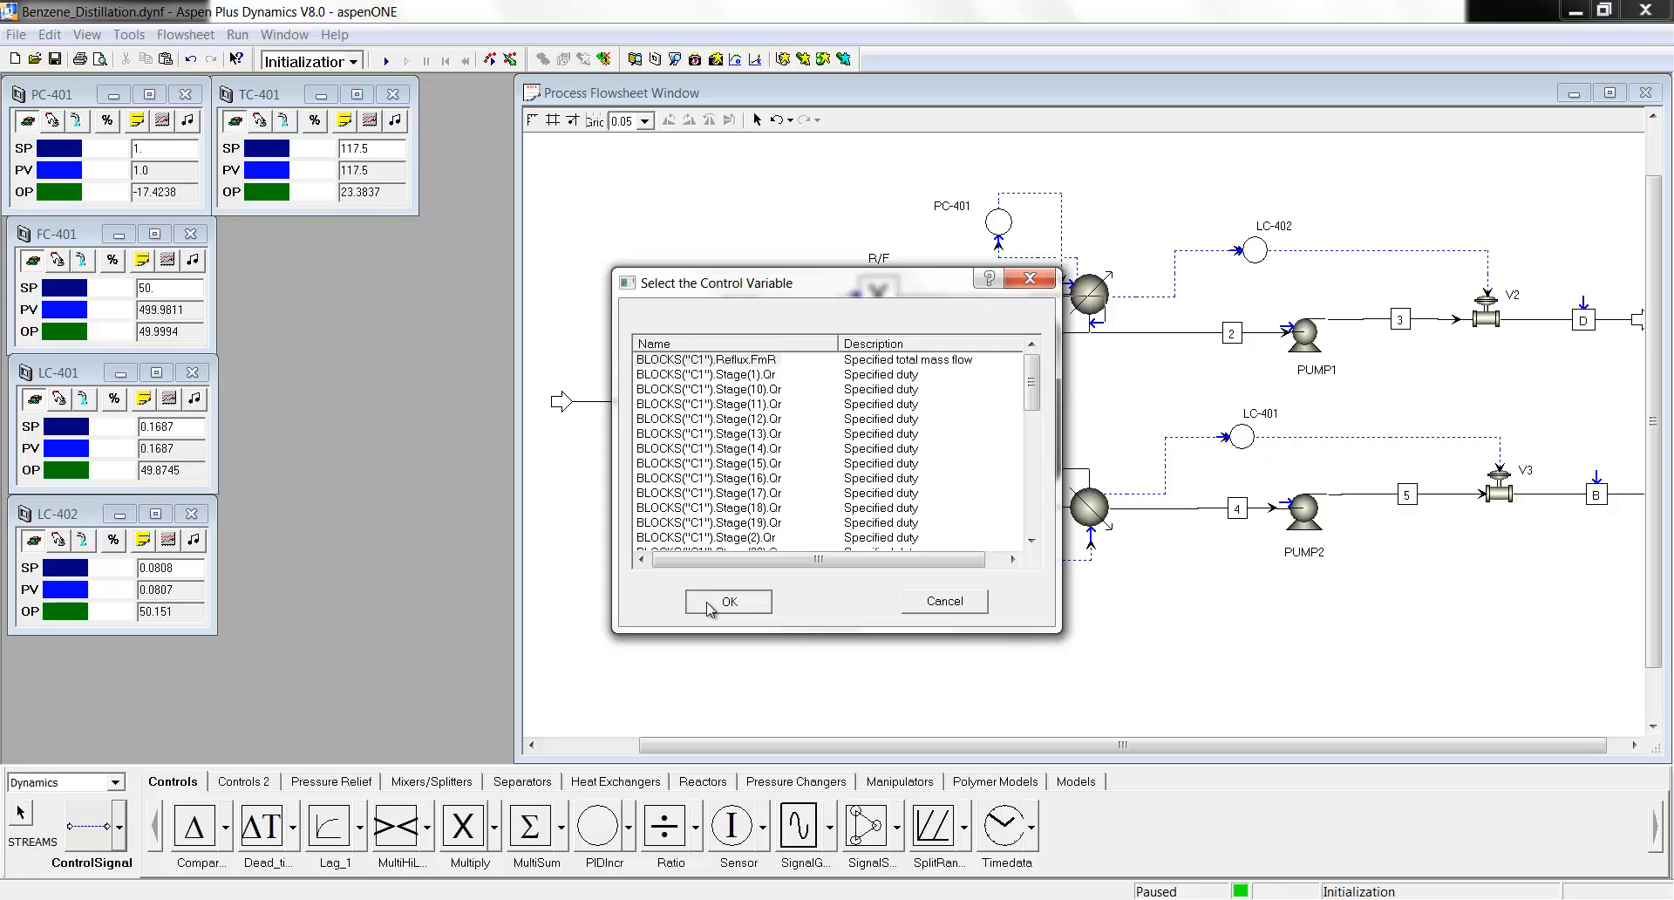
key(Escape)
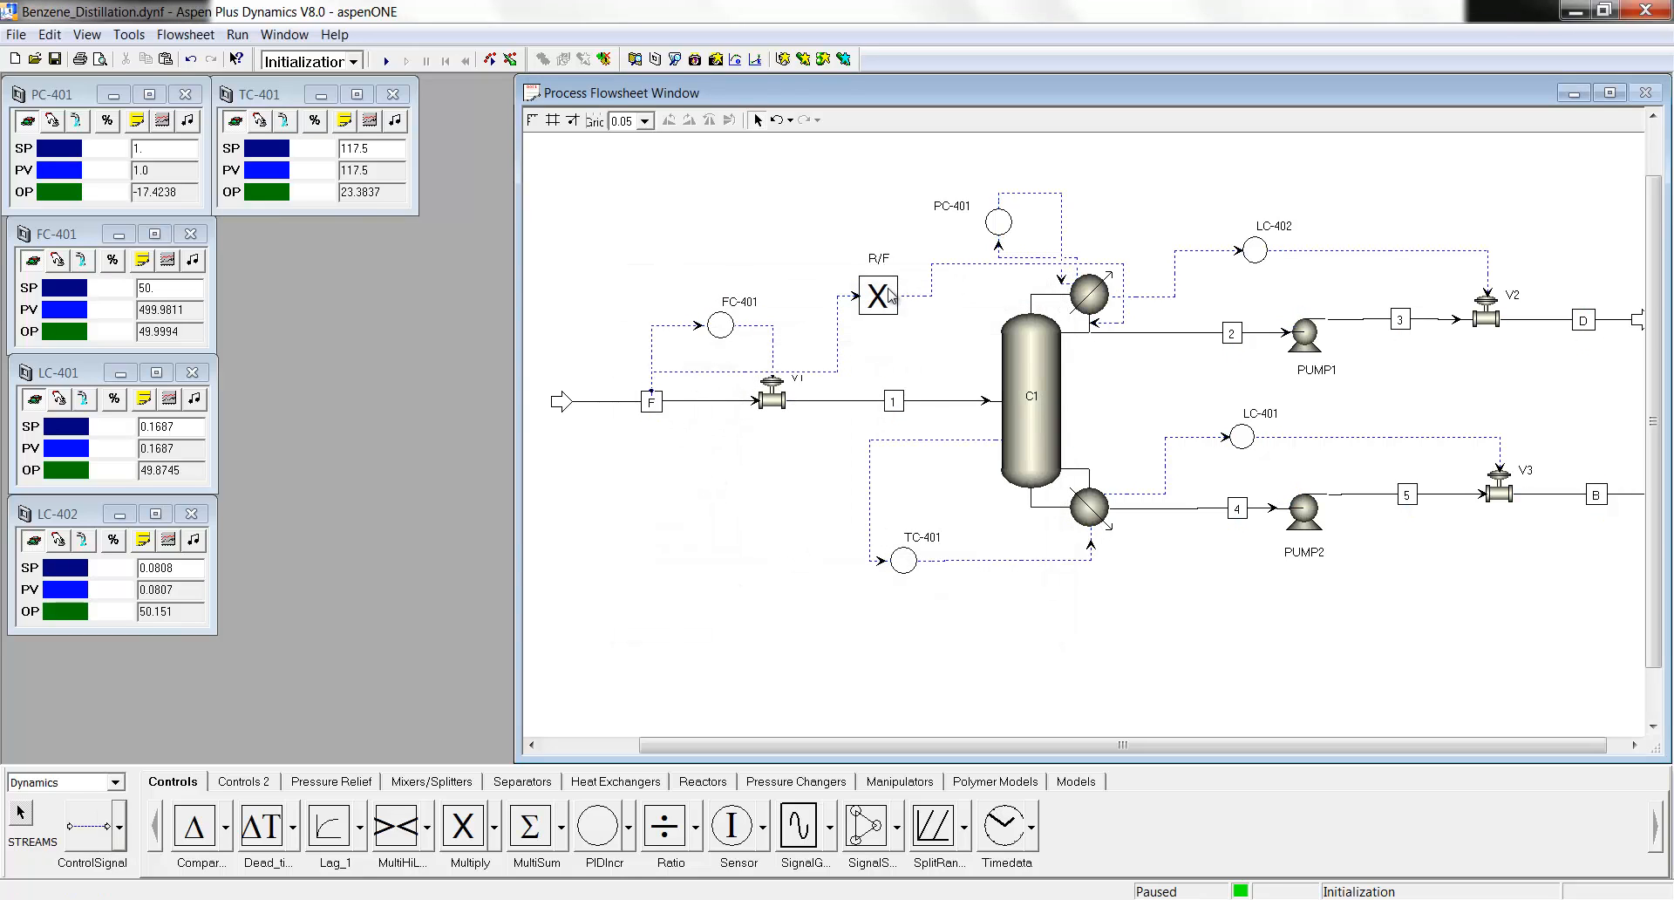
Move the R/F block above the controllers and reroute its input and output signal lines clear of the other equipment.
drag(887, 297, 873, 216)
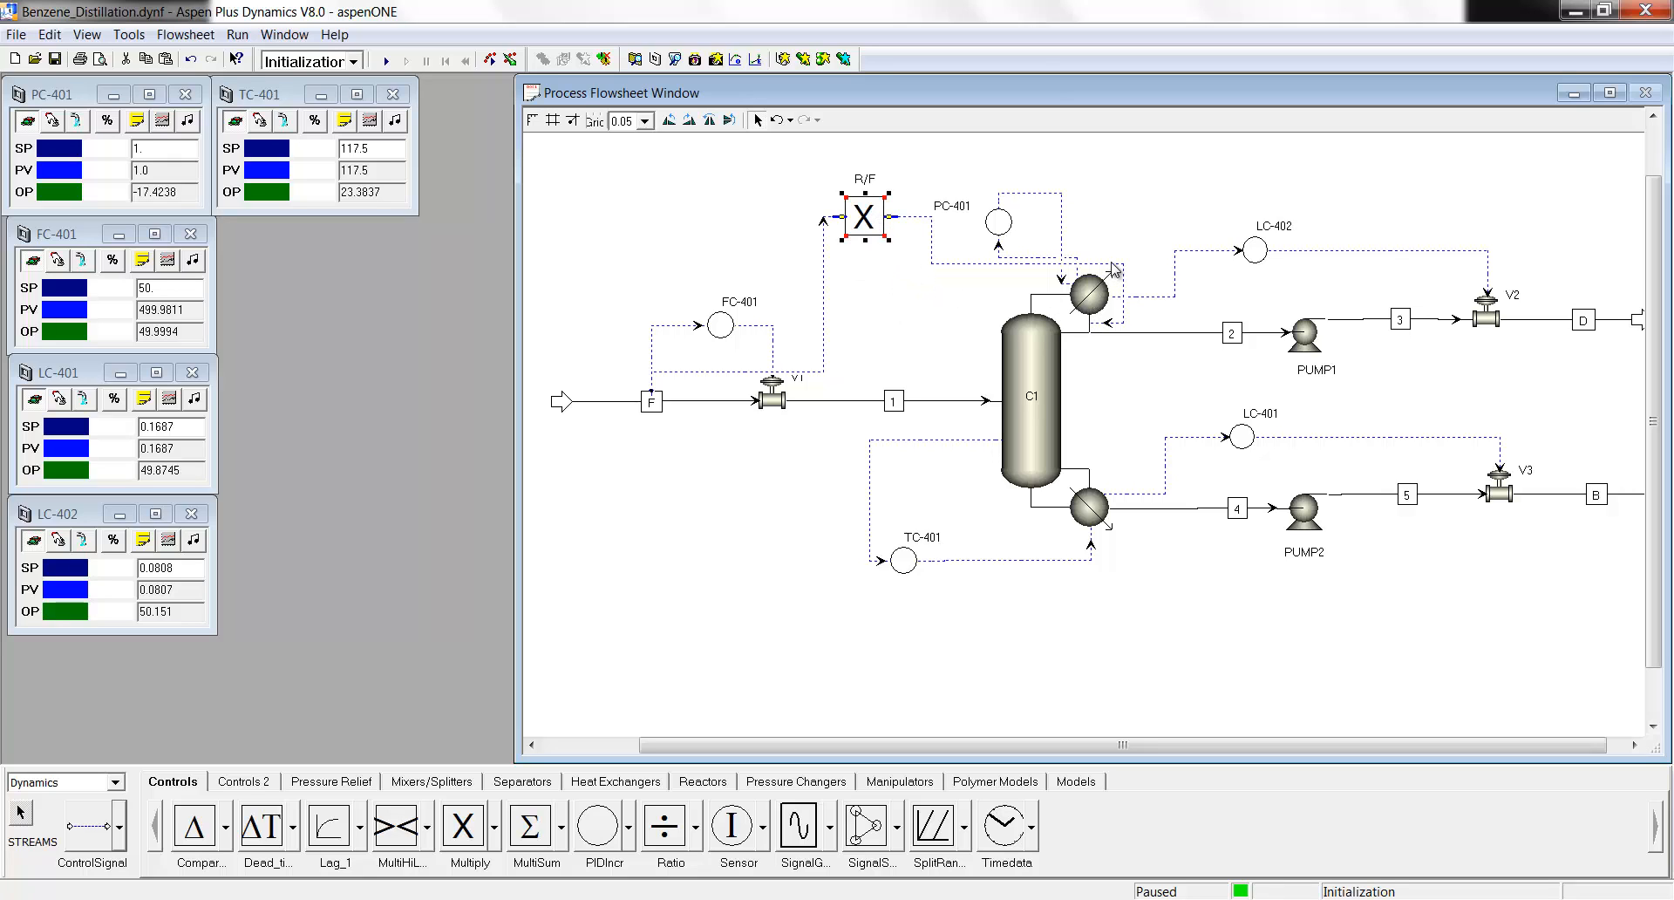
drag(1112, 263, 1112, 174)
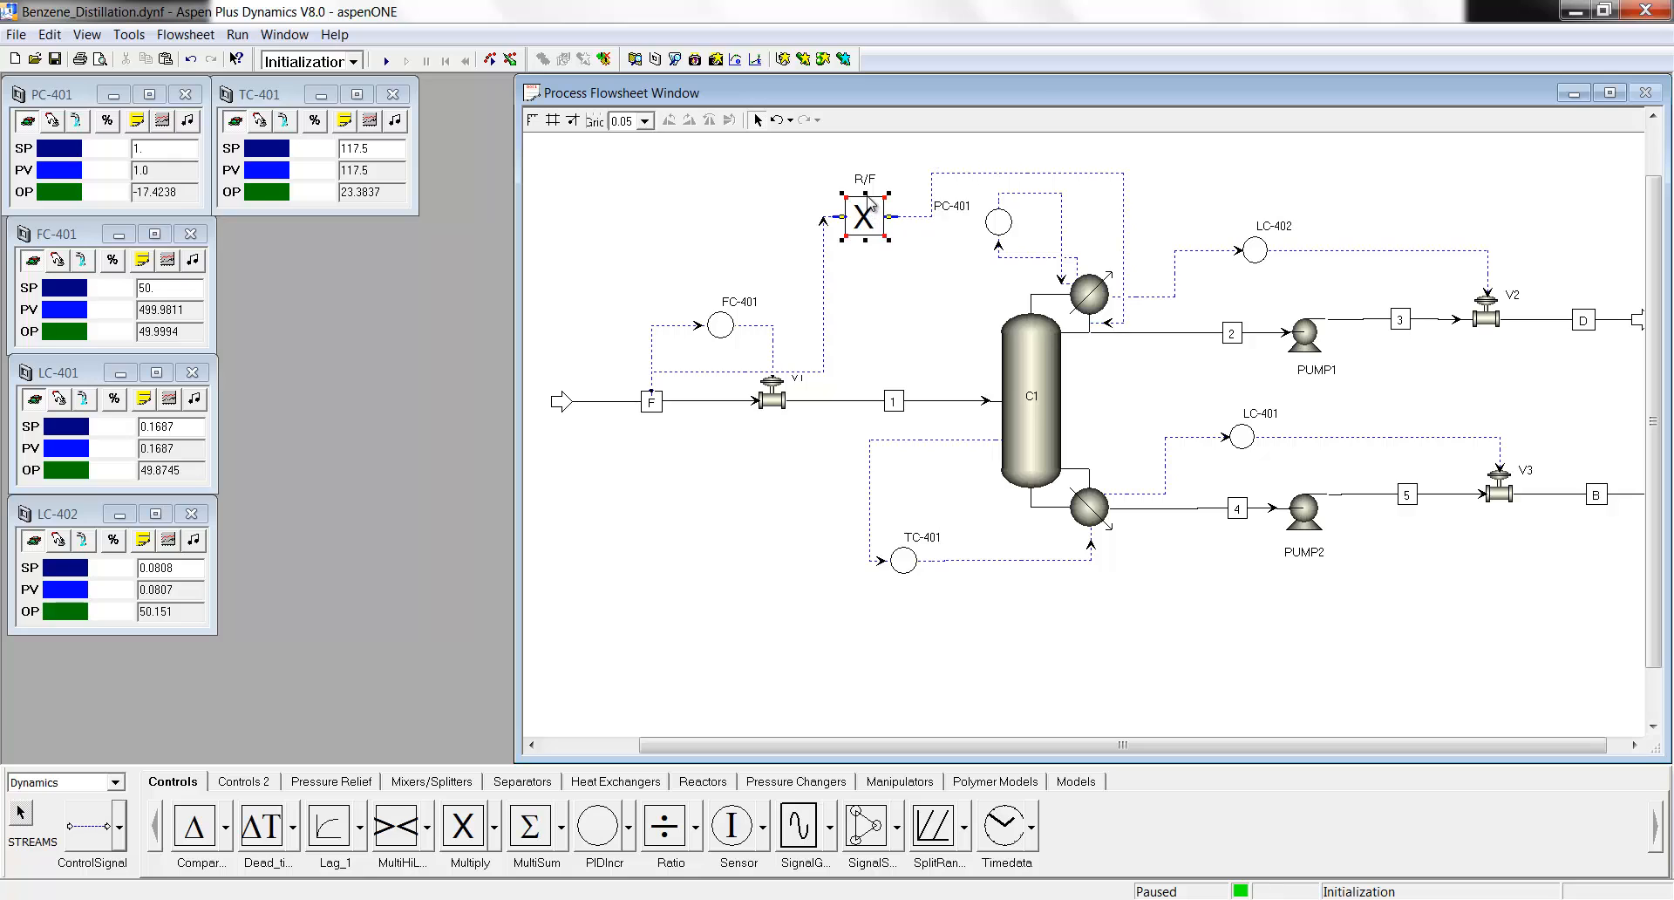
drag(870, 203, 868, 178)
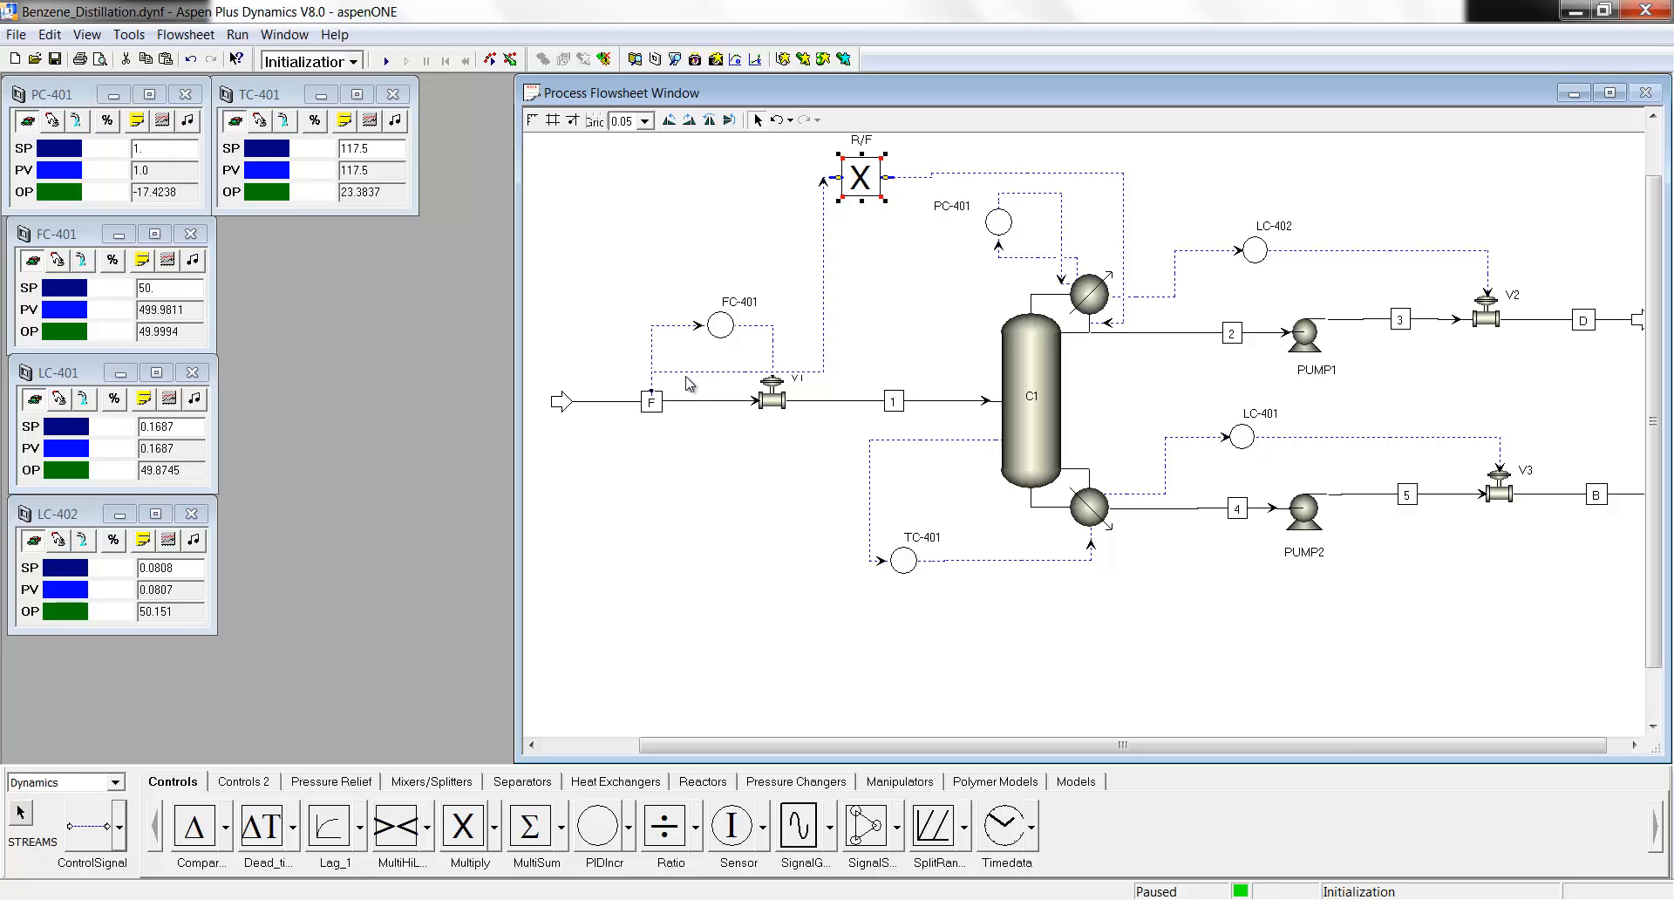
drag(686, 374, 677, 182)
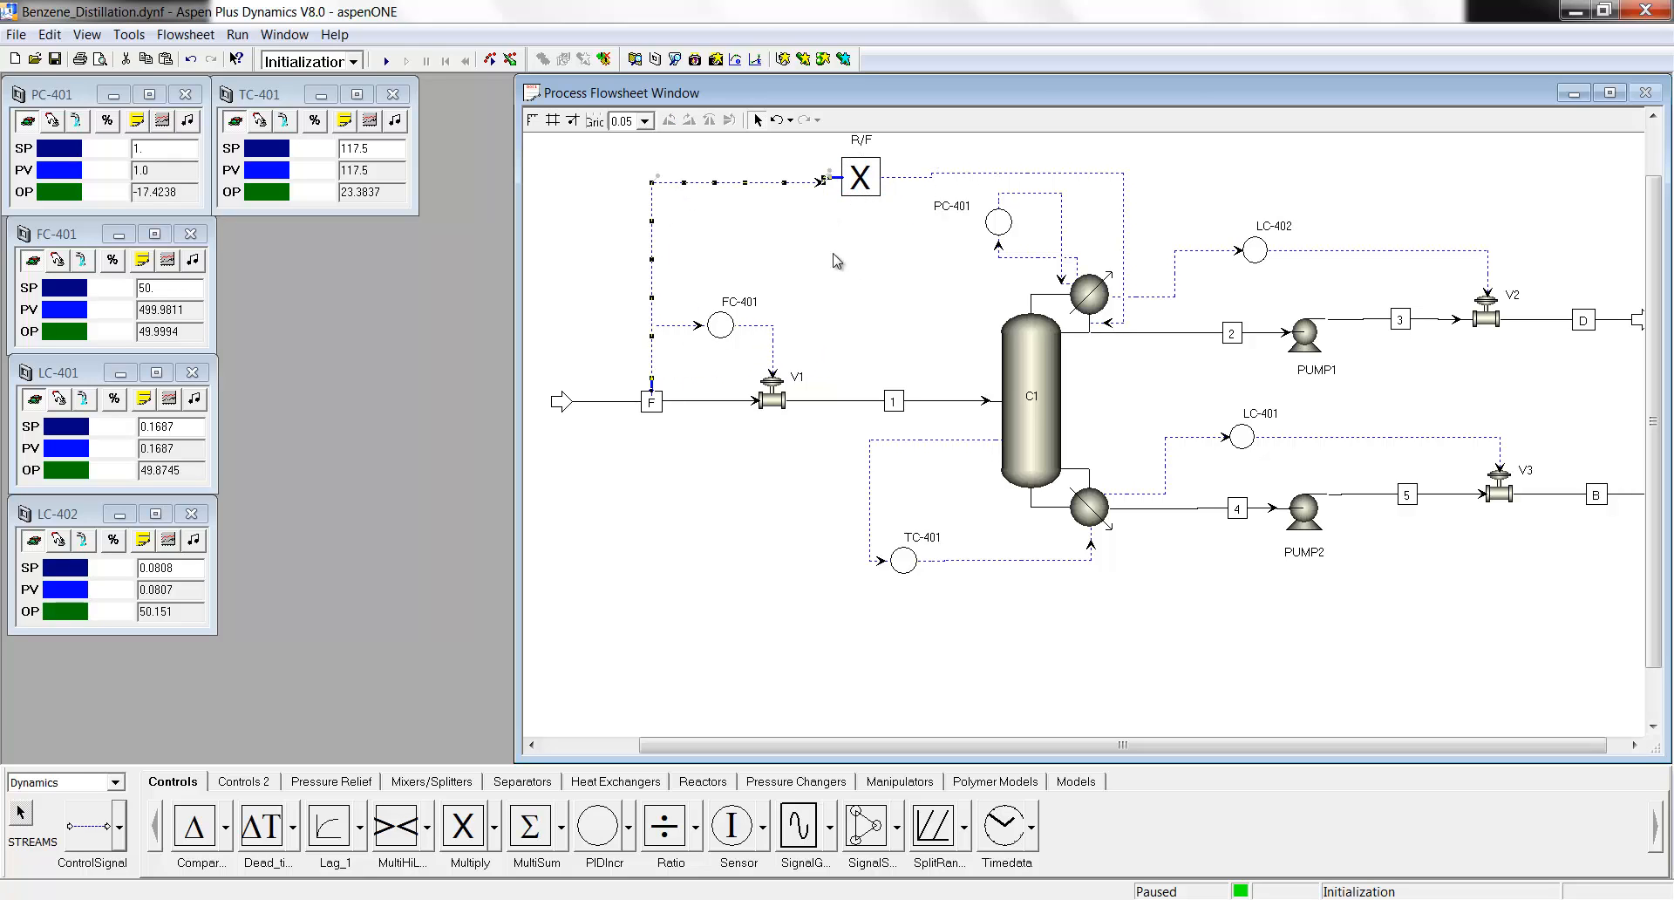
Check stream F's total mass flow Fm and column C1's reflux mass flow Reflux.Fm side by side in their results tables.
double_click(606, 403)
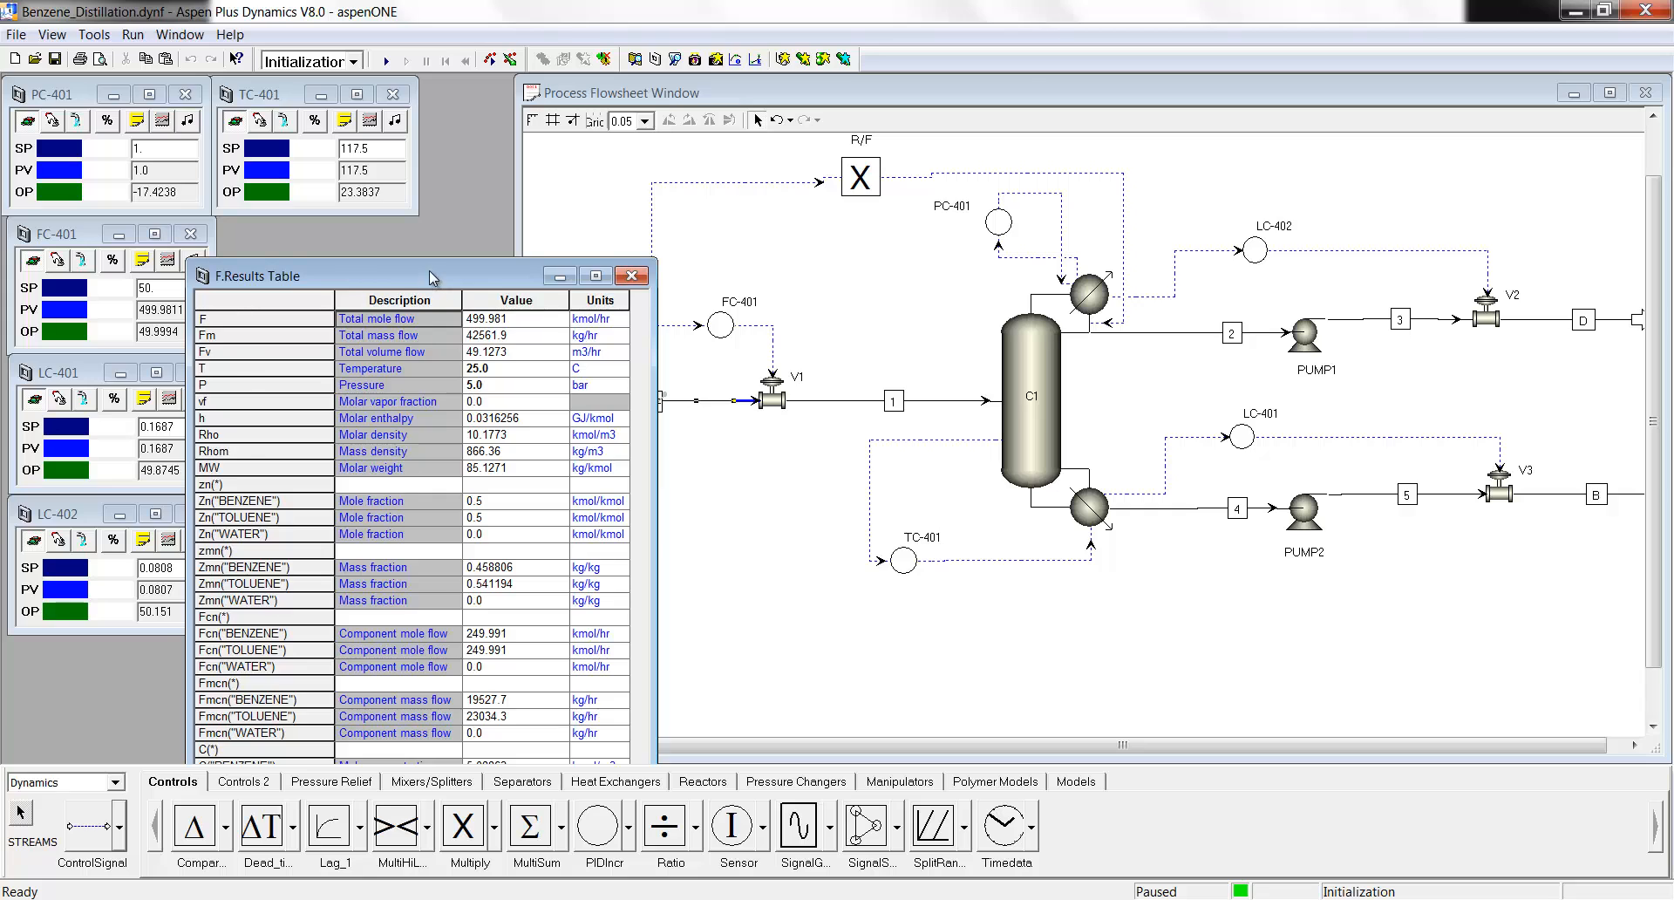
drag(429, 271, 437, 92)
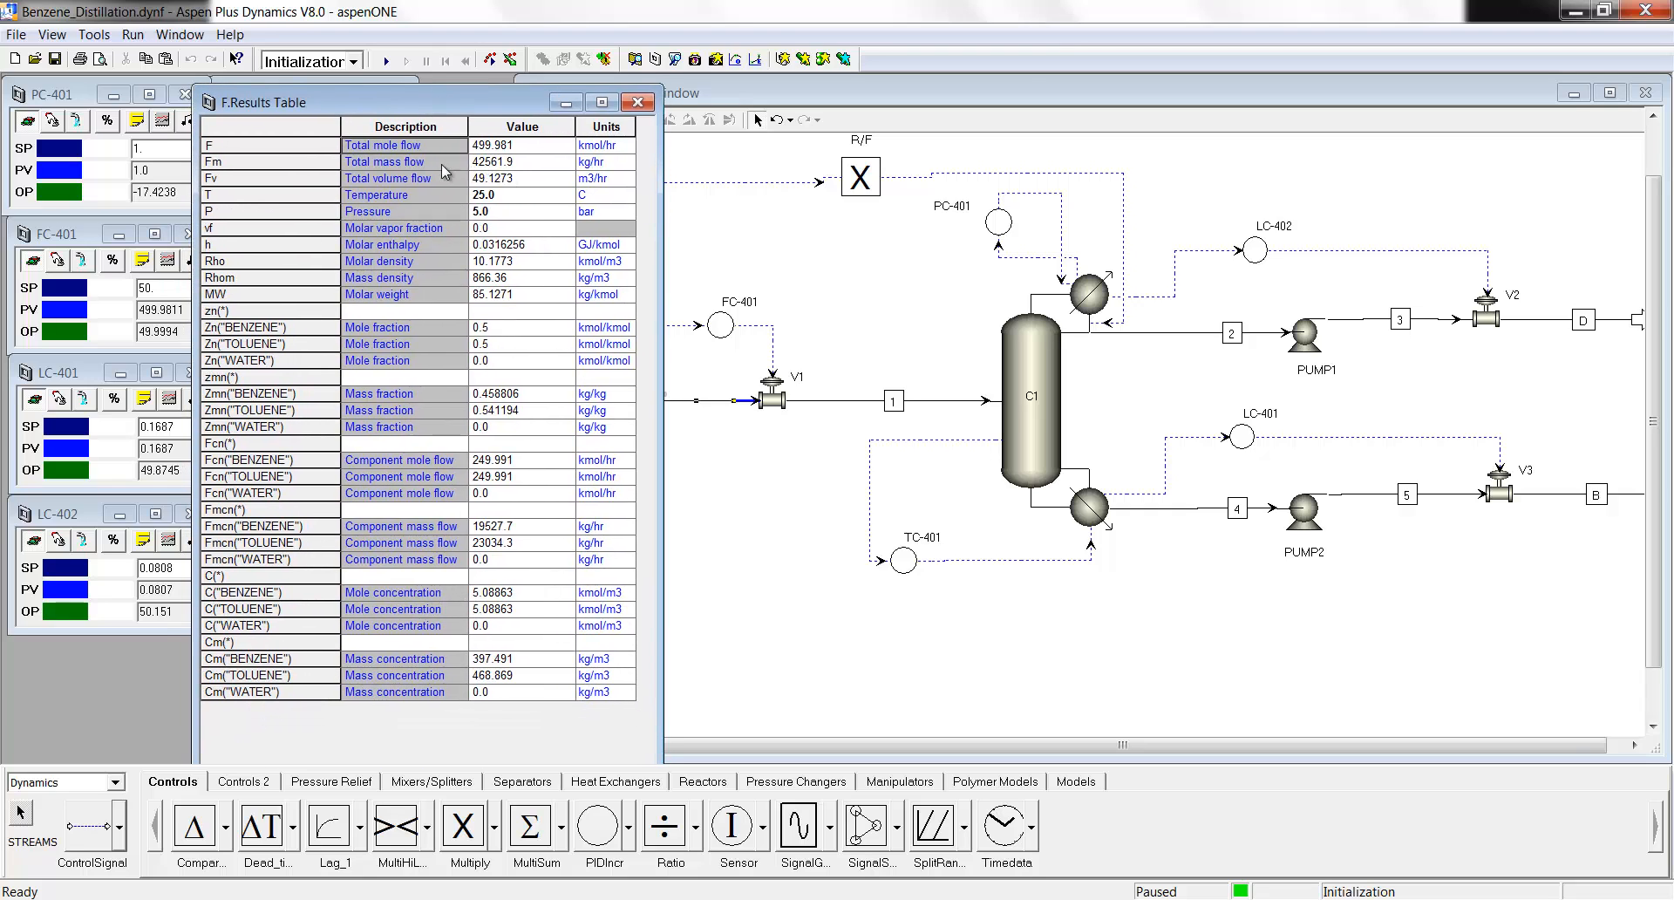
click(491, 166)
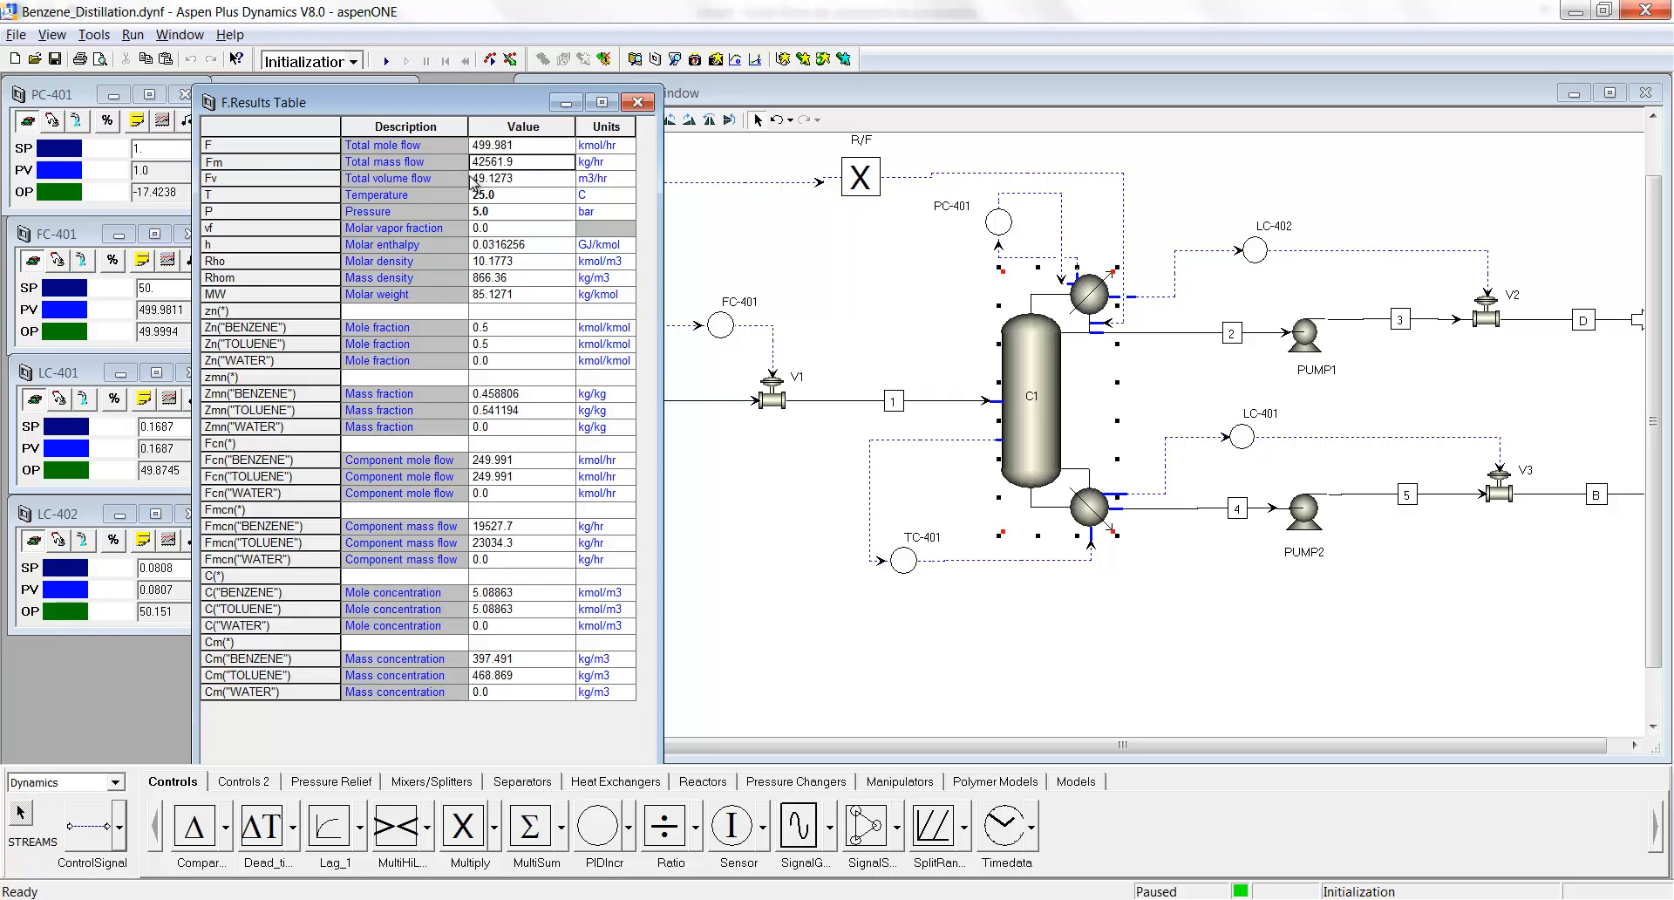
double_click(1052, 349)
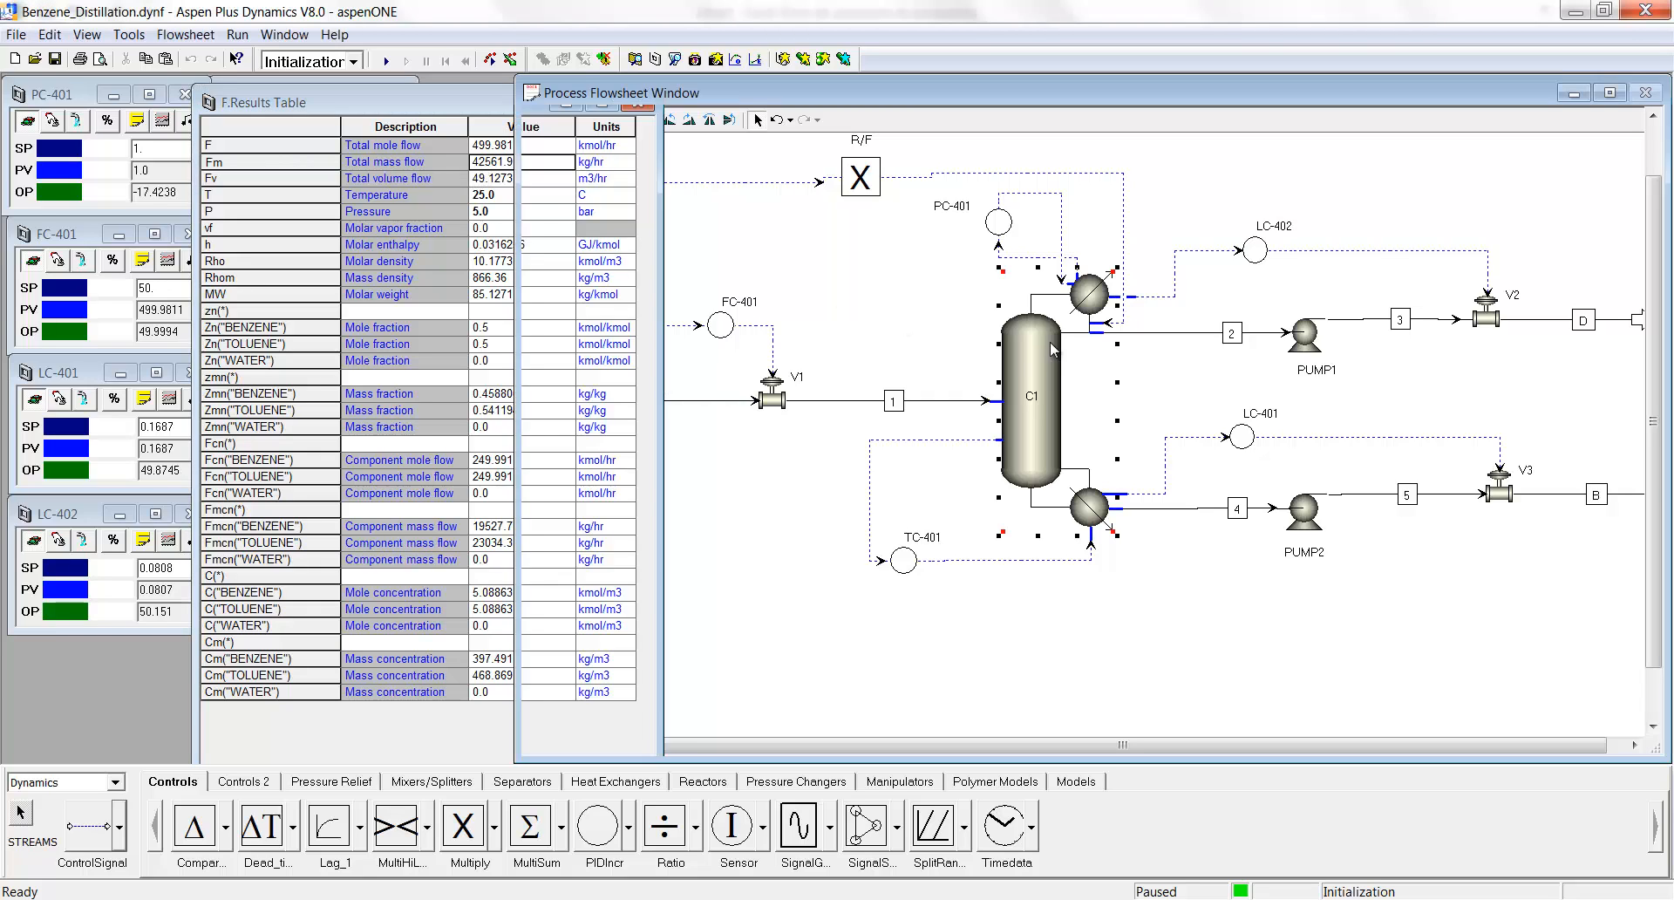
drag(432, 100, 981, 168)
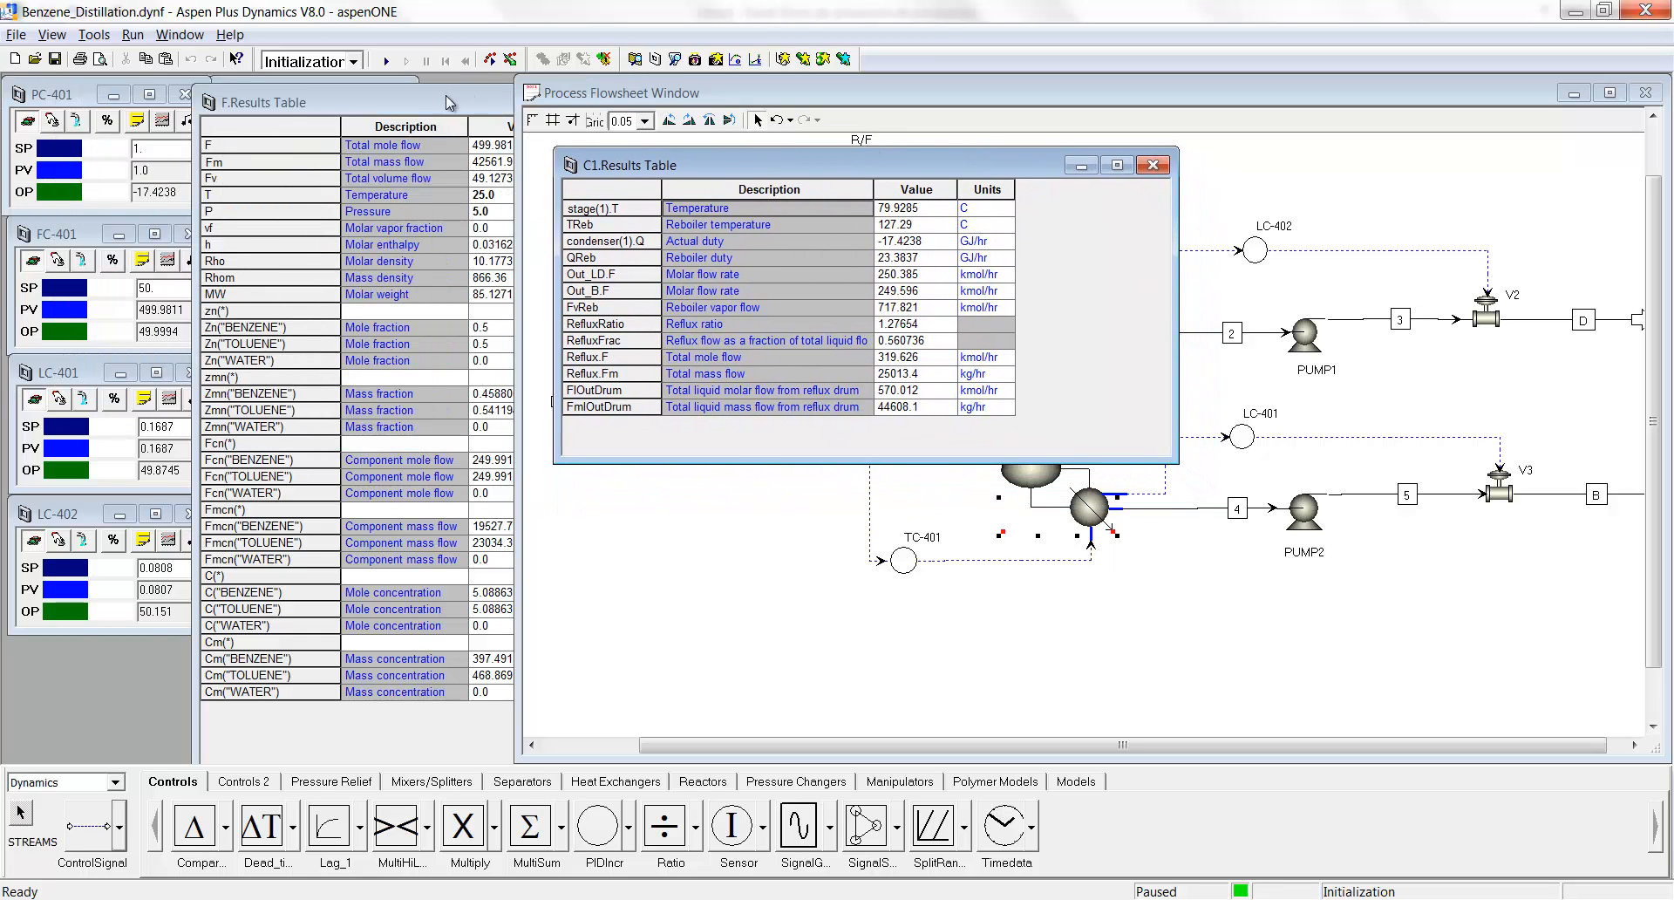
drag(450, 102, 323, 101)
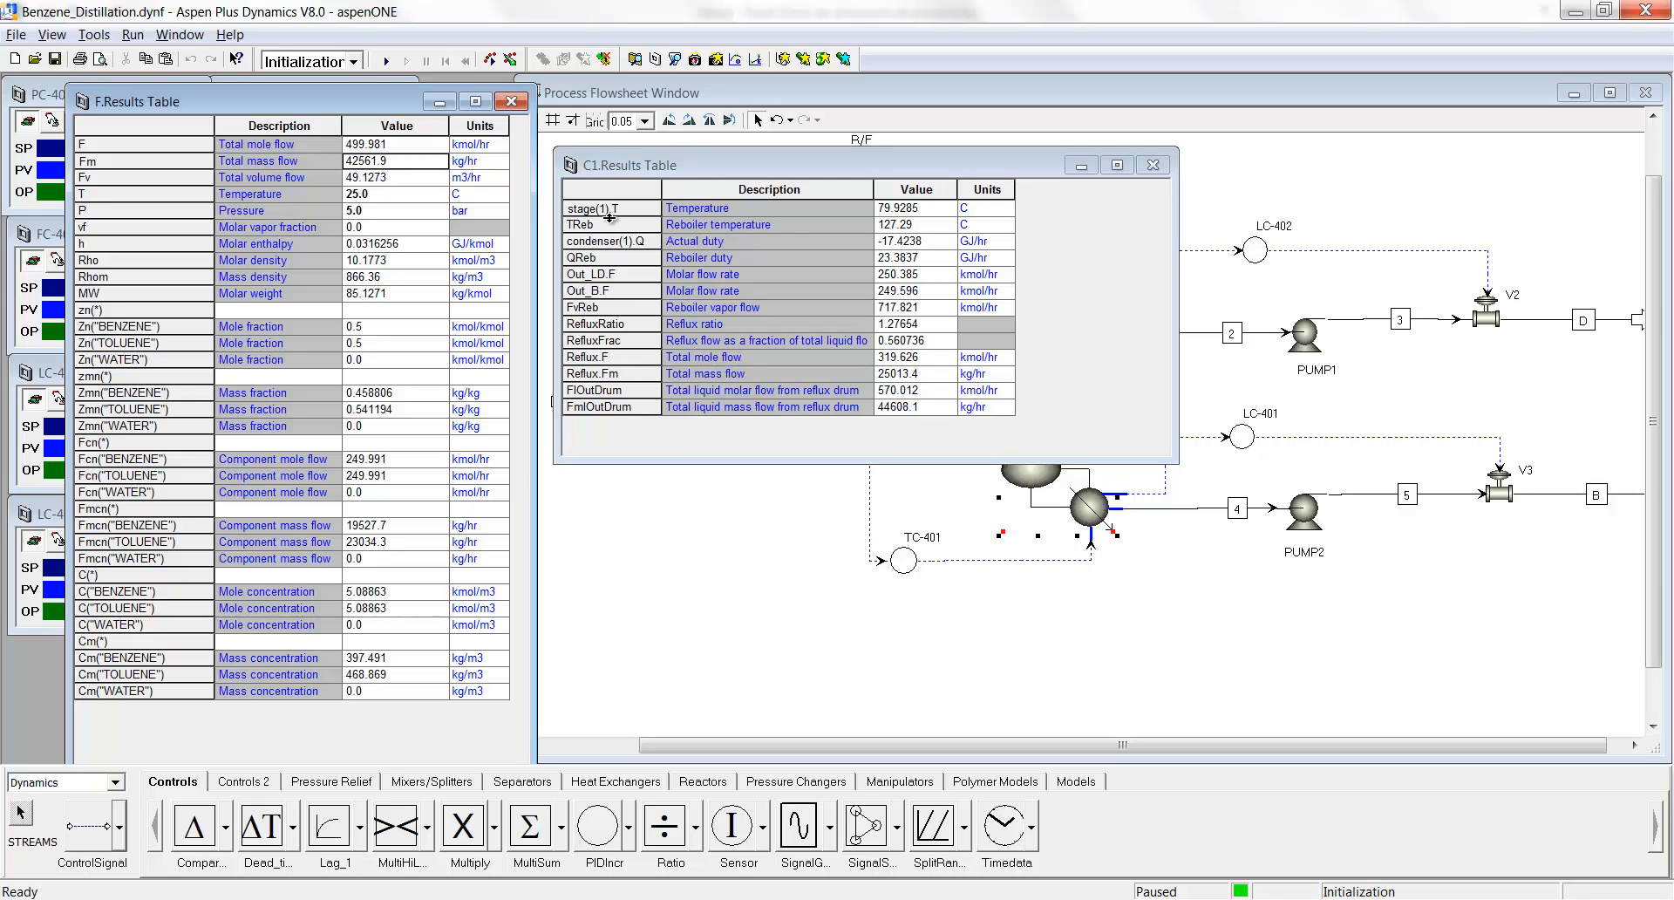
click(914, 375)
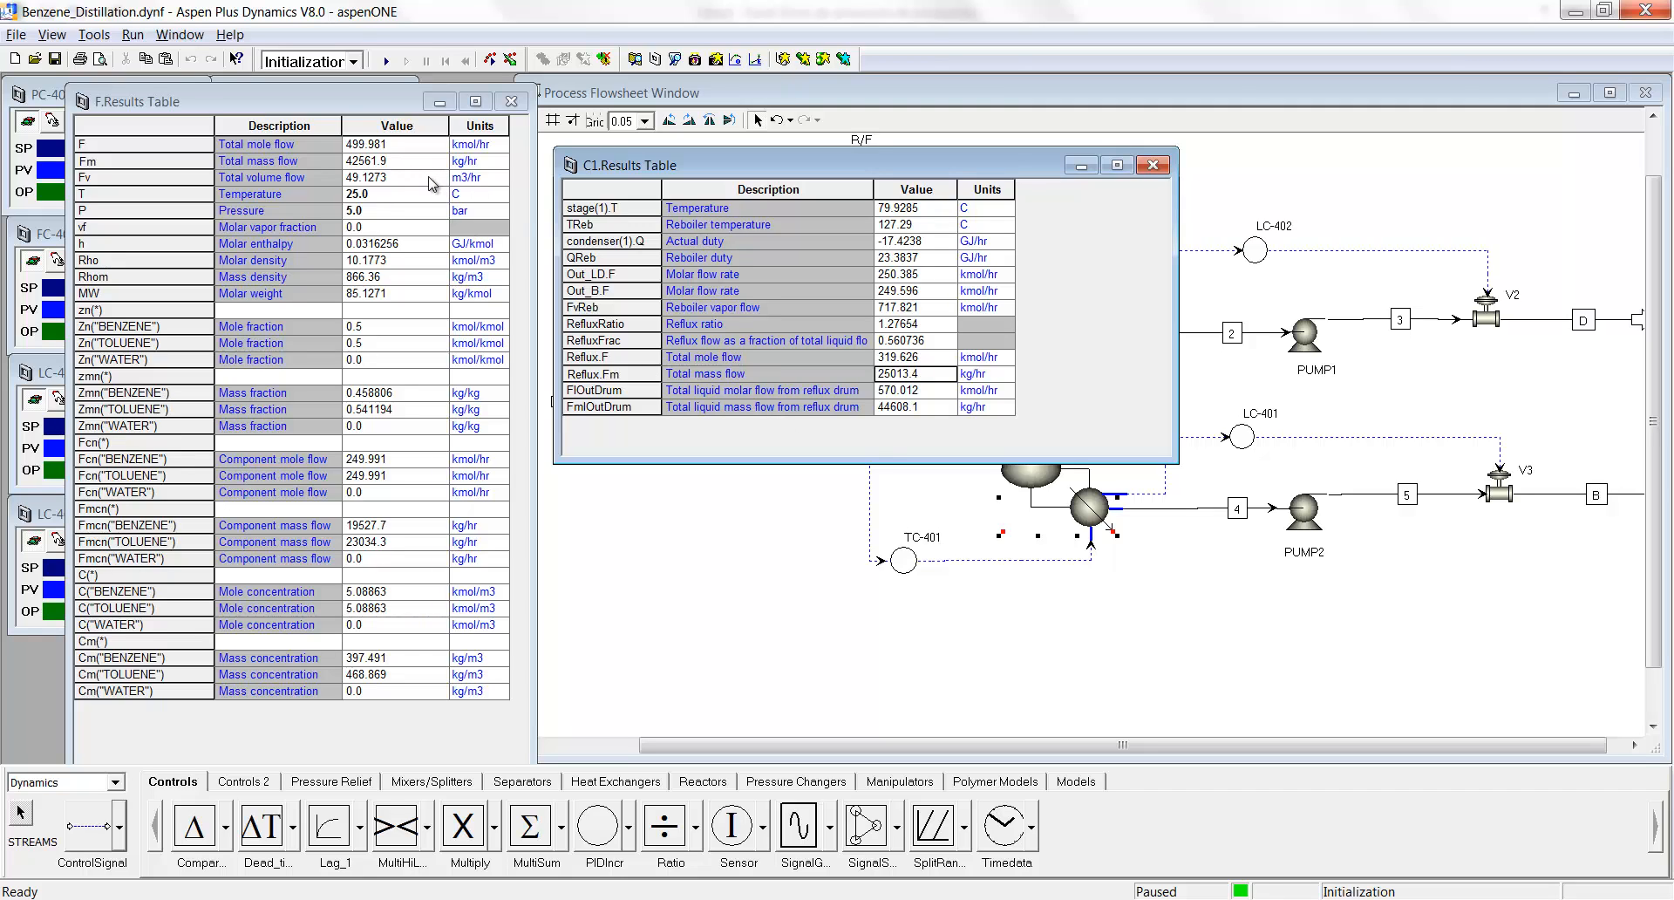
click(1153, 165)
click(518, 102)
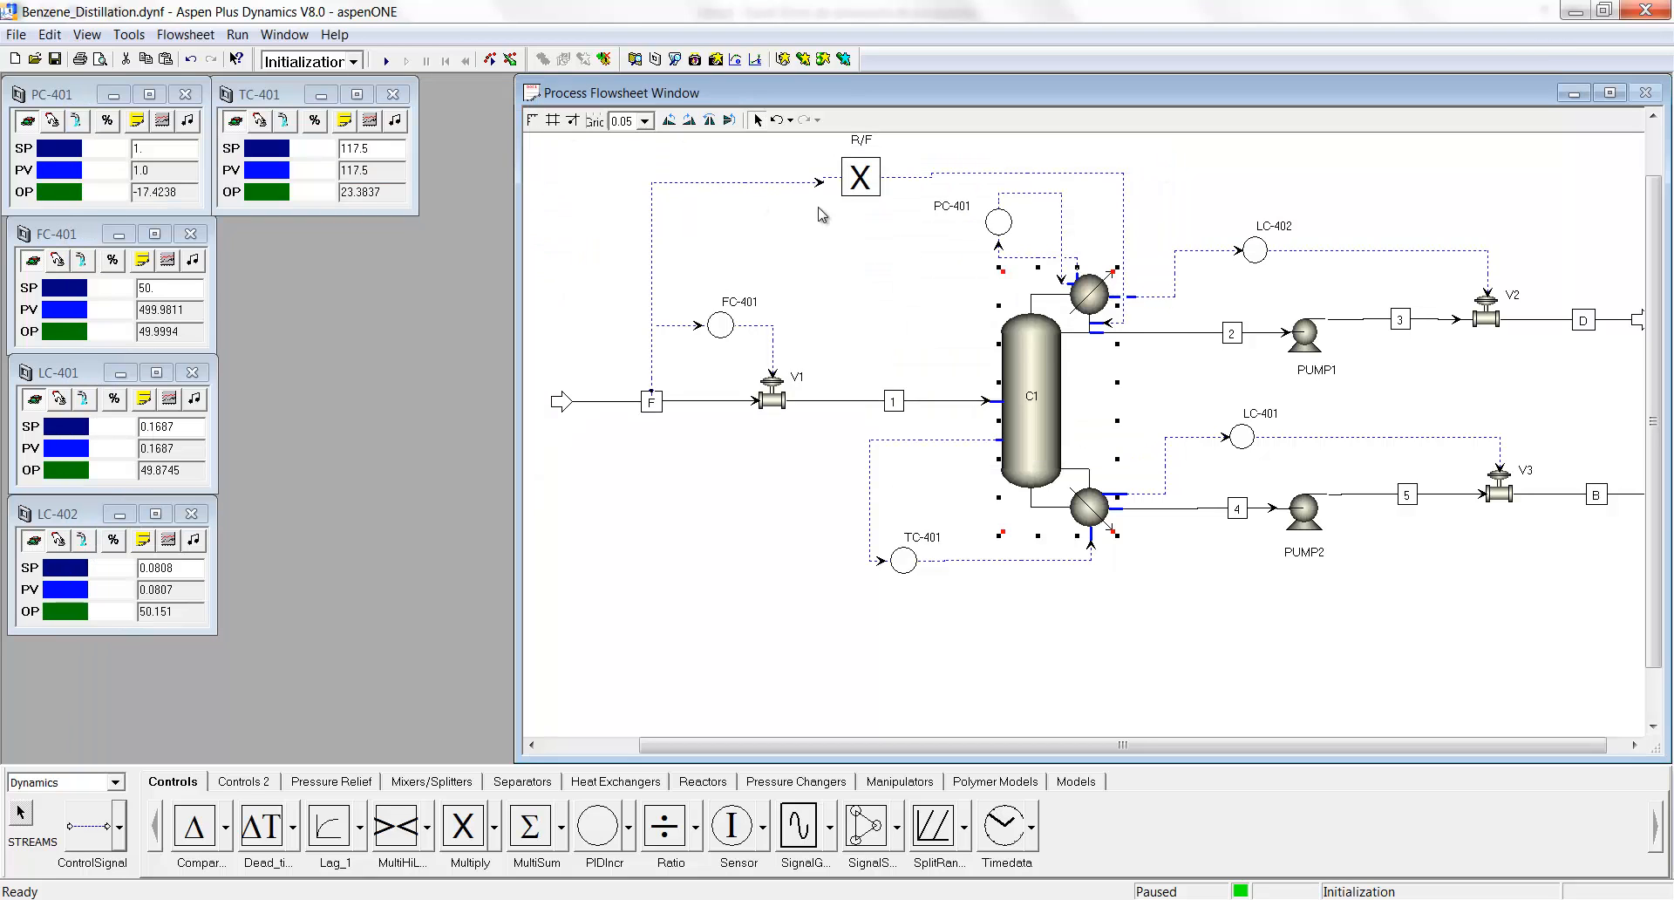
Set Input2 of the R/F block to 0.5874 in its results table.
double_click(860, 177)
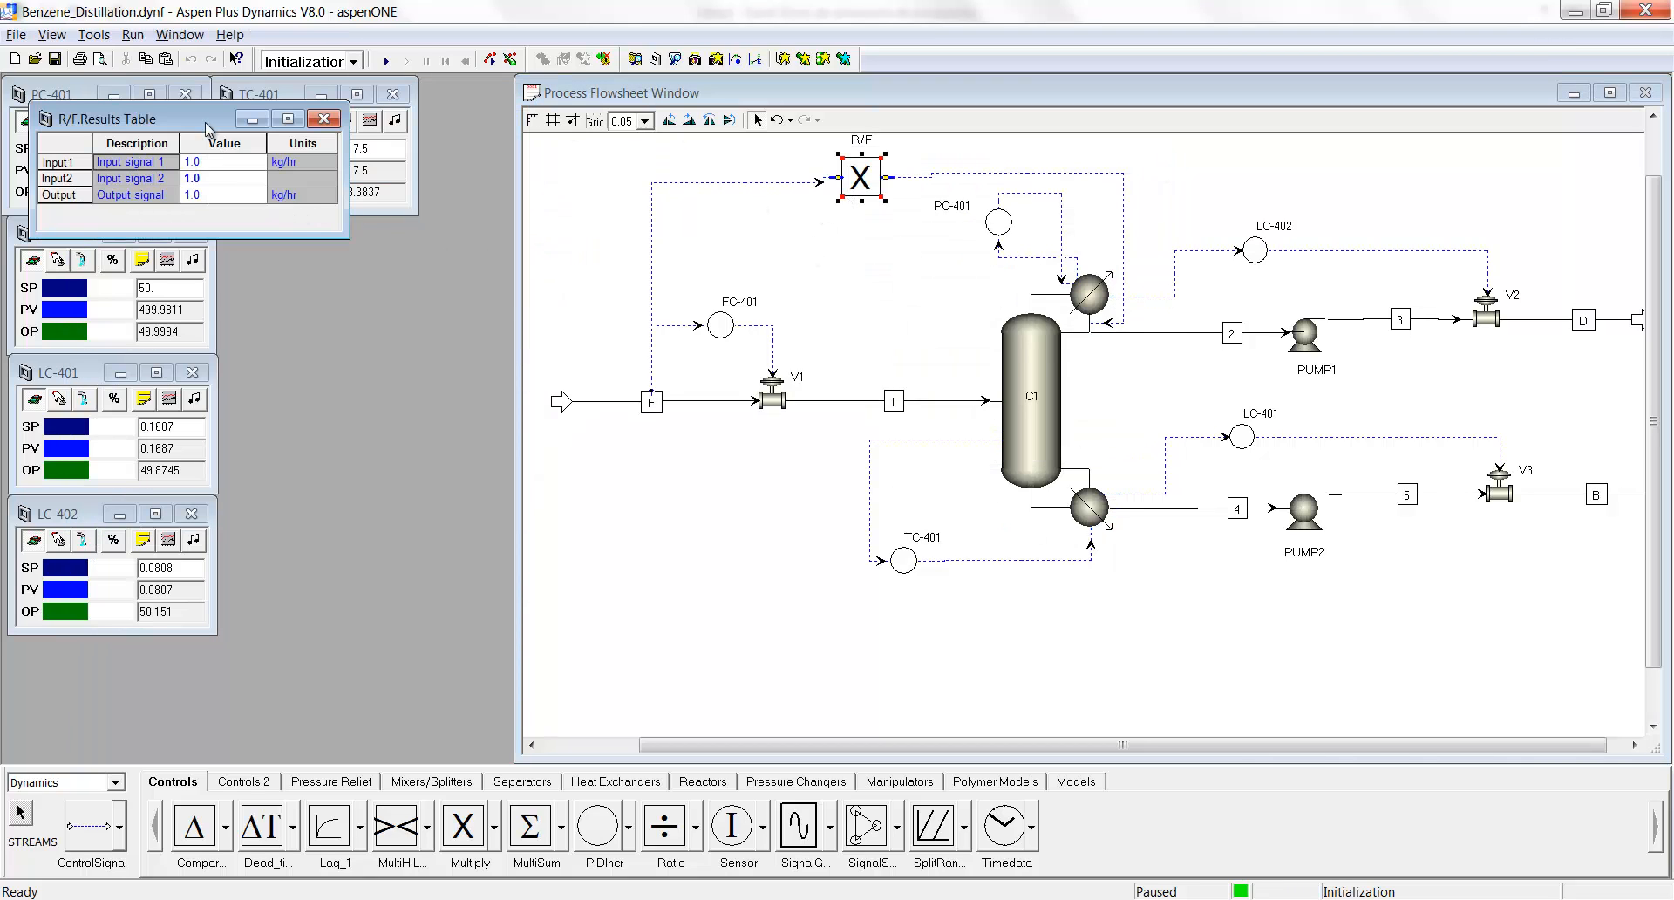
drag(196, 112, 580, 180)
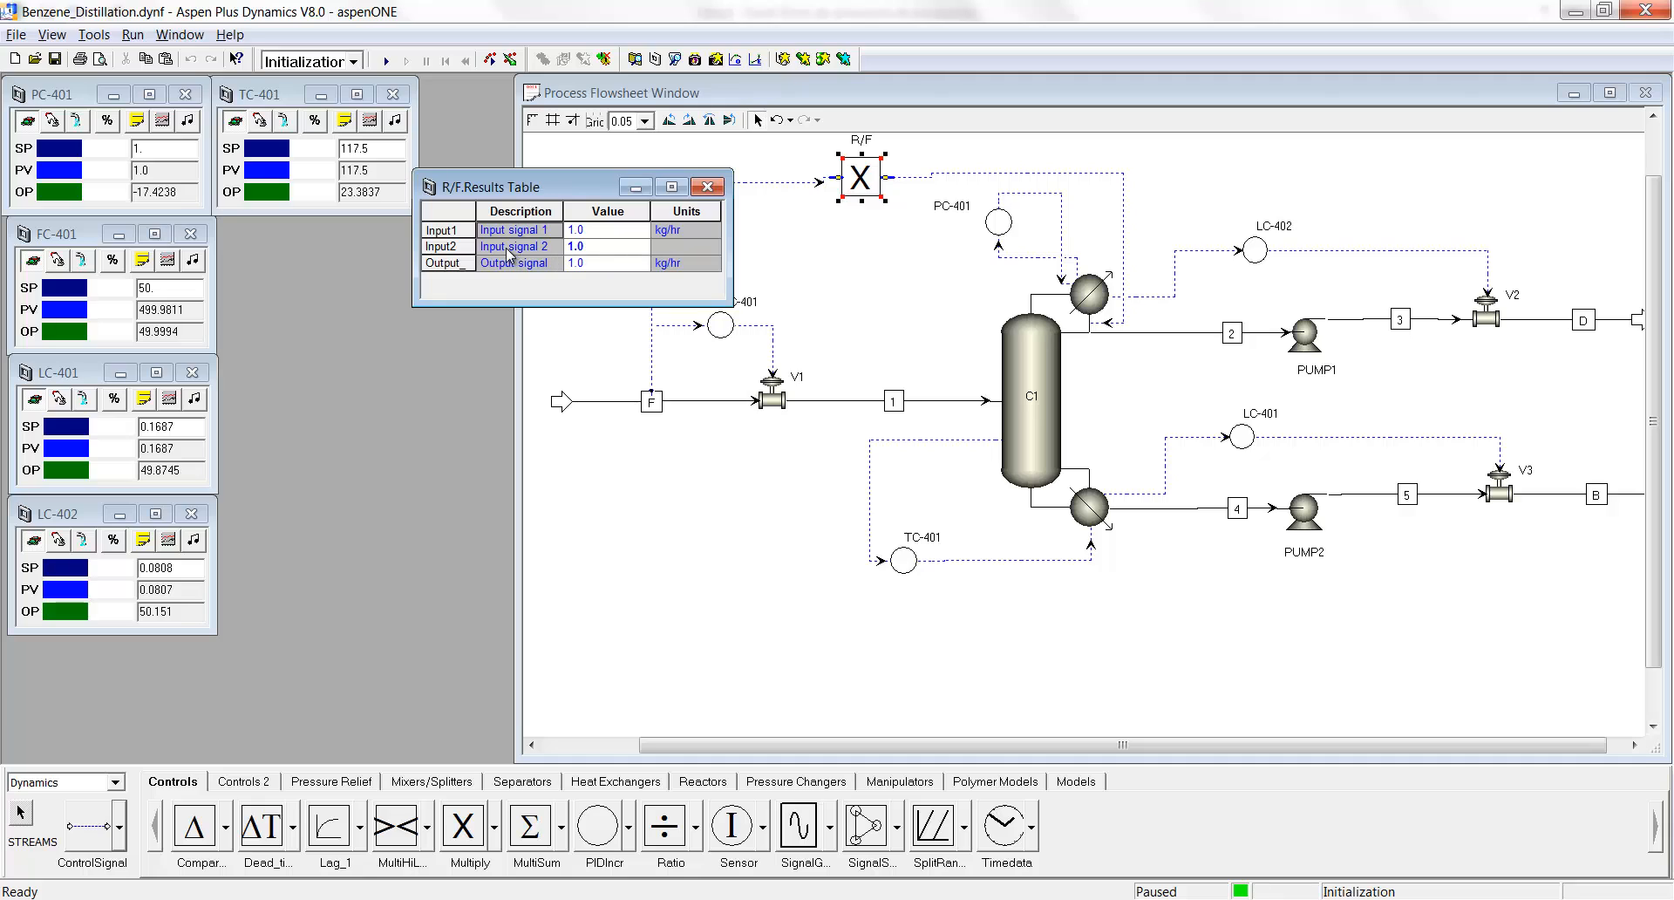
click(581, 247)
text(0.5874)
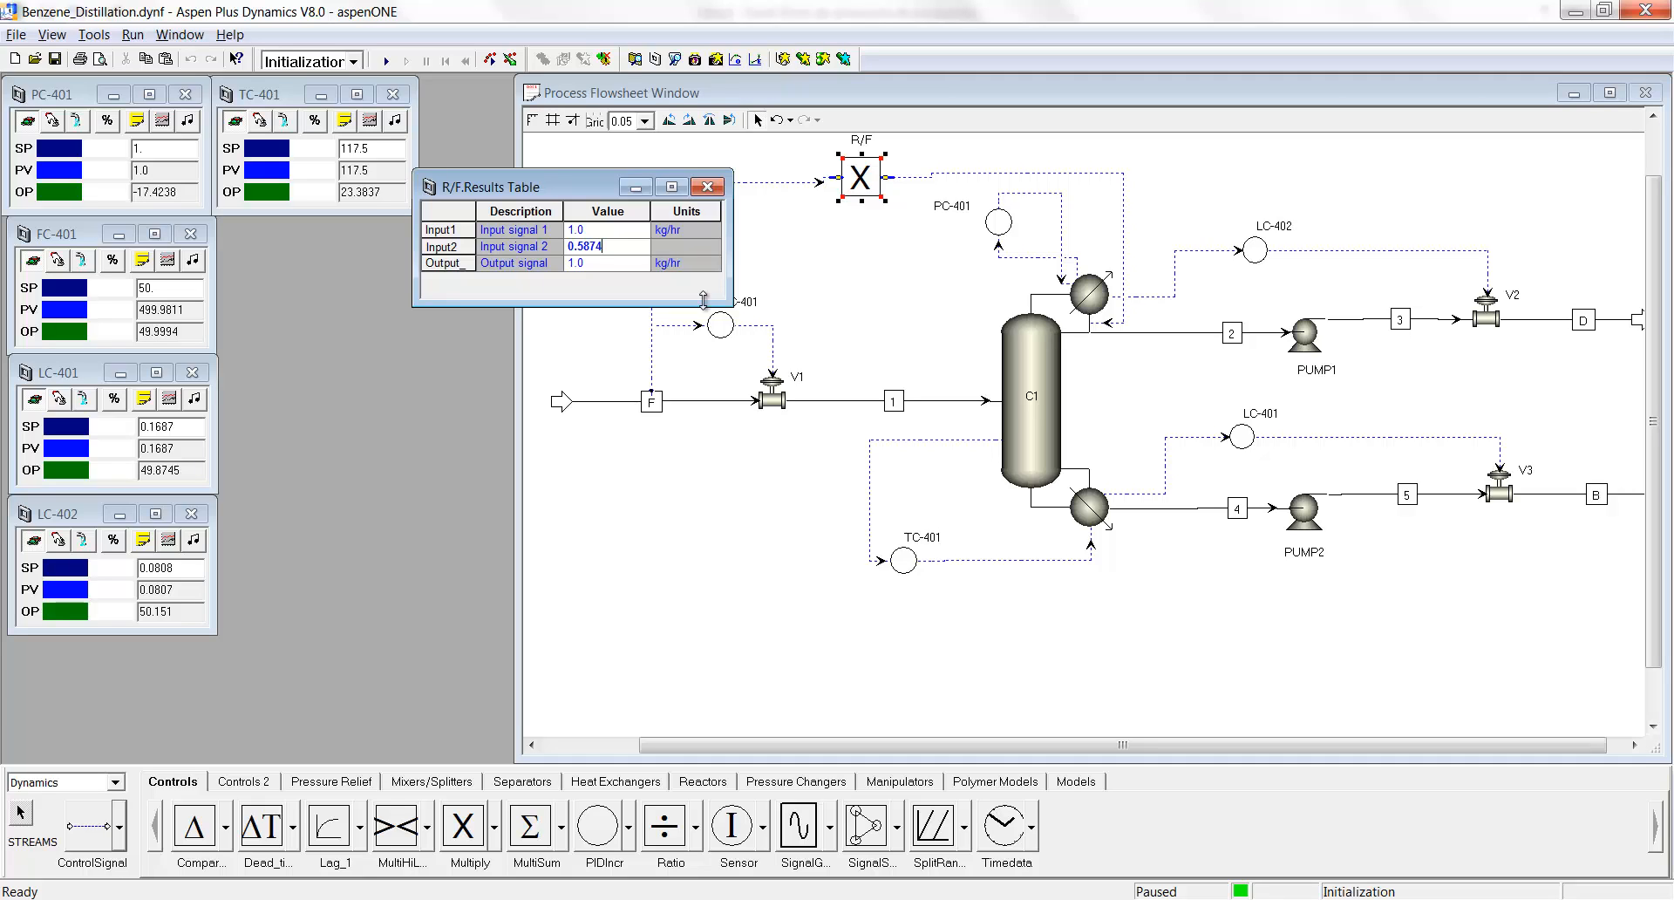
key(Return)
Run the simulation in Initialization mode, check the R/F block's output signal, and close its results table.
click(386, 61)
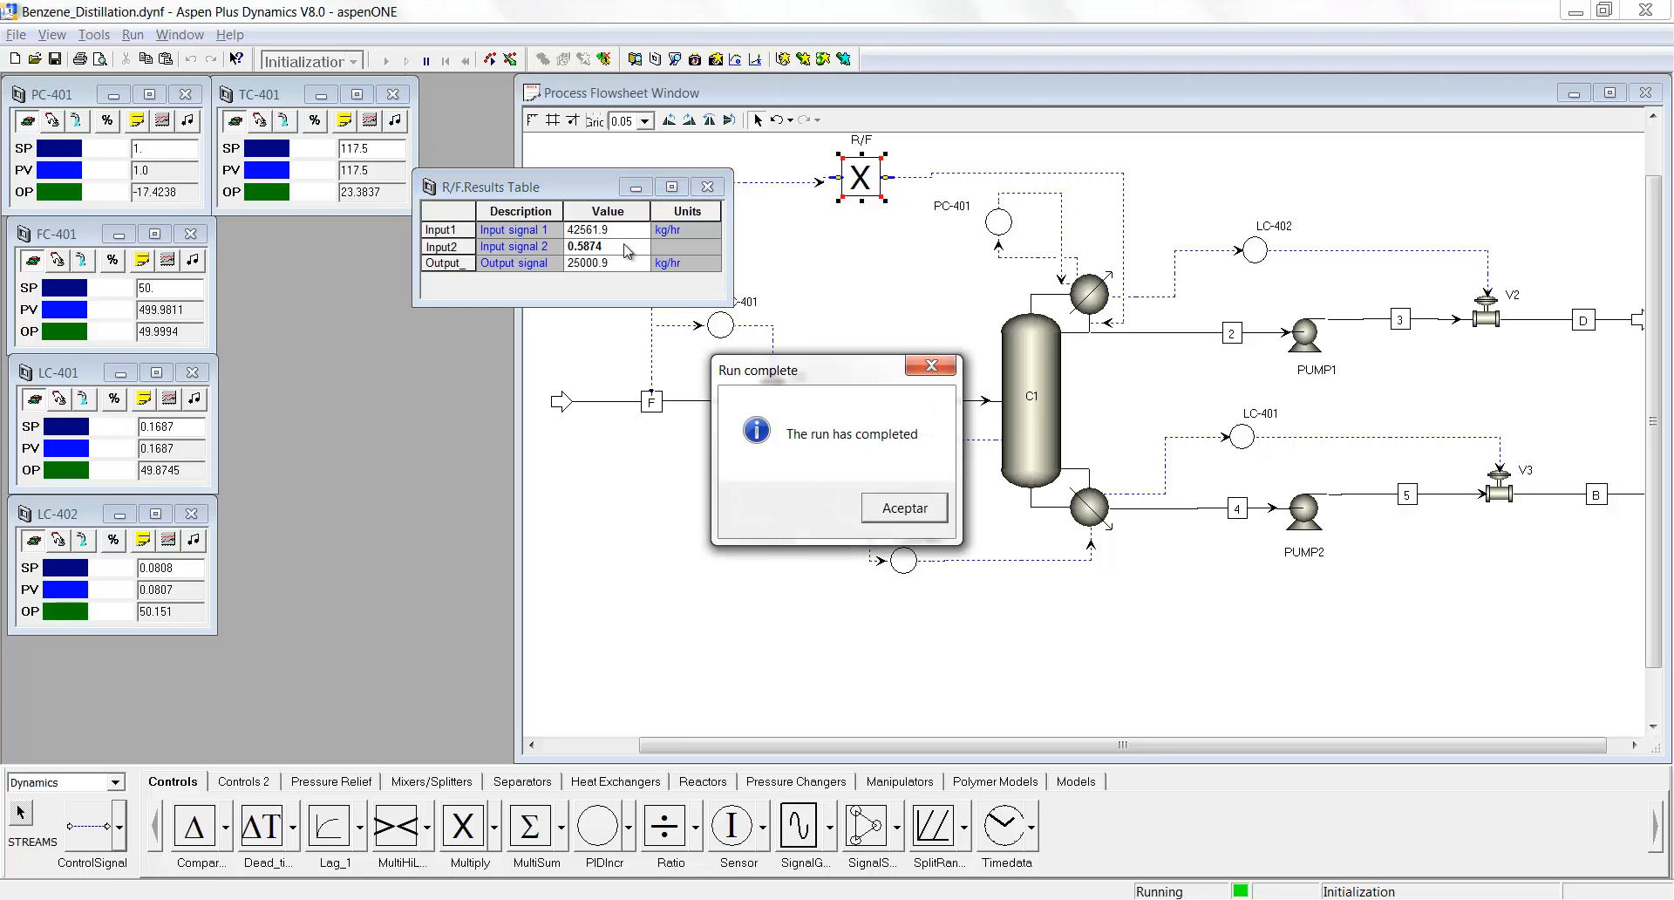
click(875, 510)
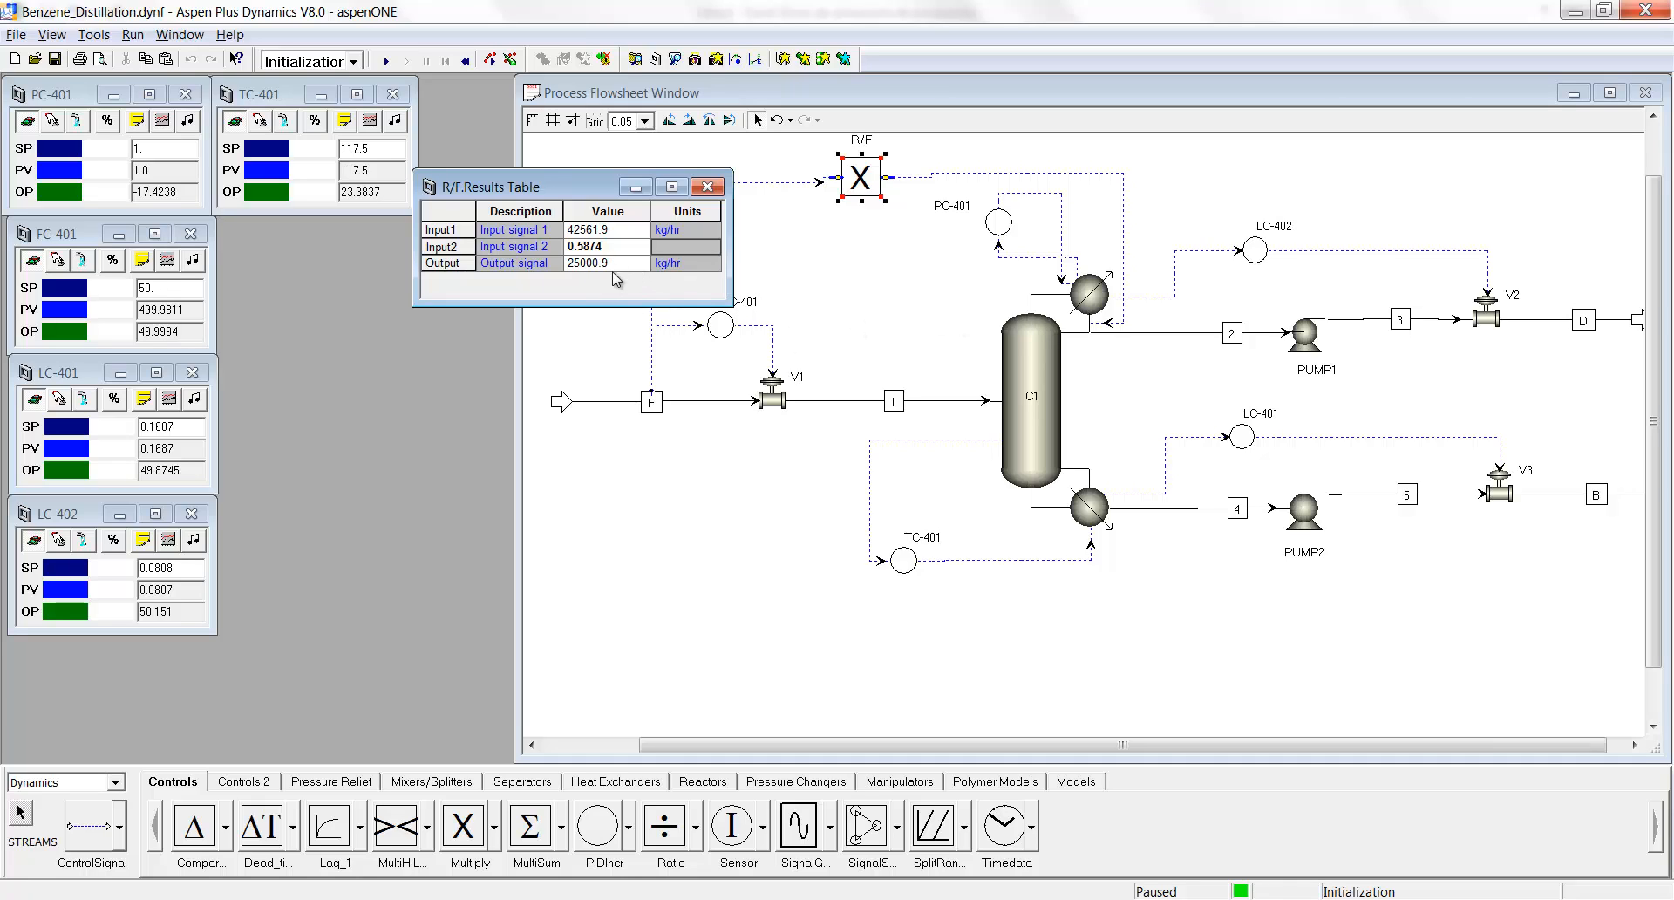
click(707, 188)
Switch the run mode to Dynamic and start the simulation.
click(353, 62)
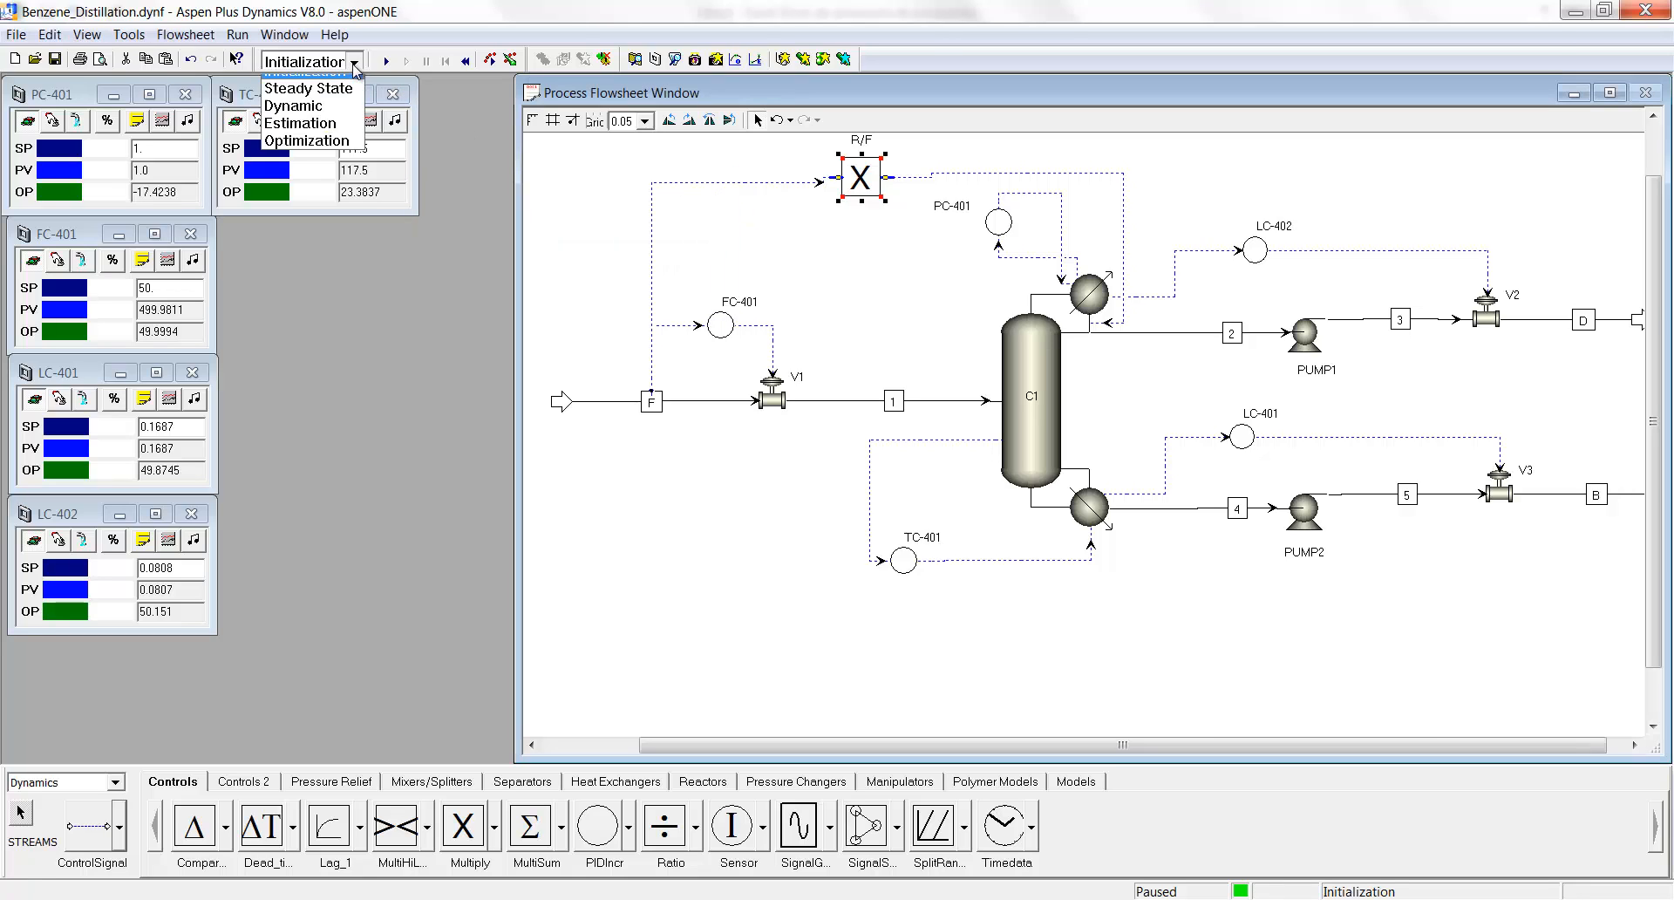
click(314, 119)
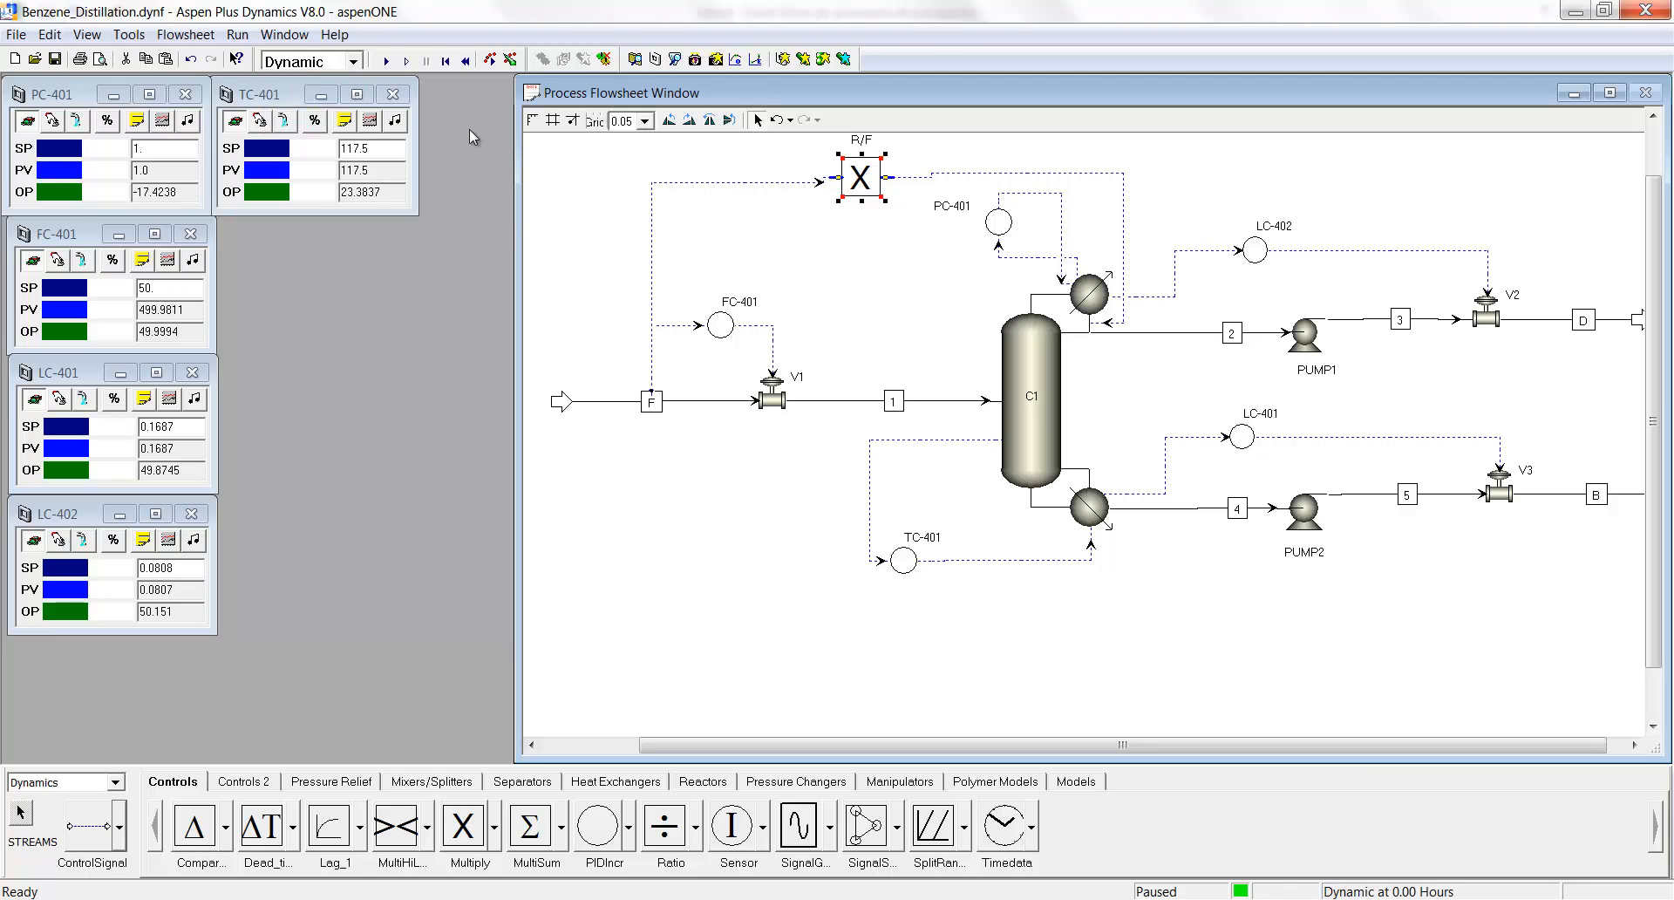
click(380, 63)
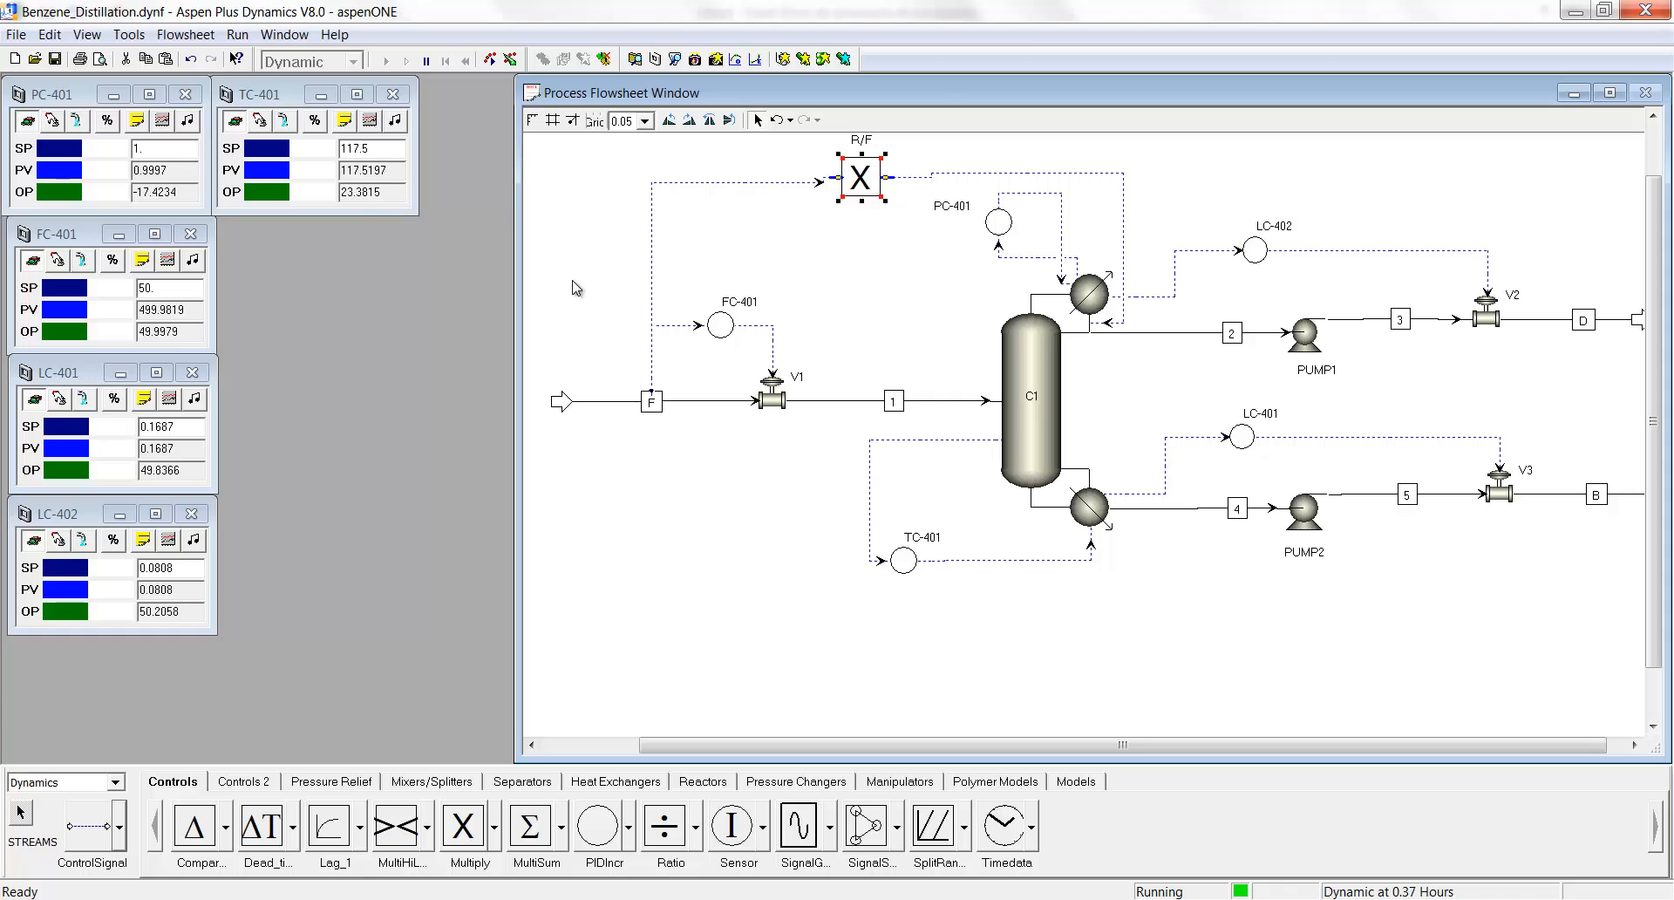
Examine the results plots of controllers PC-401 and TC-401 during the dynamic run, closing each one after viewing.
click(162, 121)
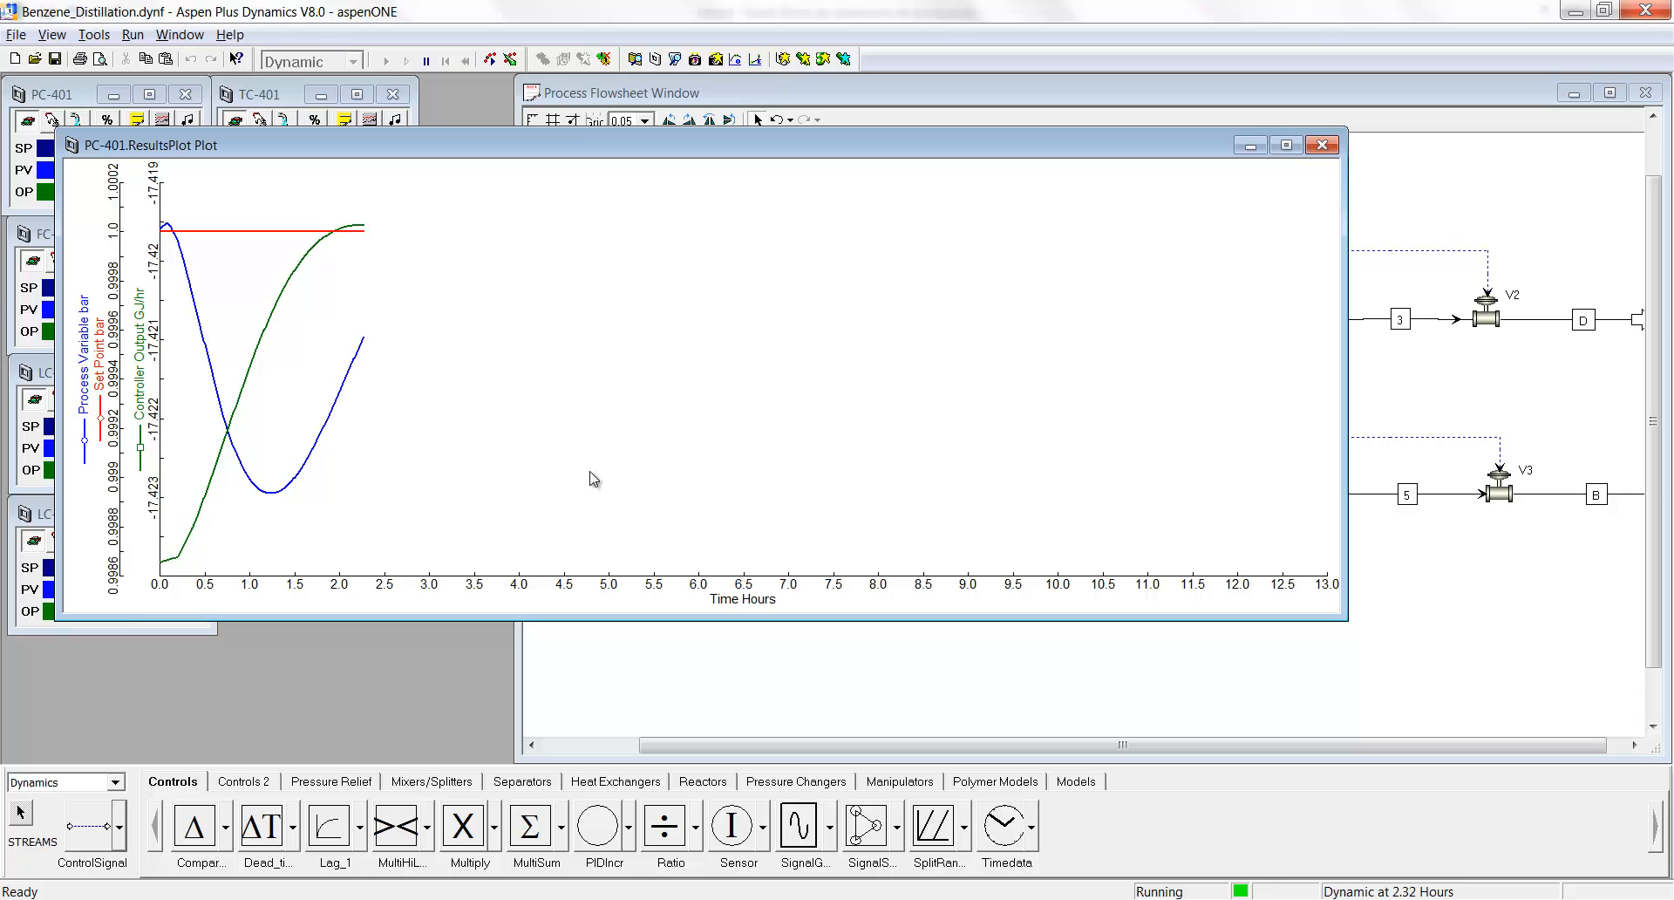
click(1322, 145)
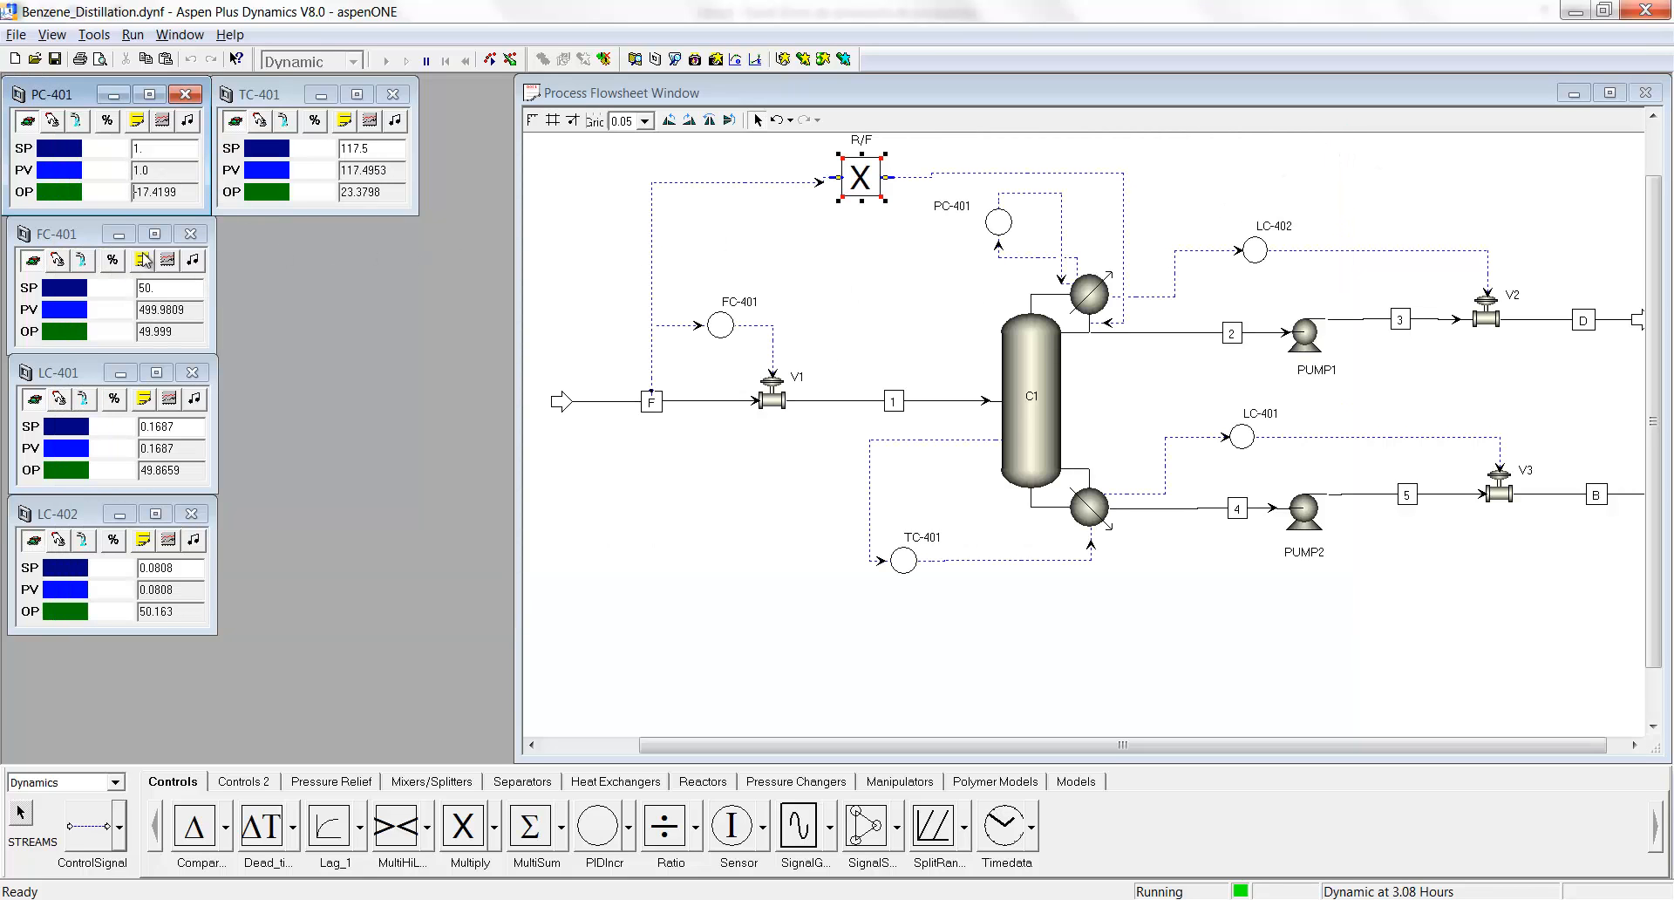
click(370, 120)
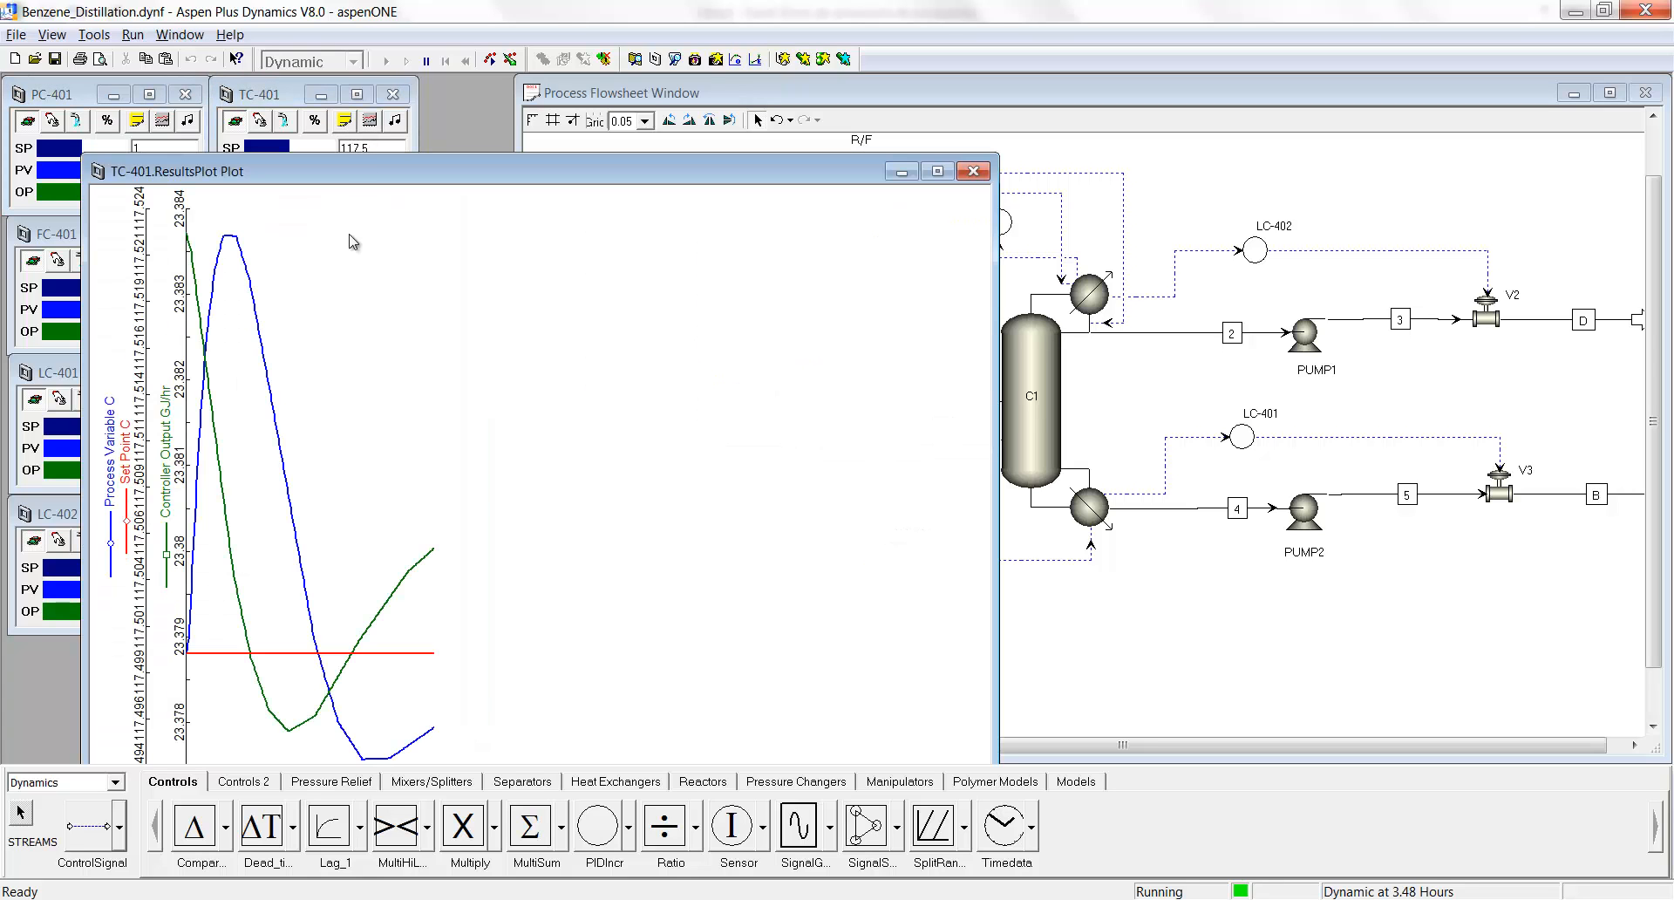
drag(315, 174, 660, 100)
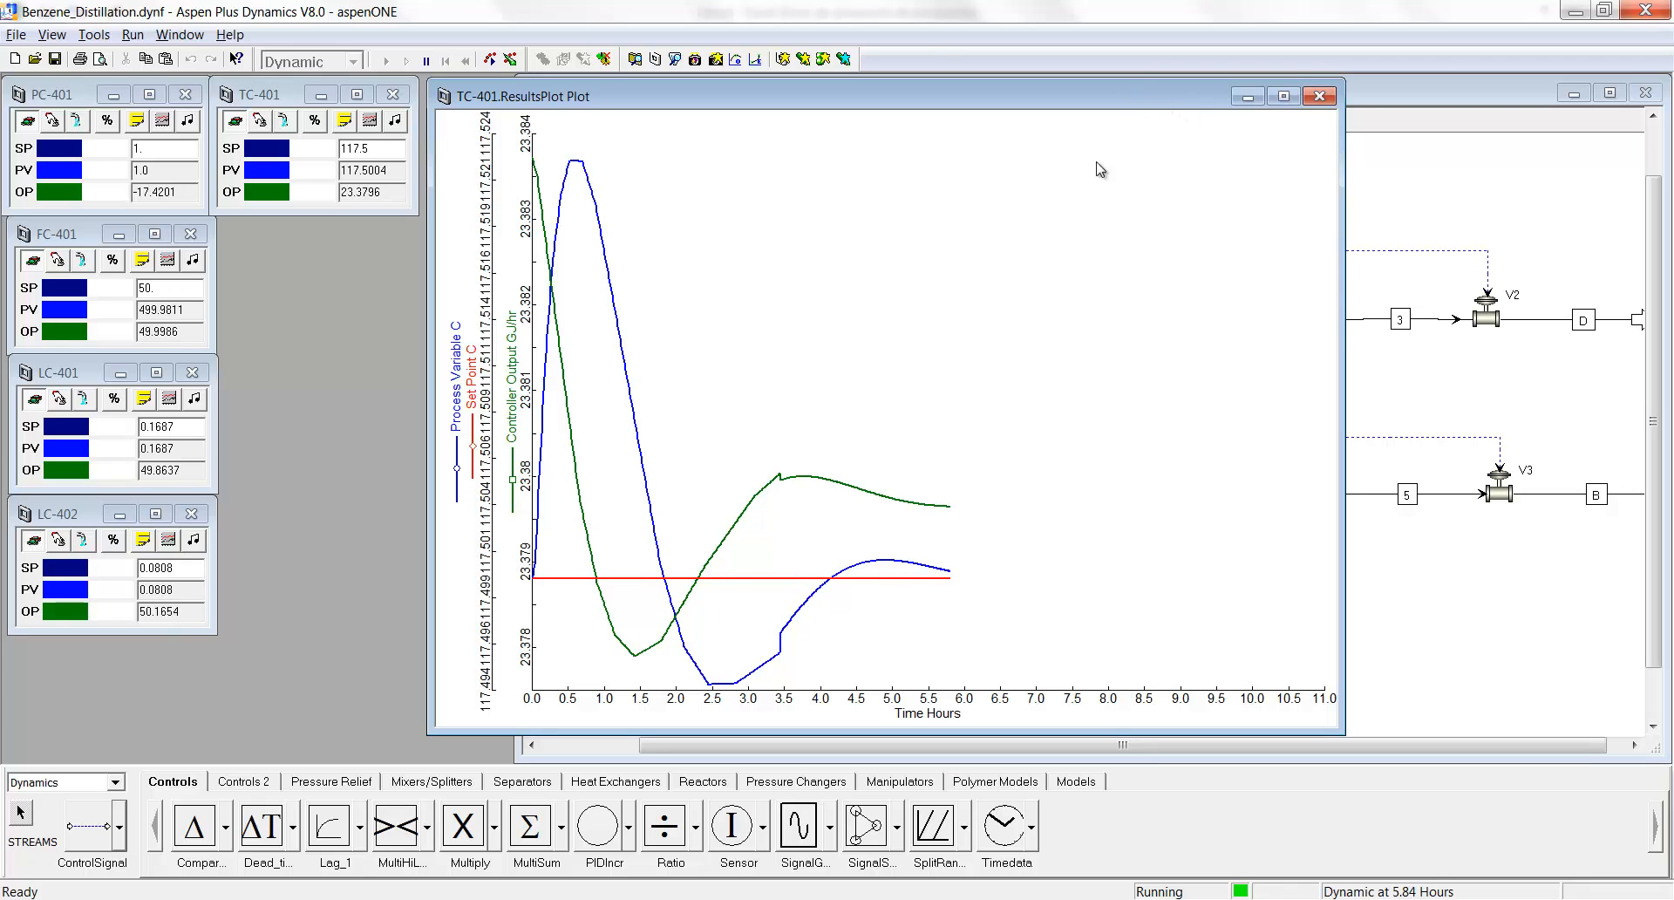
drag(683, 93, 677, 93)
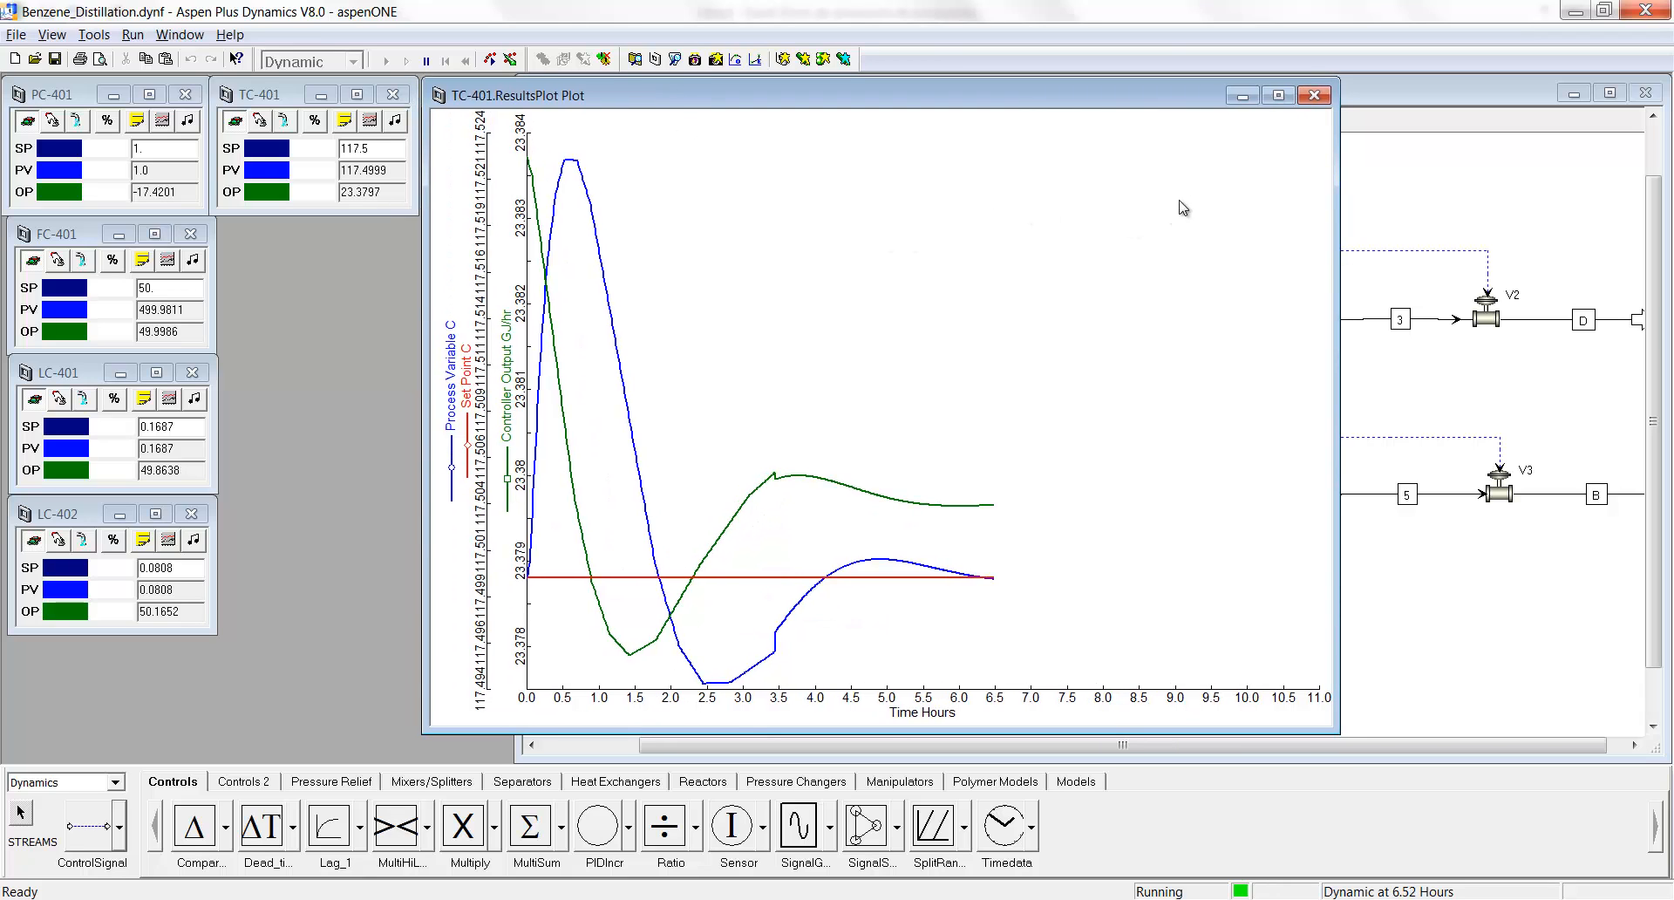
click(1315, 95)
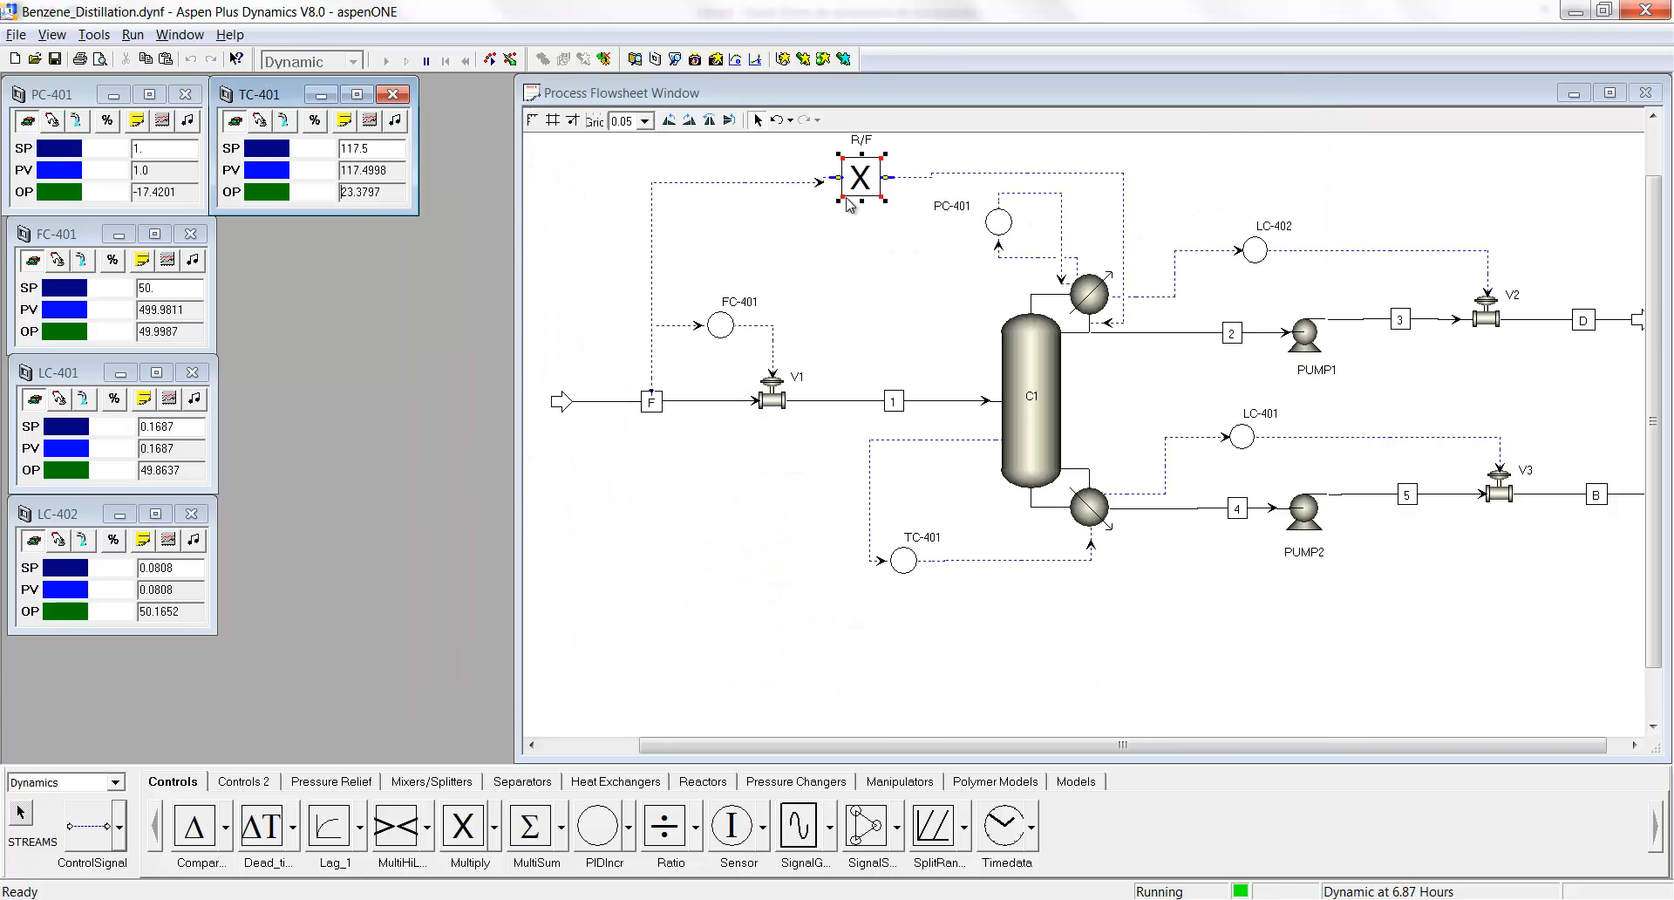
click(562, 203)
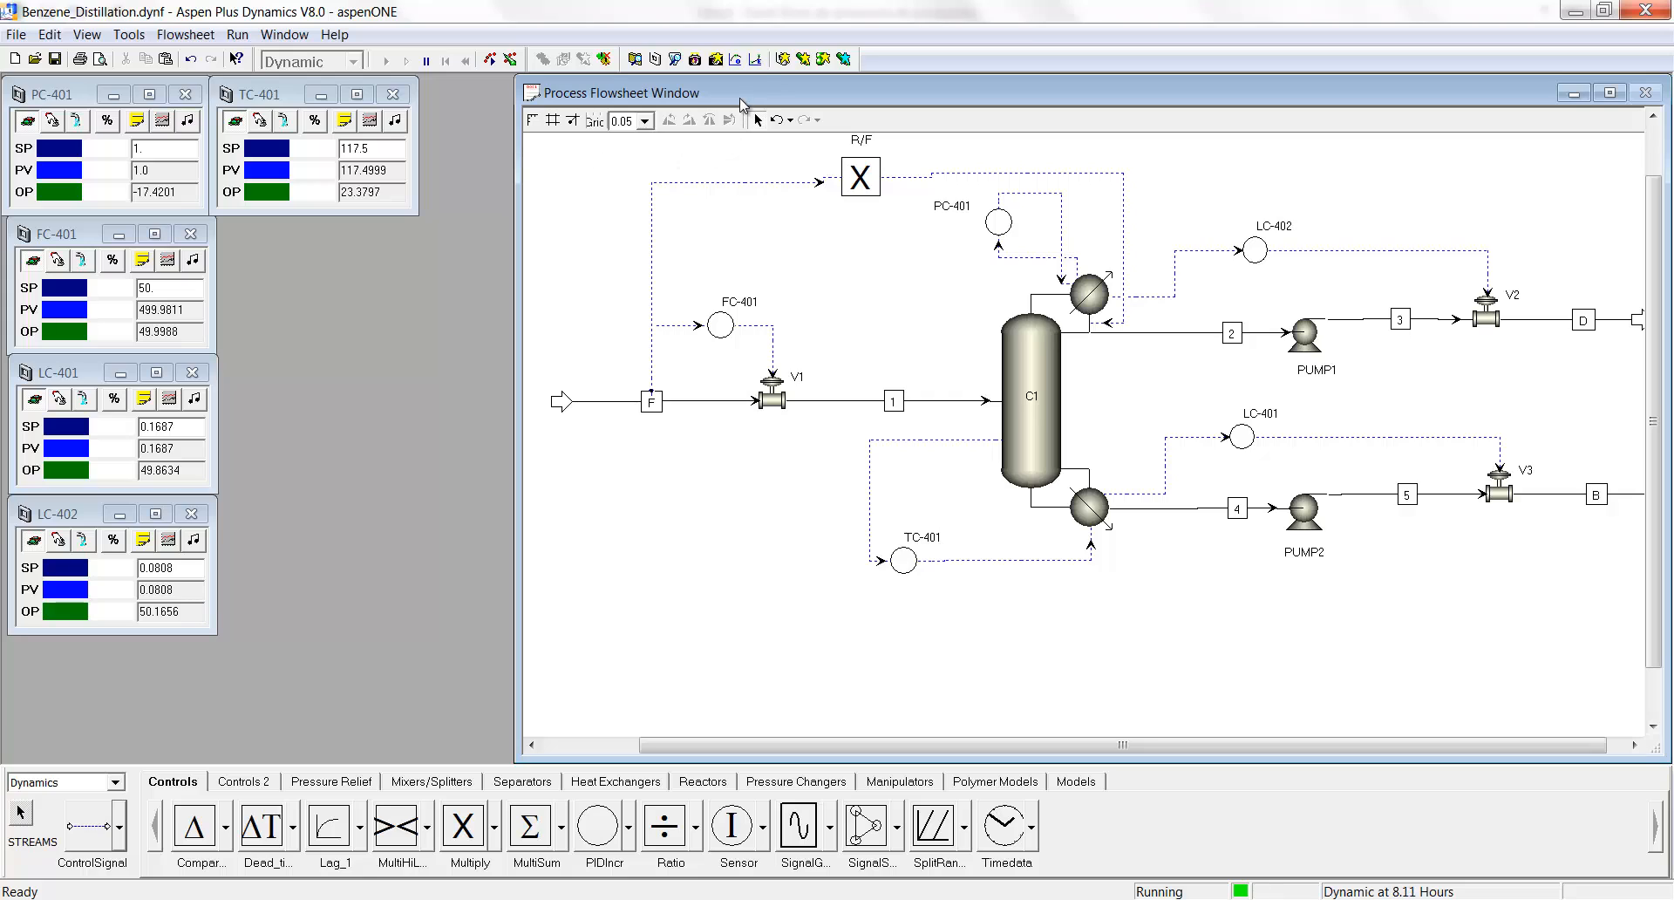
Create a new flowsheet plot form named XD, enlarge its window and place it beside the flowsheet.
click(783, 61)
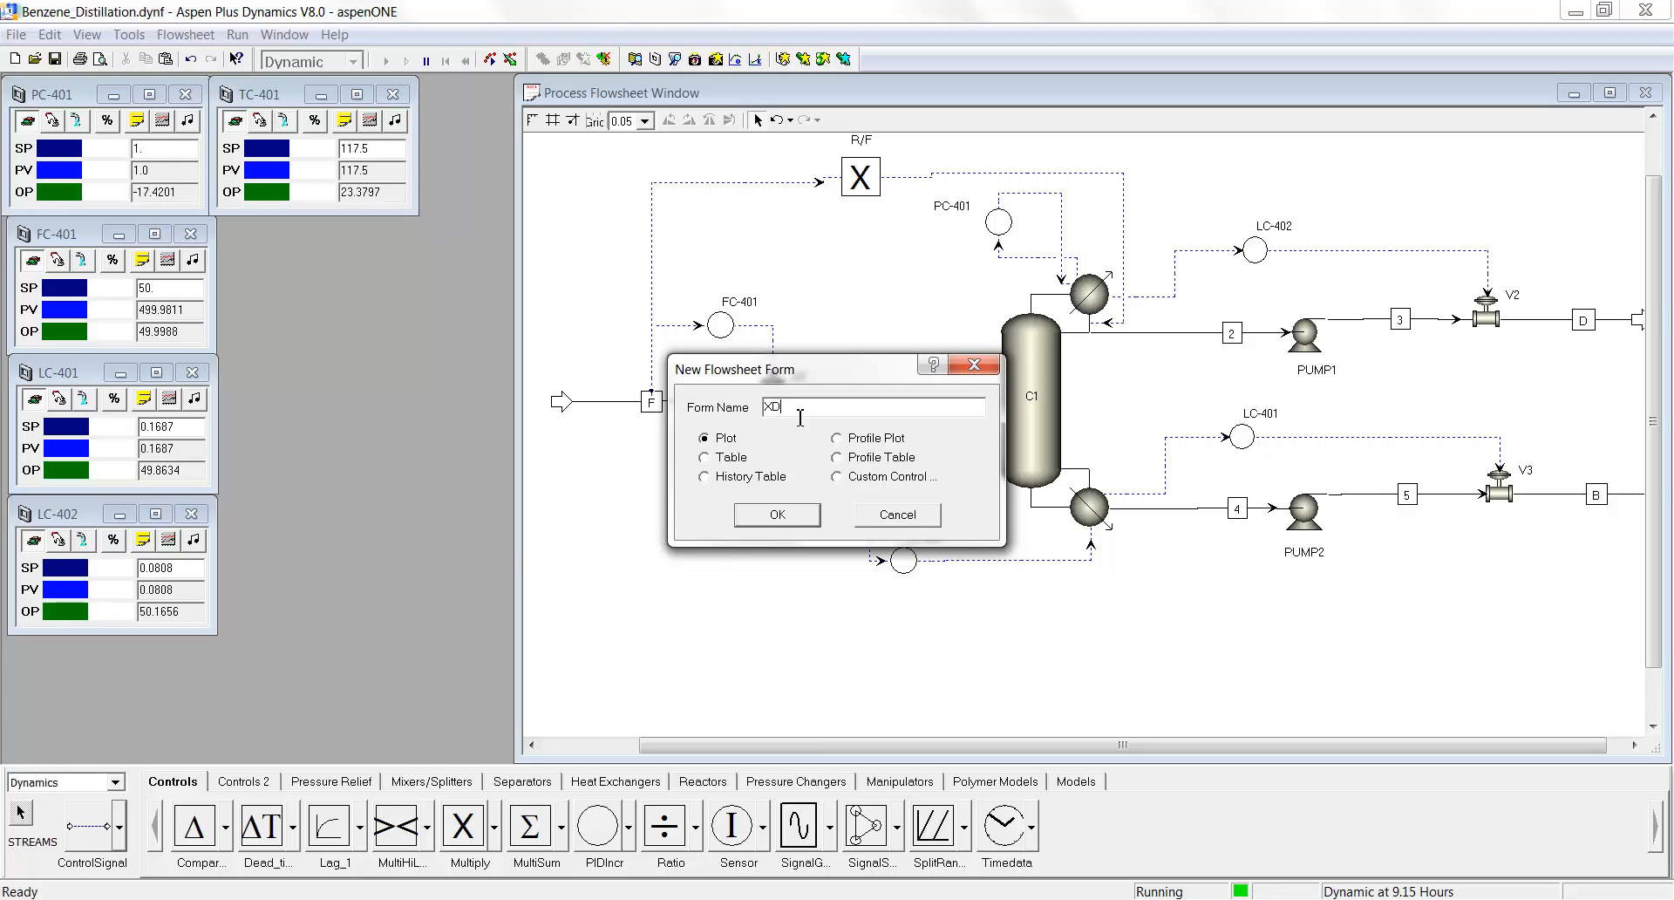
text(XD)
click(777, 515)
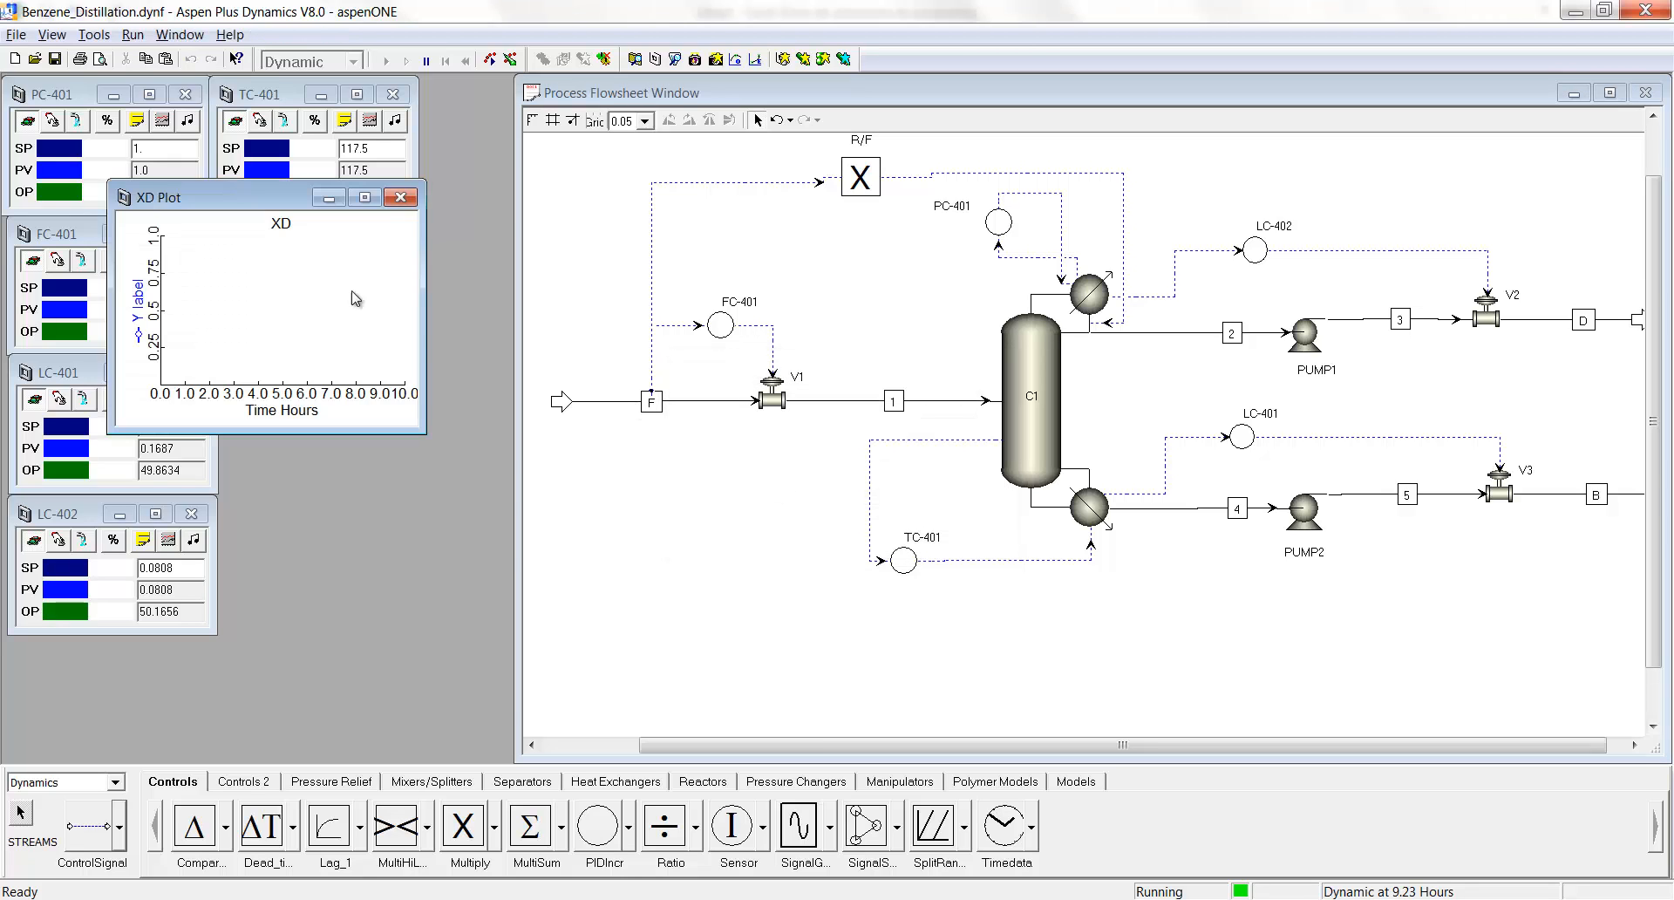
drag(425, 422, 660, 695)
drag(409, 201, 310, 157)
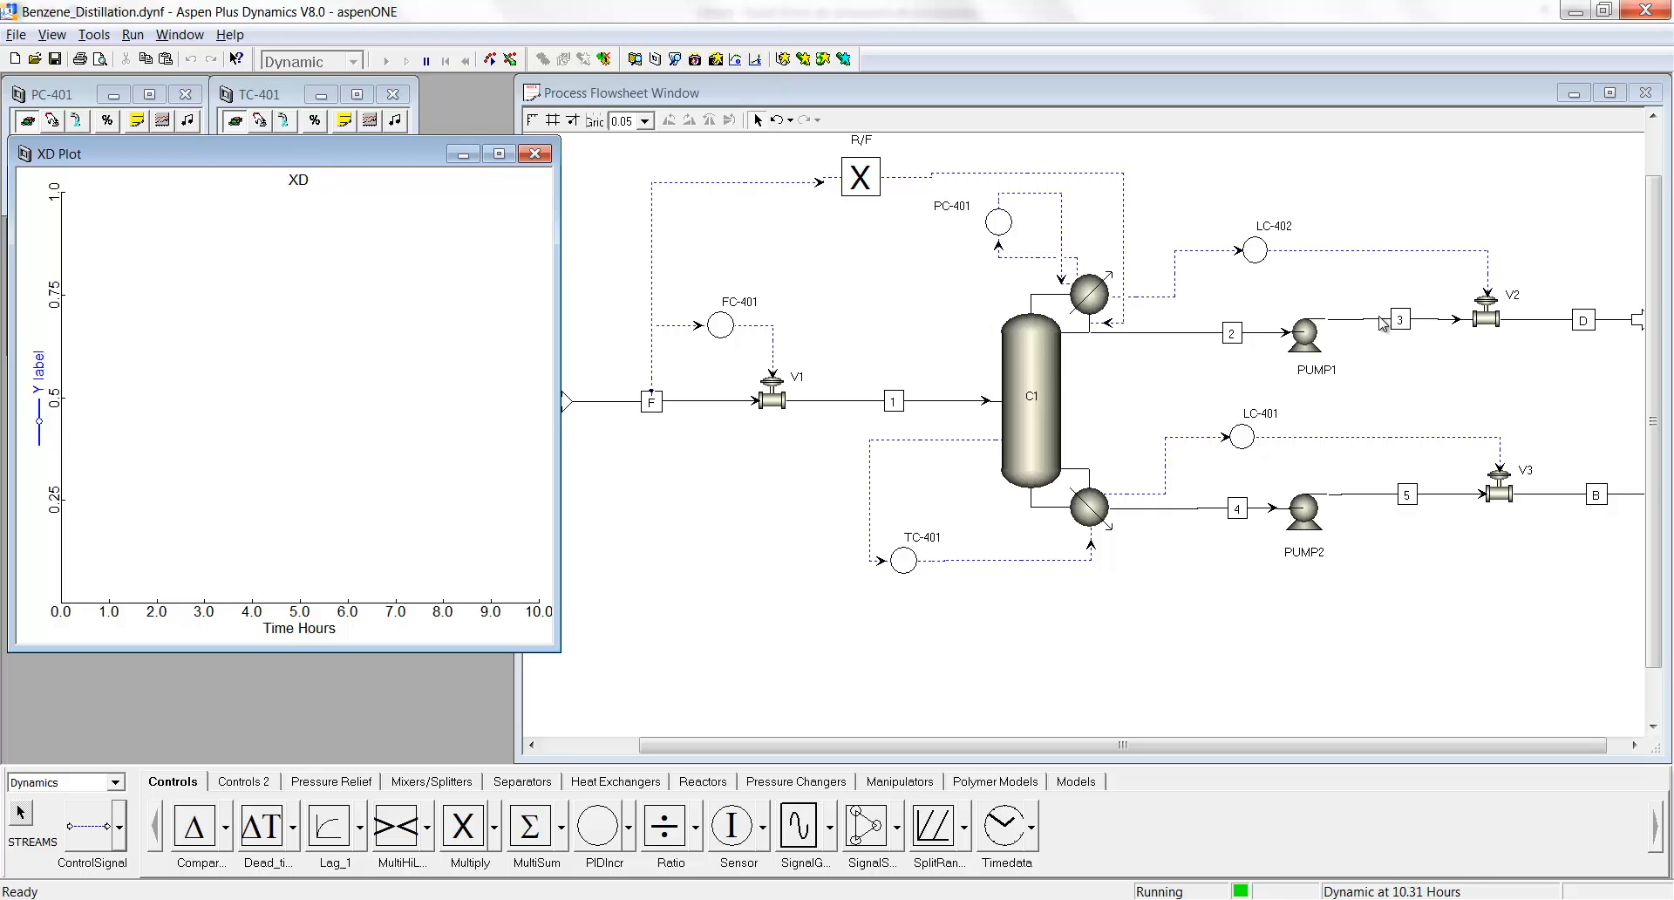
drag(373, 157, 383, 162)
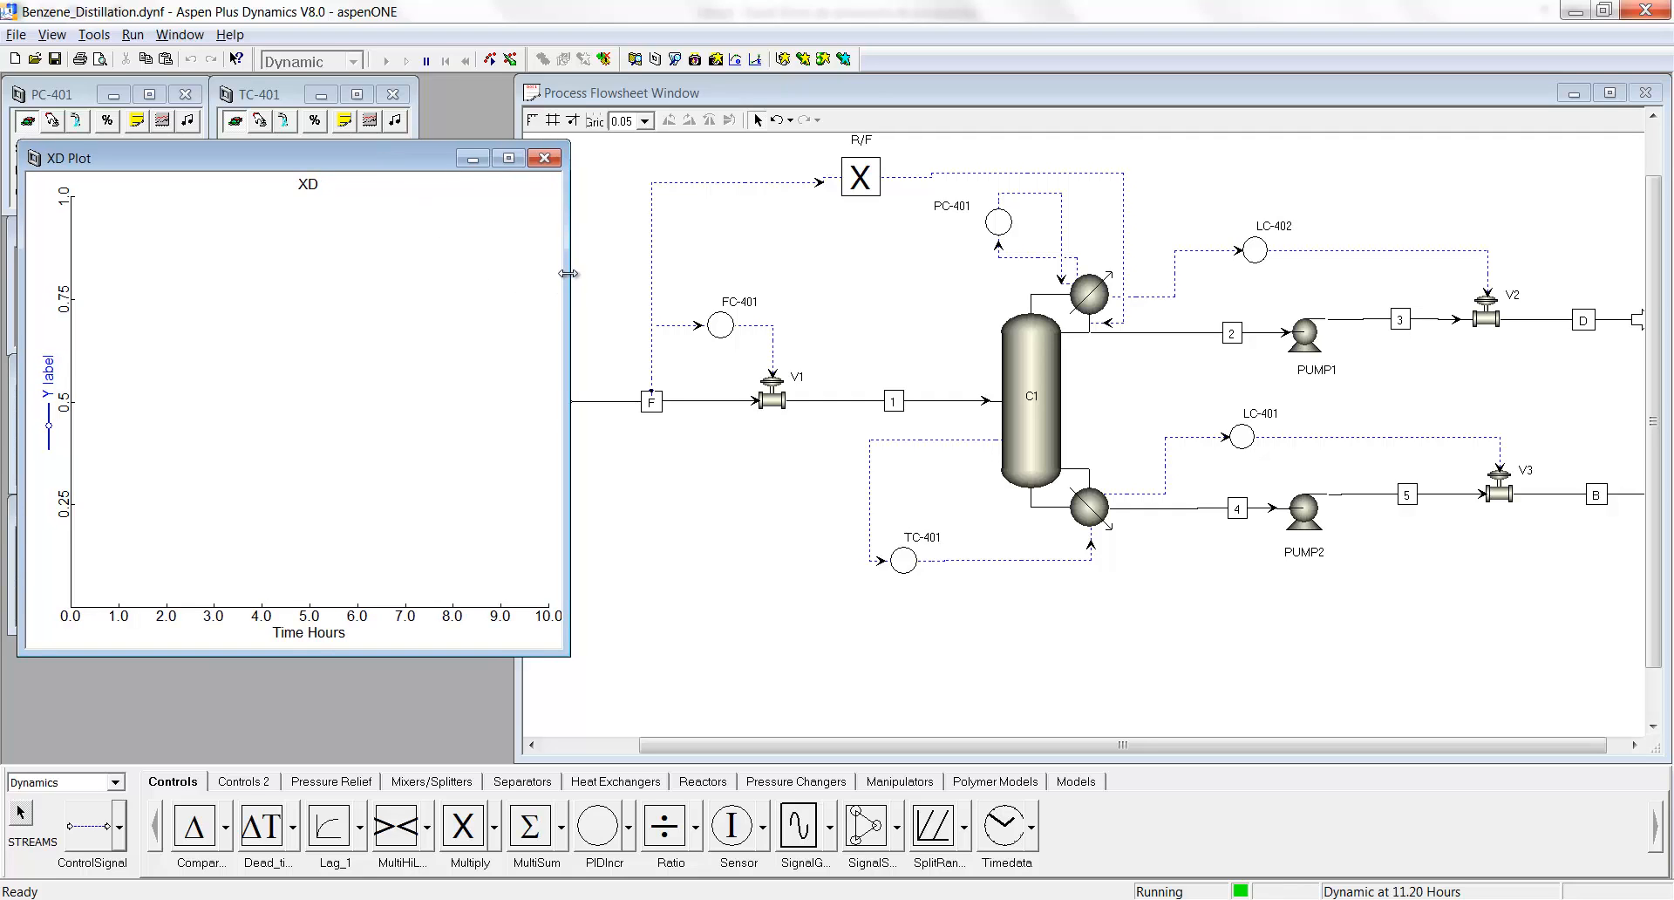
drag(568, 274, 558, 275)
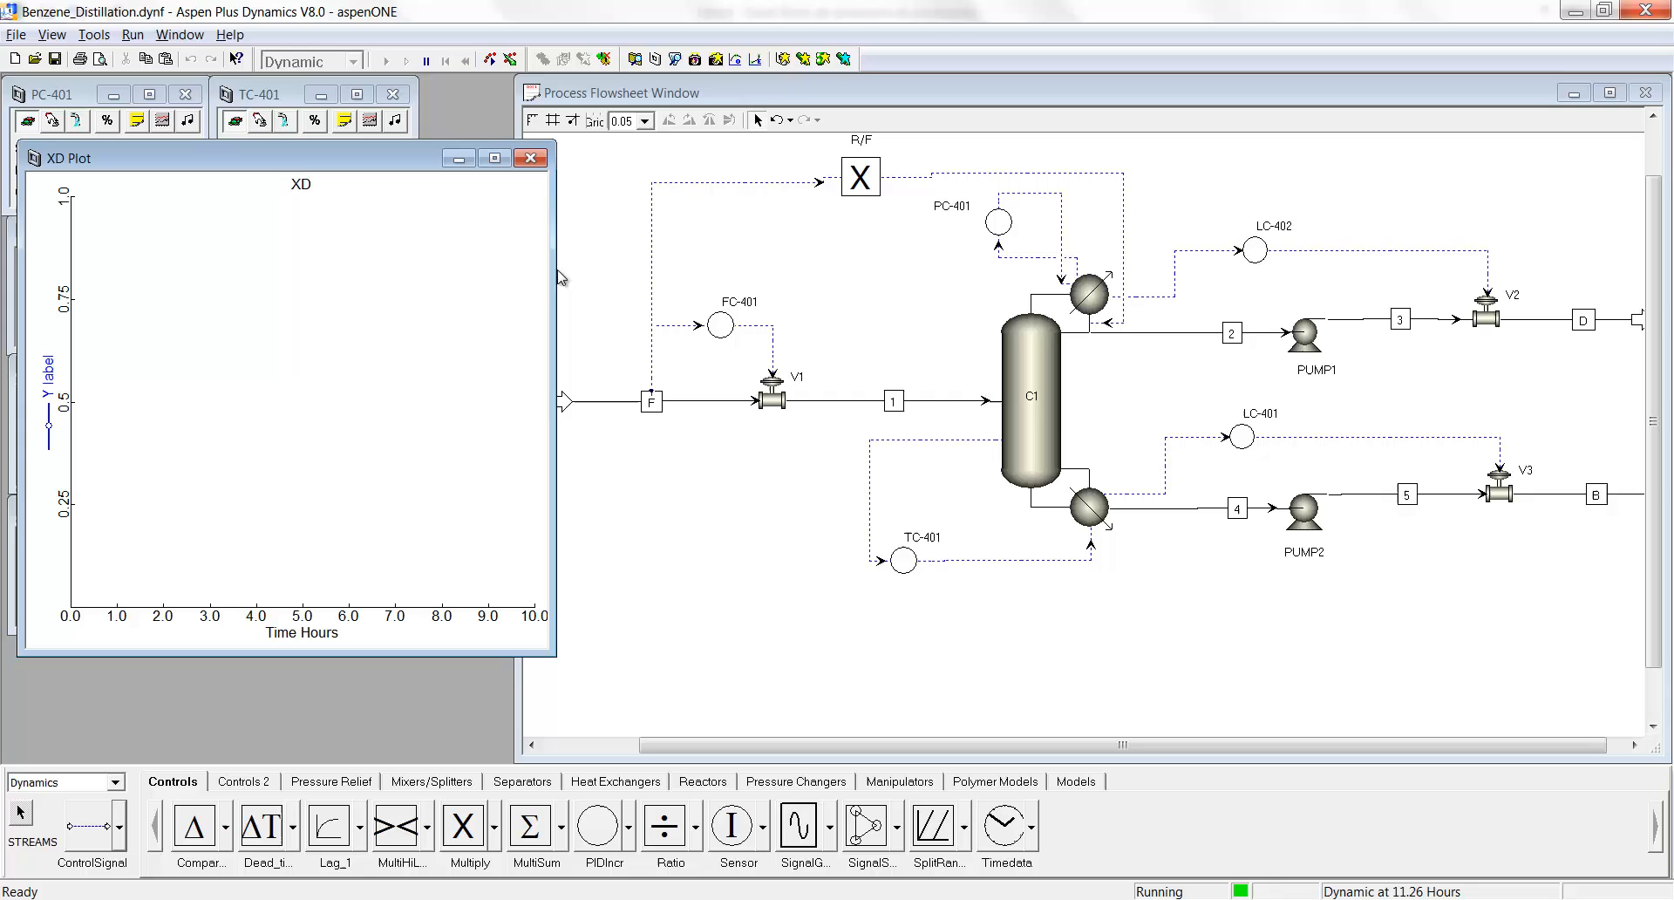
Search for all variables of stream 2 and enlarge the search window to show more of the list.
click(677, 61)
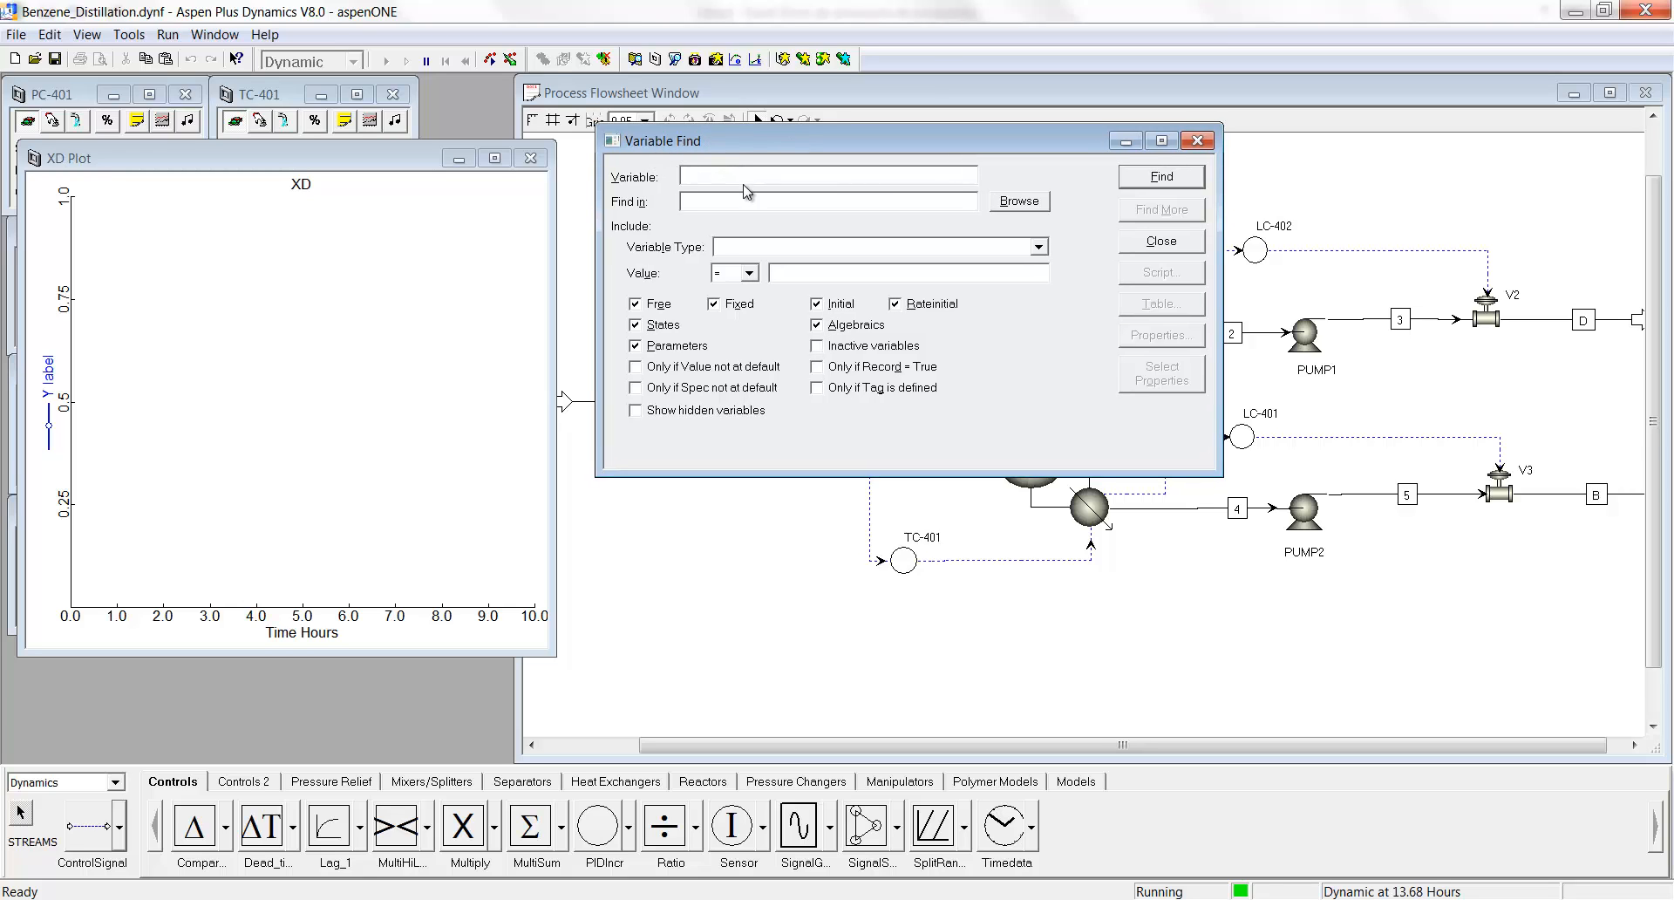
click(1016, 203)
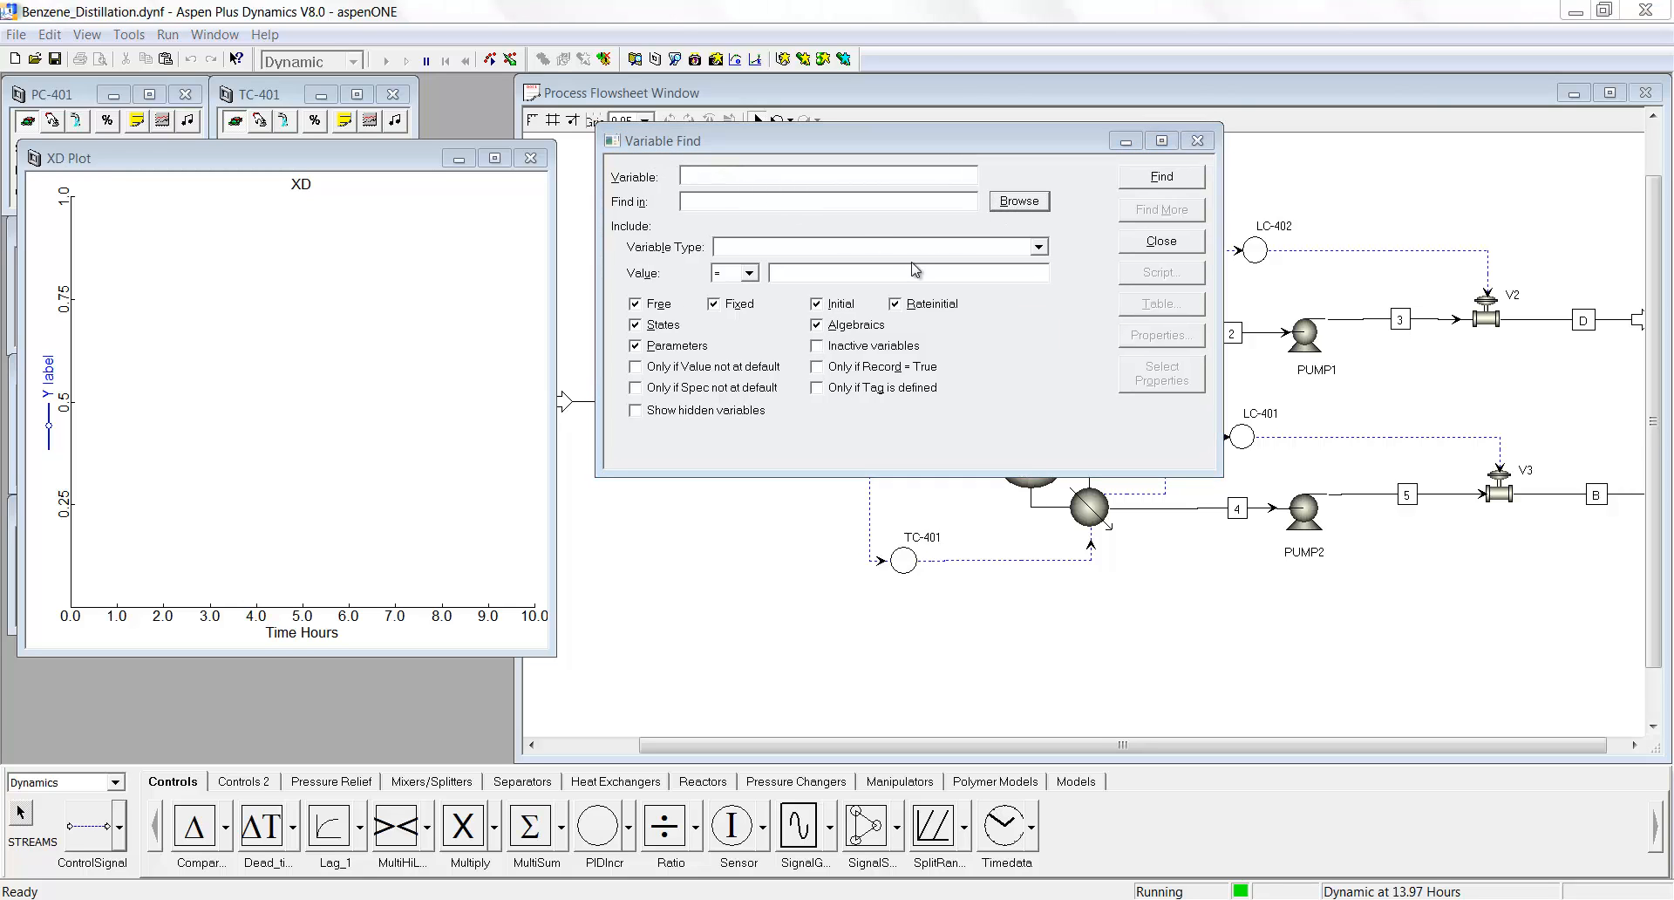
click(671, 390)
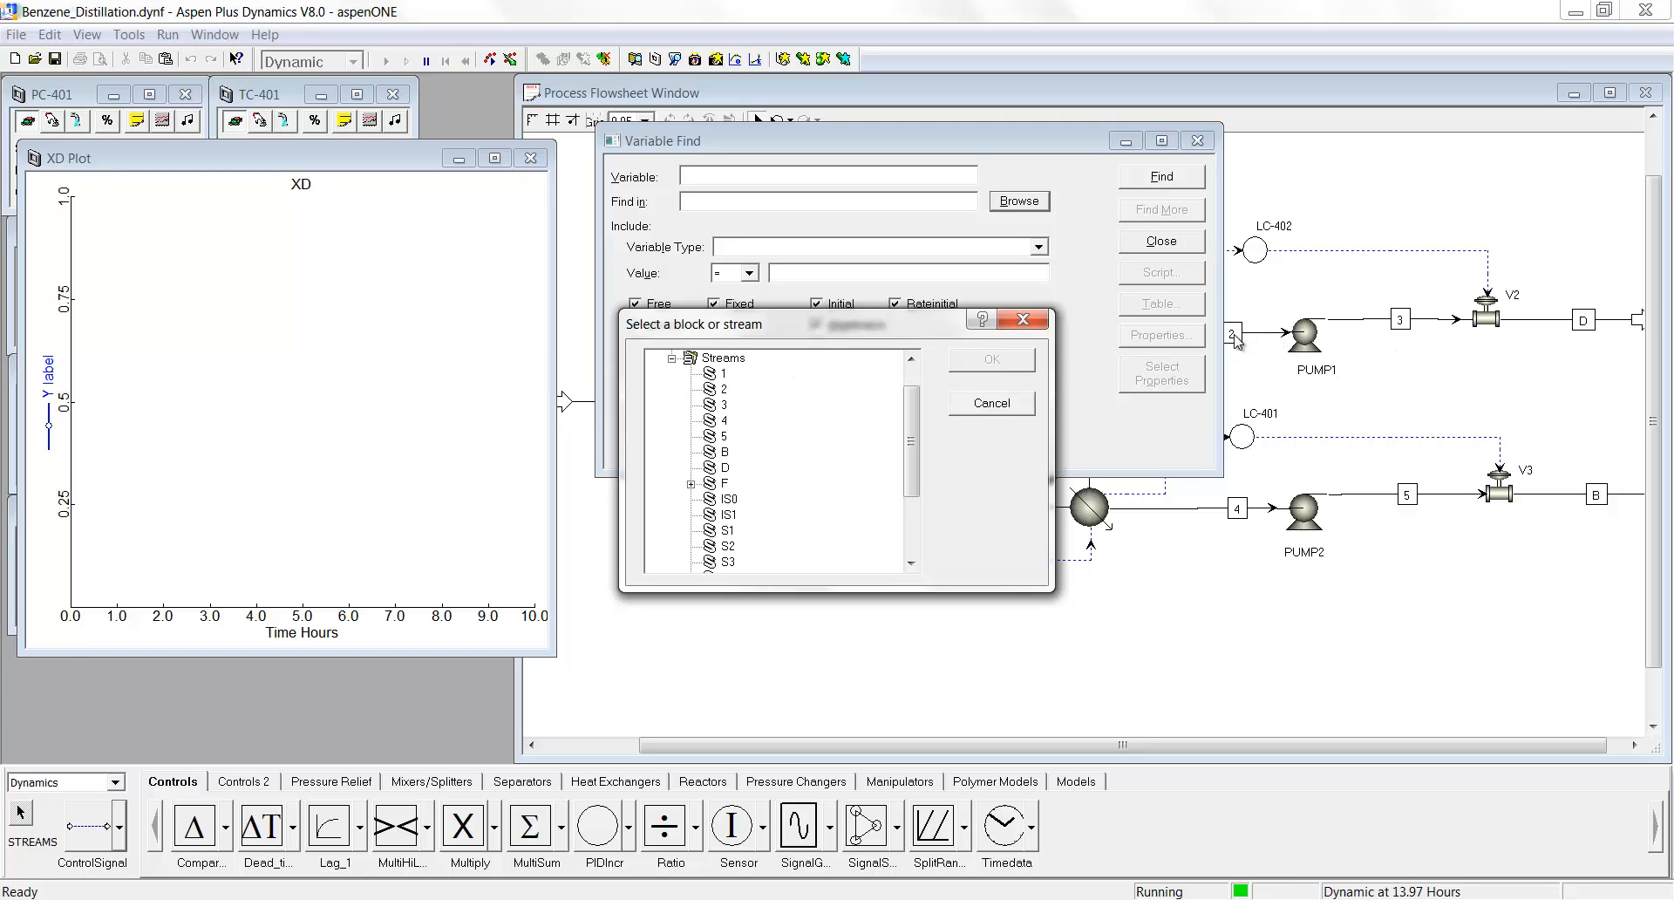
click(725, 388)
click(984, 363)
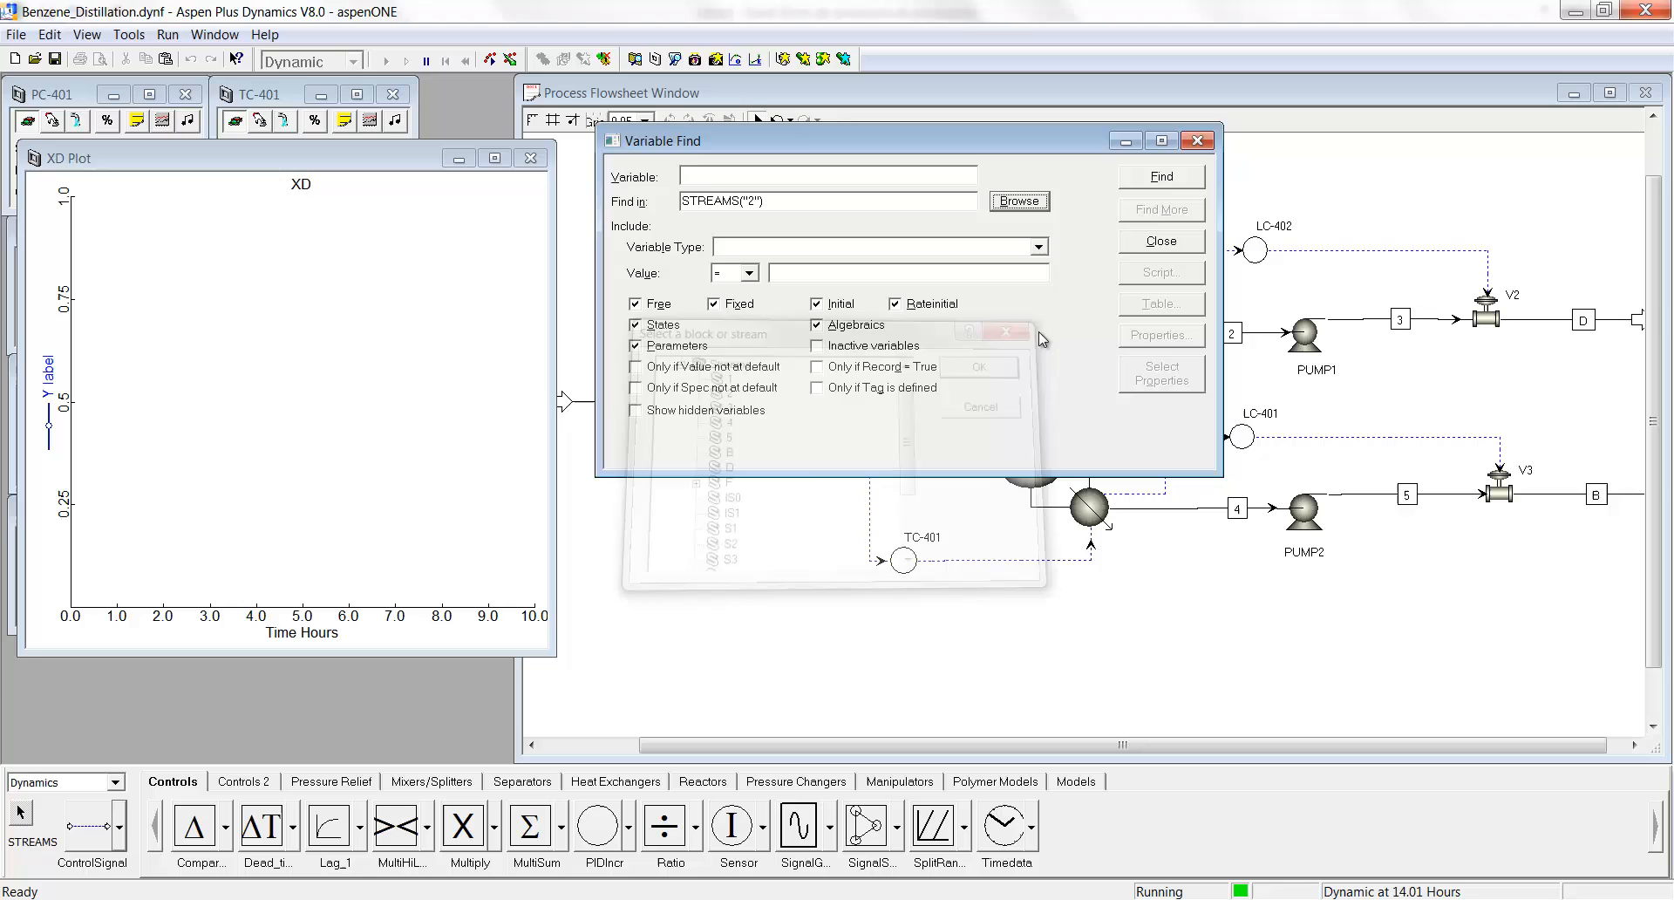
click(1159, 177)
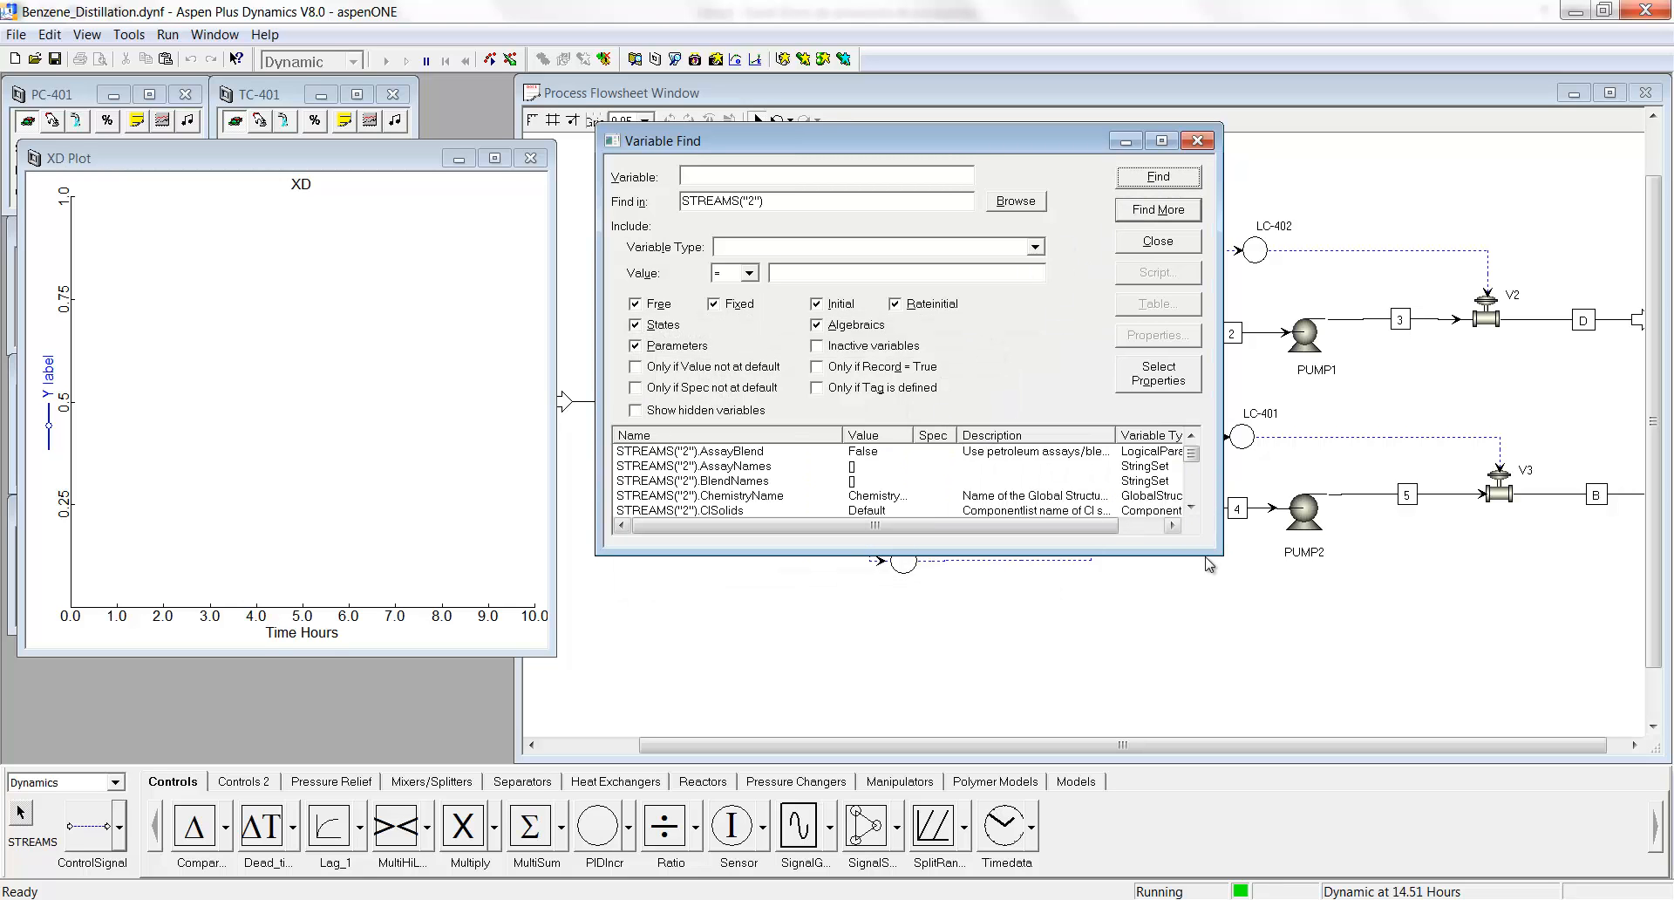
drag(1212, 551, 1233, 711)
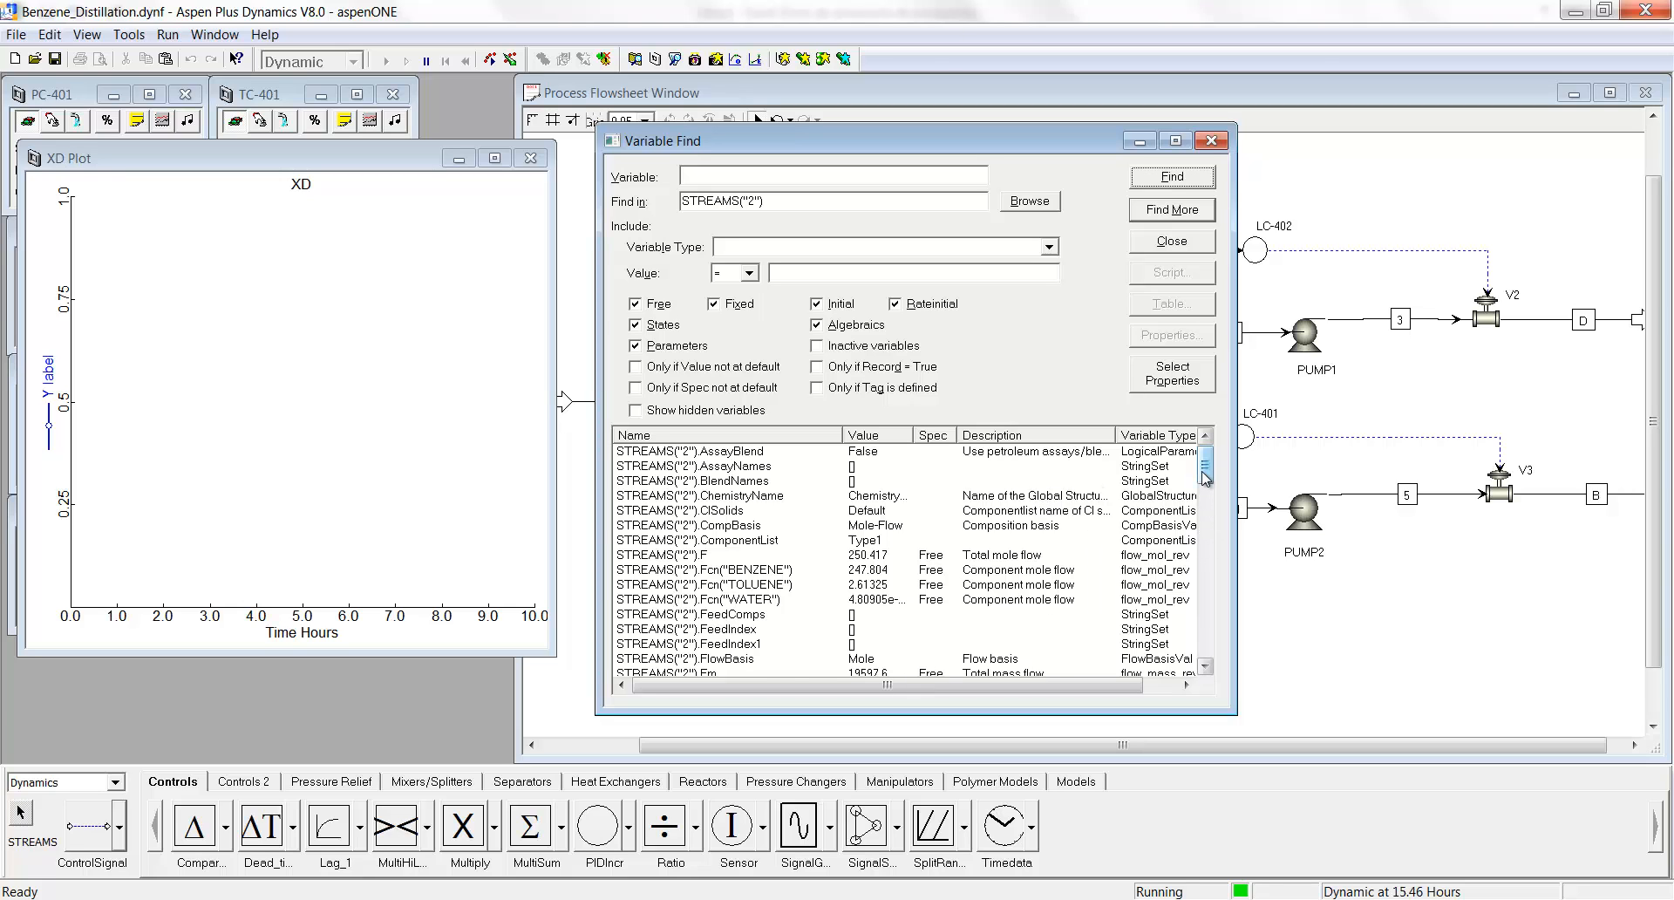
Add the benzene mole fraction variable STREAMS("2").In_F.z("BENZENE") to the XD plot and close the variable search.
drag(1206, 476, 1205, 541)
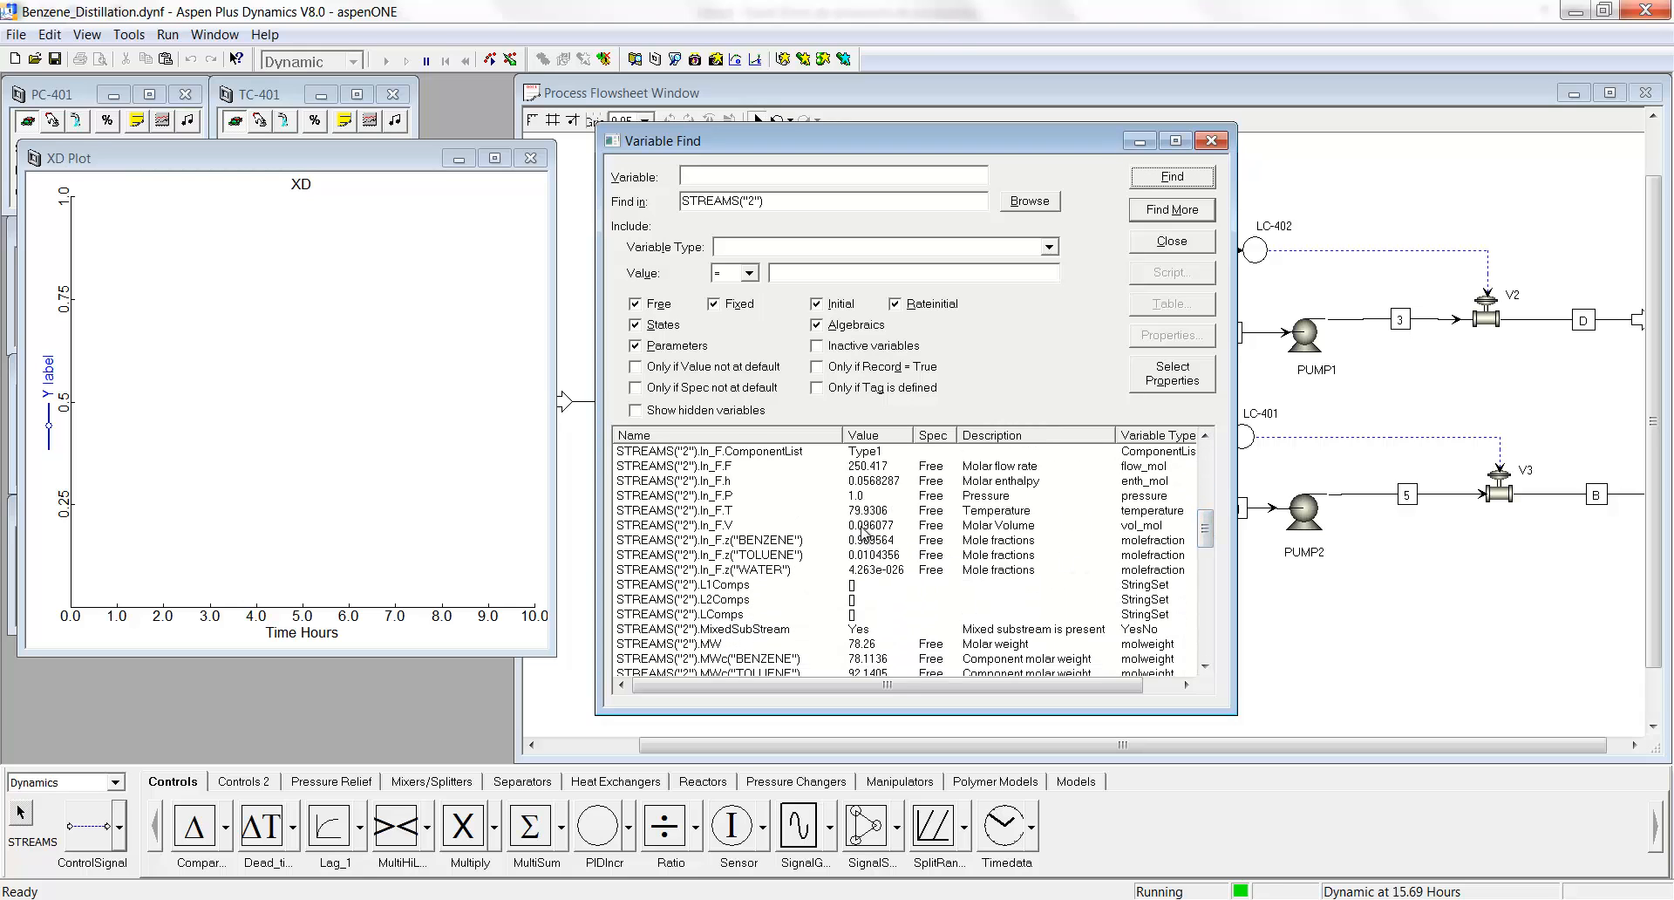
click(776, 542)
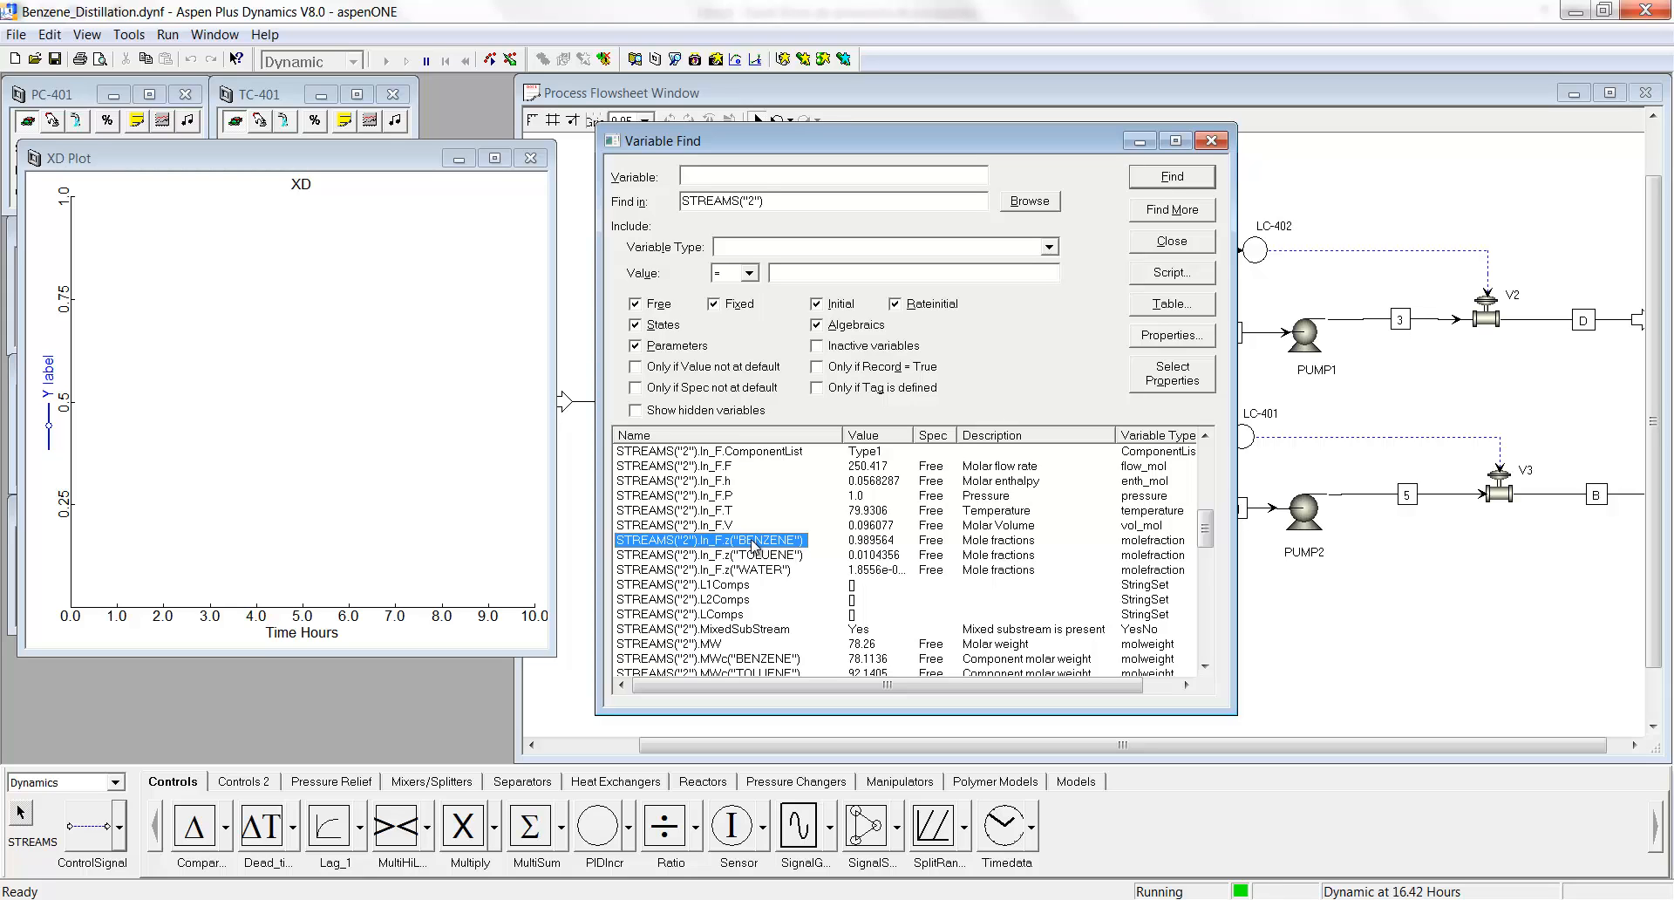
drag(752, 546, 423, 434)
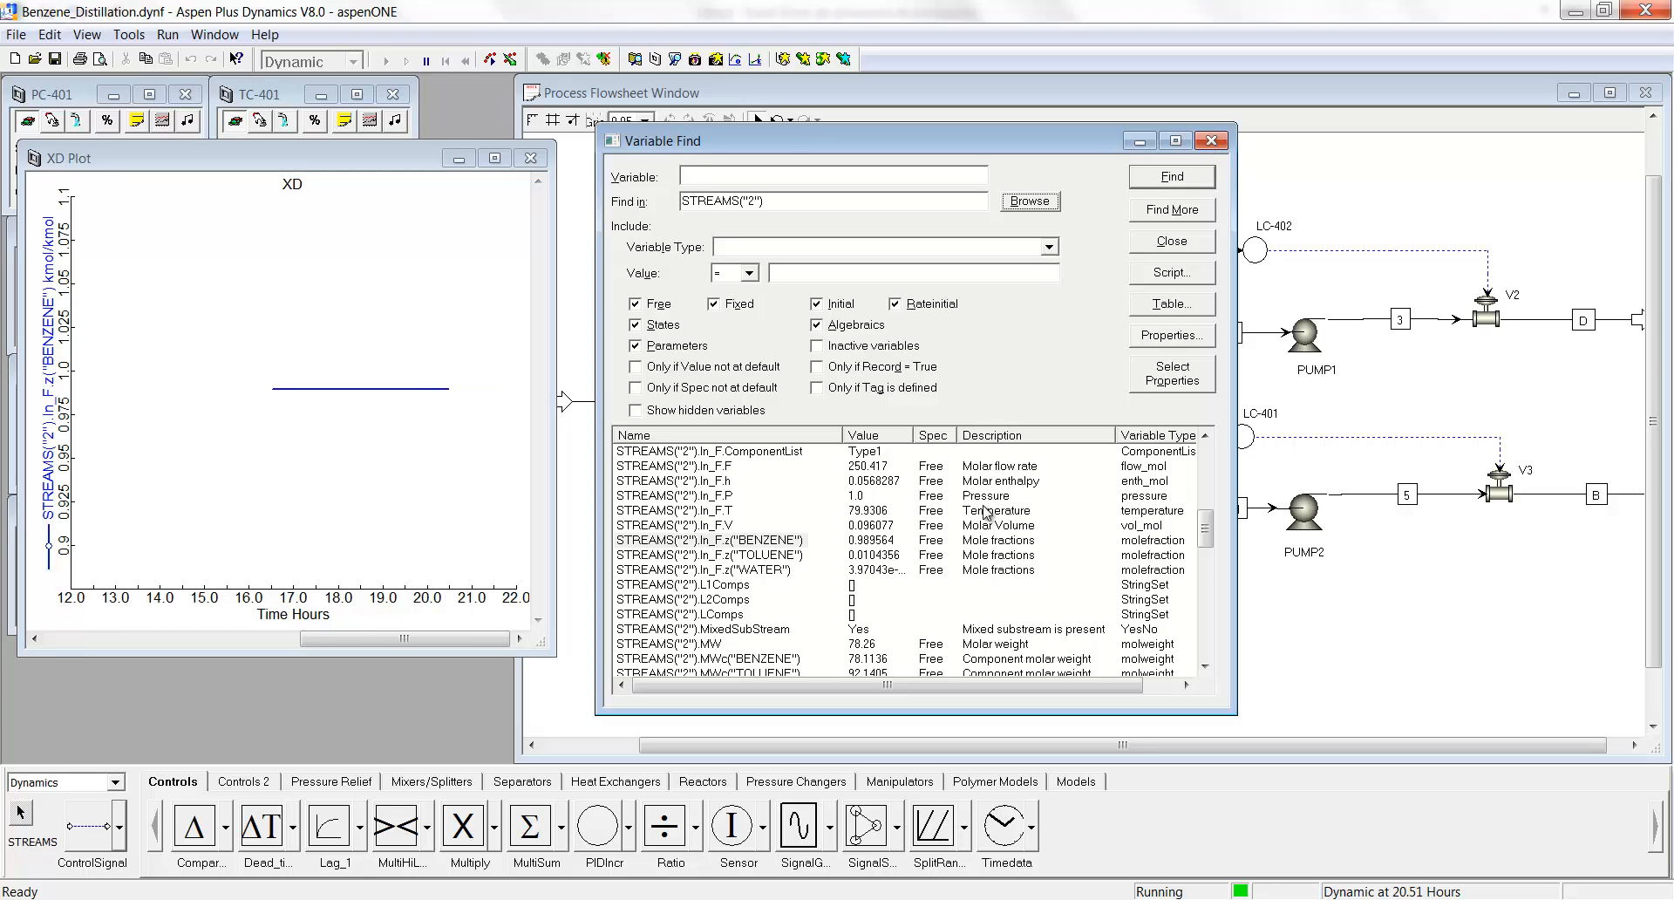
click(1212, 144)
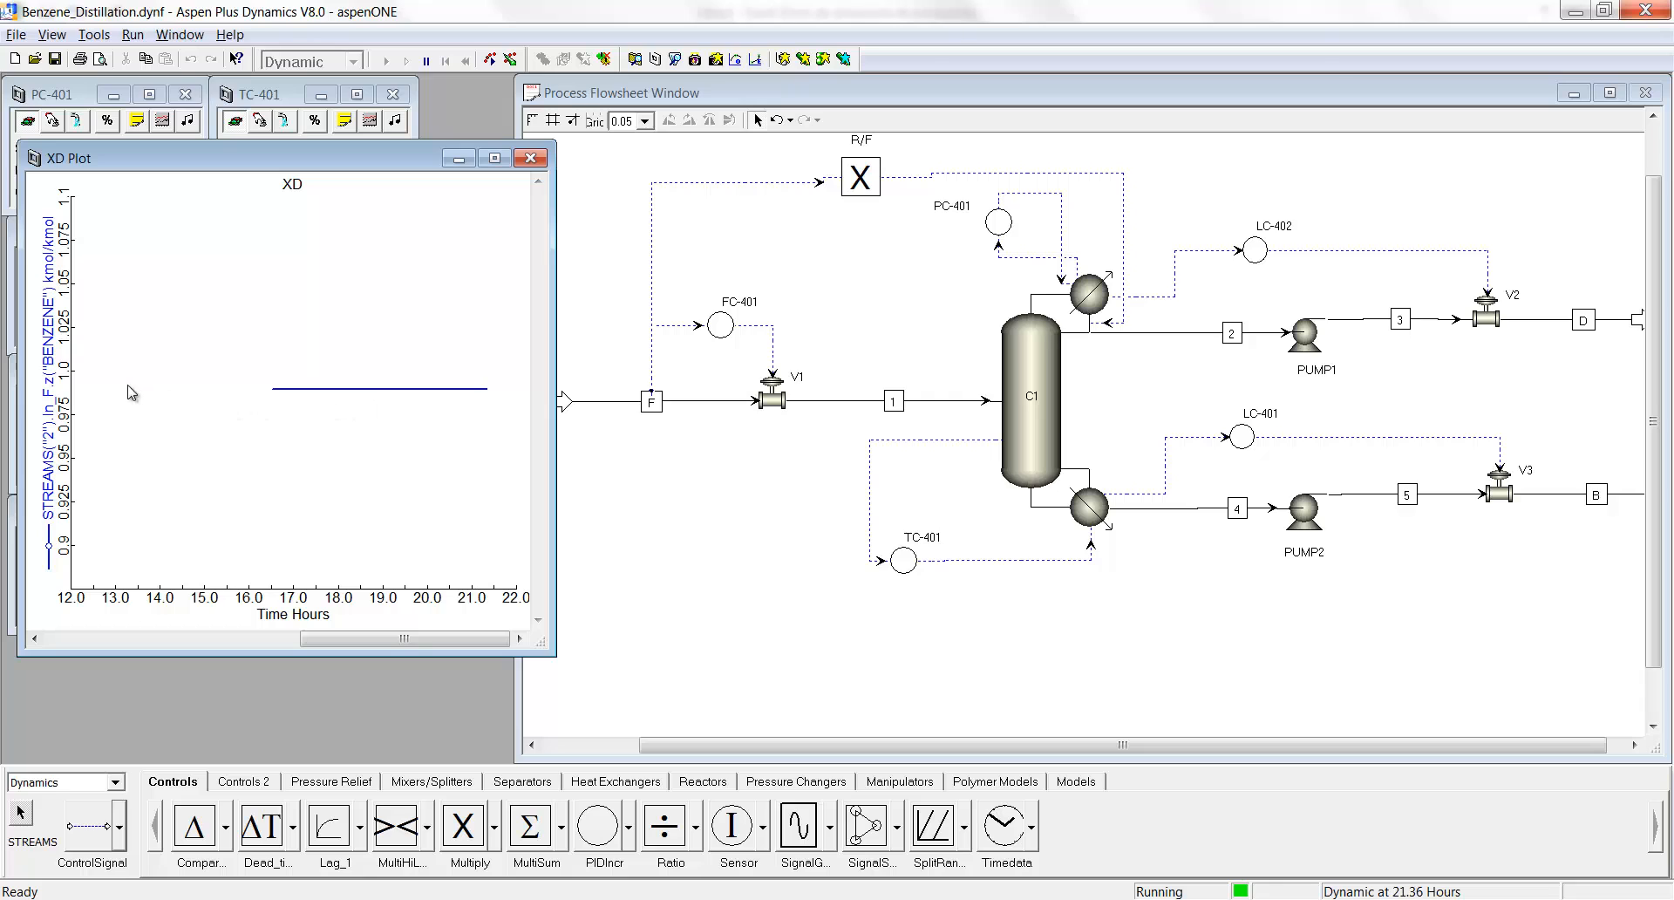
Set the XD plot's Y-axis range from 0.98 to 1.0.
click(68, 282)
double_click(68, 282)
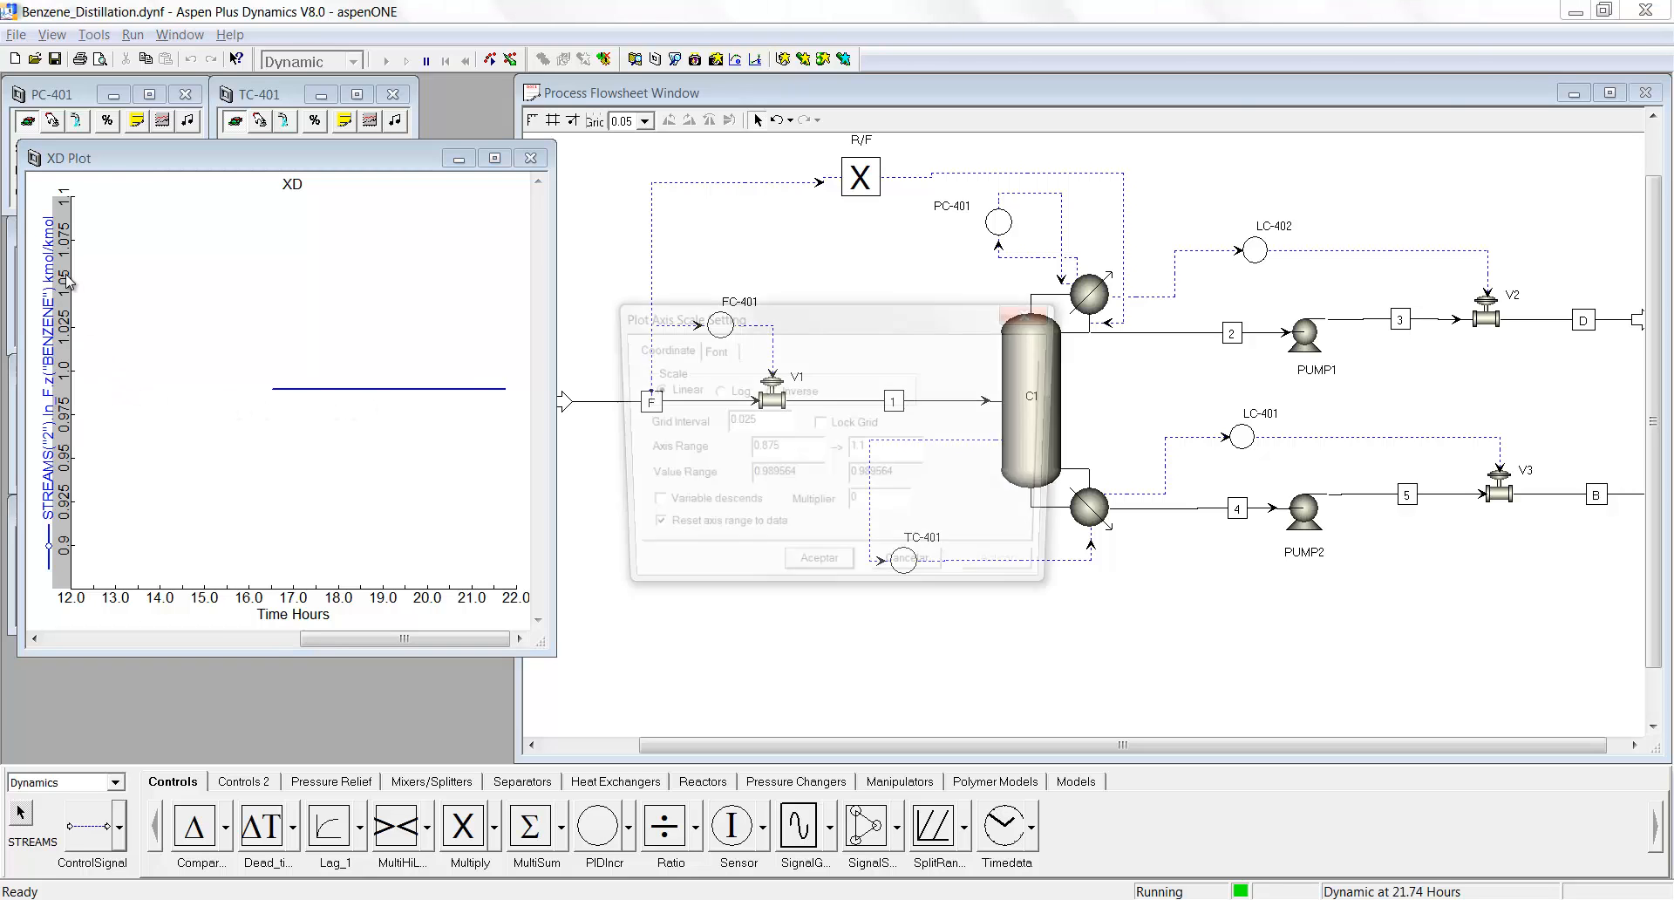
drag(801, 452, 723, 460)
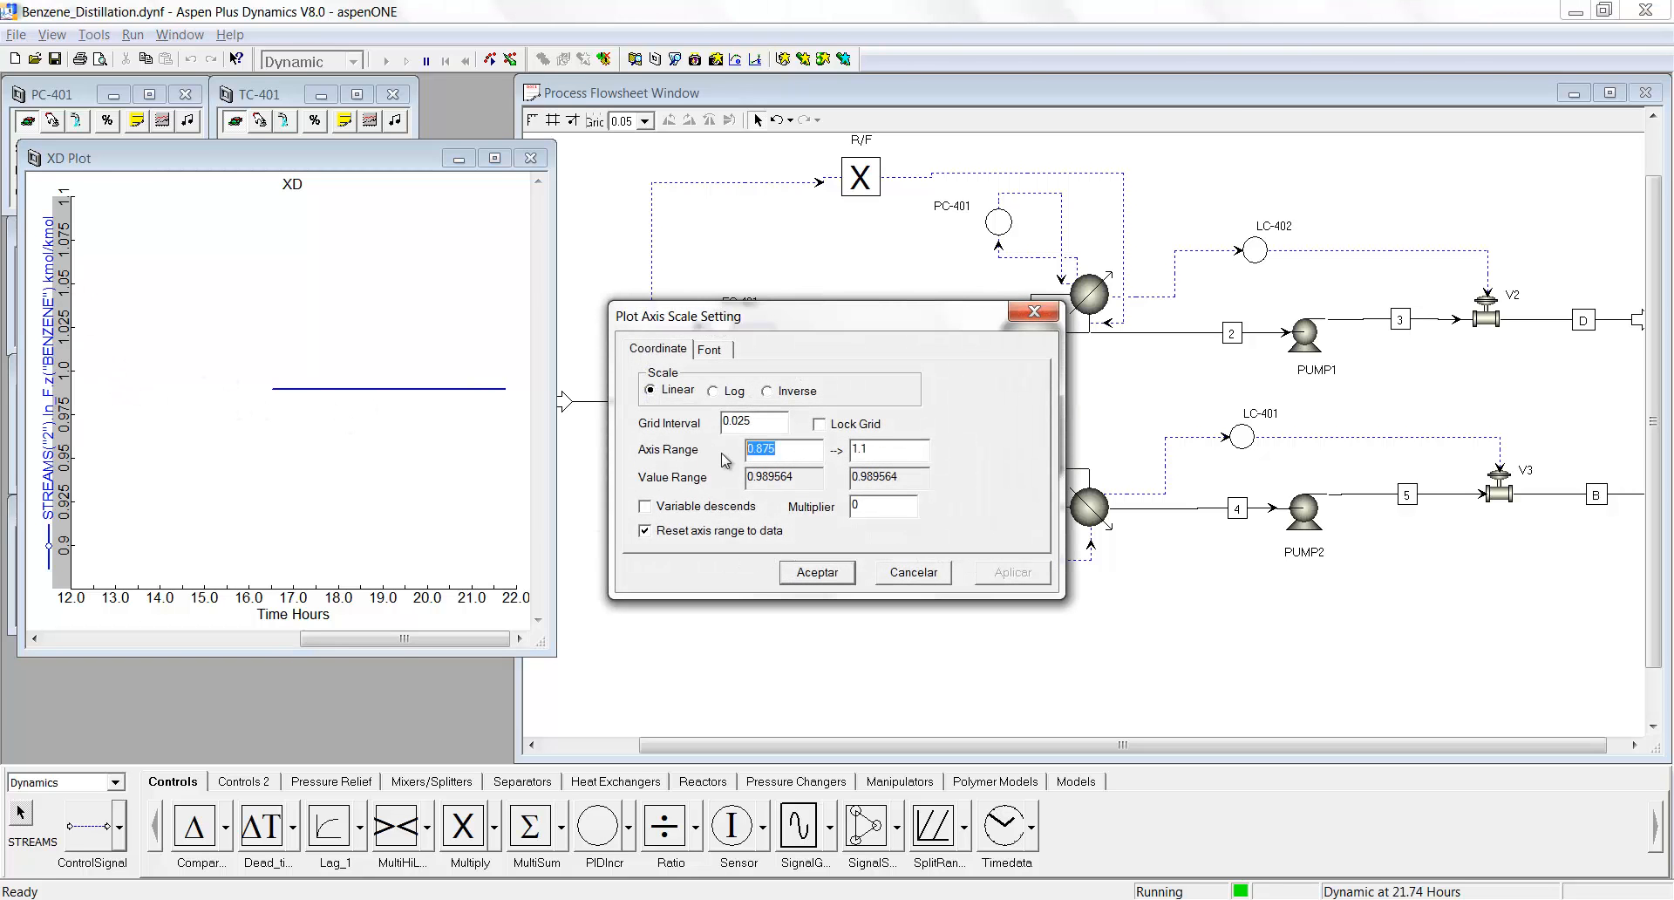
text(0)
key(Tab)
click(841, 576)
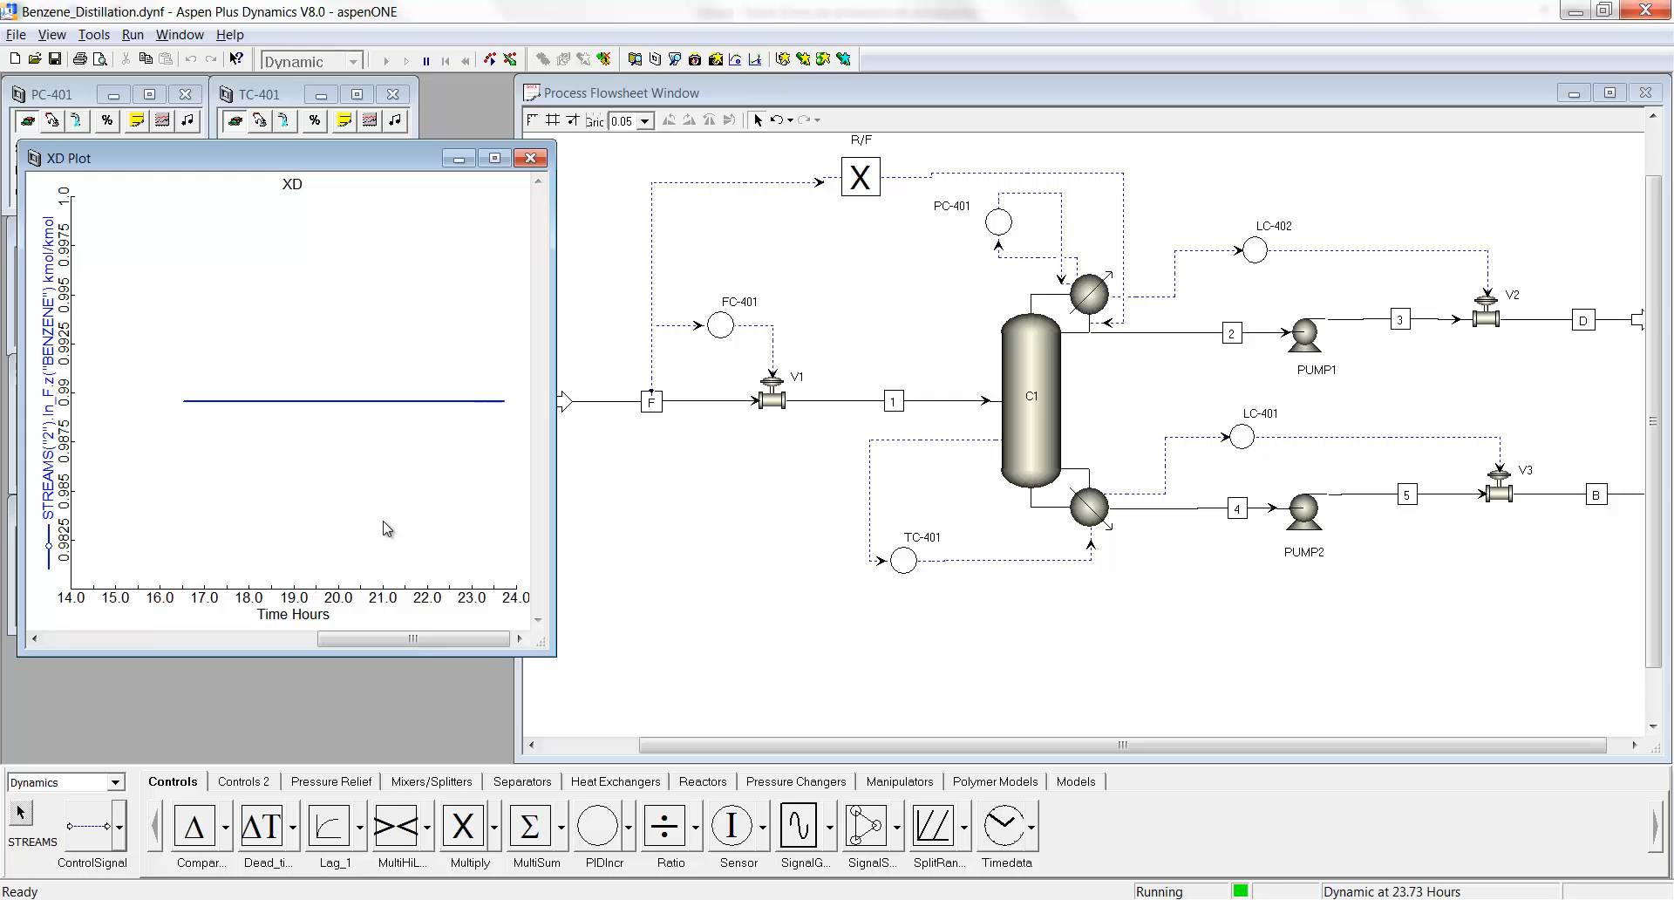
Reposition the XD plot window so the R/F block on the flowsheet is uncovered.
drag(340, 156, 773, 108)
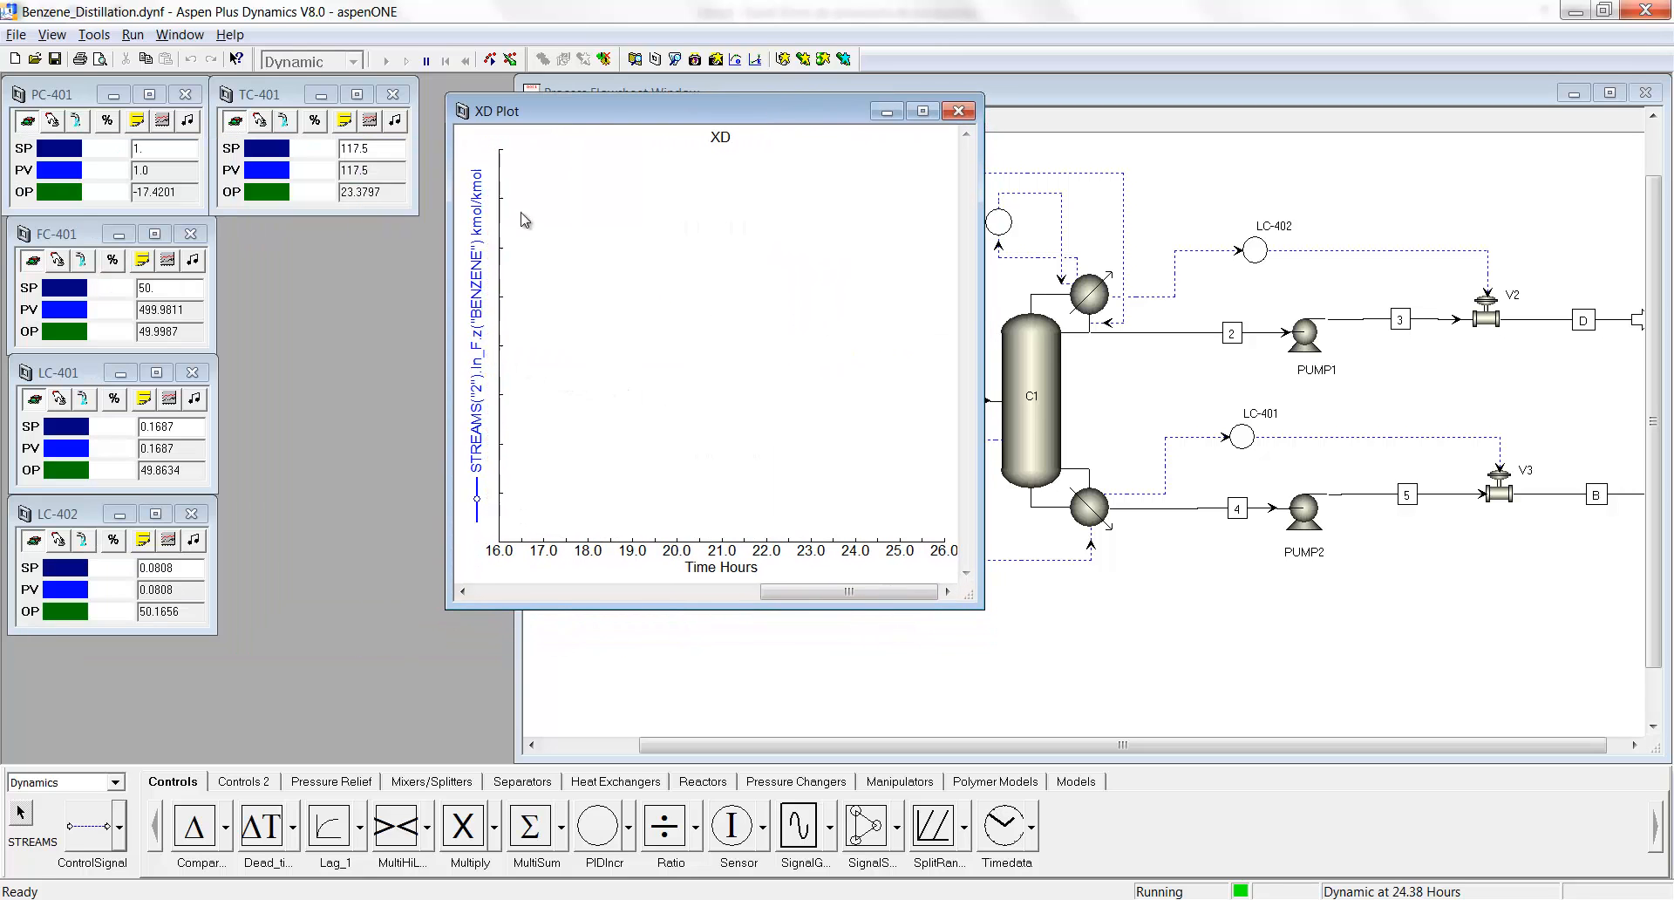
drag(547, 122, 303, 166)
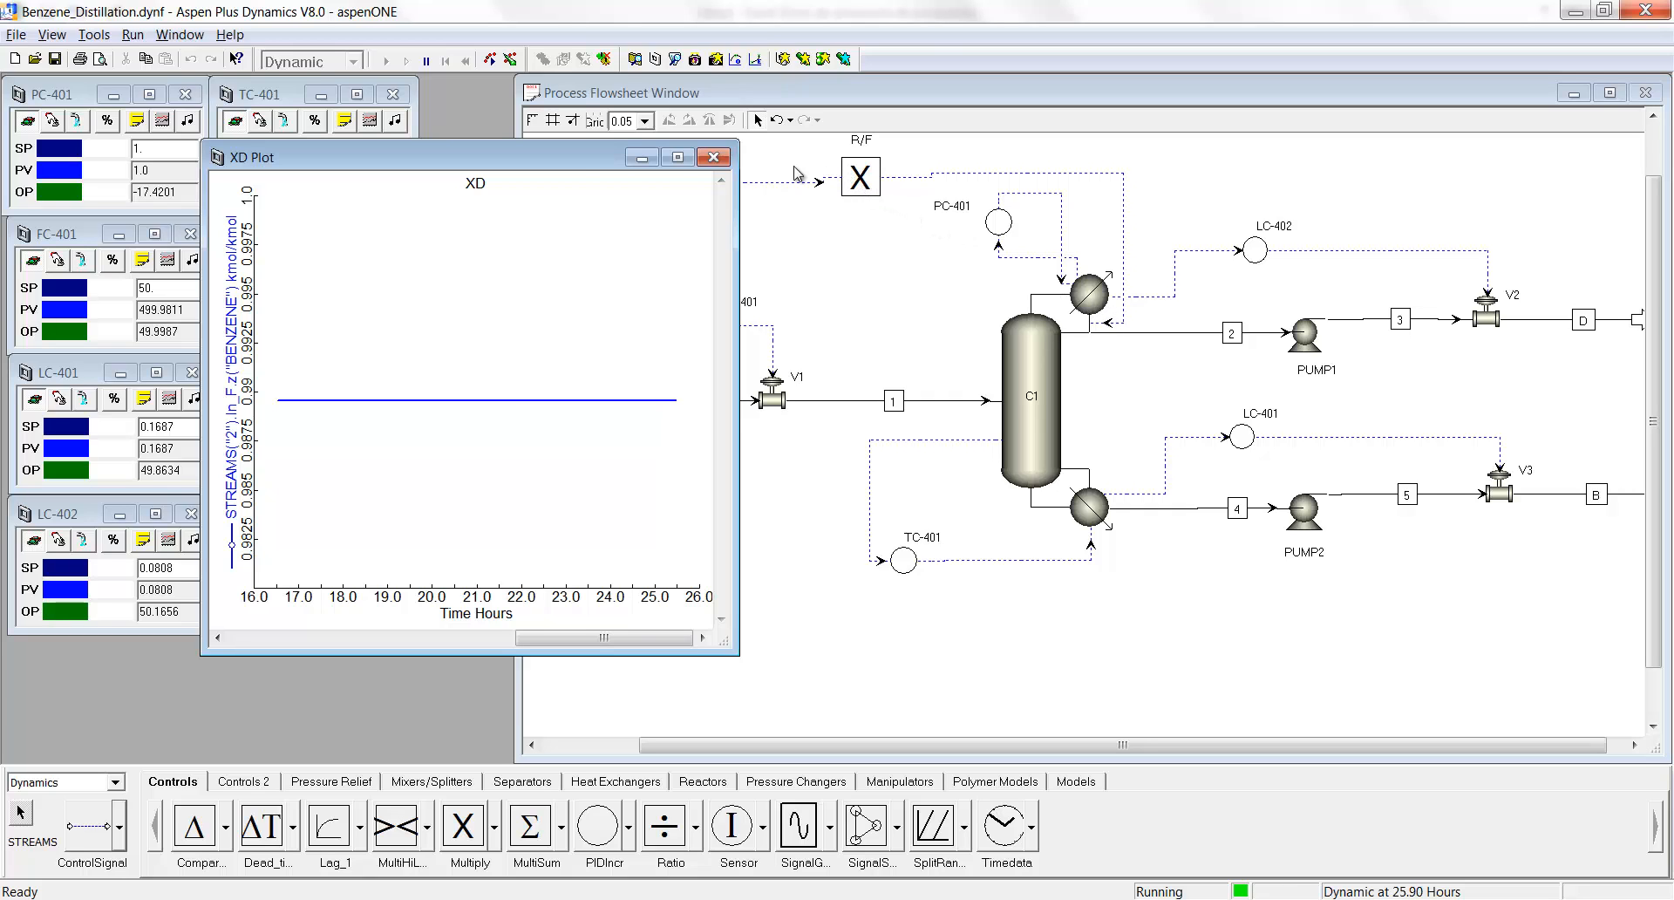
drag(546, 166, 443, 245)
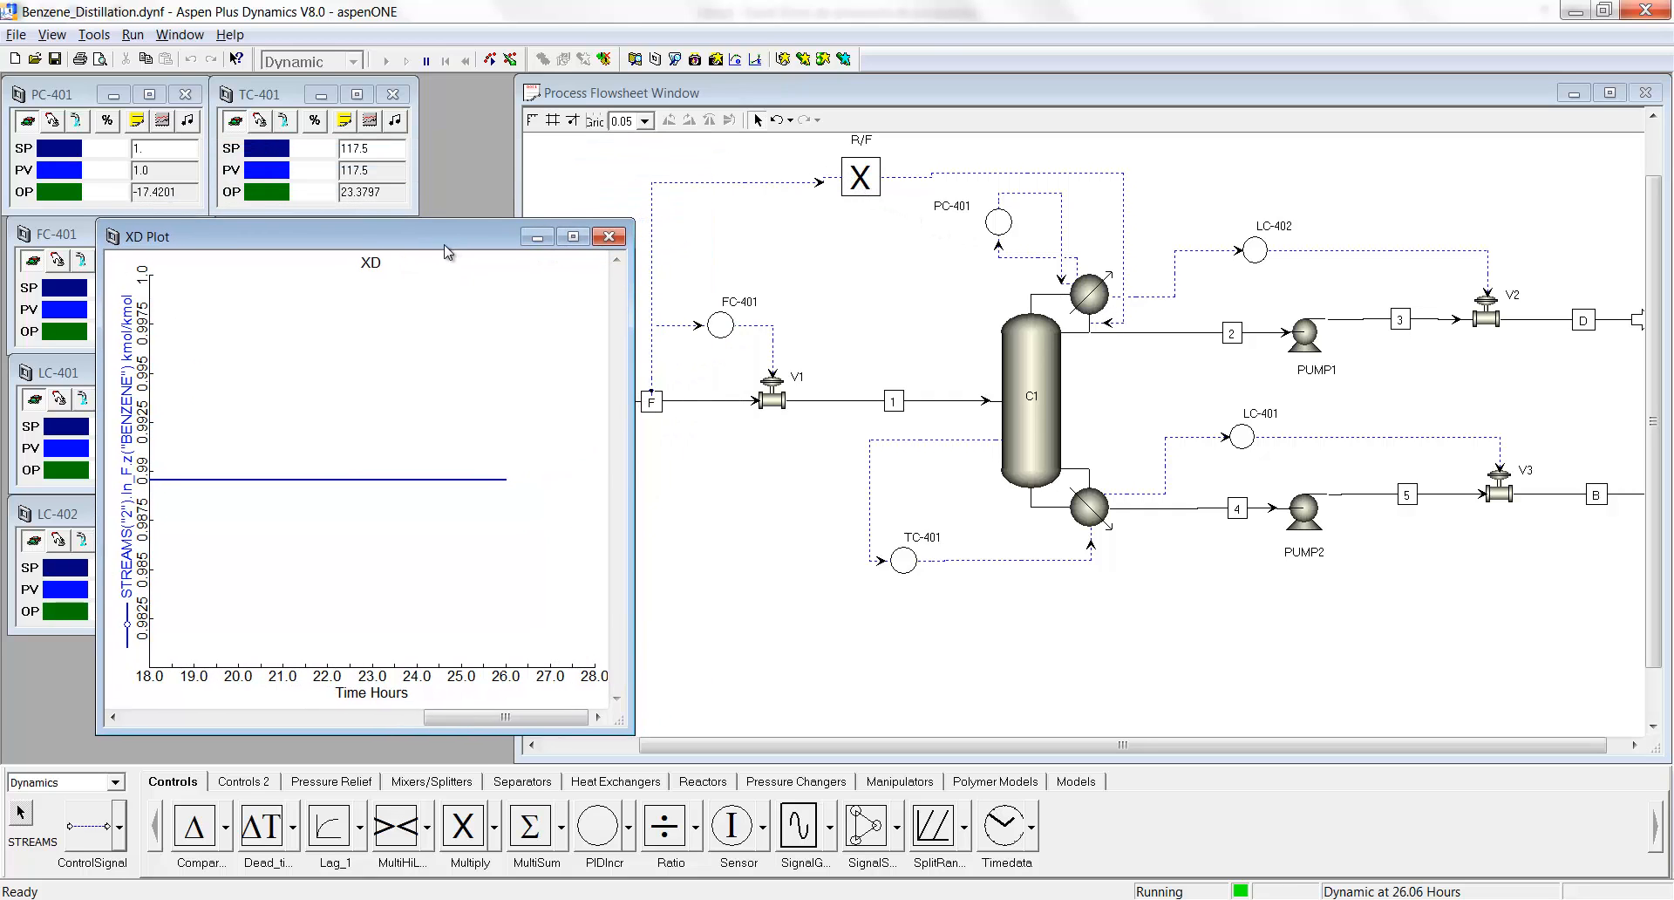
Open the R/F block's results table beside the flowsheet and set Input signal 2 to 0.588.
double_click(853, 179)
drag(345, 250, 373, 131)
click(379, 208)
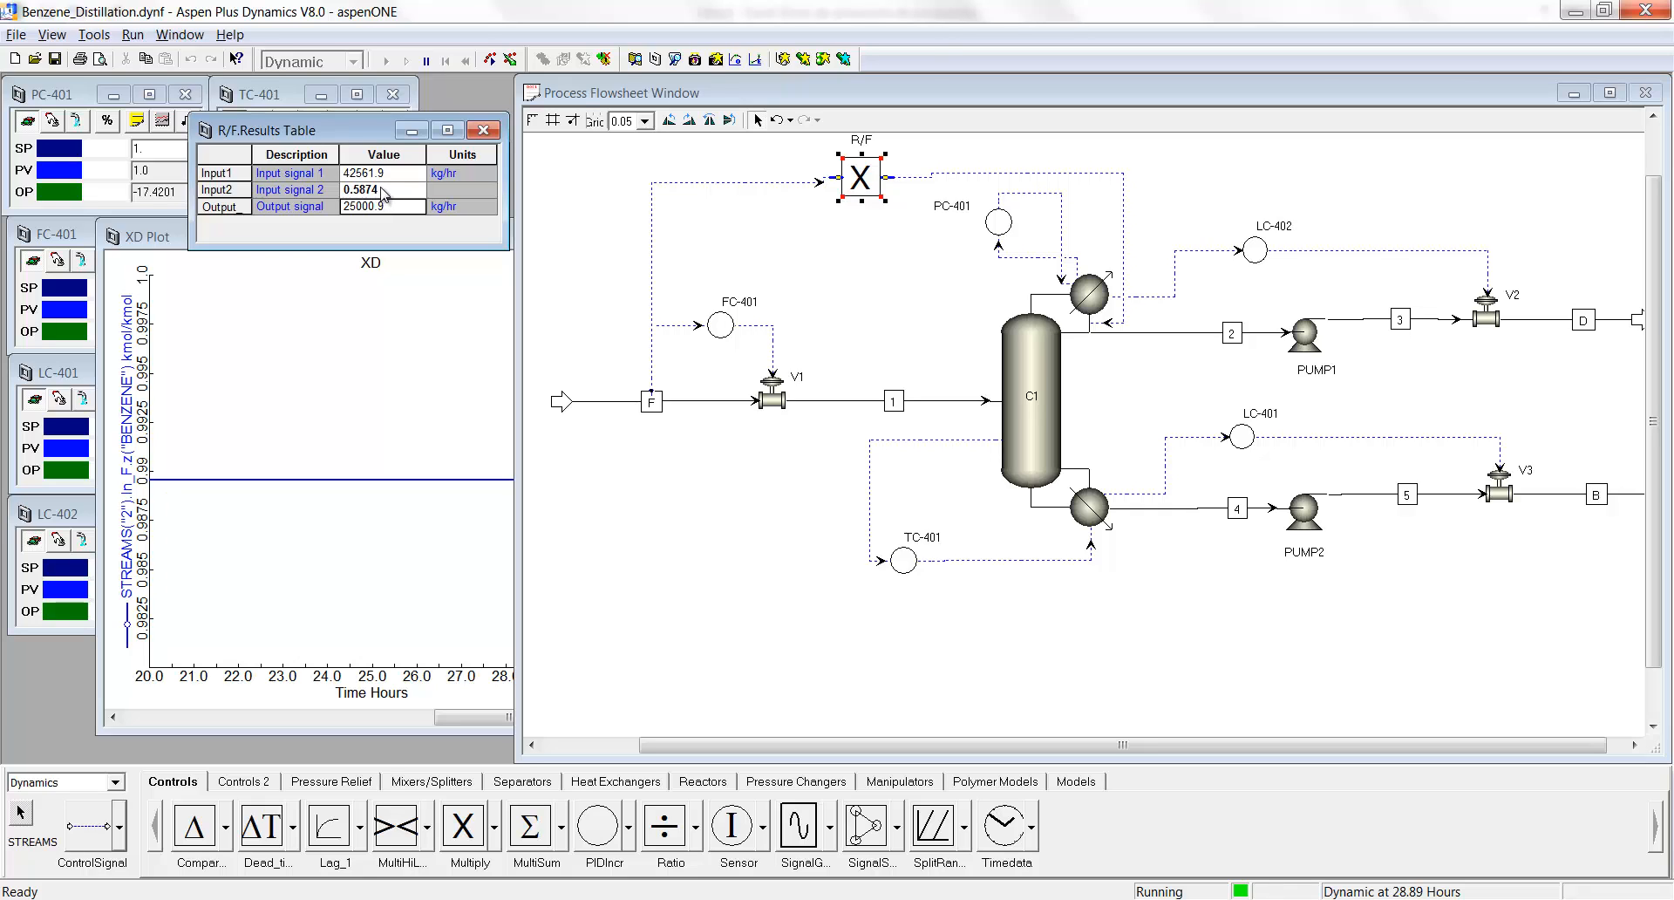
click(385, 191)
drag(371, 190, 384, 189)
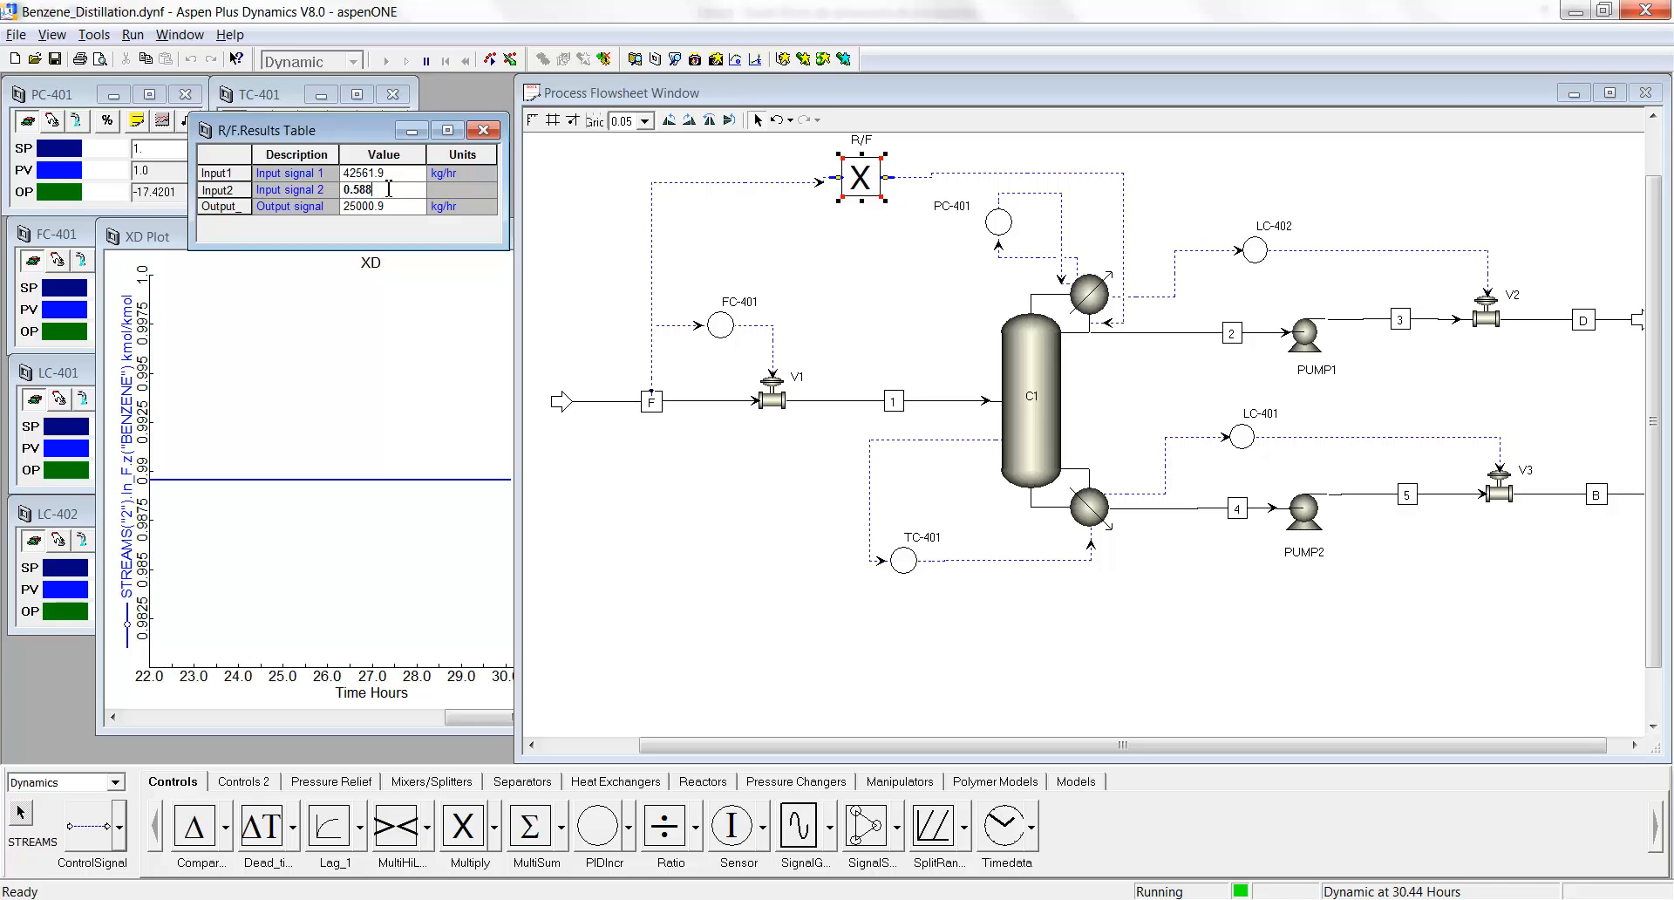
key(Return)
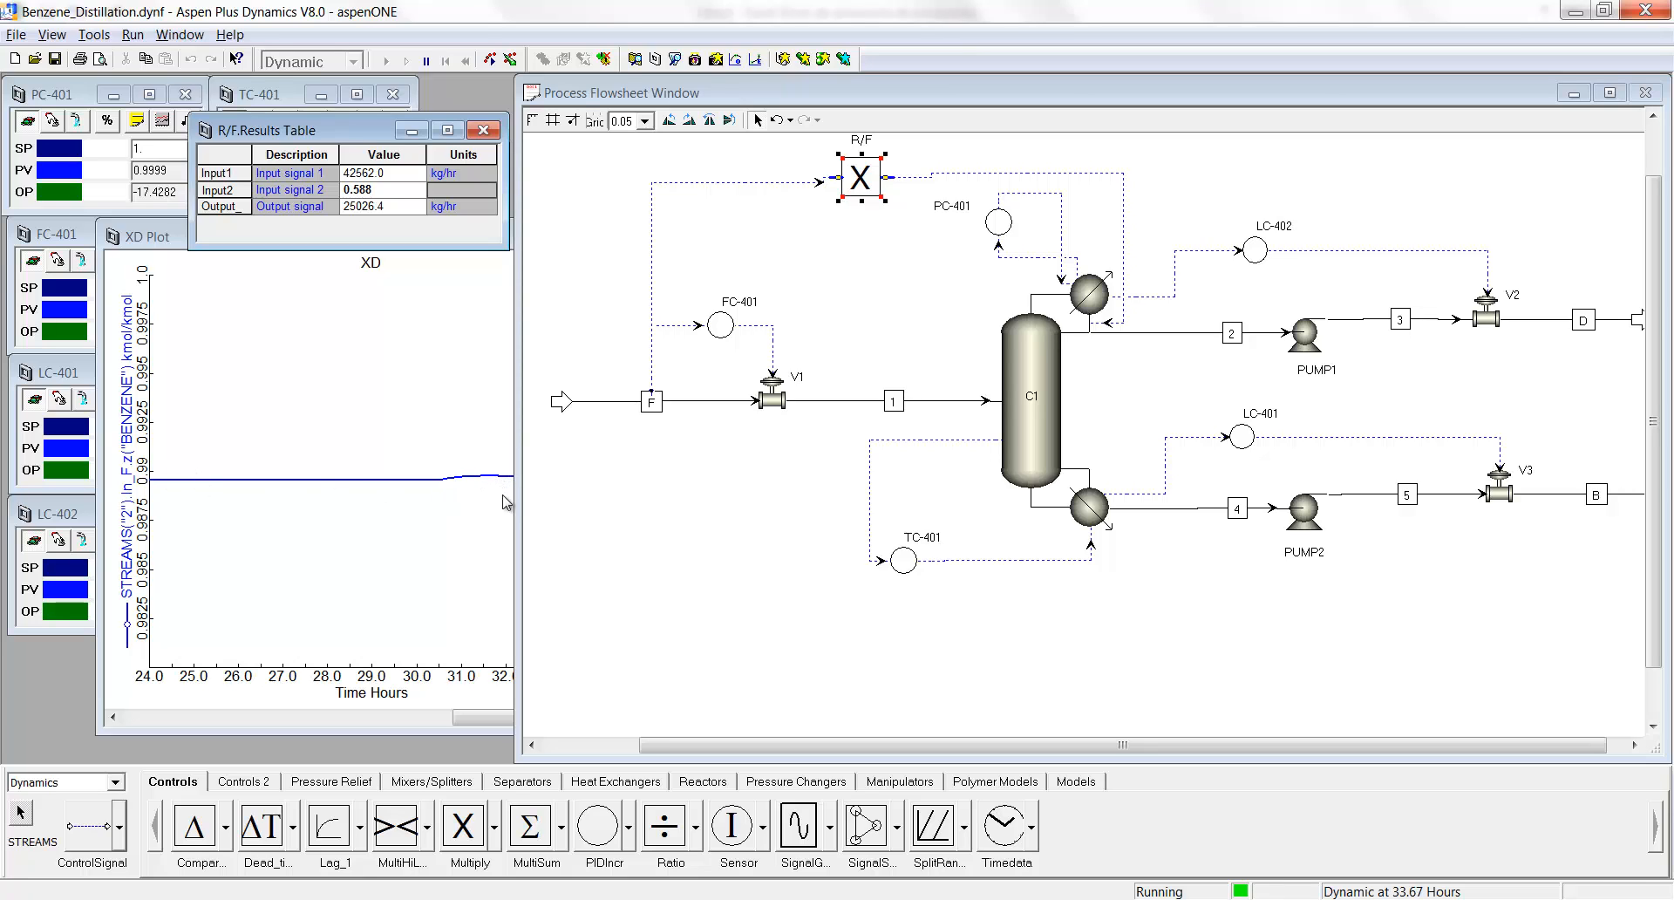
Check the XD plot's response and the benzene mole fraction in stream 2's results table, closing the table after viewing.
click(446, 324)
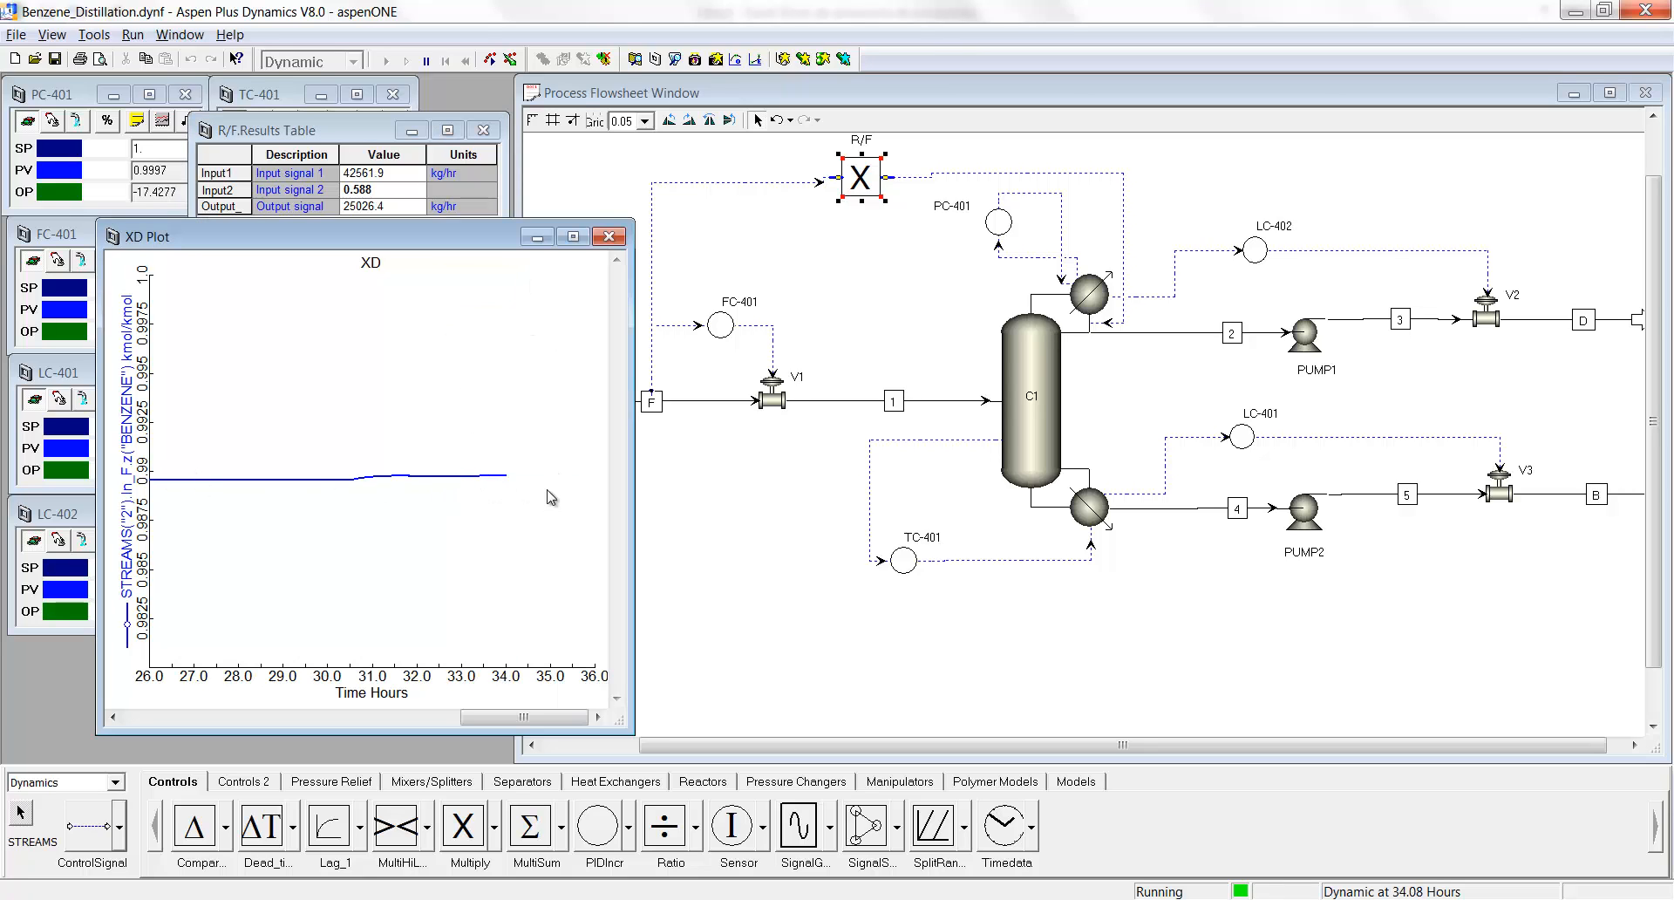
double_click(1218, 334)
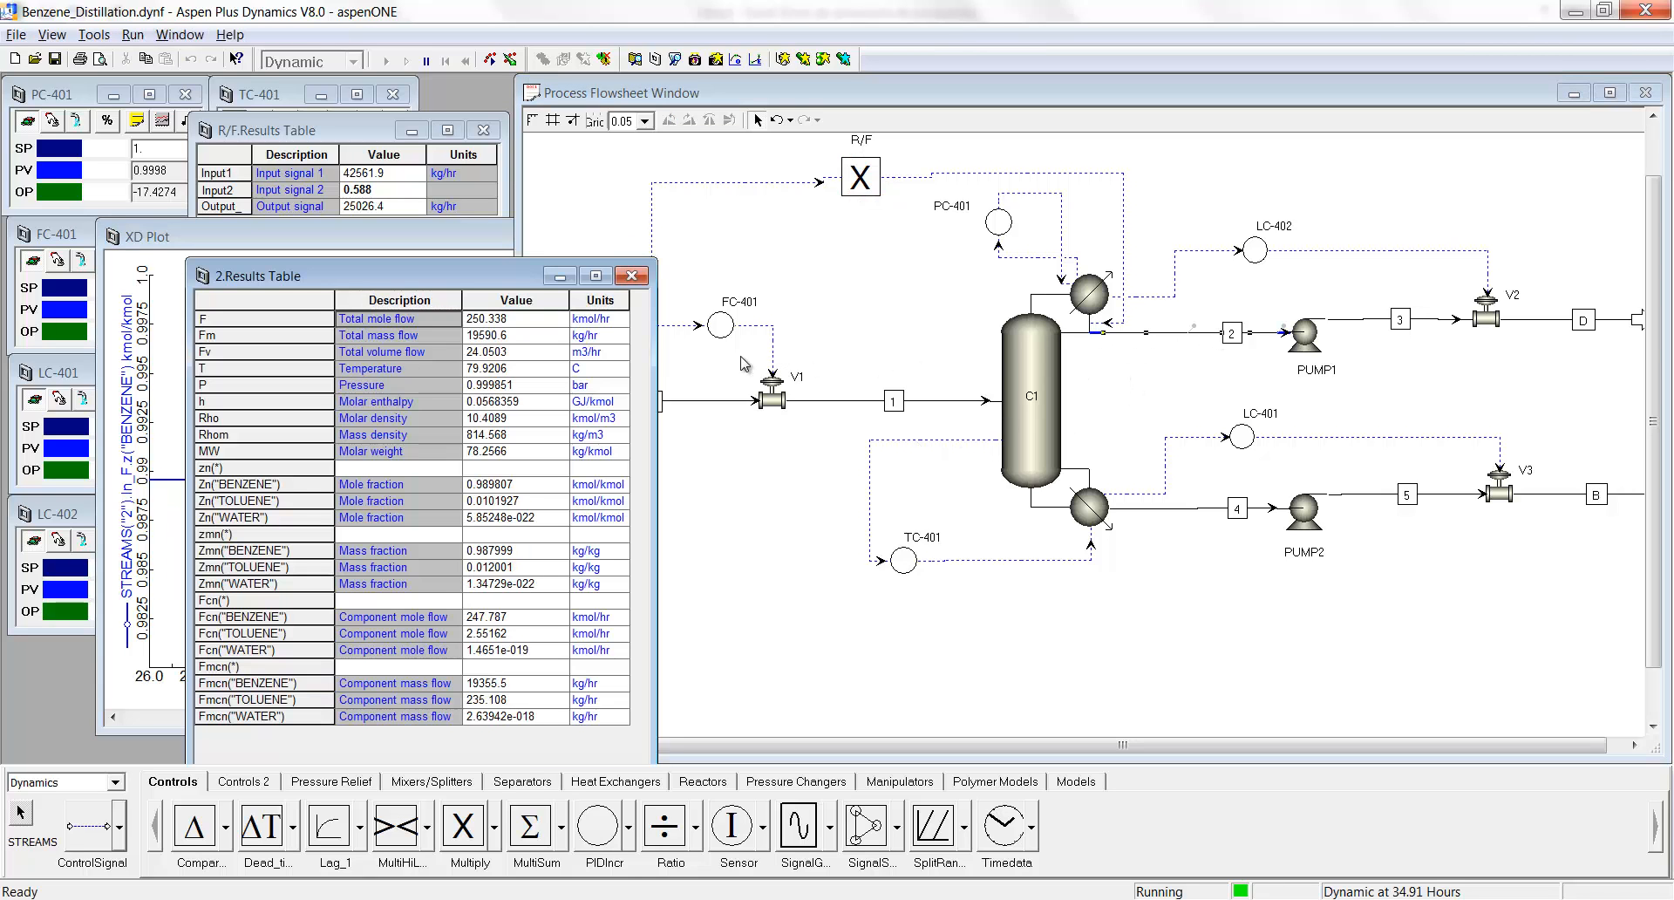
drag(515, 275, 816, 144)
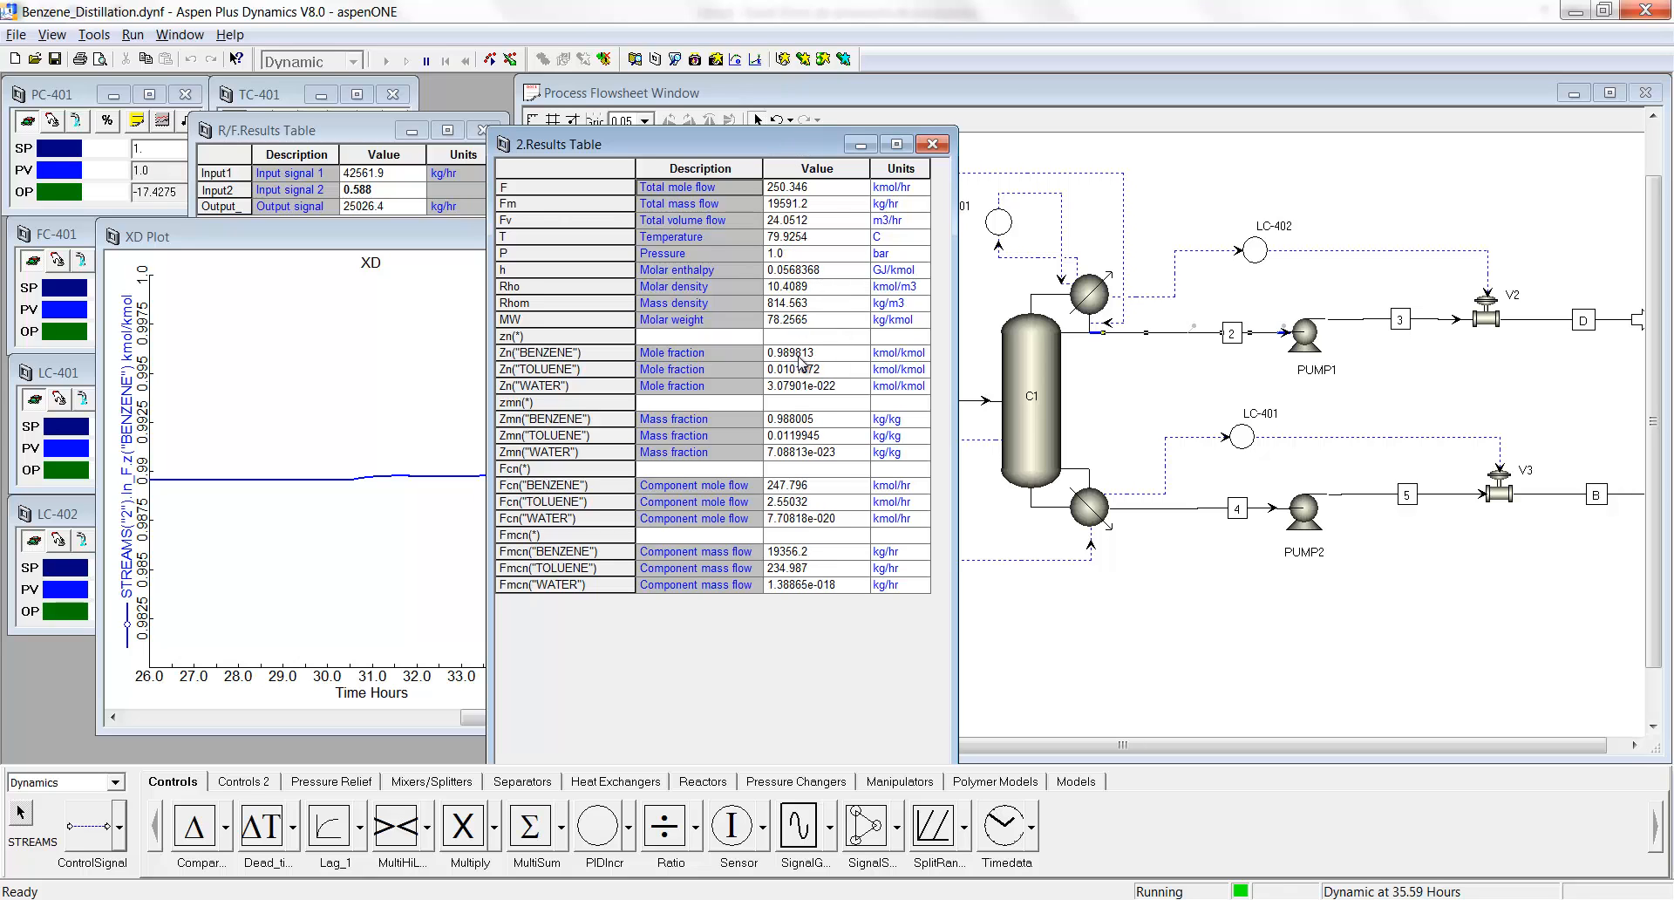
click(933, 143)
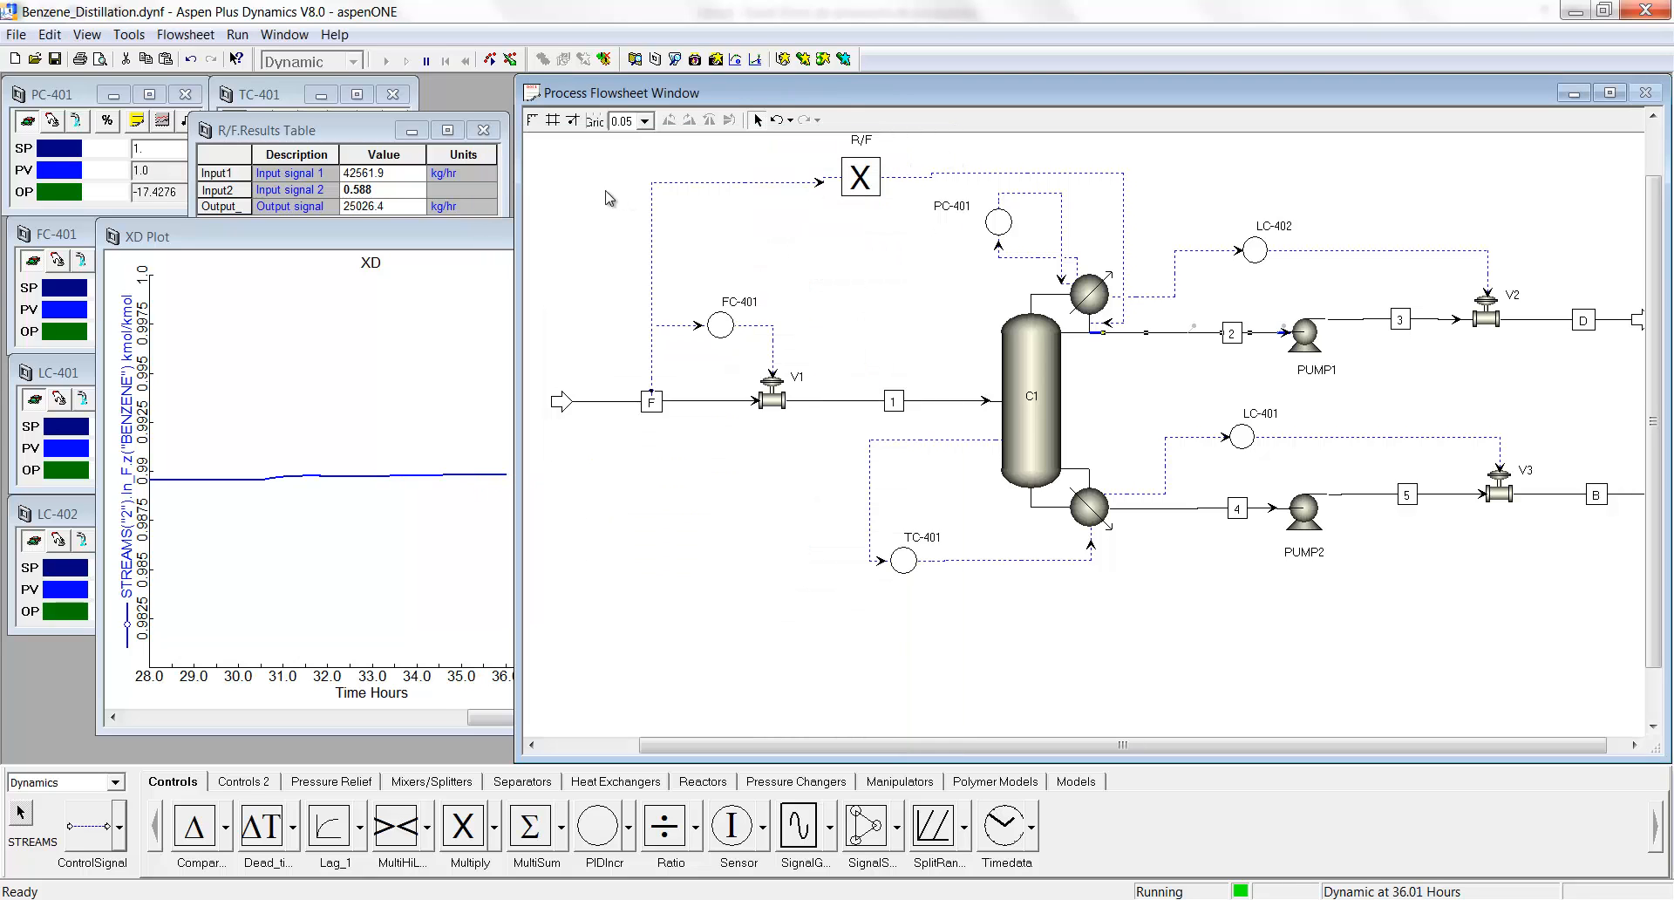
Set the R/F block's Input signal 2 to 0.59.
click(388, 198)
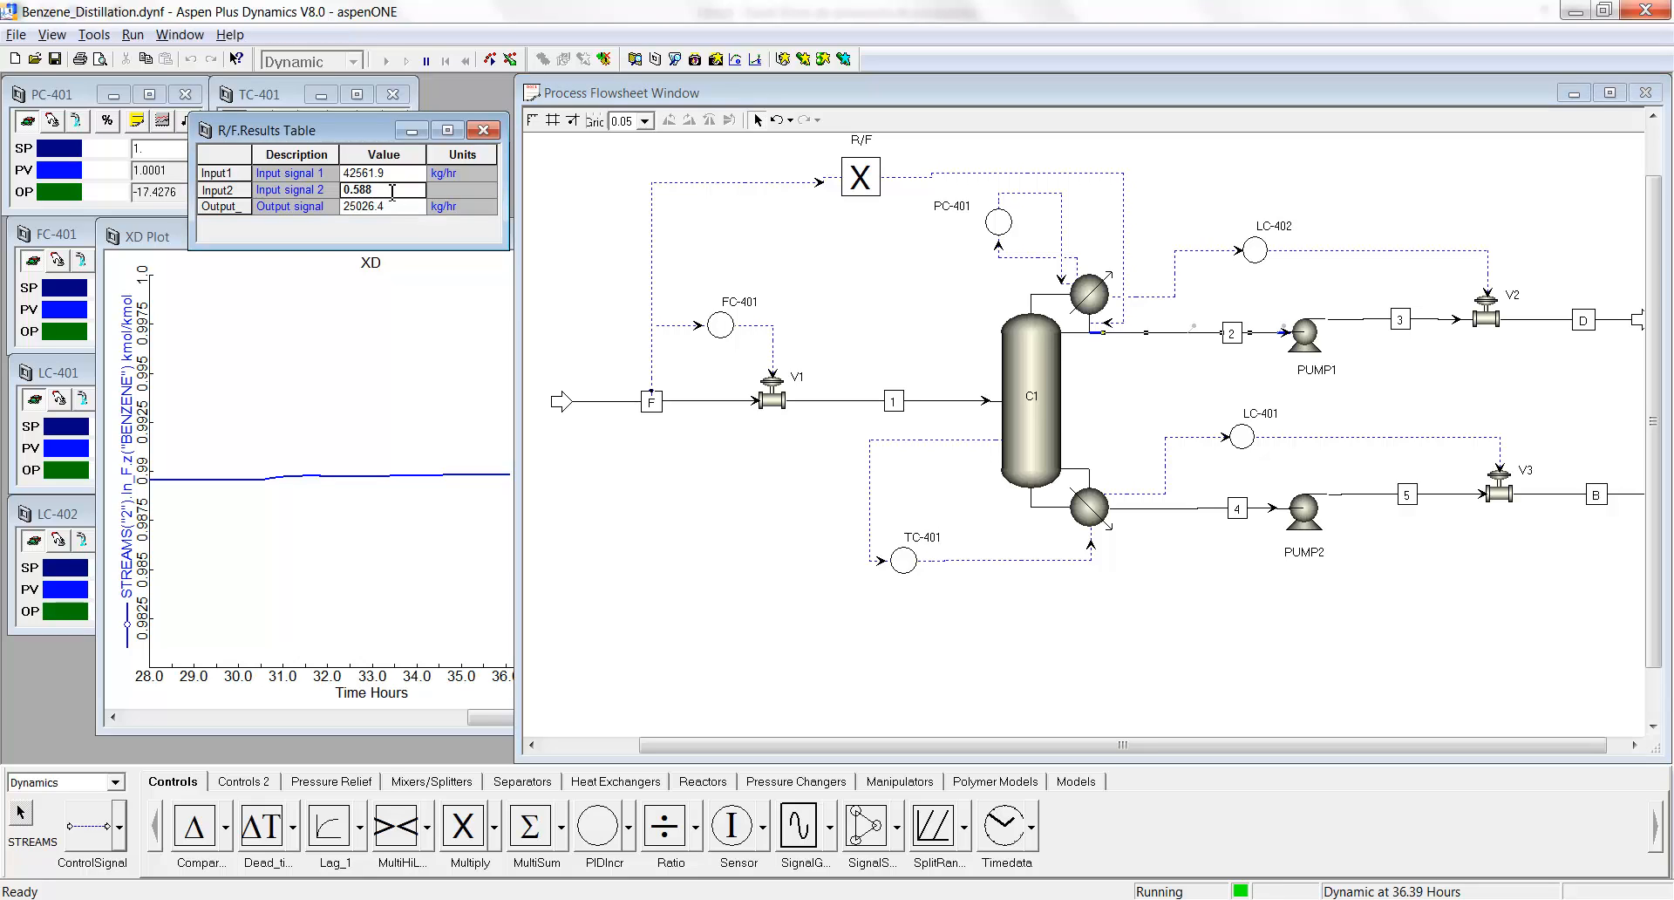
click(393, 192)
key(Return)
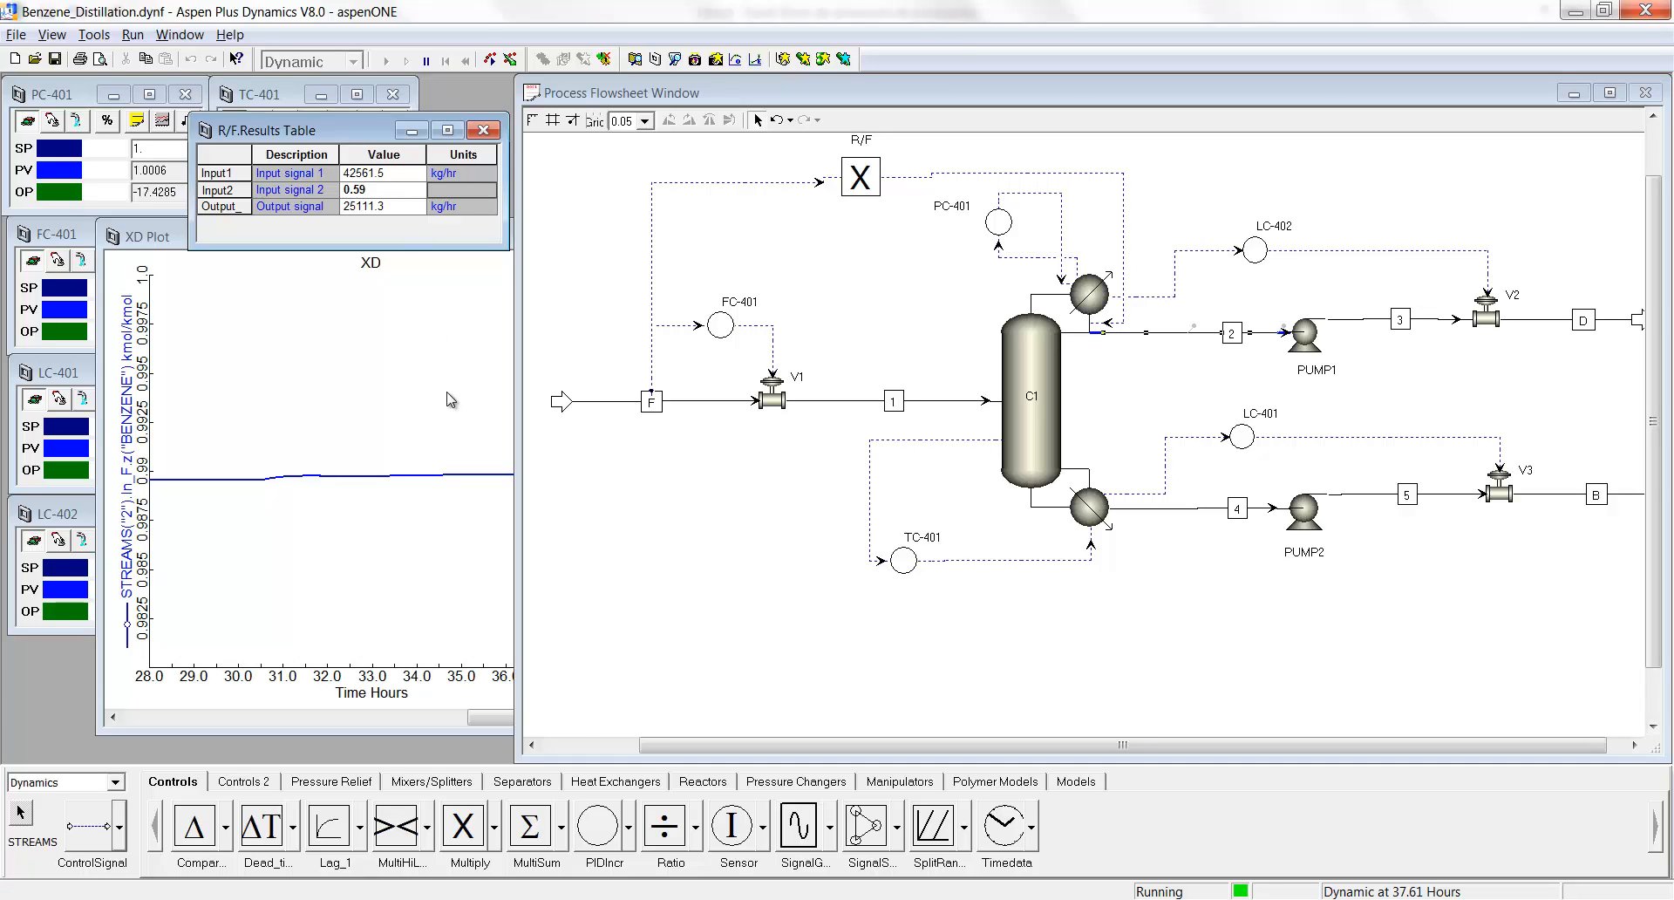
Bring the XD plot forward and recheck stream 2's benzene mole fraction in its results table, closing the table after viewing.
click(450, 399)
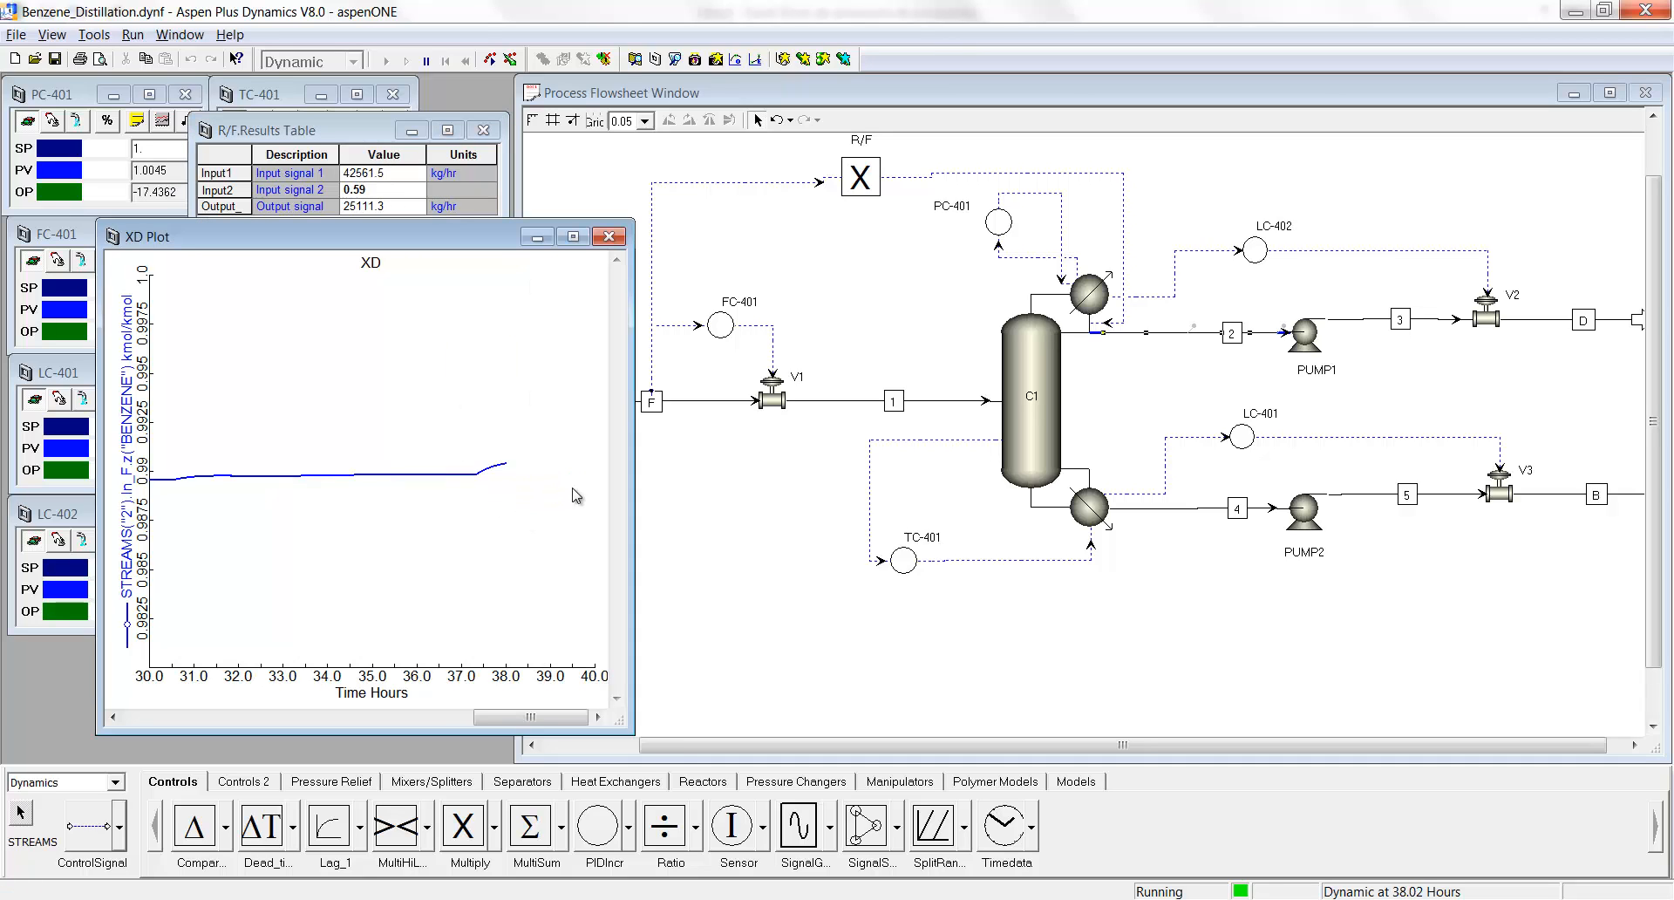
click(1210, 340)
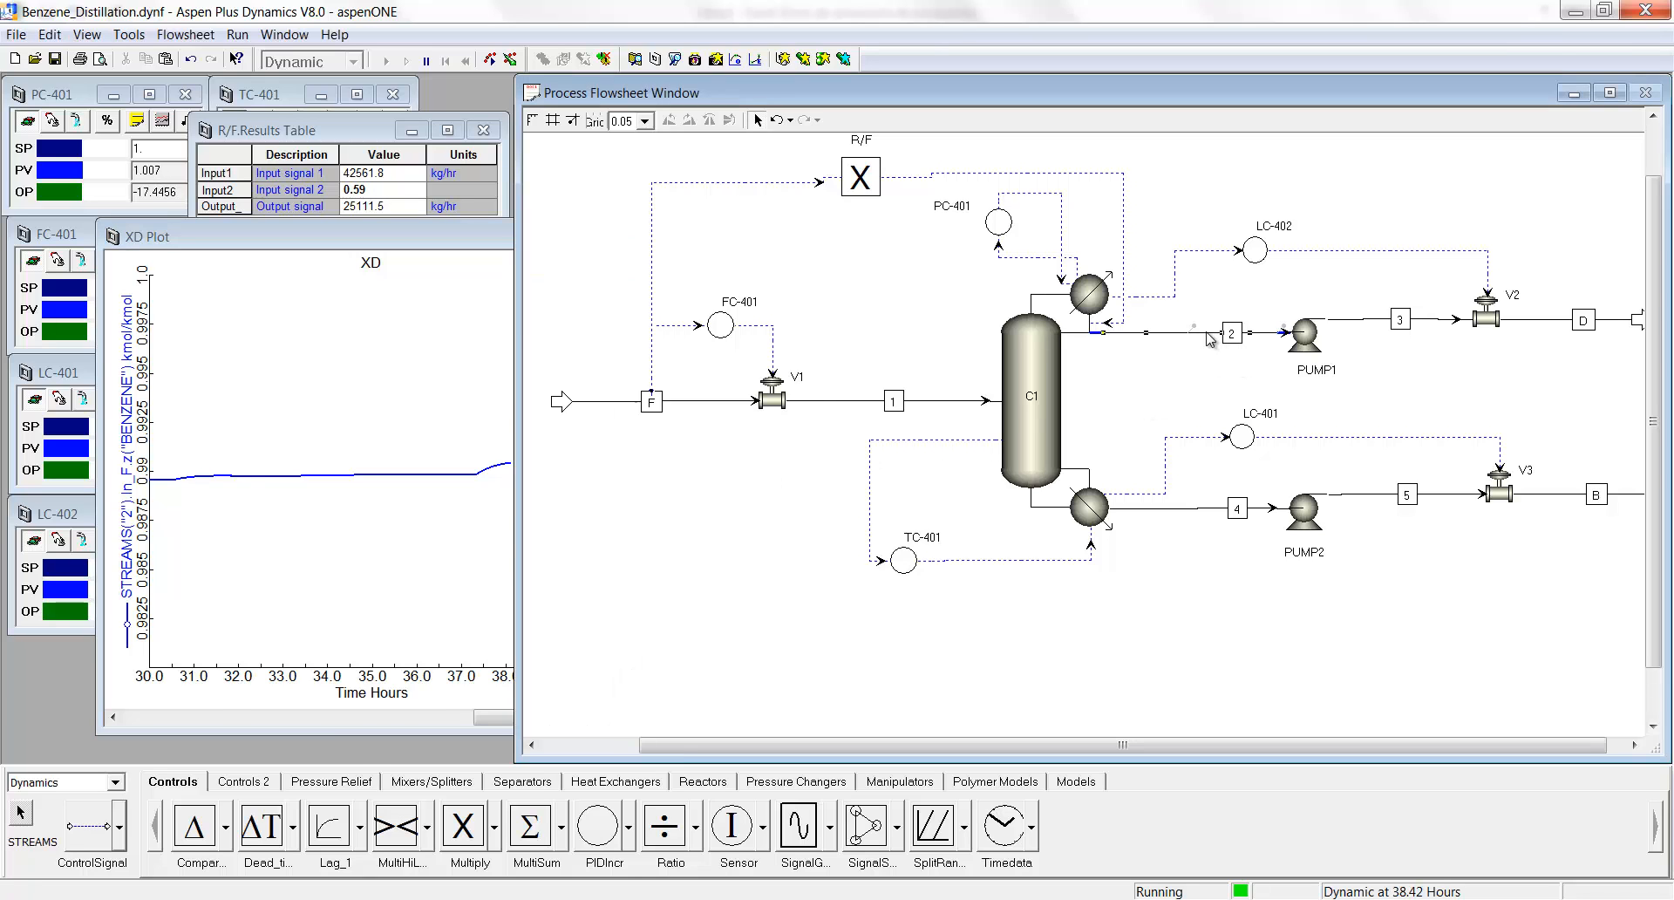
double_click(1210, 340)
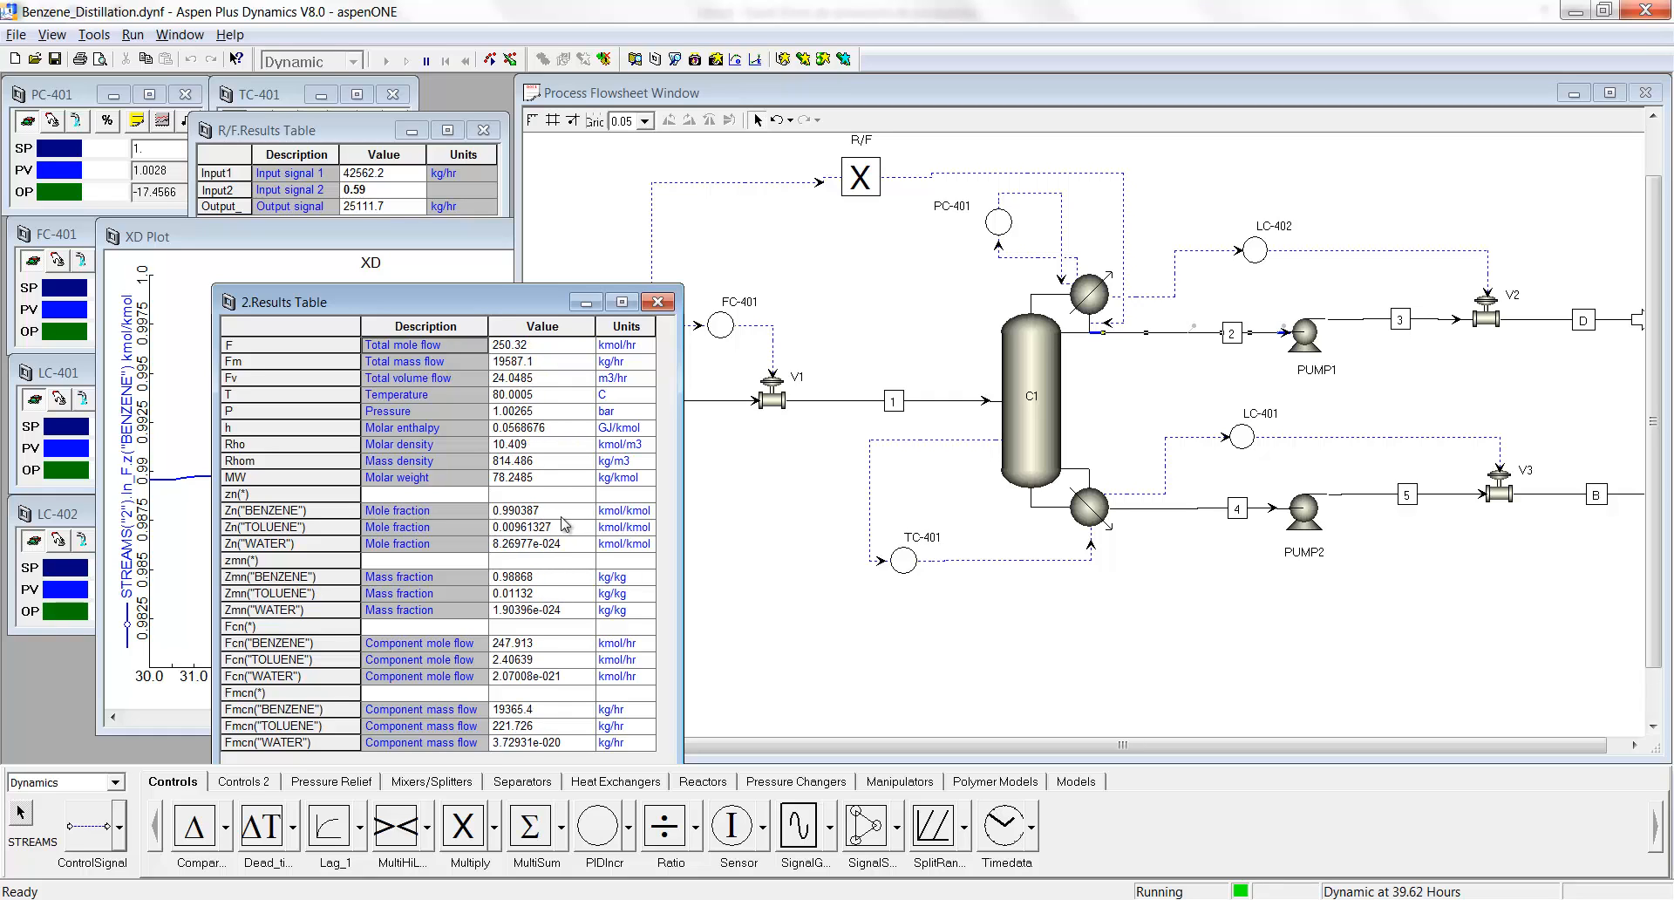
click(657, 302)
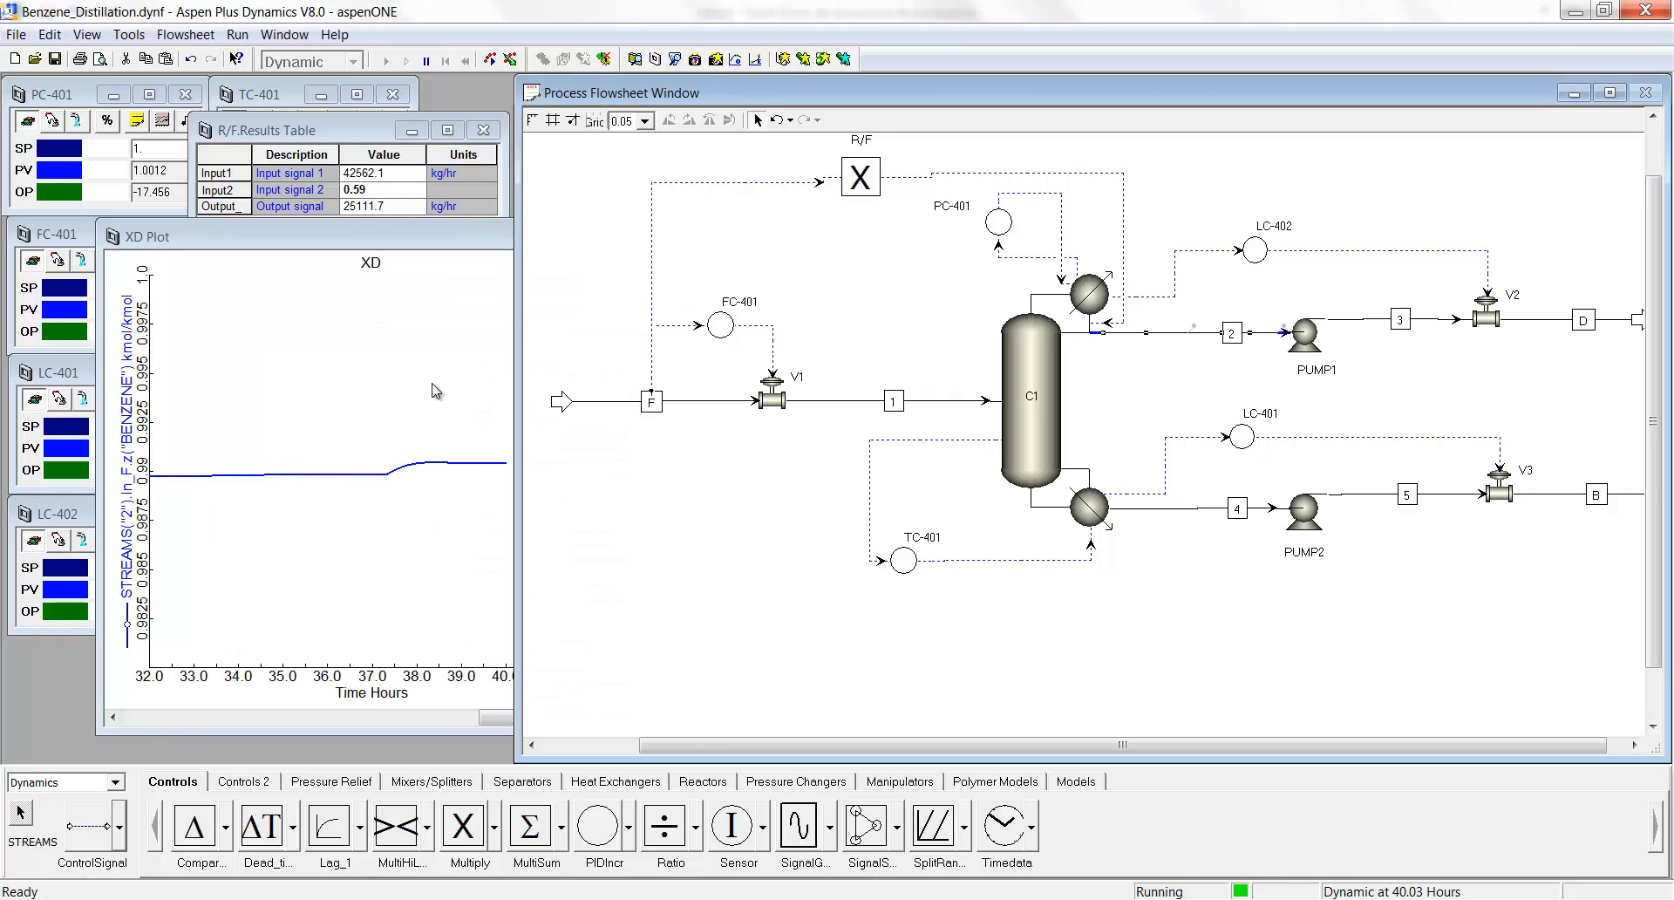
Close the R/F results table and examine the PC-401 and TC-401 results plots, keeping the XD plot beside the controller faceplates.
drag(331, 237, 744, 187)
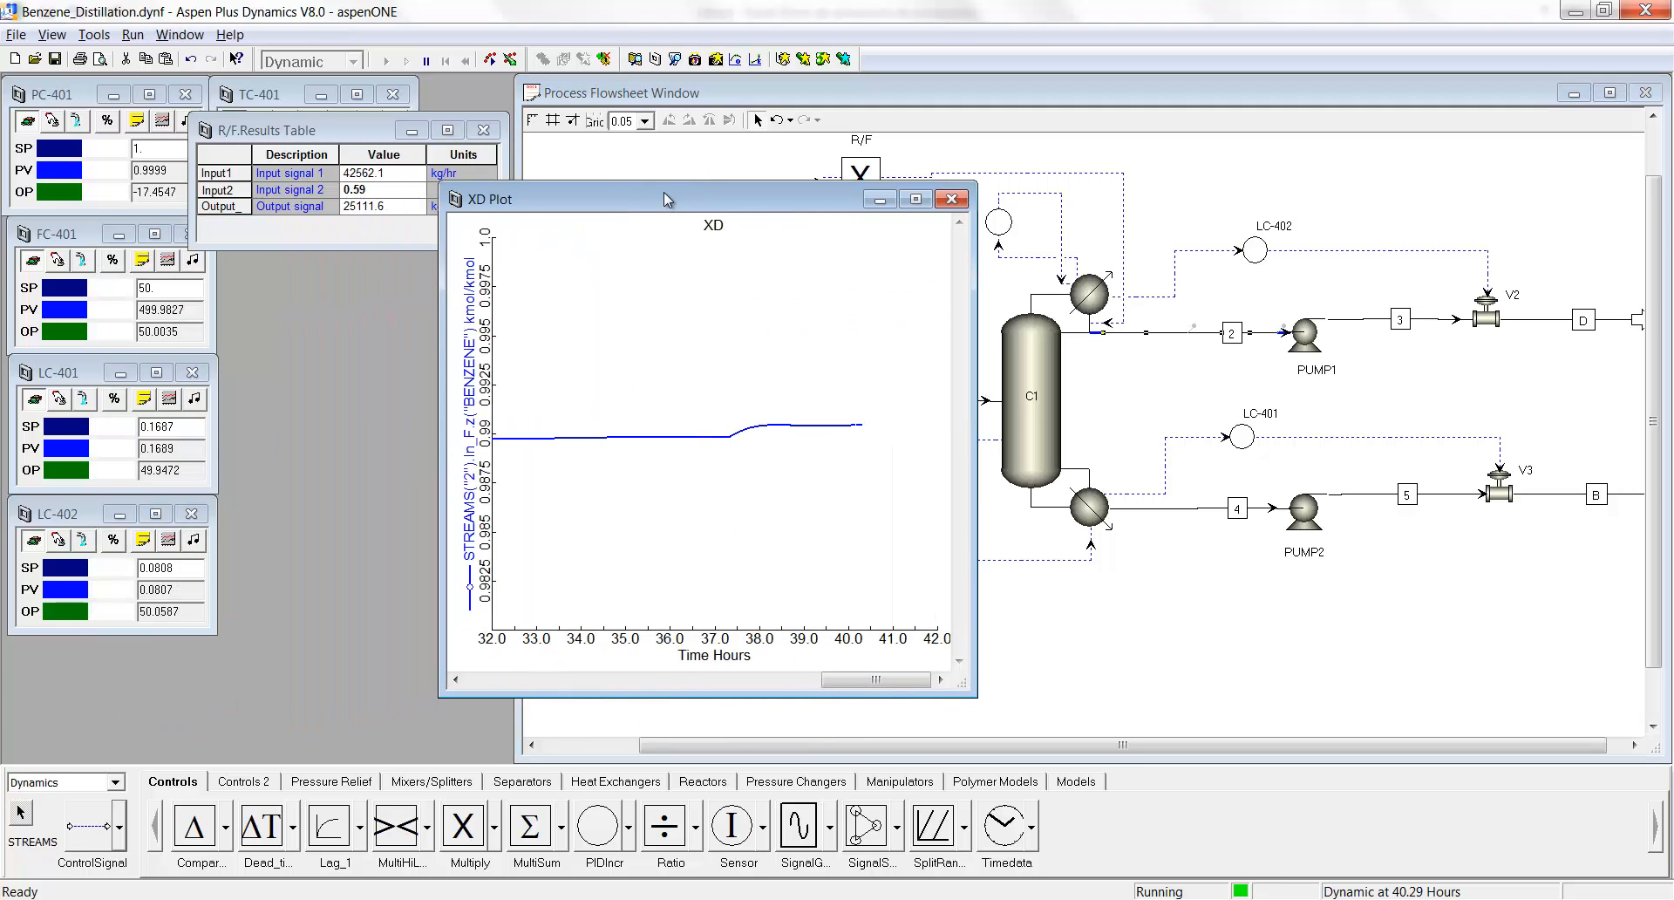
click(484, 132)
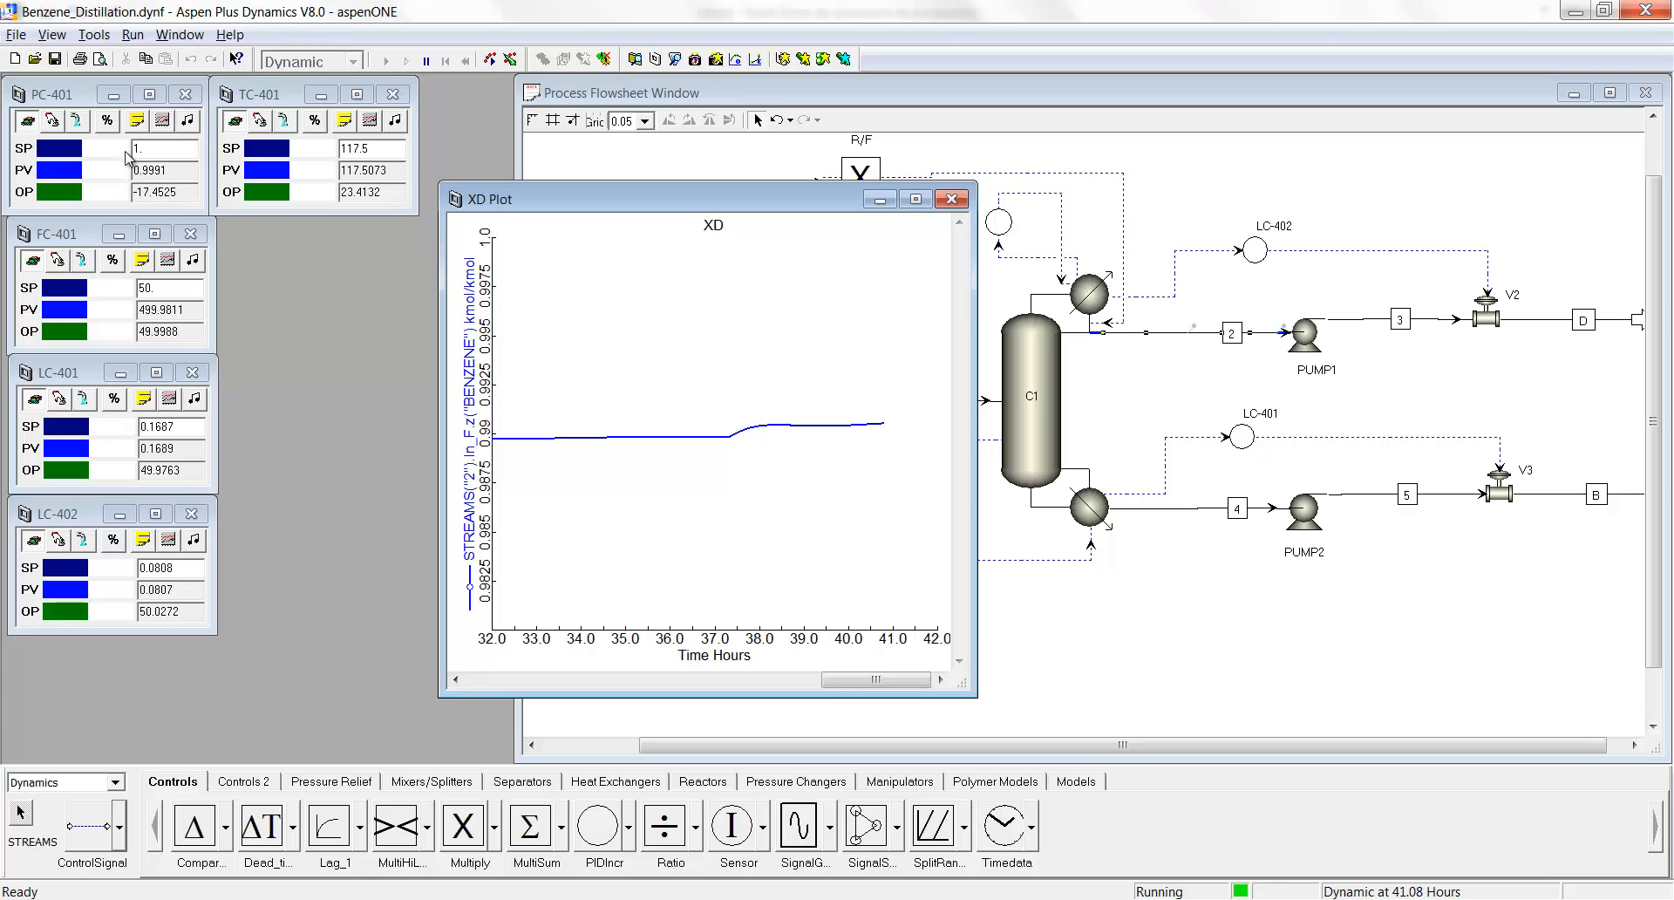
click(160, 124)
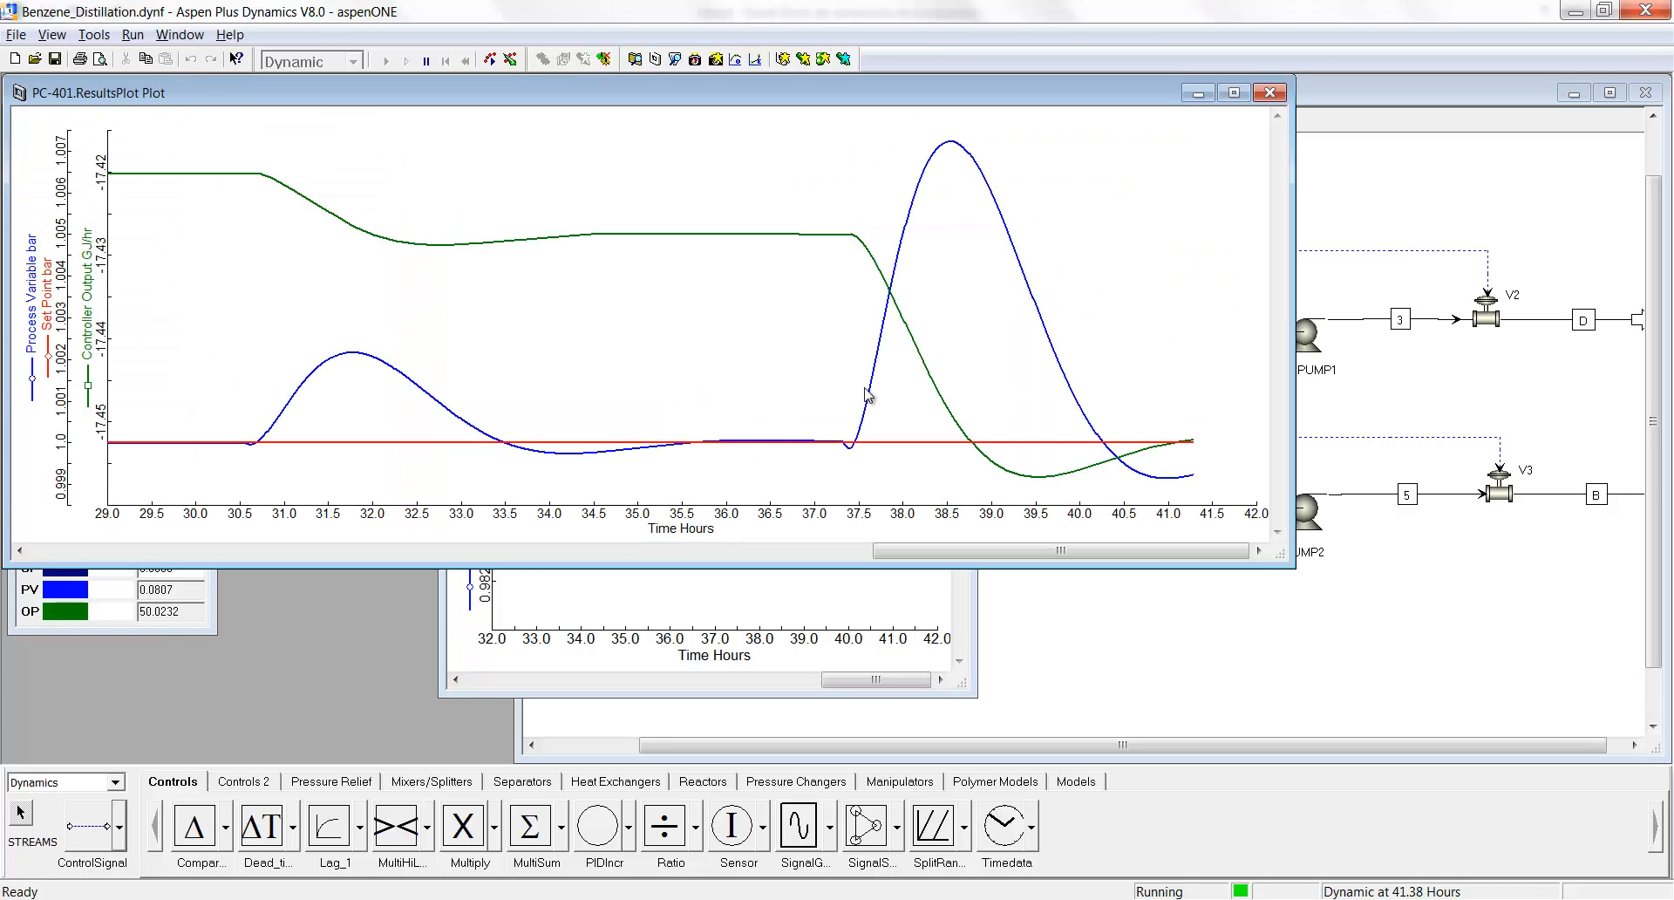
click(1270, 93)
click(366, 122)
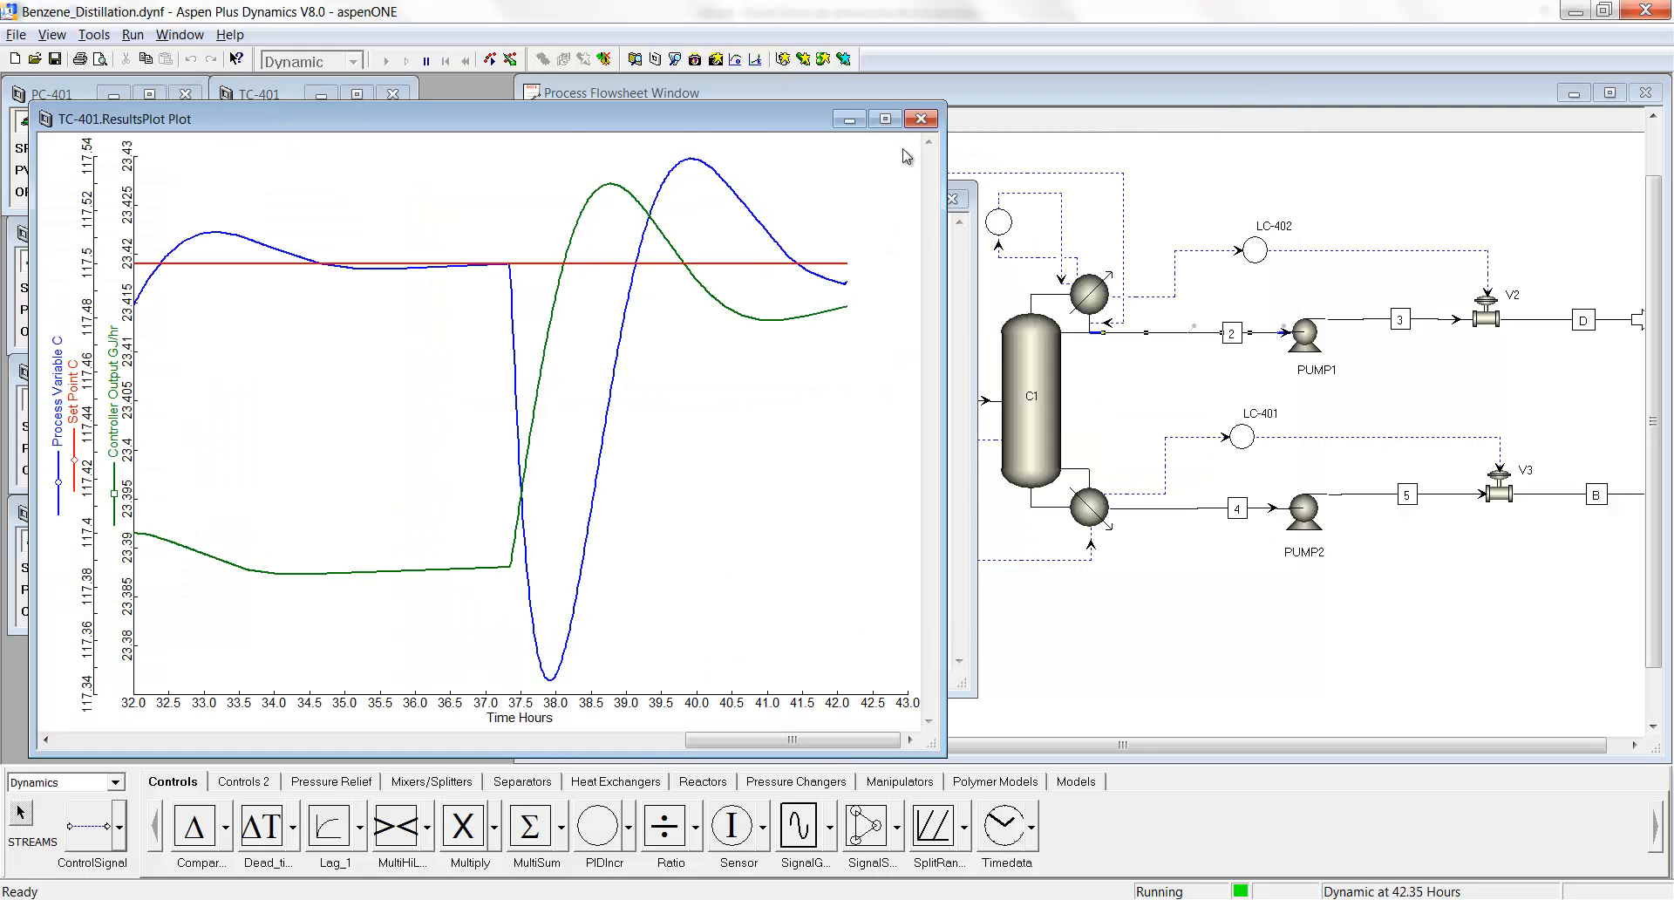
click(921, 118)
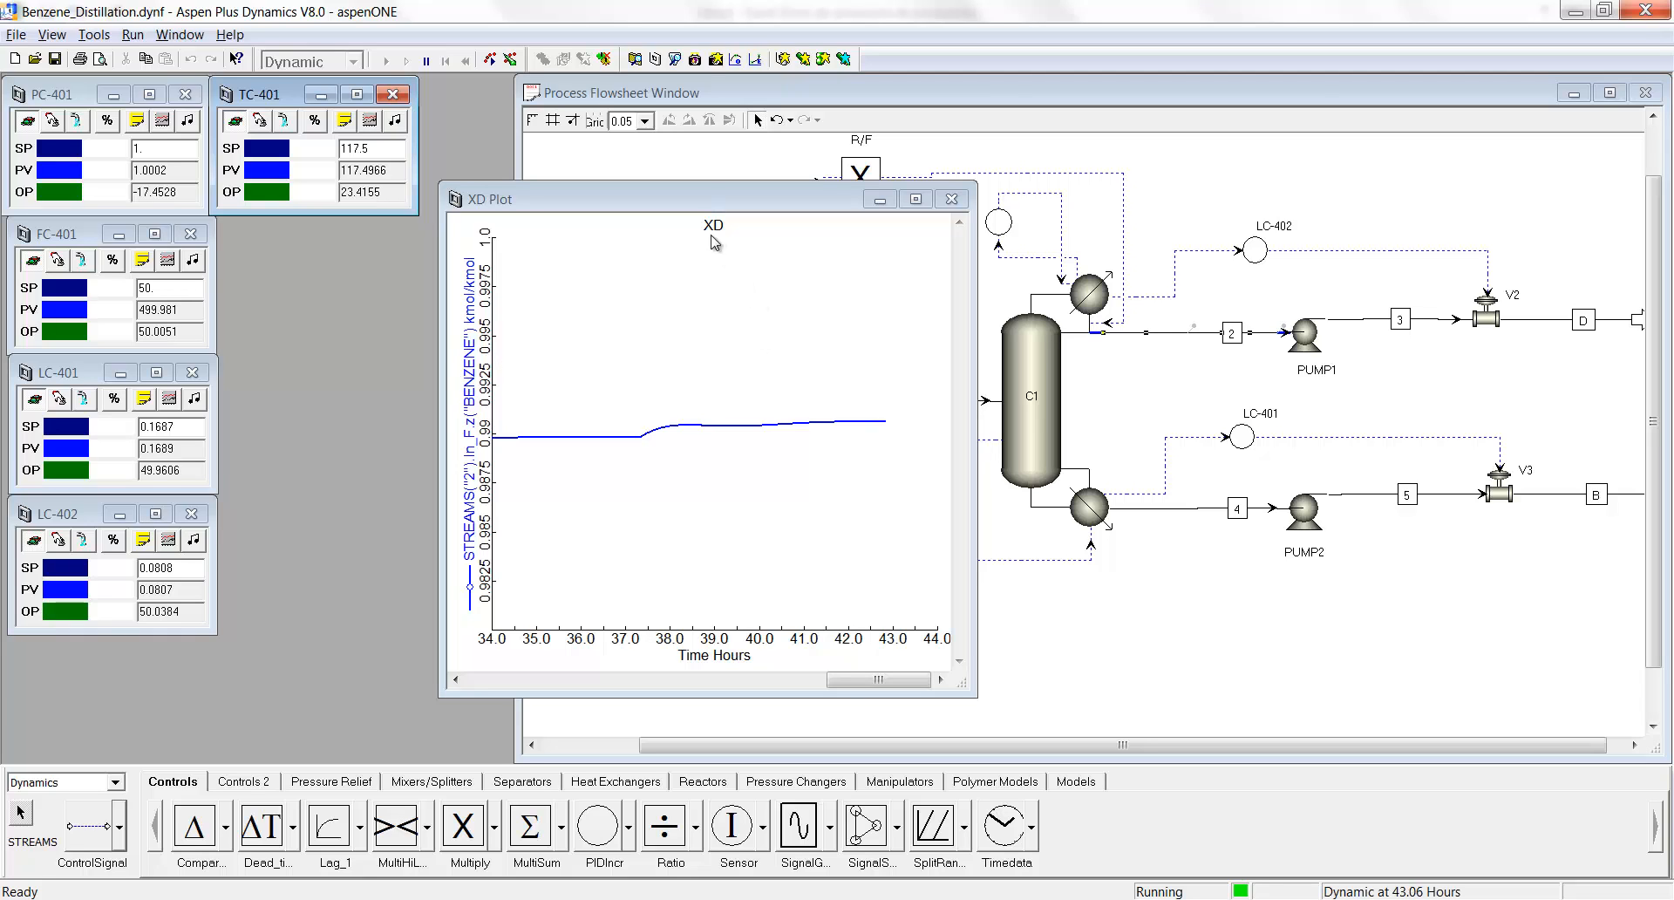
drag(694, 192, 512, 230)
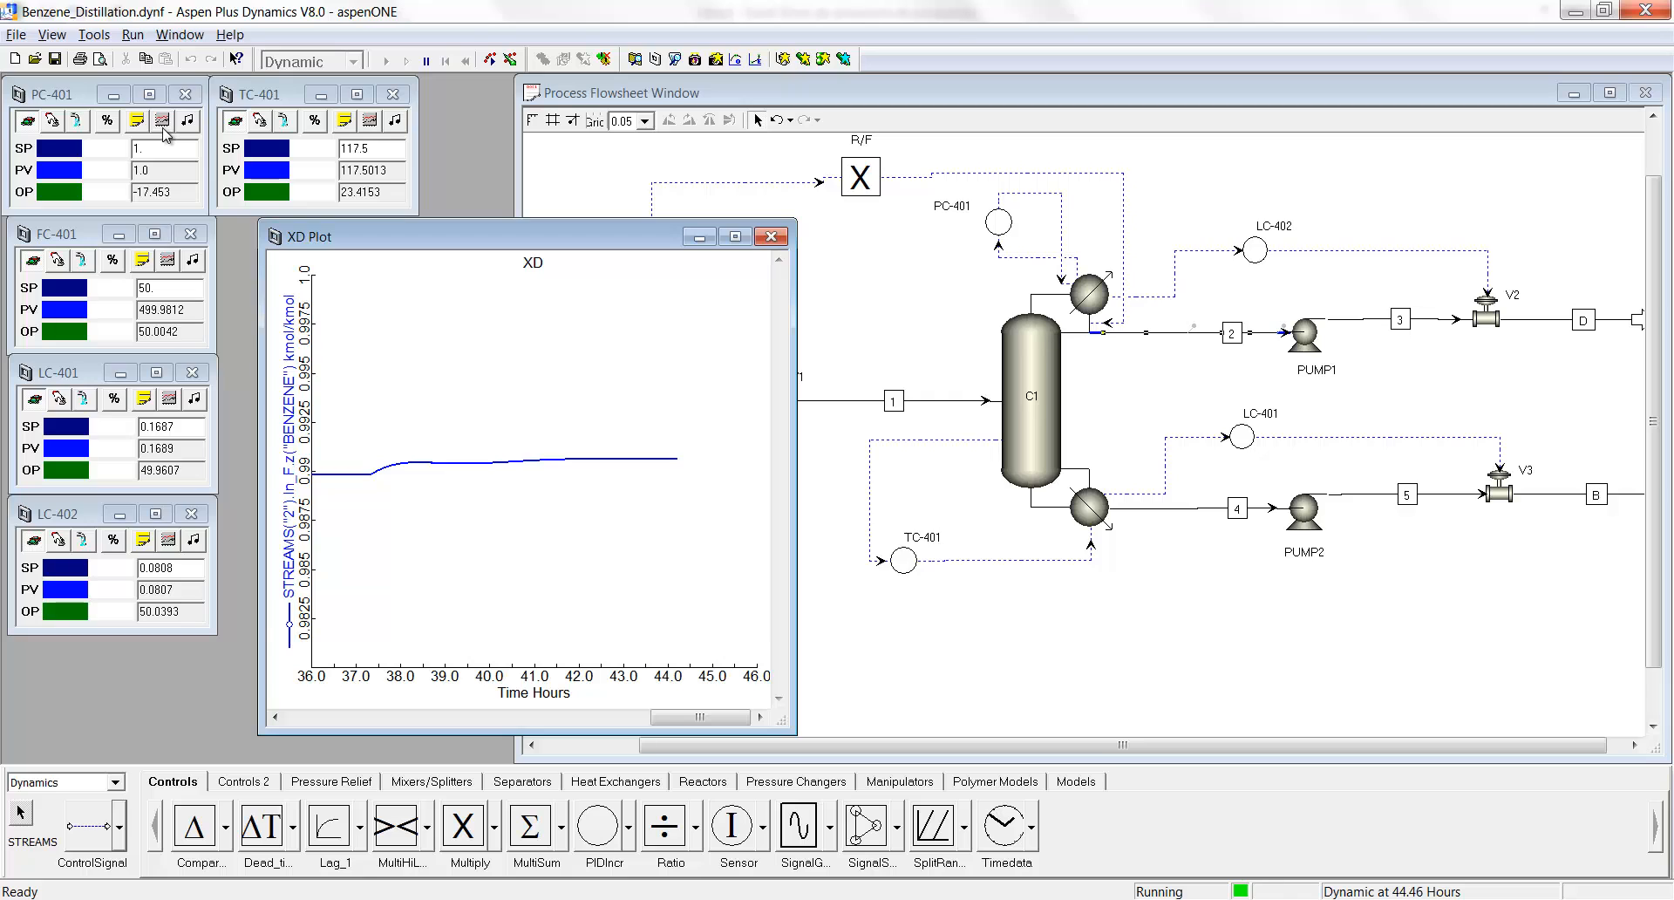
Recheck the PC-401 and TC-401 results plots, closing each one after viewing.
click(52, 120)
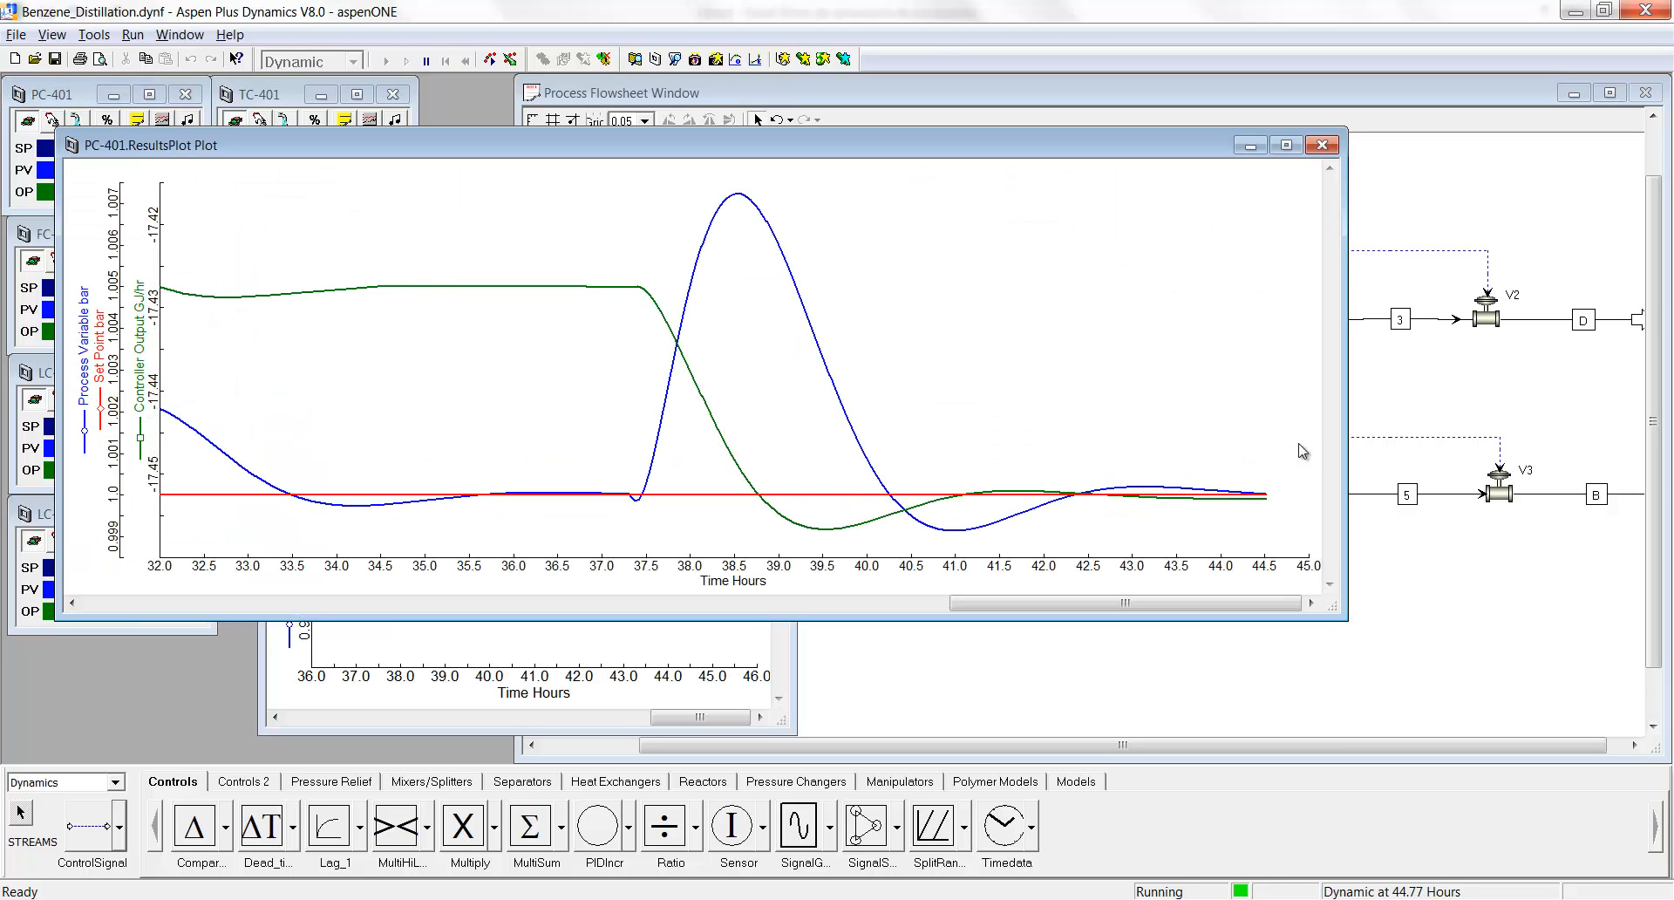
click(1322, 145)
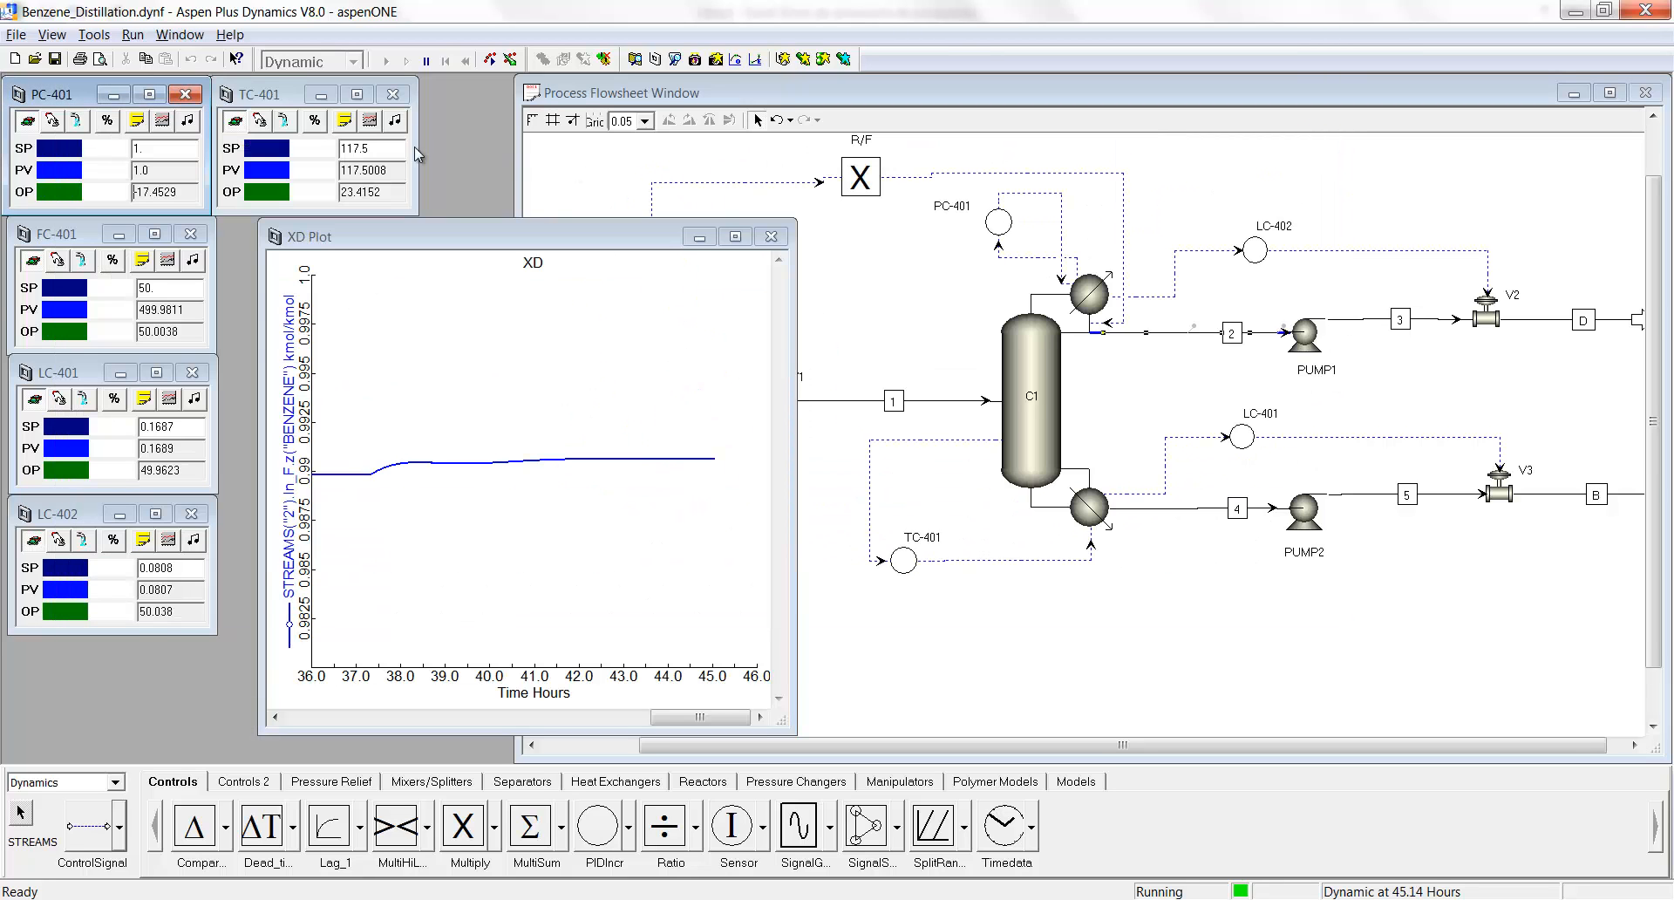
click(368, 123)
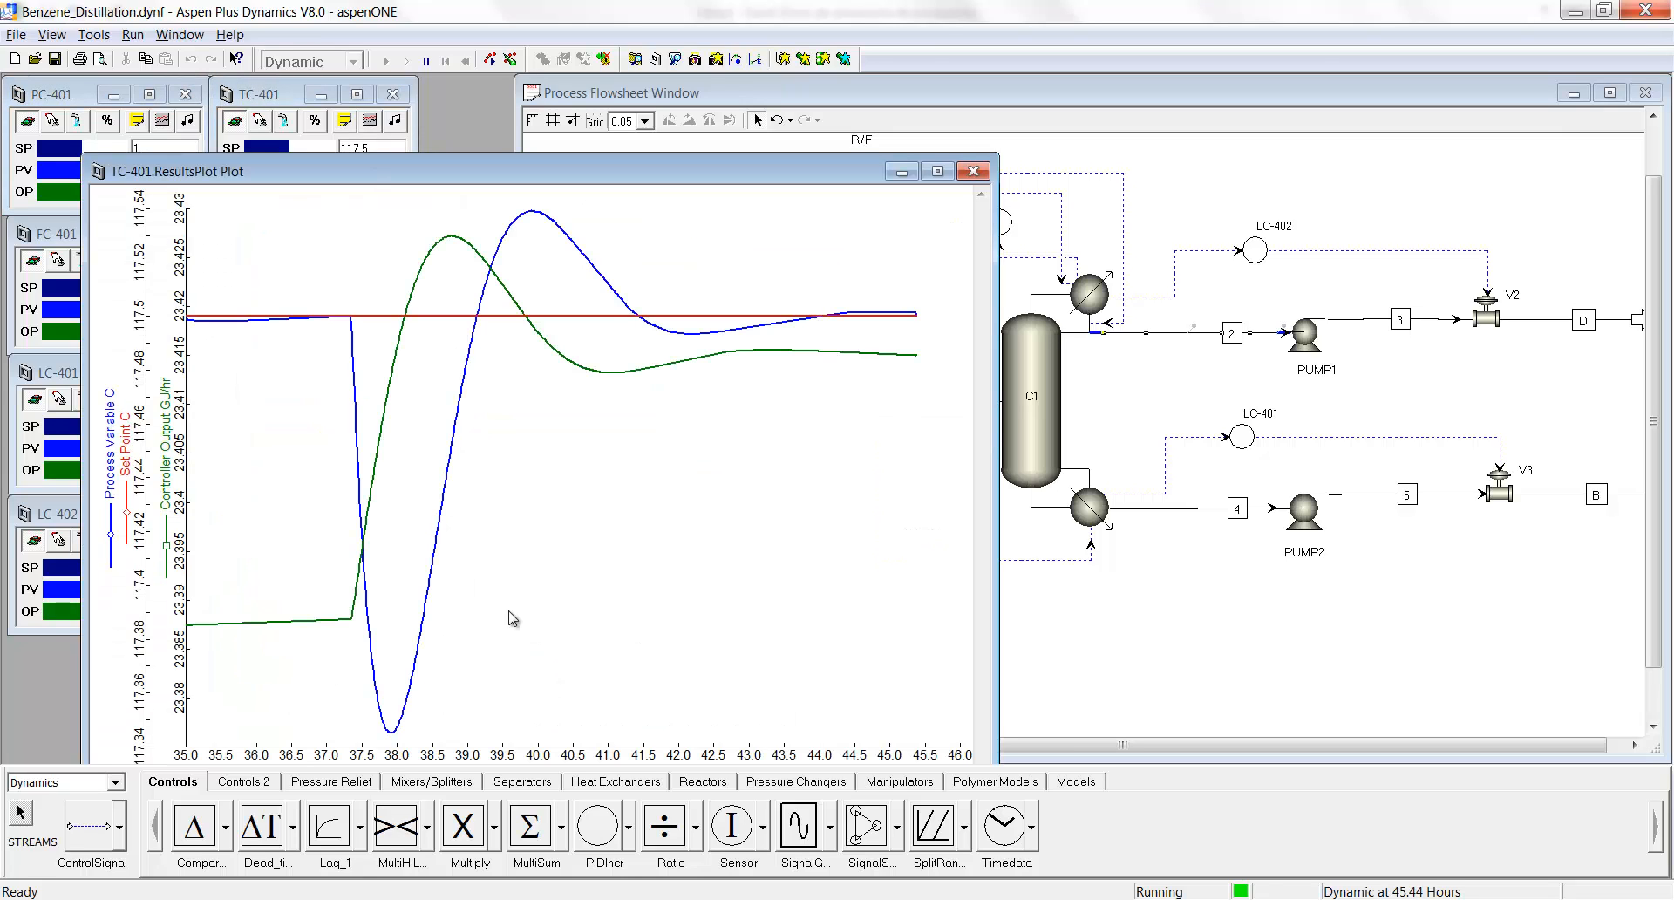
click(973, 172)
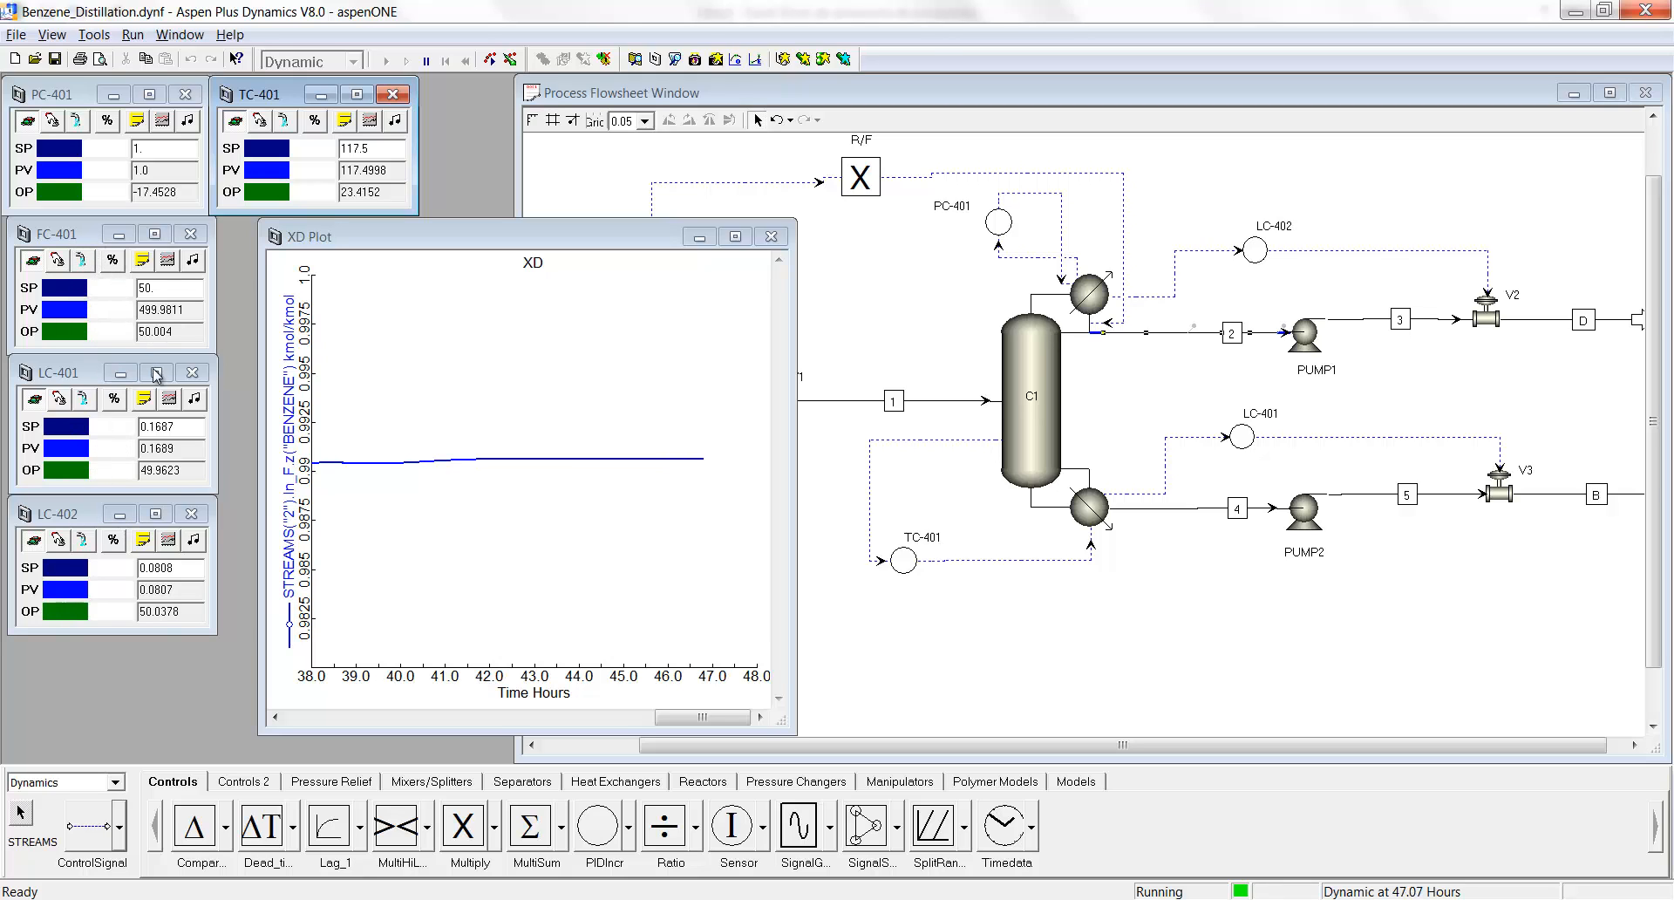
Shift and slightly enlarge the XD plot window and pause the dynamic run.
drag(348, 238, 299, 235)
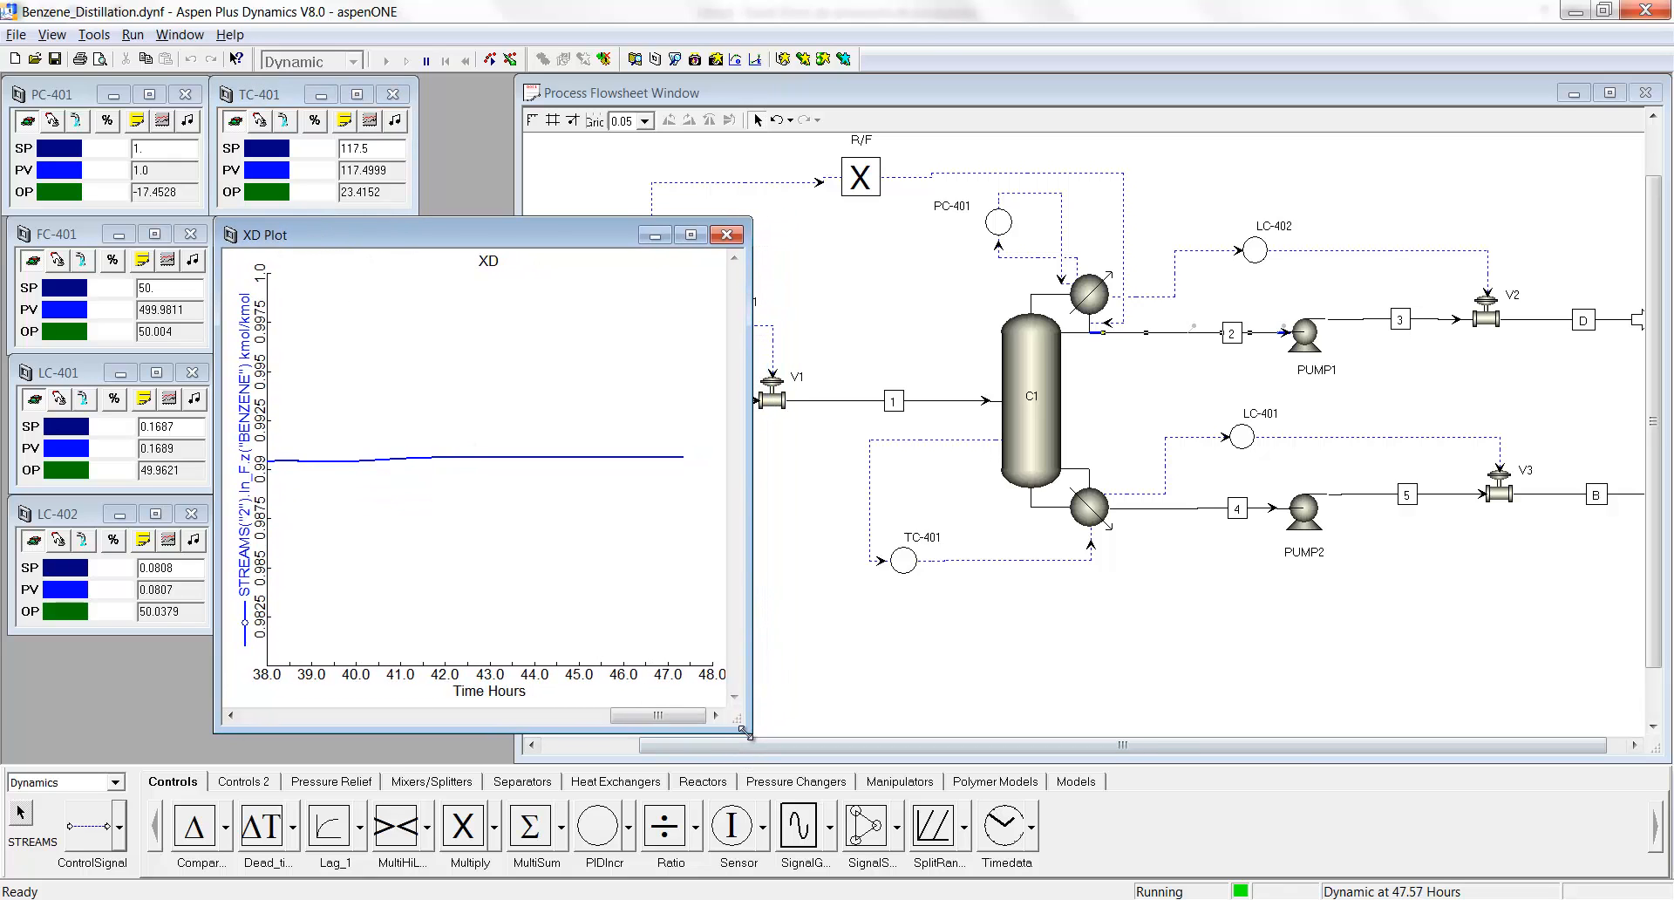
drag(746, 734, 766, 751)
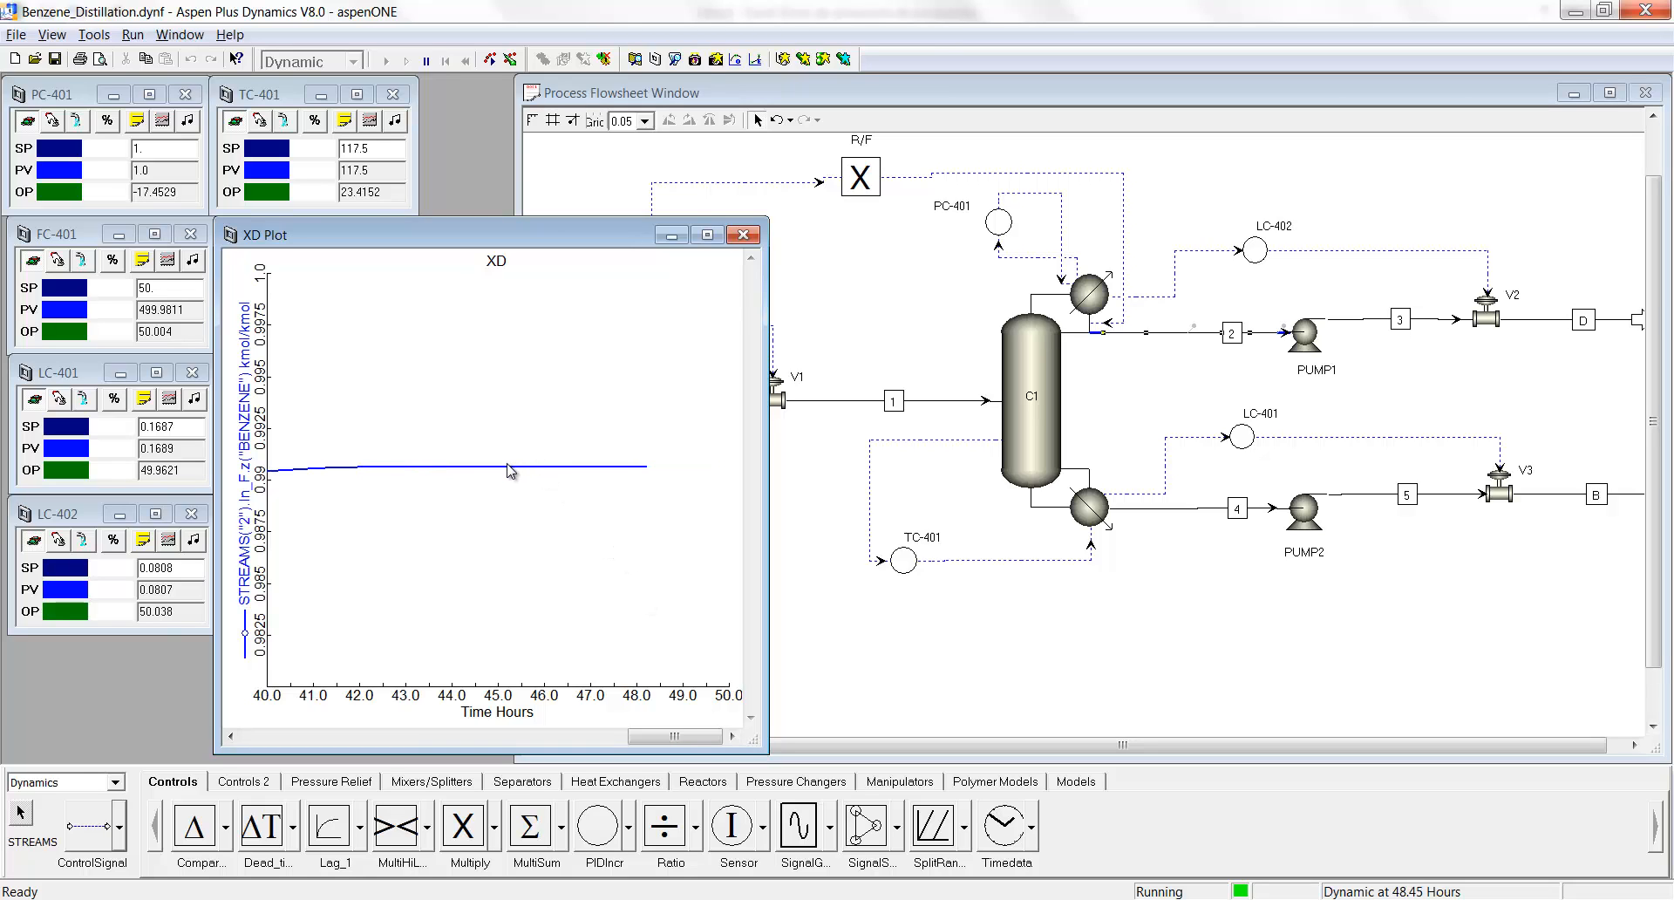
click(426, 62)
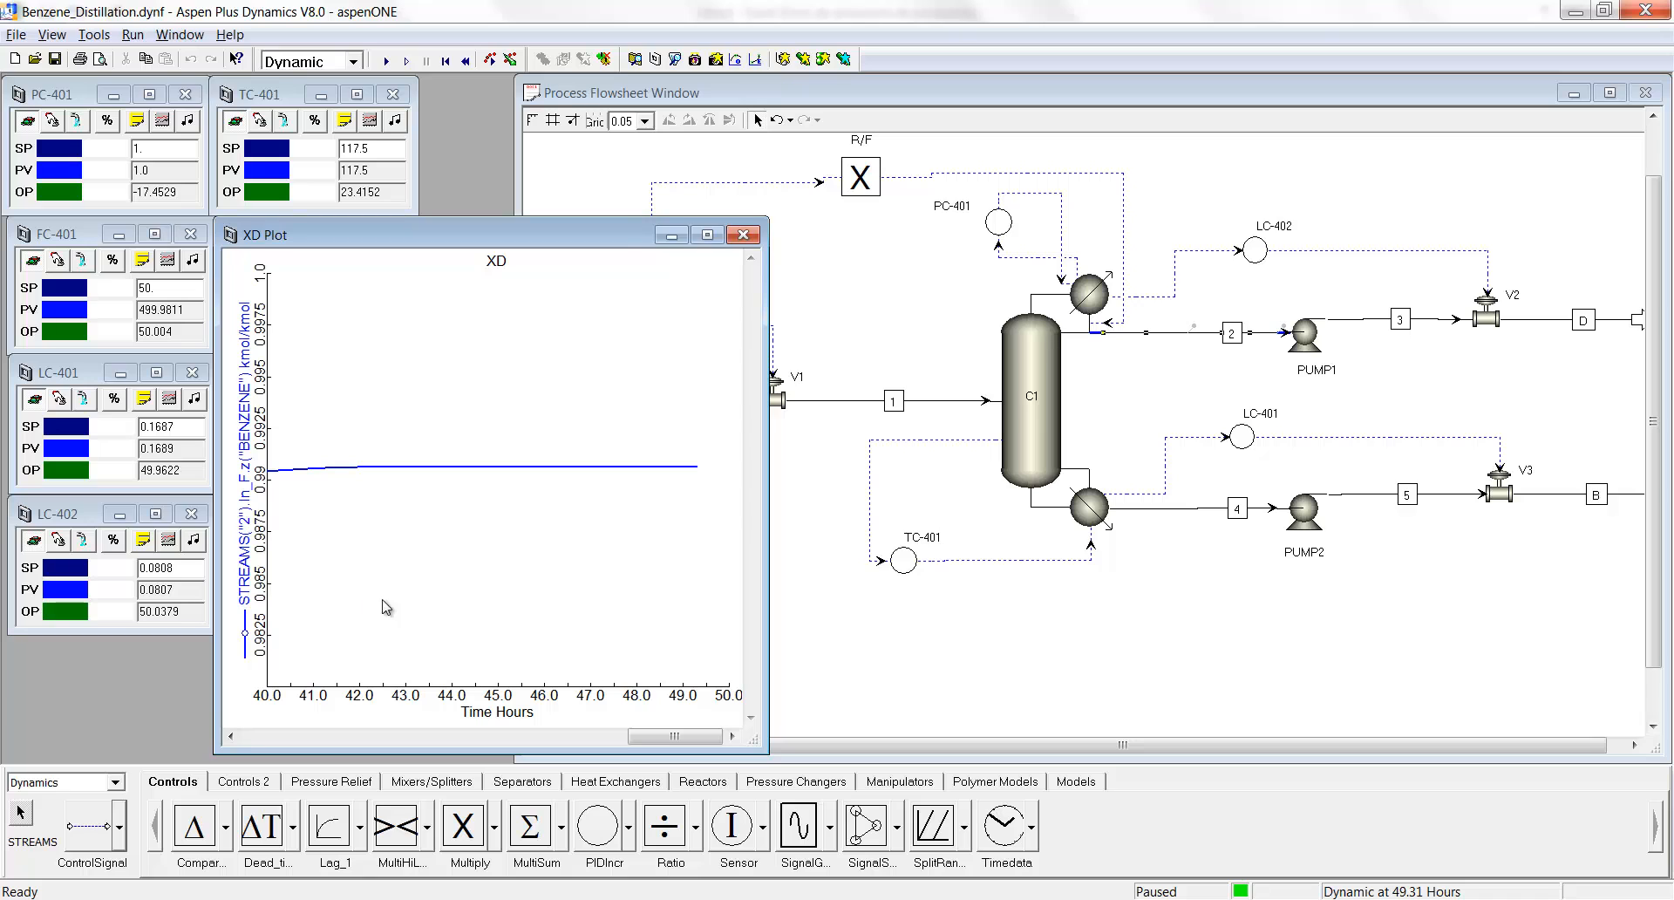
Set the XD plot's time axis range to start at 30 hours.
double_click(314, 696)
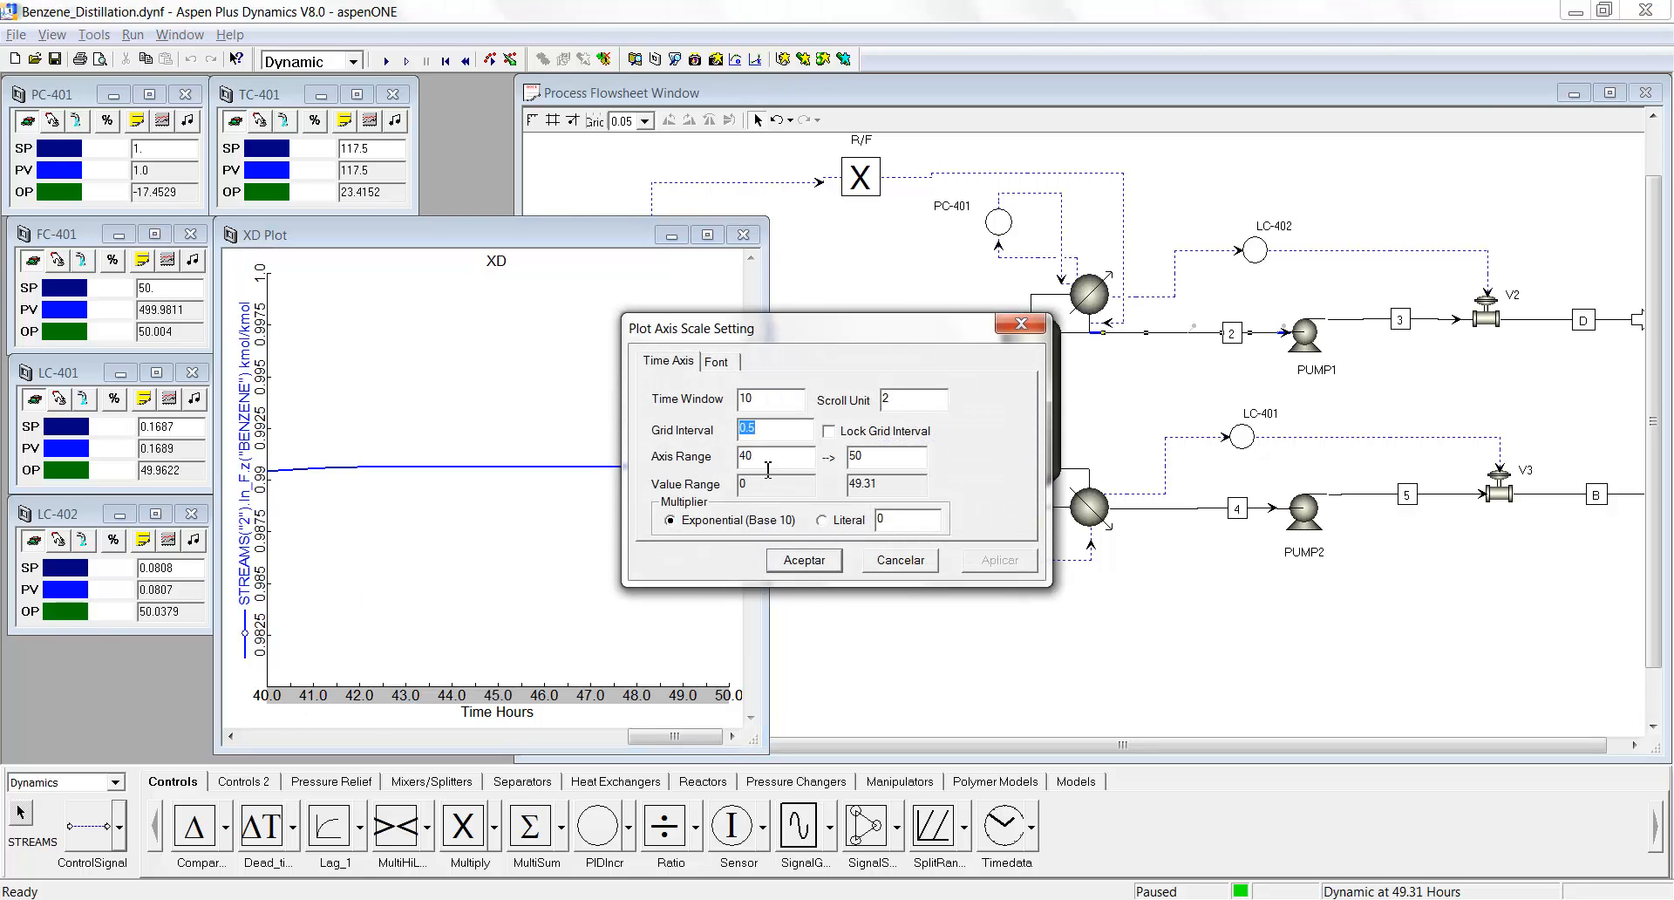
key(Tab)
text(3)
key(Return)
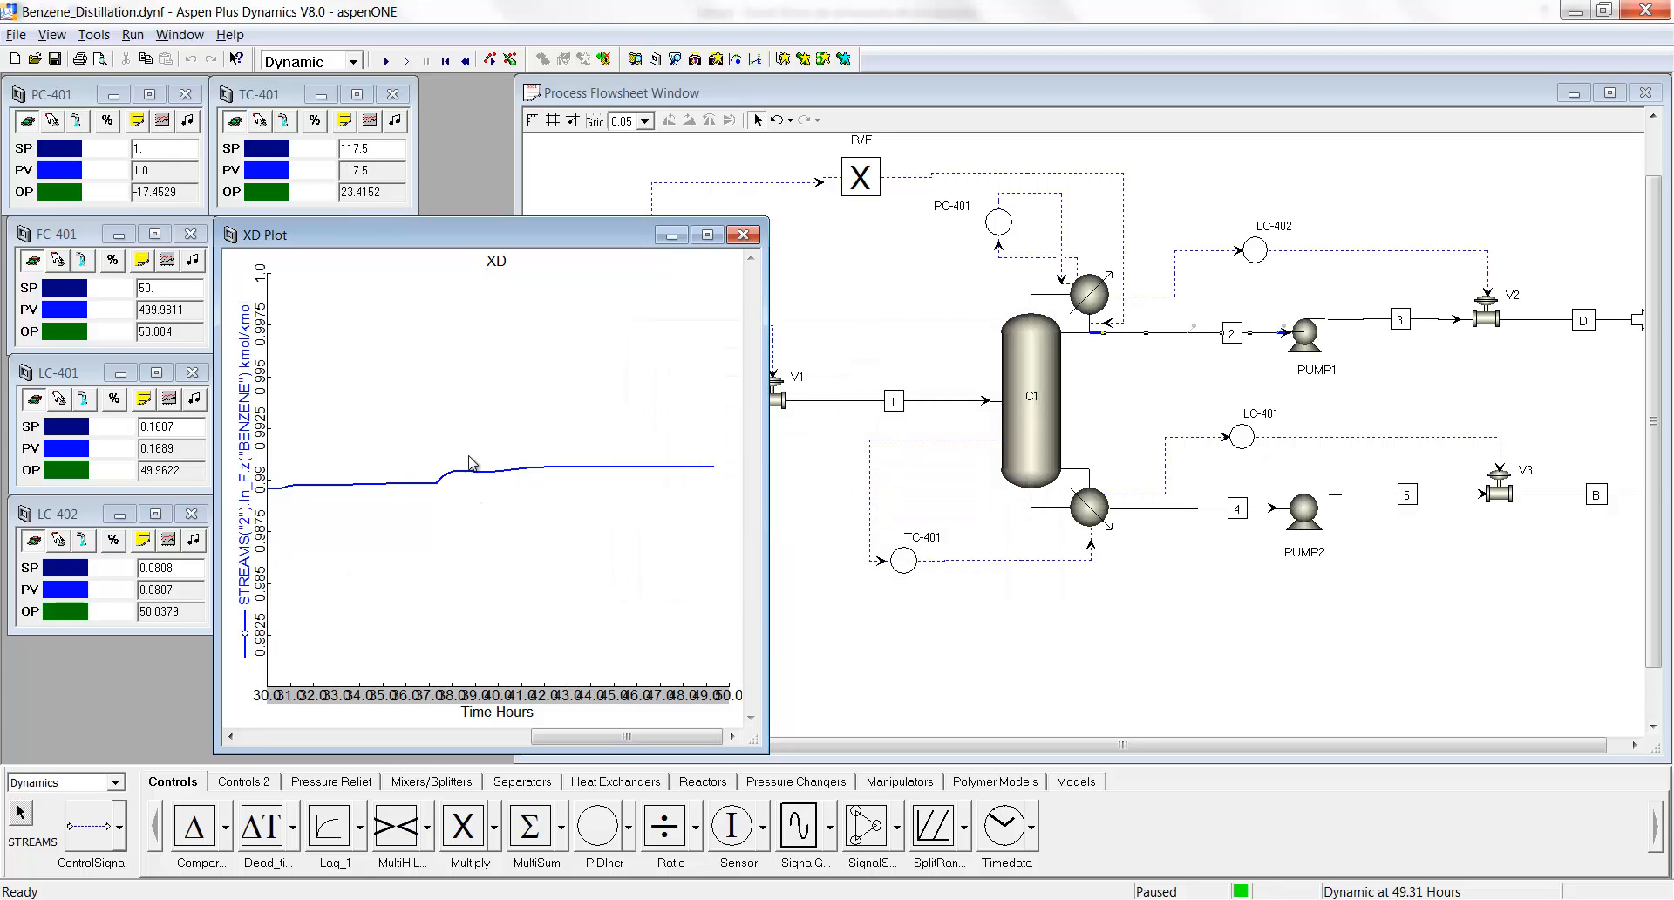
Show the XD plot as a history table, look through its benzene fraction values, and return to the plot view.
right_click(494, 464)
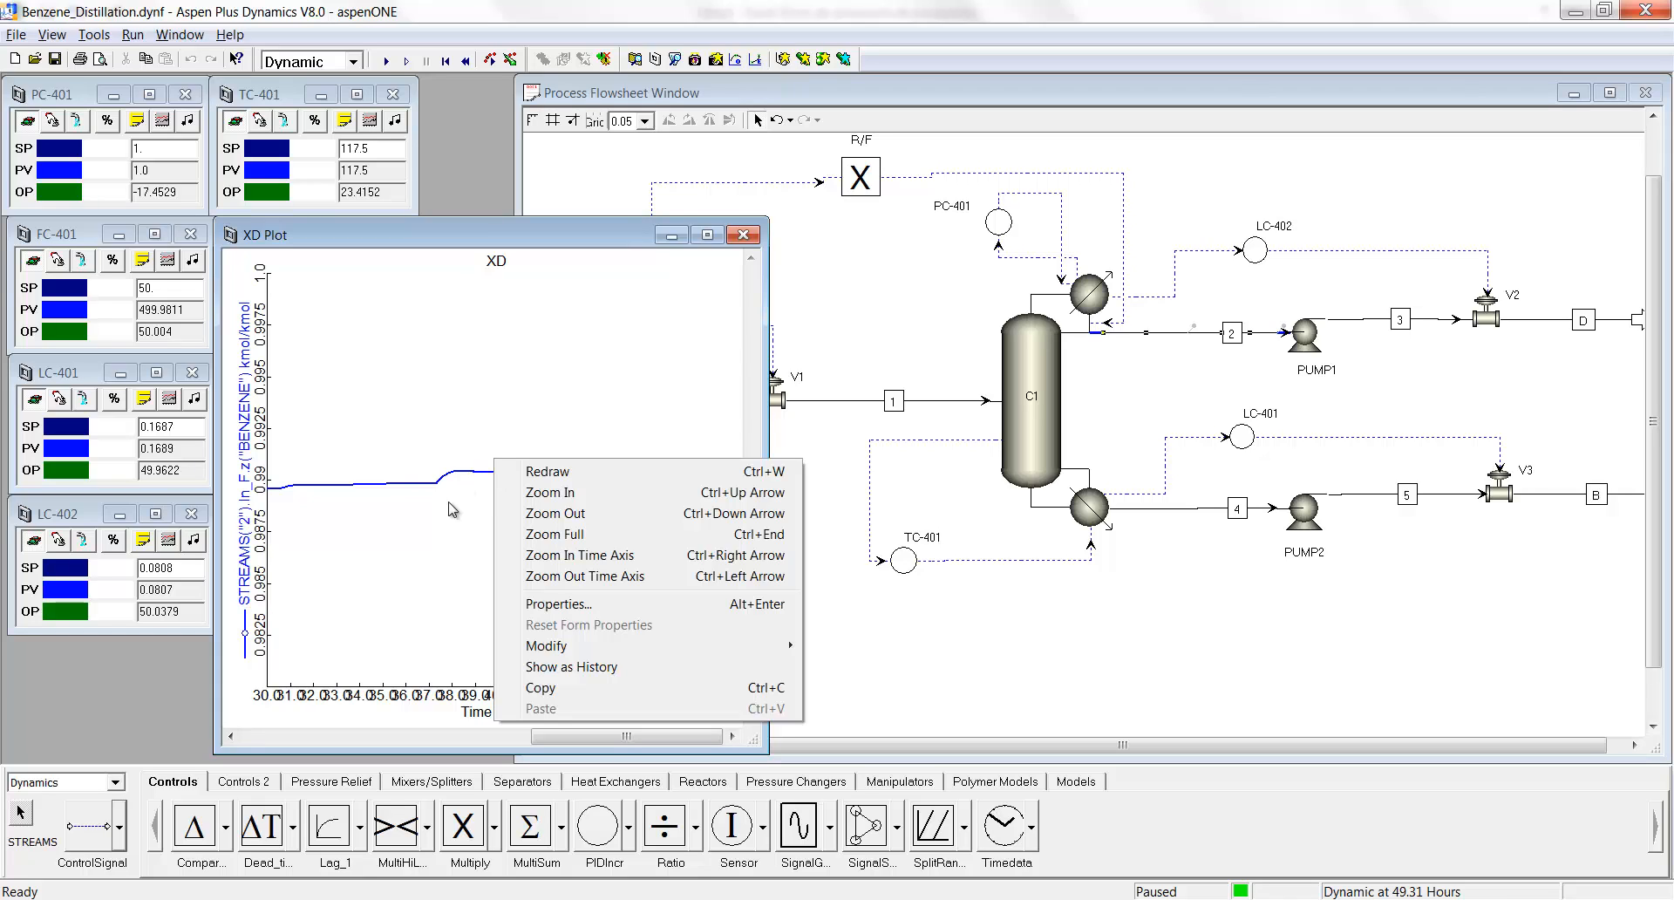
click(528, 668)
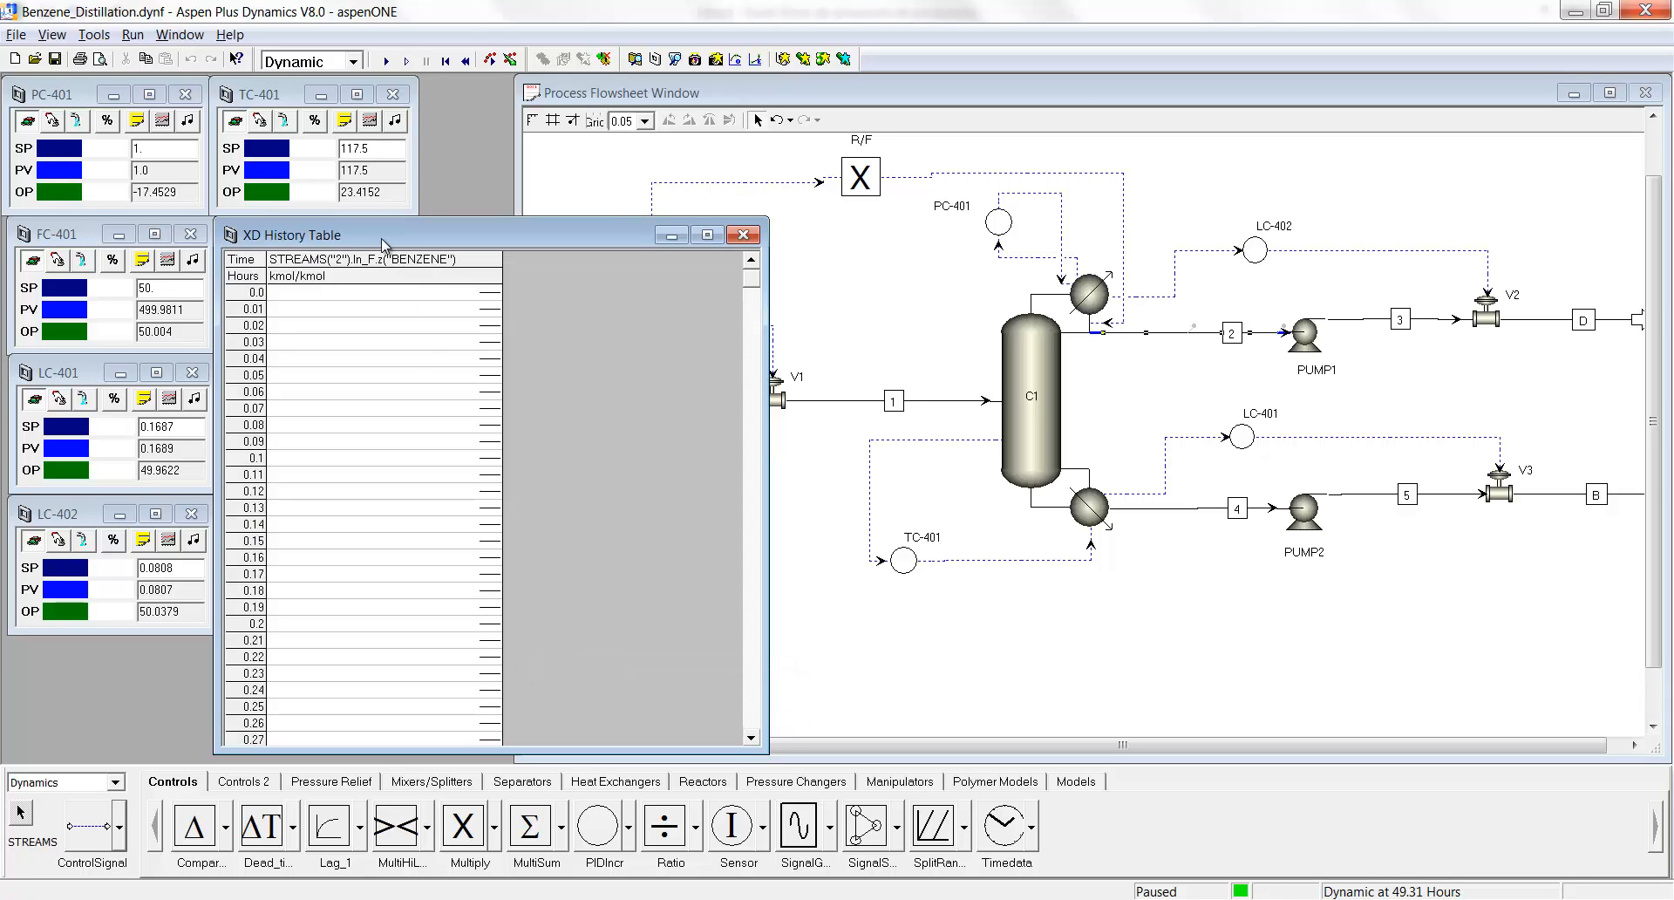
click(471, 310)
drag(750, 279, 751, 556)
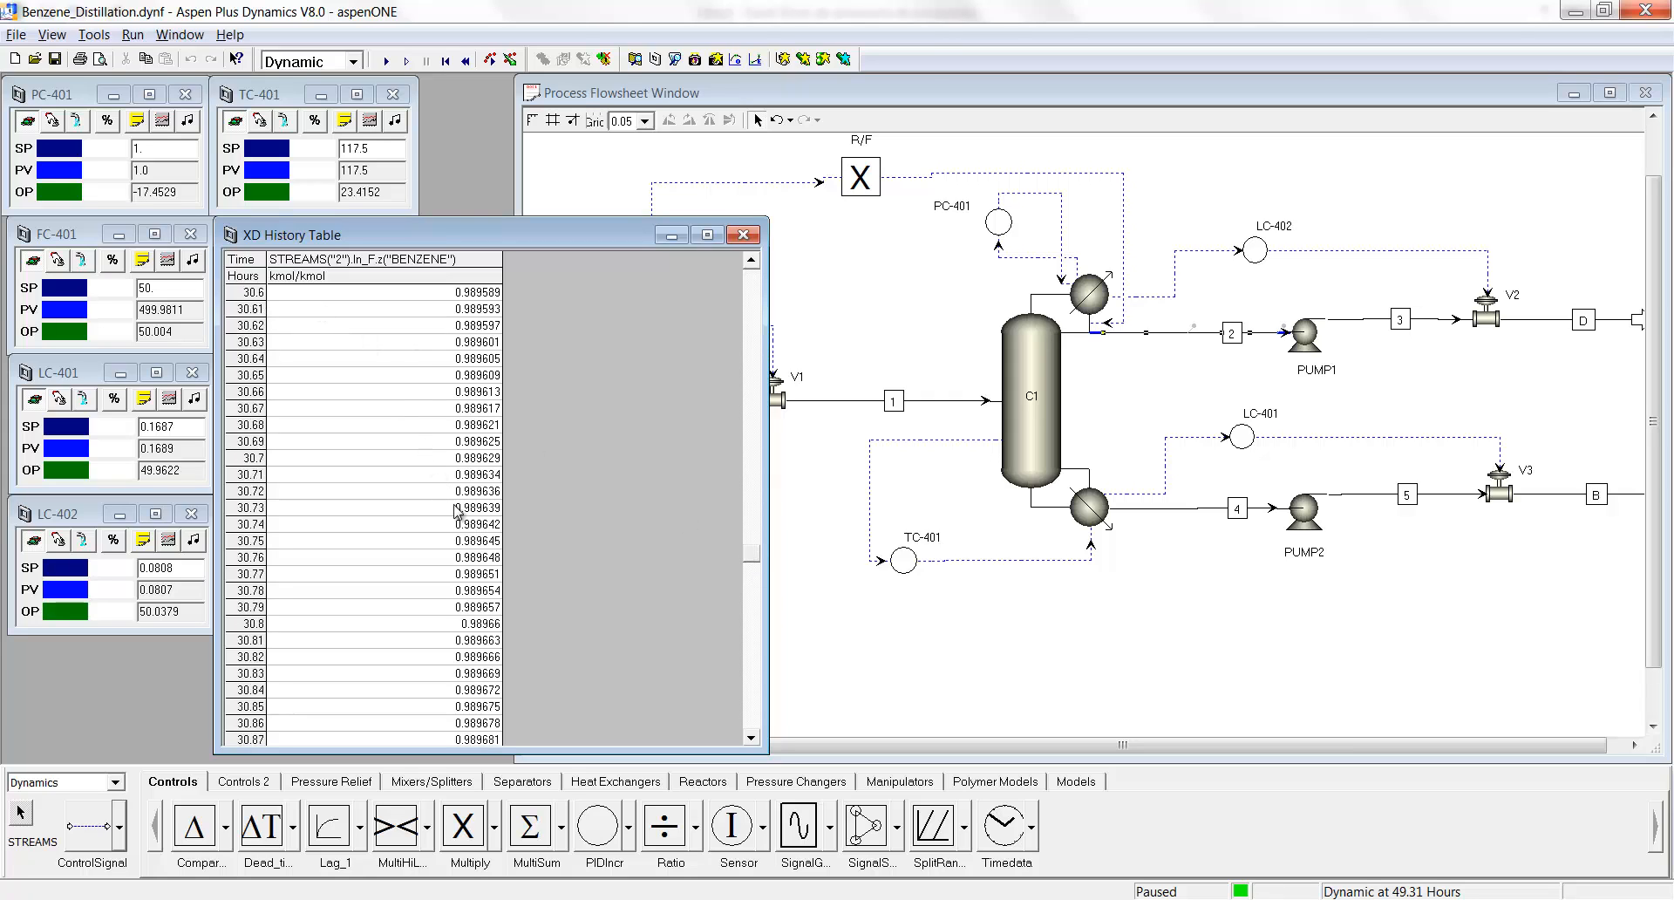
drag(755, 555, 738, 261)
right_click(531, 357)
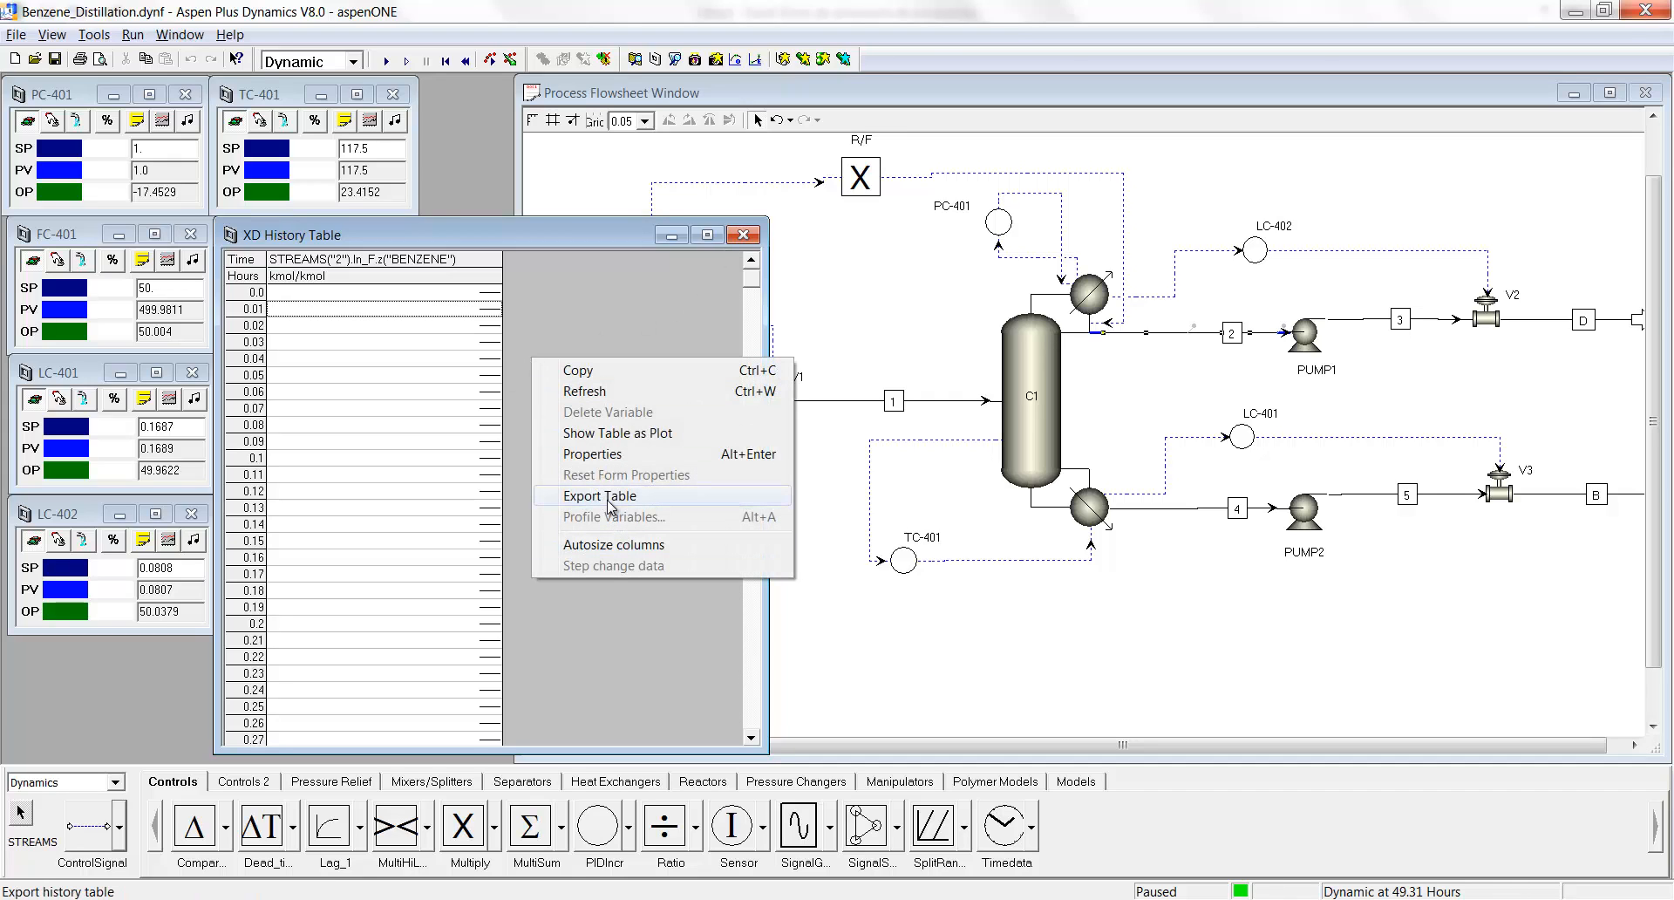
click(612, 435)
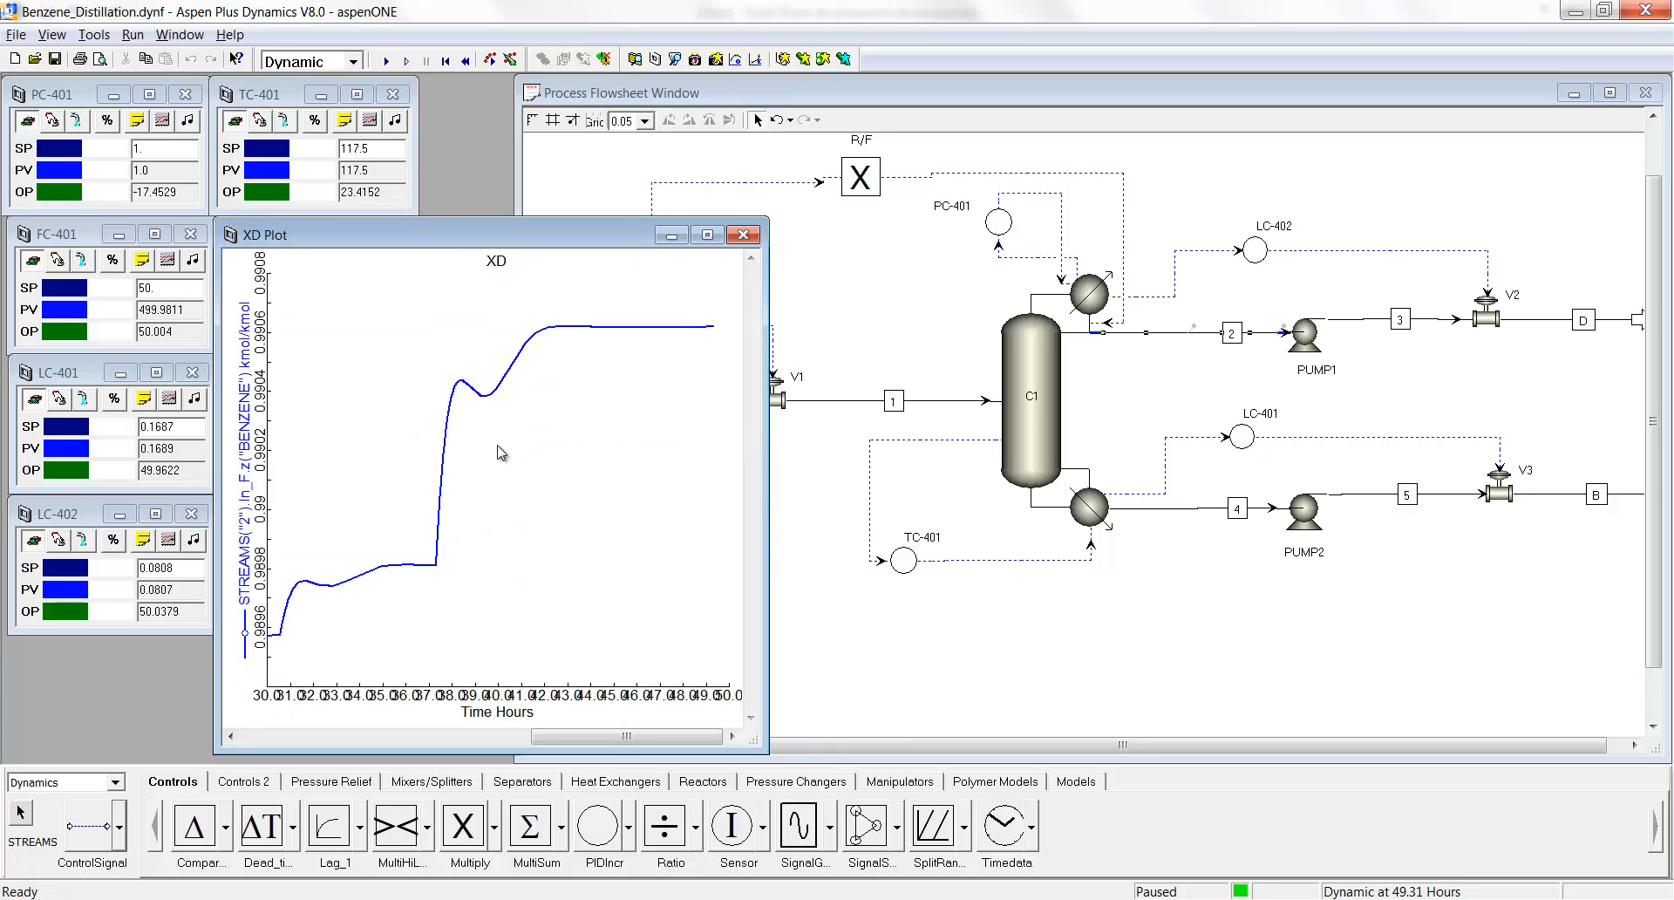
Copy the entire XD history table and switch back to the plot view.
right_click(500, 451)
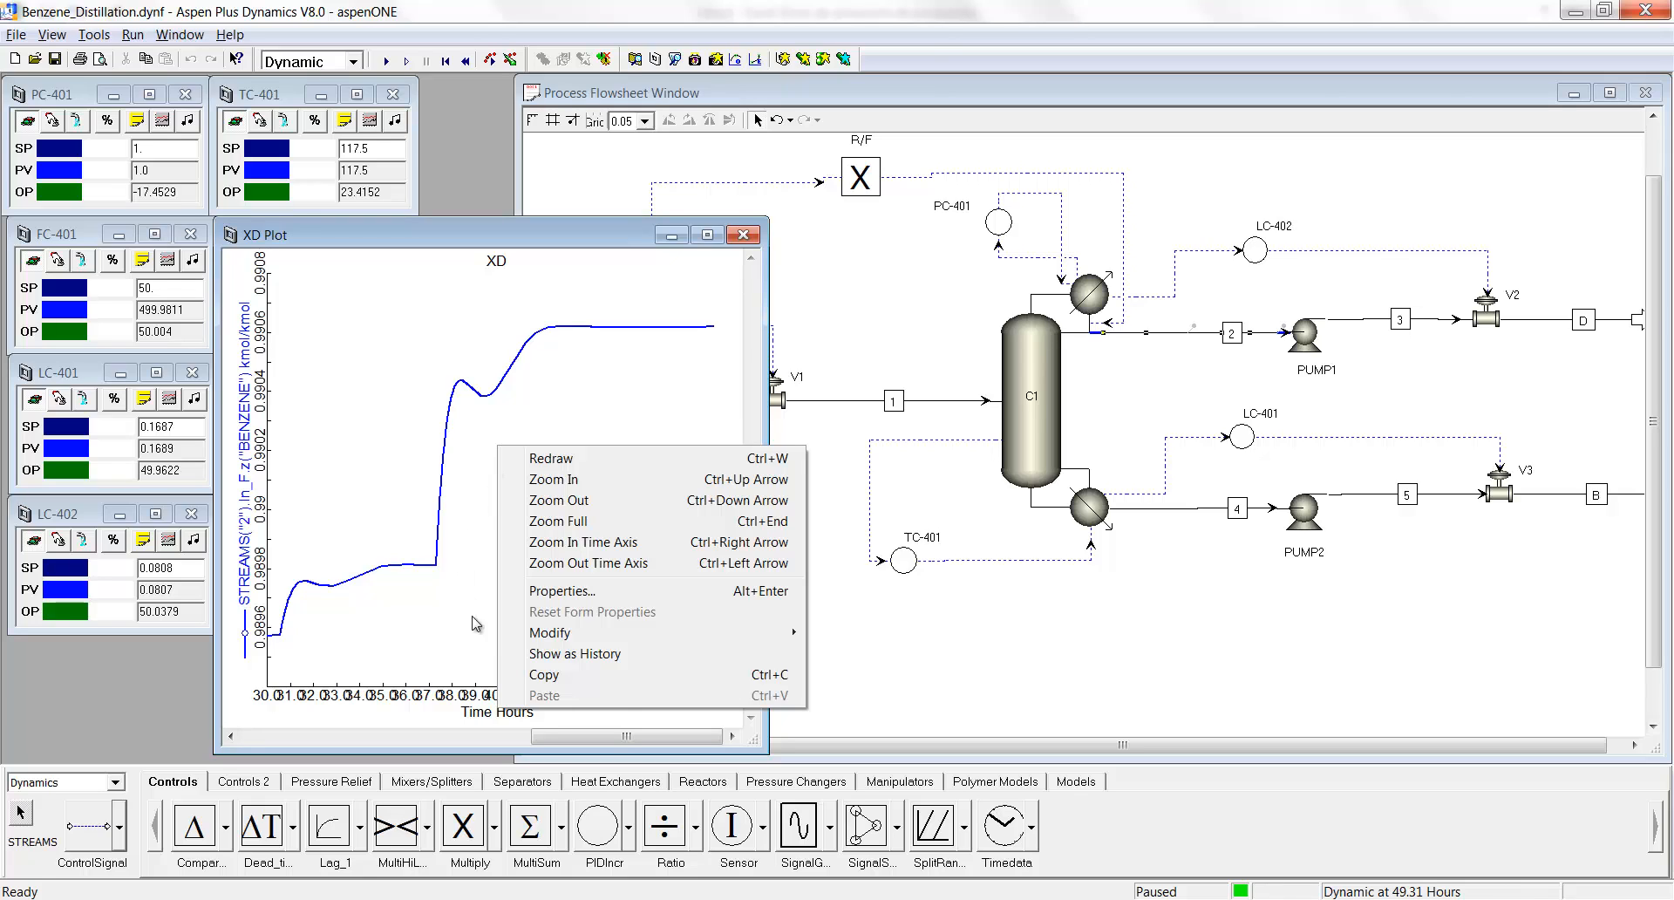
click(571, 654)
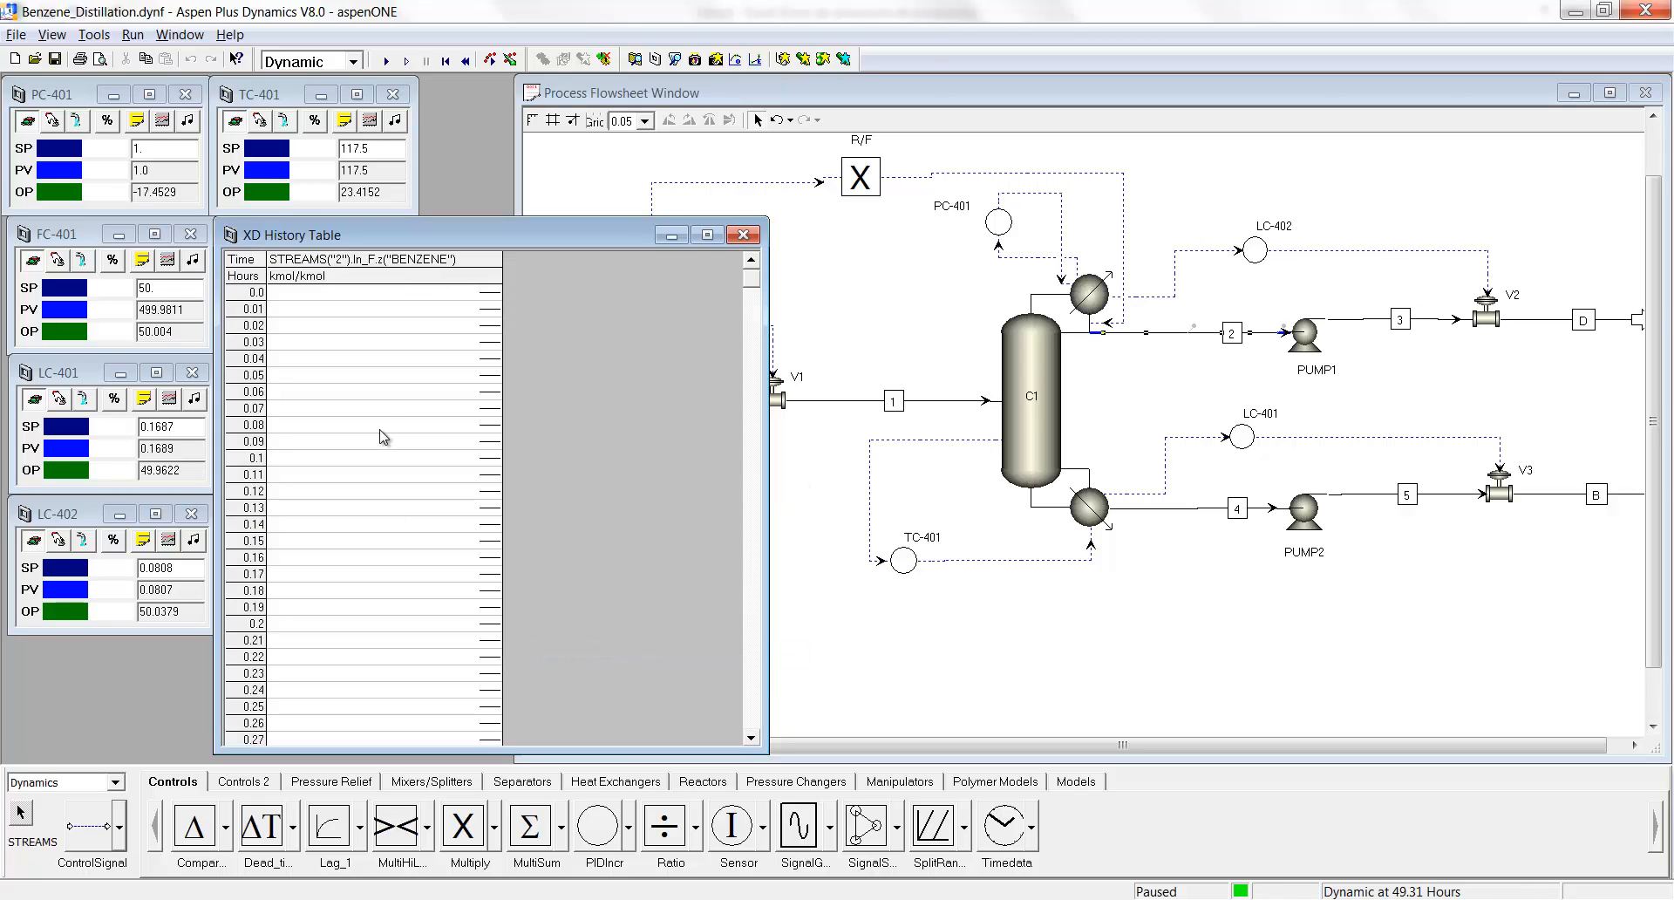
click(243, 266)
right_click(244, 266)
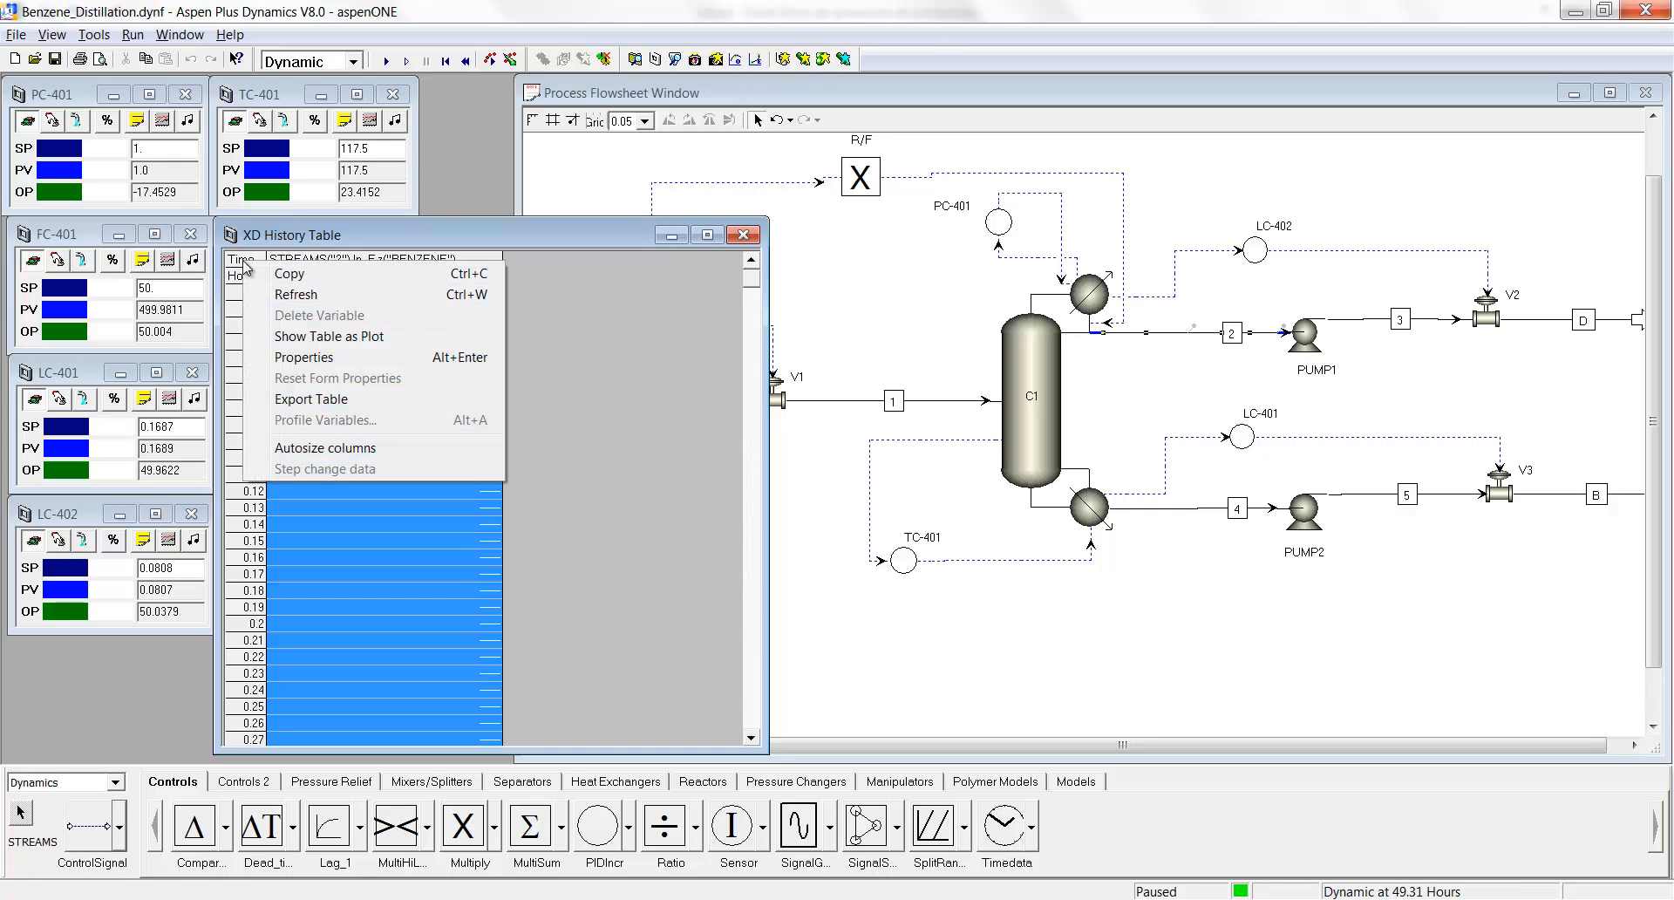
click(286, 269)
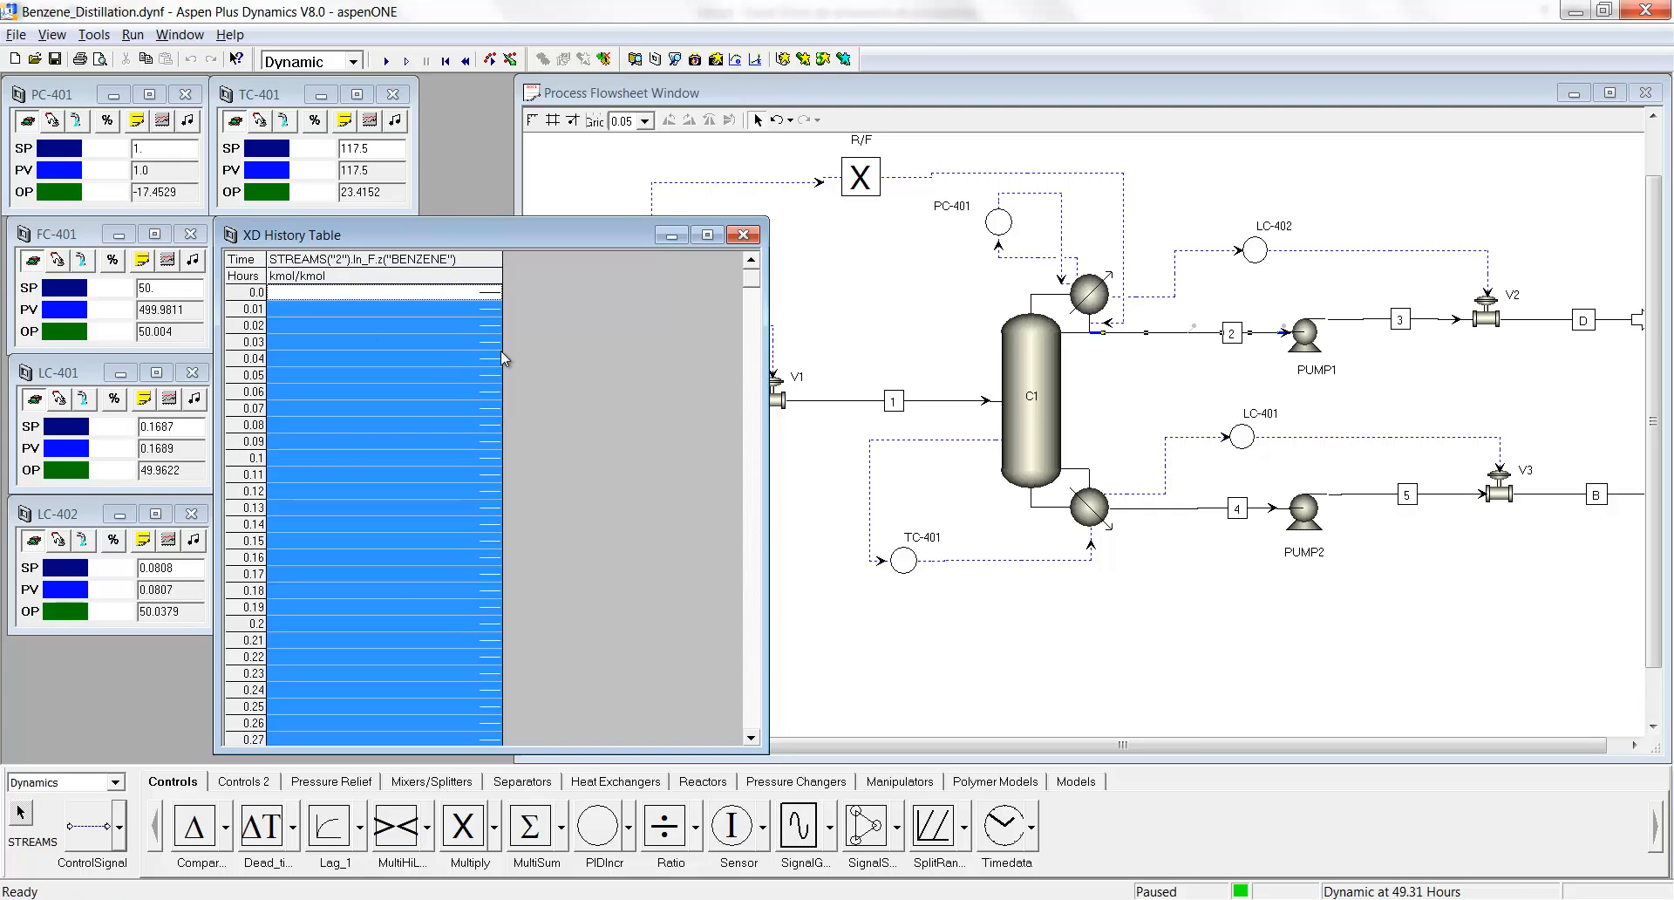
click(573, 389)
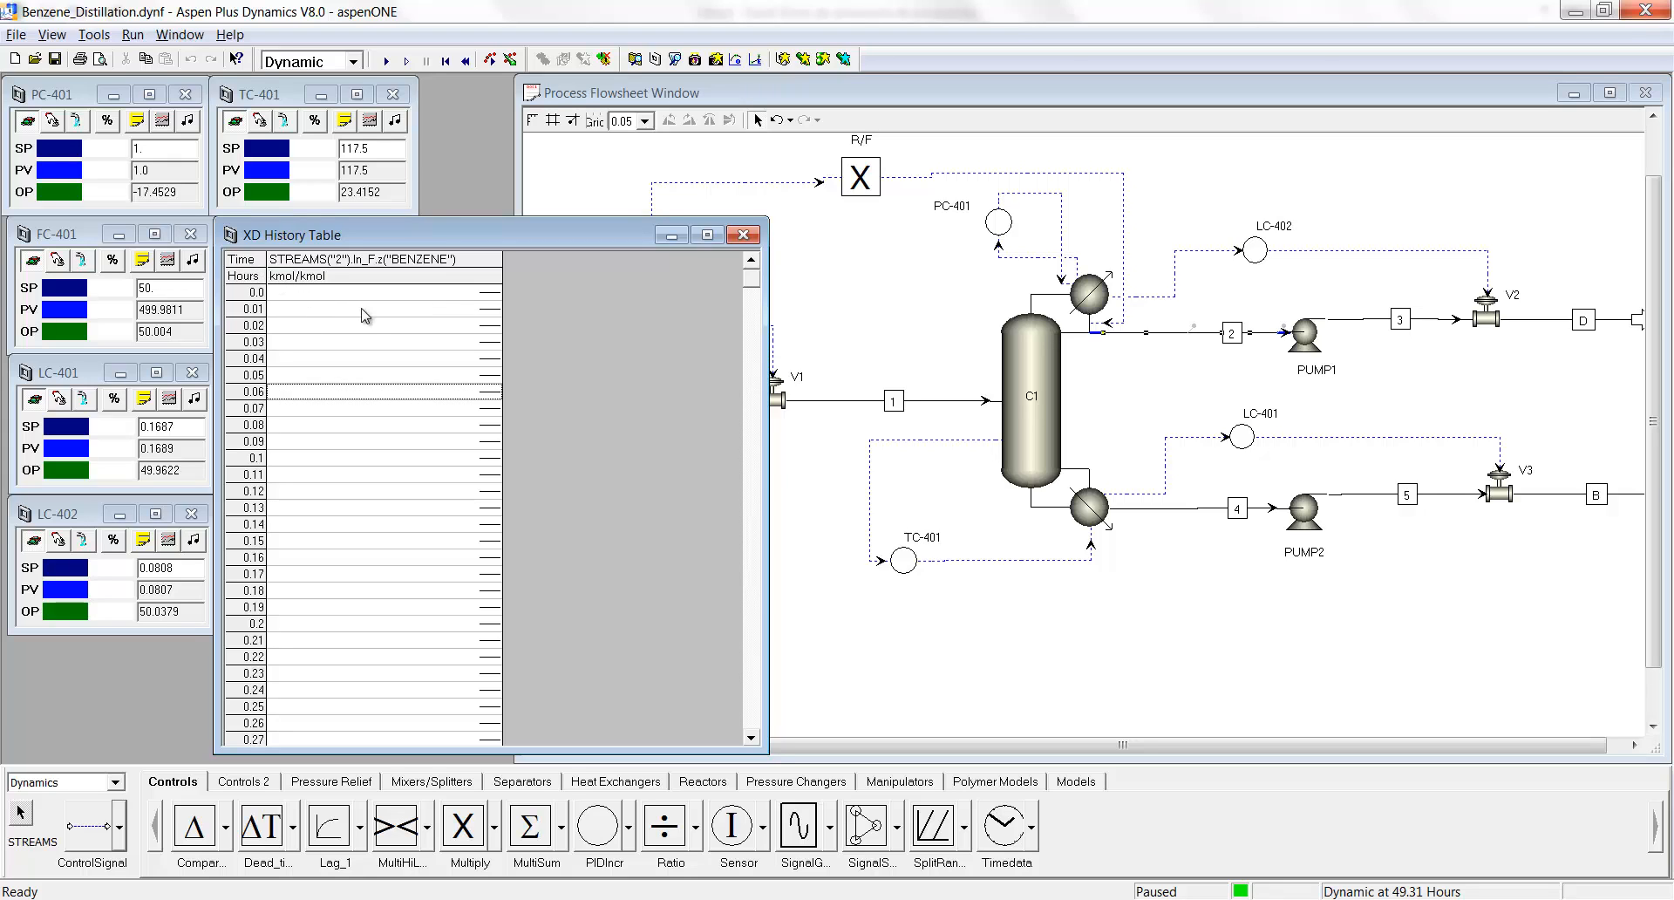
right_click(533, 321)
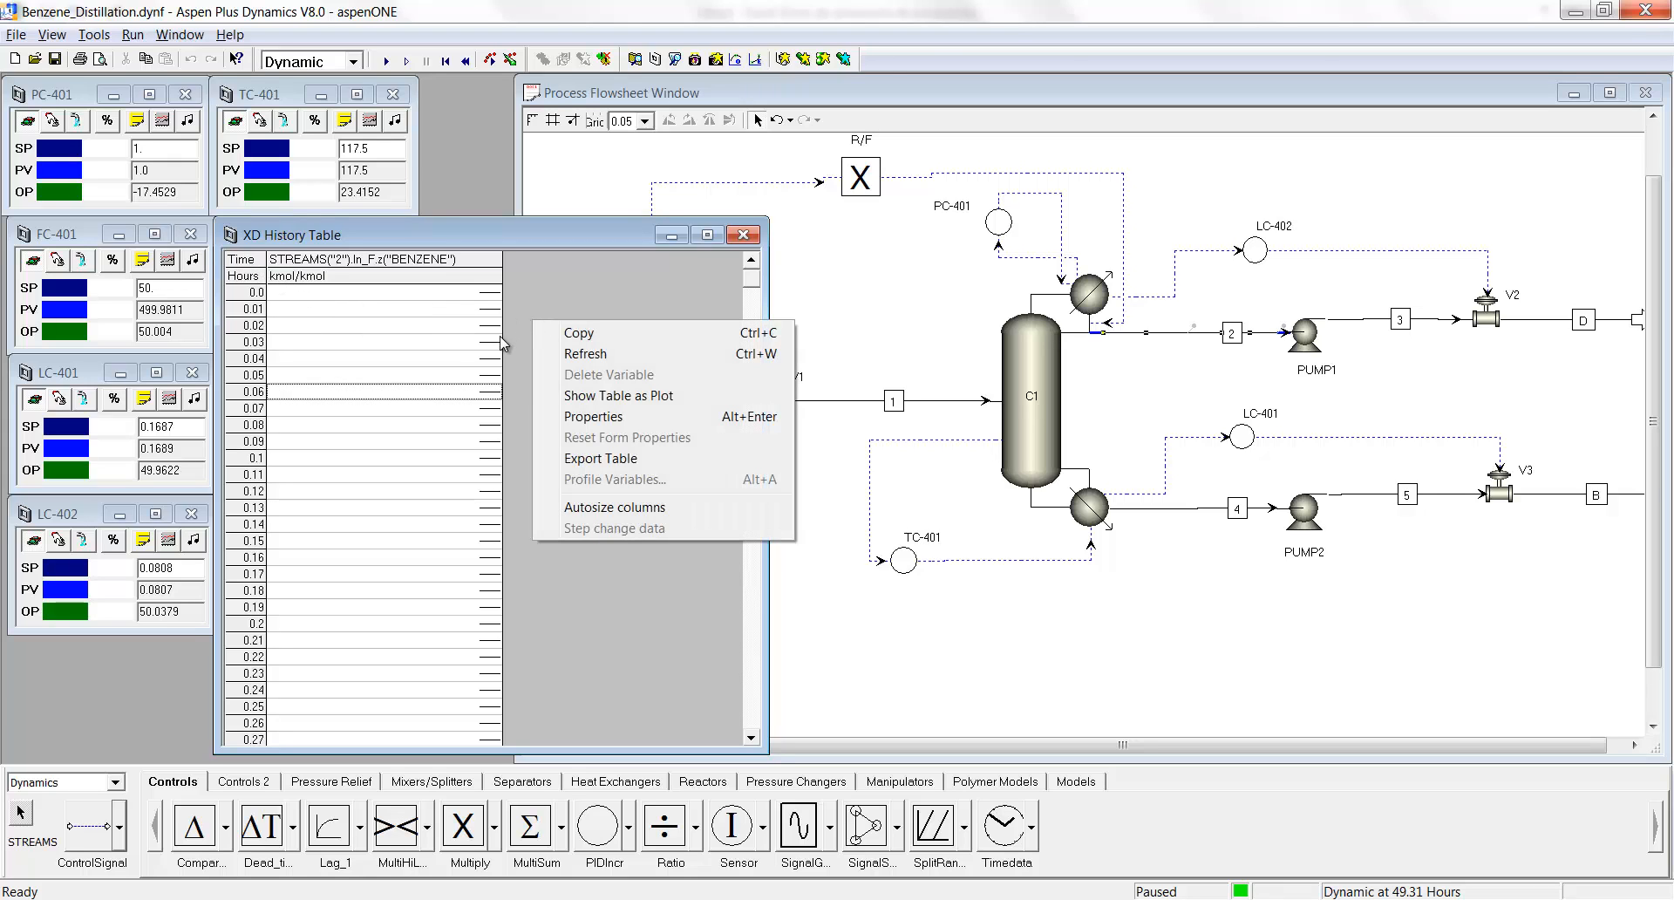
click(606, 398)
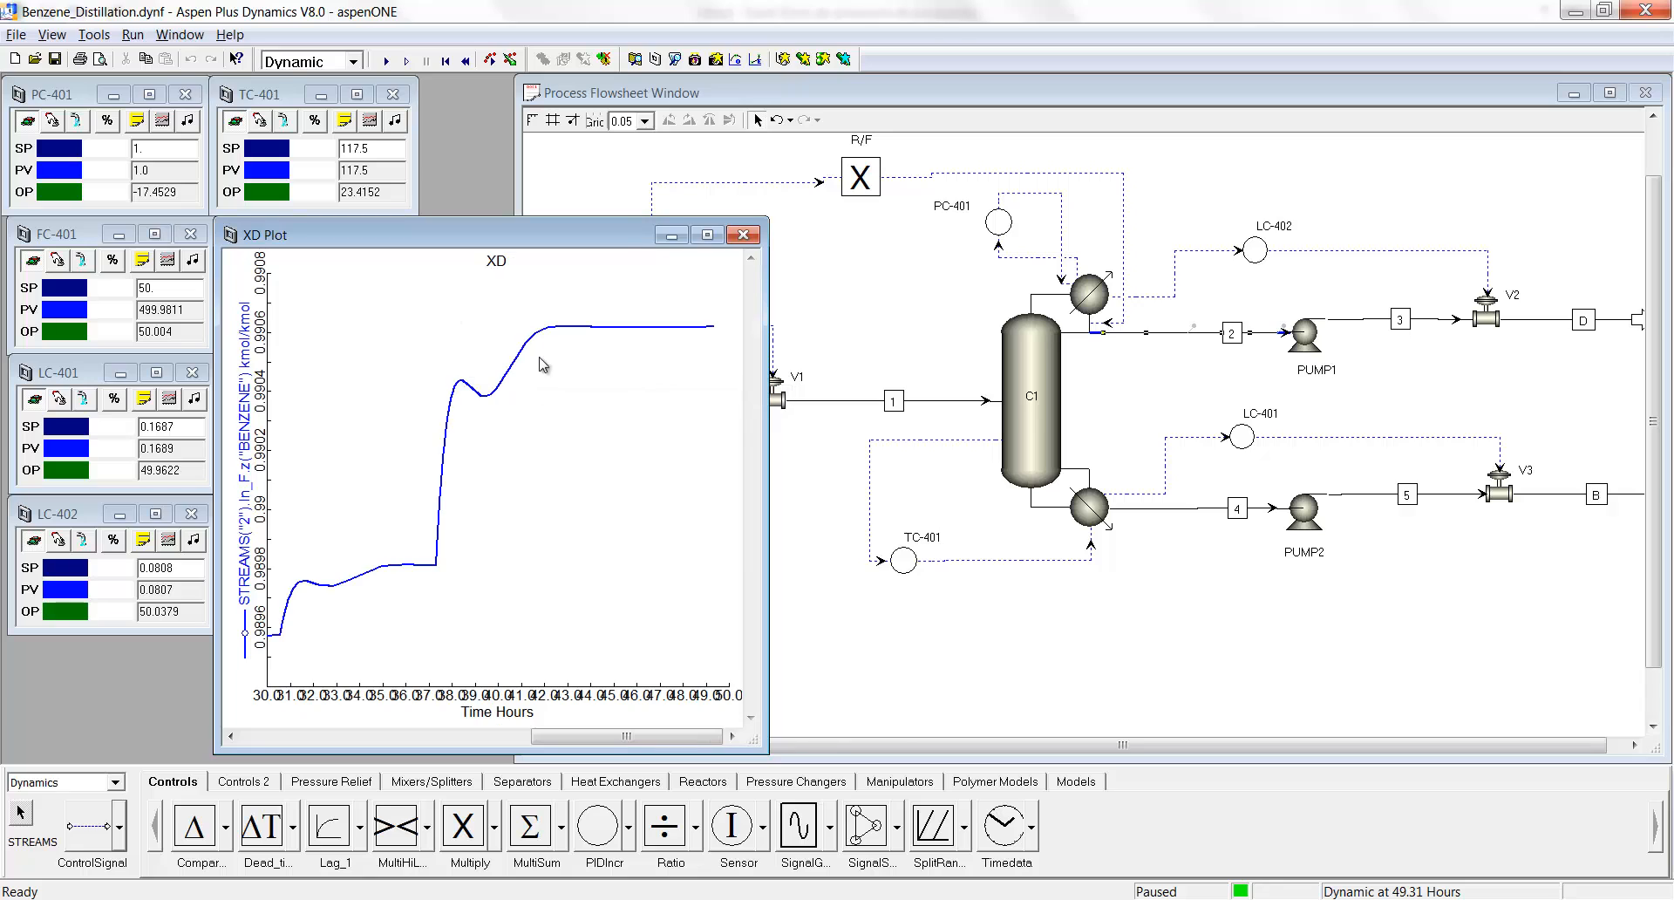
drag(469, 243, 462, 240)
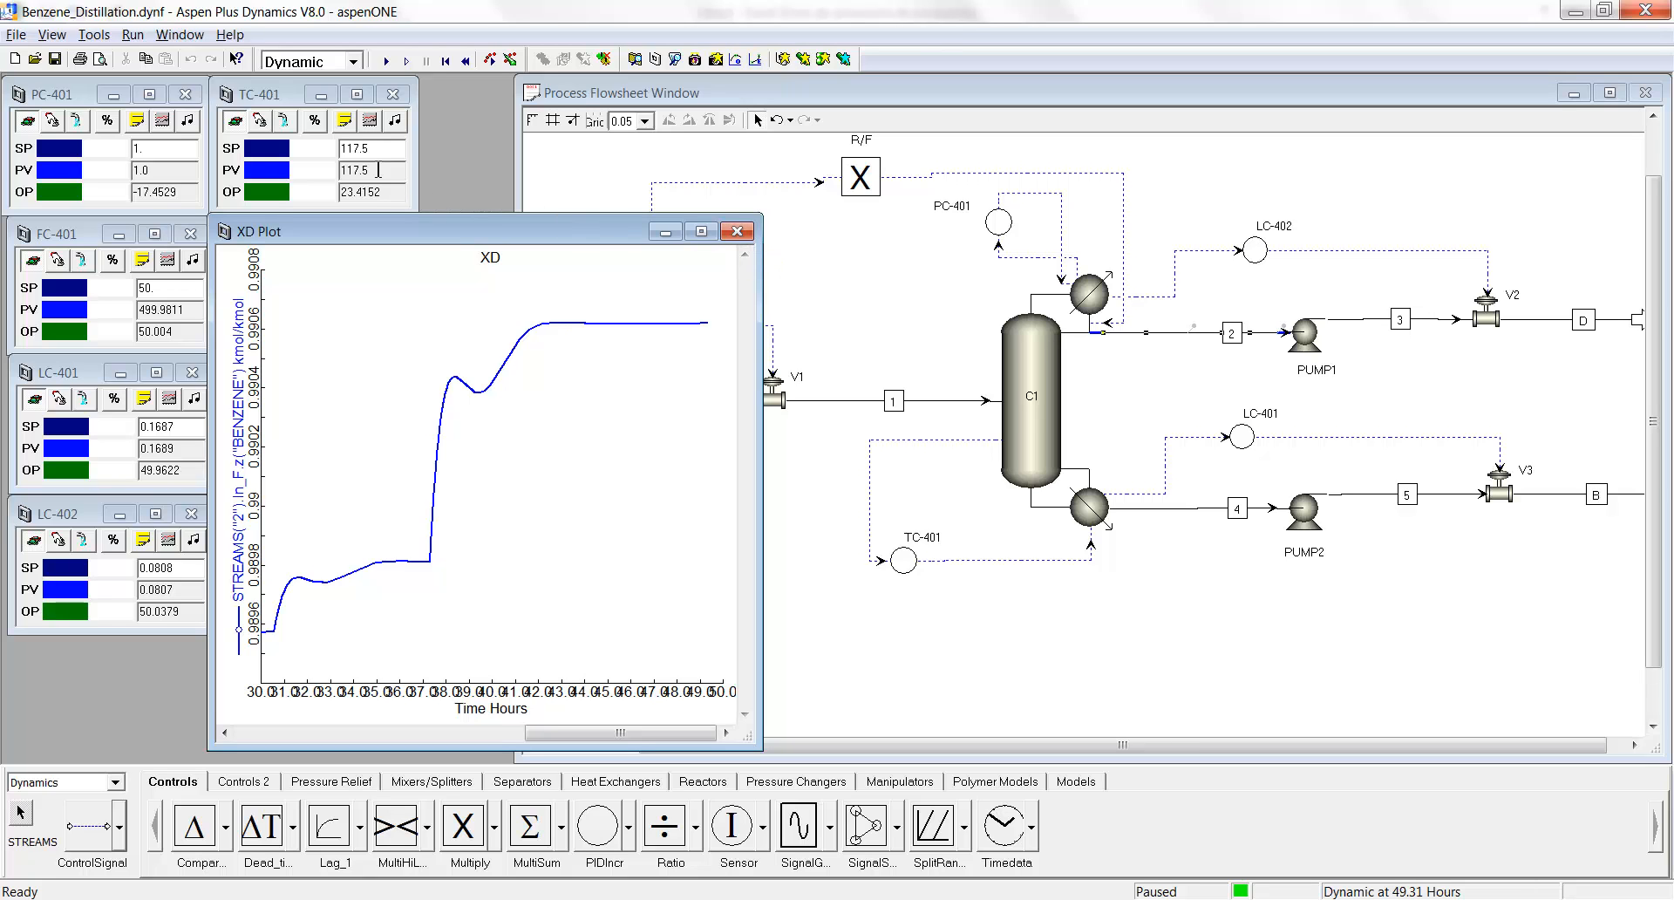
Open the TC-401 results plot beside the XD plot and show it as a history table.
click(370, 122)
drag(419, 199, 1024, 122)
right_click(1038, 187)
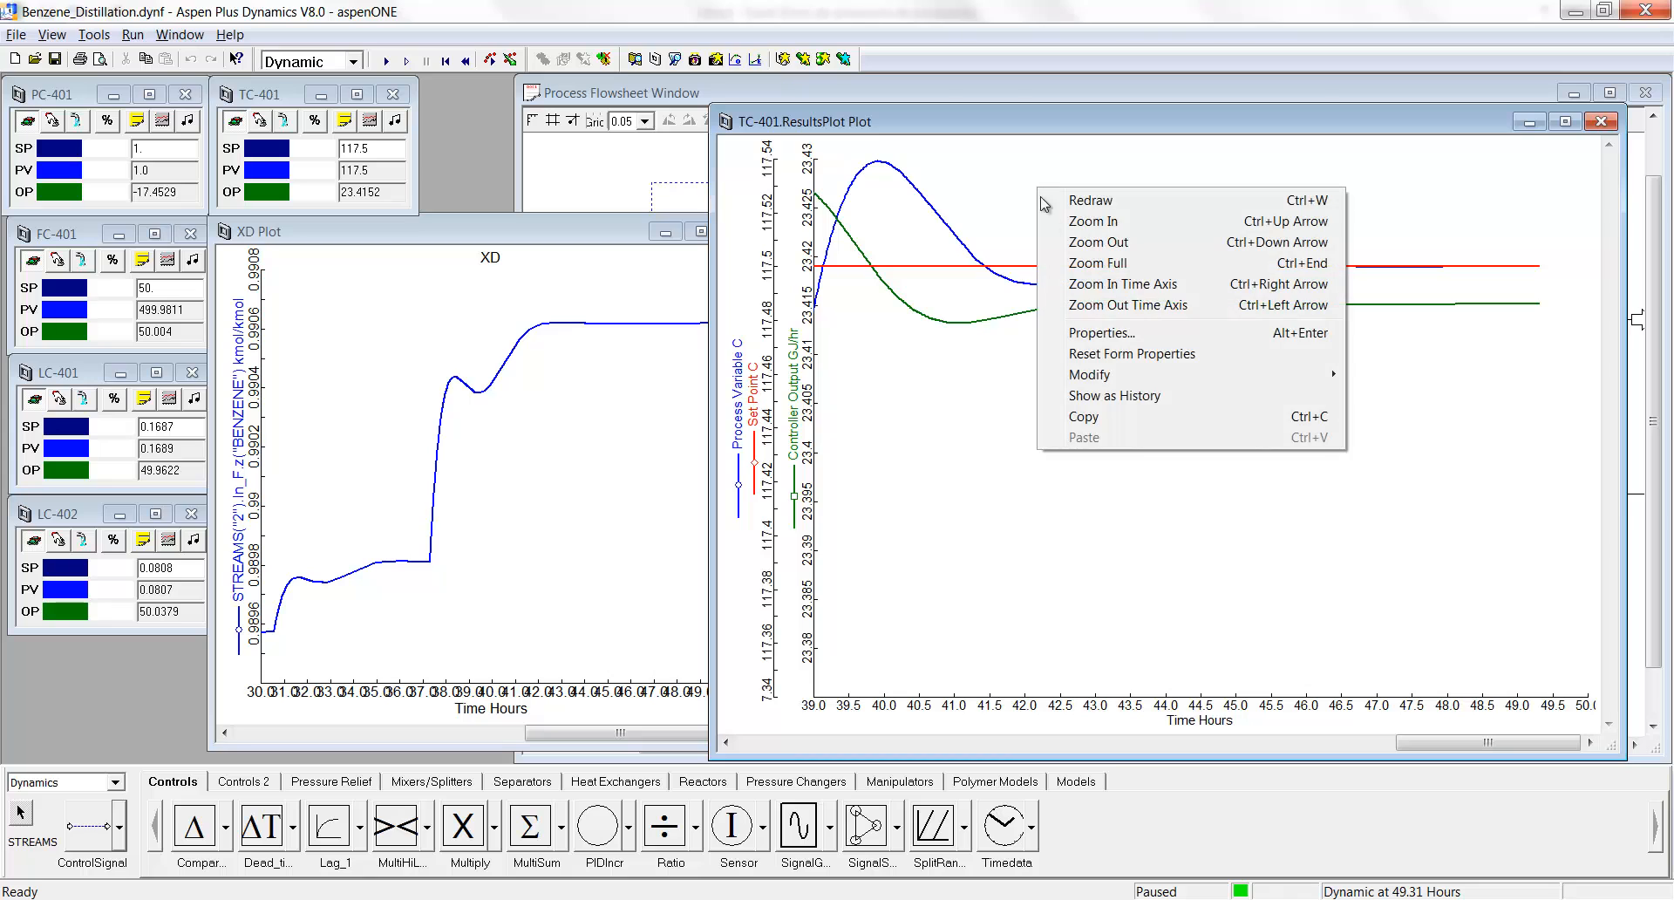
click(1134, 397)
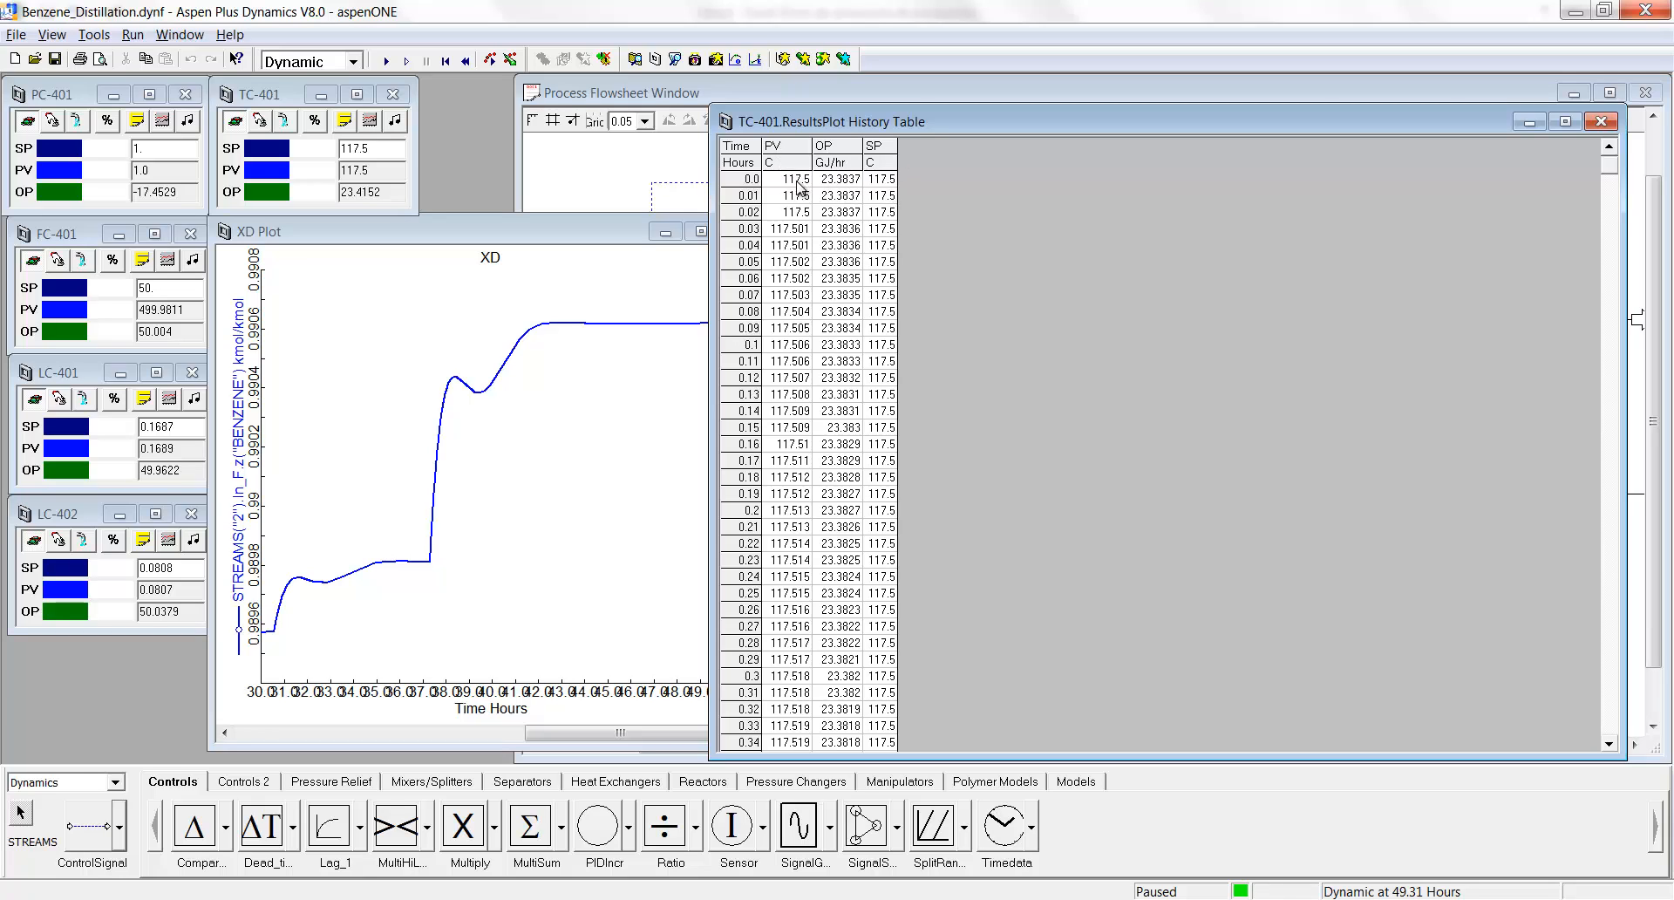
Examine the TC-401 history table and its copy options, return to the plot view, and close the window.
right_click(955, 230)
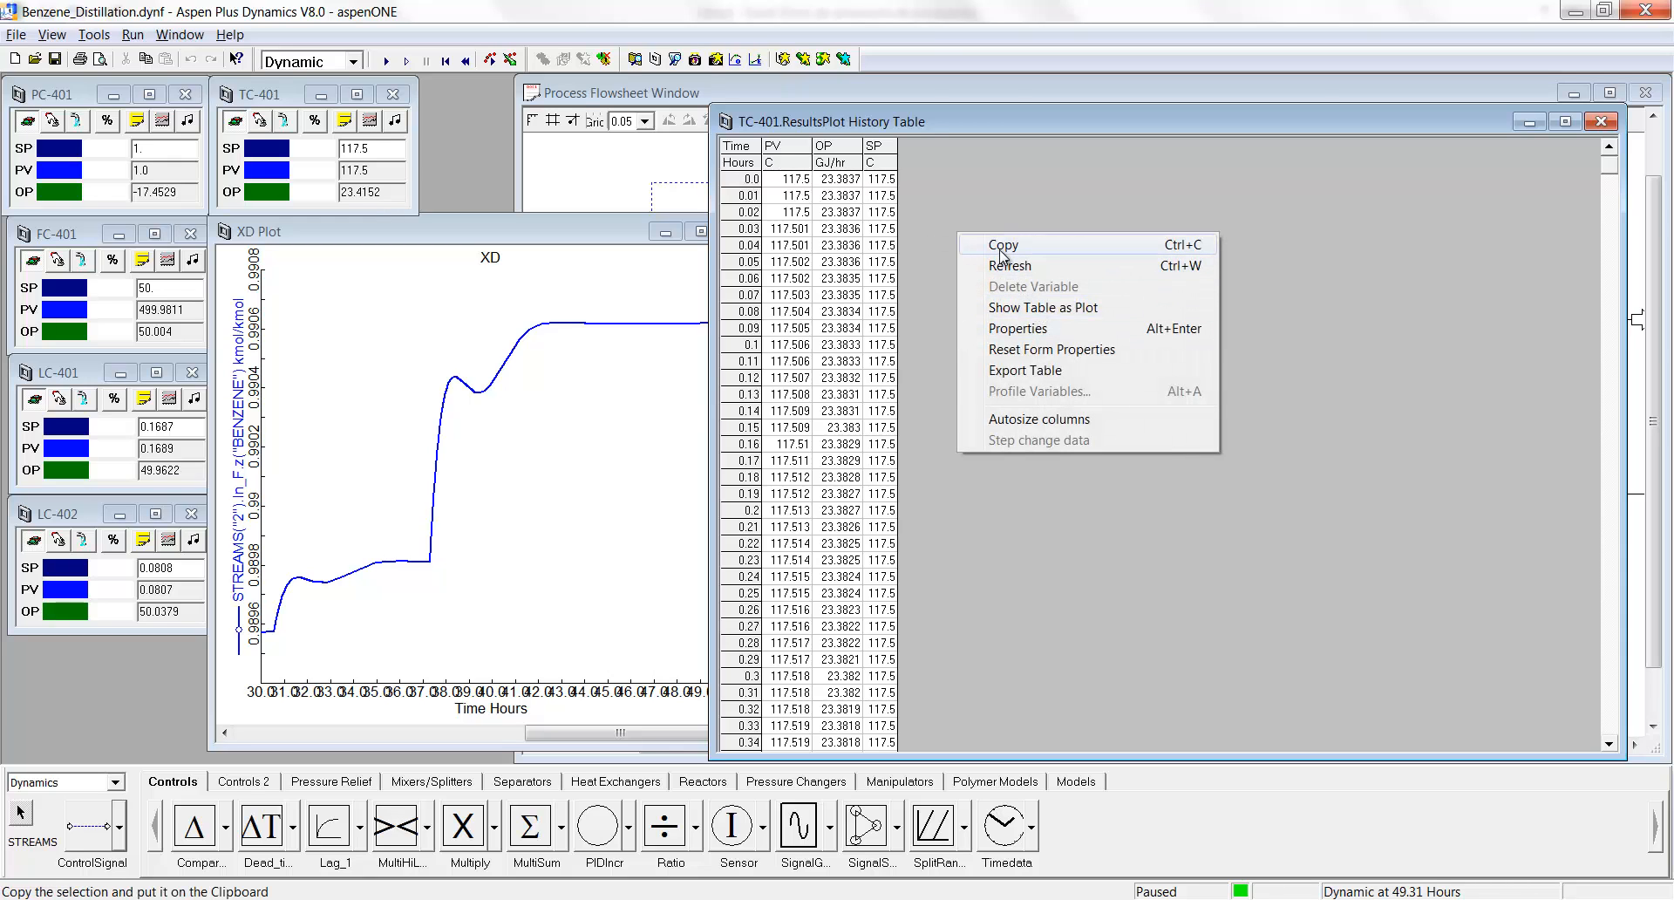
click(744, 156)
right_click(742, 150)
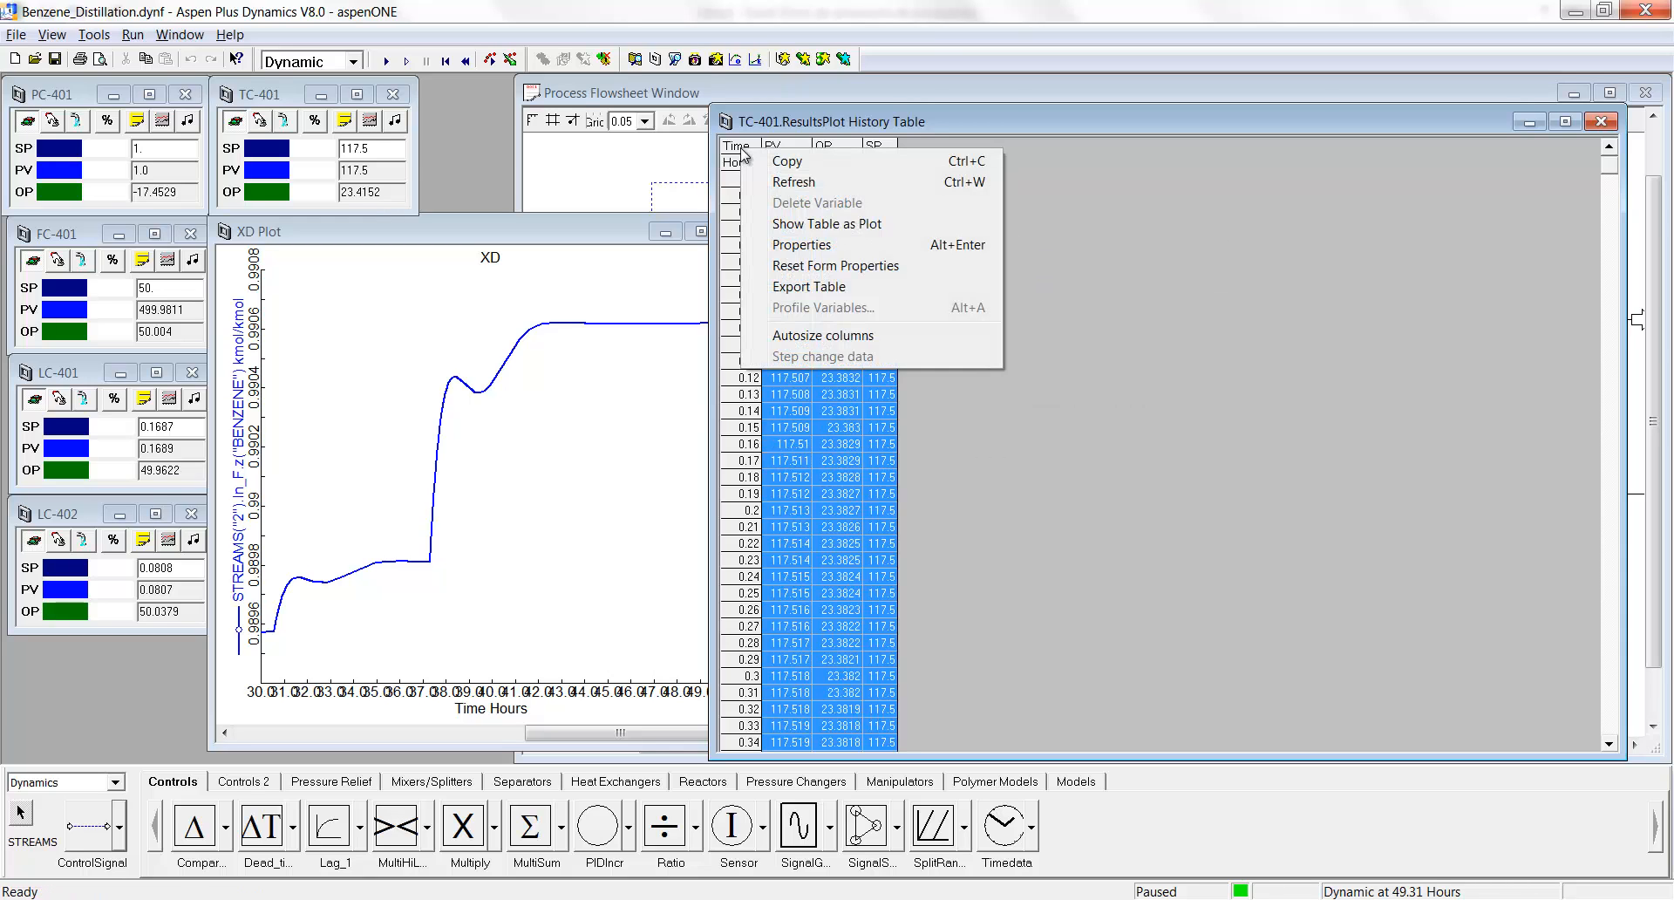
click(1121, 279)
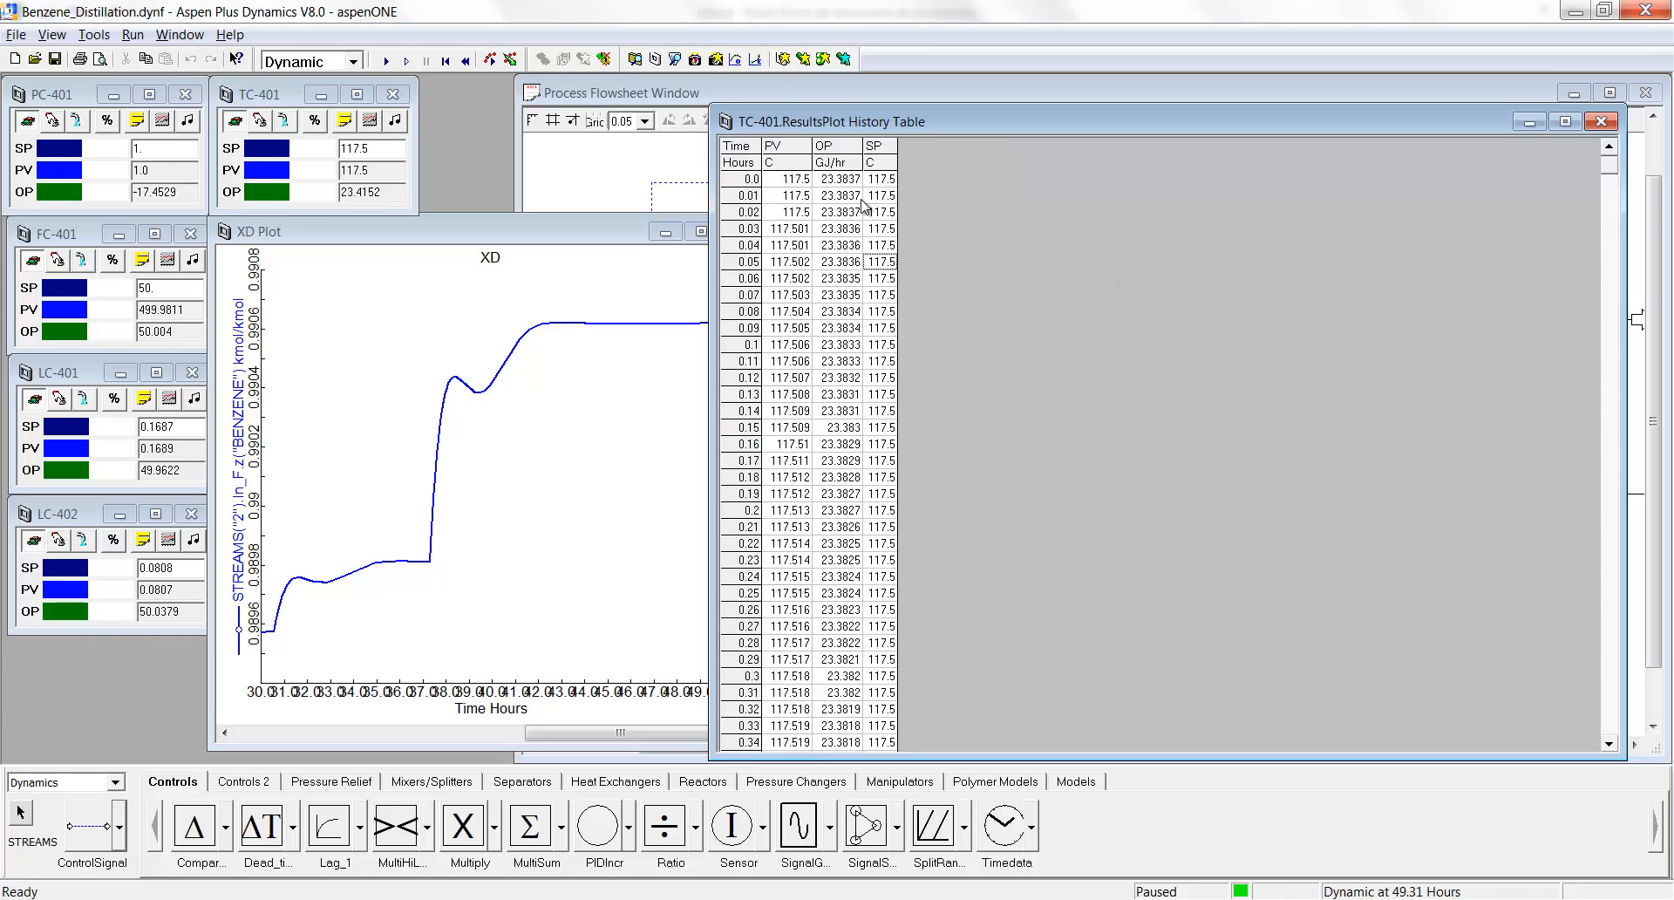
right_click(934, 220)
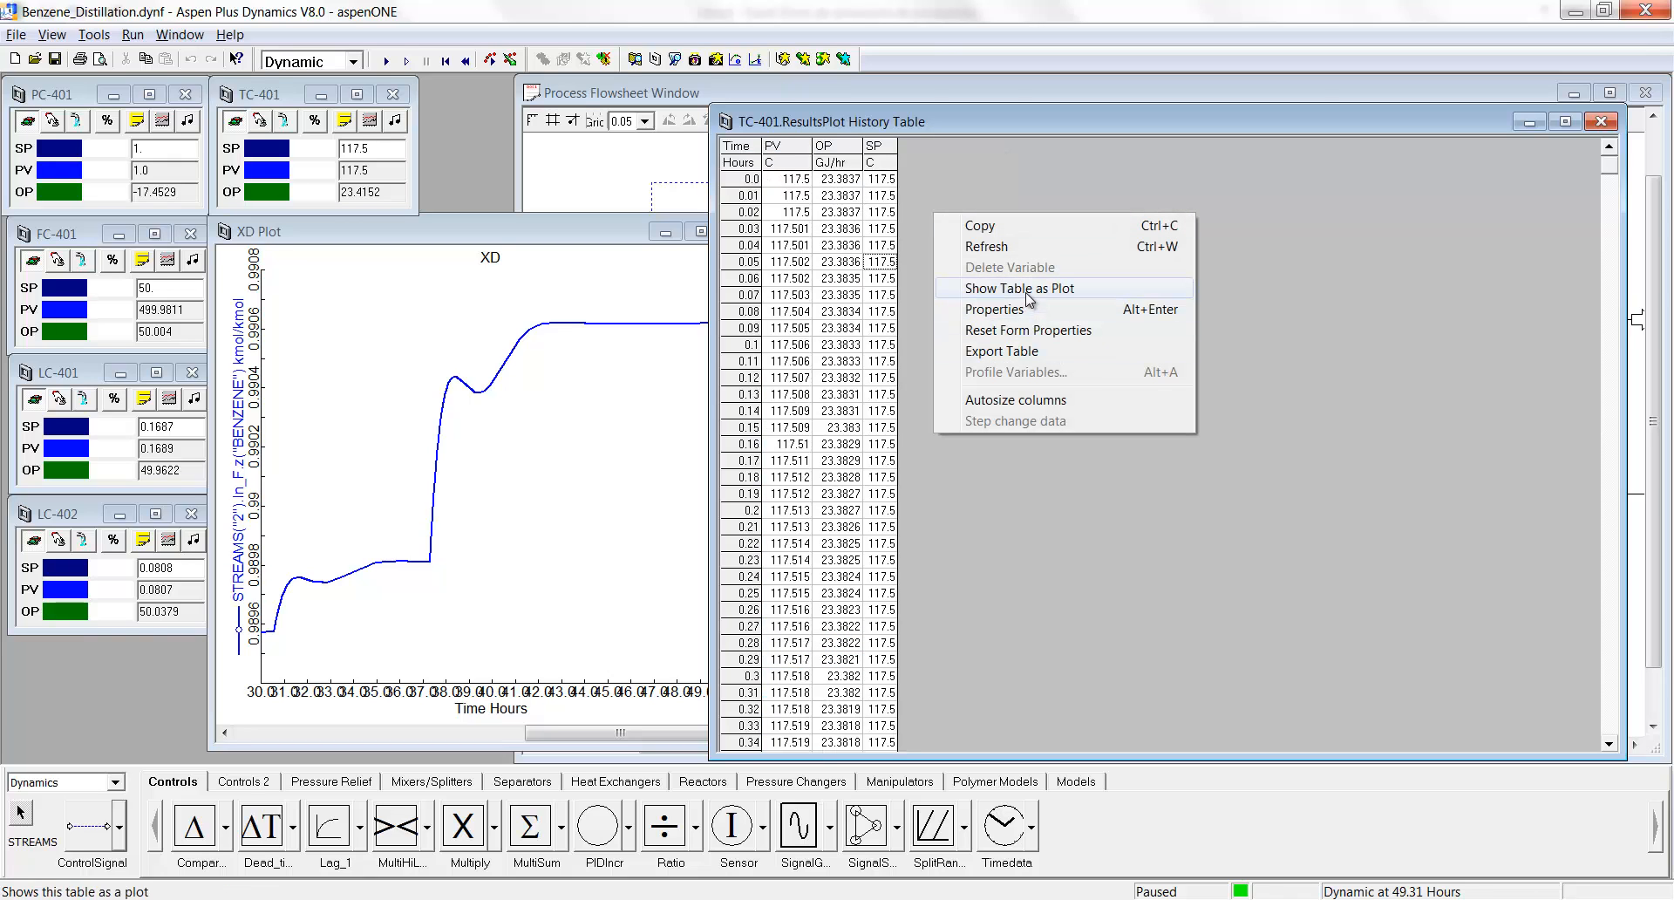
click(1031, 296)
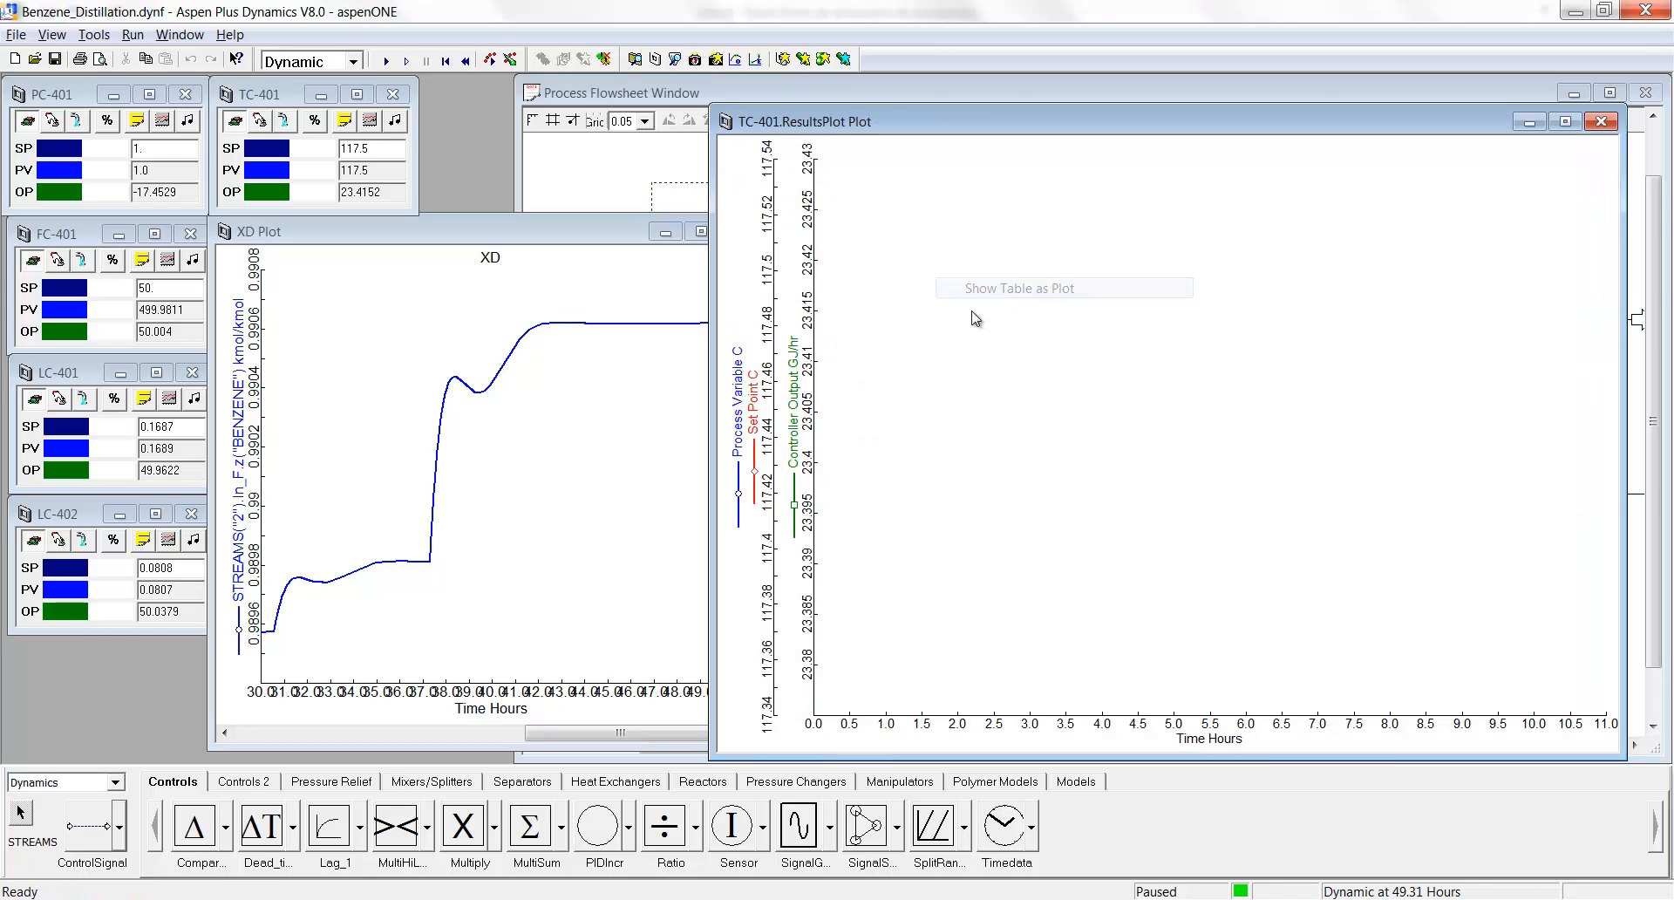
click(1603, 122)
Narrow the flowsheet window to free space for the XD plot and stack the TC-401 faceplate below LC-402.
mouse_move(605, 230)
mouse_down()
mouse_move(689, 164)
mouse_move(605, 233)
mouse_up()
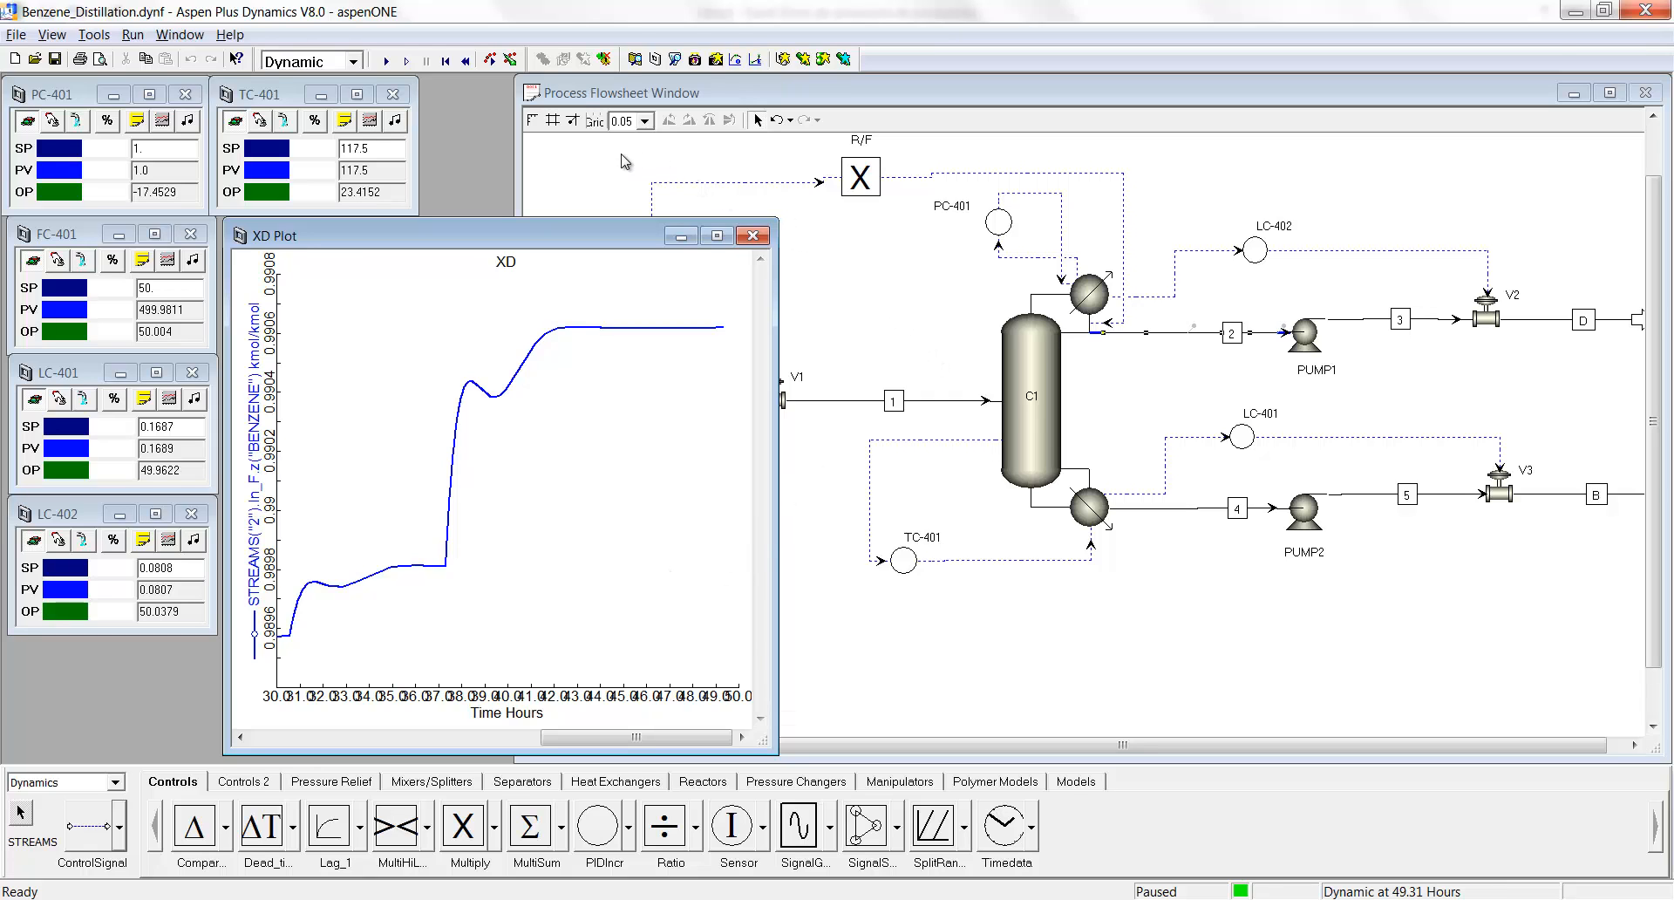
click(558, 192)
drag(517, 211, 901, 214)
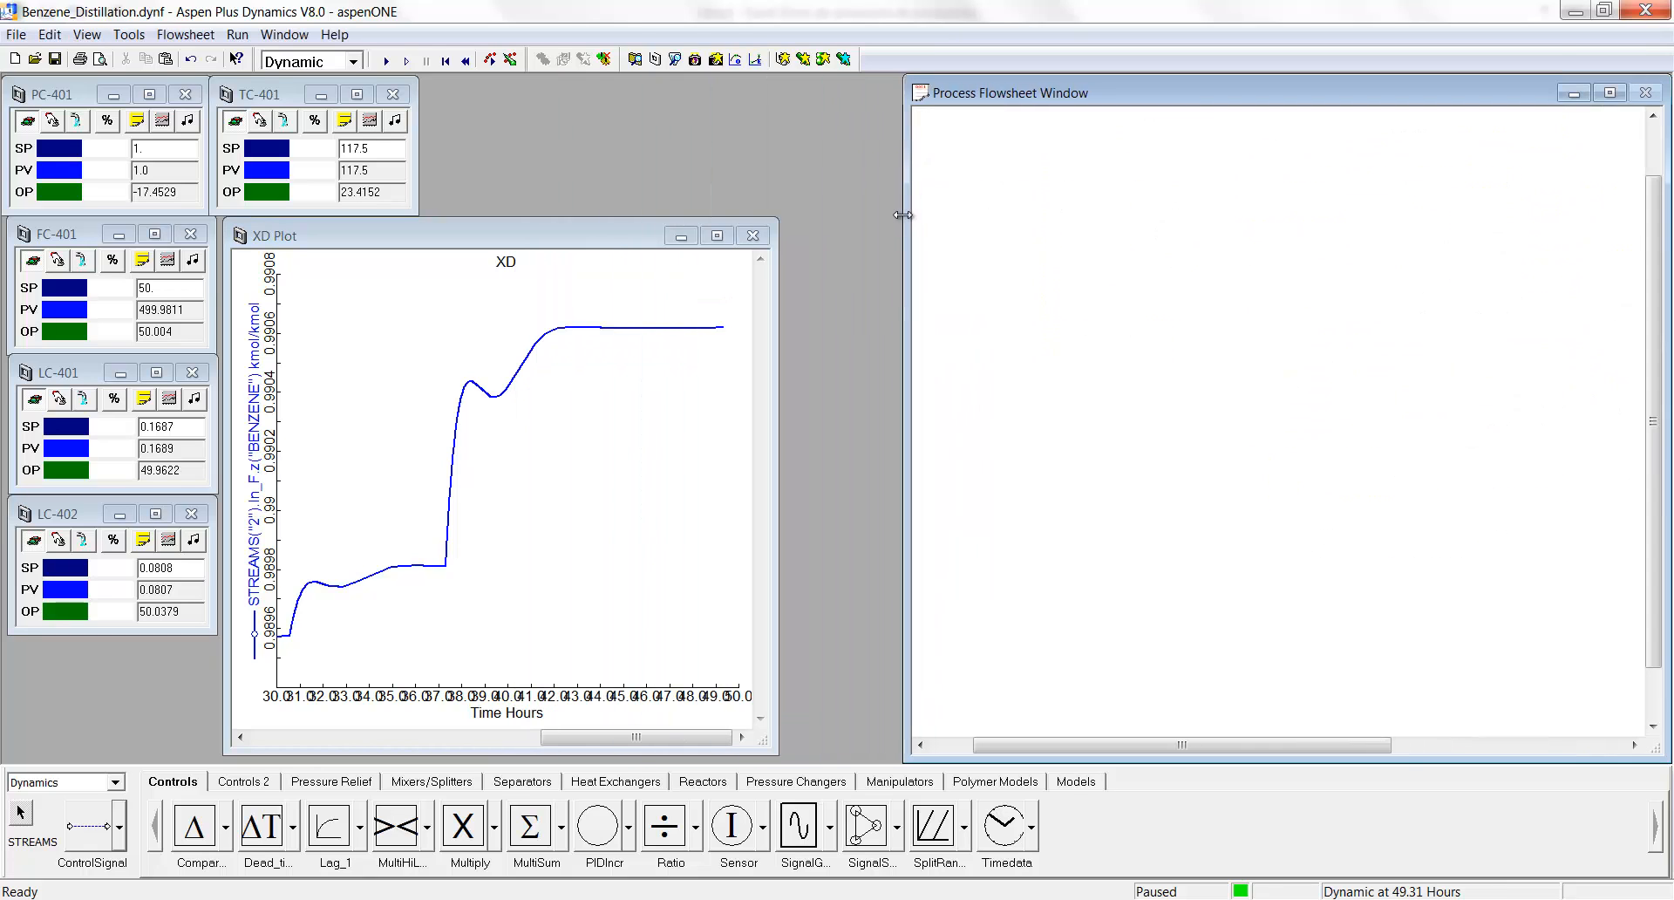
drag(650, 240, 766, 163)
drag(294, 108, 78, 659)
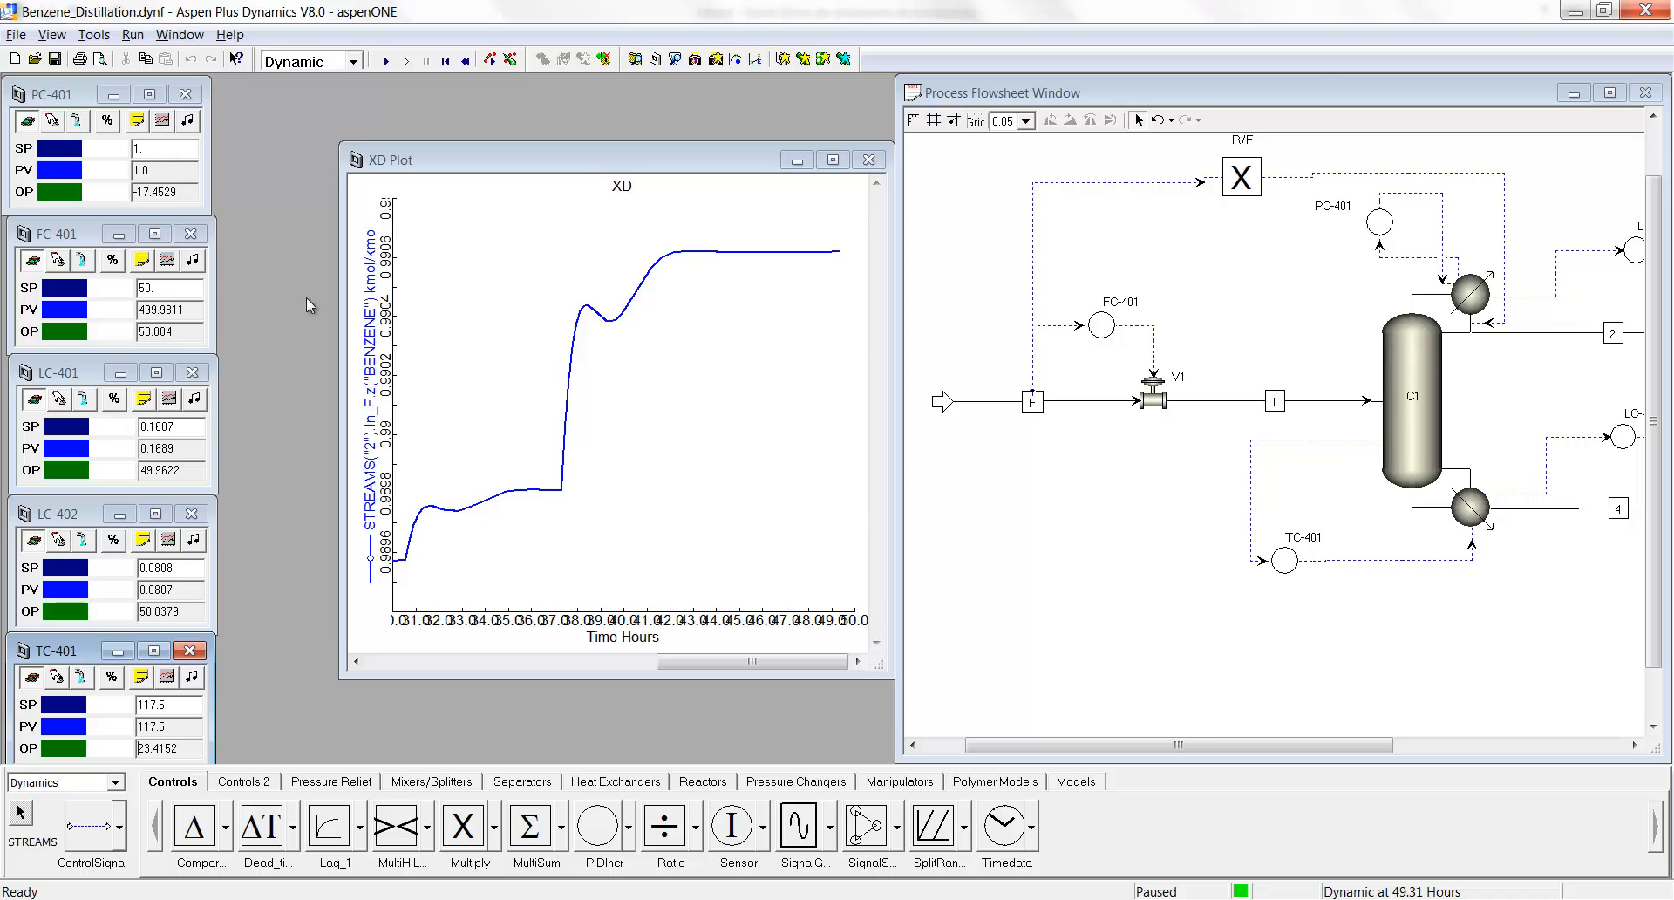
Place the XD plot beside the faceplates, enlarge it to fill the space up to the flowsheet, and make the flowsheet window active.
drag(412, 166, 293, 98)
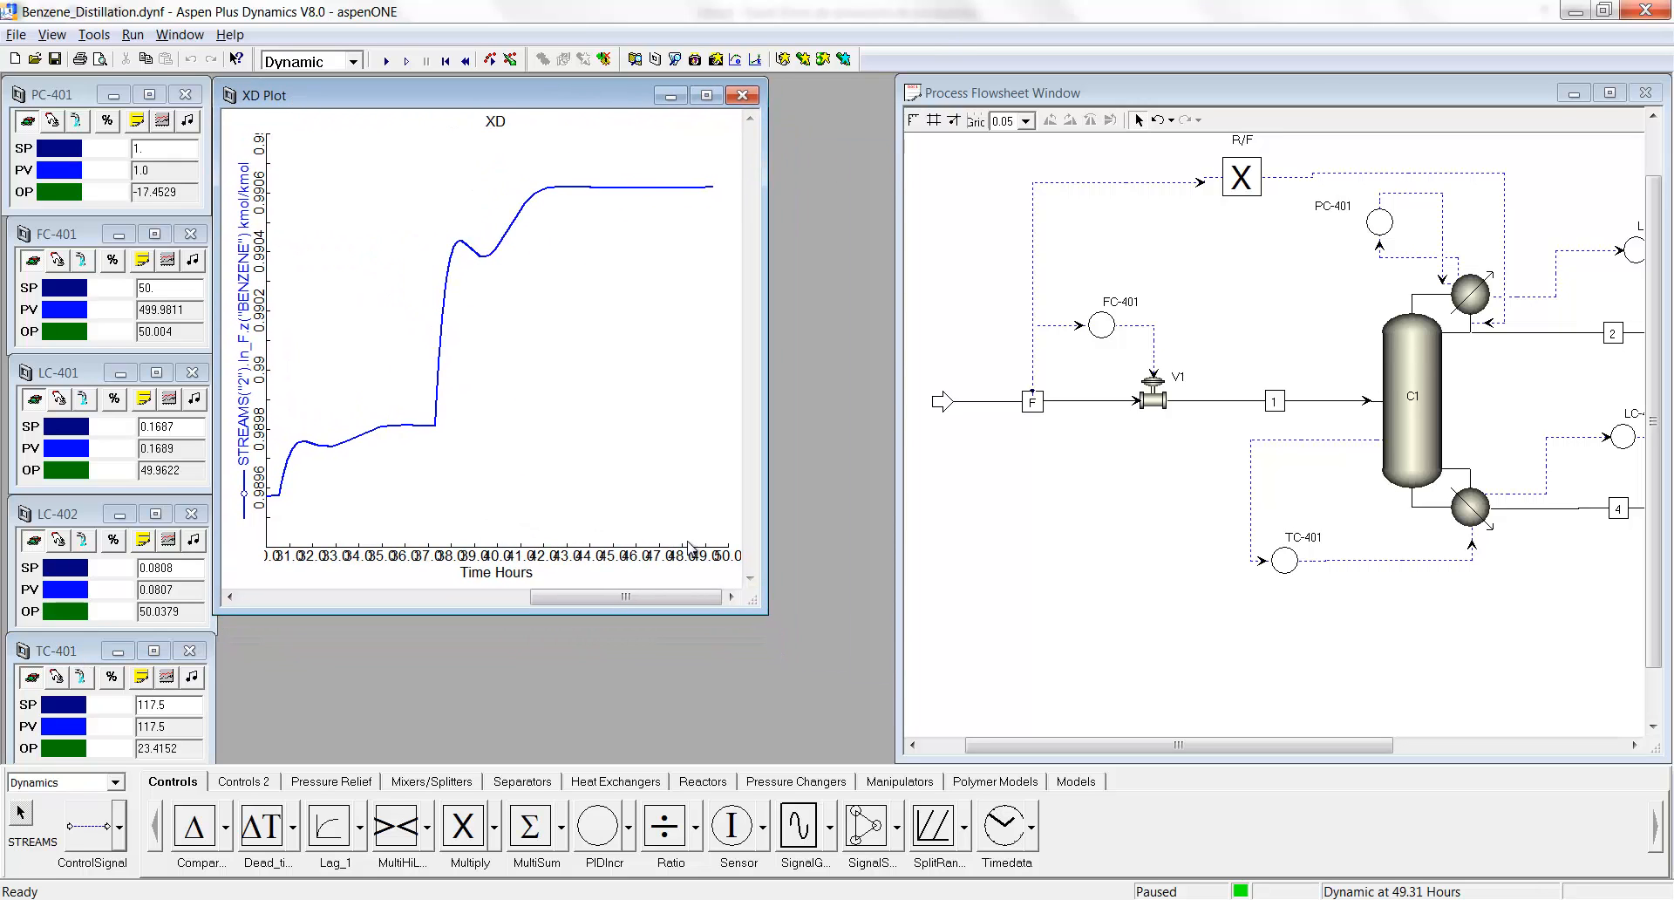
drag(760, 612, 887, 756)
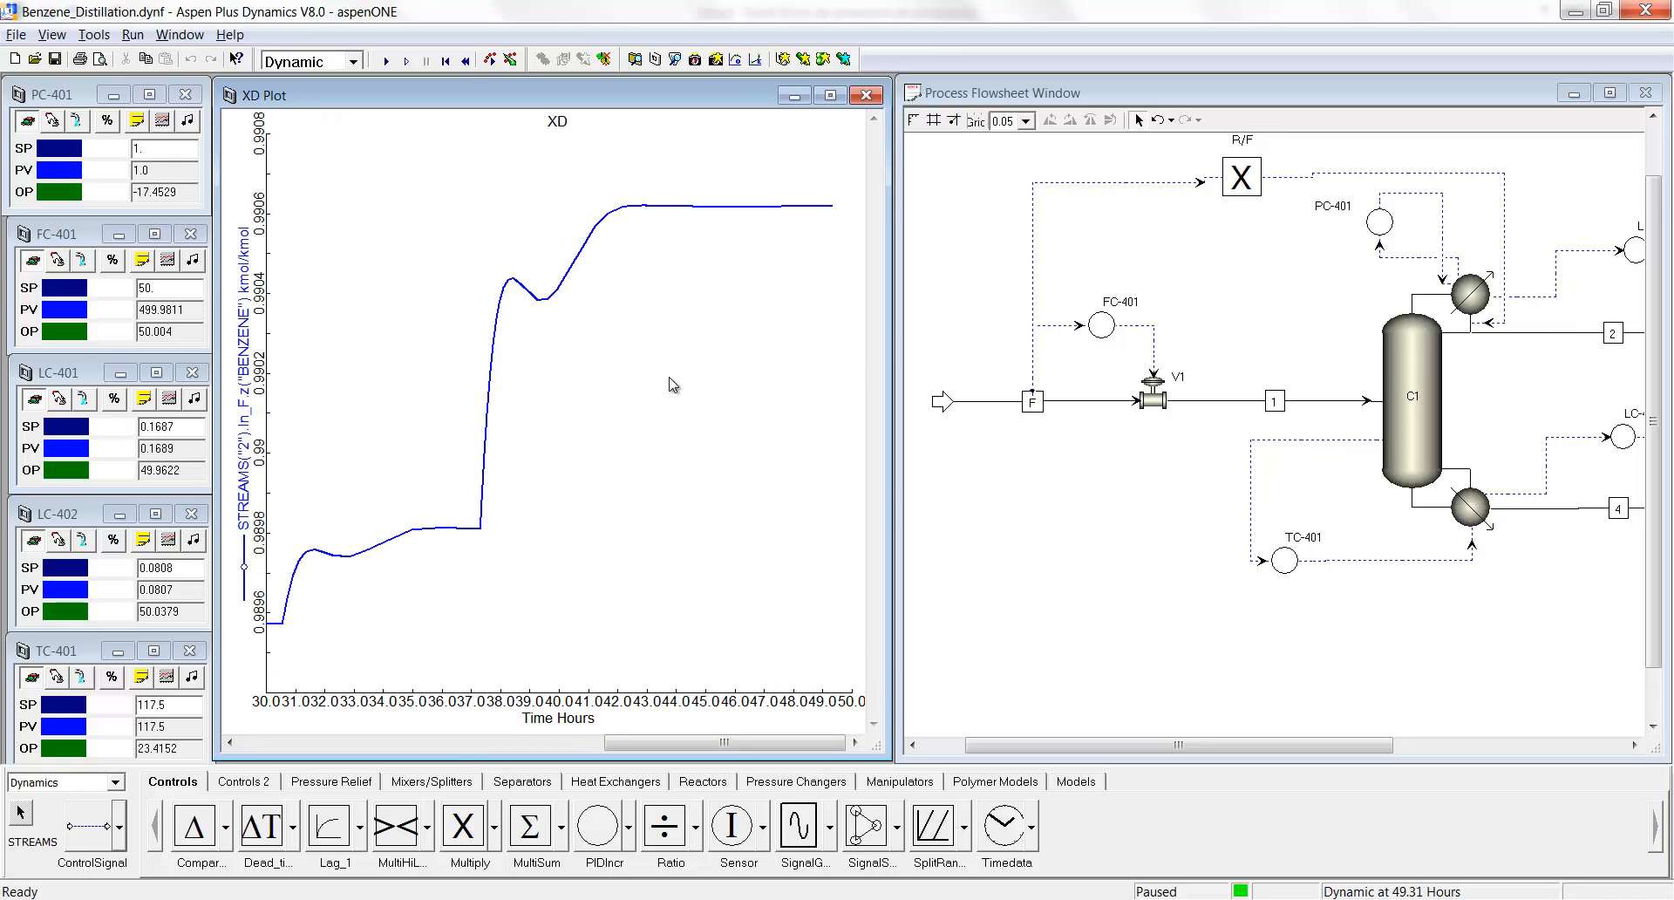
click(966, 286)
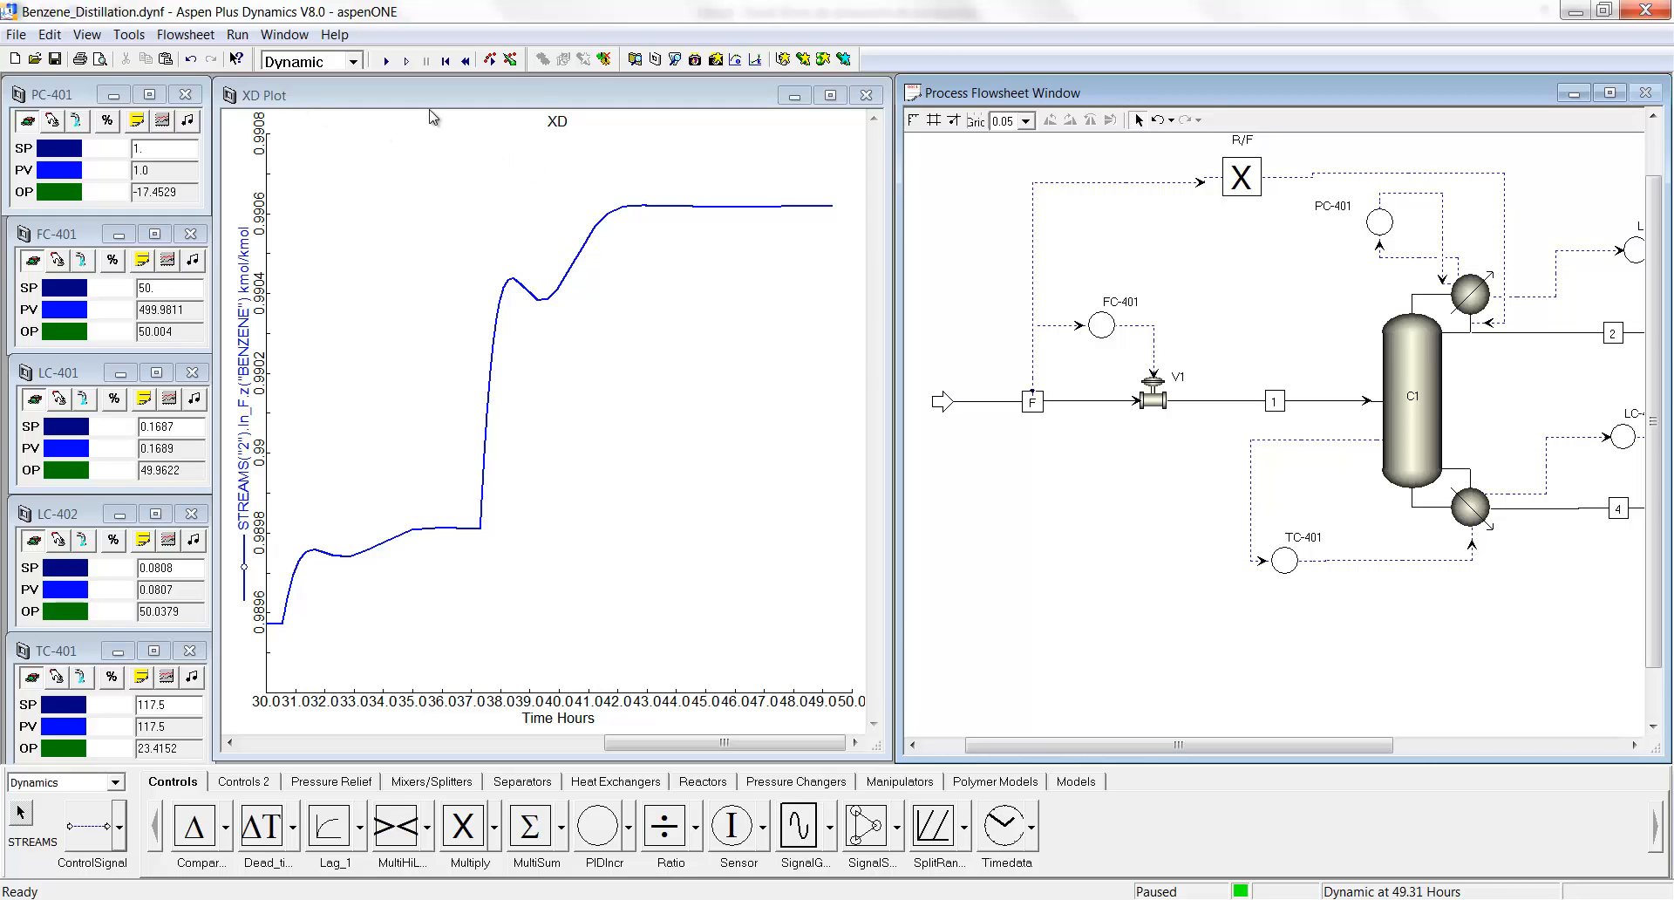
Capture the current screen layout with the XD plot under the name Monitor_Comp.
click(129, 34)
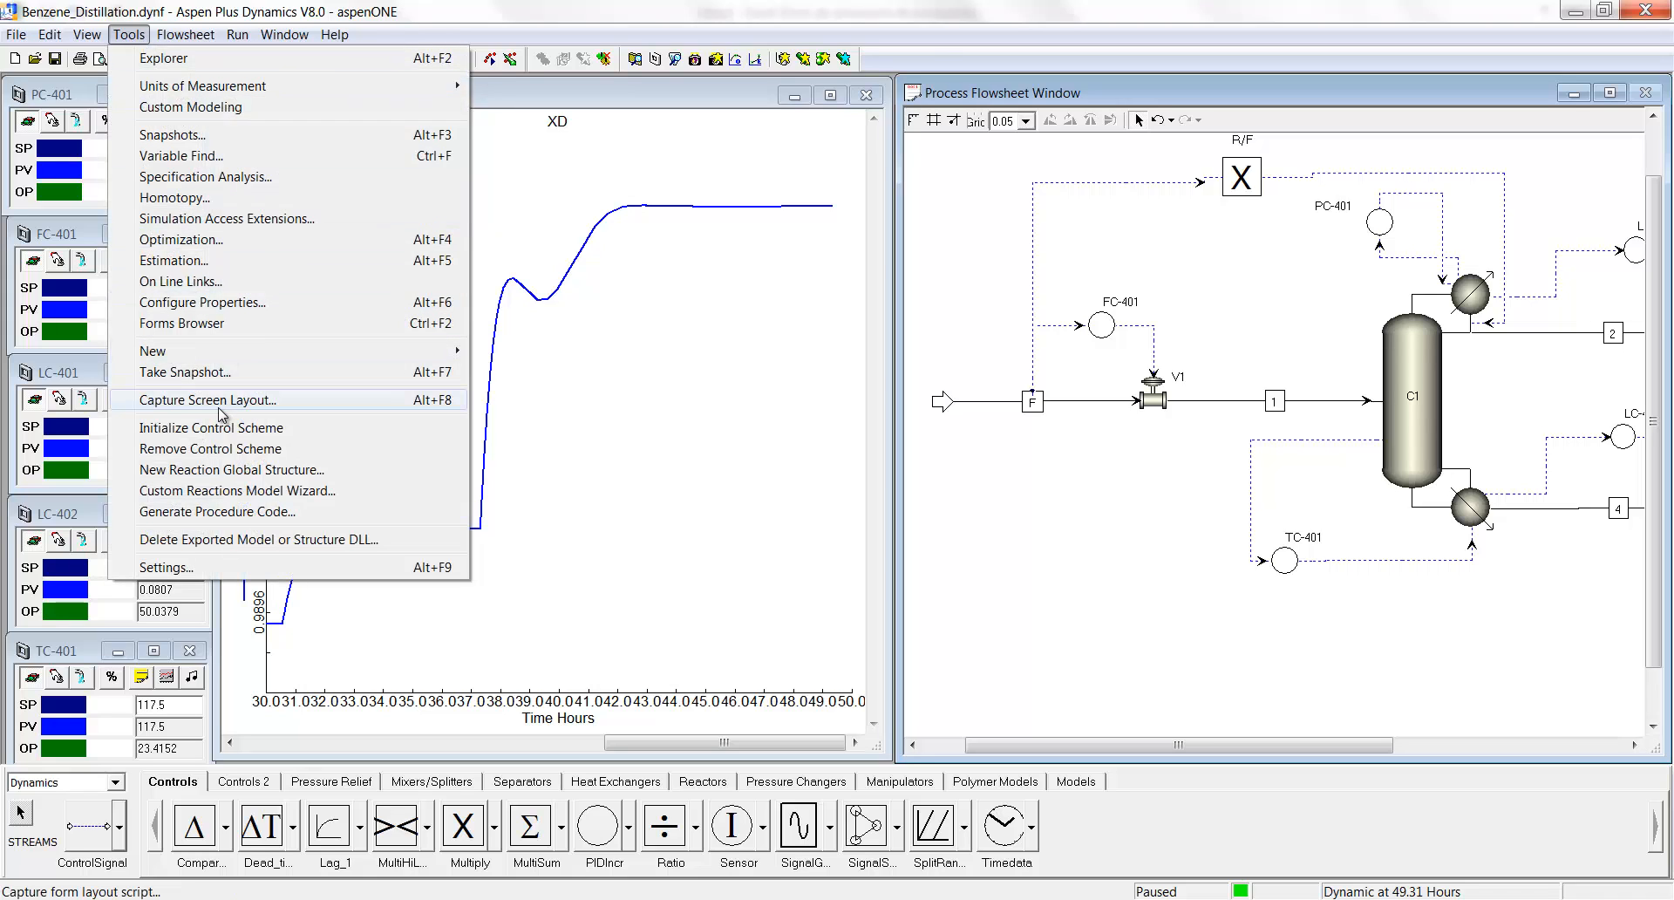
click(221, 403)
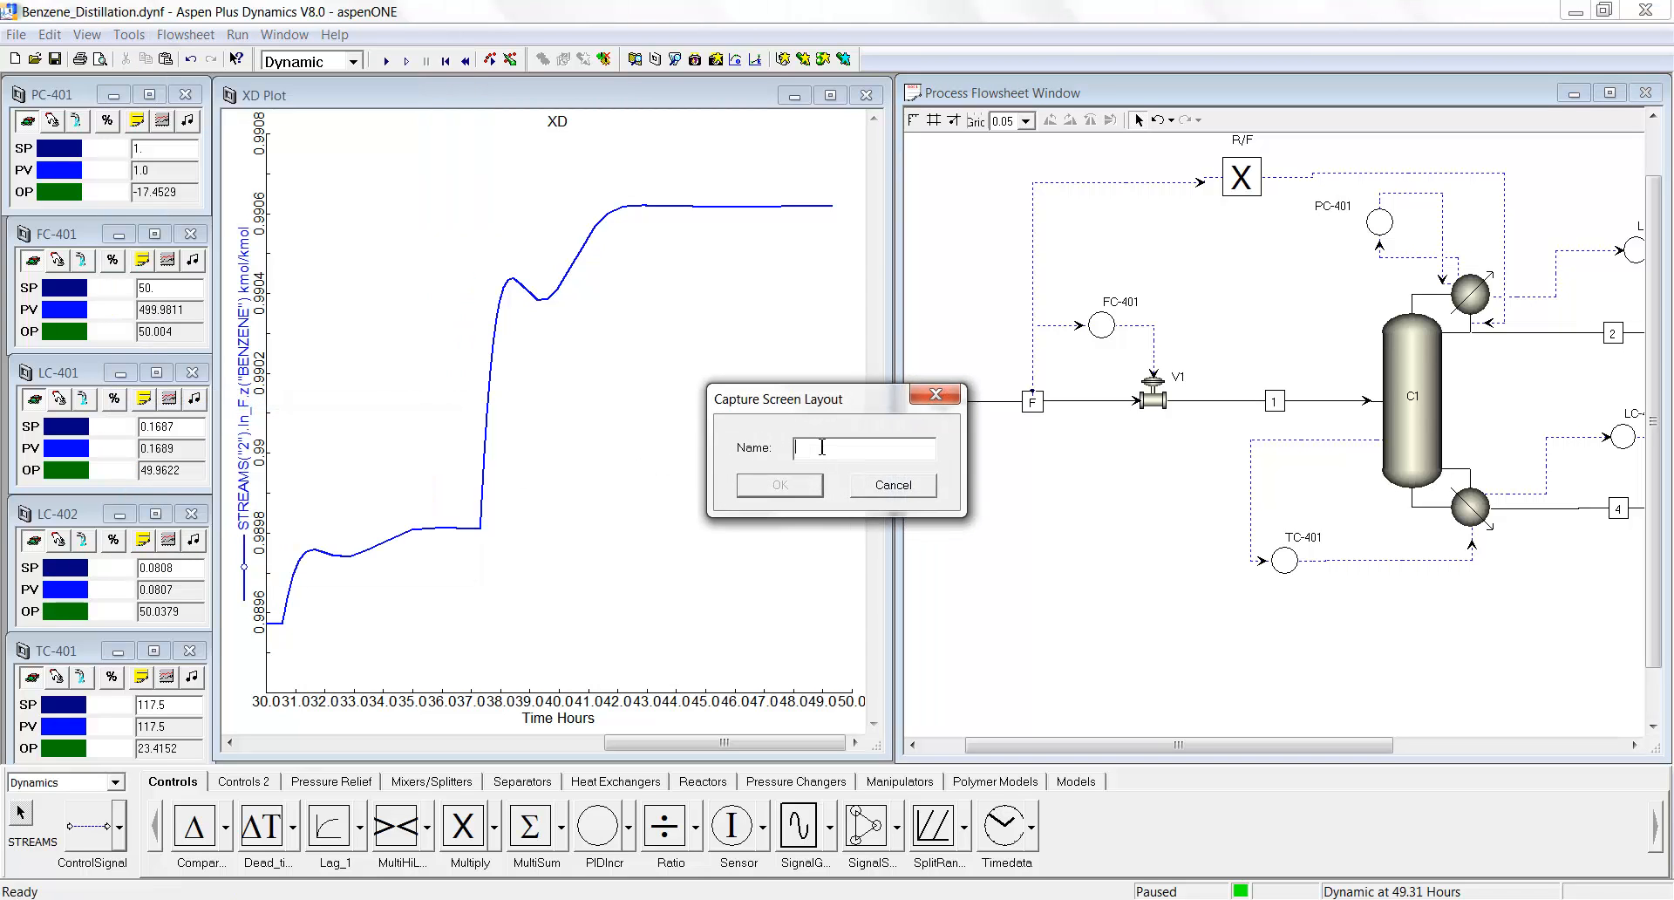
text(OM)
text(_Comp)
click(772, 486)
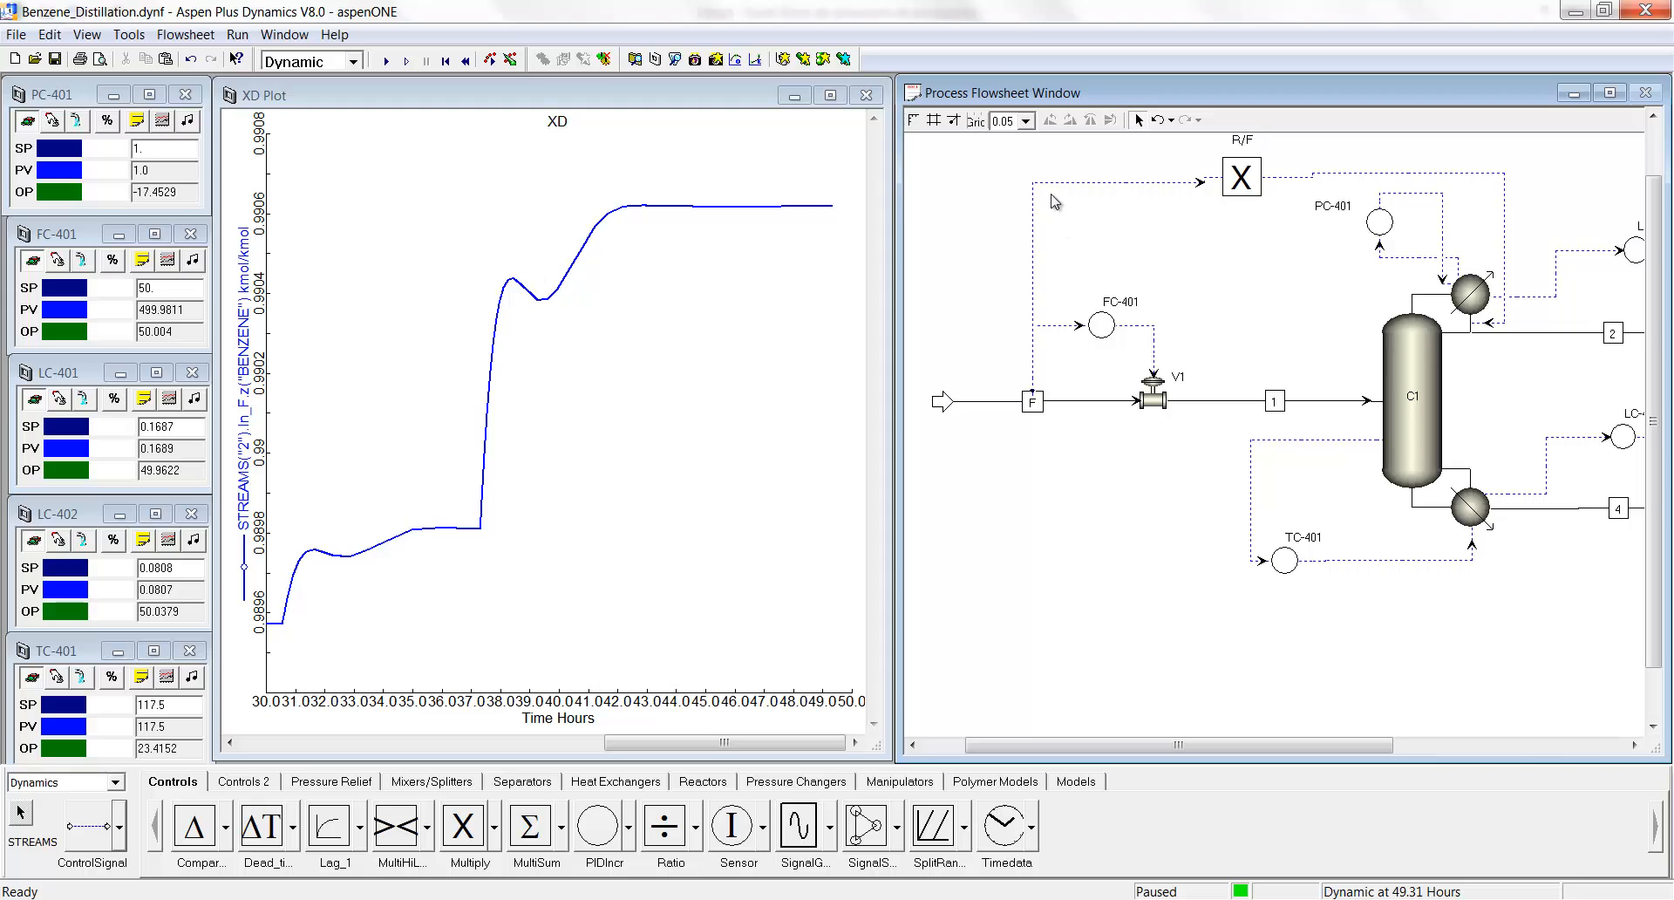
Close the XD plot and widen the flowsheet window up to the controller faceplates.
click(866, 95)
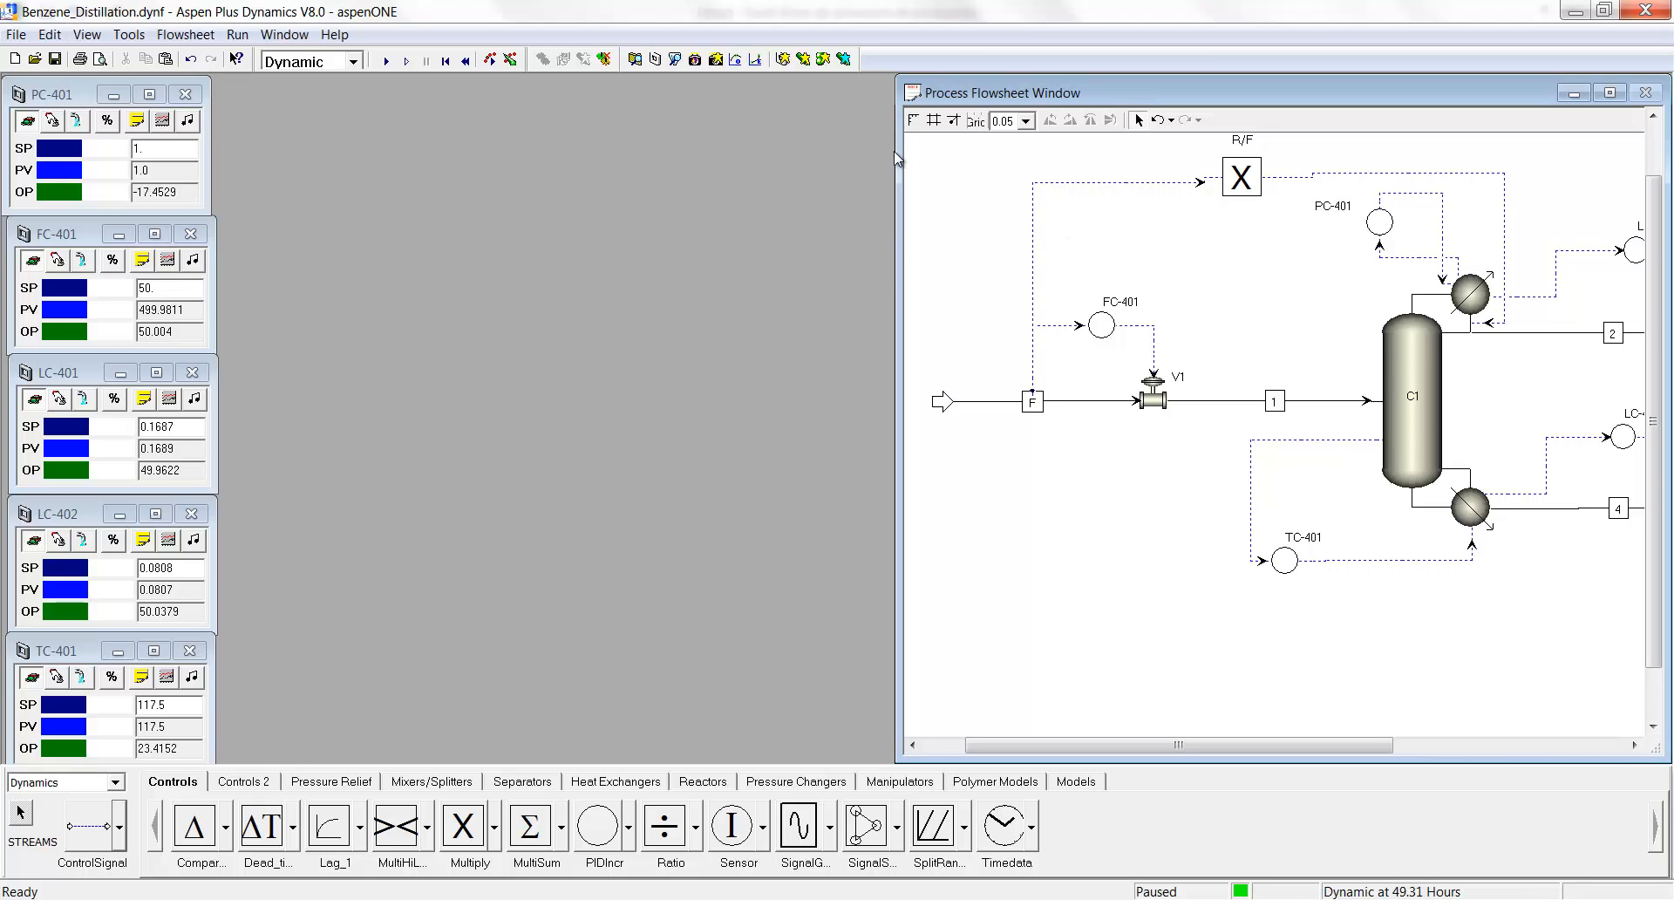
drag(895, 157, 233, 219)
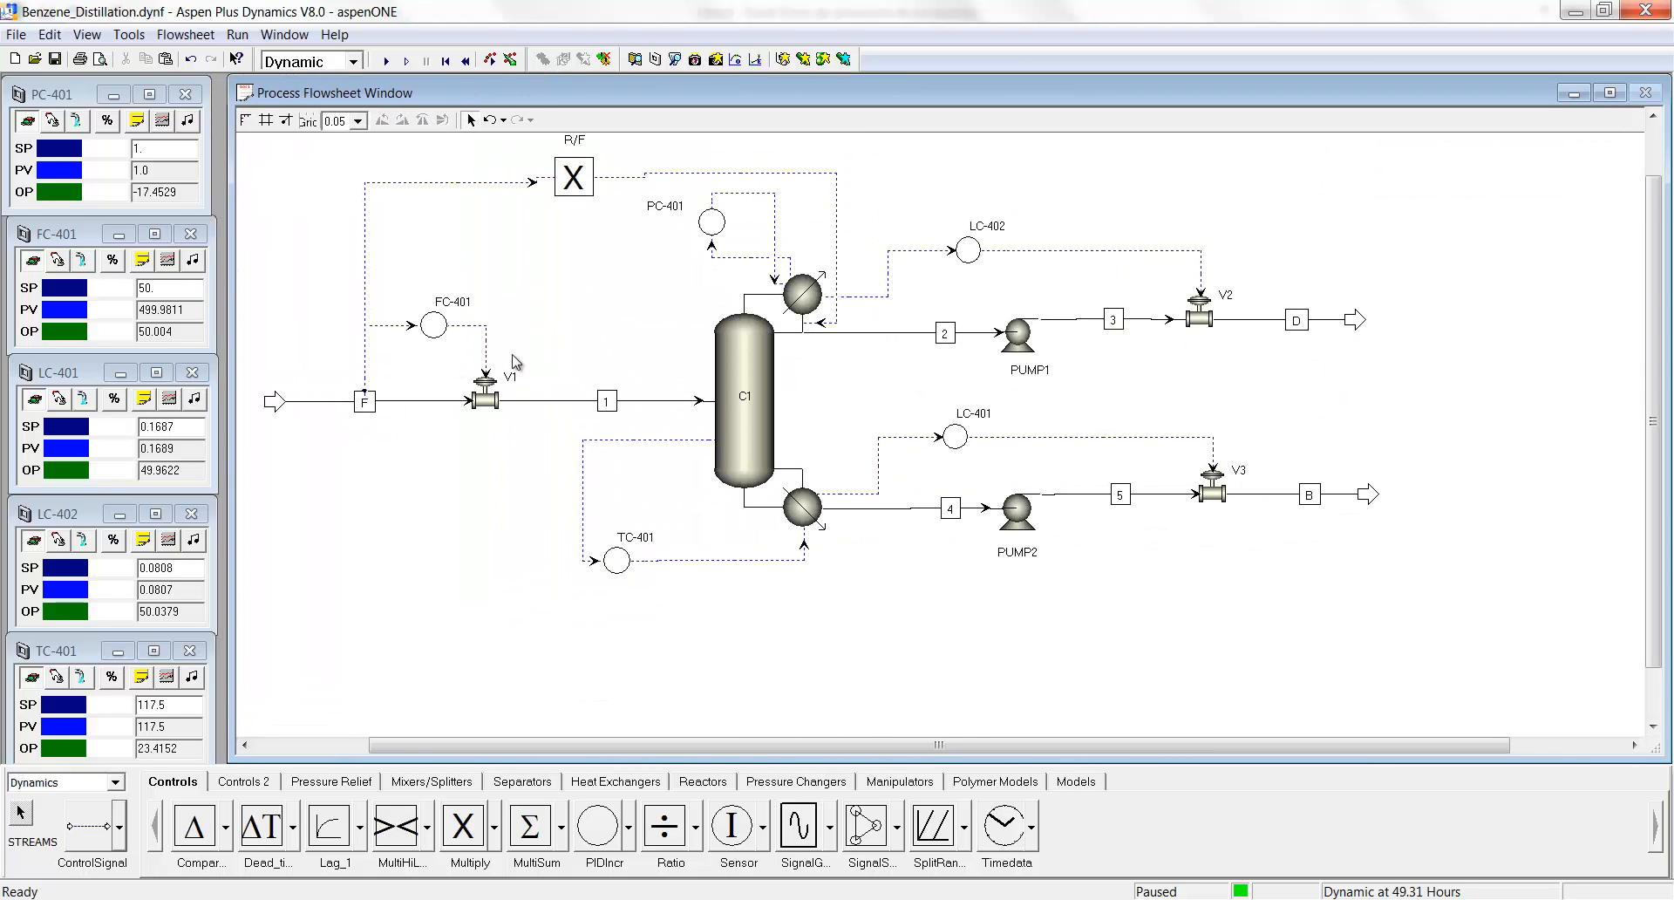
Open column C1's results table over the flowsheet and resume the dynamic run.
double_click(758, 368)
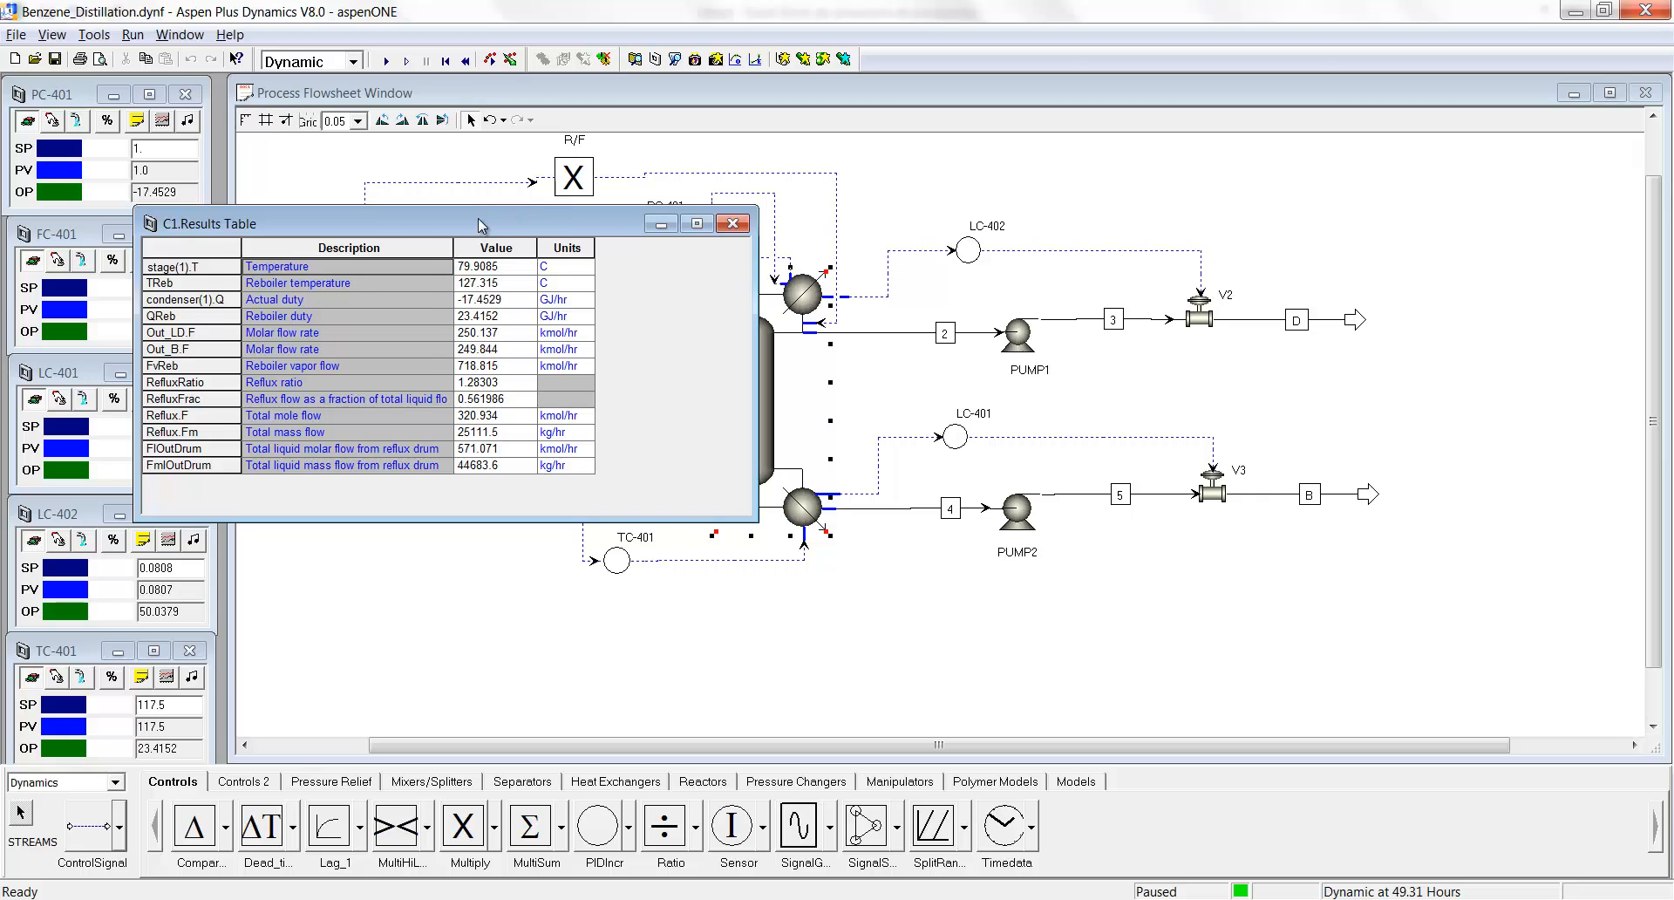
drag(485, 221, 539, 198)
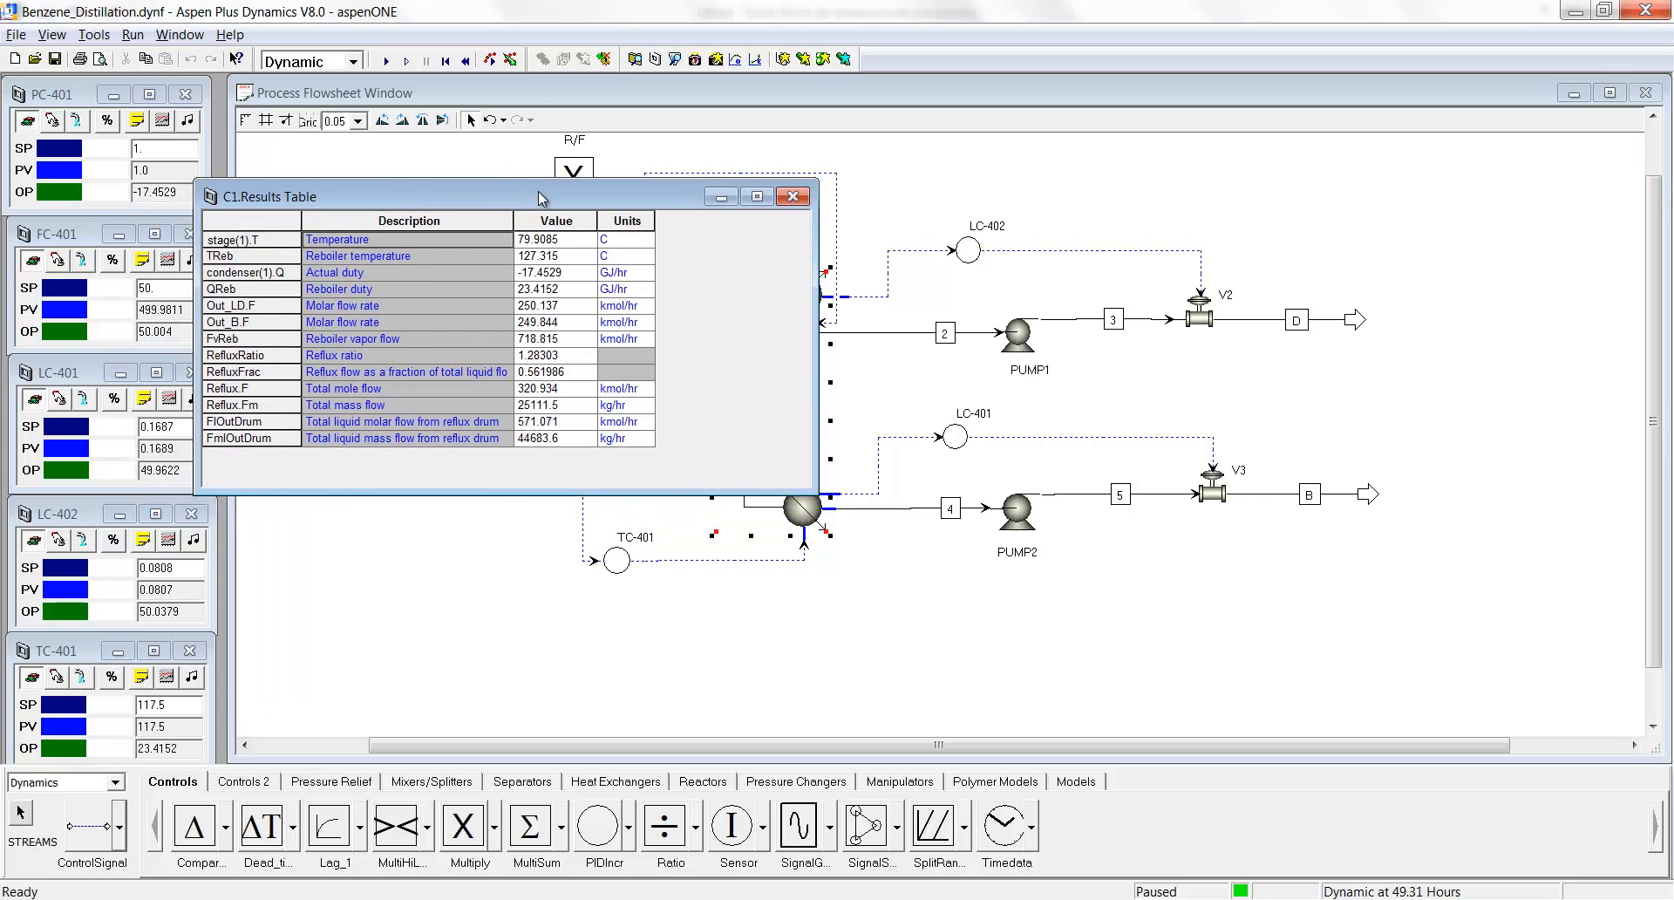
click(386, 61)
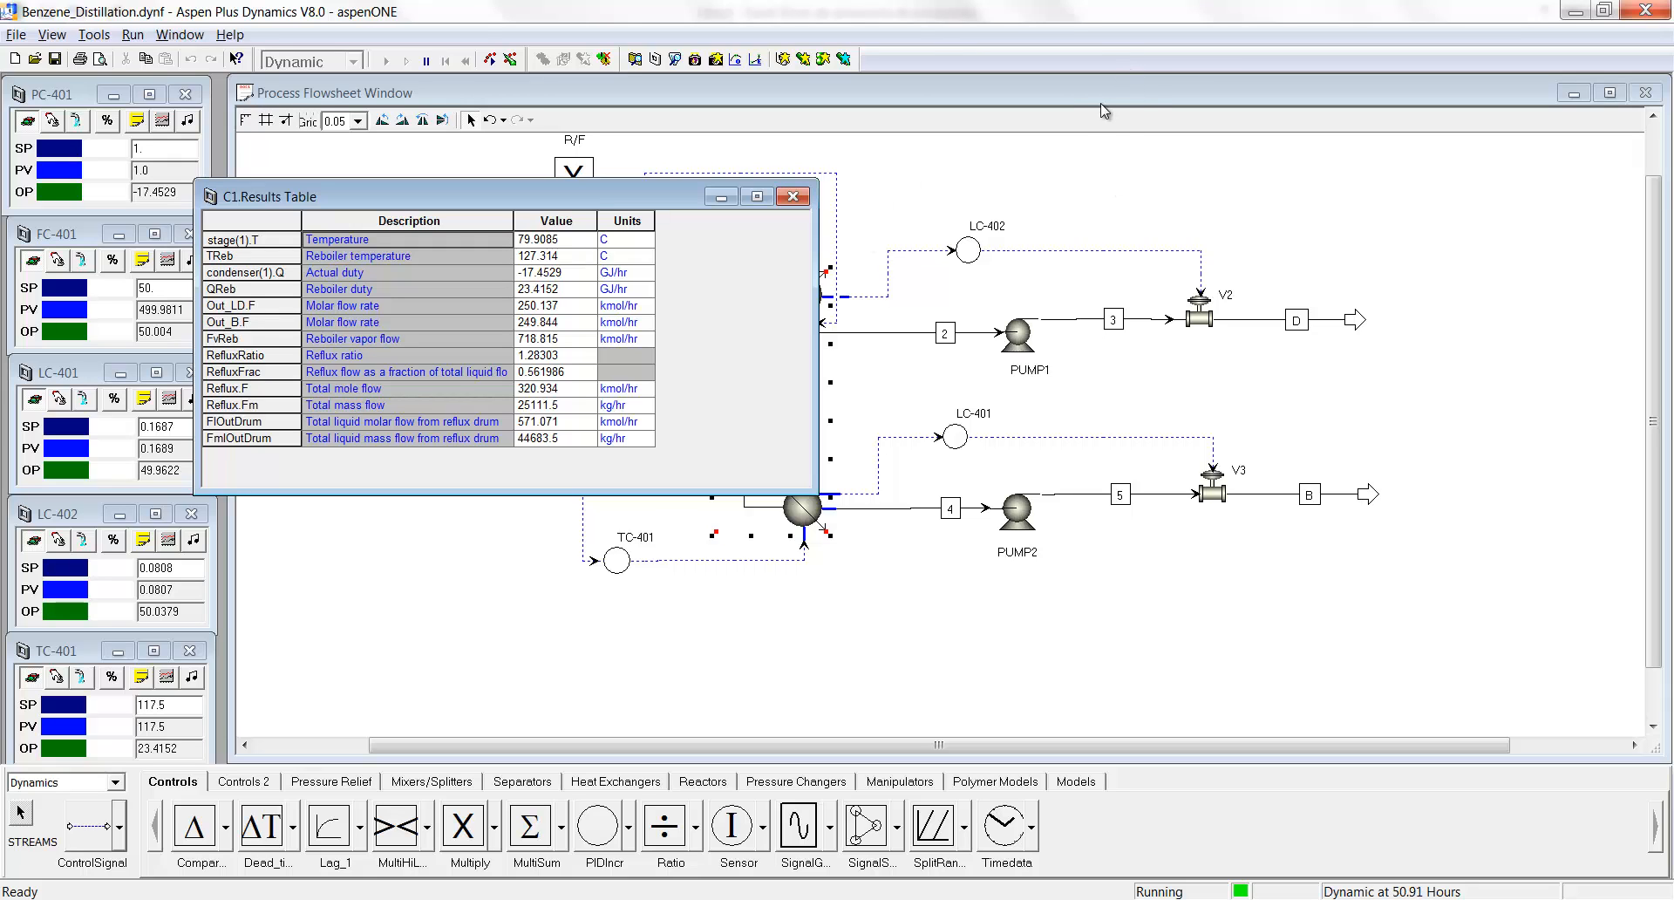
click(1085, 187)
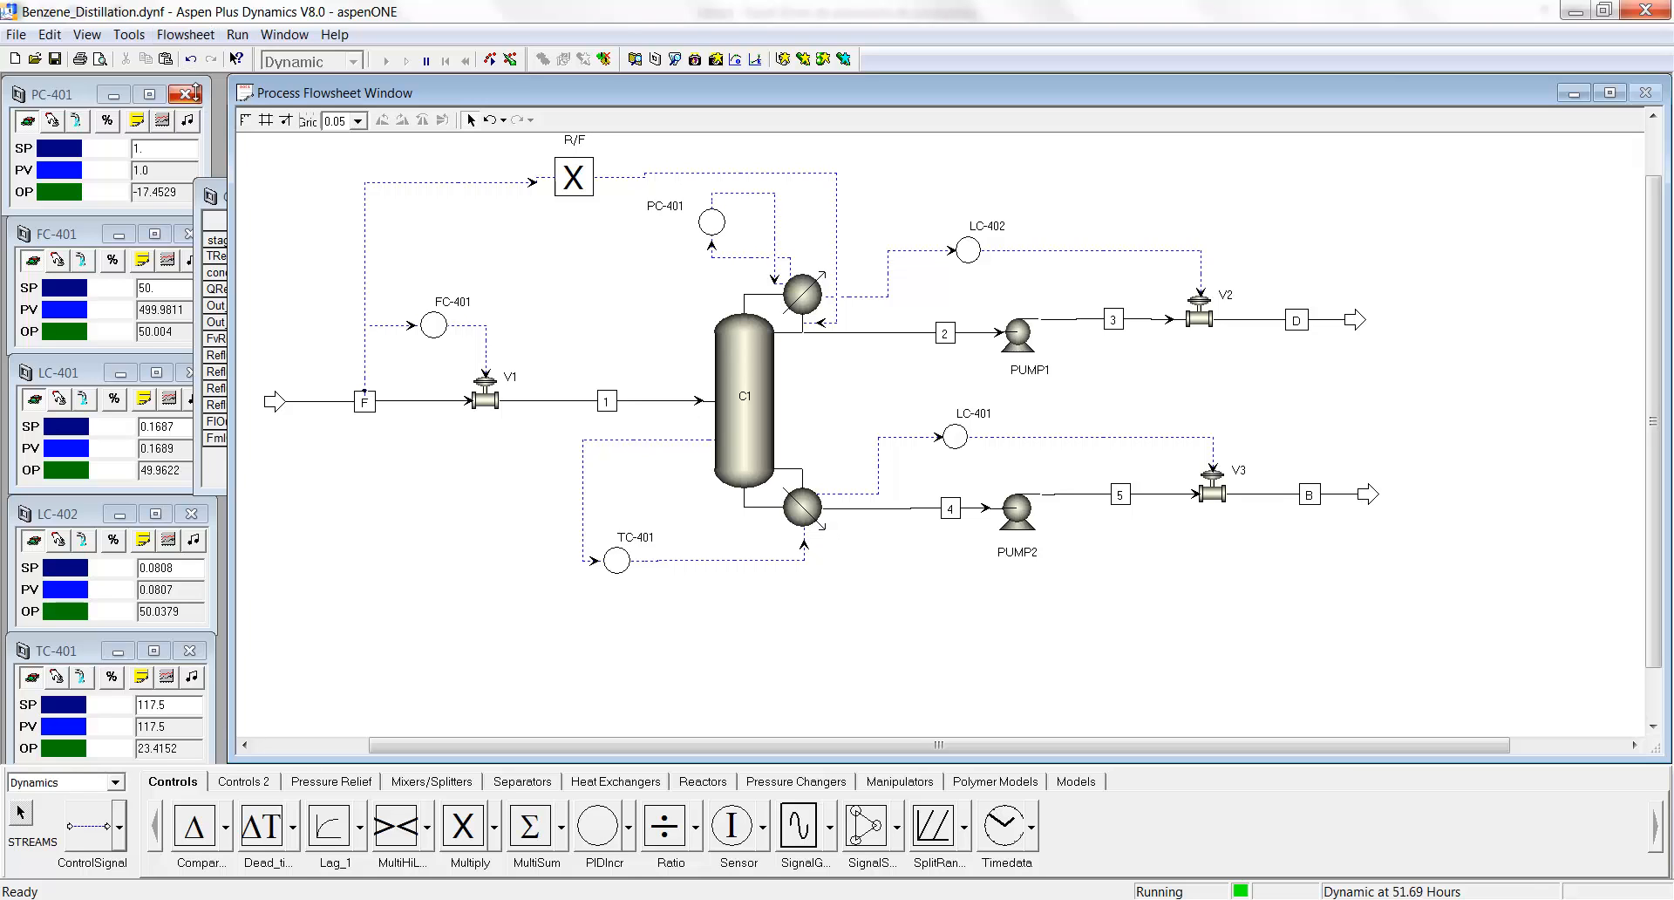
click(220, 194)
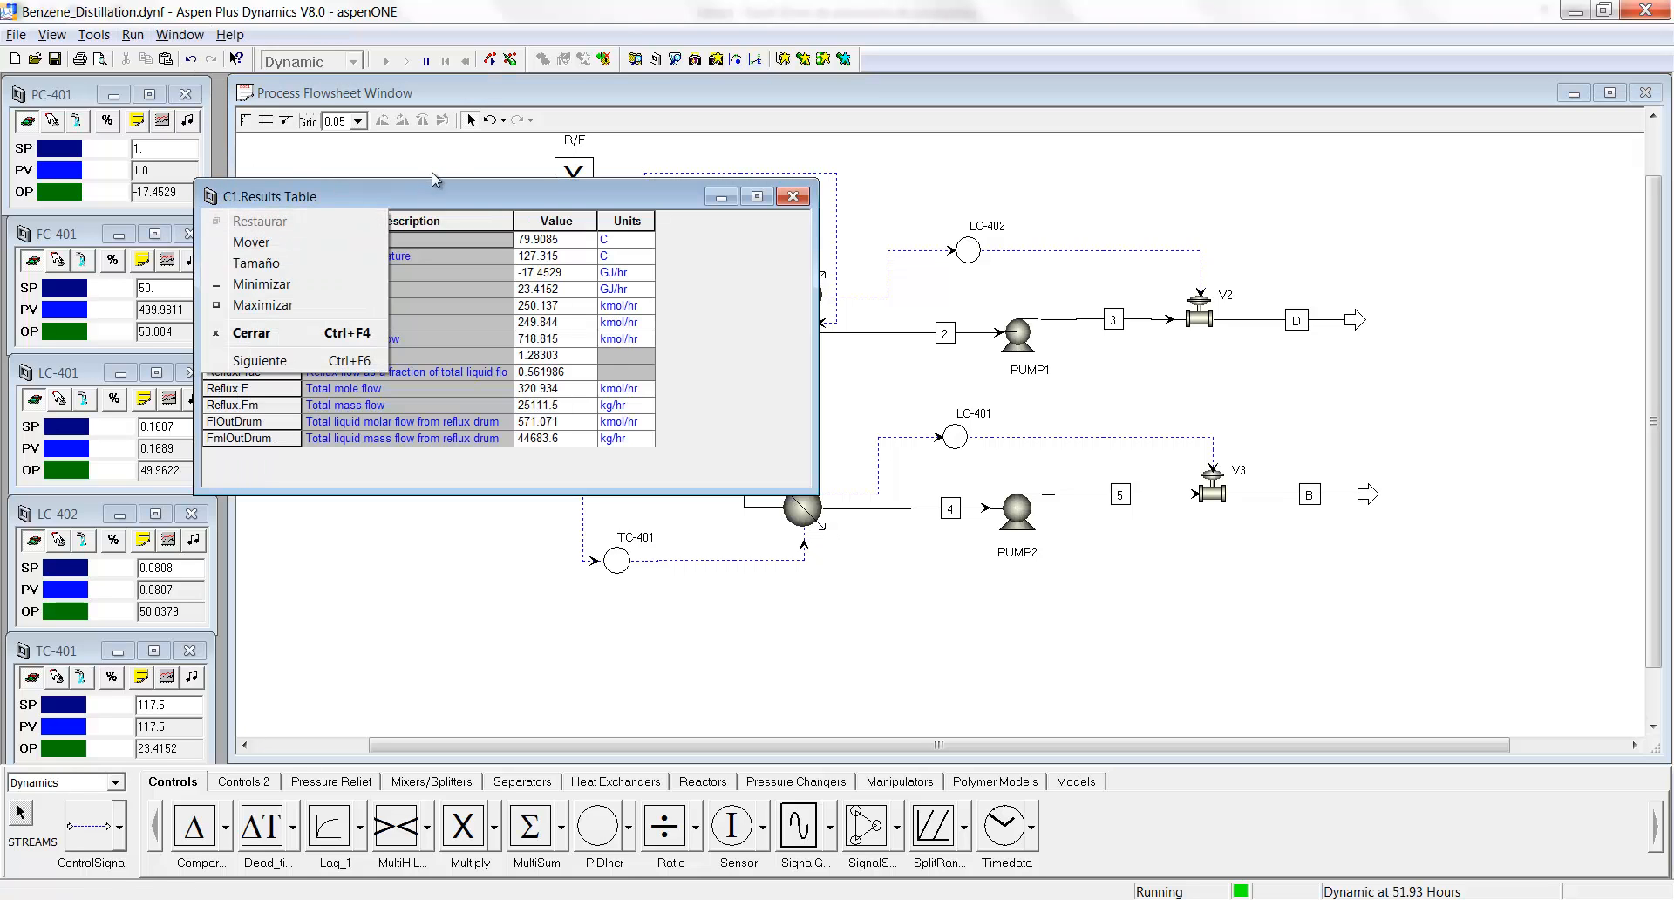
click(433, 174)
click(226, 195)
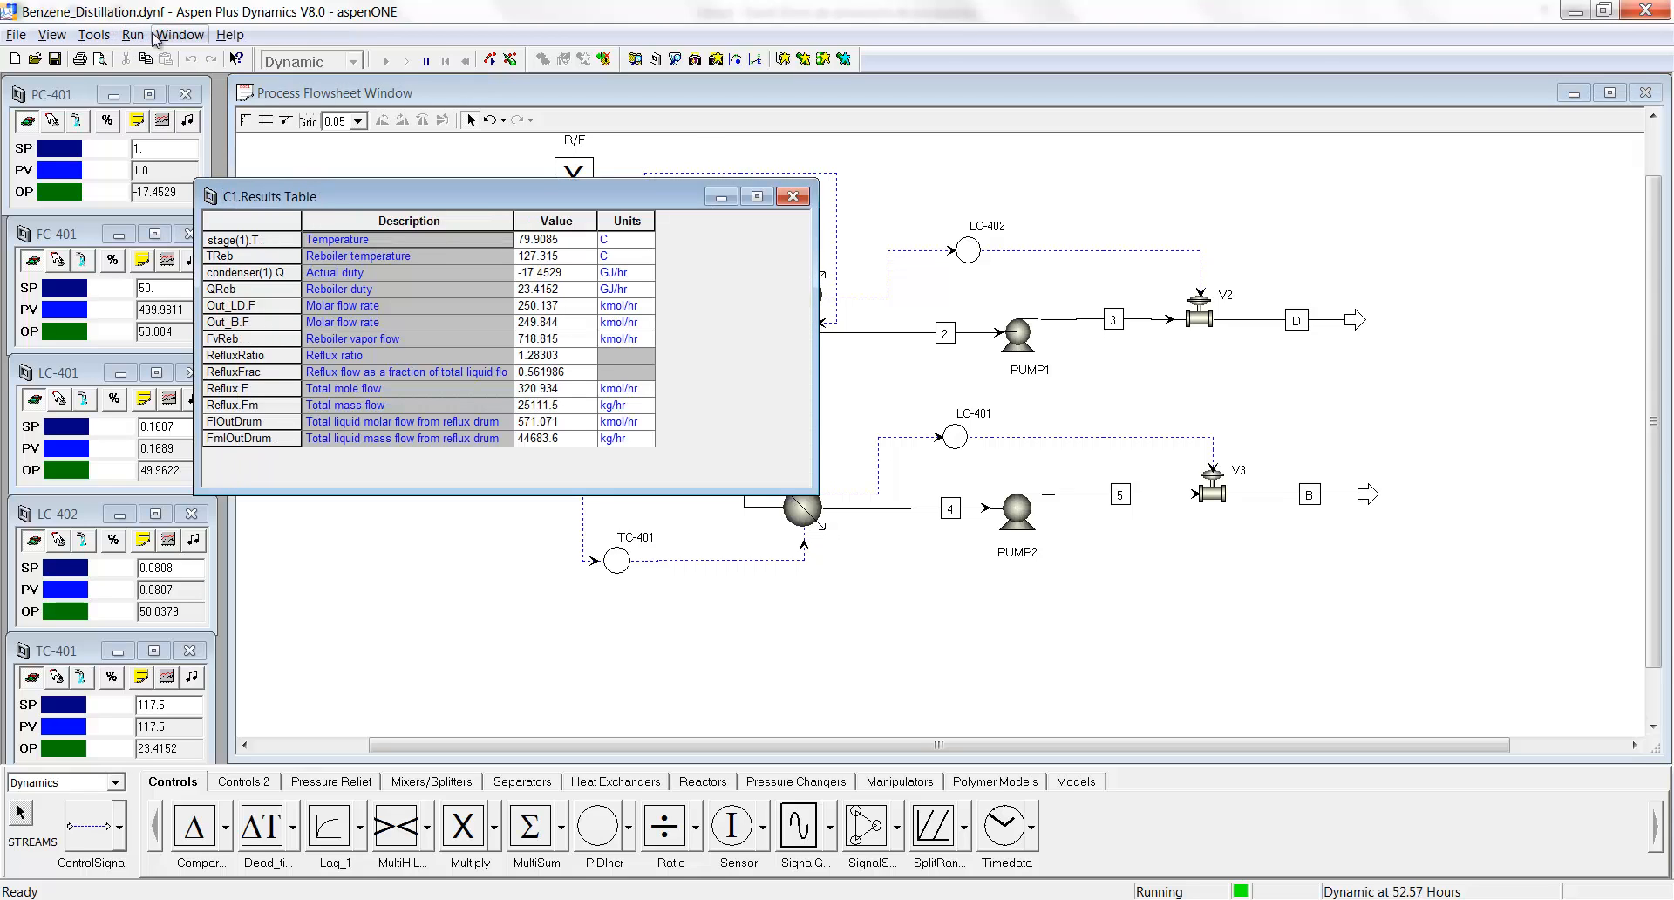
Restore the saved composition monitoring layout by running the Monitor_Comp flowsheet script, and dismiss its completion message.
click(1003, 164)
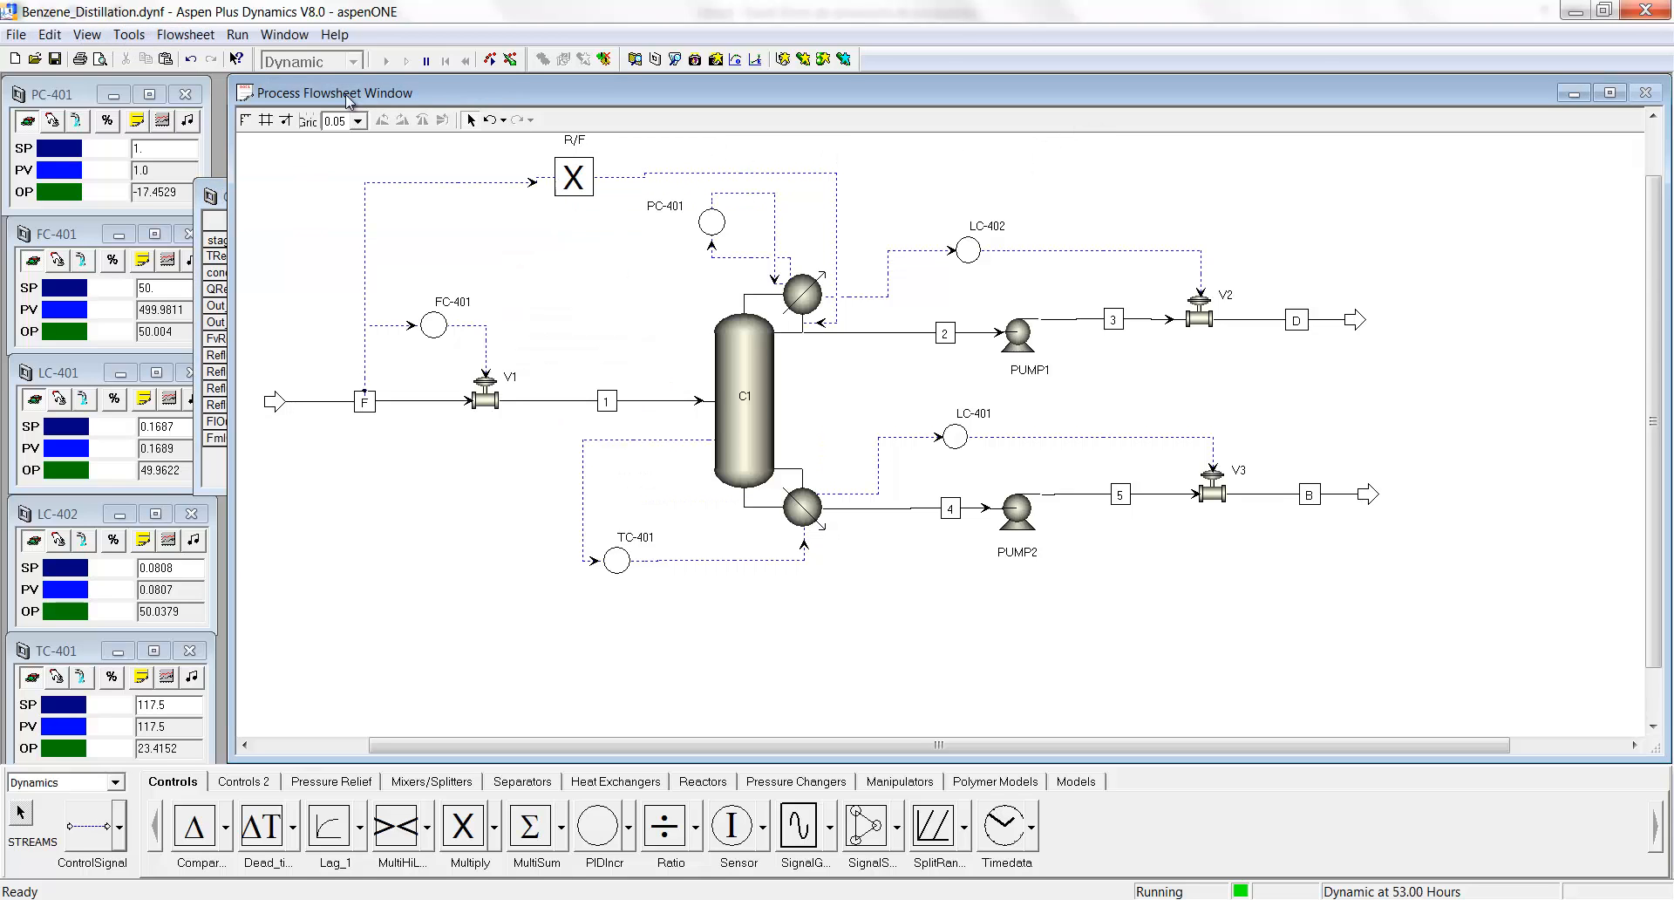
click(209, 40)
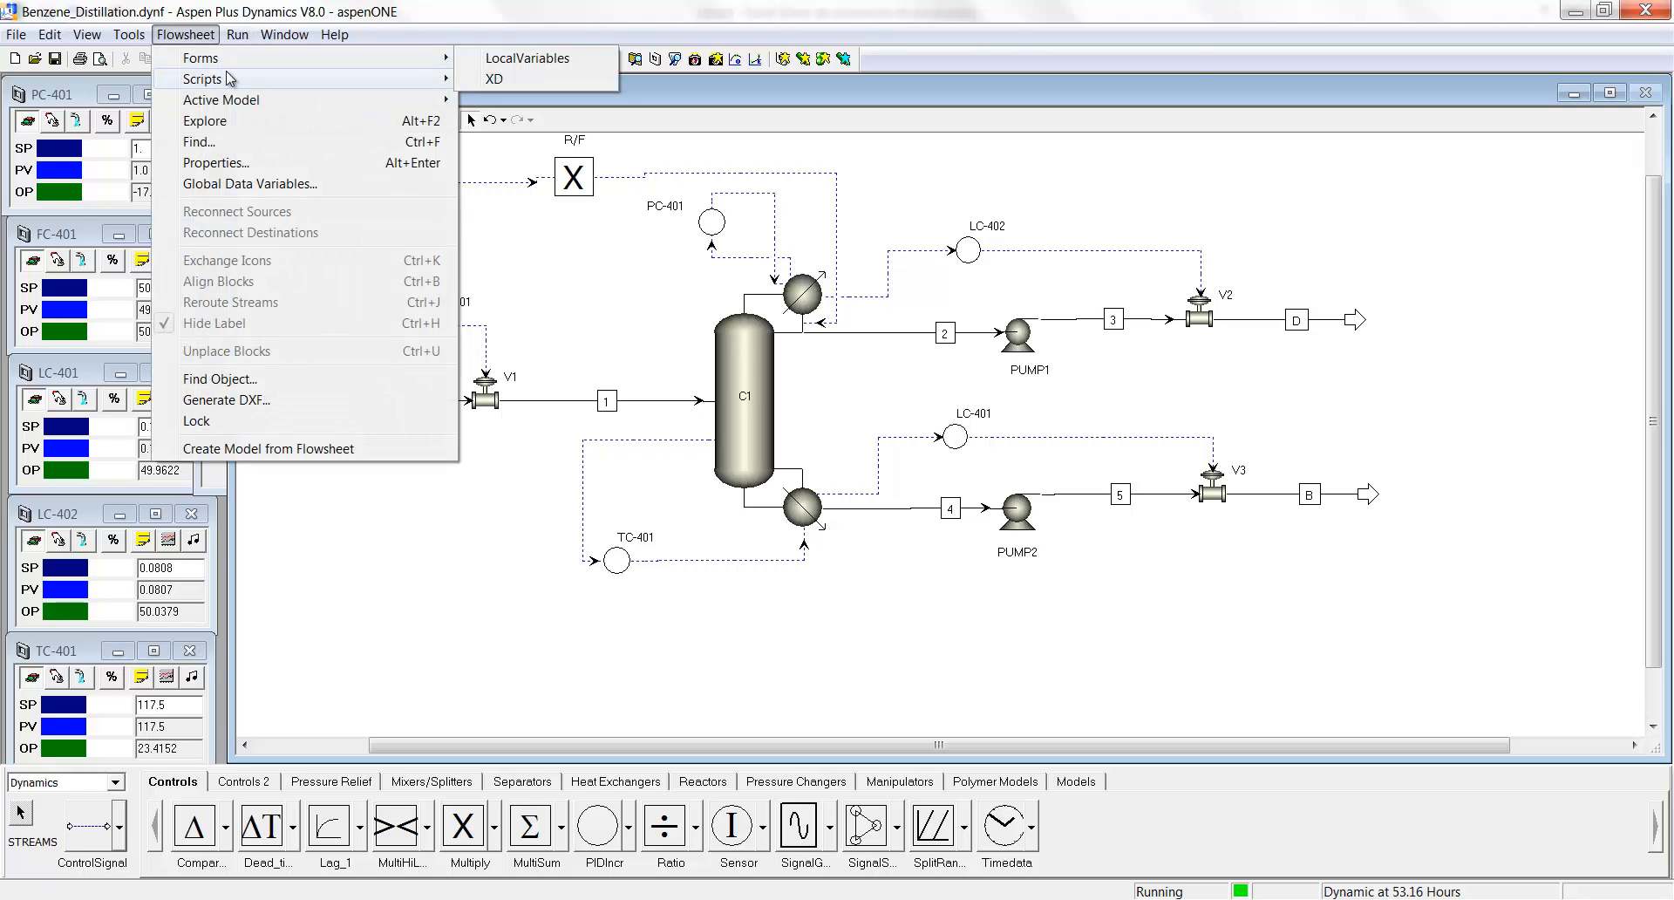
mouse_move(228, 79)
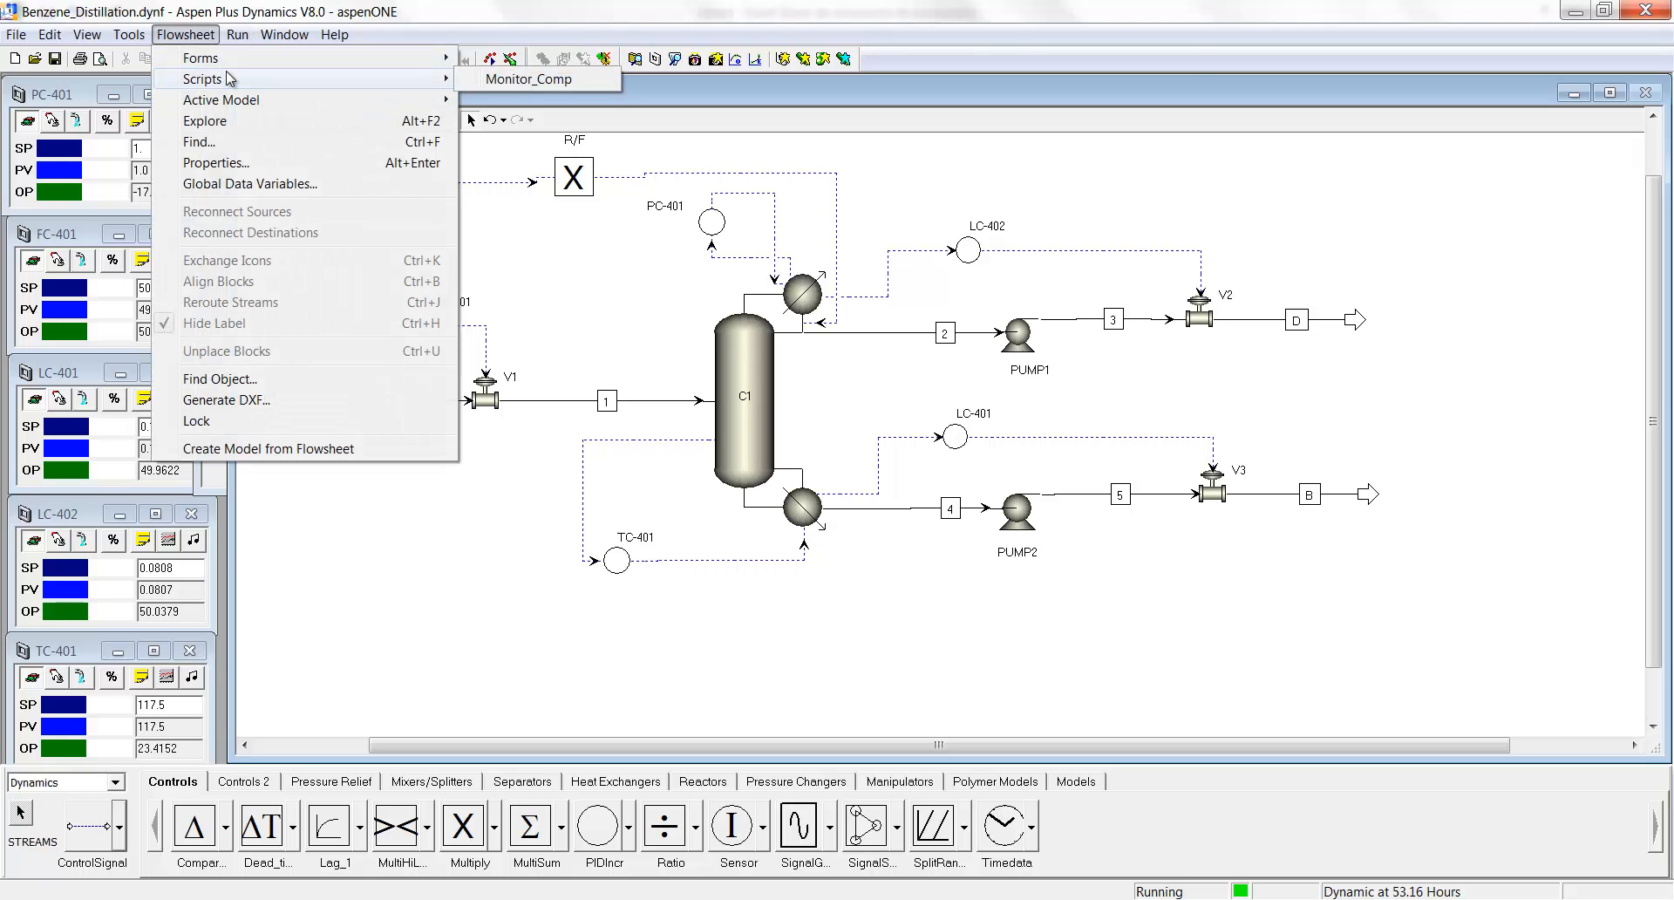
click(527, 79)
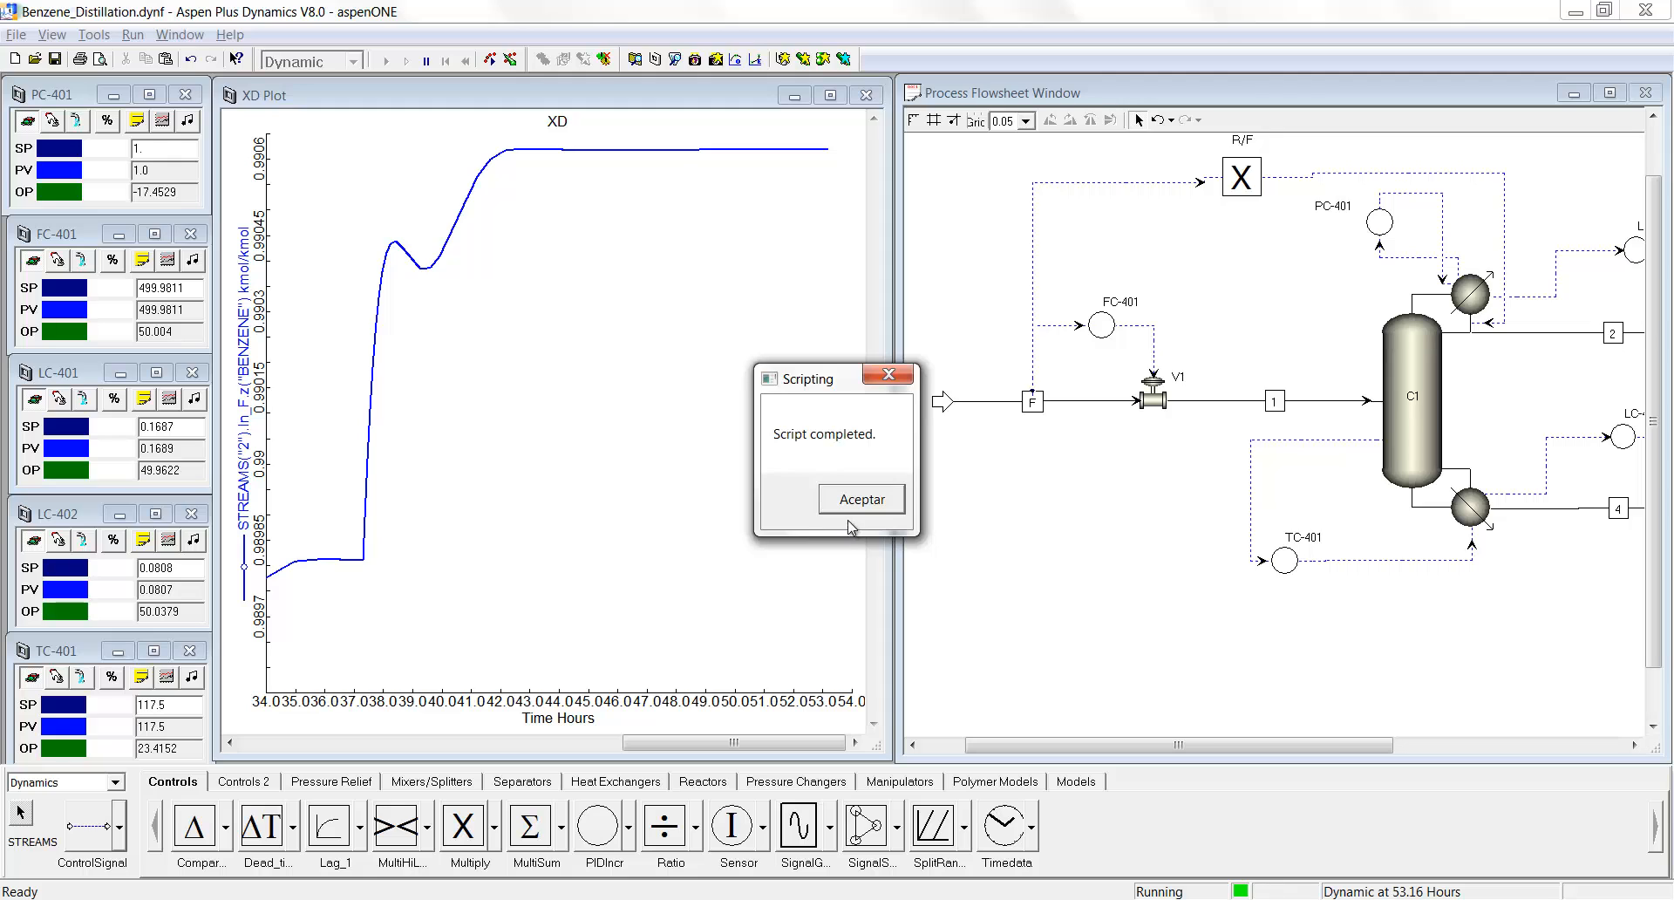
click(853, 503)
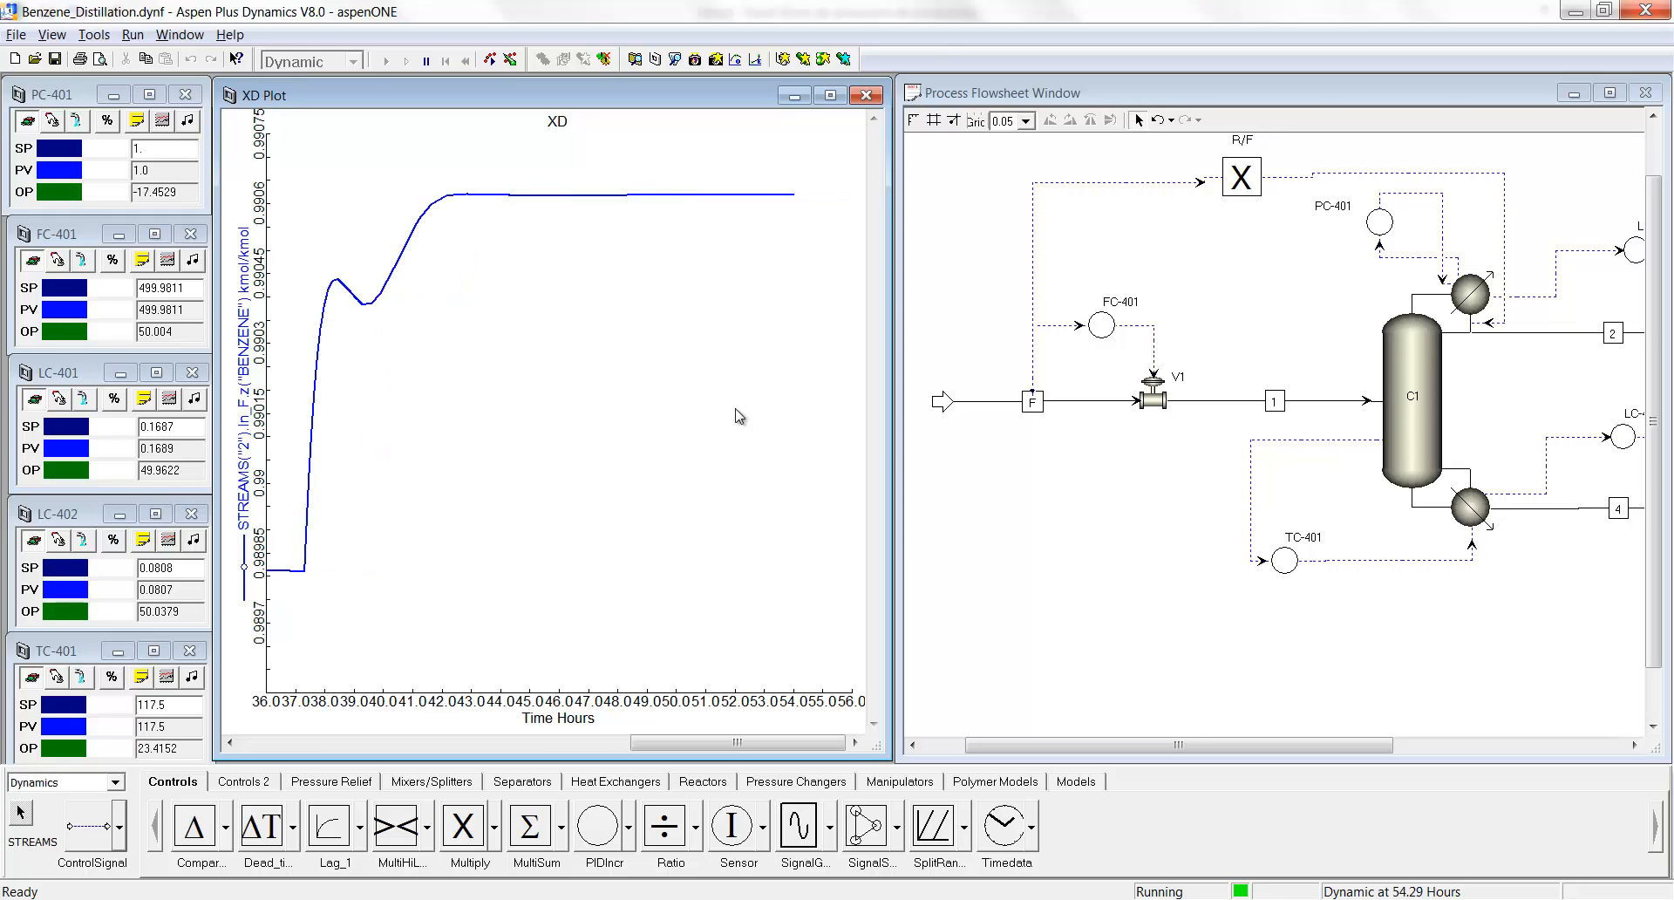
Replace the XD plot with the PC-401 results plot, fitted into the upper half of the space between faceplates and flowsheet.
click(866, 95)
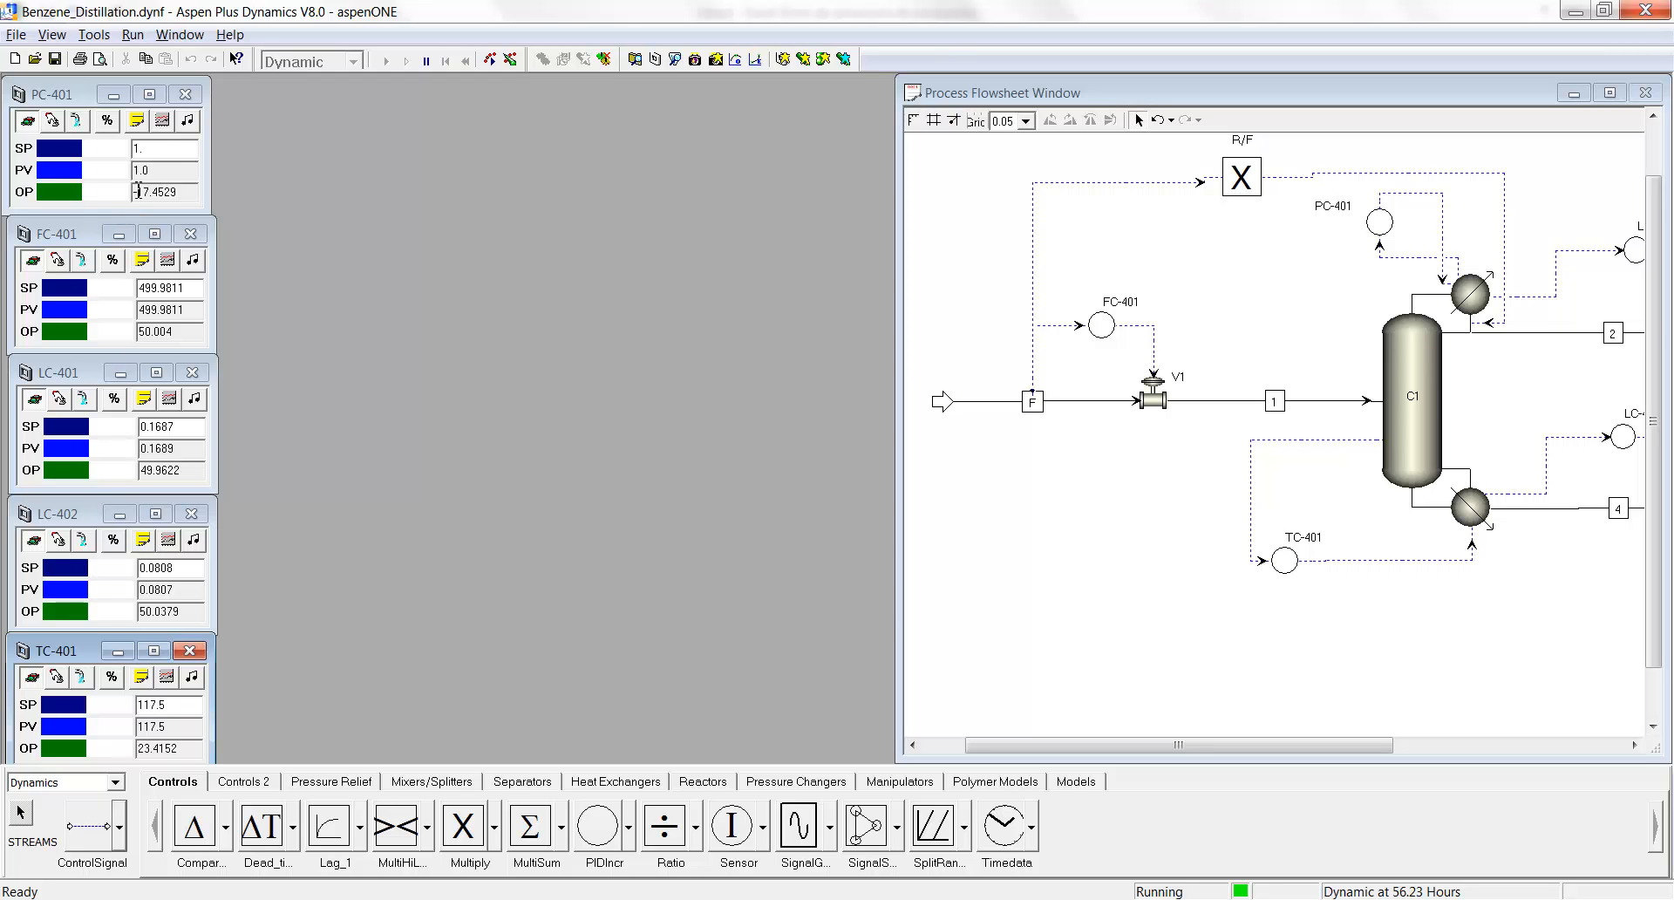
click(162, 120)
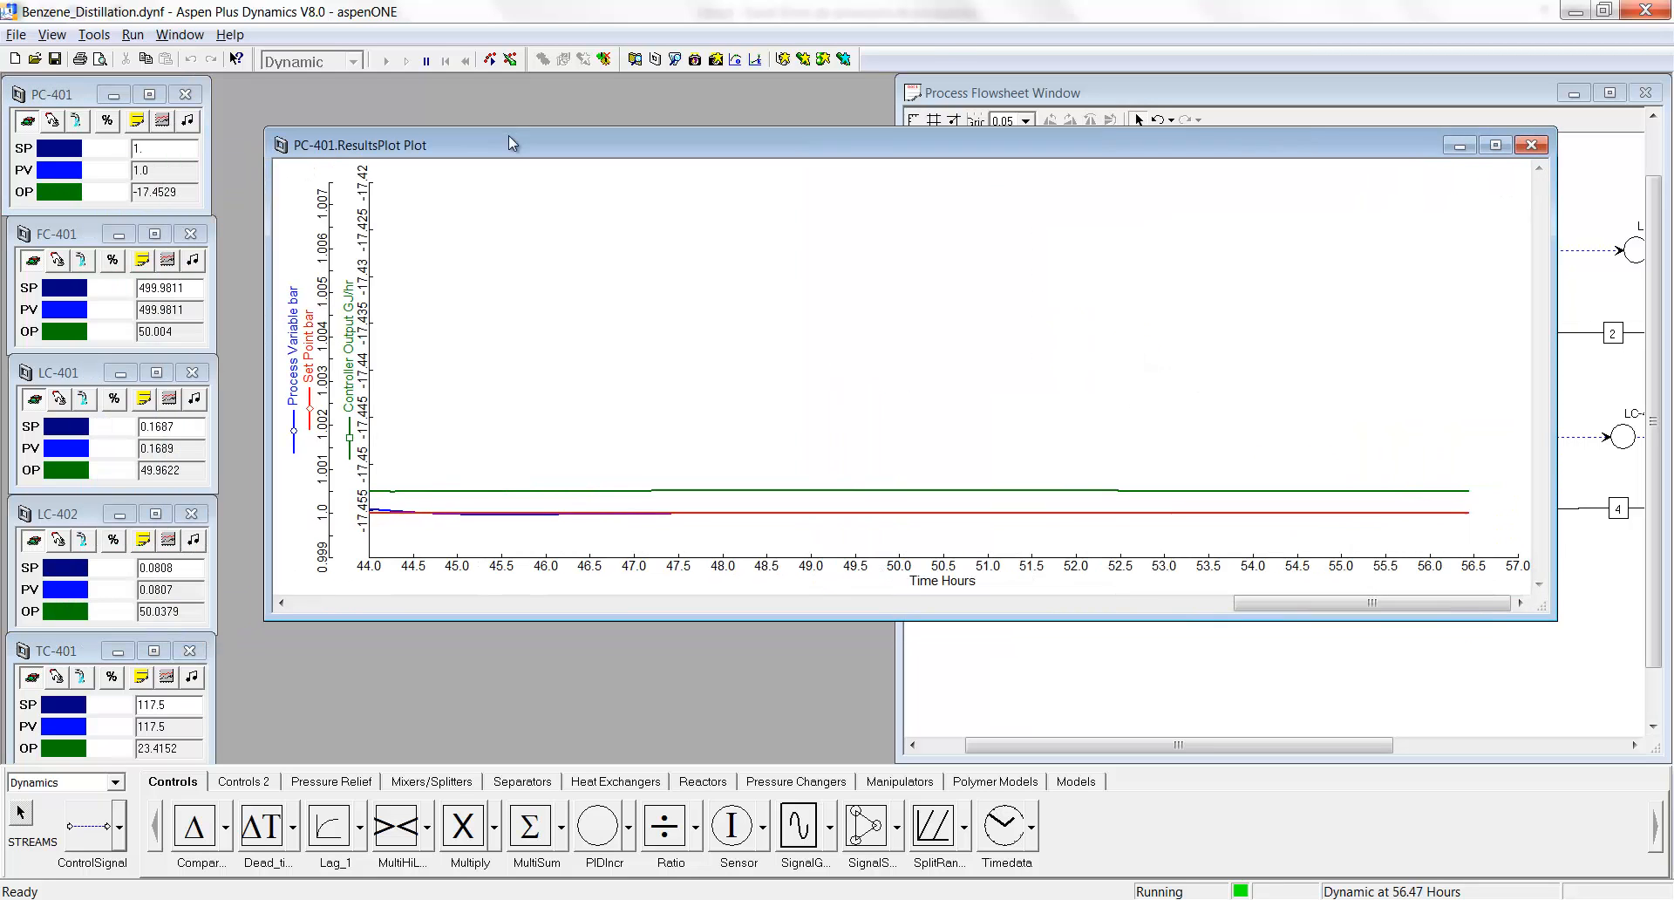
drag(460, 106, 450, 89)
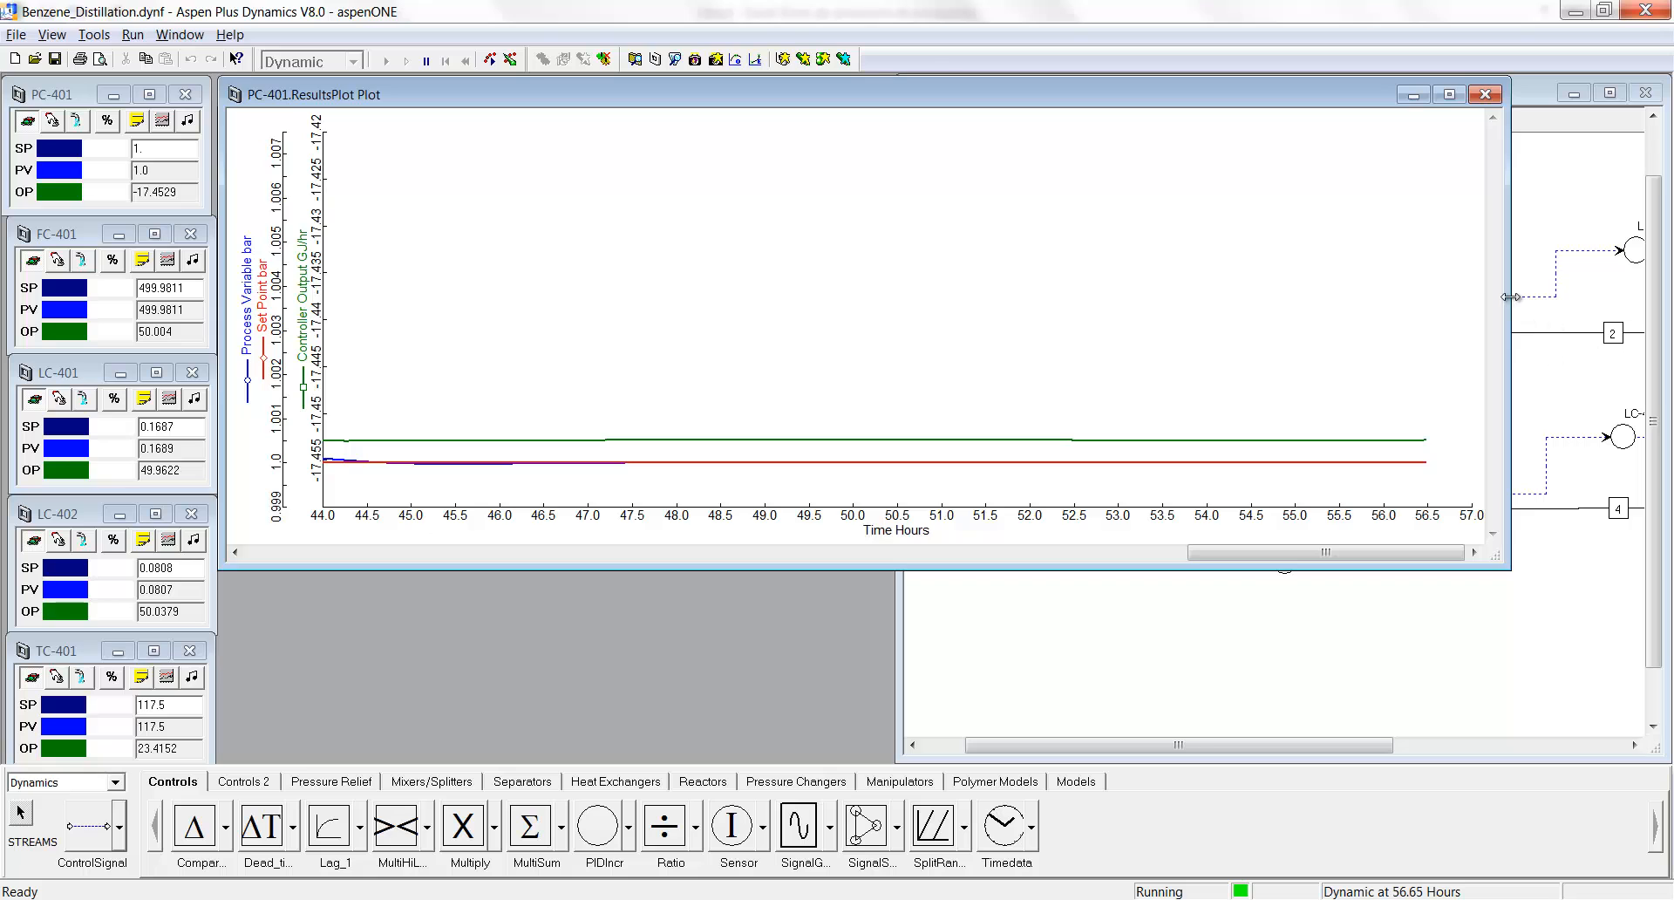
drag(1275, 307, 896, 310)
drag(781, 569, 781, 438)
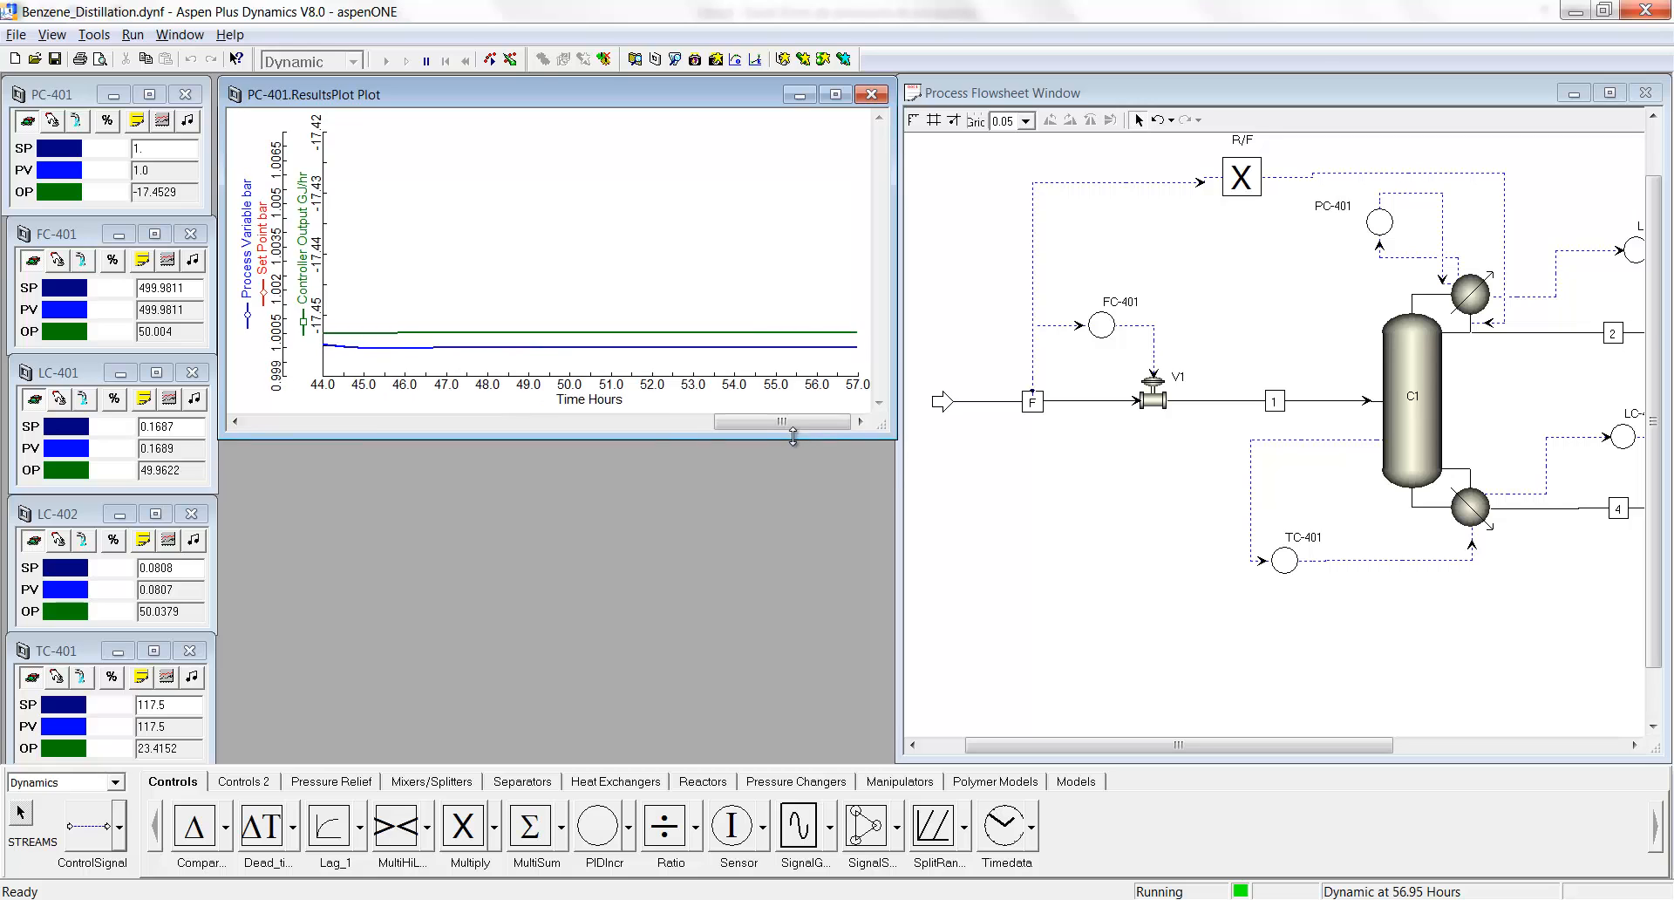
Open the TC-401 results plot, fit it below the PC-401 plot, and adjust the boundary between the two windows.
click(166, 677)
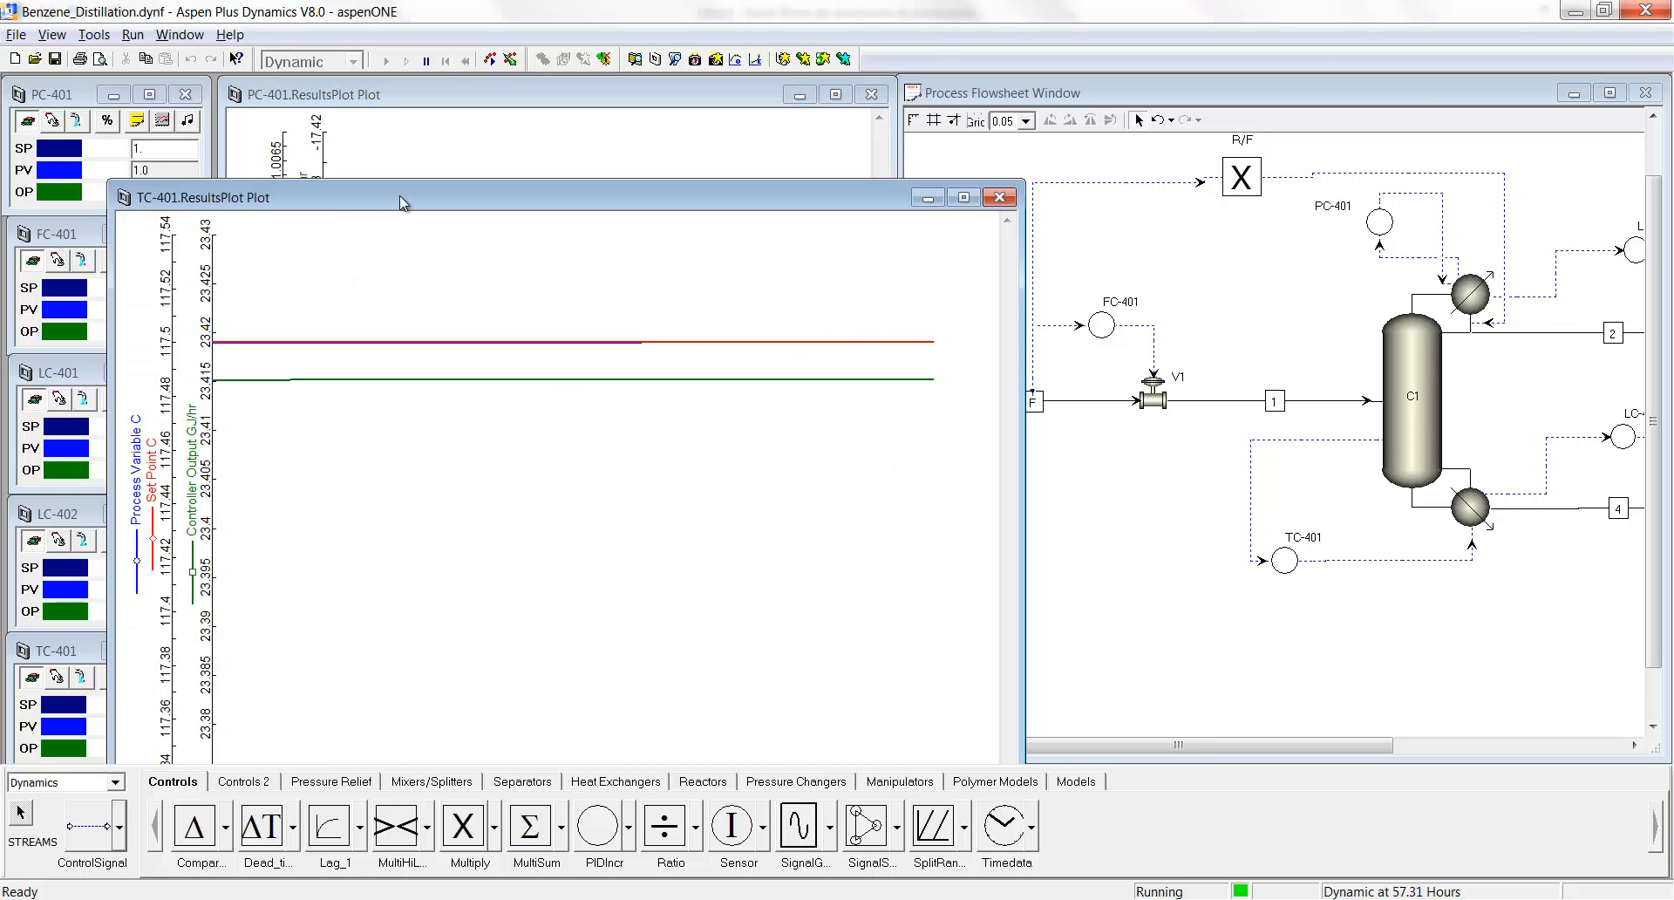
drag(399, 195, 513, 115)
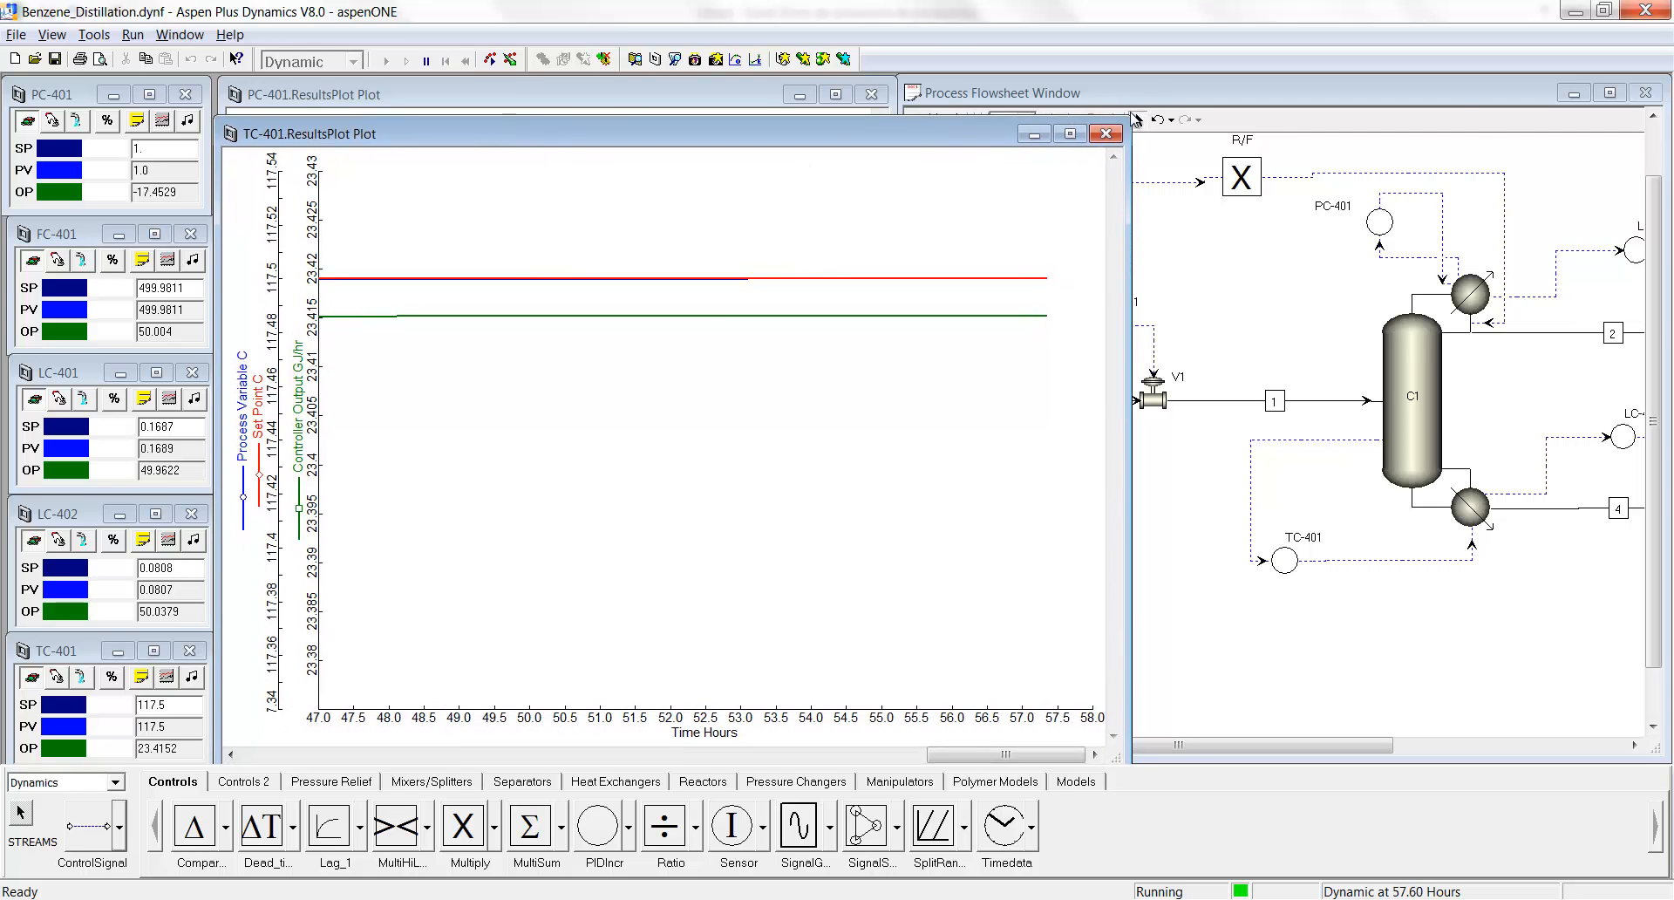
drag(1134, 119, 893, 432)
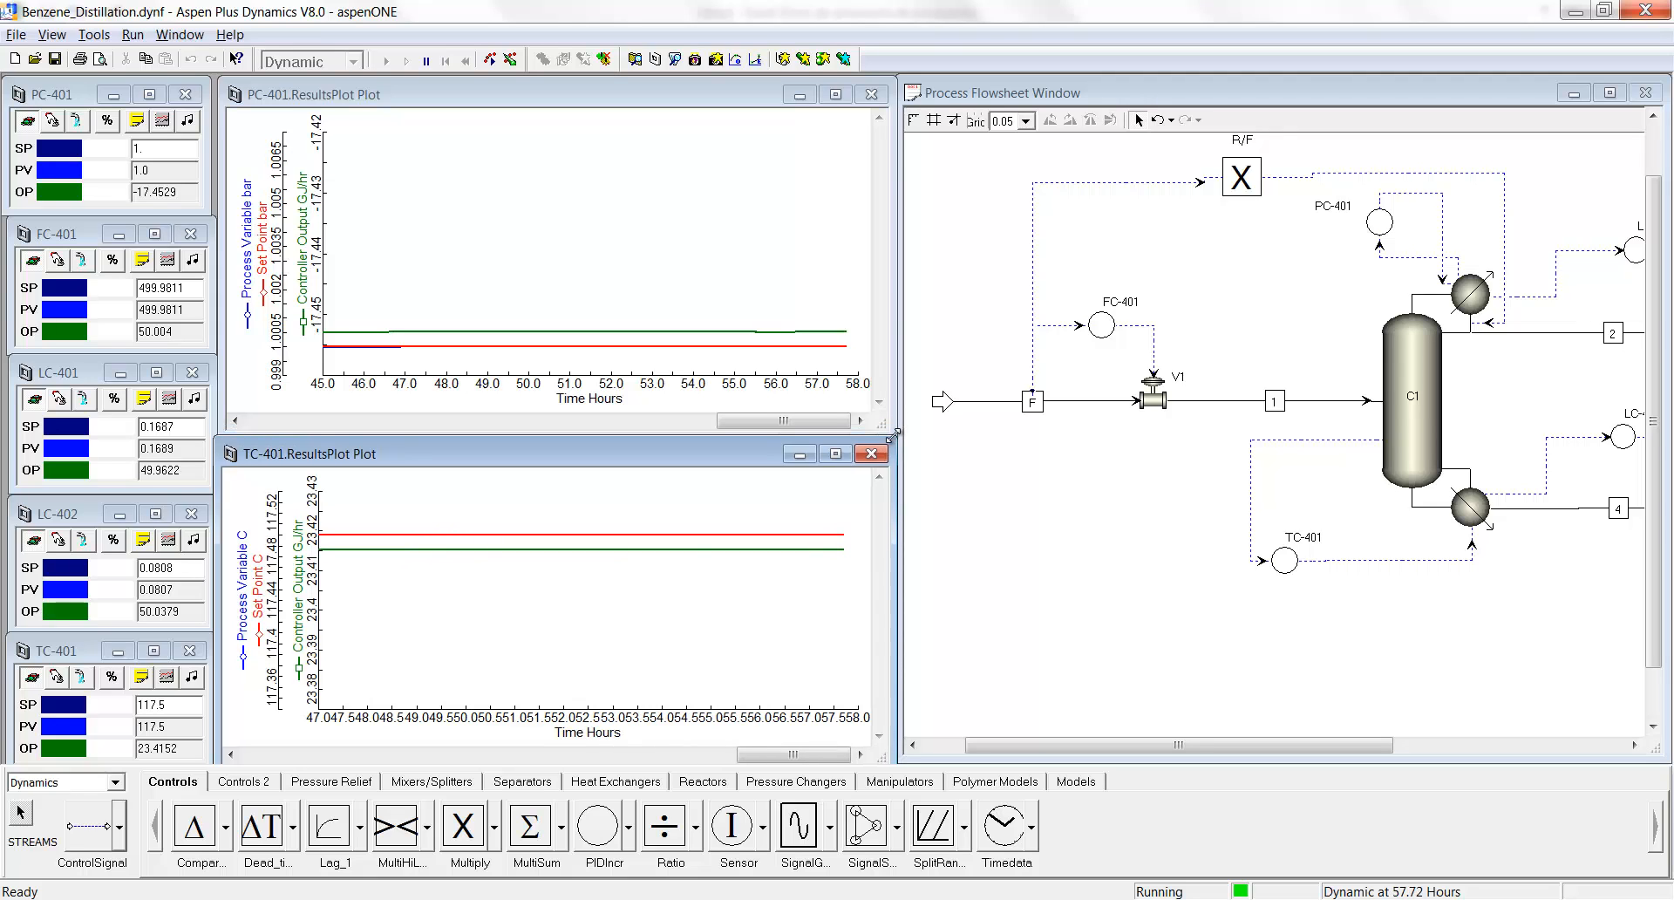
click(498, 426)
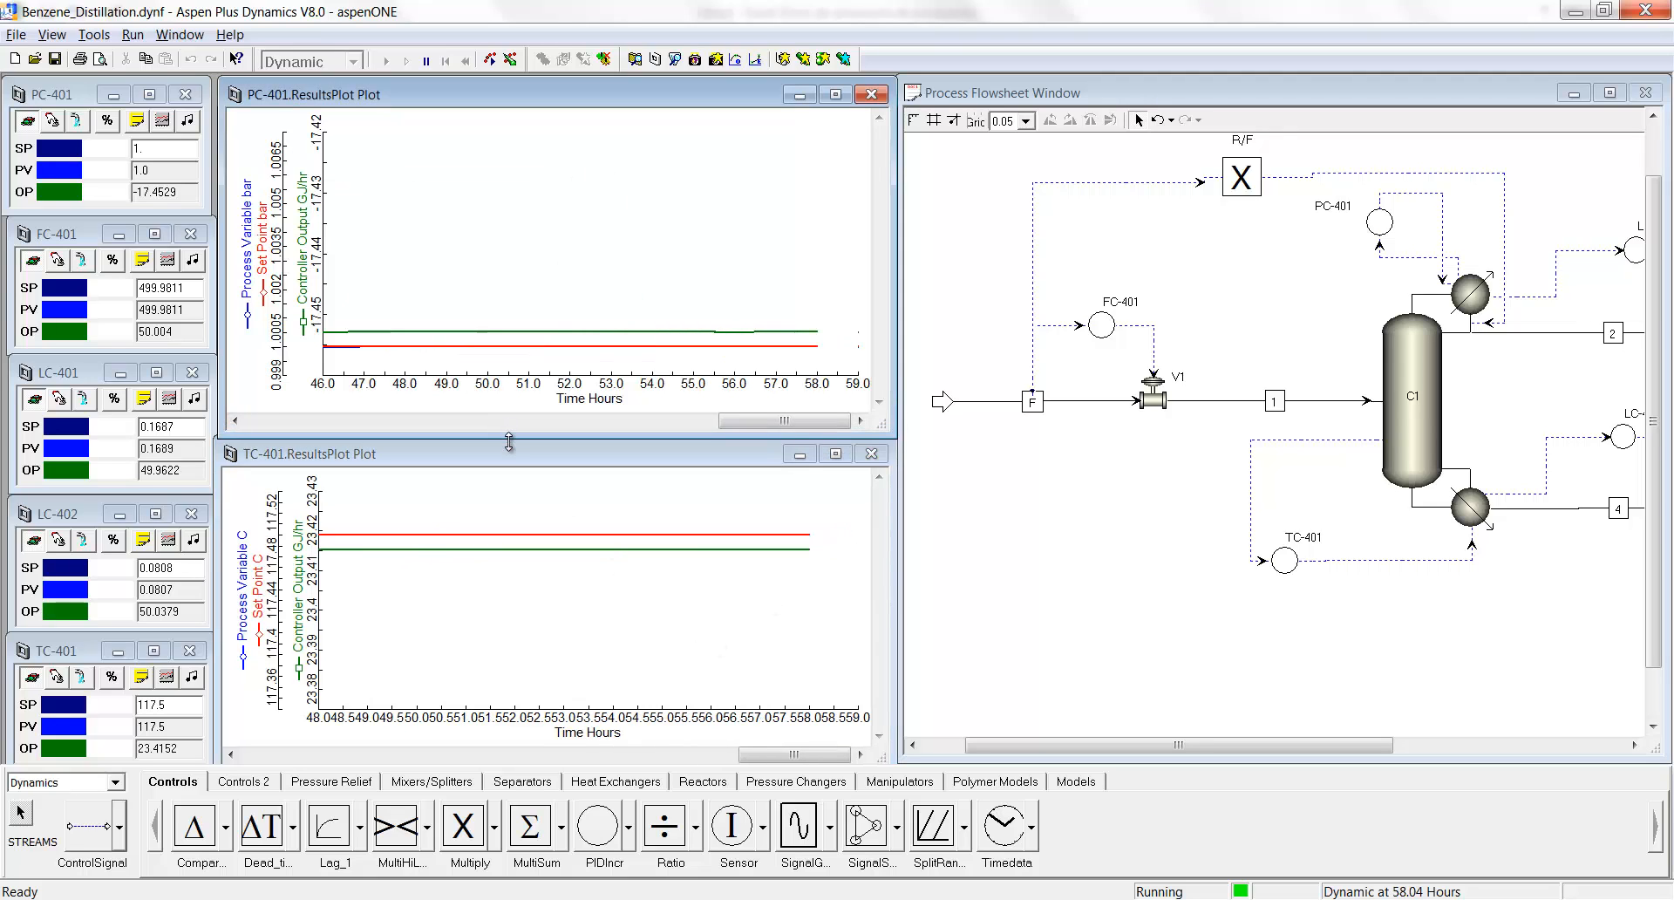
drag(509, 442, 480, 422)
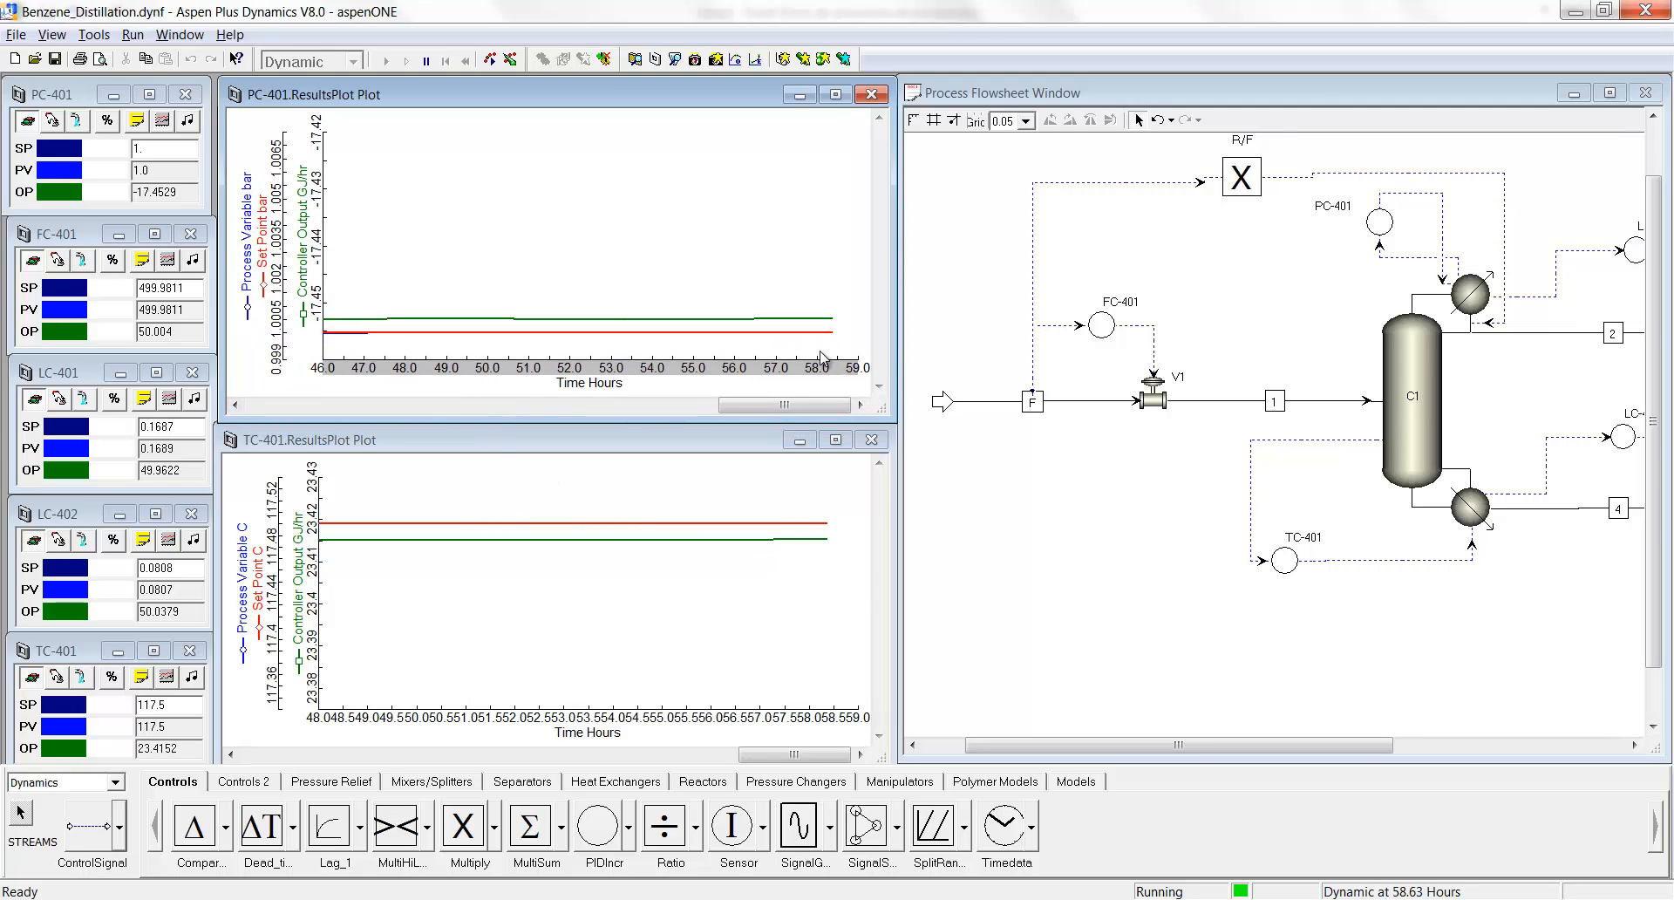
Capture the screen layout with the PC-401 and TC-401 plots under the name Monitor_PyT.
click(90, 35)
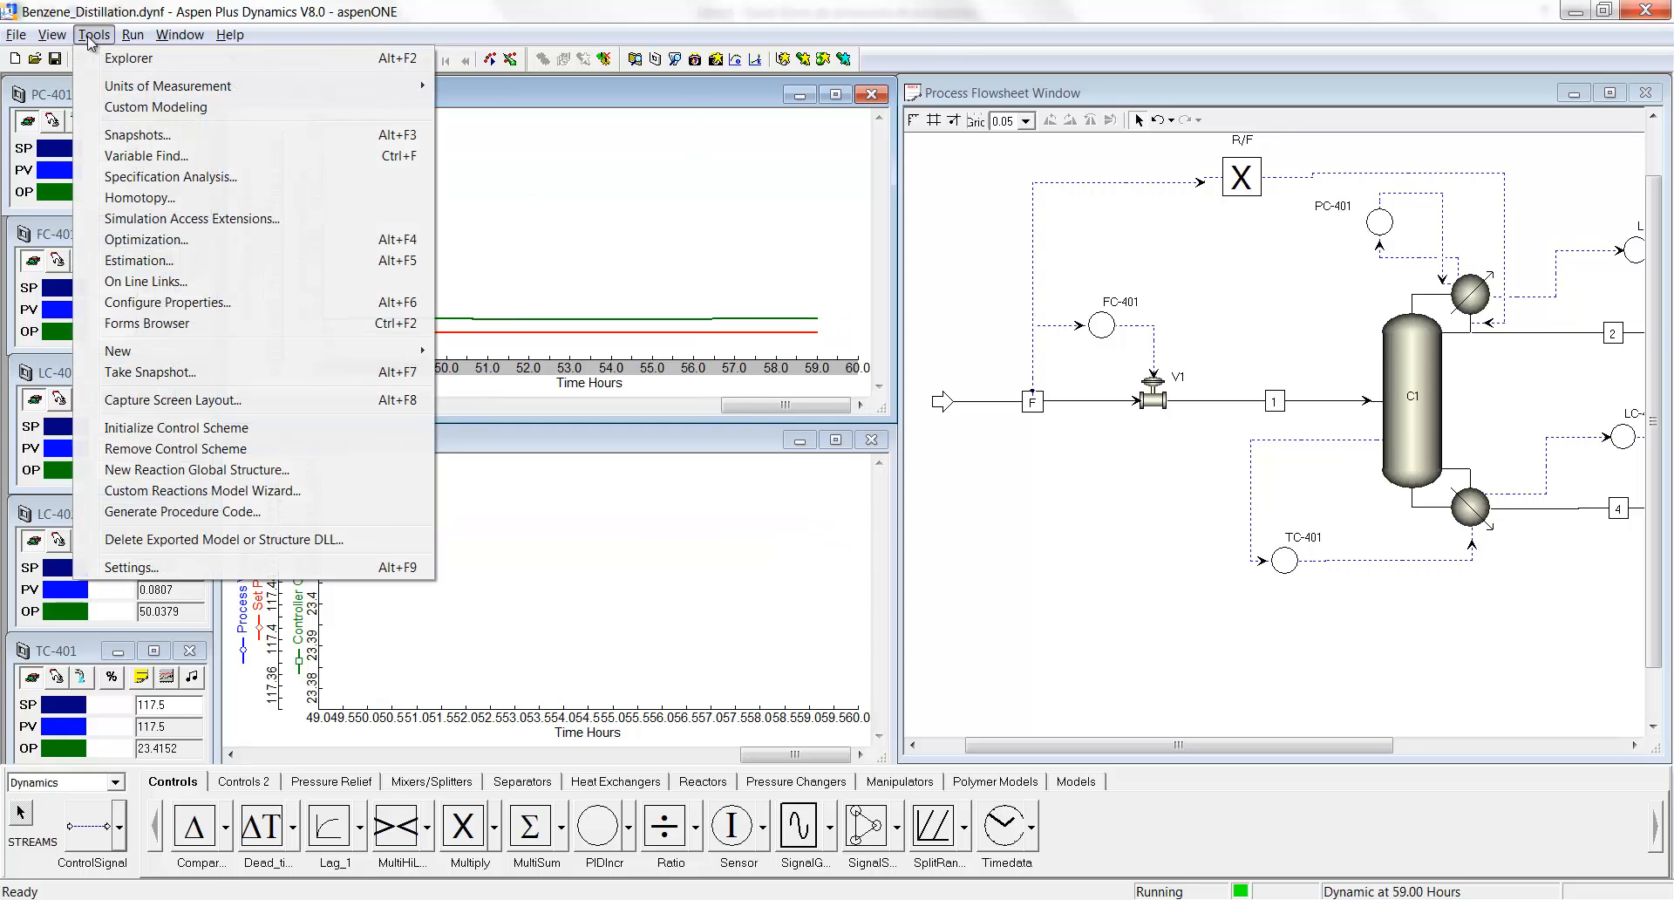
click(215, 402)
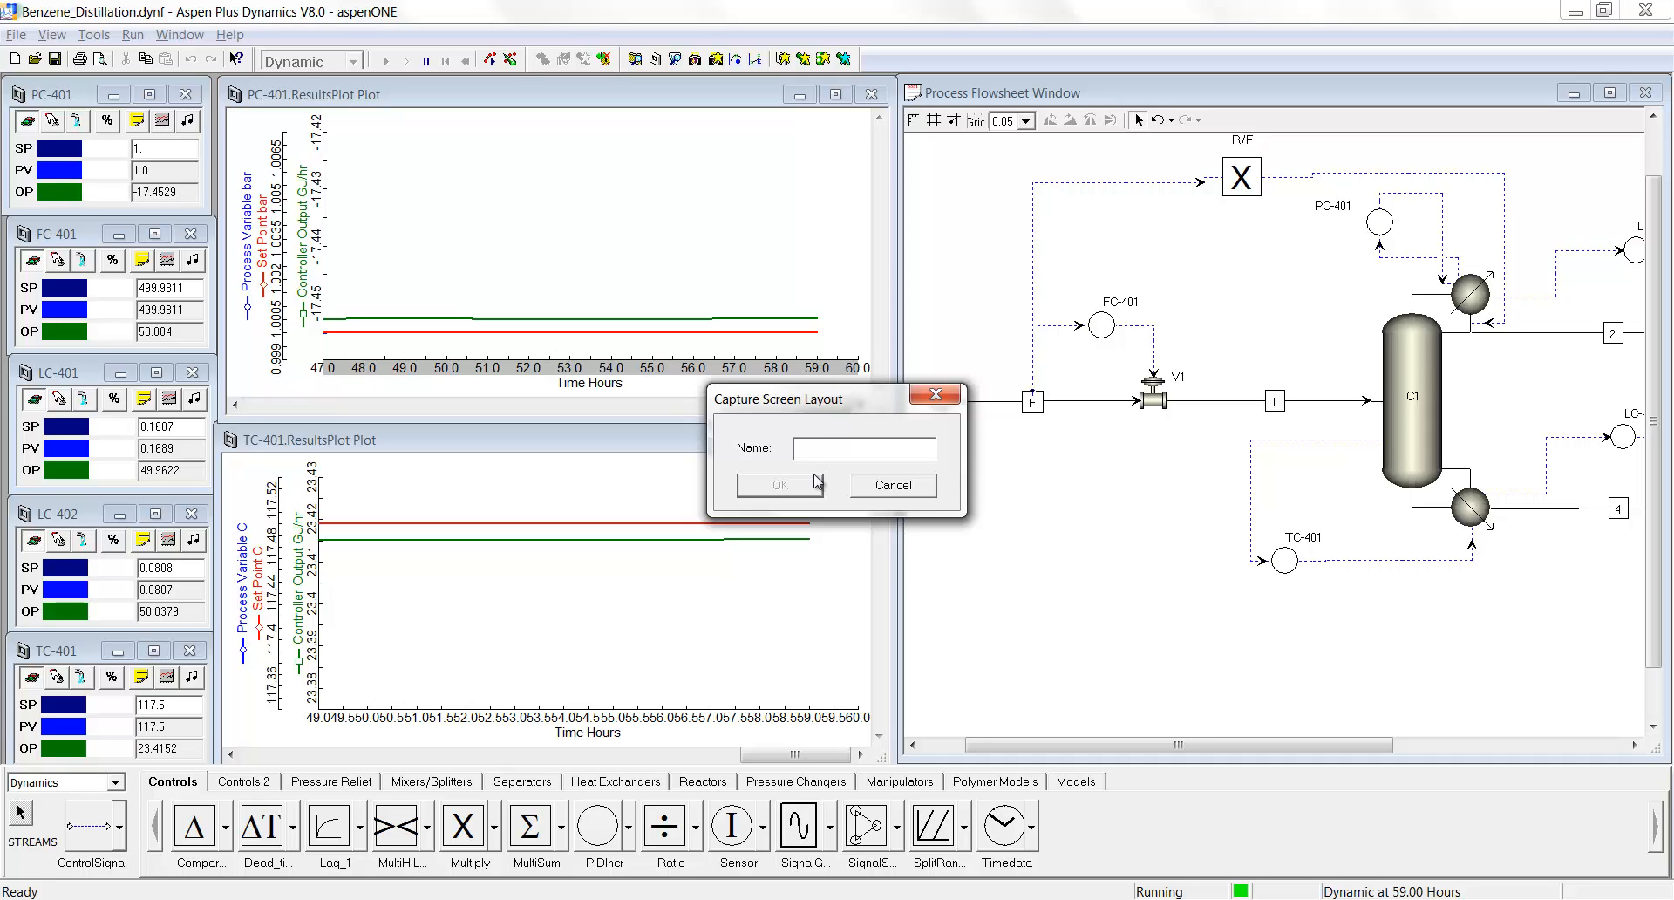
text(Monitor_PyT)
click(792, 485)
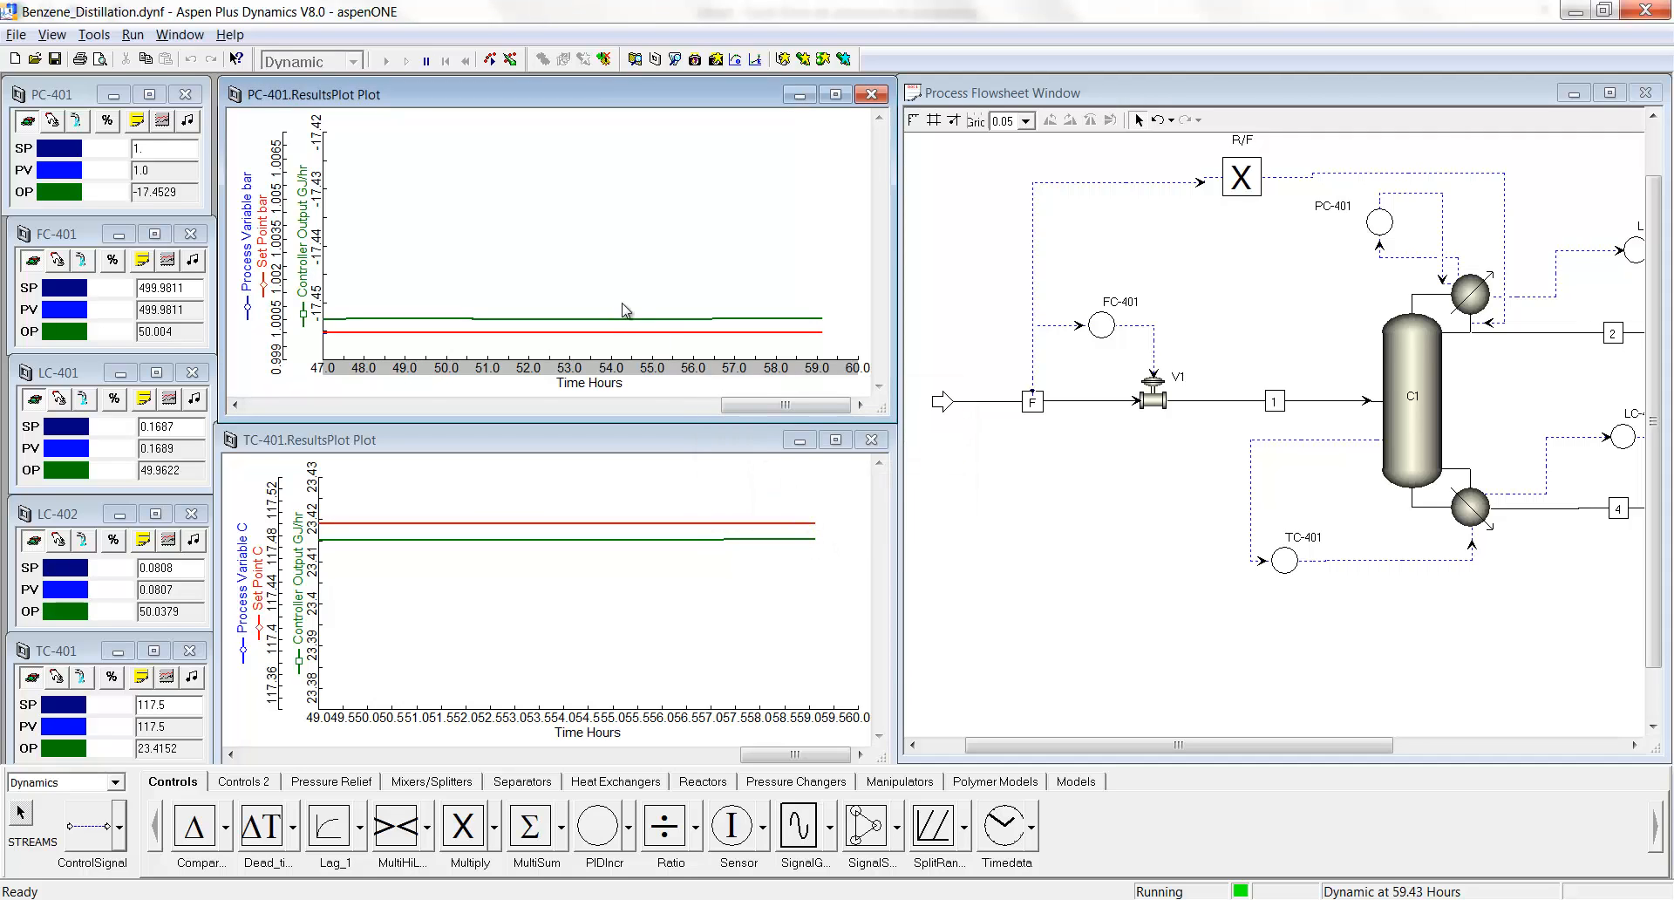
Close the PC-401 and TC-401 plots, widen the flowsheet window up to the faceplates, and align the PC-401 faceplate with the others.
click(870, 98)
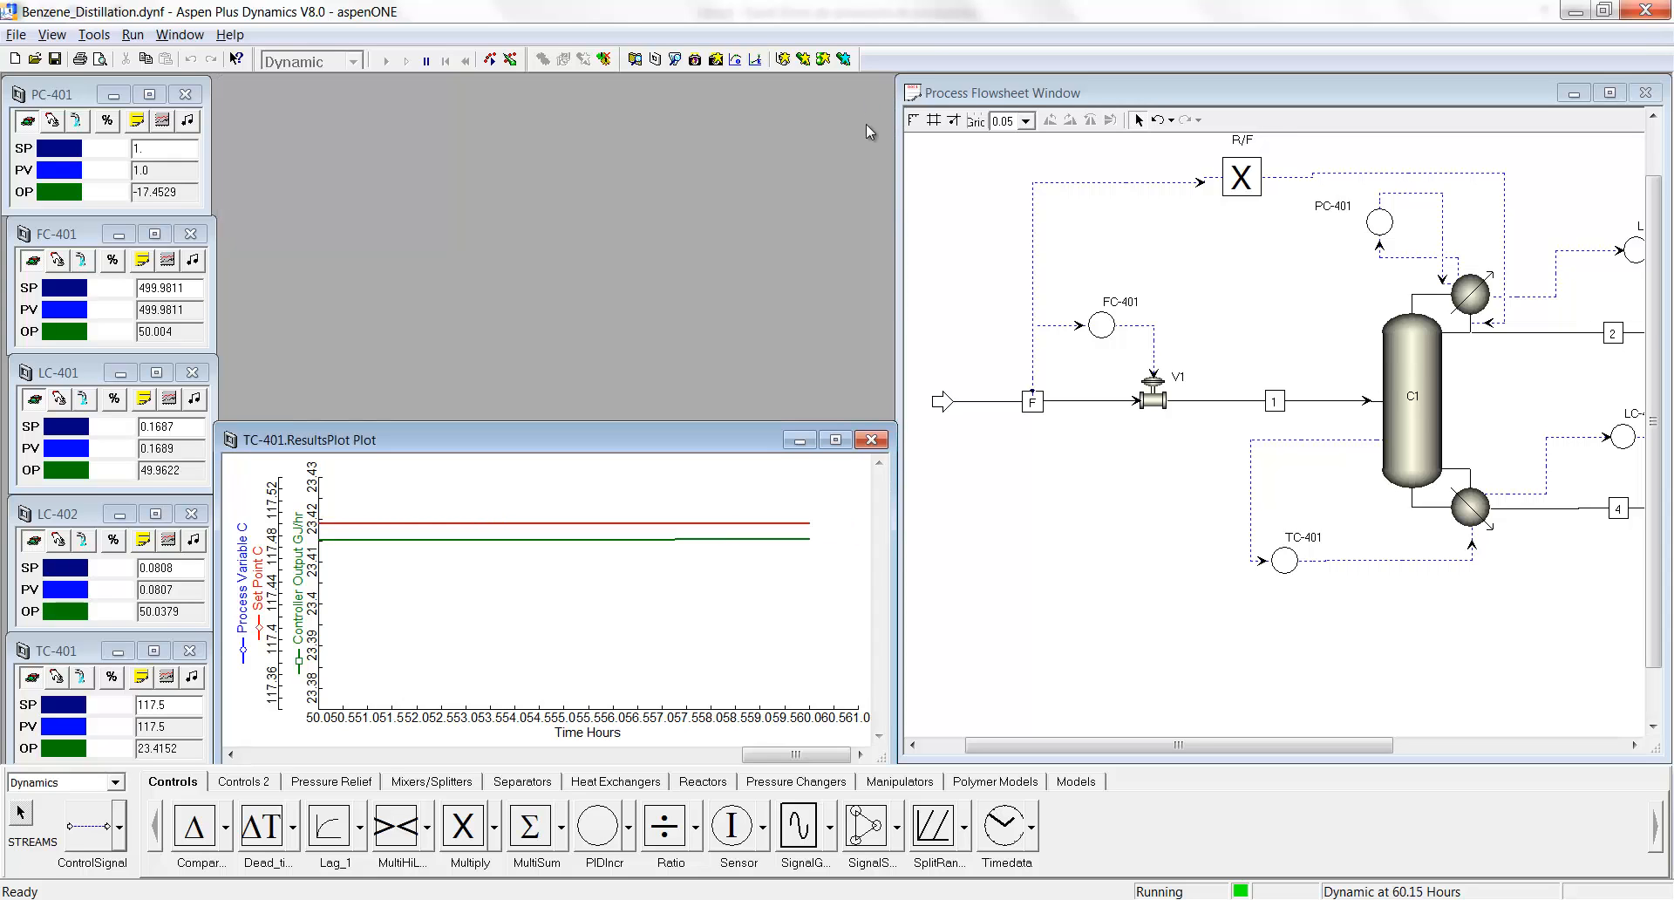
click(871, 440)
drag(899, 384, 227, 352)
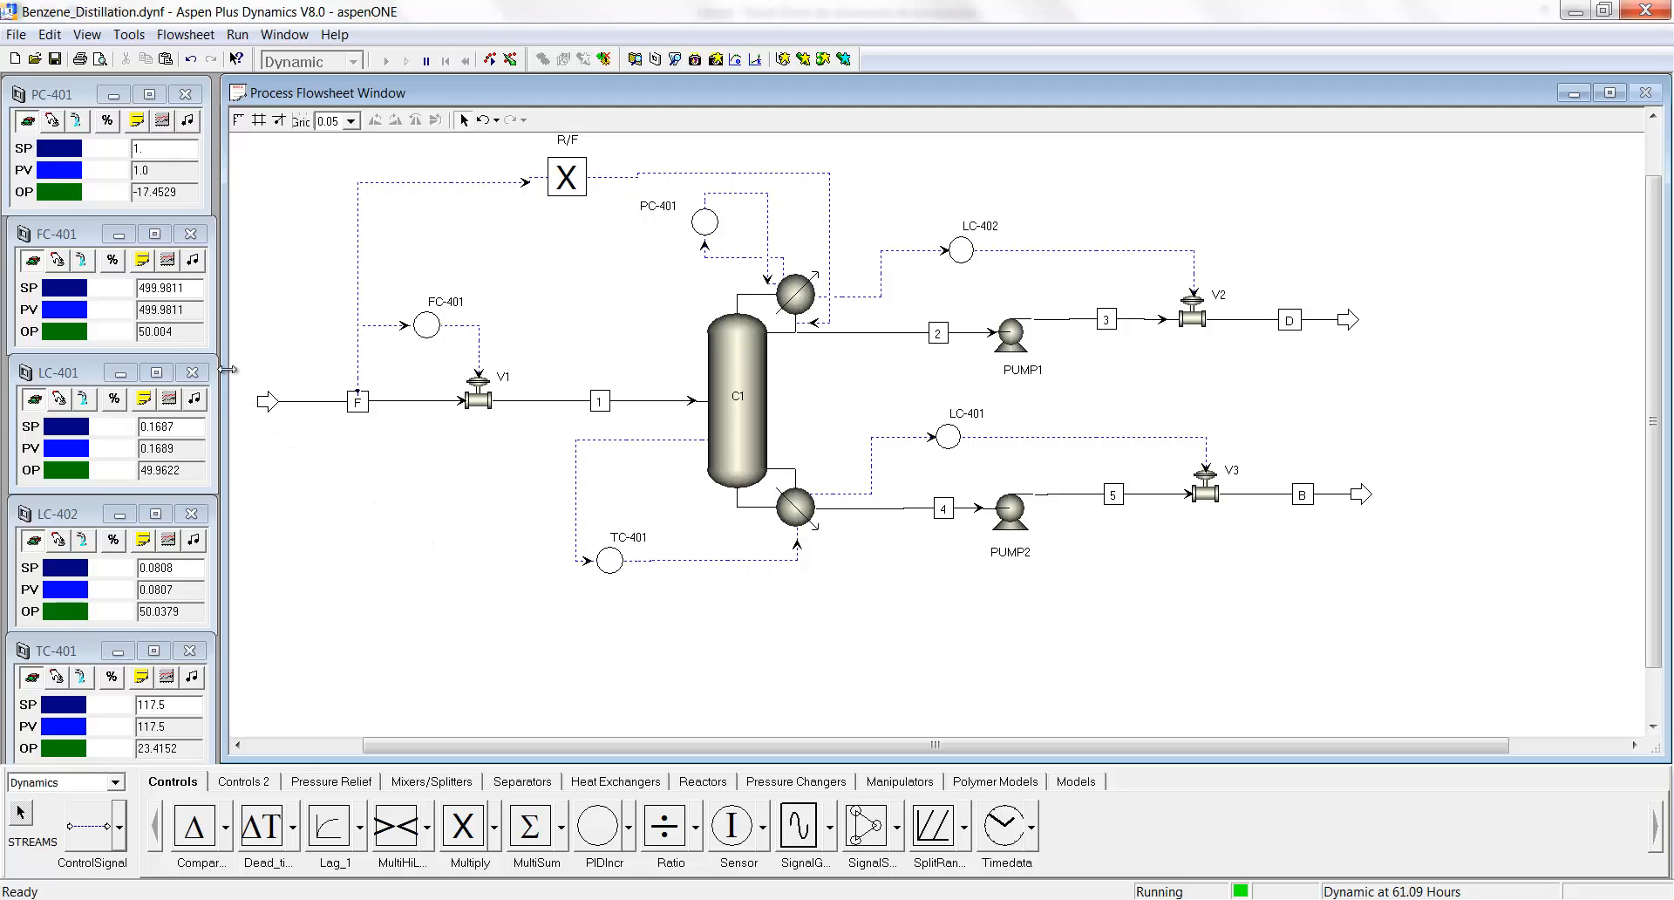
drag(227, 368, 224, 367)
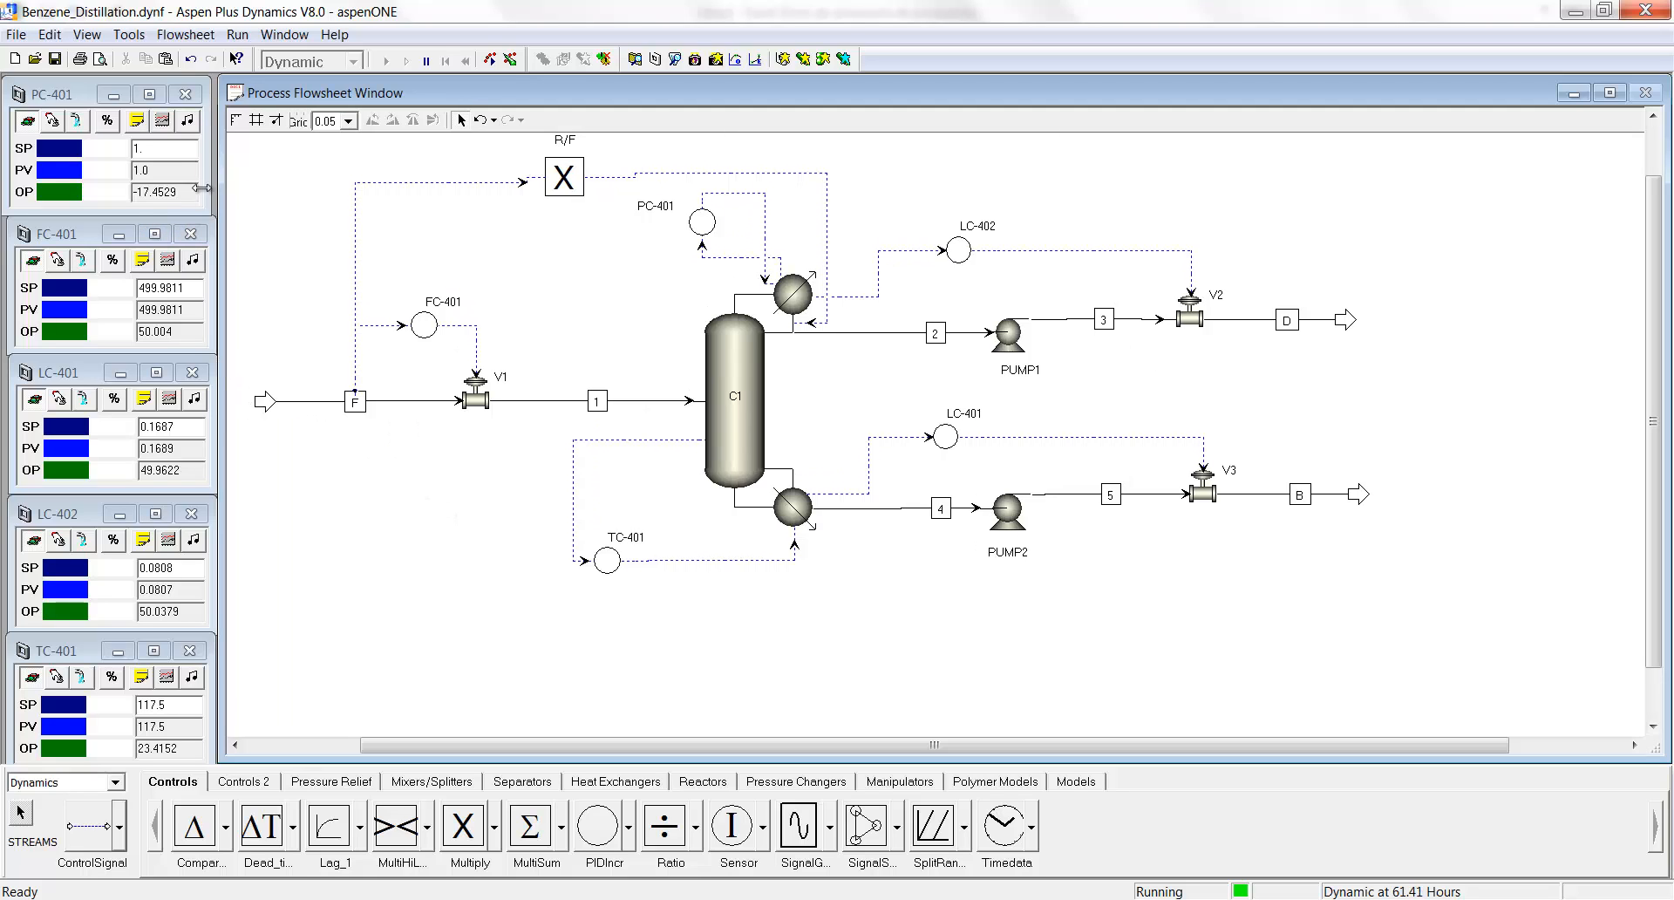
click(139, 96)
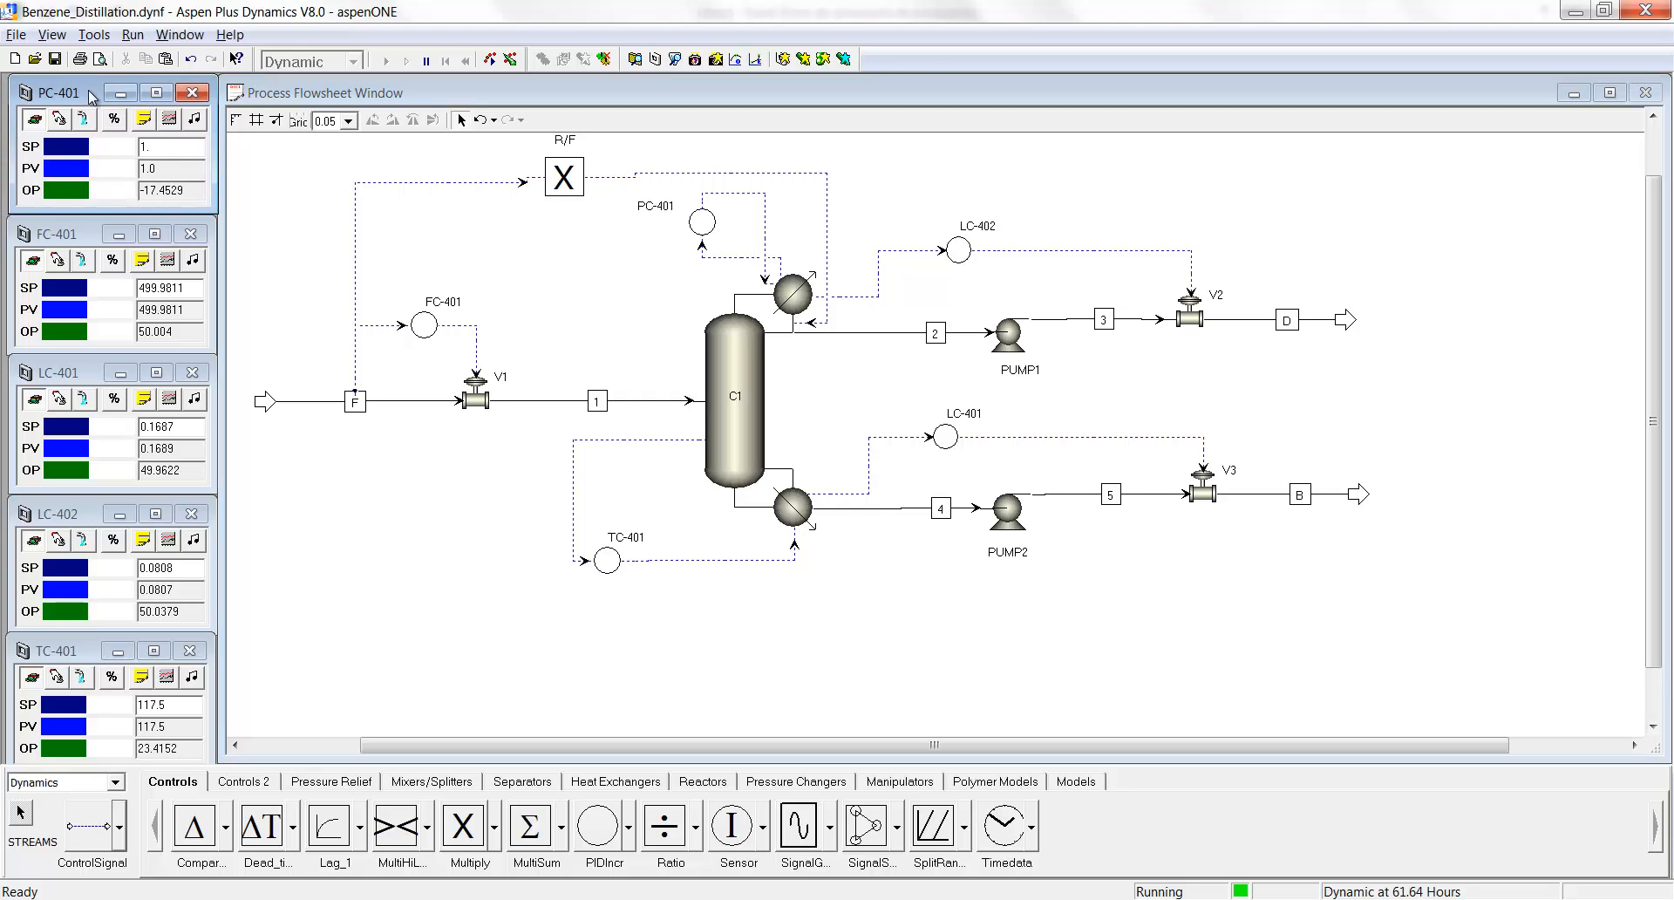
Capture the screen layout of the flowsheet and all controller faceplates under the name TodosControl.
click(95, 34)
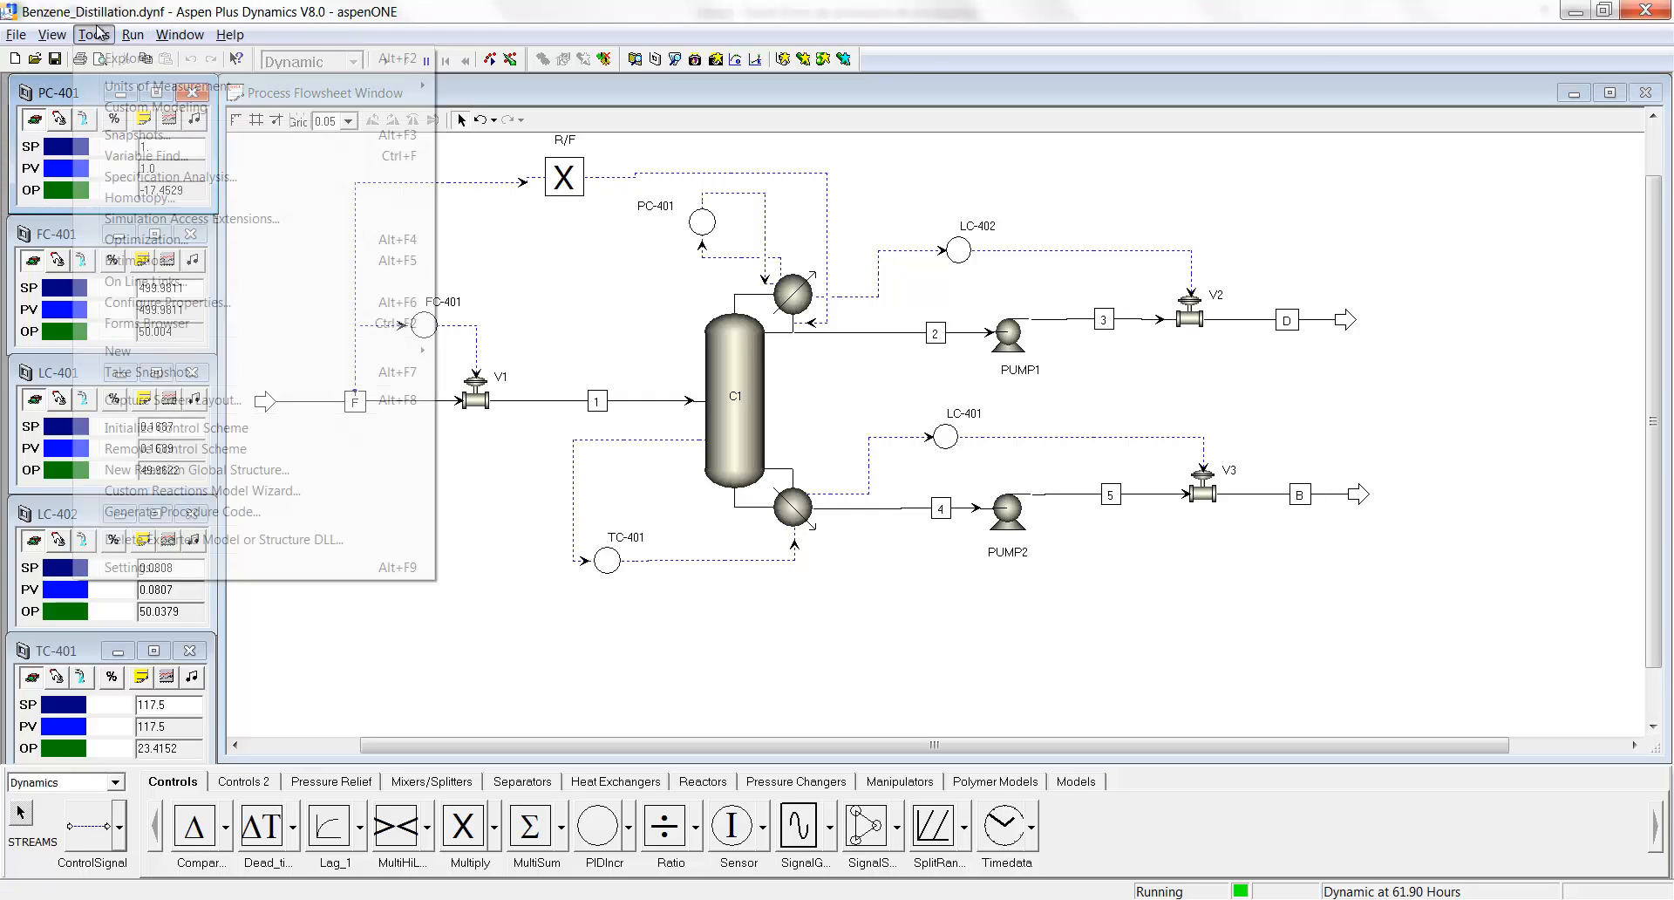
click(187, 401)
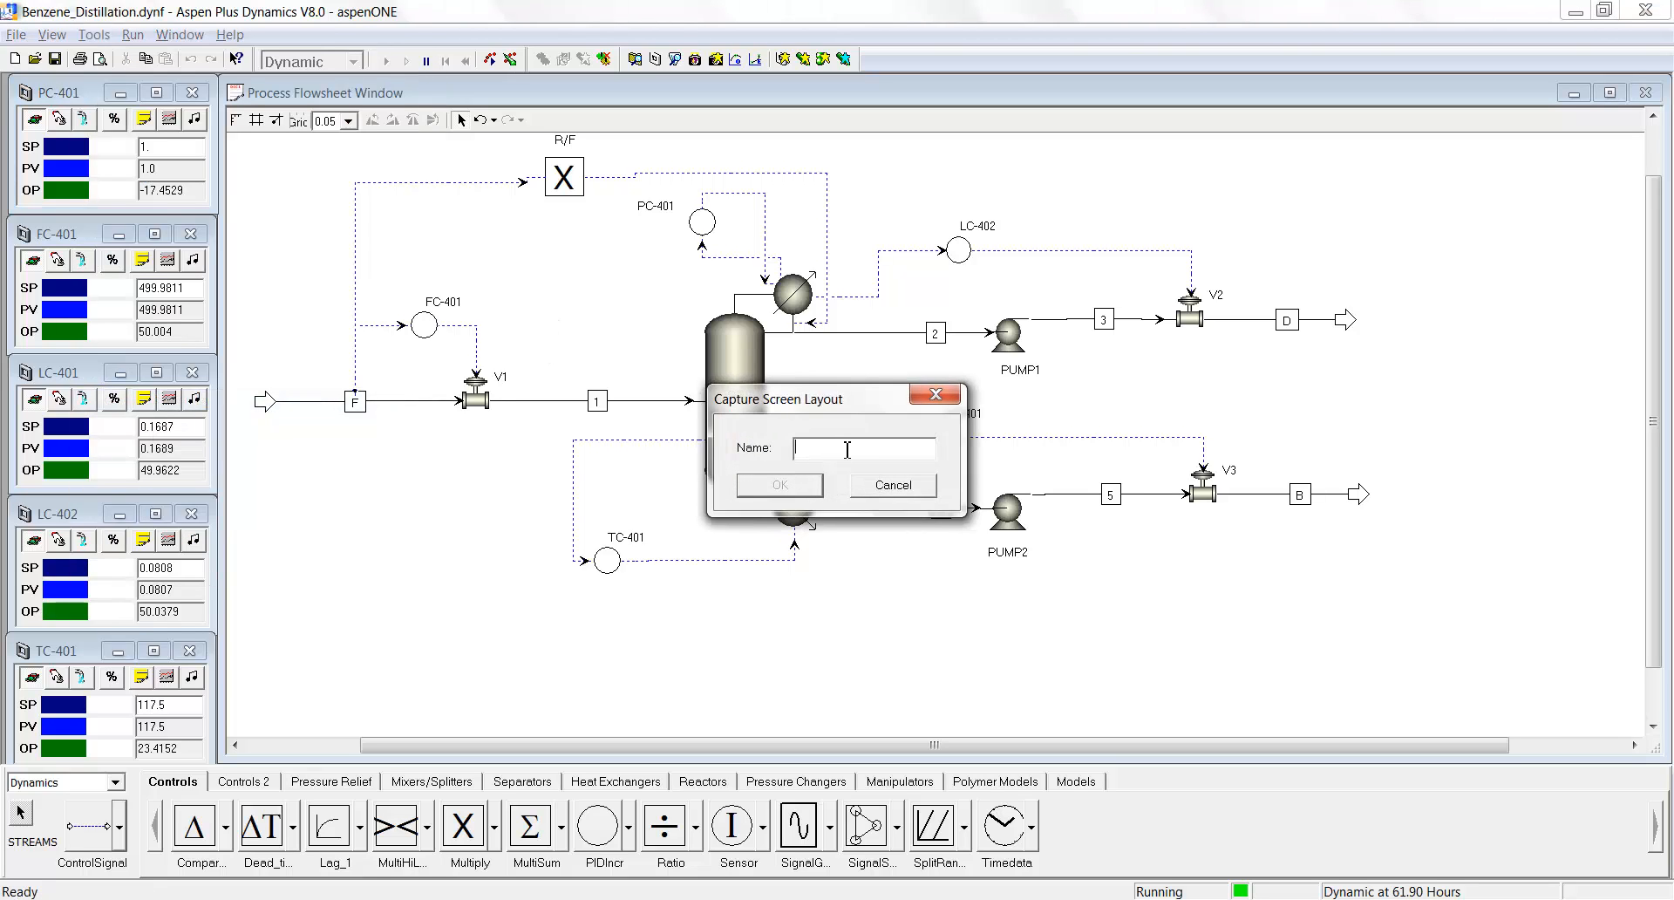
text(TodosControl)
key(Return)
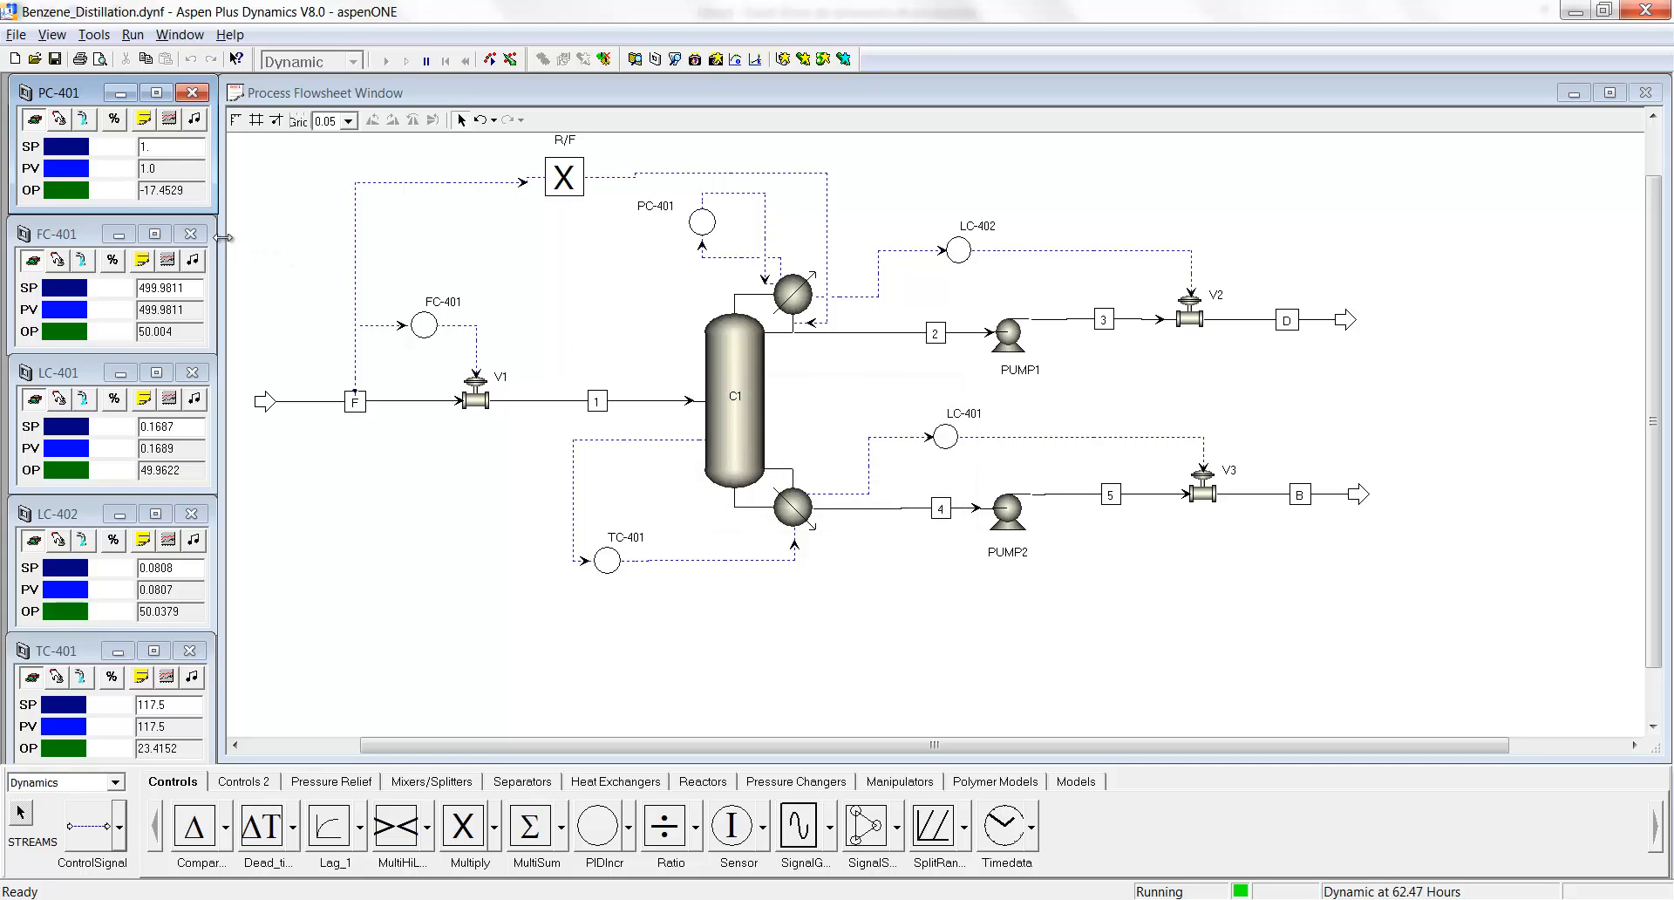
Run the saved Monitor_PyT script to bring back the PC-401 and TC-401 plot layout.
click(261, 225)
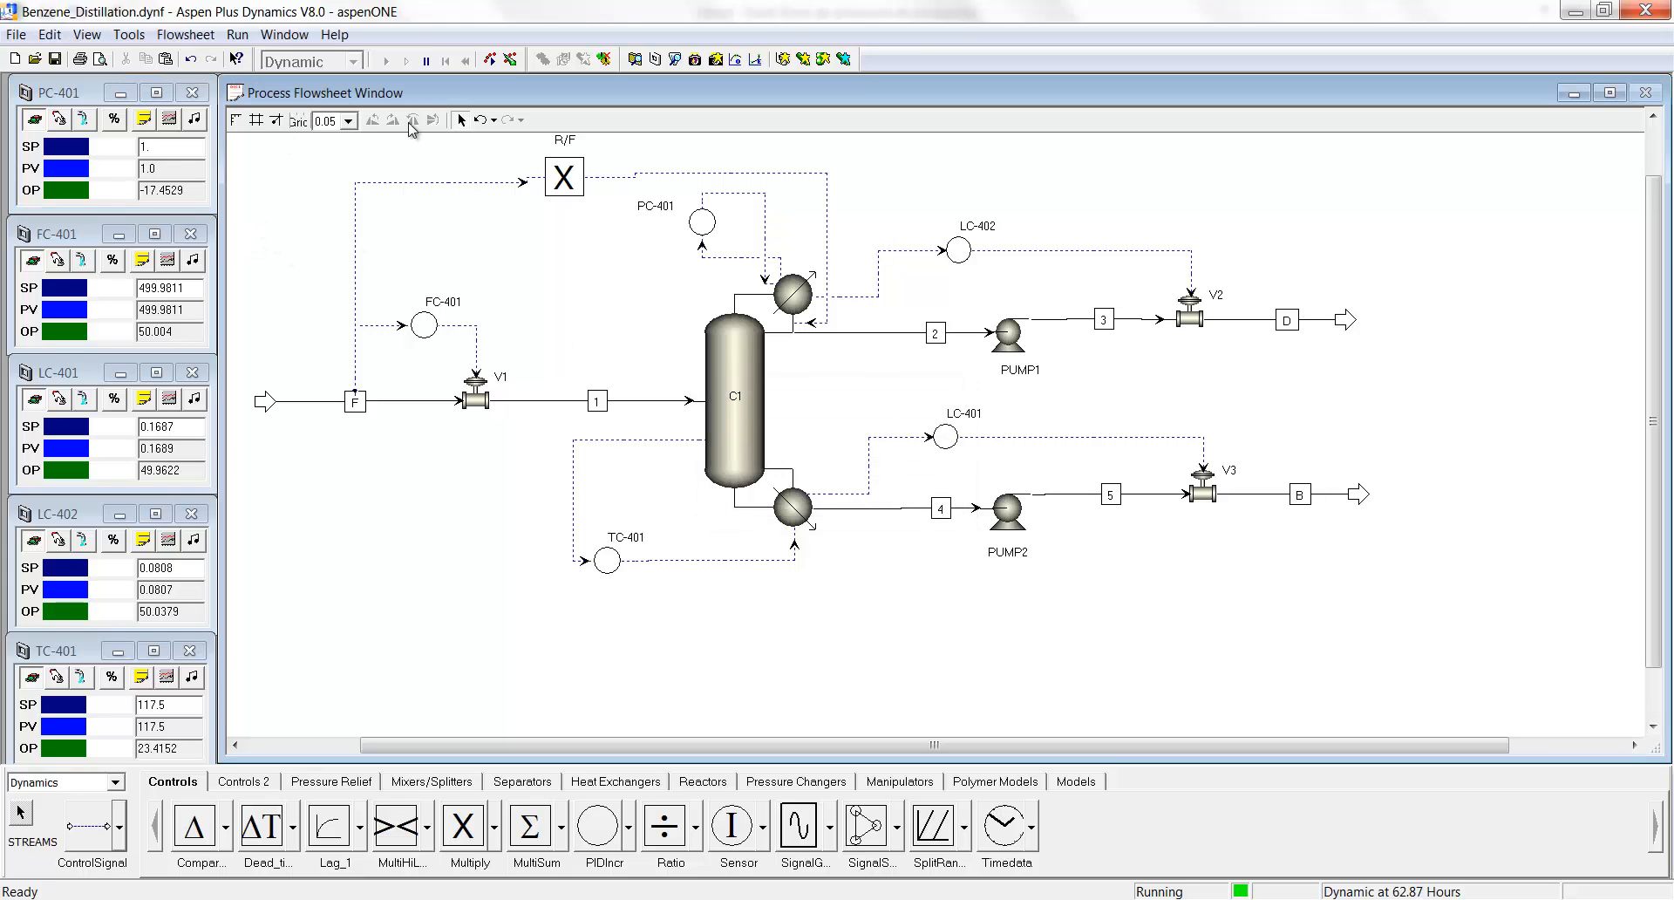
click(199, 36)
mouse_move(231, 81)
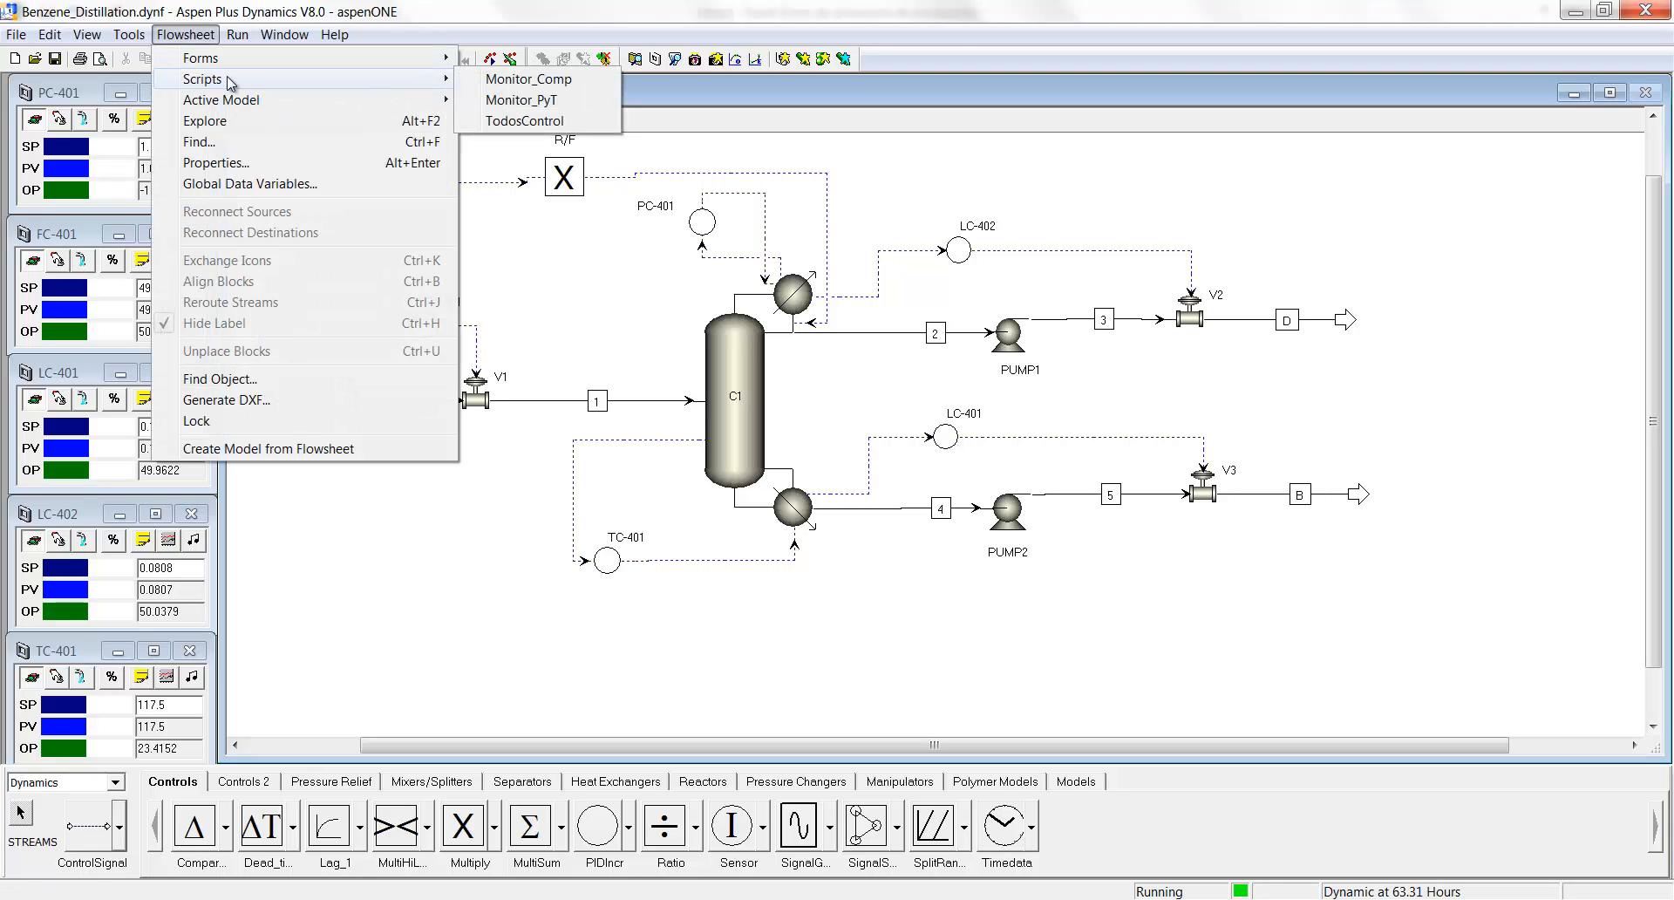
click(513, 99)
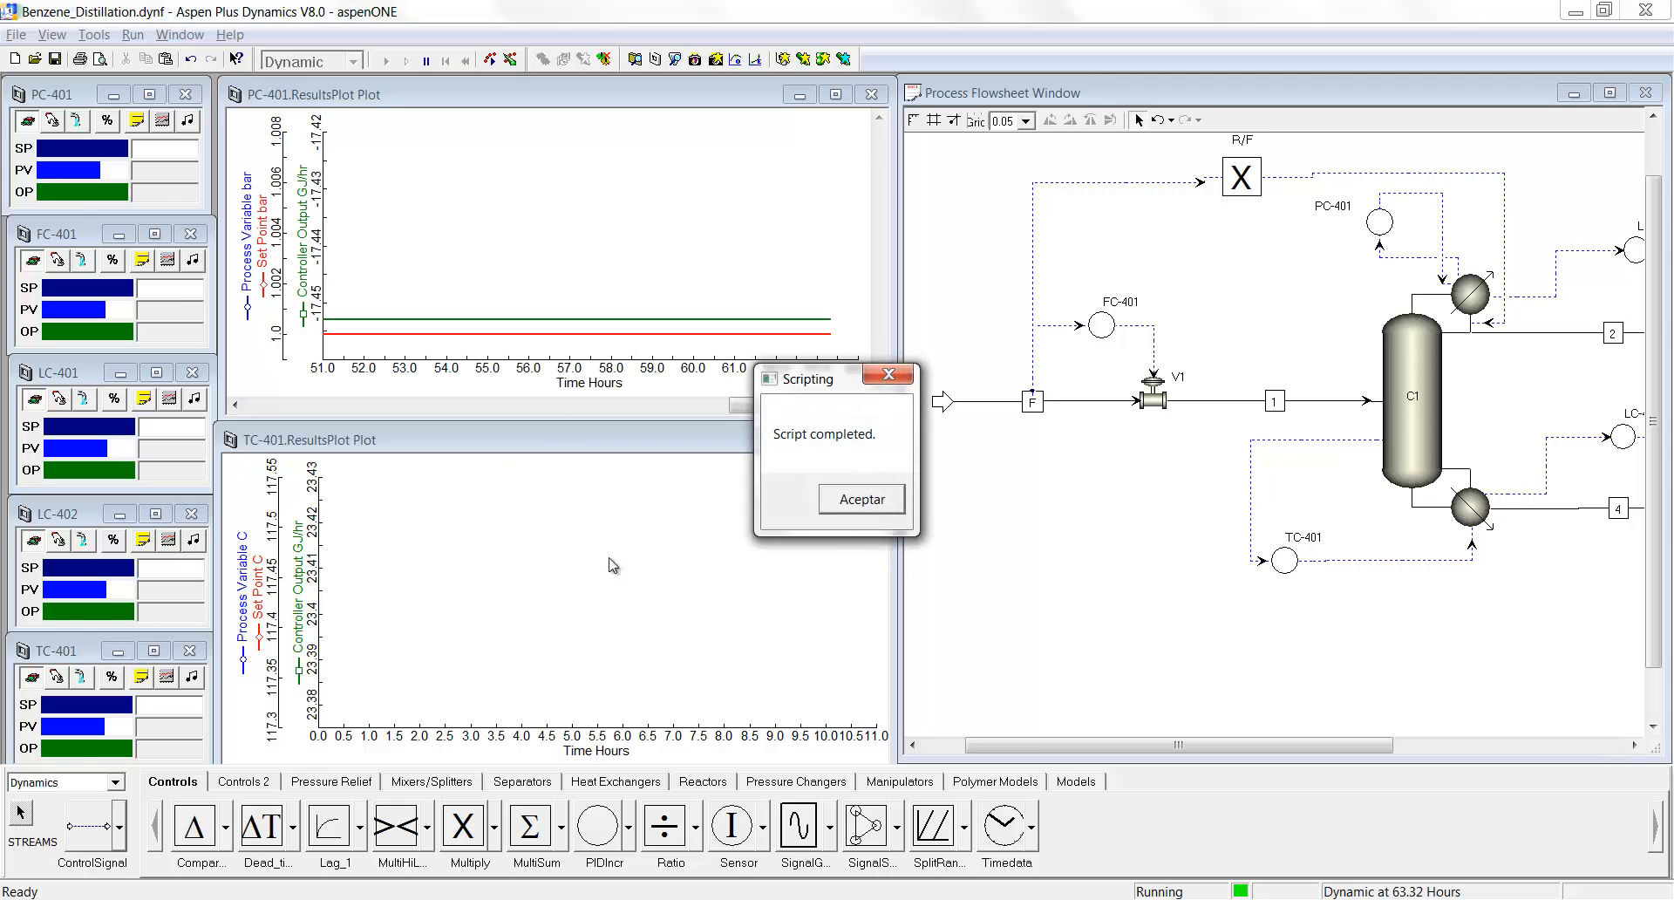
click(863, 498)
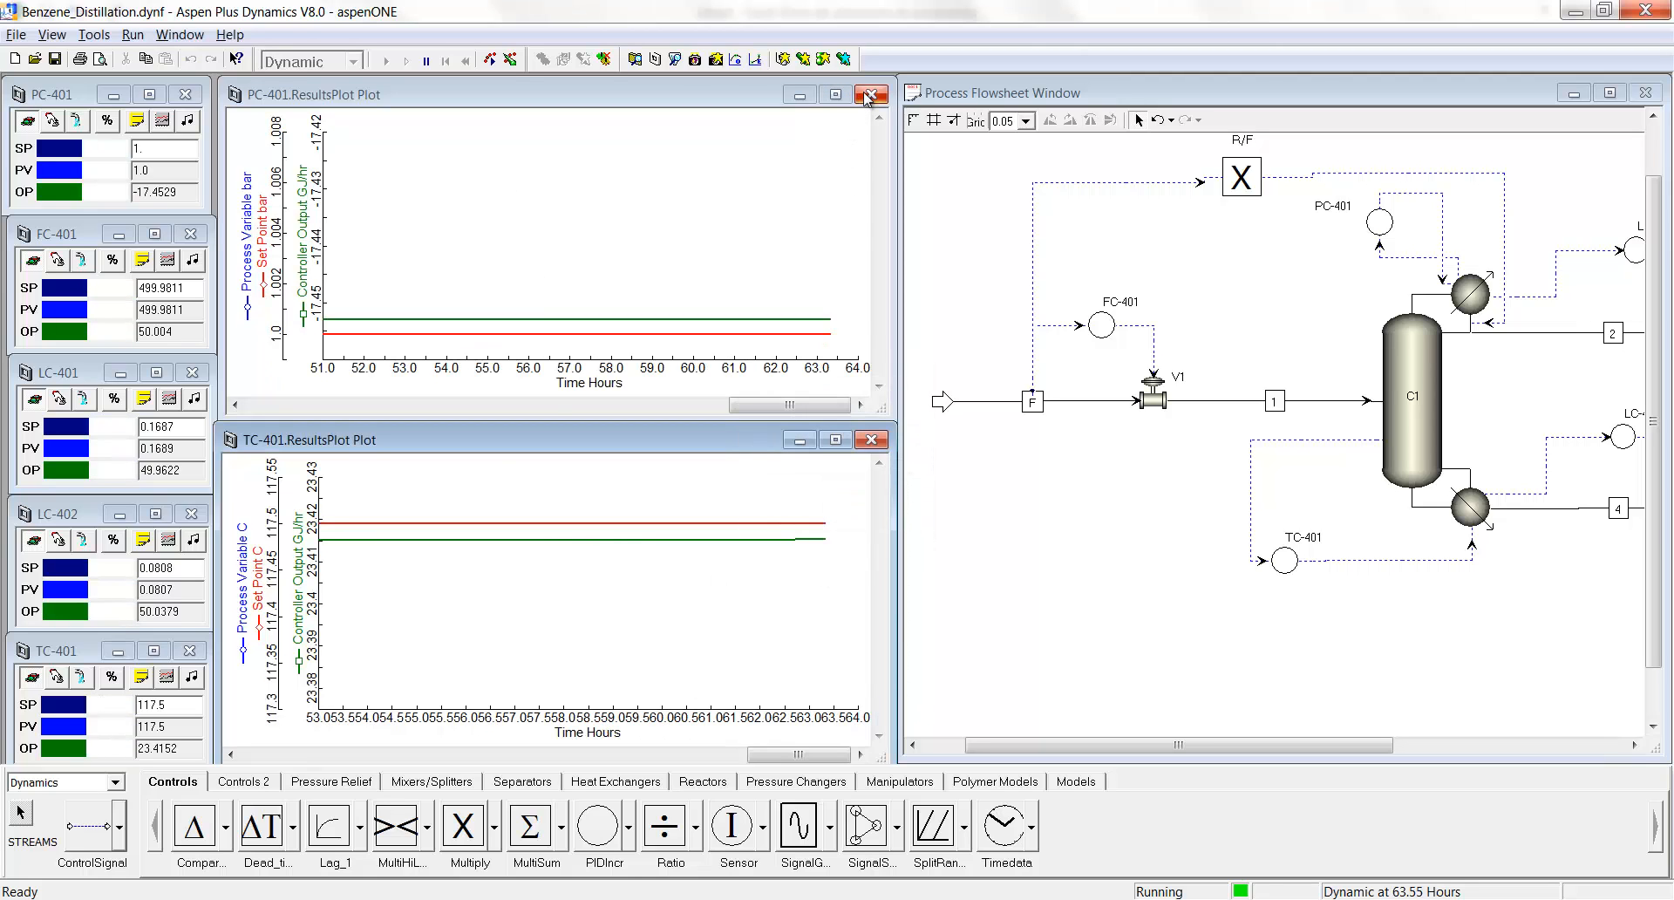
Run the saved Monitor_Comp script to bring back the composition layout, and close its XD plot.
click(941, 179)
click(186, 35)
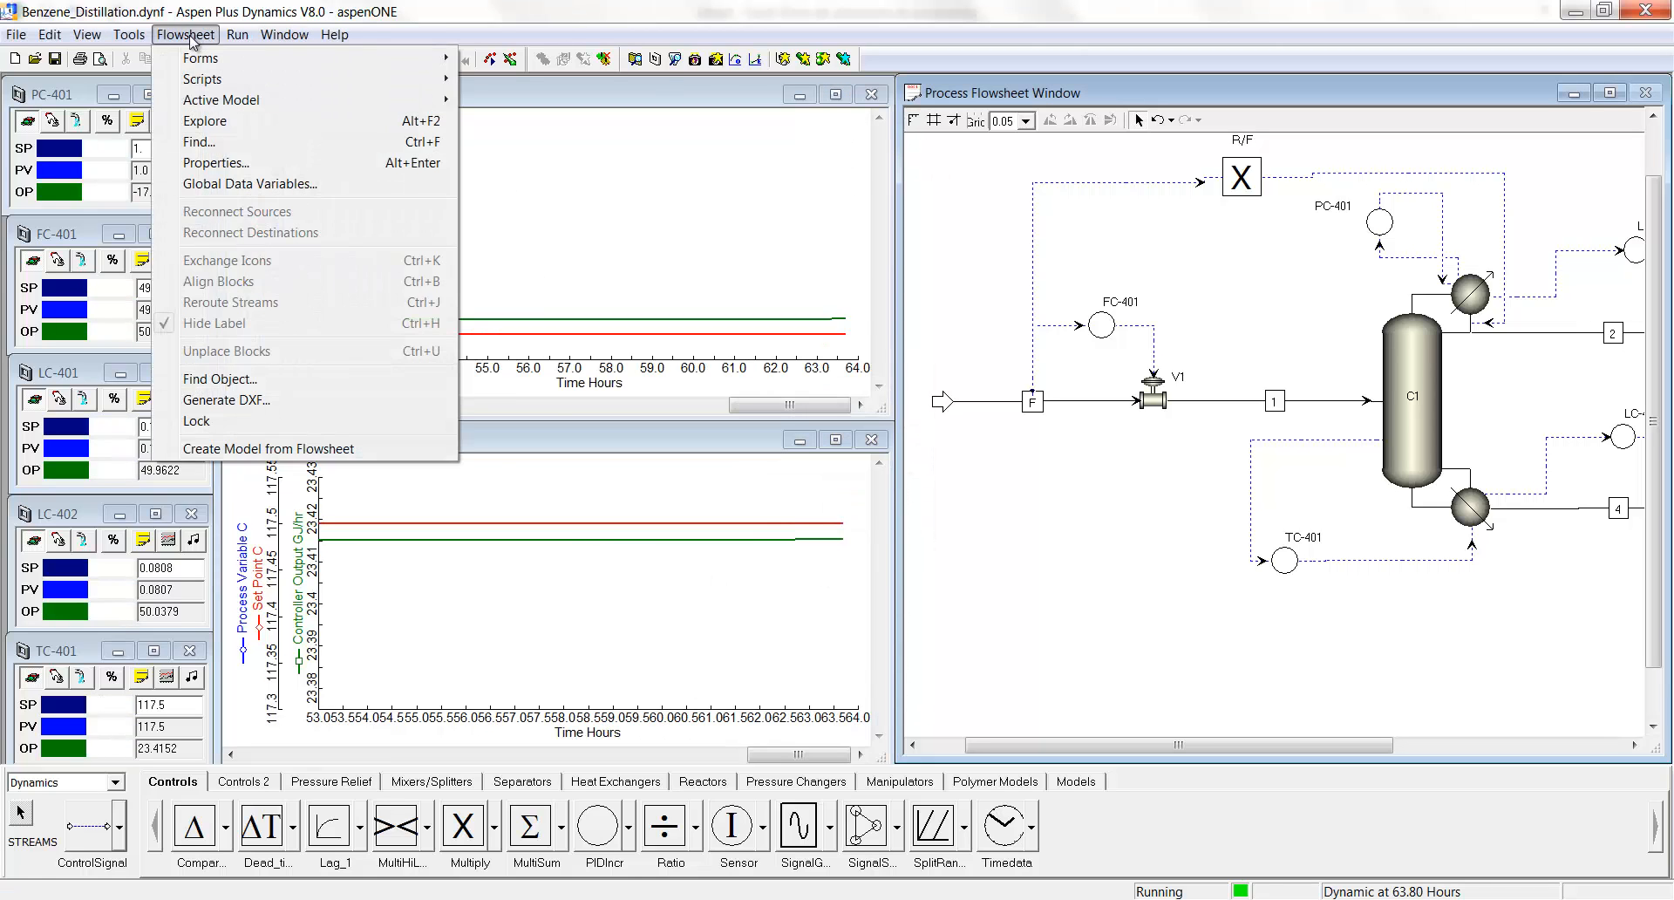
mouse_move(419, 80)
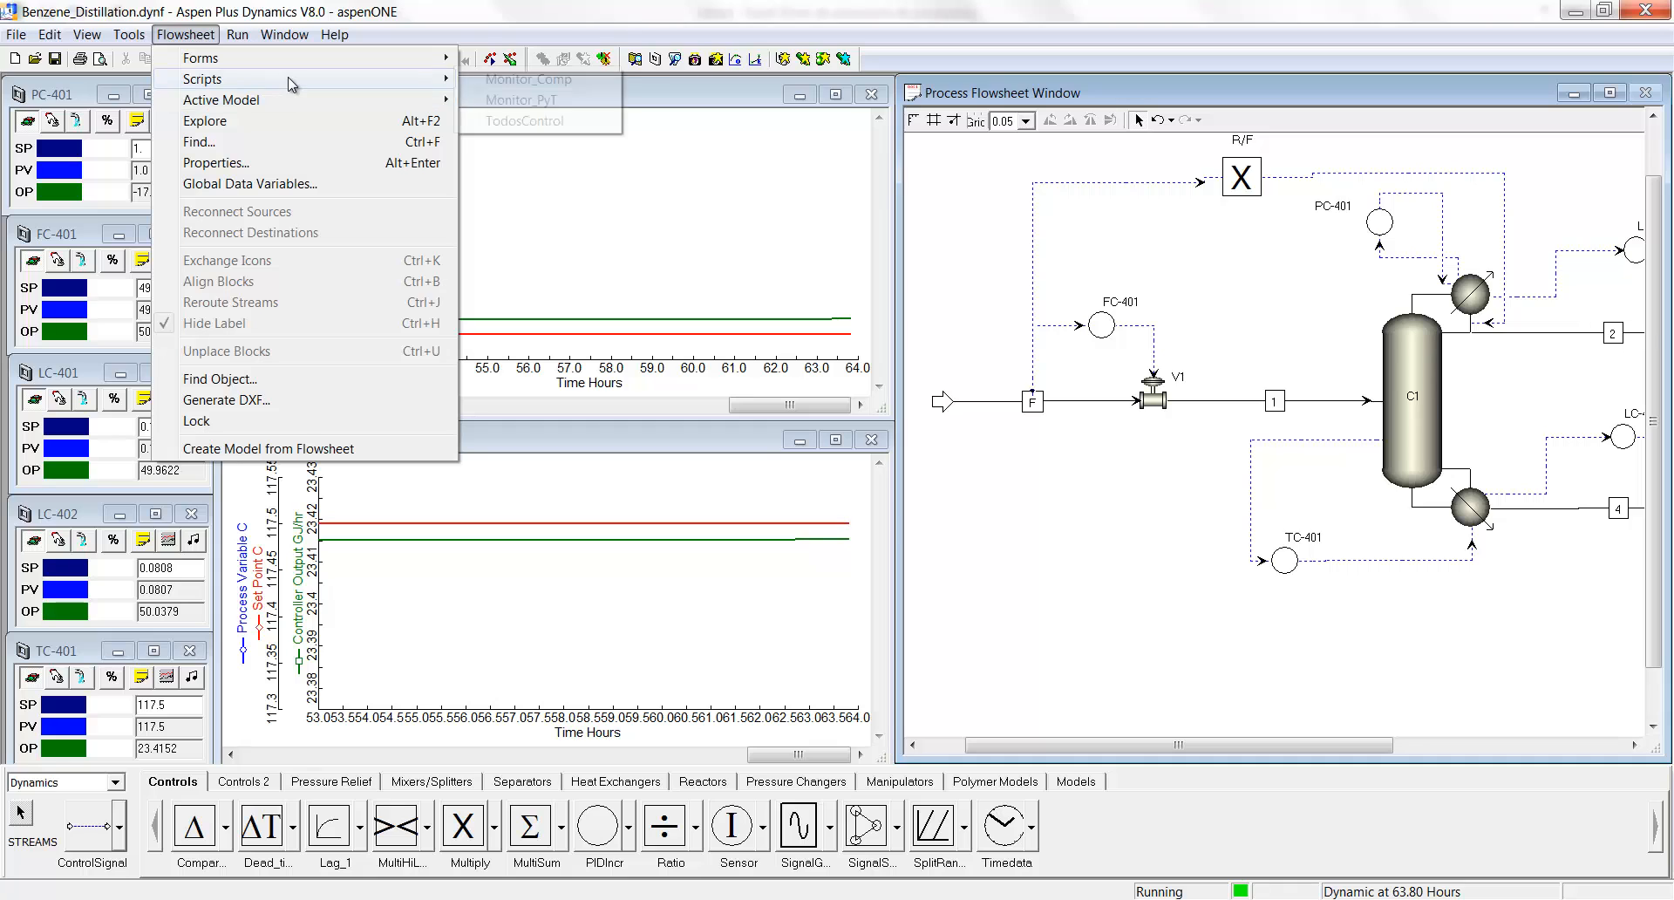
click(532, 80)
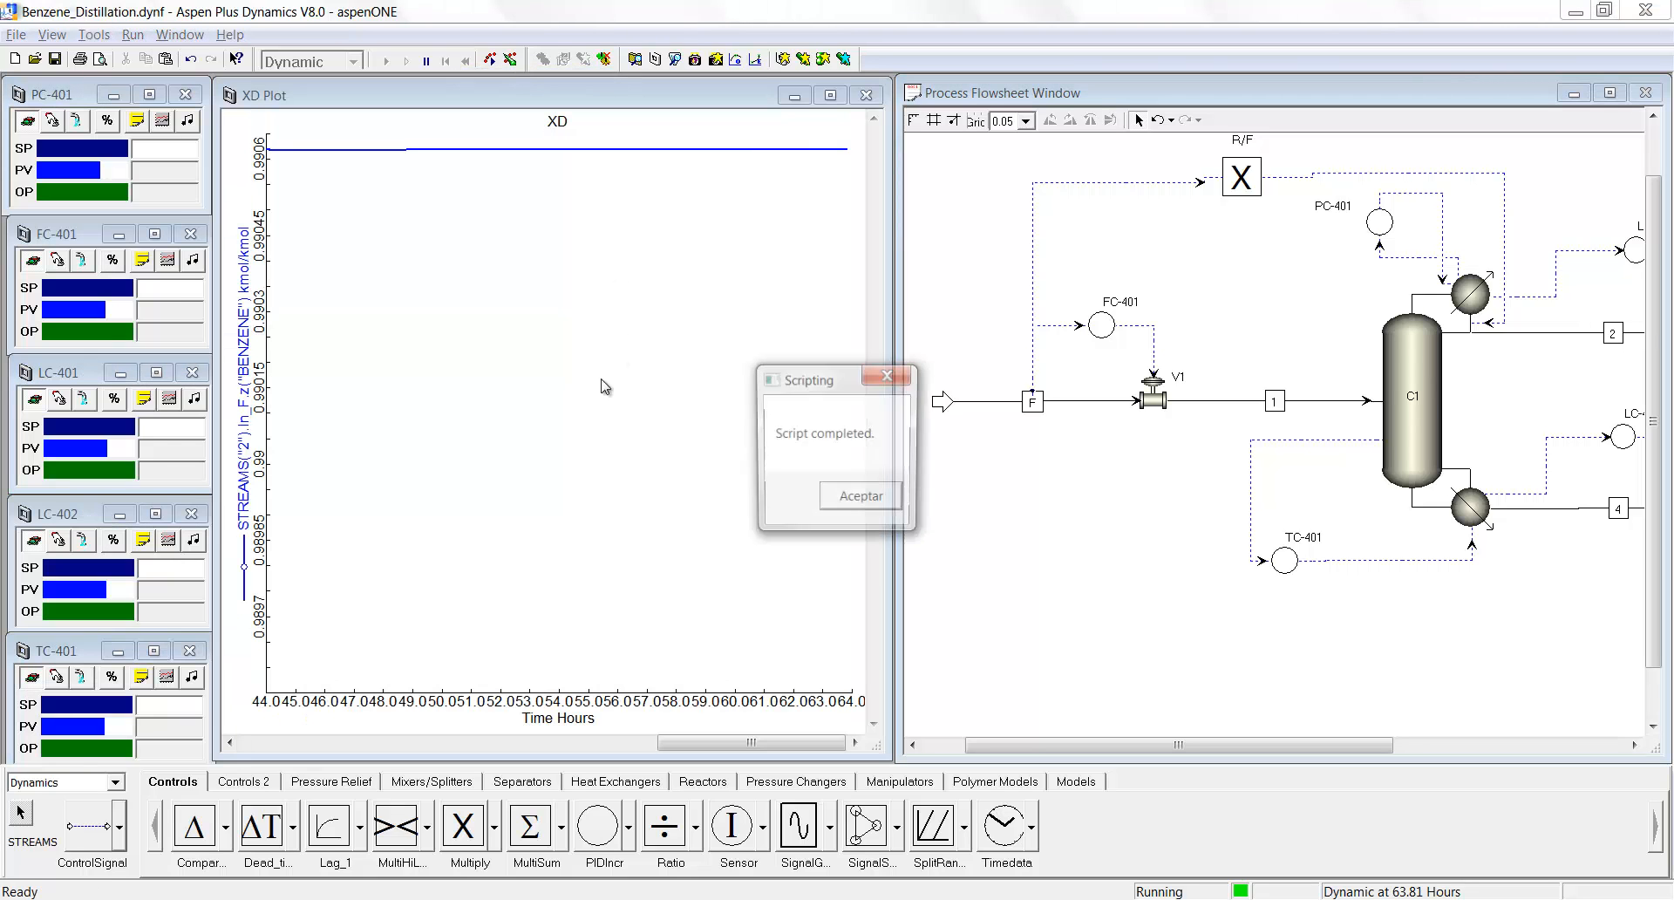
click(863, 95)
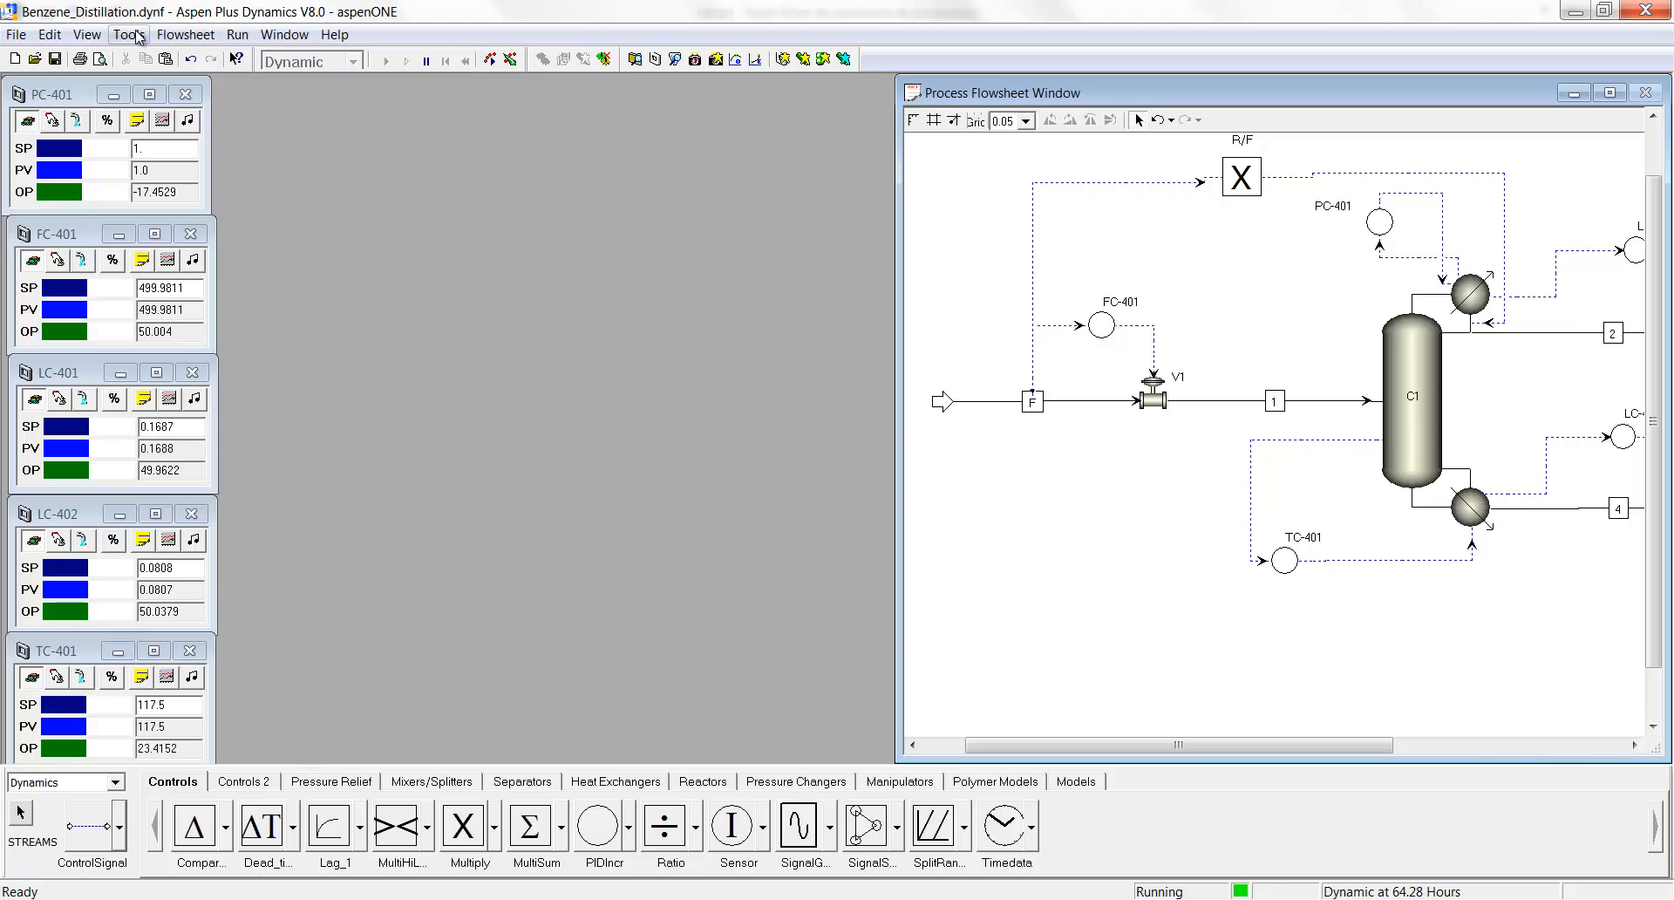
Run the saved TodosControl script to show the wide flowsheet with all controller faceplates.
click(136, 36)
mouse_move(436, 80)
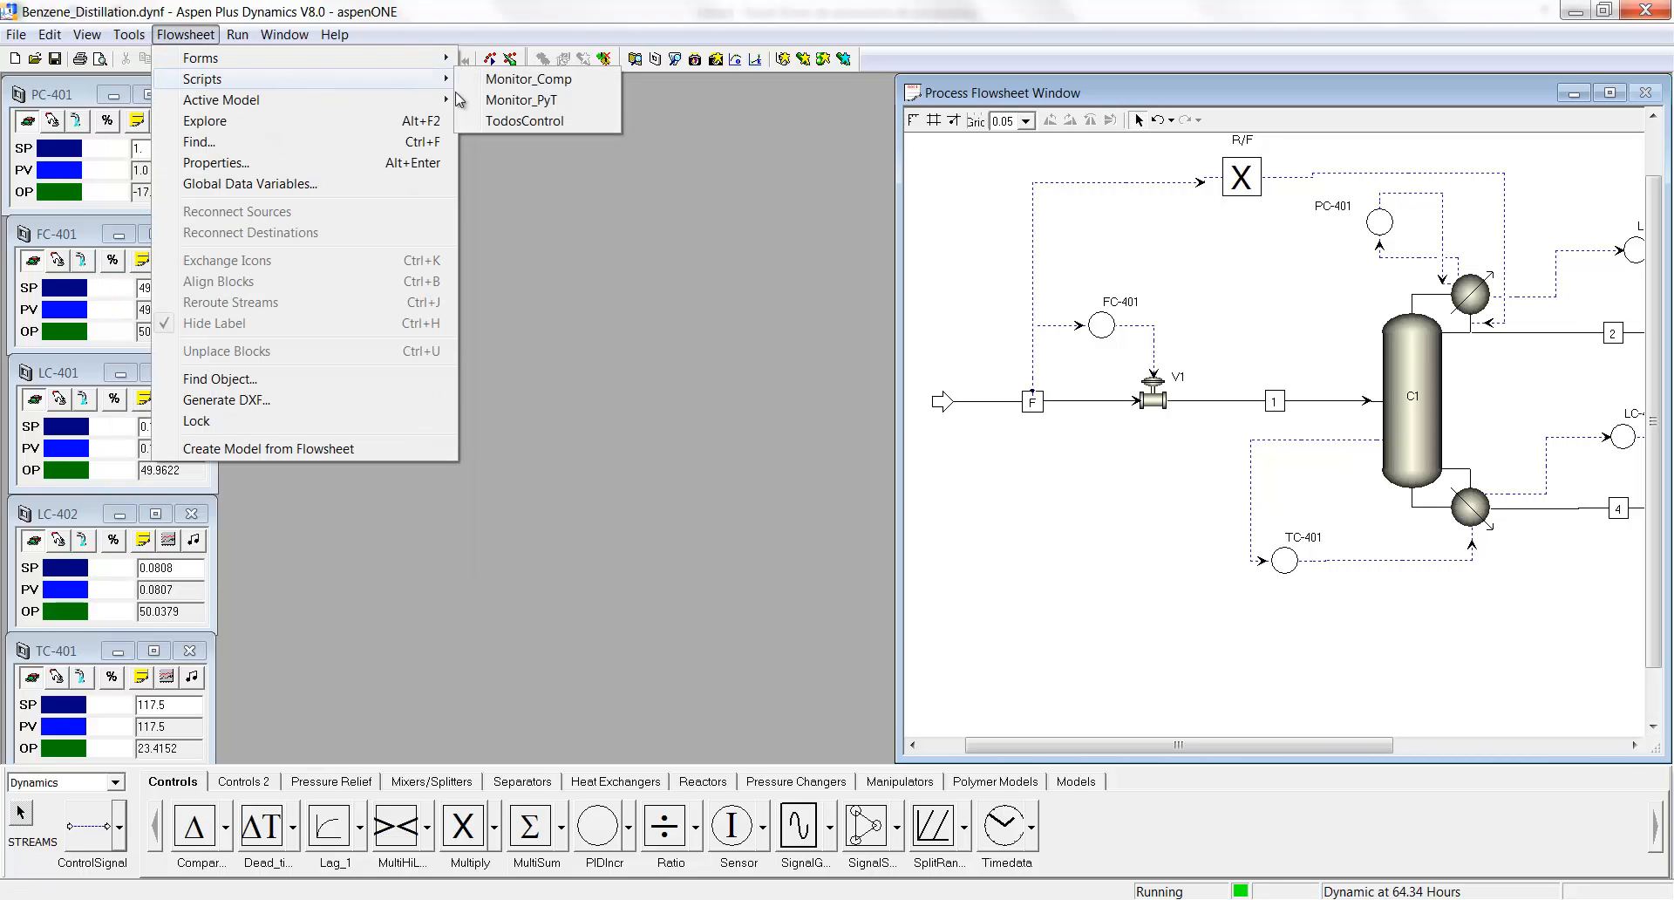
click(523, 120)
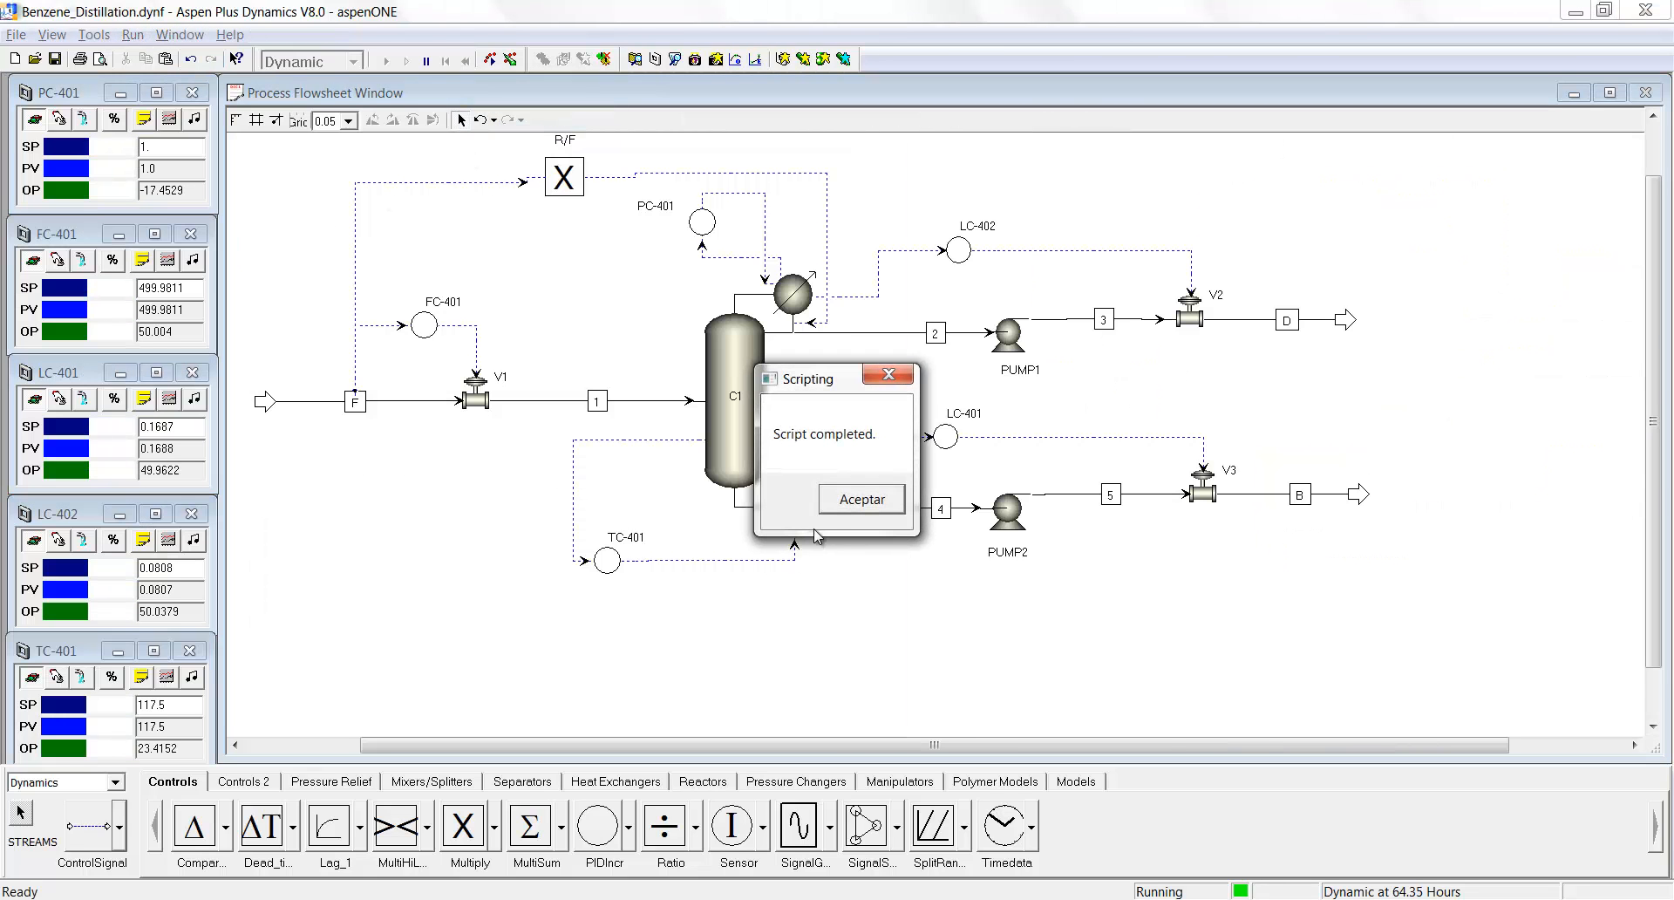
click(829, 502)
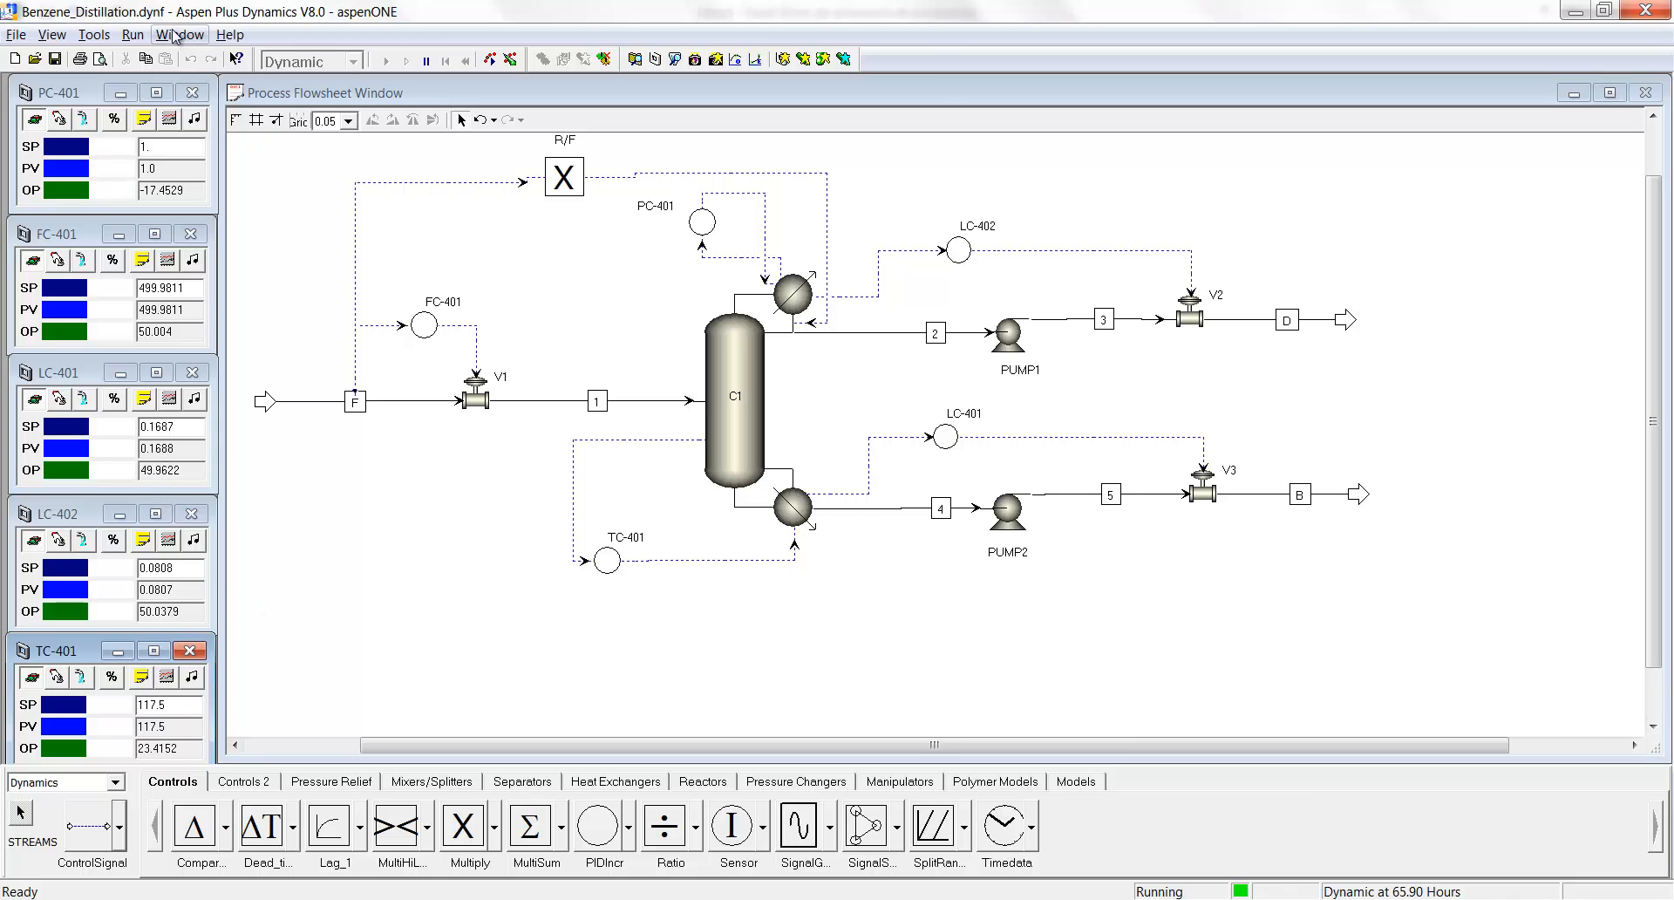
Switch from the controller layout to the XD composition plot by running the Monitor_Comp script.
click(312, 200)
click(186, 34)
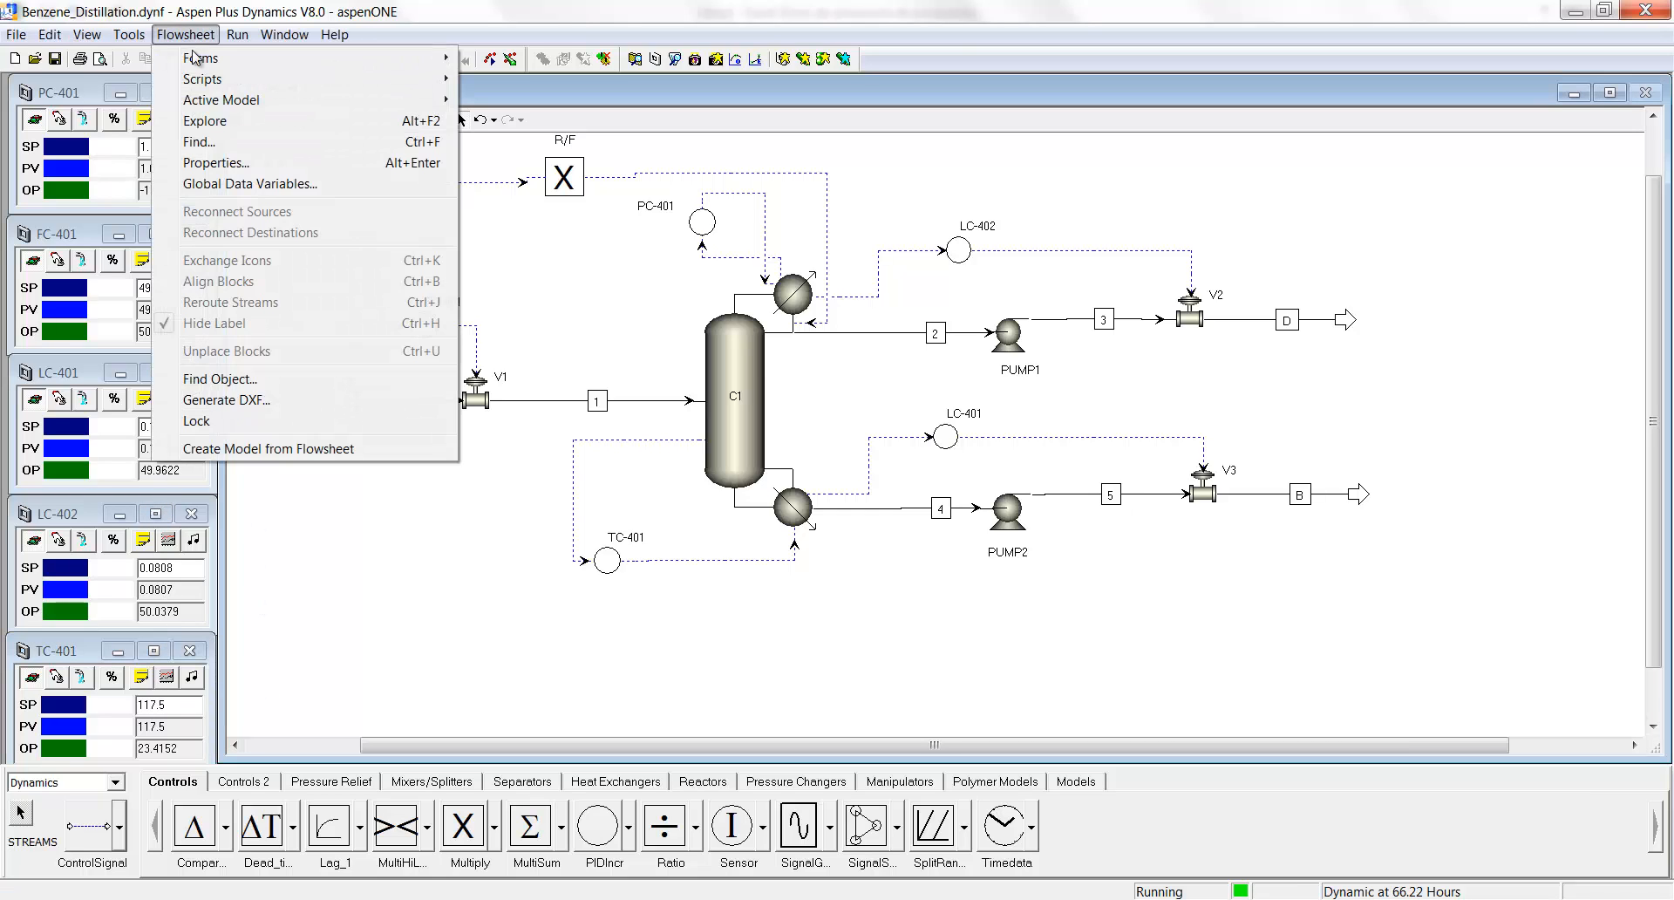
mouse_move(209, 81)
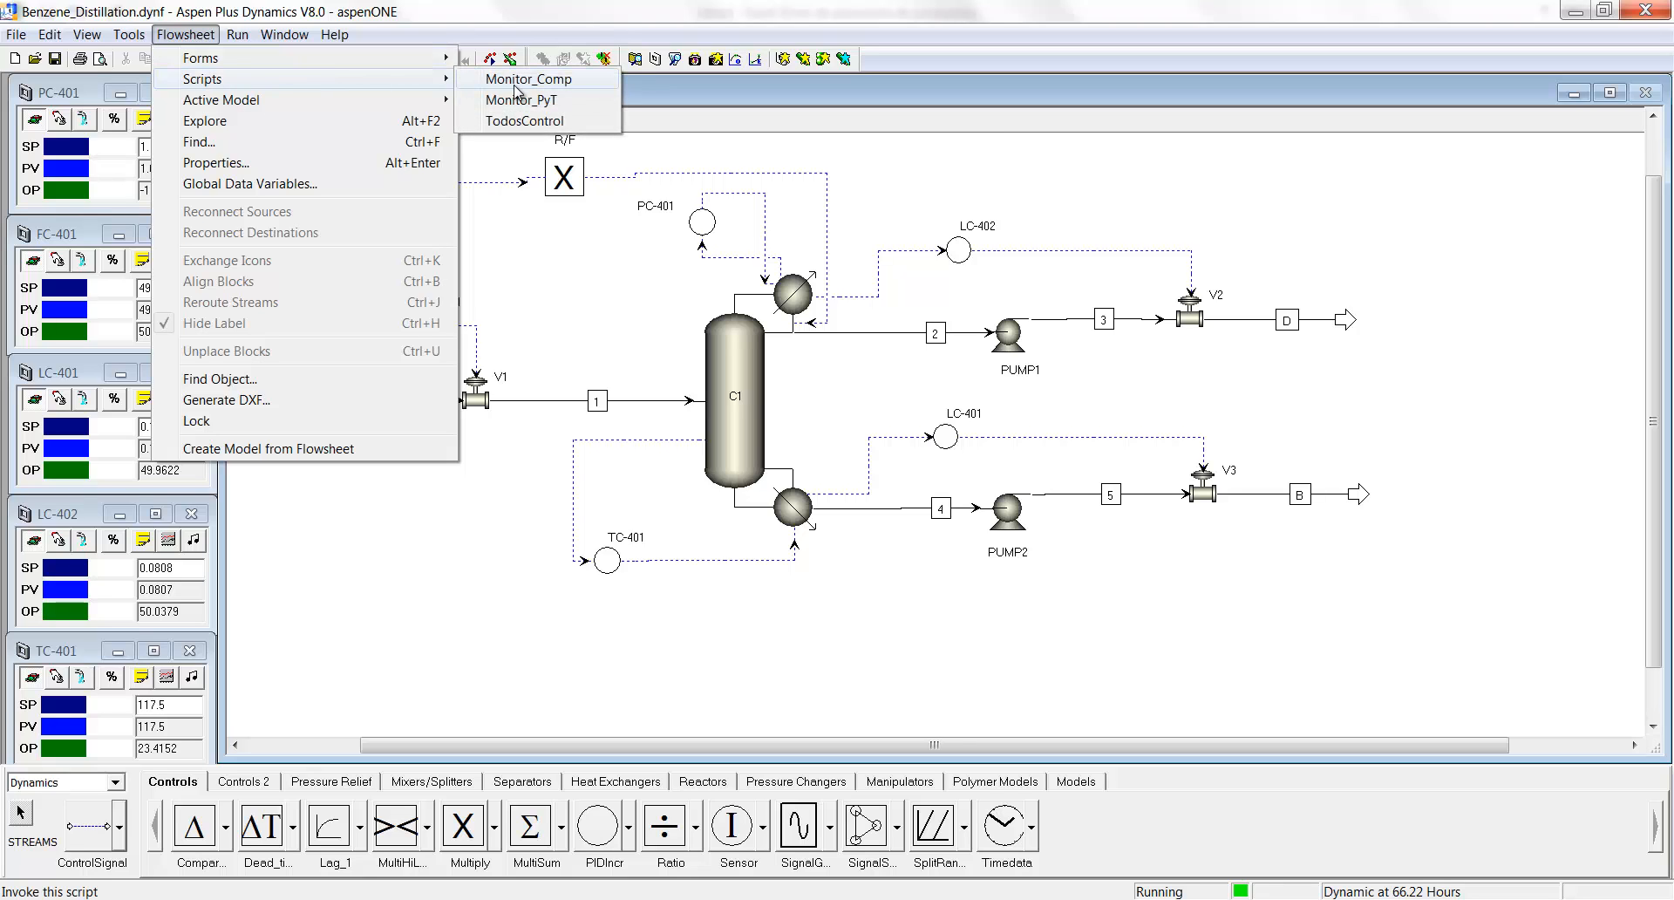
click(531, 79)
click(863, 494)
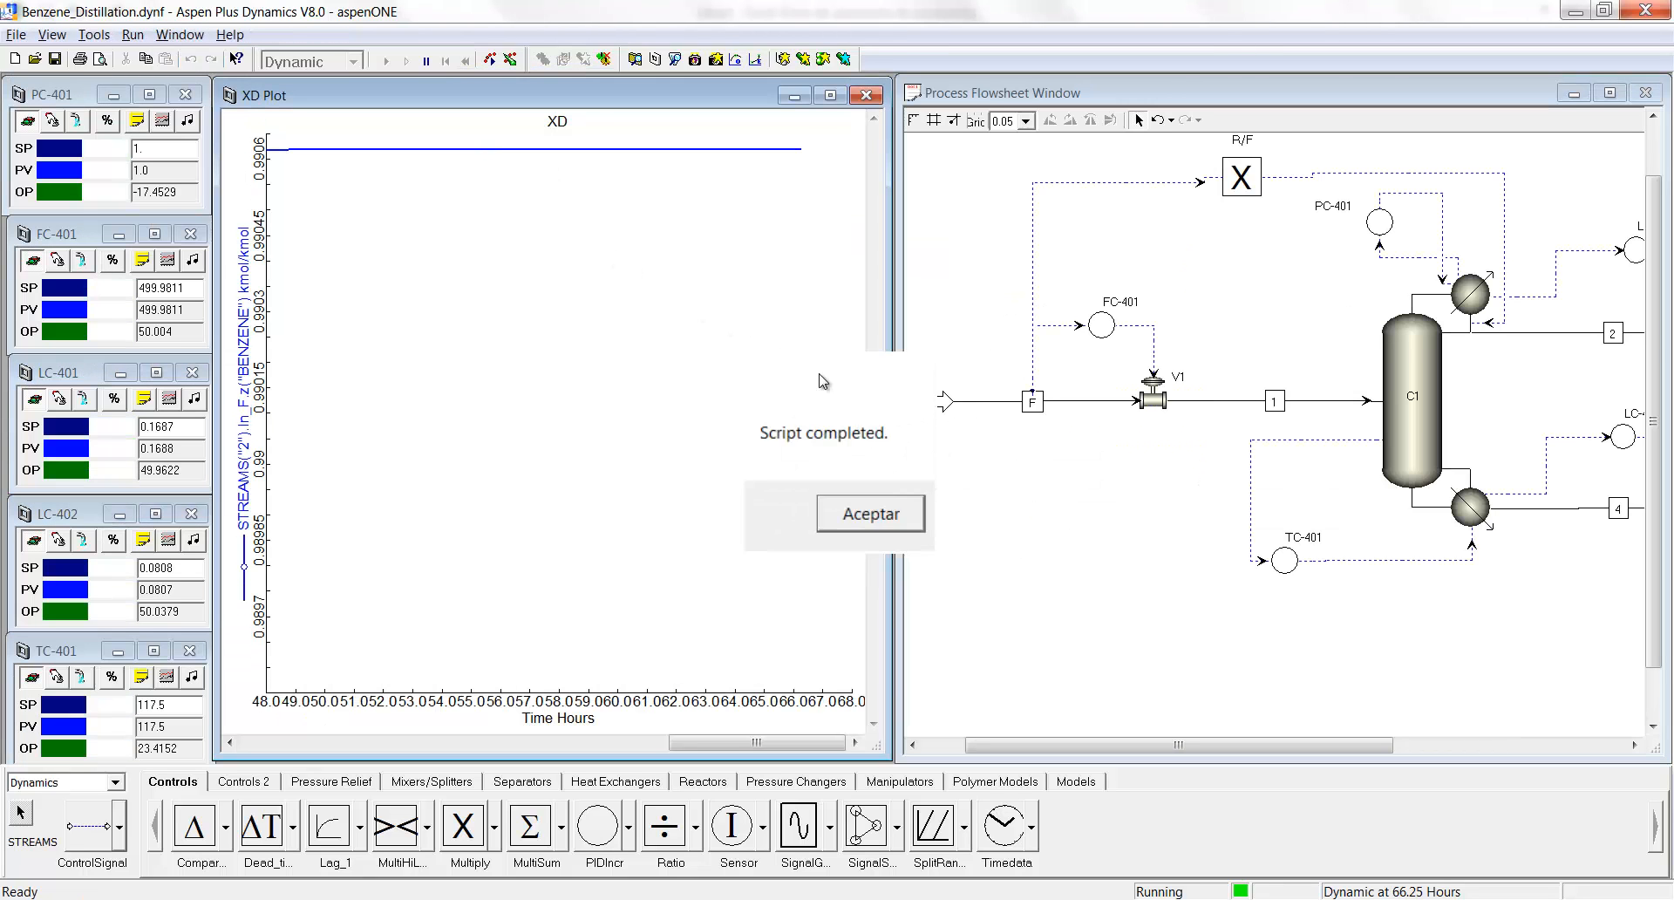
Pause the dynamic simulation, change the run mode to Initialization and run the initialization.
click(425, 61)
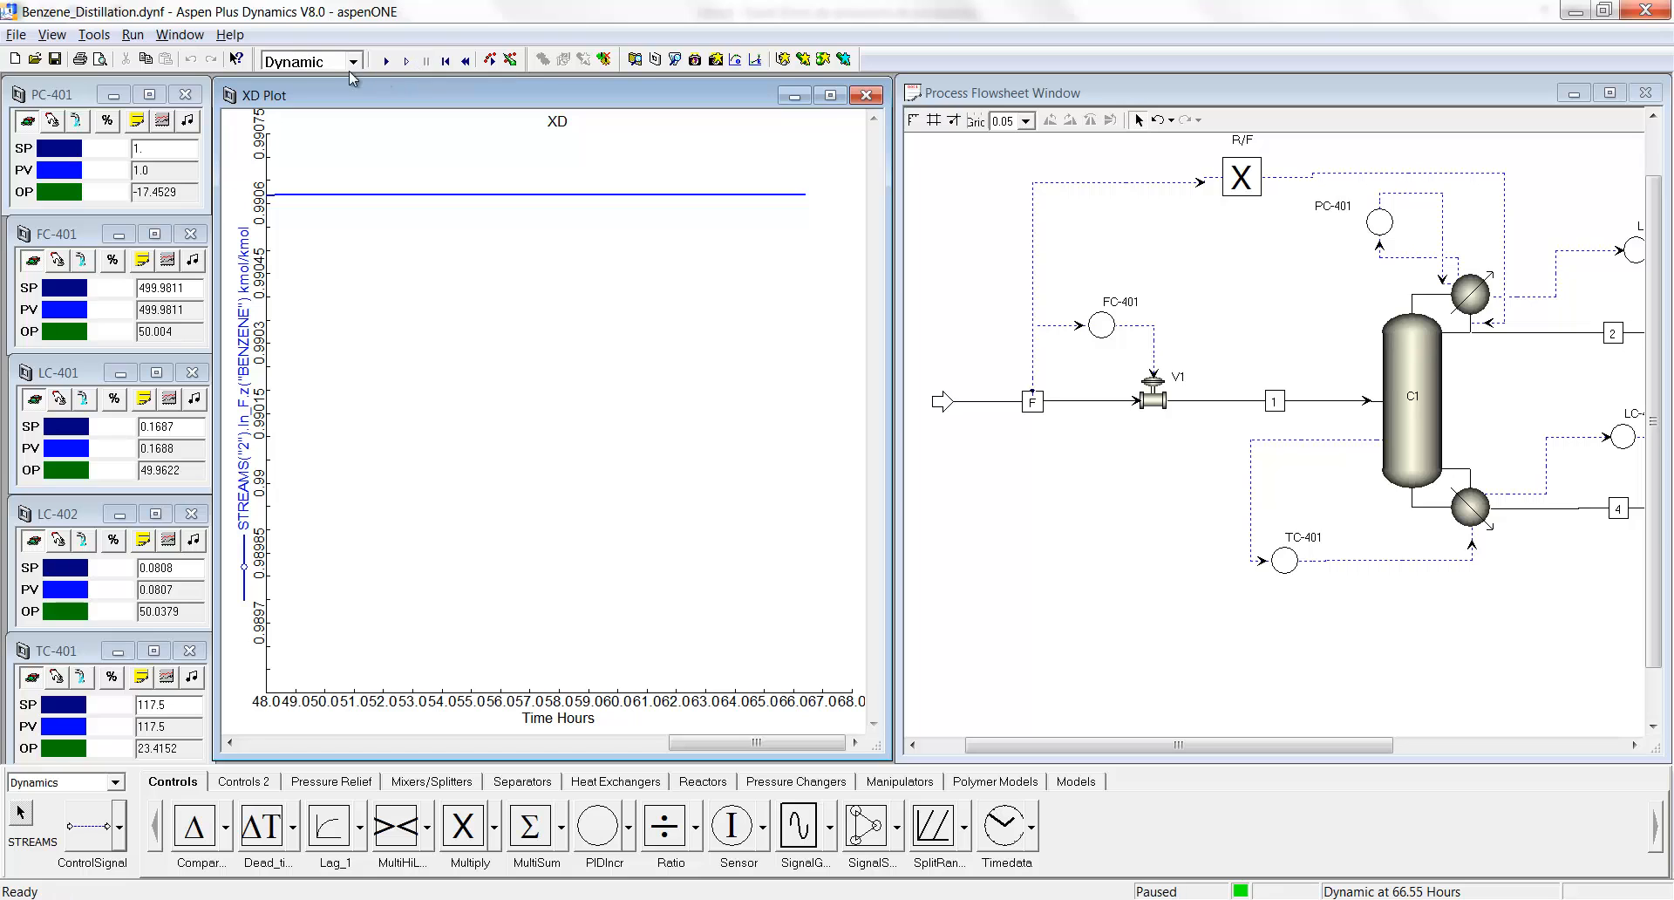
click(353, 61)
click(305, 83)
click(386, 61)
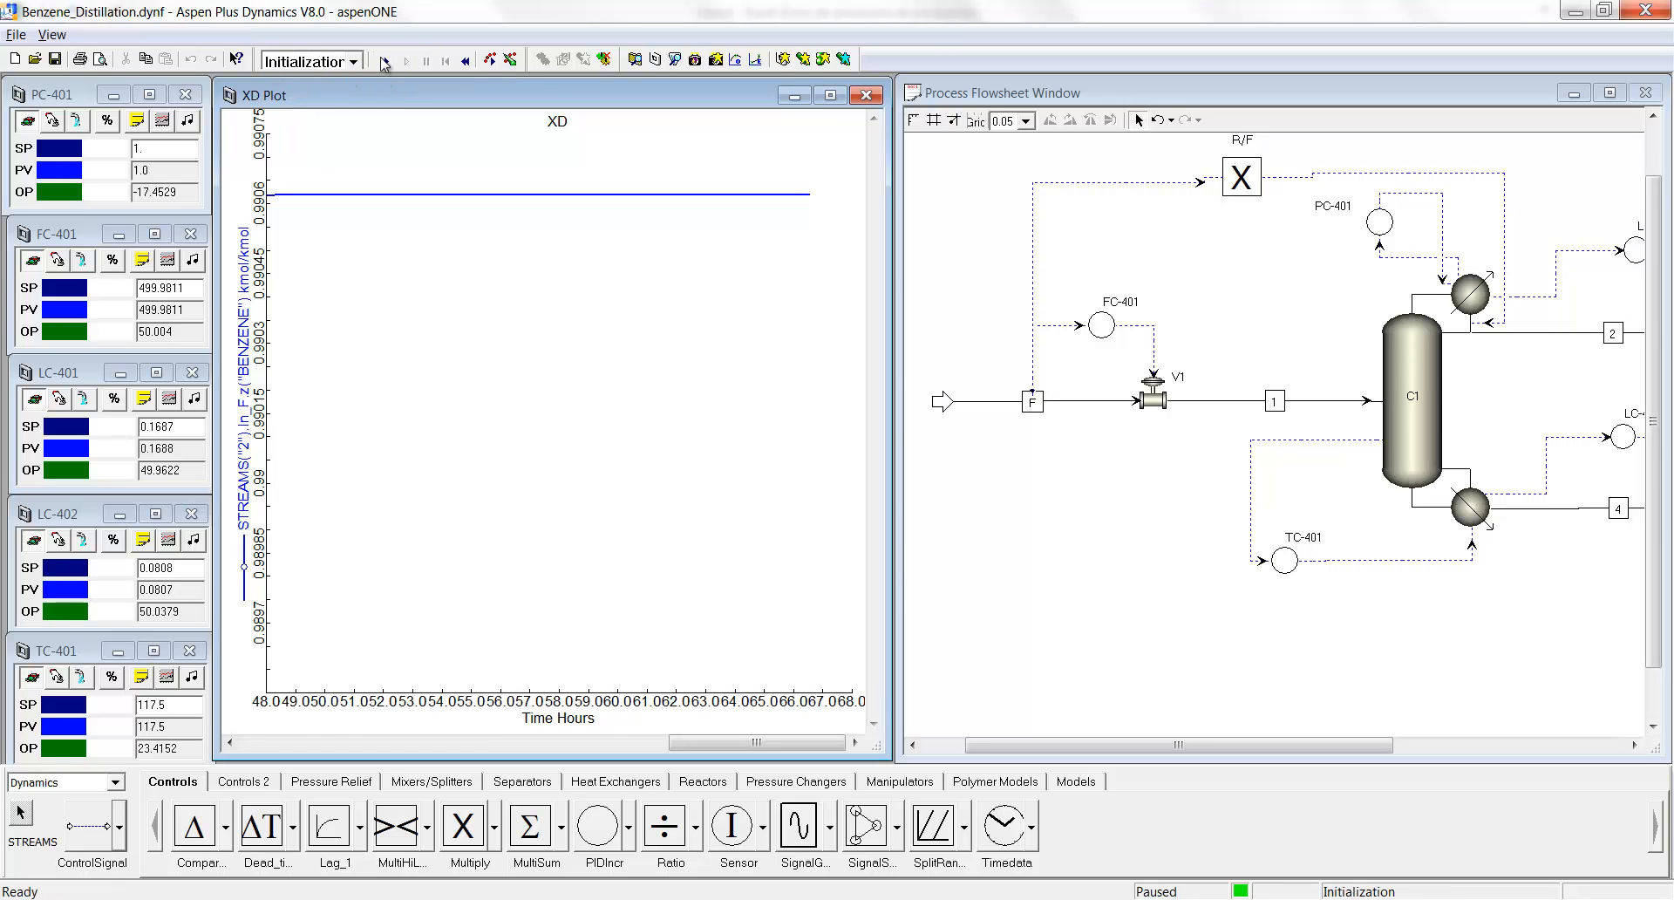
click(882, 504)
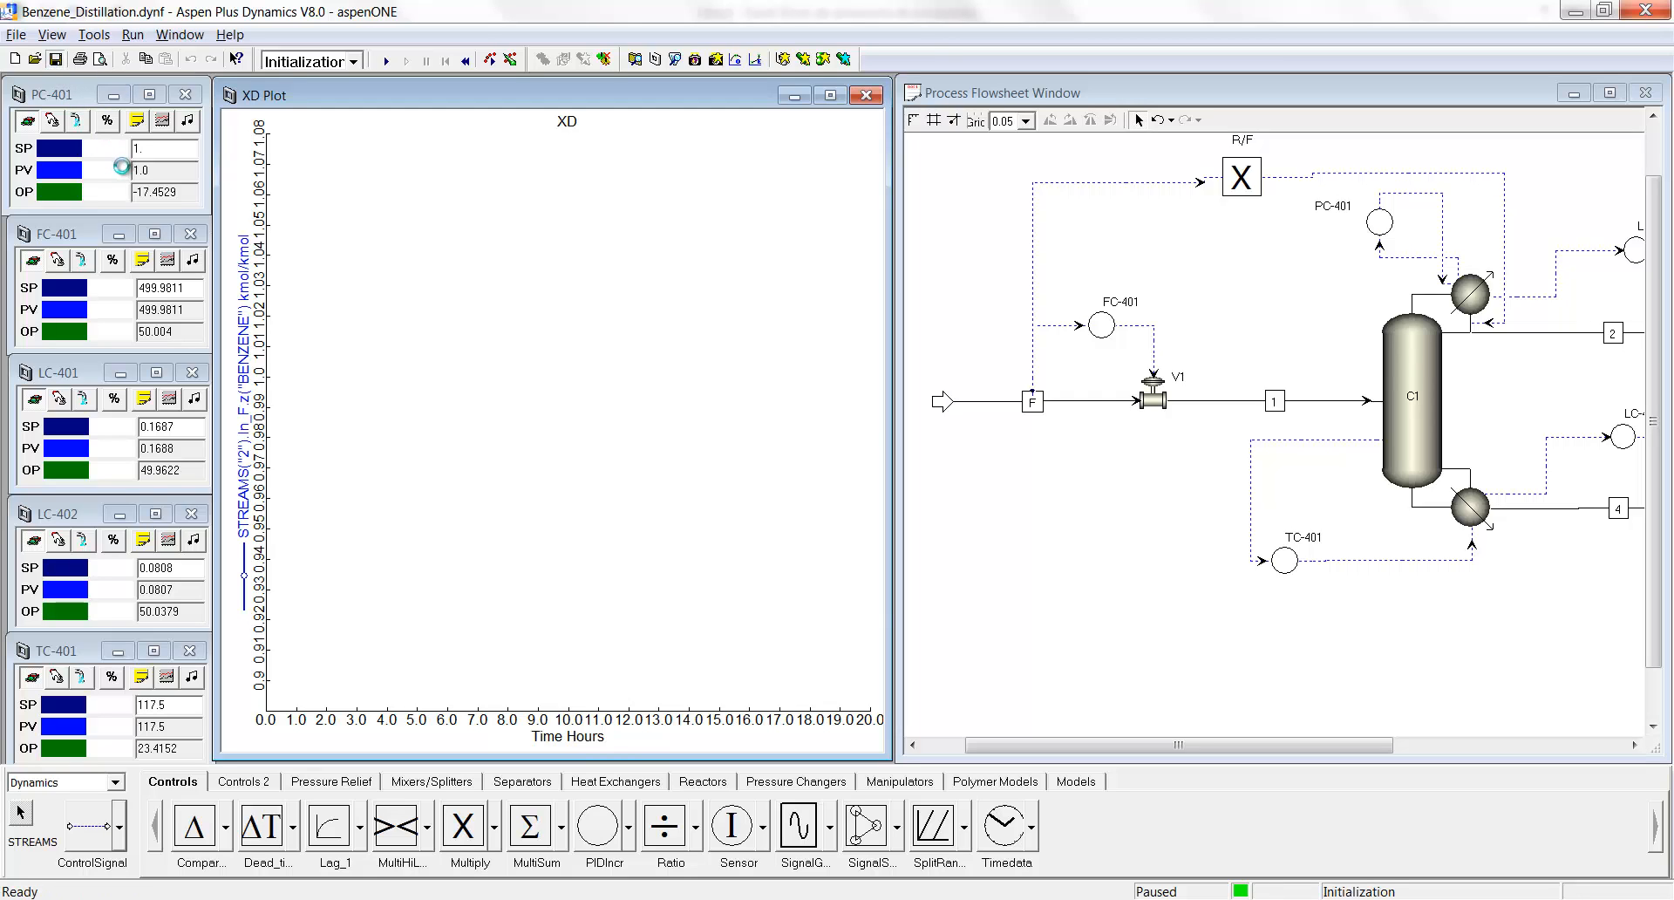
click(1036, 323)
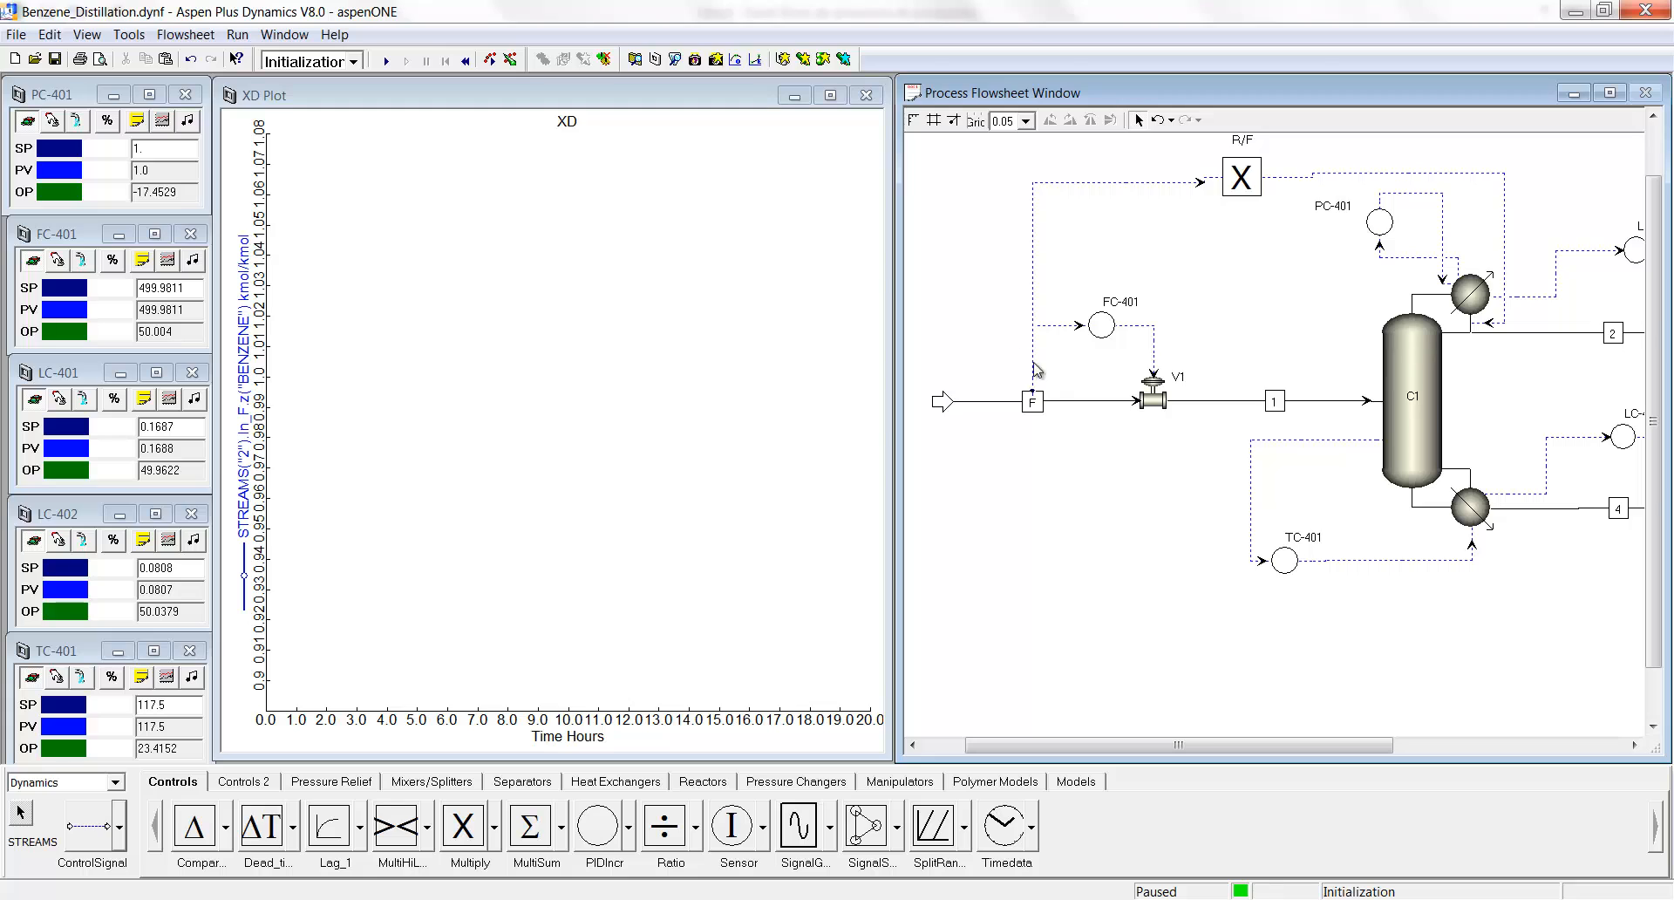
Change the run mode back to Dynamic and start the simulation from time zero.
click(353, 65)
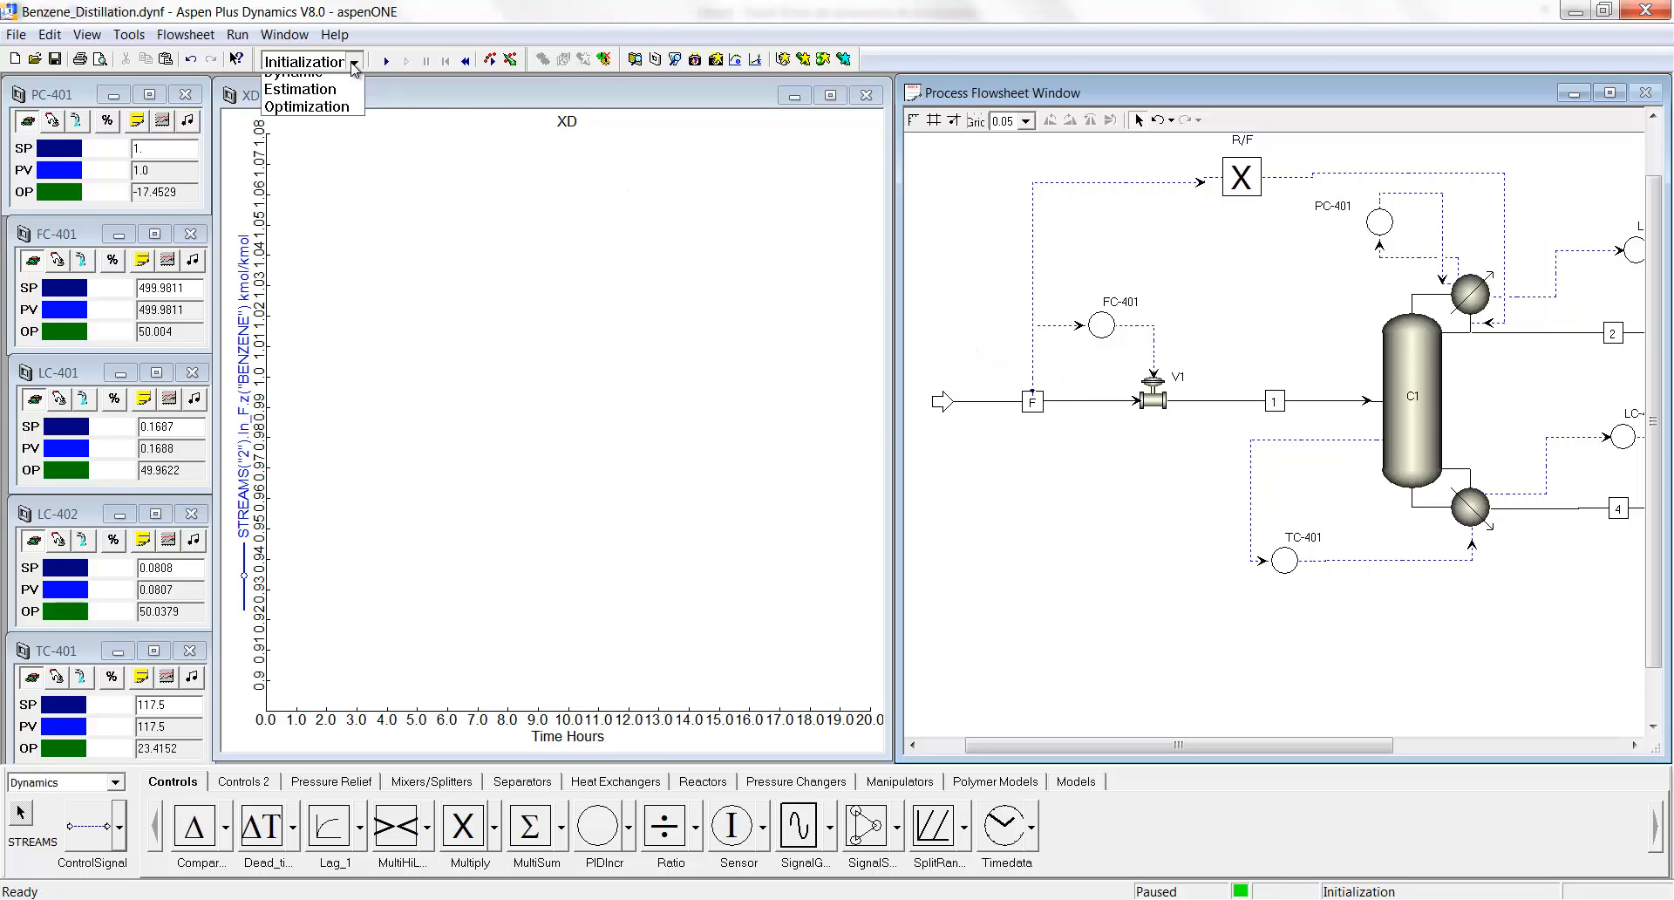
click(307, 120)
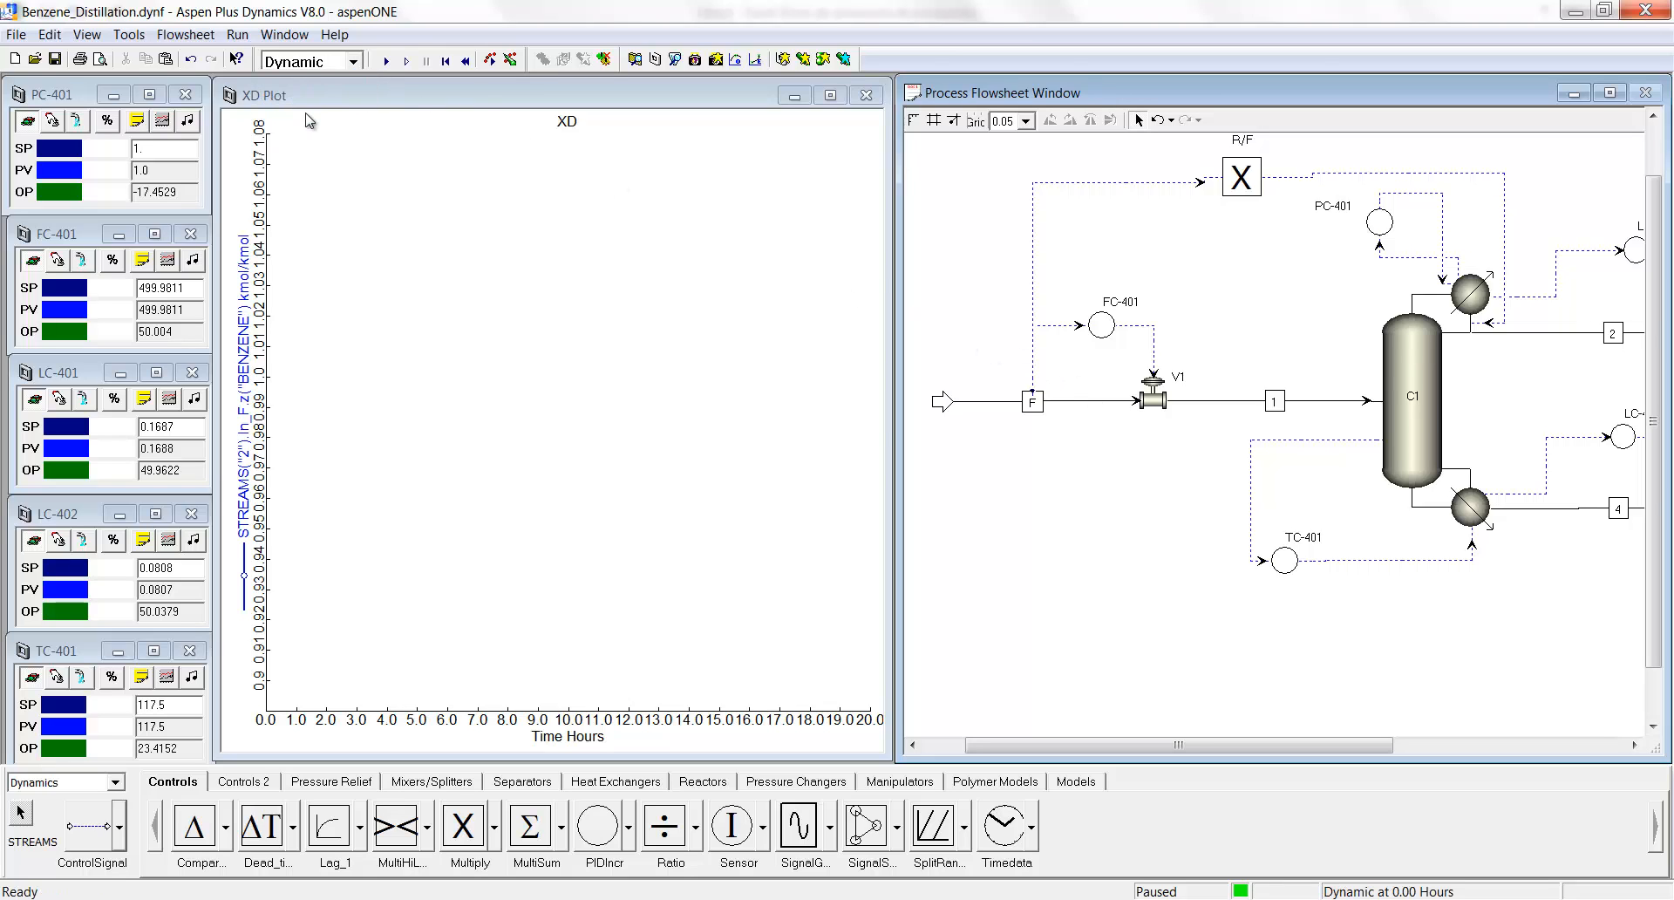
click(385, 63)
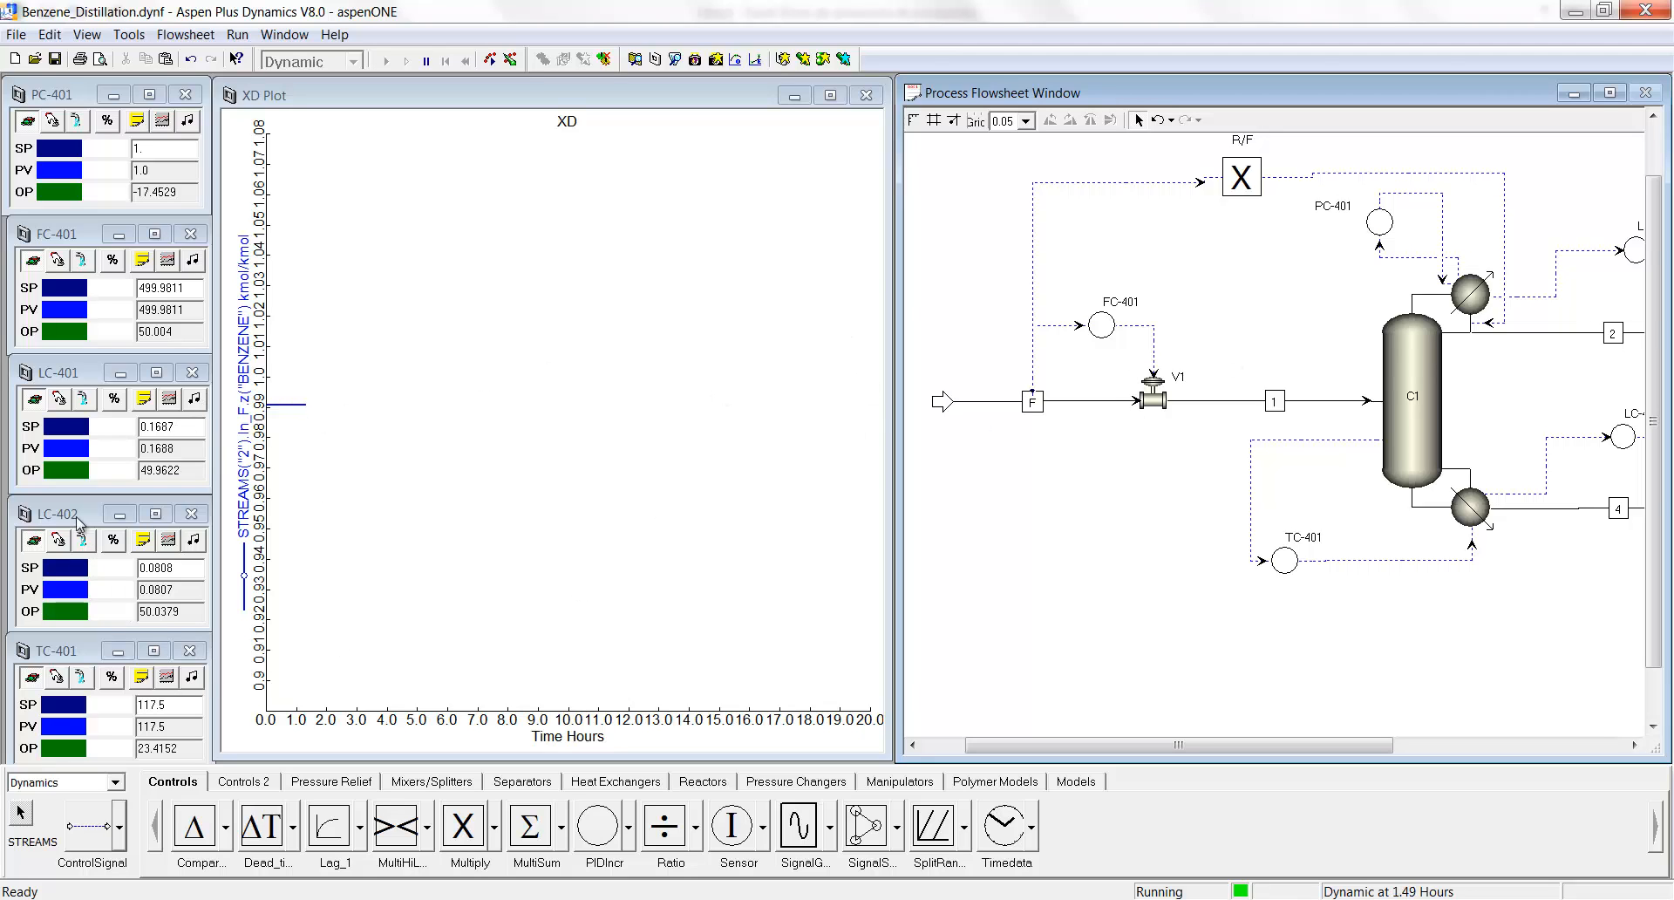
Set the FC-401 feed flow controller's set point to 505 while the simulation runs.
drag(190, 286, 145, 286)
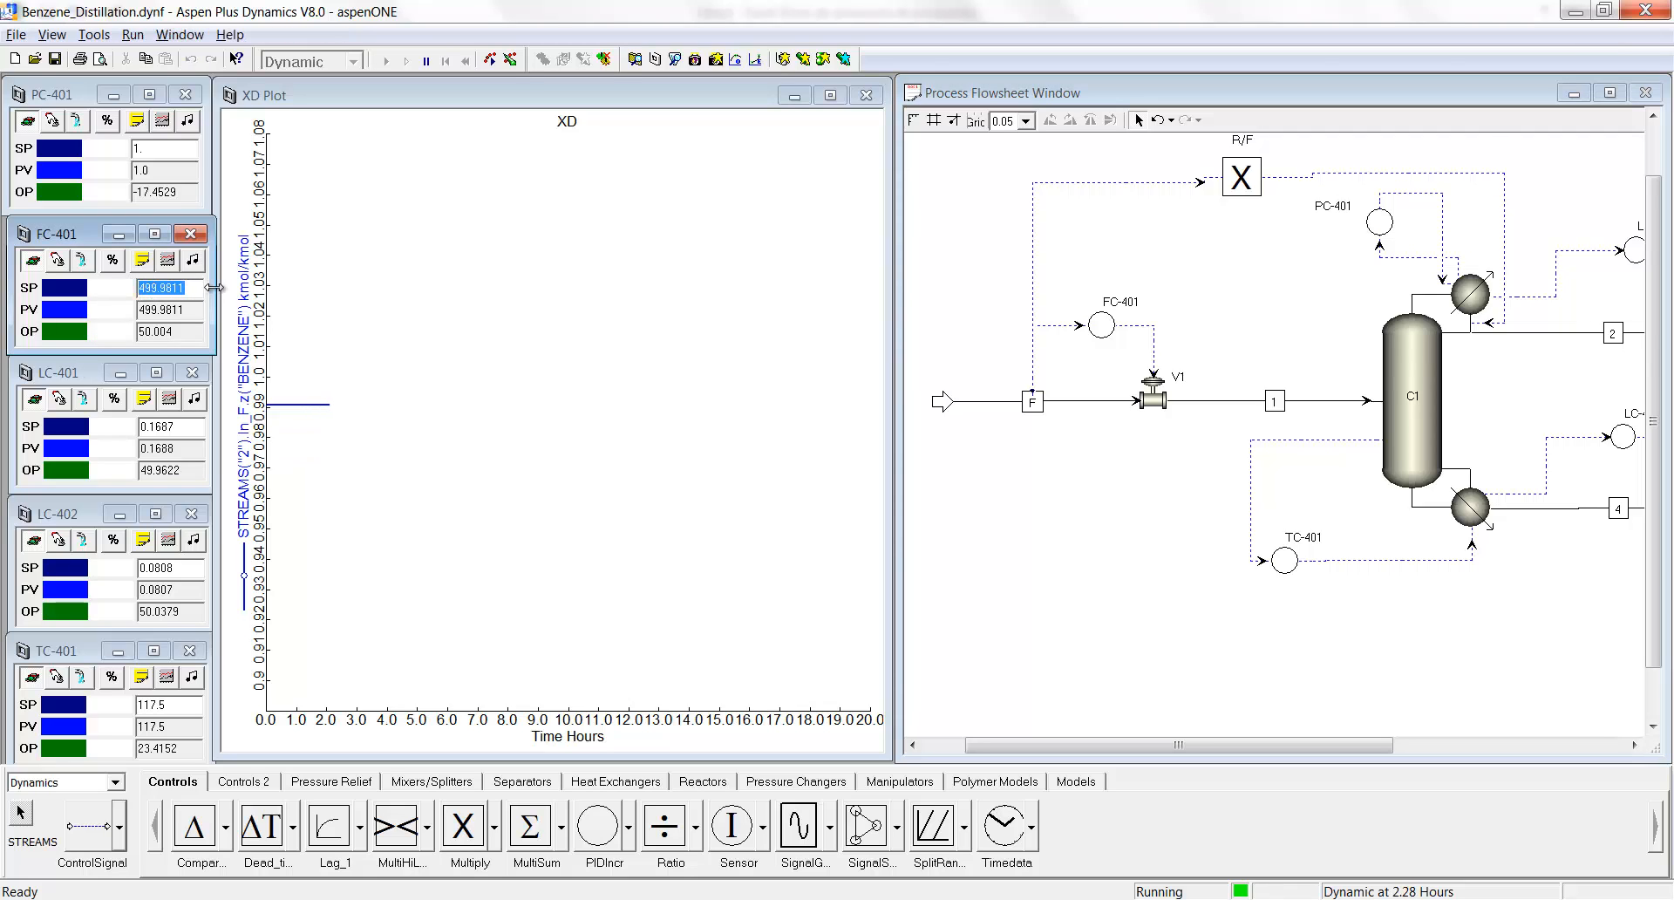
text(505)
key(Return)
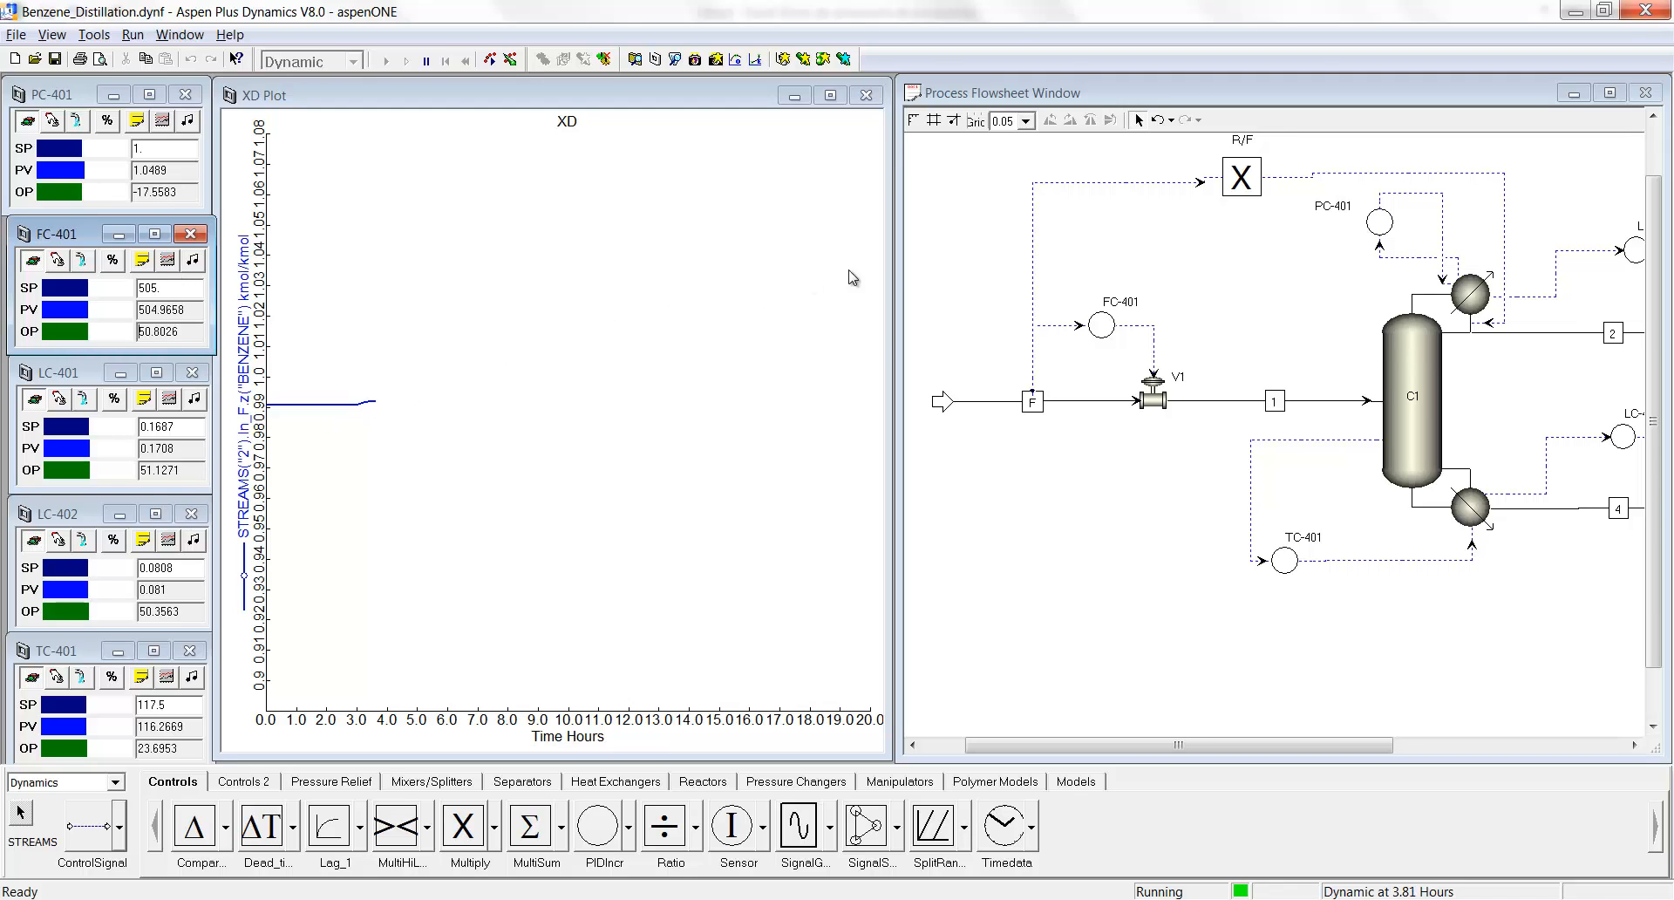
Run the Monitor_PyT script to examine the pressure and temperature controller responses to the feed flow change.
click(983, 258)
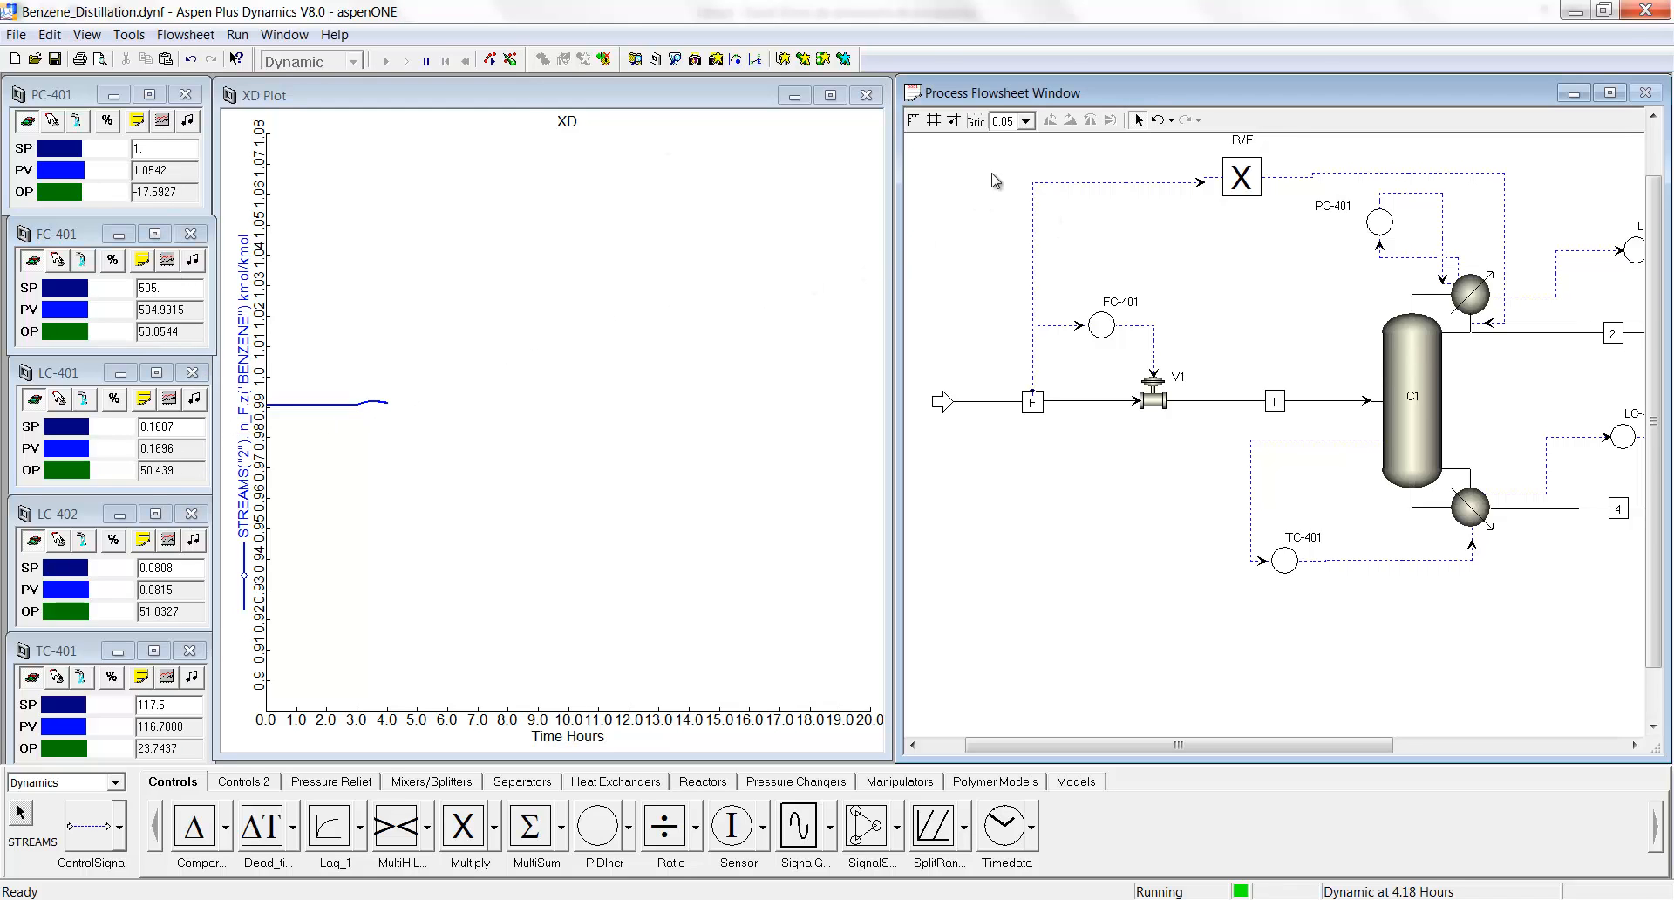
click(185, 34)
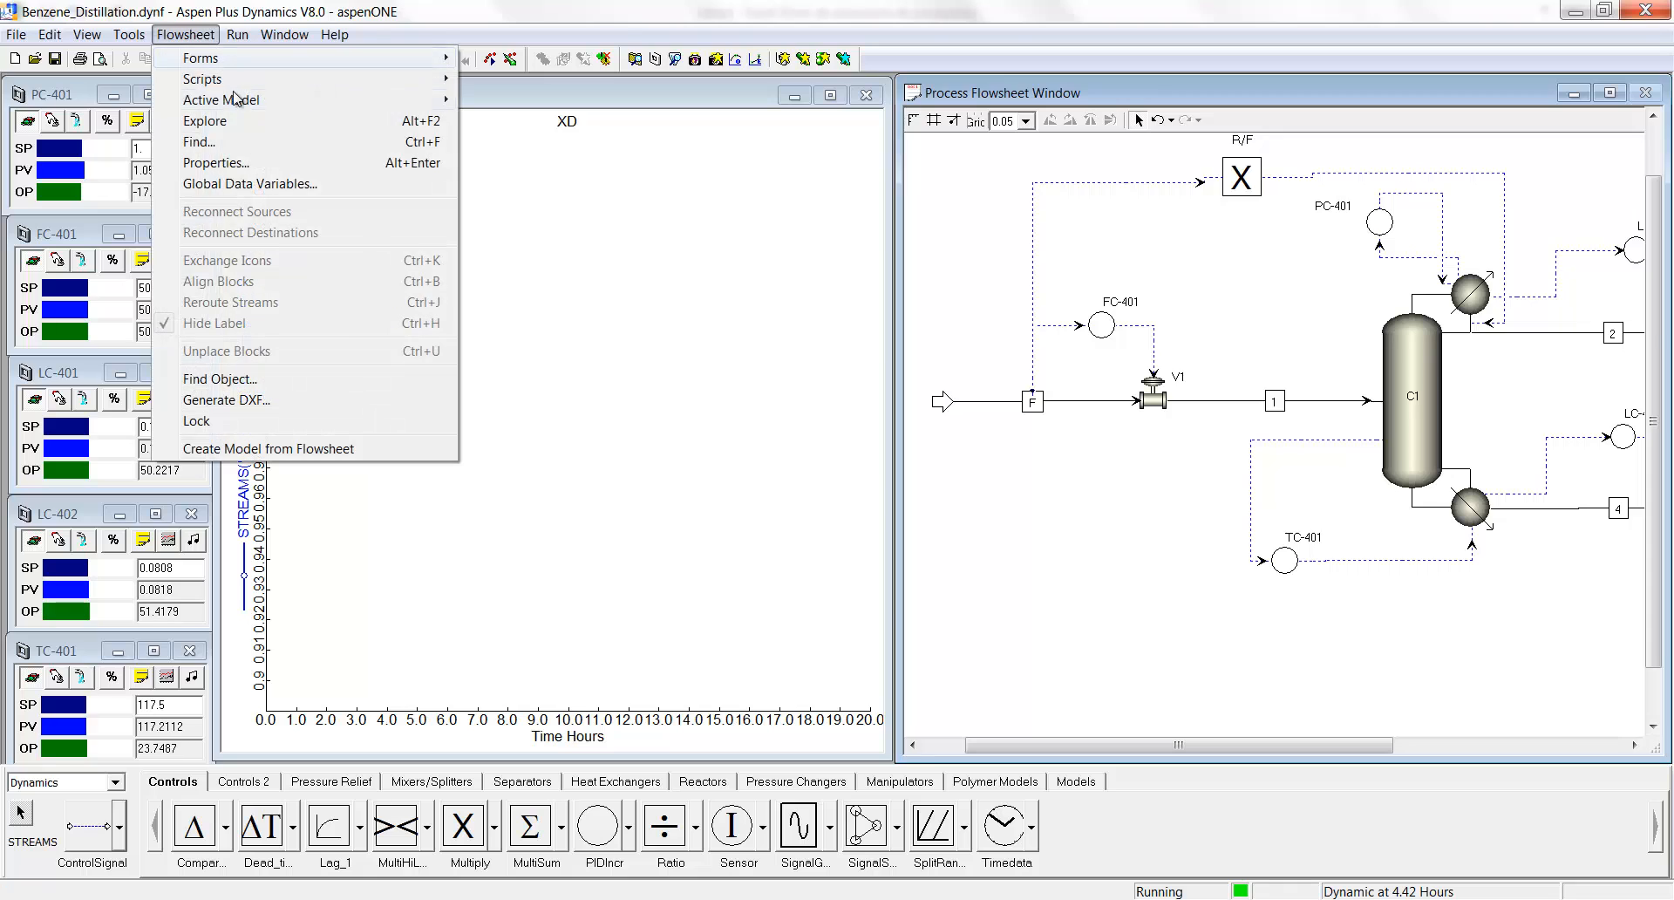
mouse_move(447, 88)
click(523, 99)
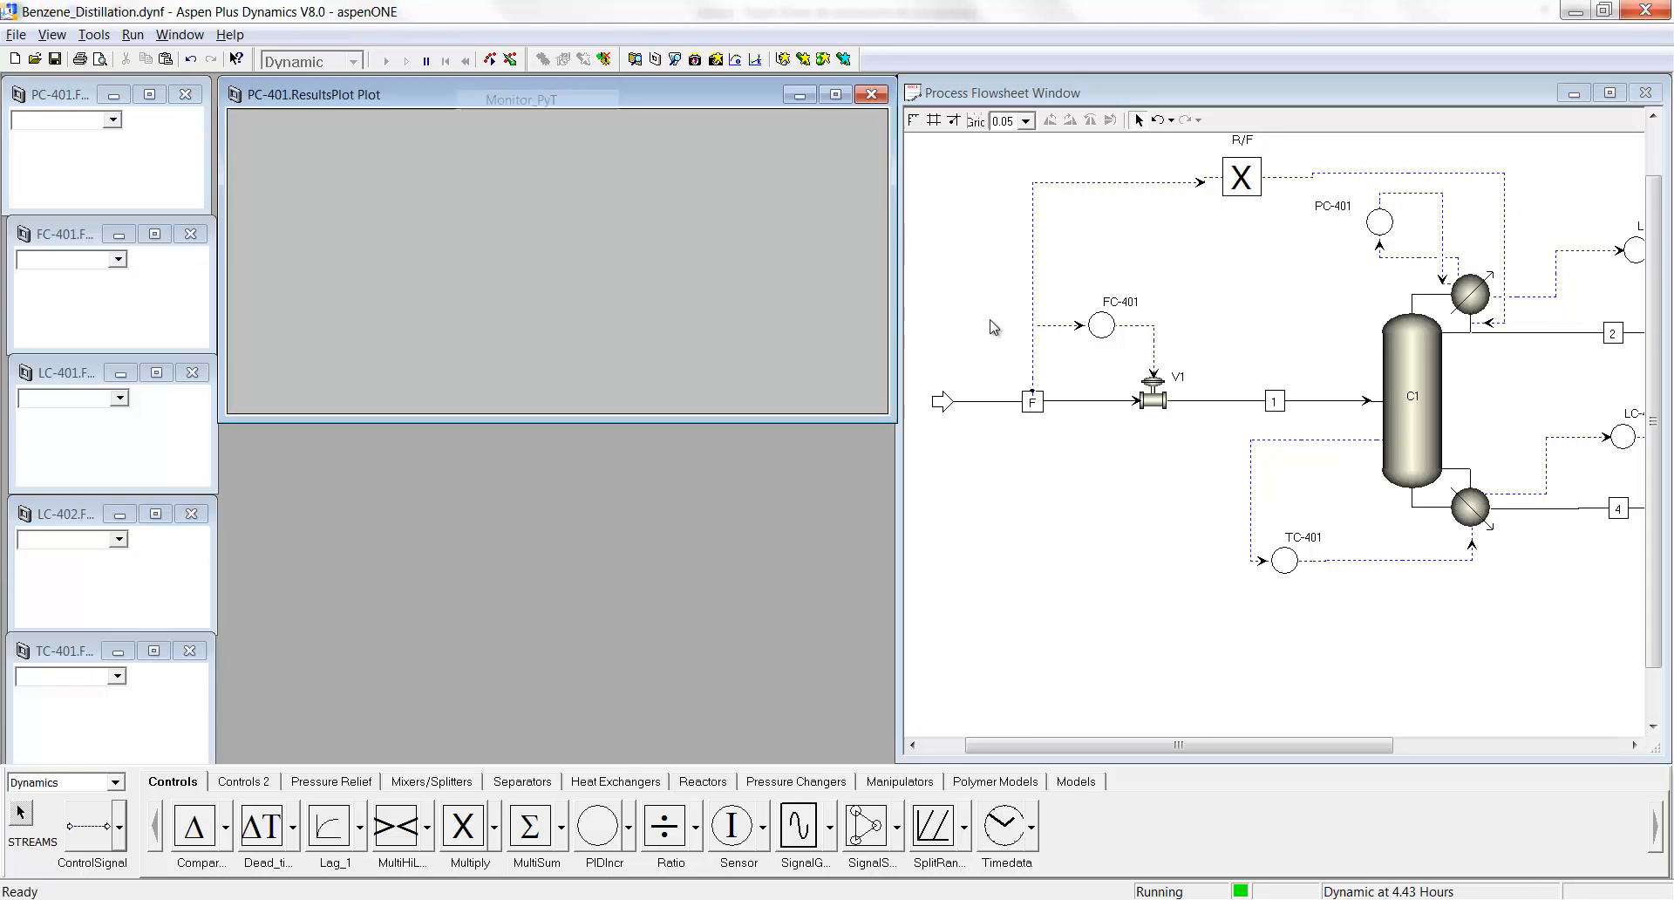
click(895, 499)
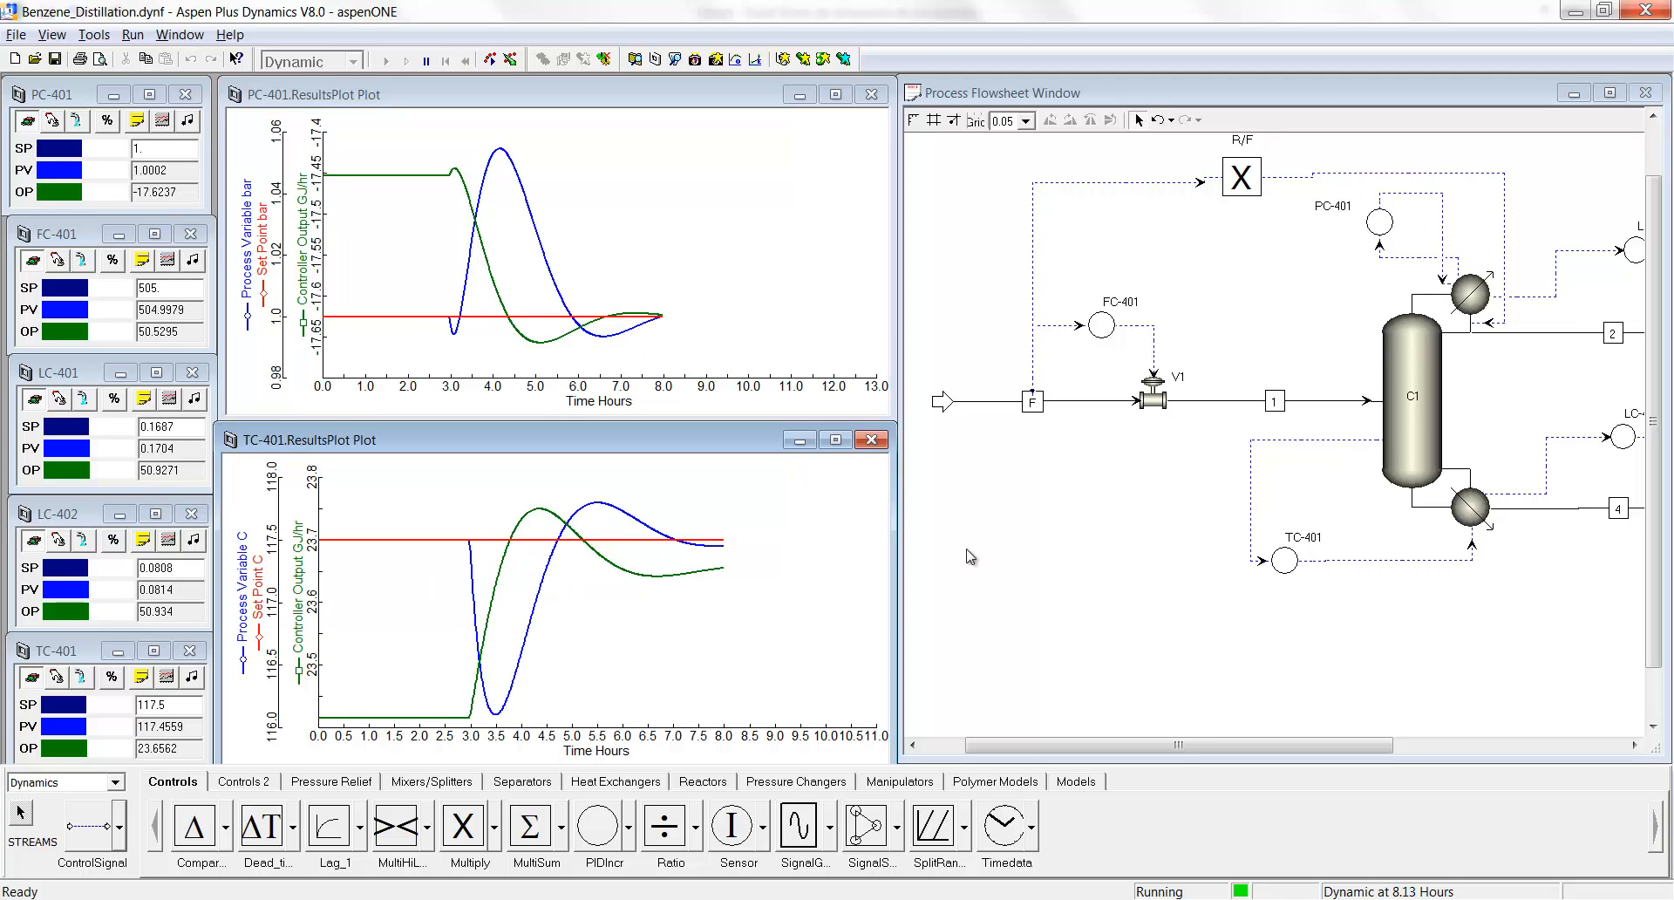
Run the Monitor_Comp script to examine the distillate benzene composition response to the feed flow change.
click(979, 319)
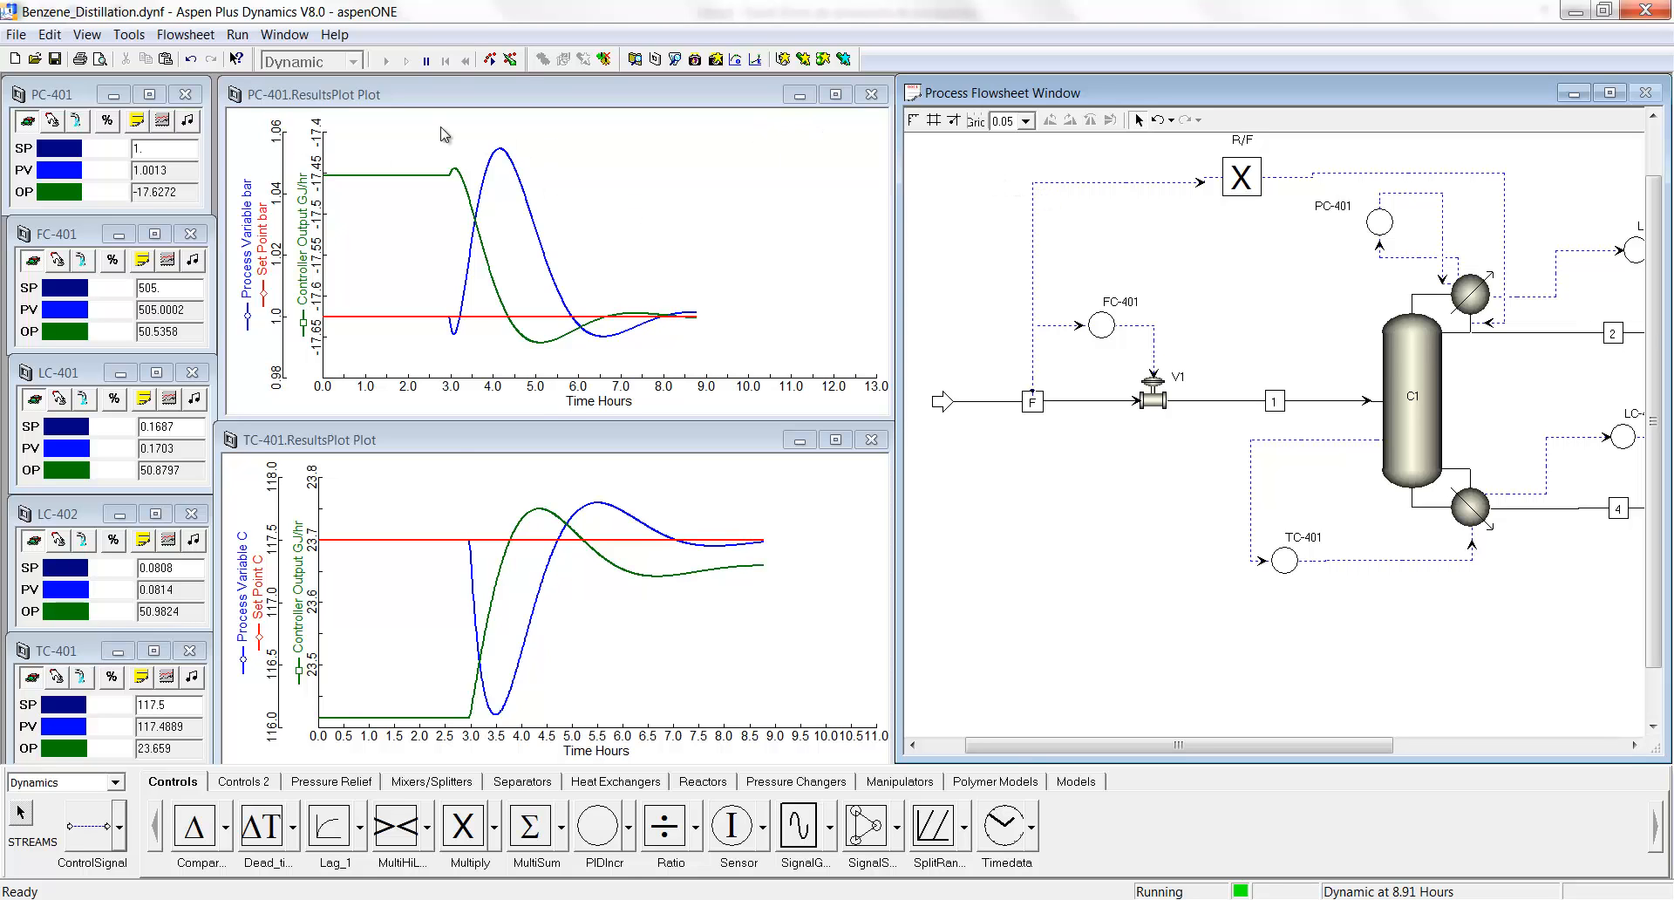
click(188, 36)
mouse_move(441, 78)
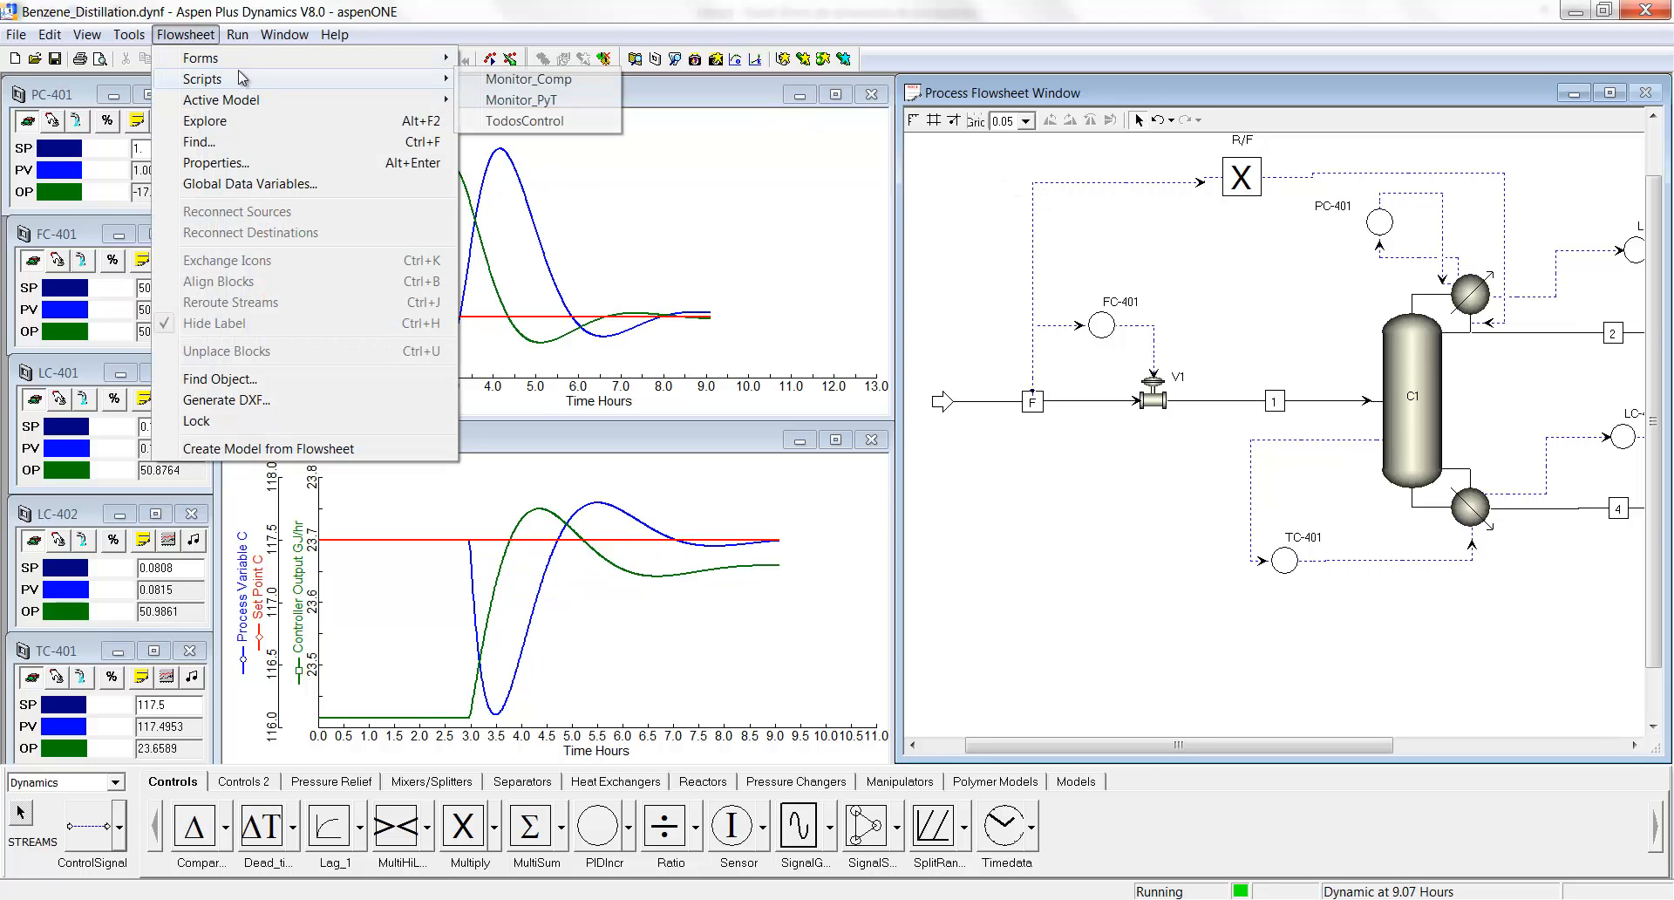
click(546, 80)
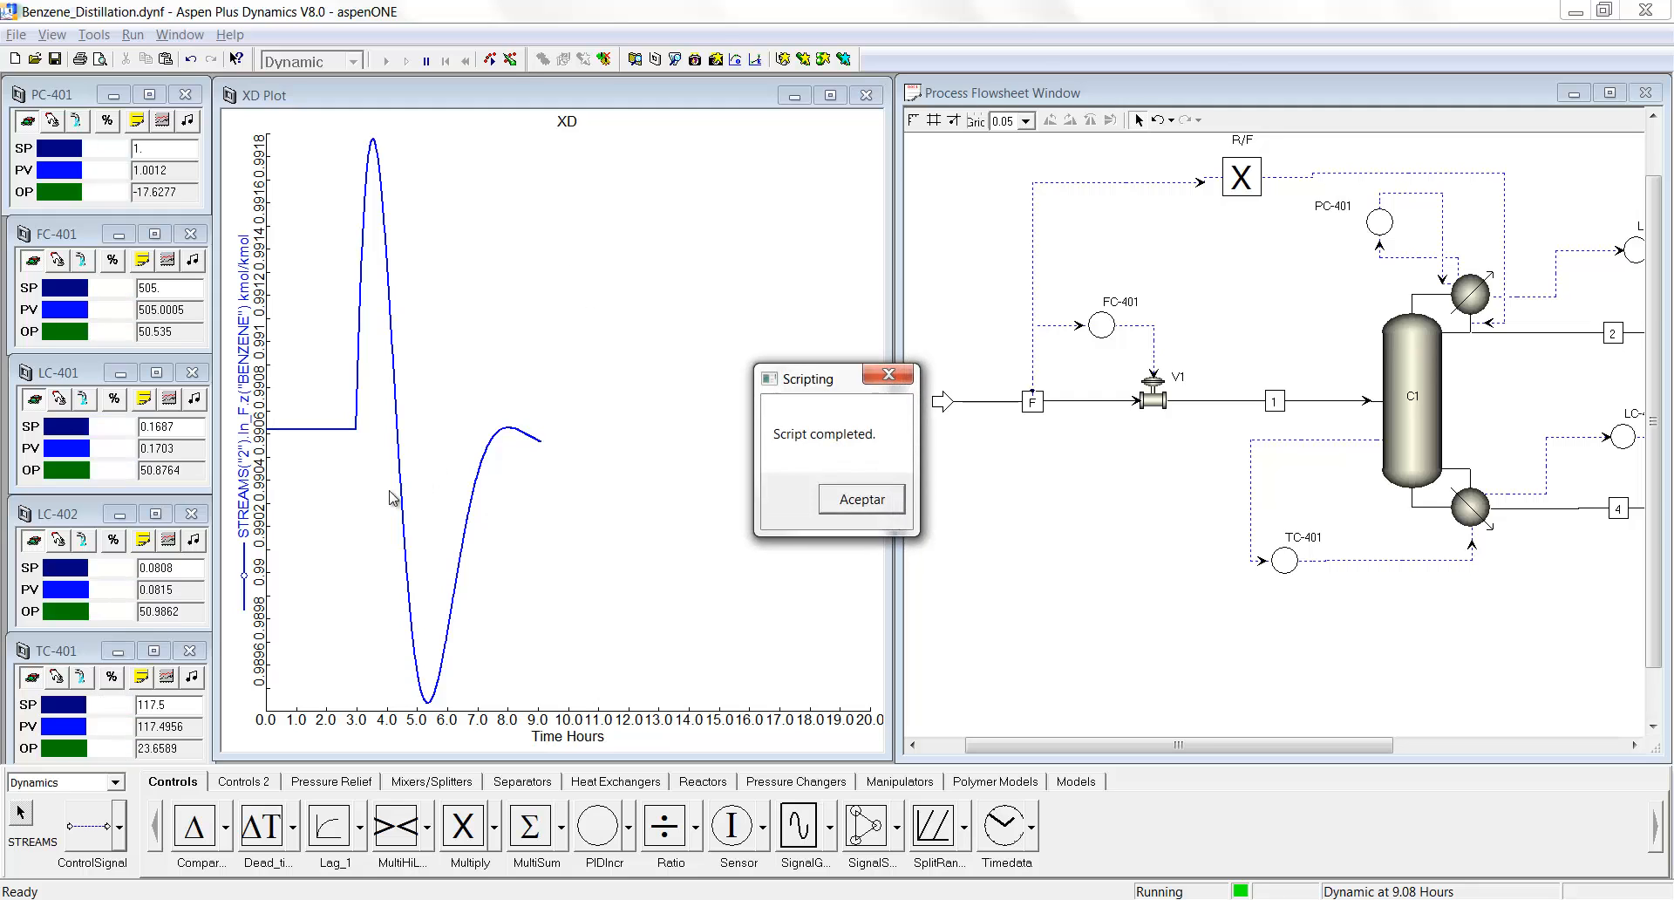
key(Return)
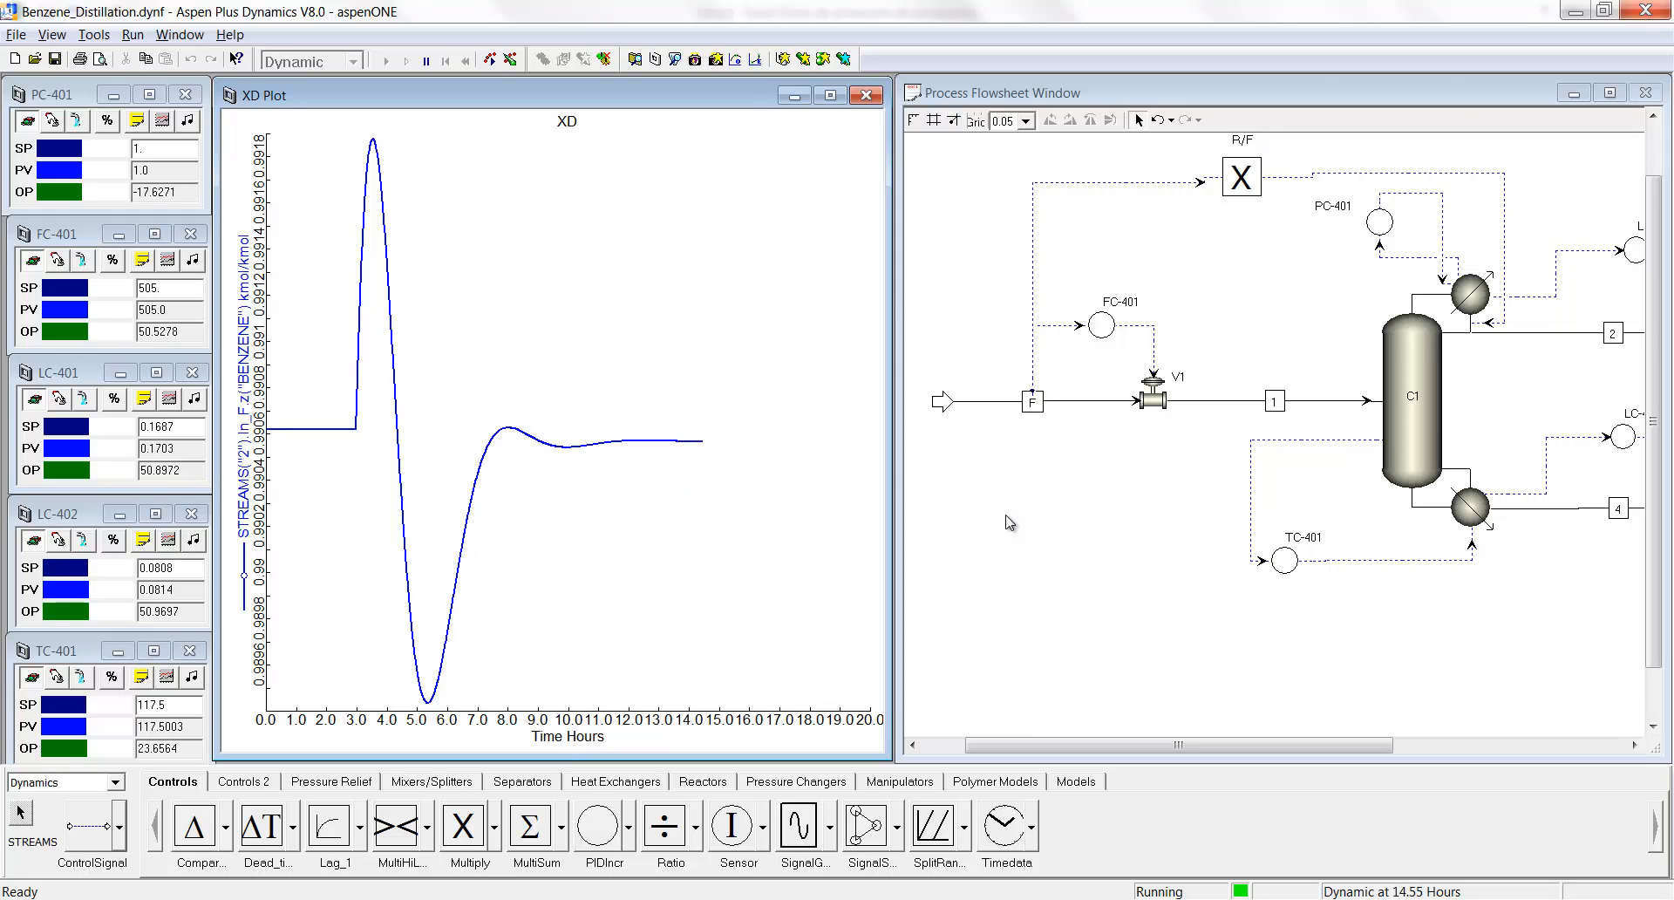
Set the FC-401 feed flow controller's set point to 495 and run the Monitor_PyT script to examine the pressure and temperature responses.
double_click(141, 289)
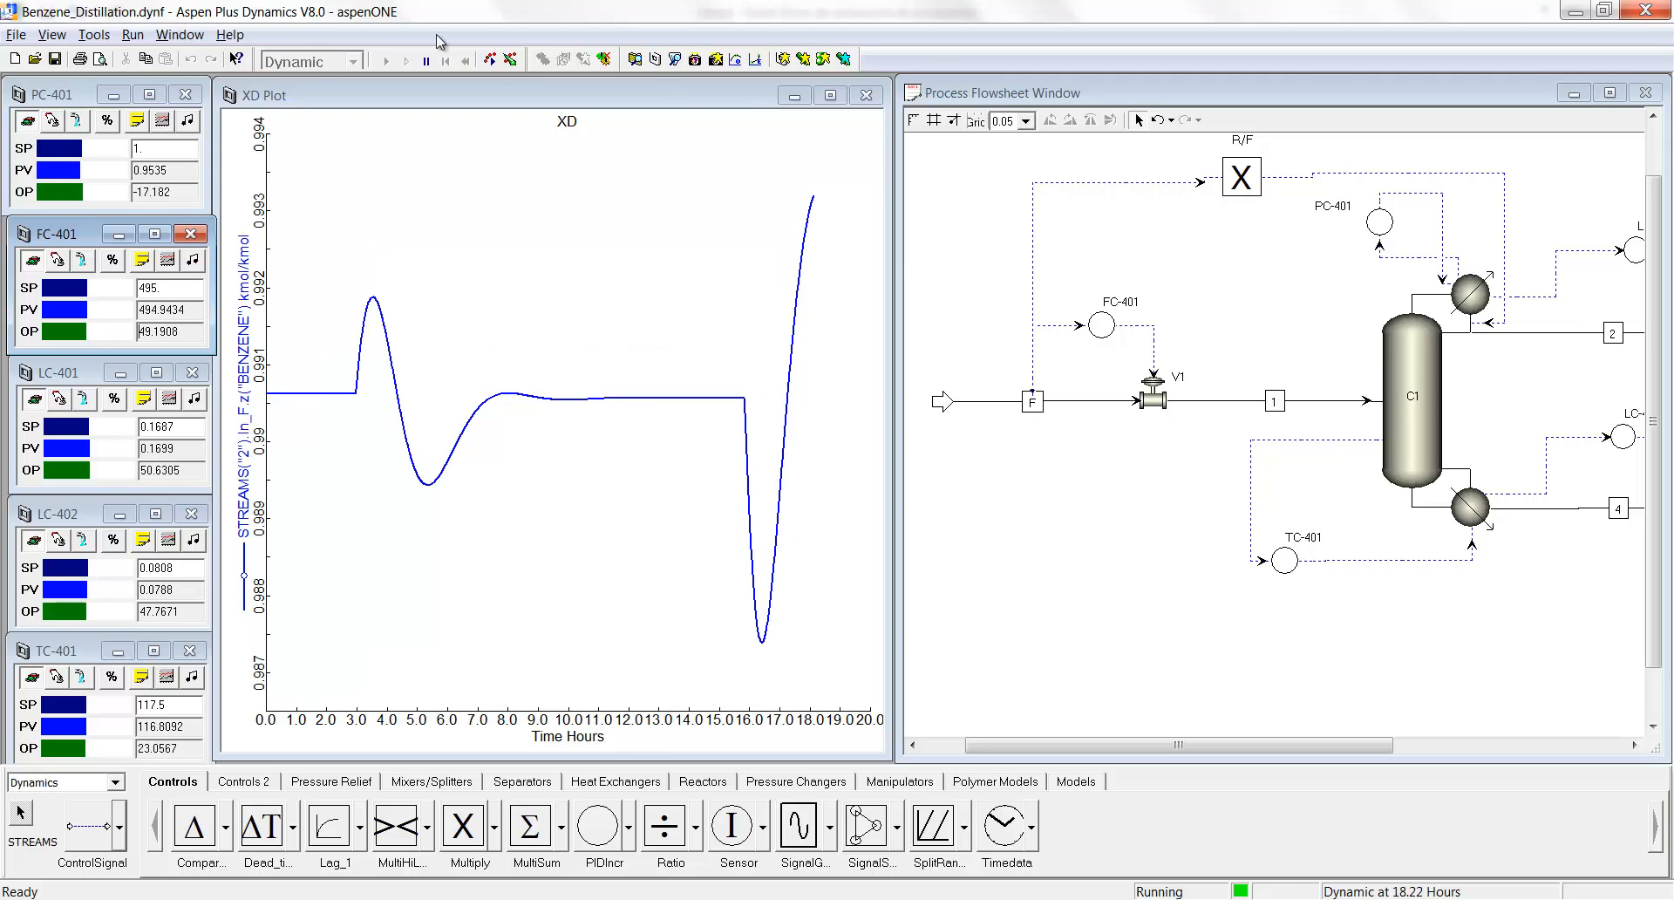
click(979, 239)
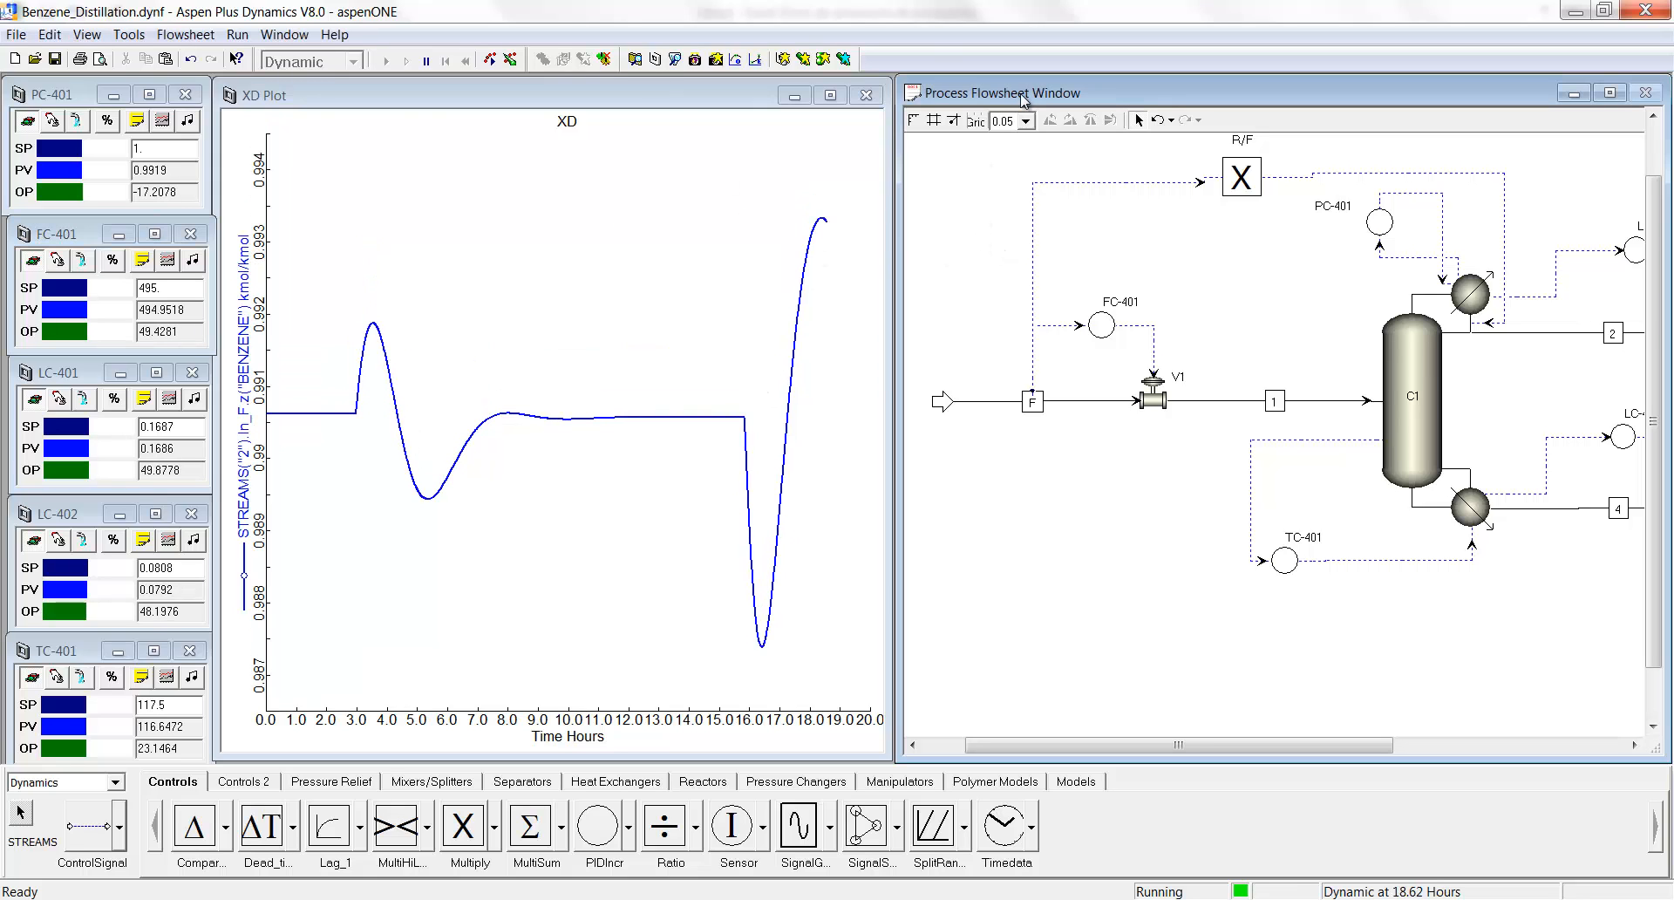
click(184, 34)
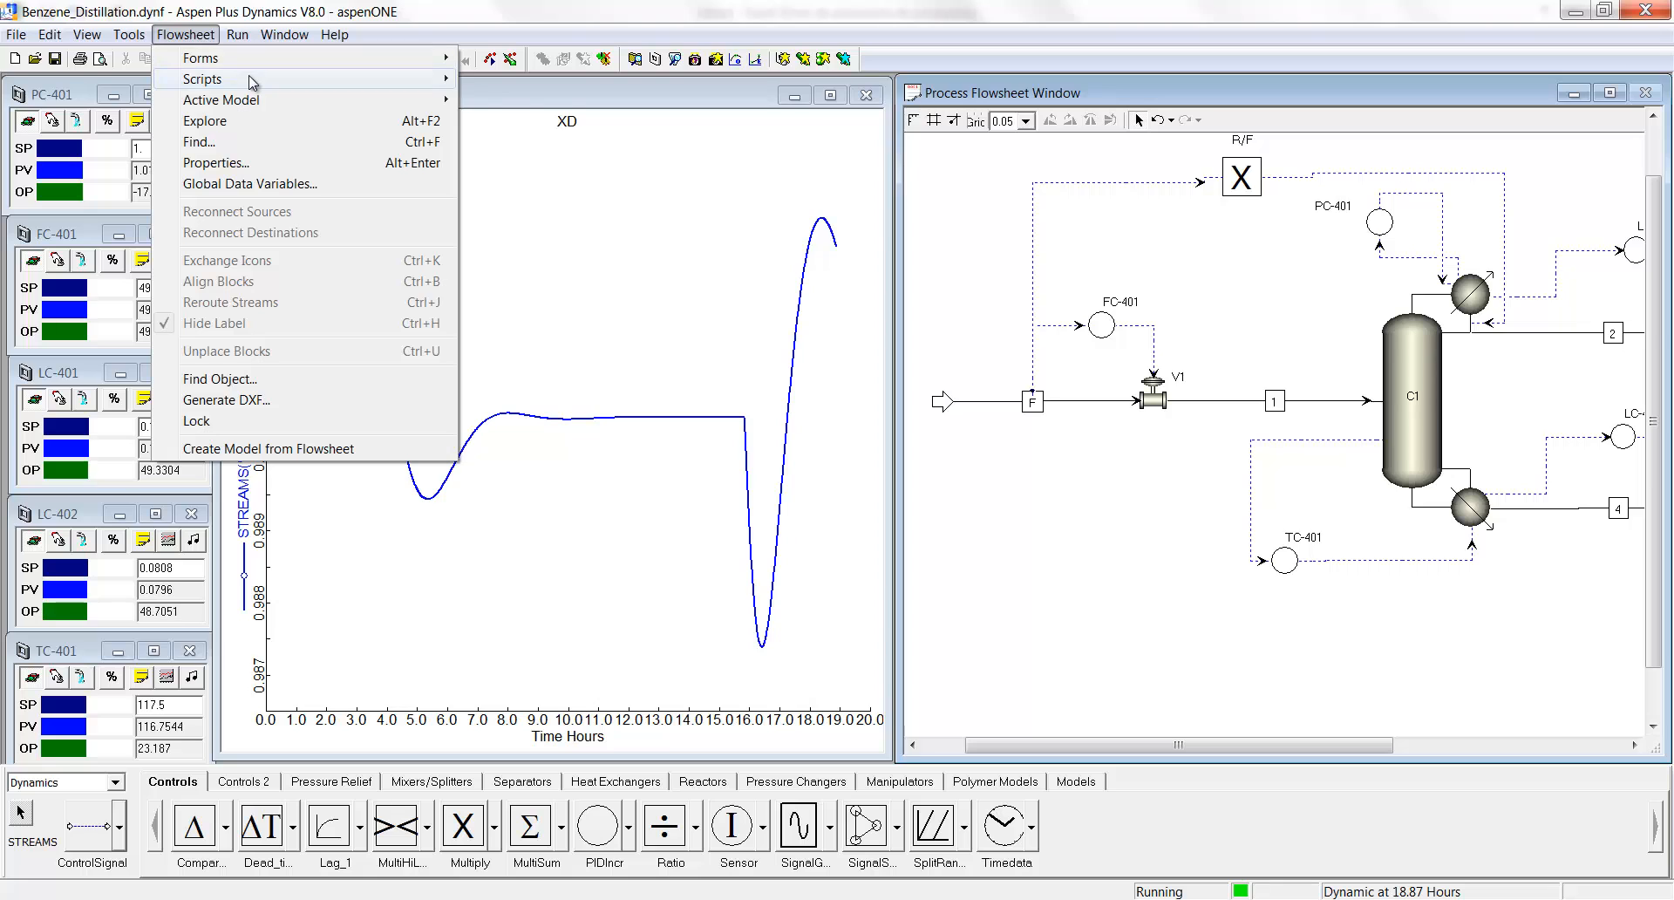
mouse_move(254, 79)
click(508, 103)
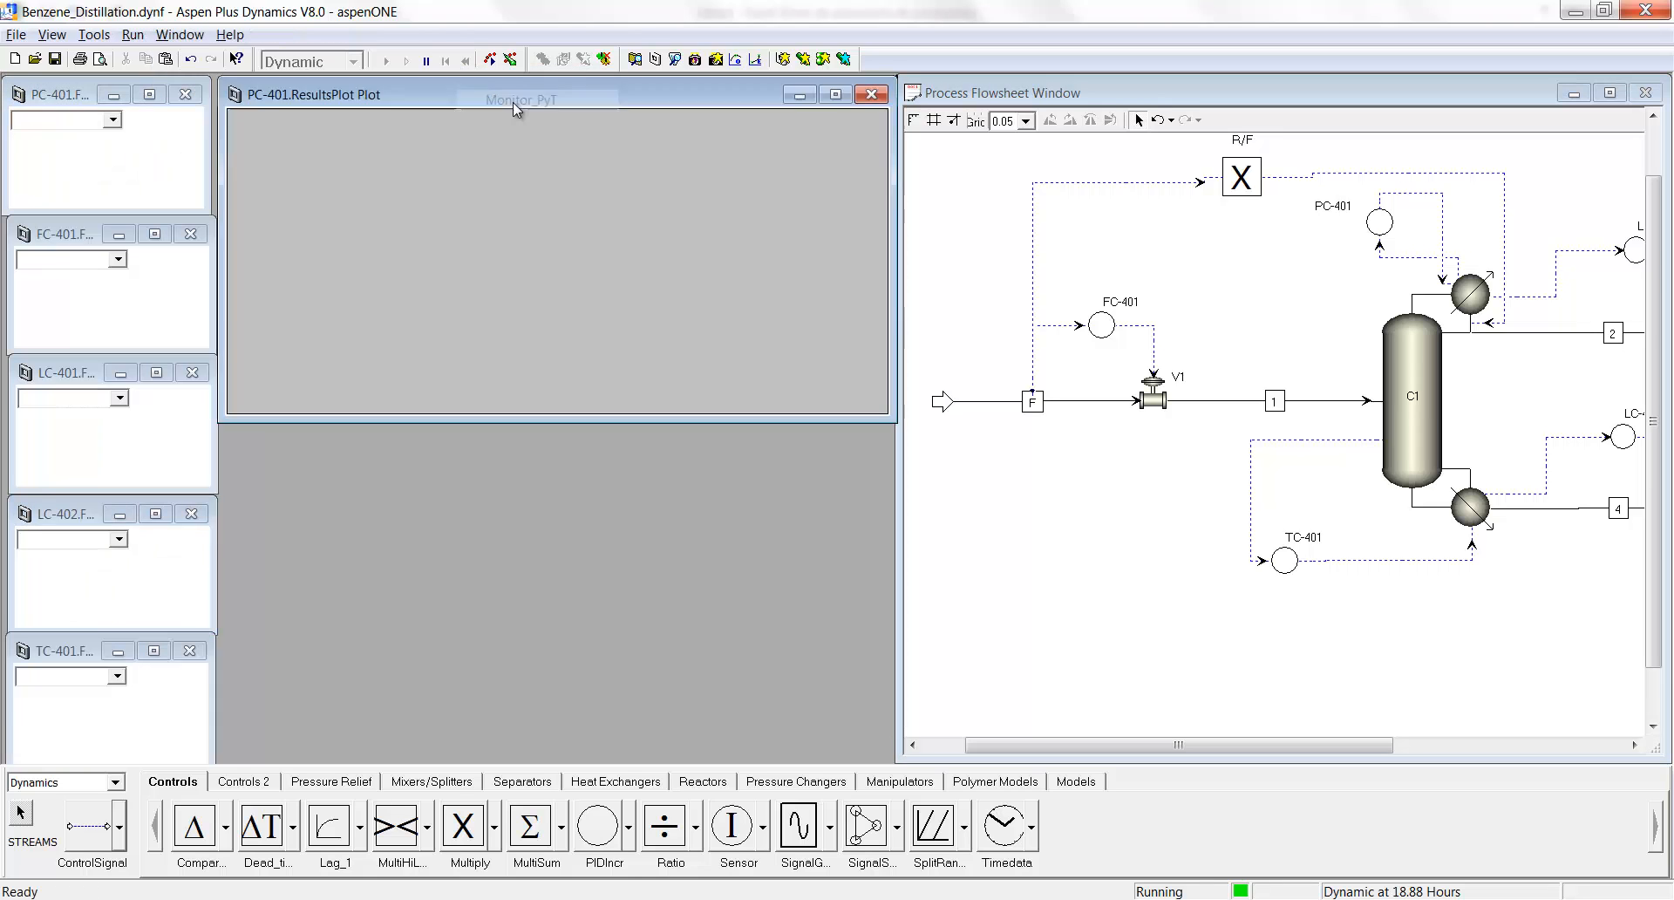
click(878, 517)
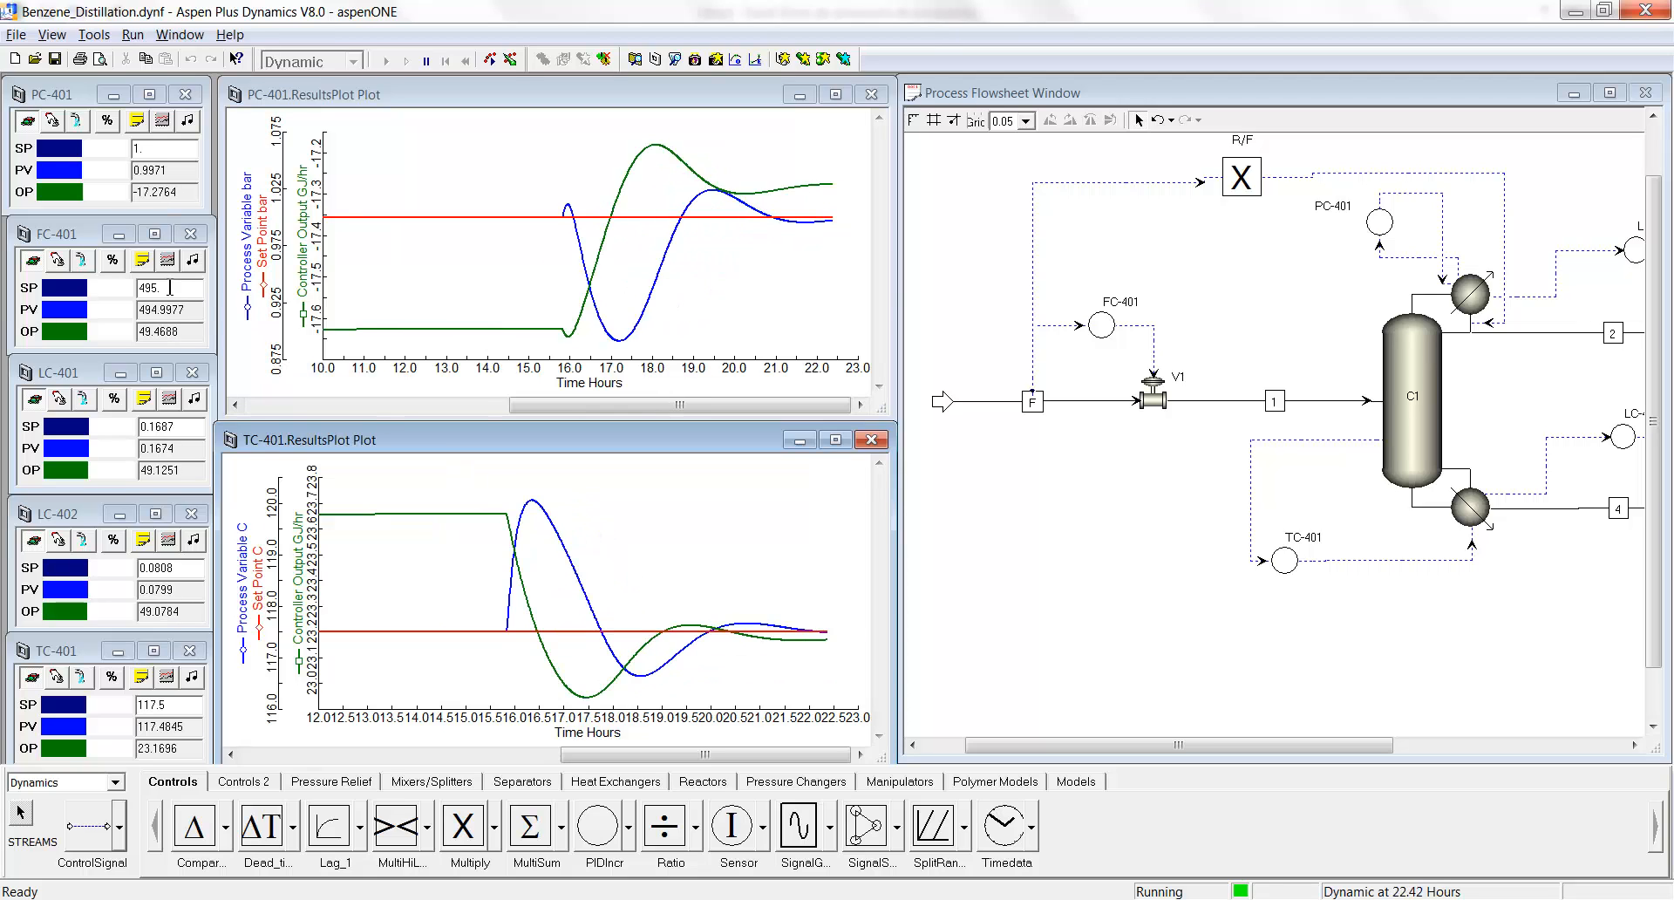
Return the FC-401 feed flow set point to 500 and run the Monitor_Comp script to examine the distillate benzene composition response.
click(129, 287)
text(500)
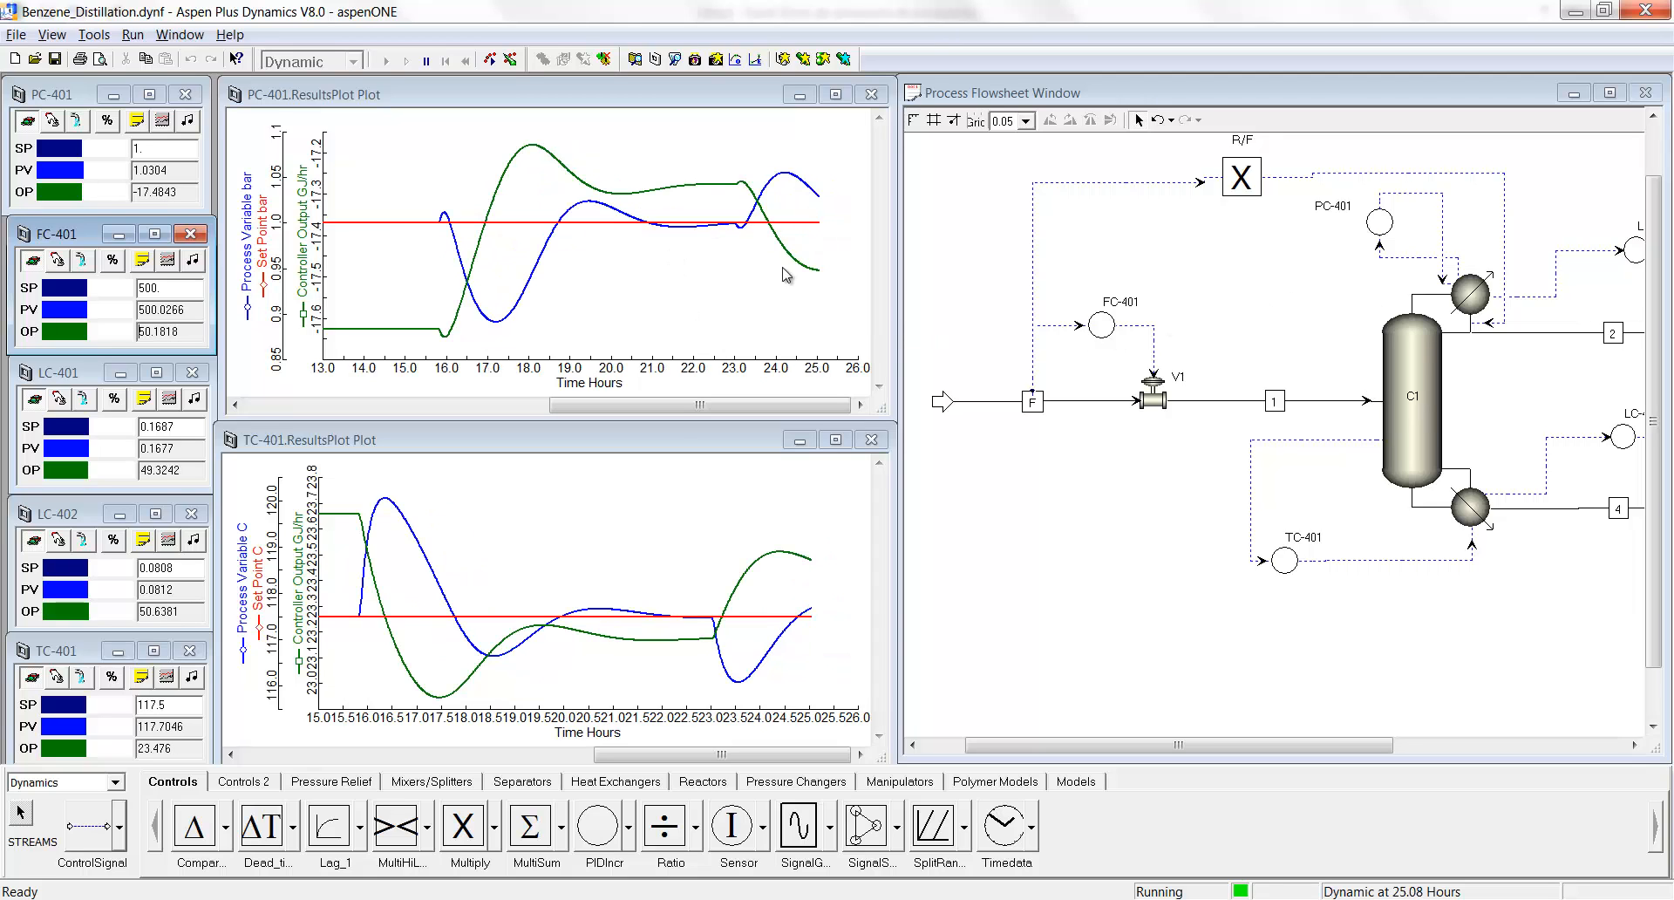
click(983, 224)
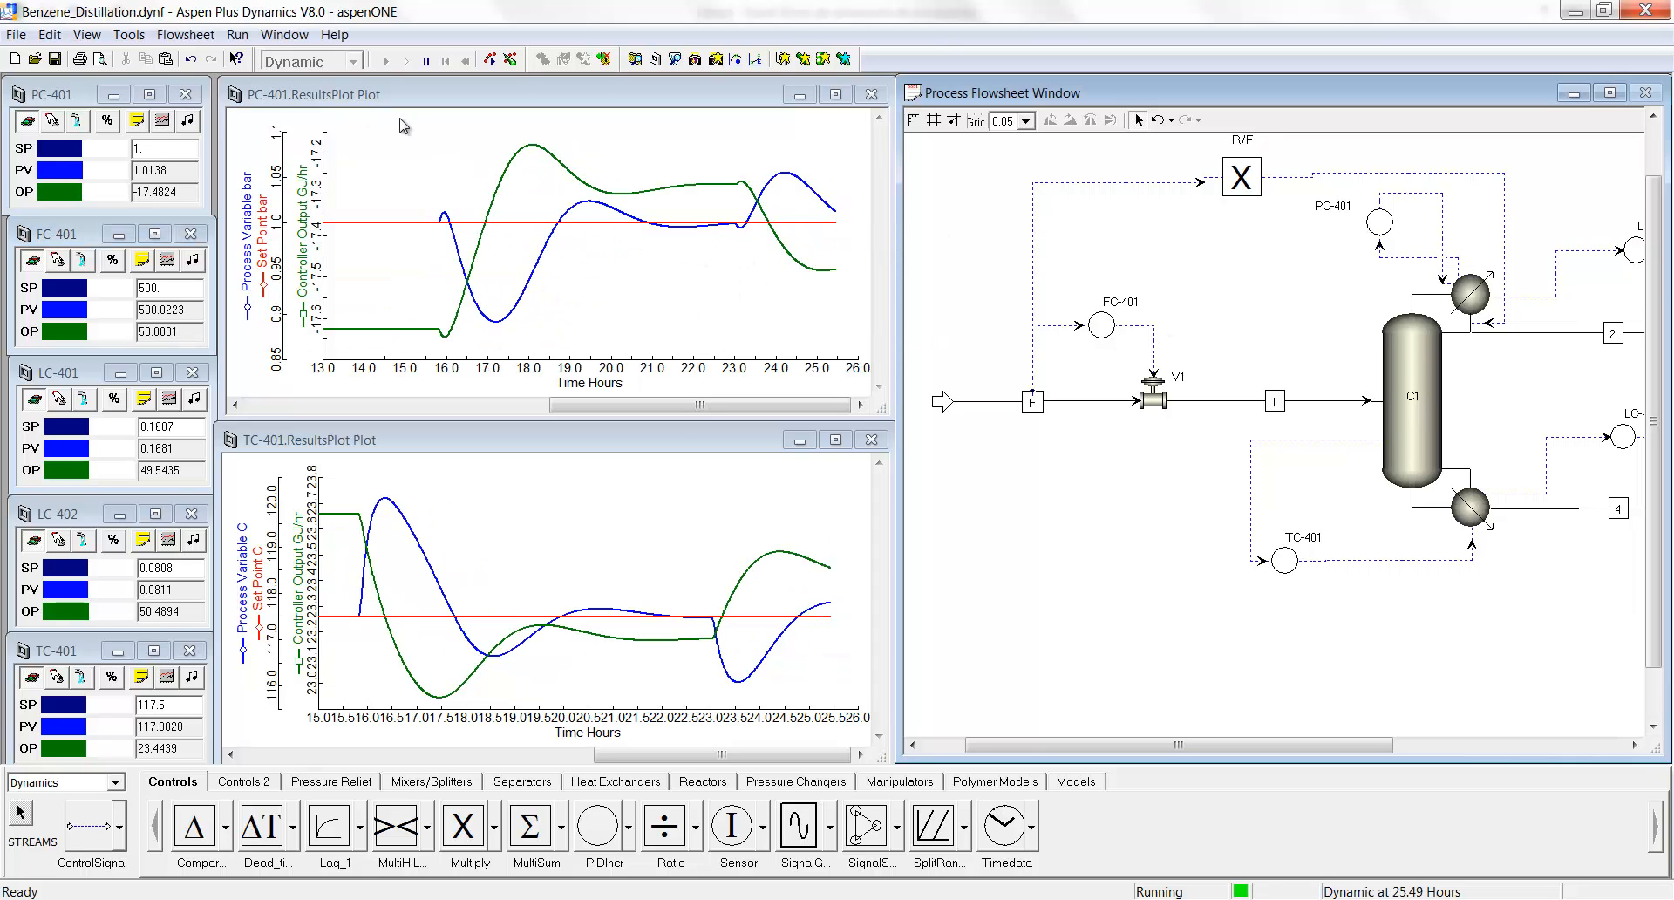
click(185, 34)
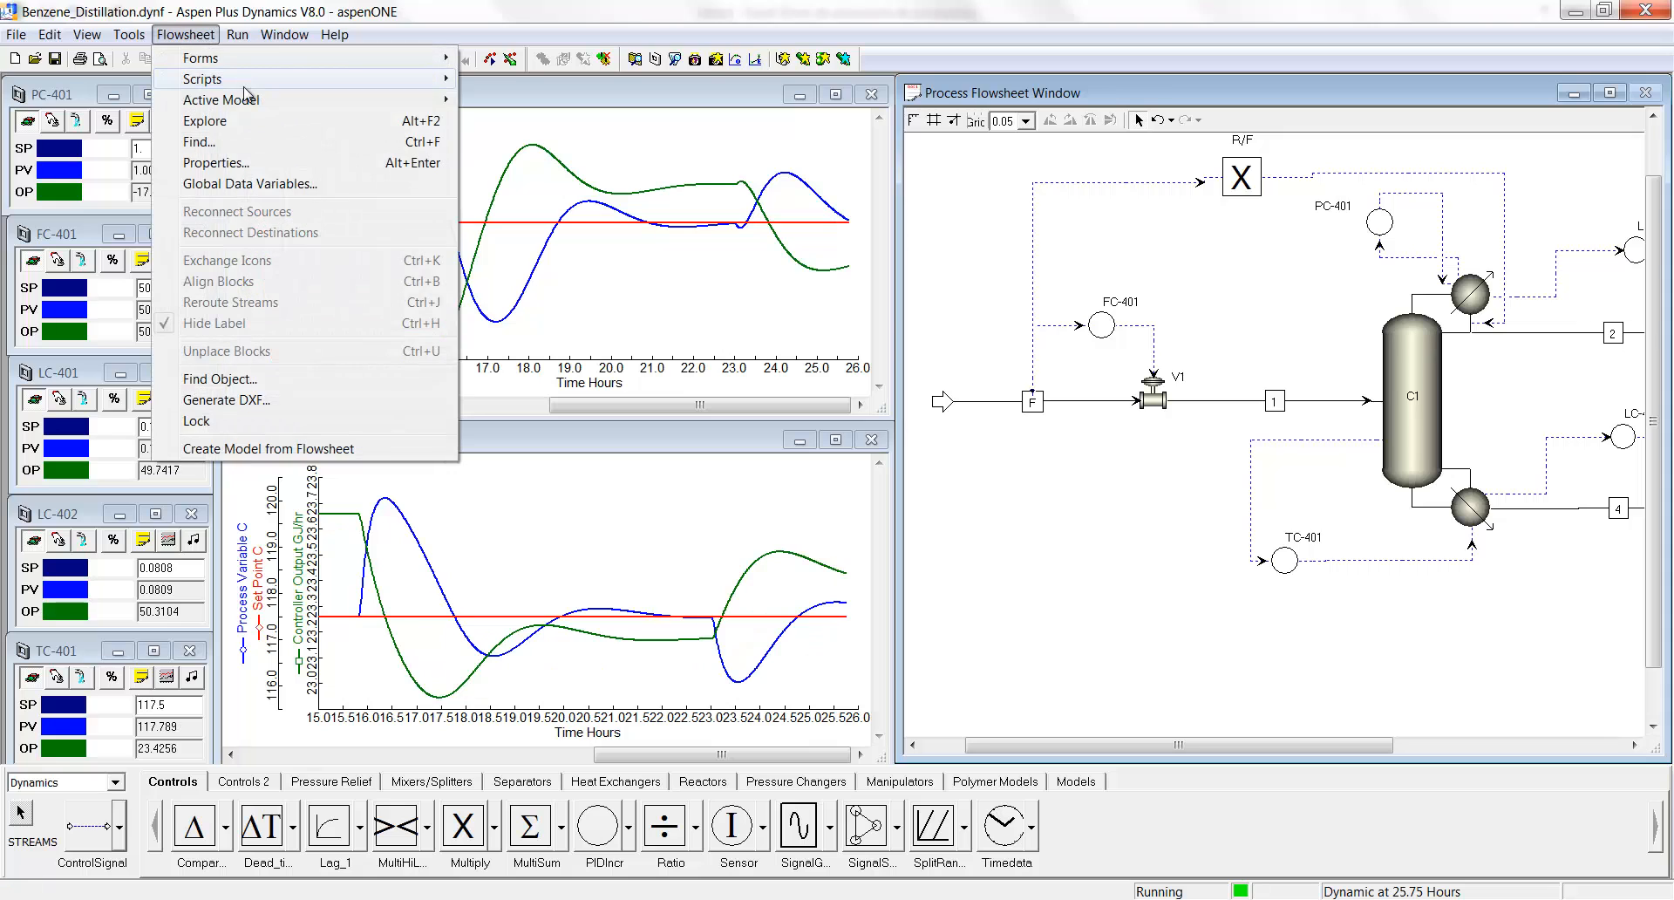
mouse_move(248, 87)
click(522, 78)
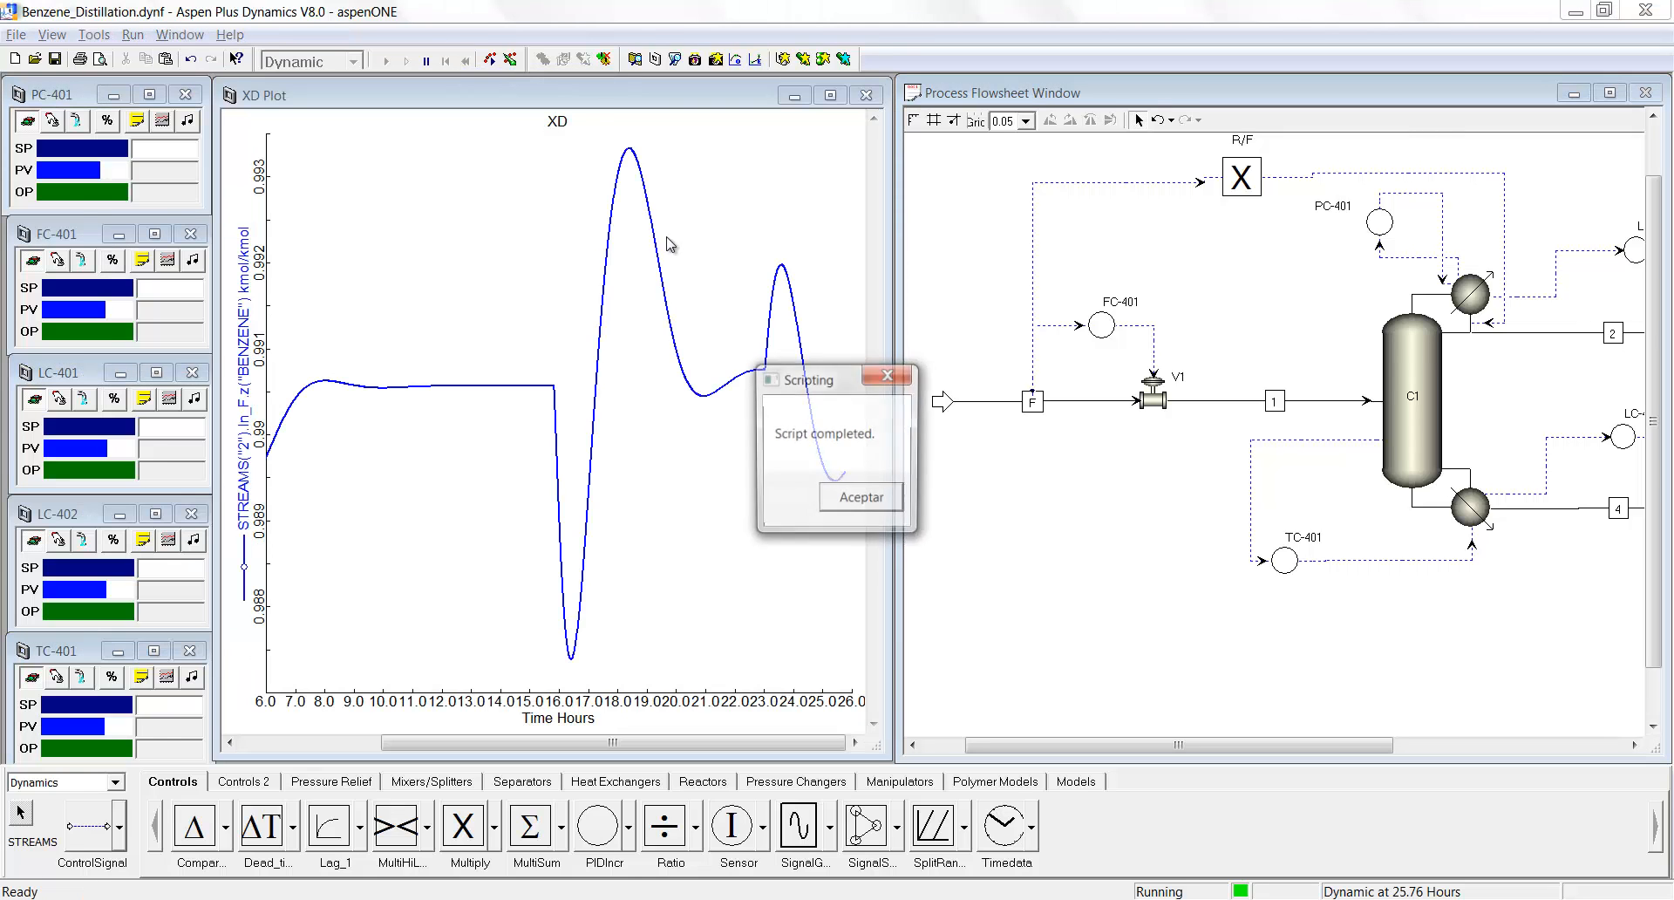
click(860, 500)
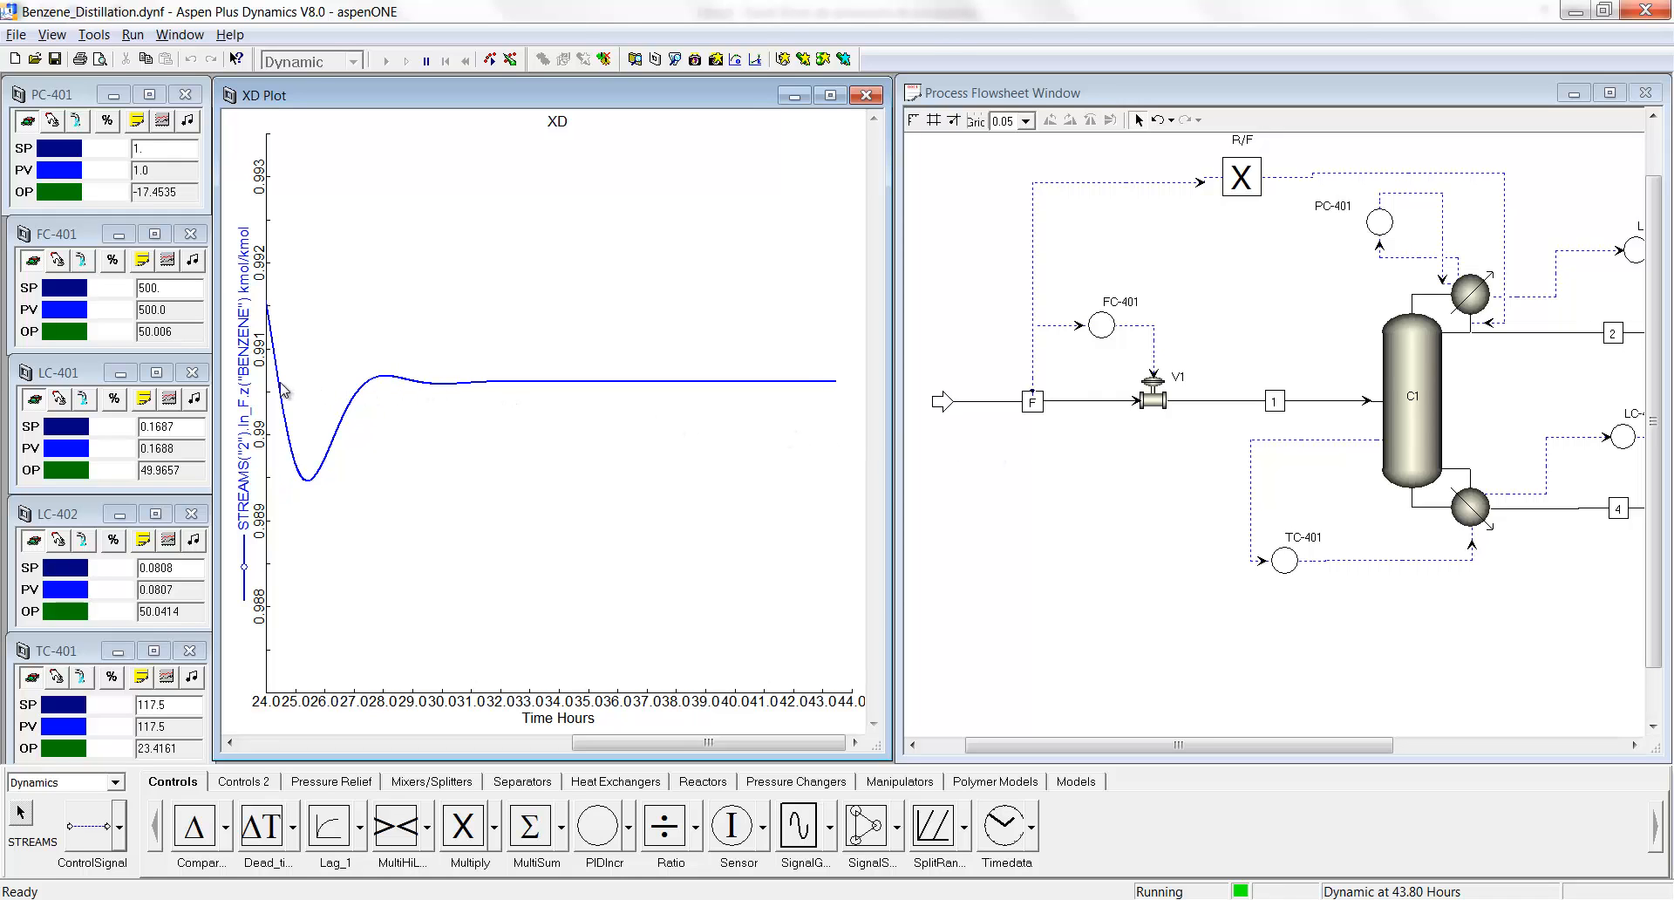
Run the Monitor_PyT script to check whether the PC-401 pressure and TC-401 temperature have settled at their set points.
click(956, 280)
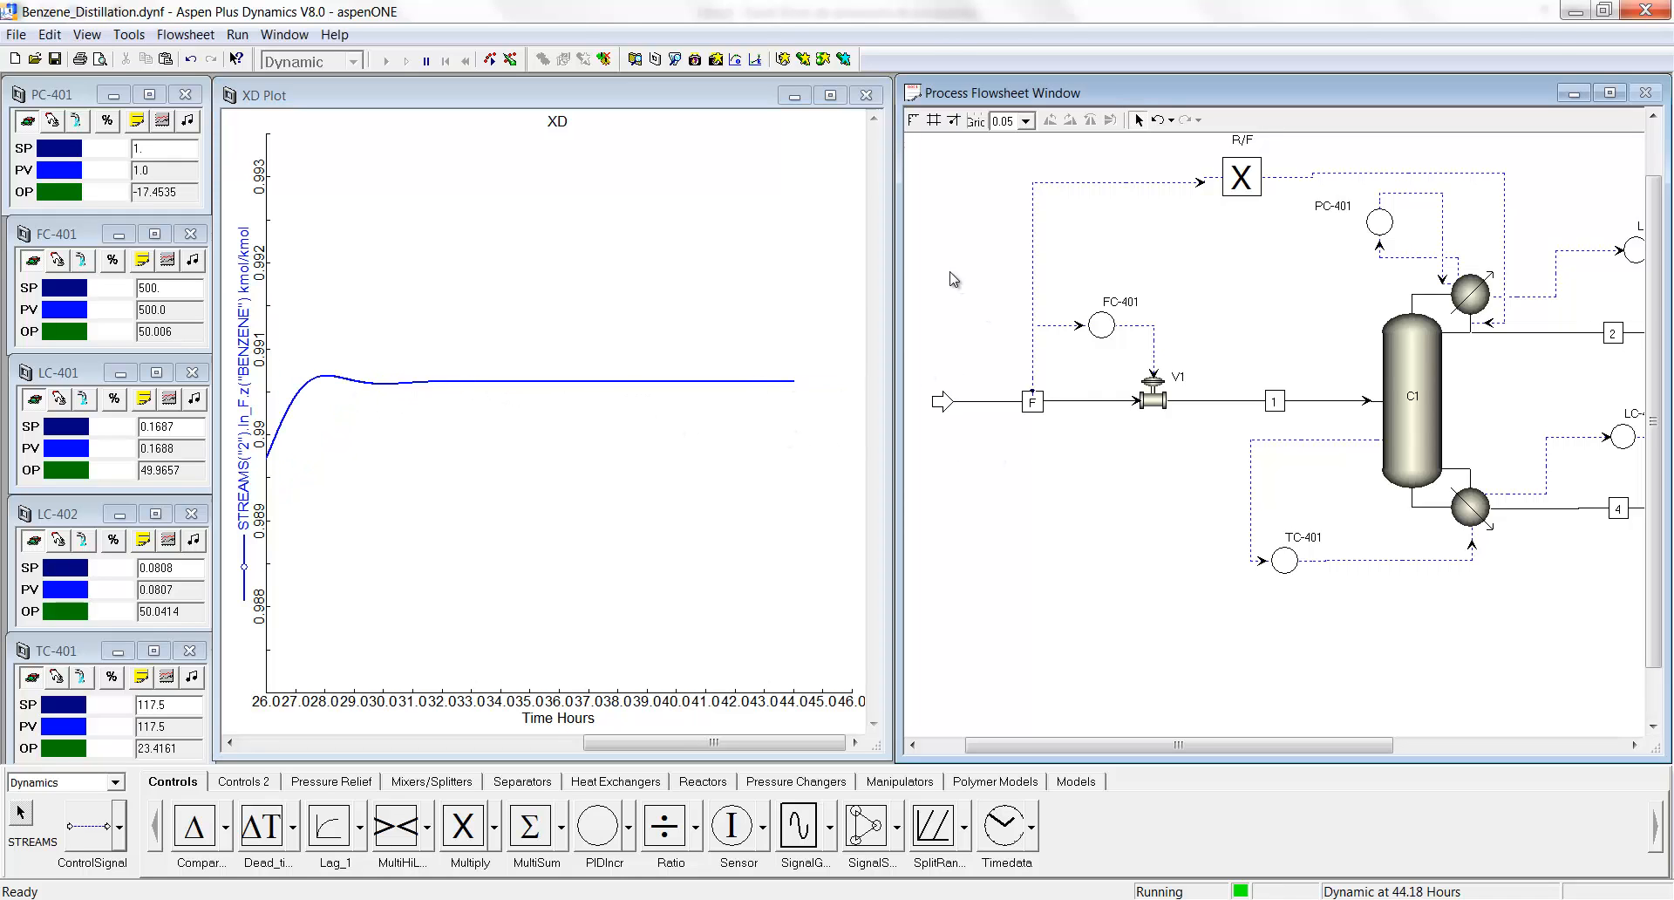
click(209, 35)
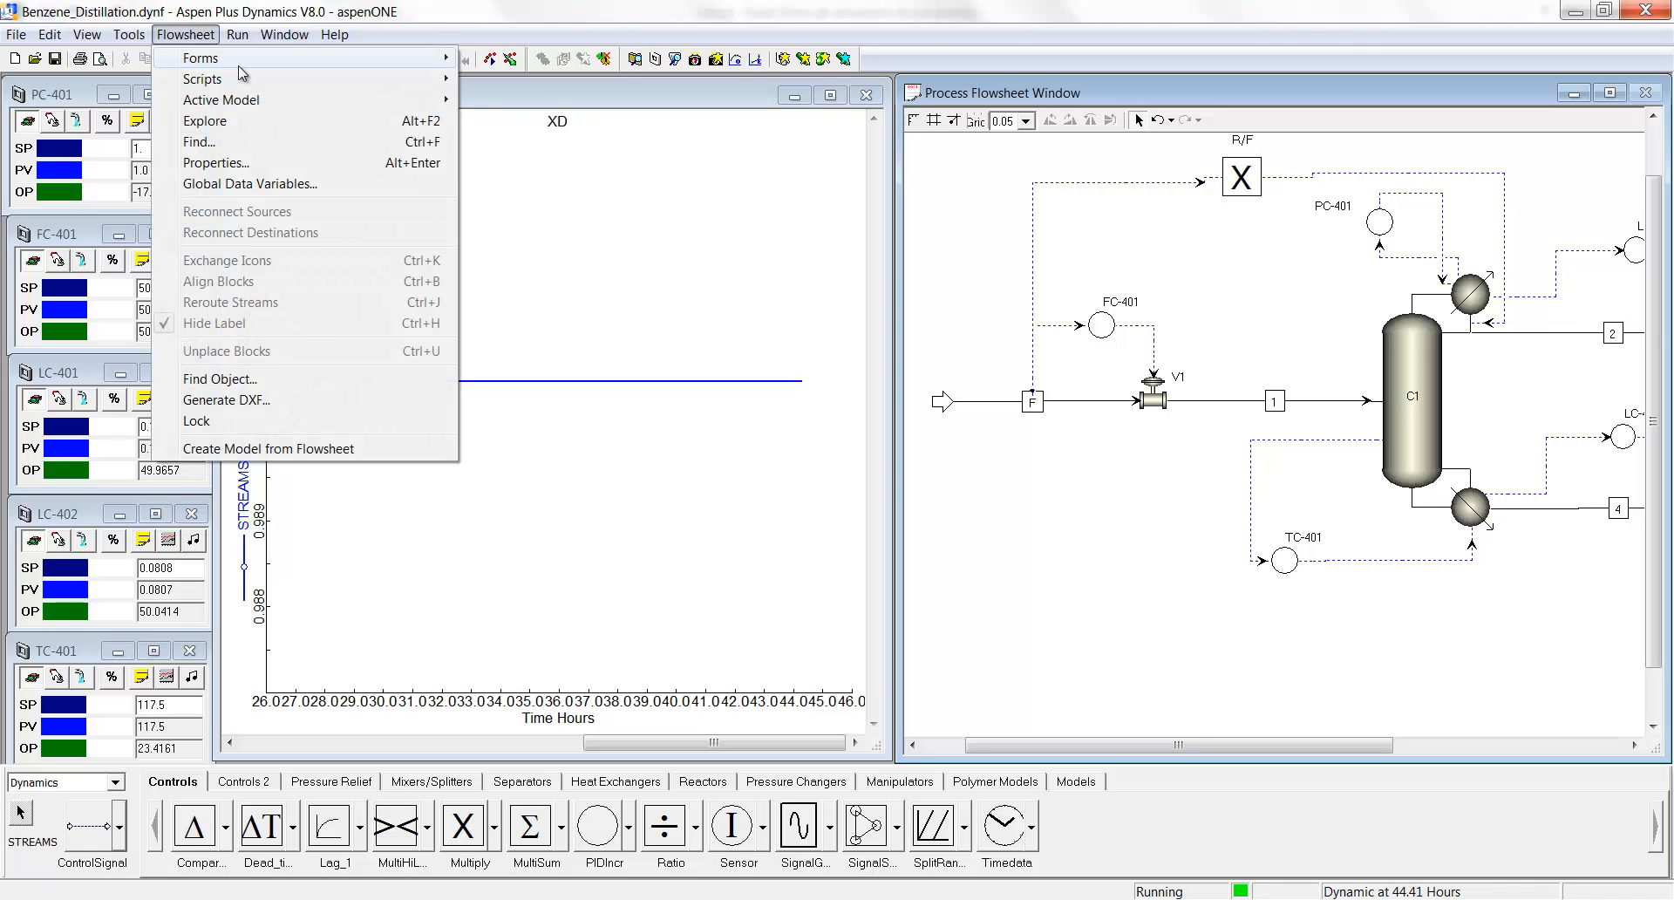
mouse_move(407, 87)
click(521, 100)
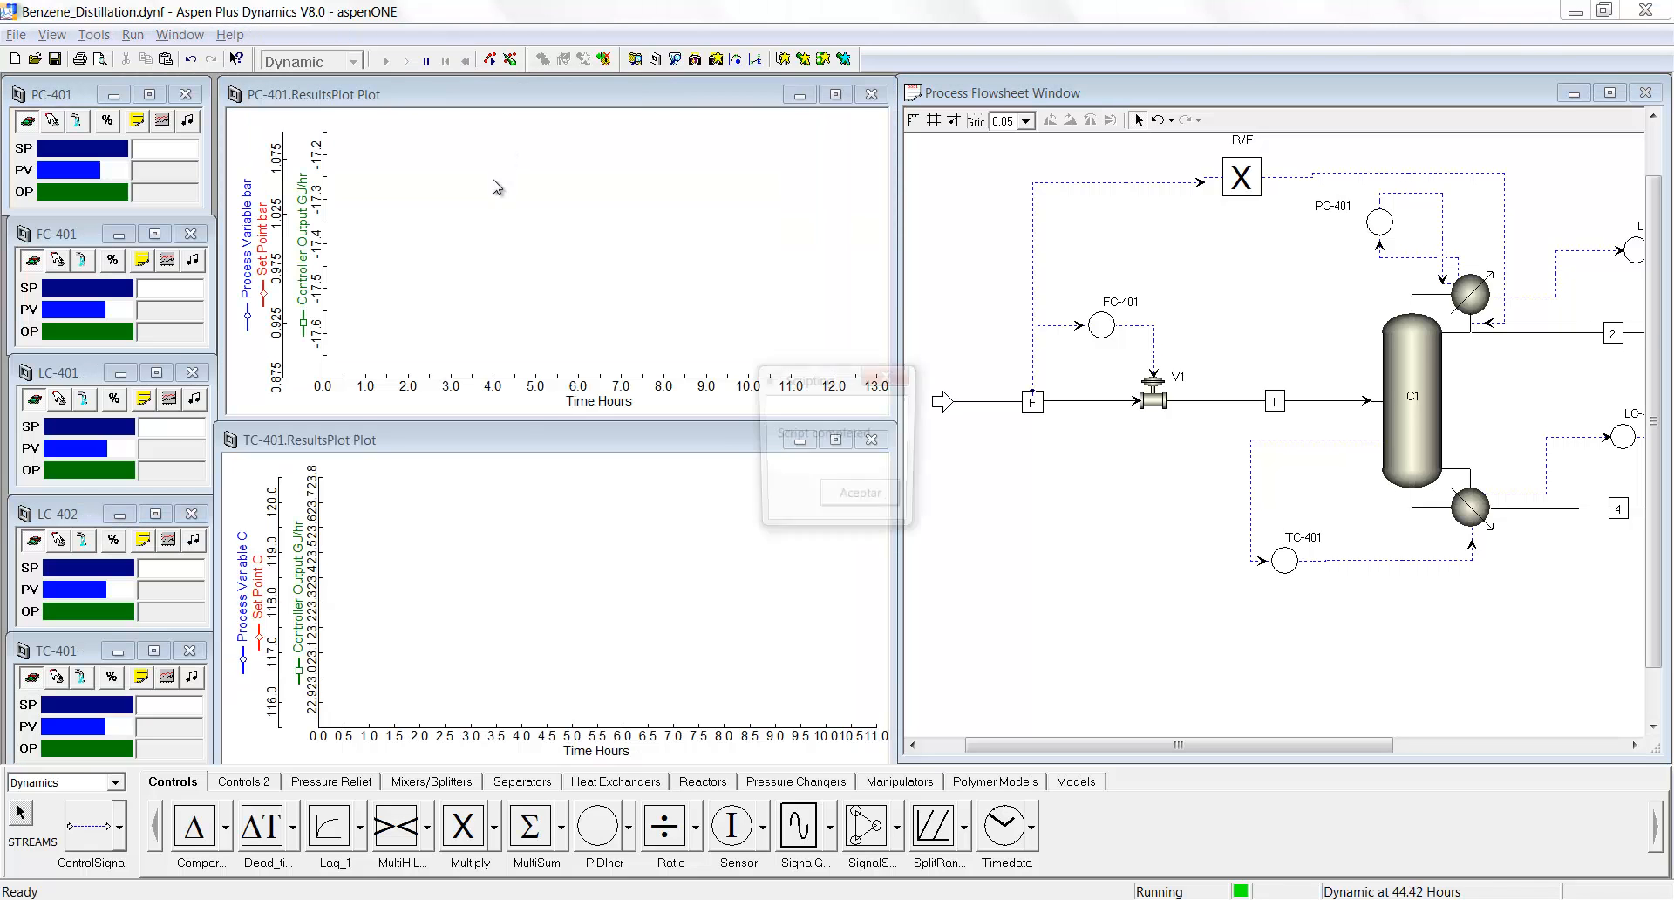
click(862, 500)
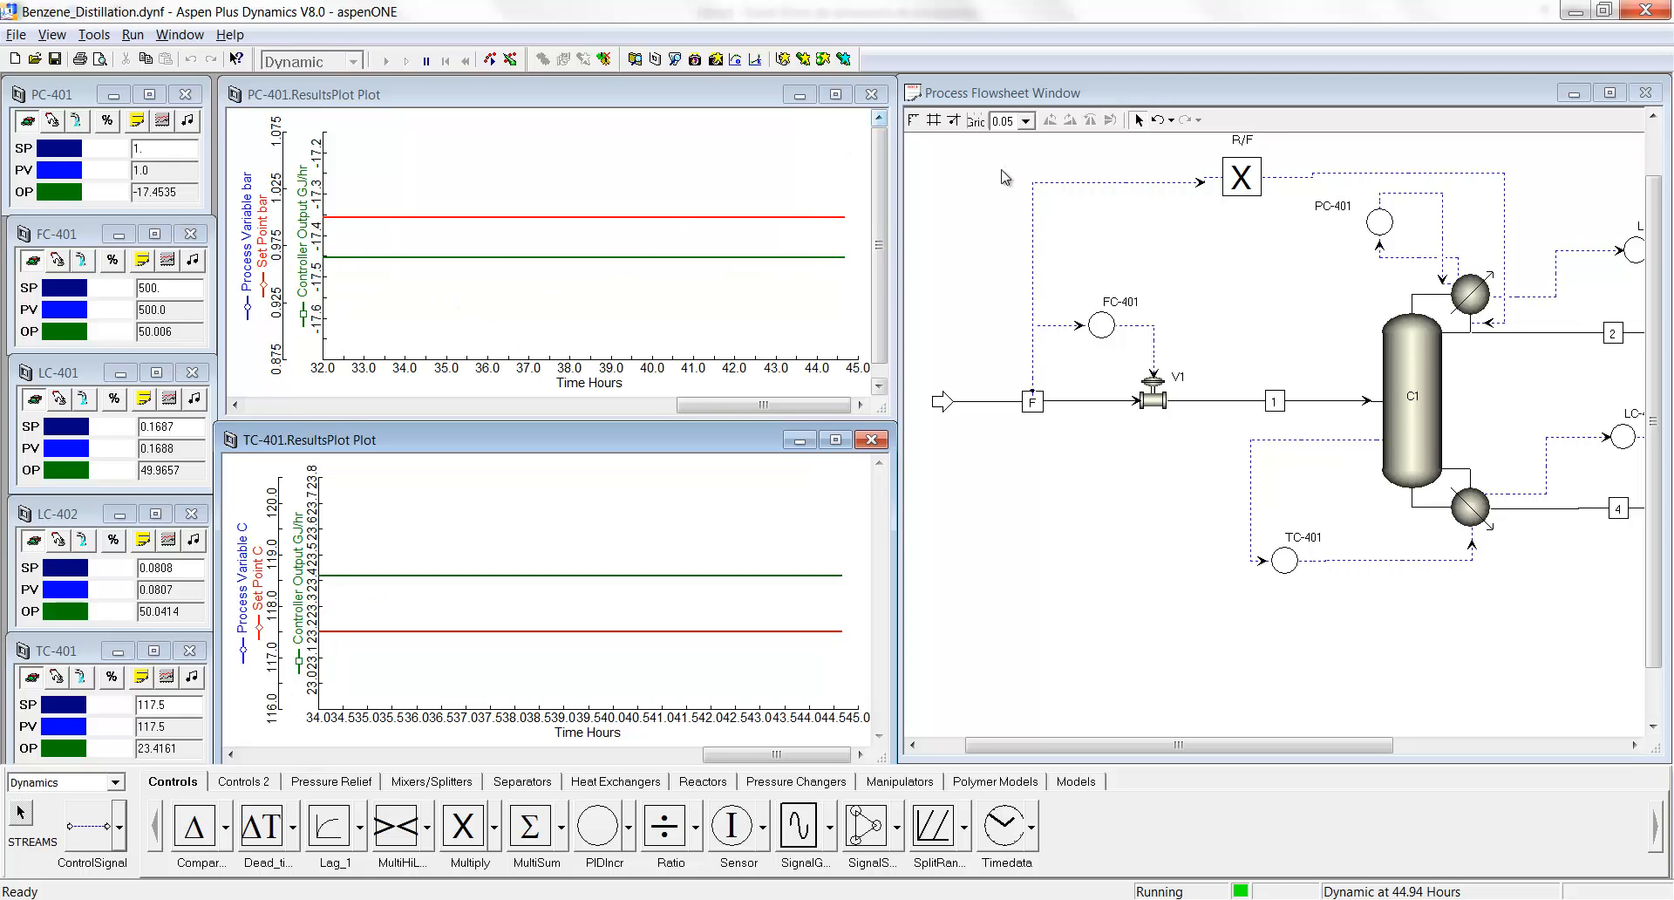
Run the TodosControl script to restore the layout with the full flowsheet and all controller faceplates.
click(986, 205)
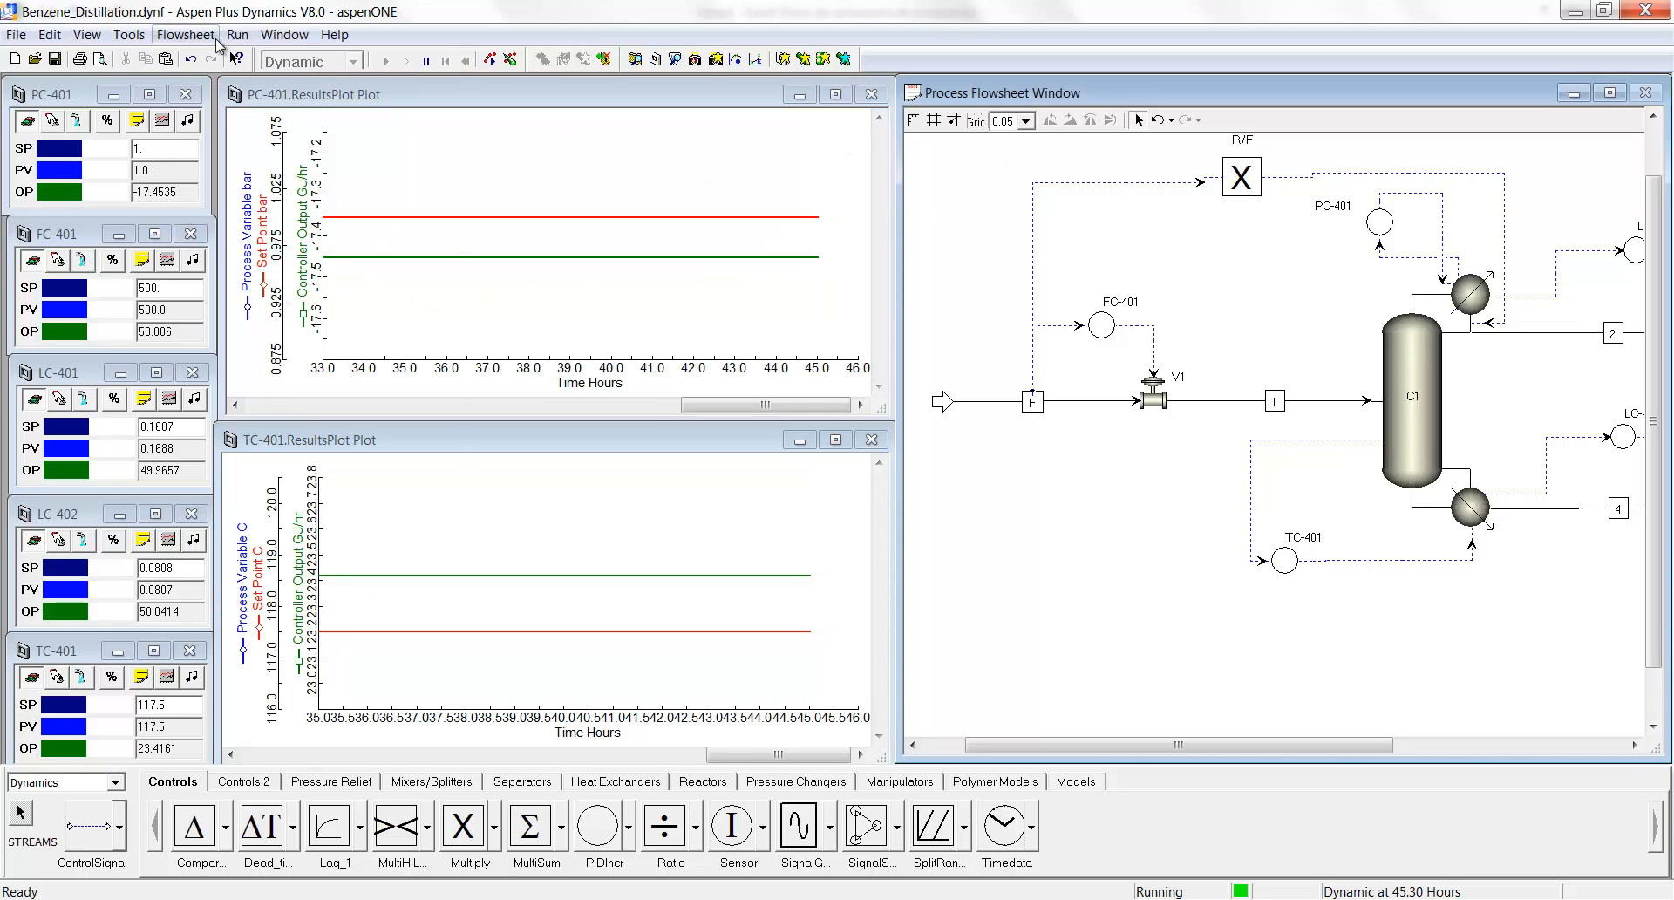
click(185, 34)
mouse_move(232, 79)
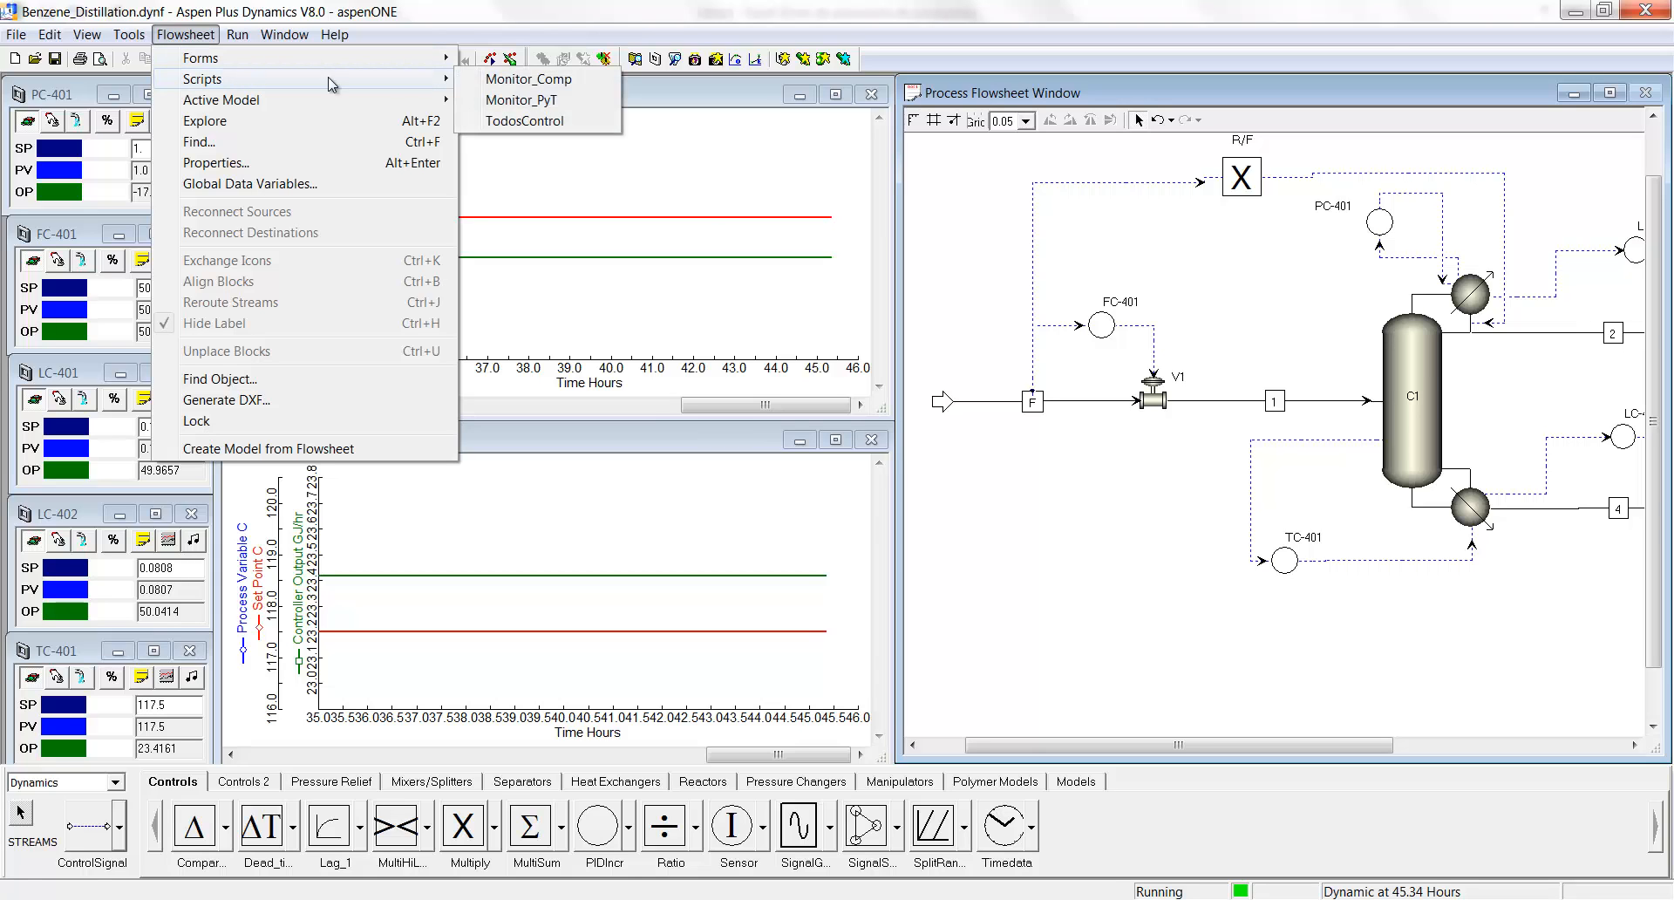
click(537, 121)
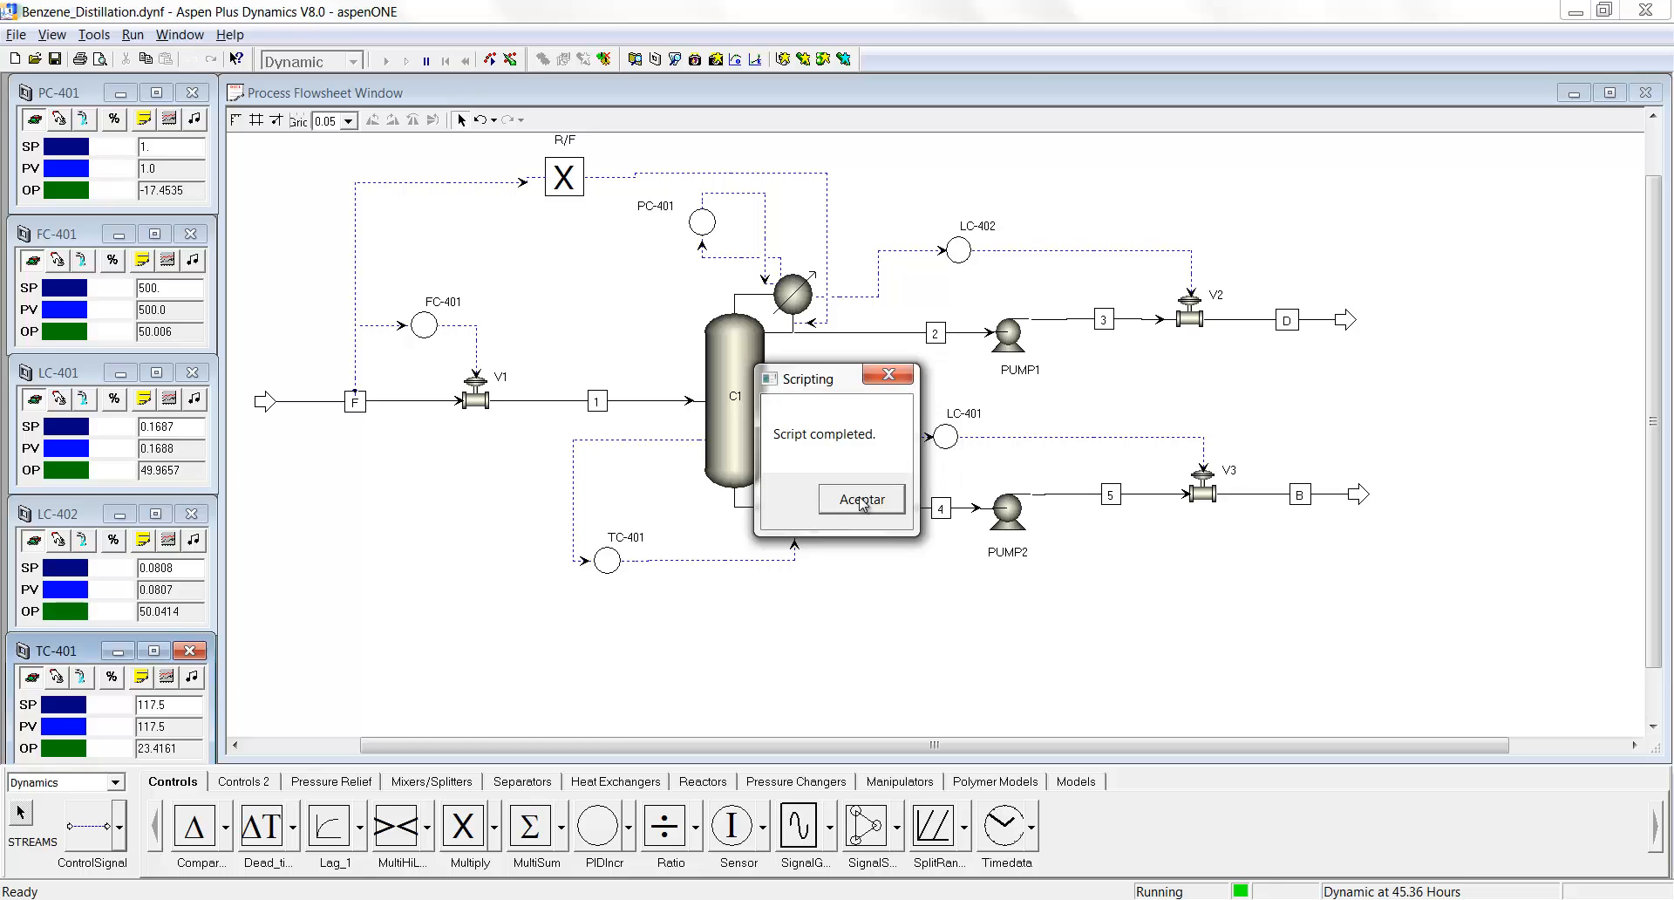
click(862, 499)
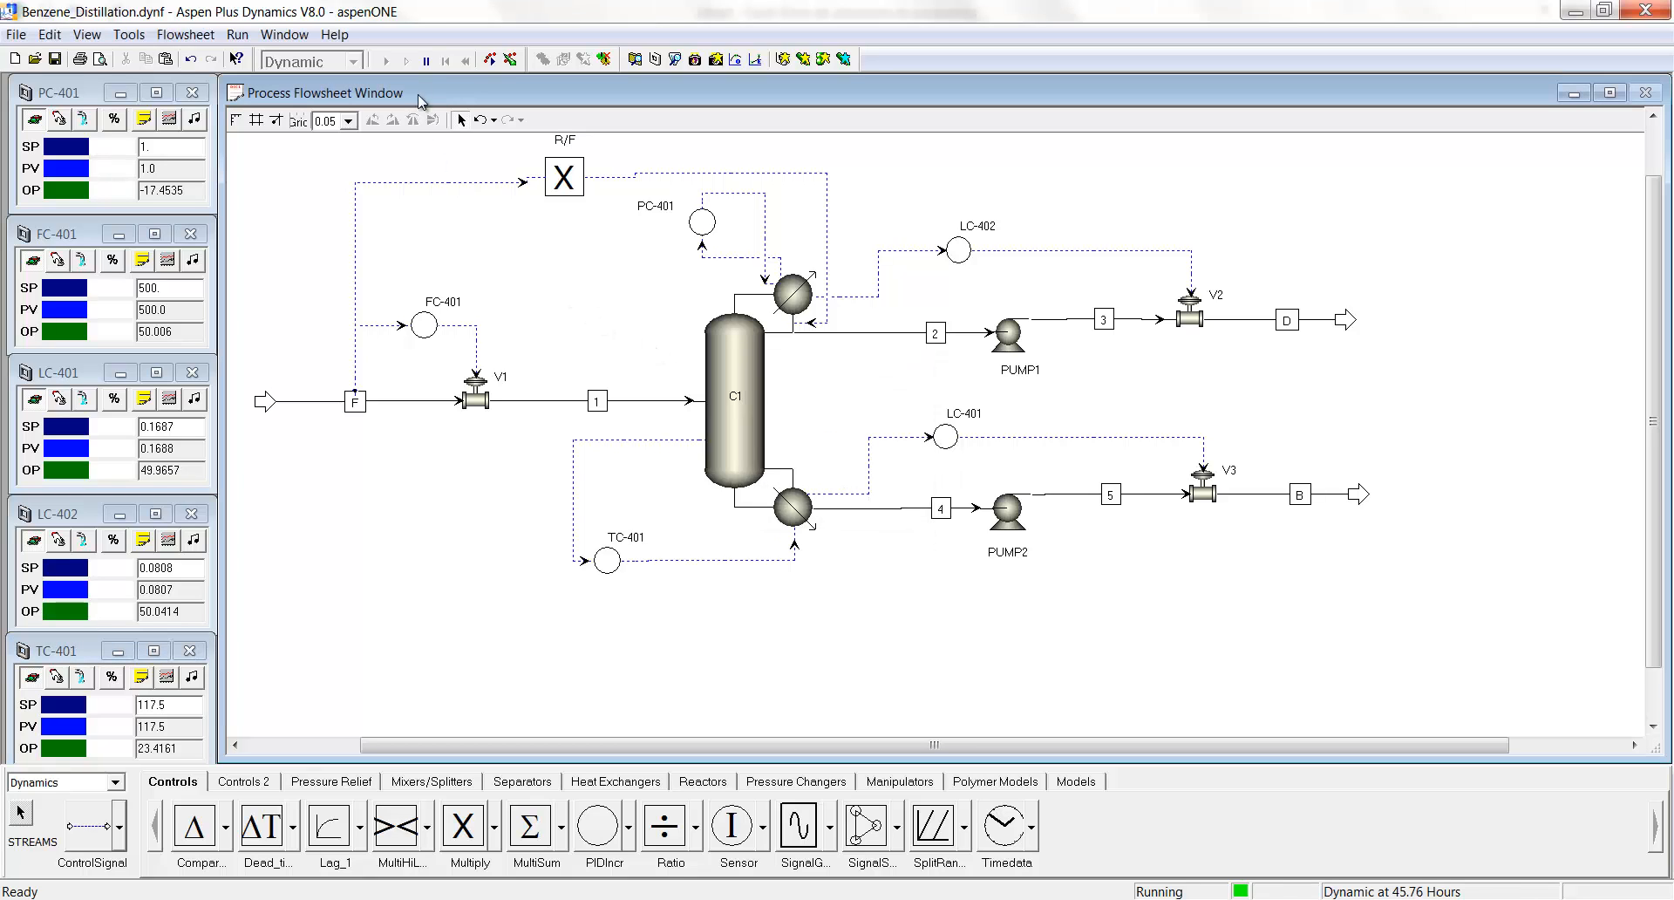
Pause and reinitialize the simulation with an Initialization run, and return the run mode to Dynamic.
click(425, 61)
click(353, 61)
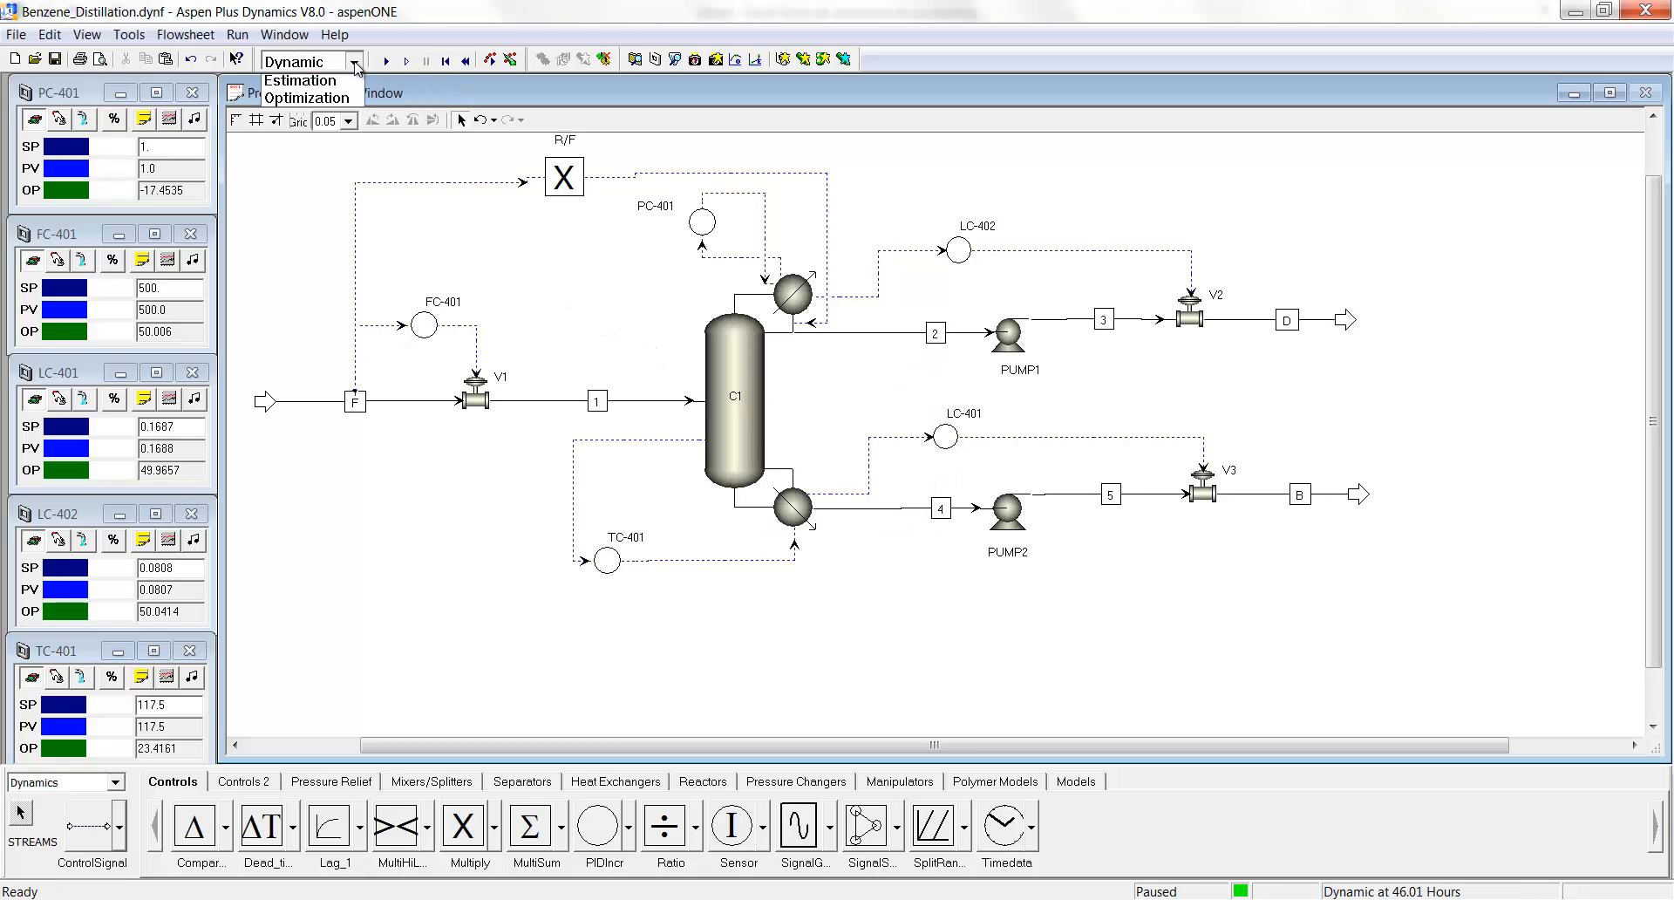
click(349, 108)
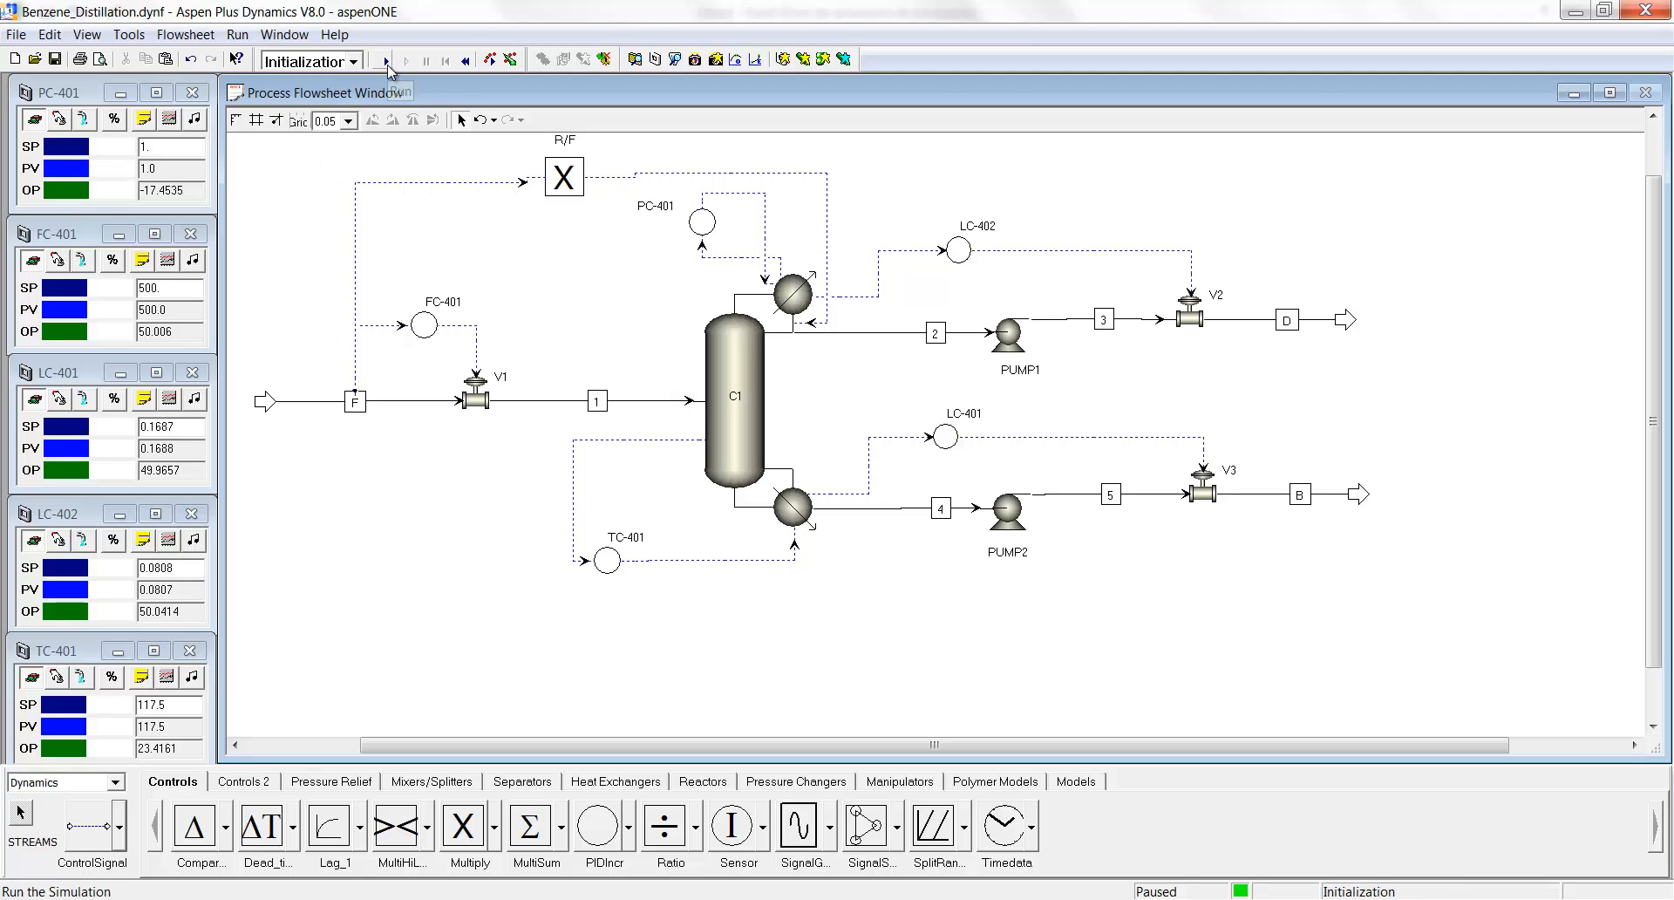
click(386, 62)
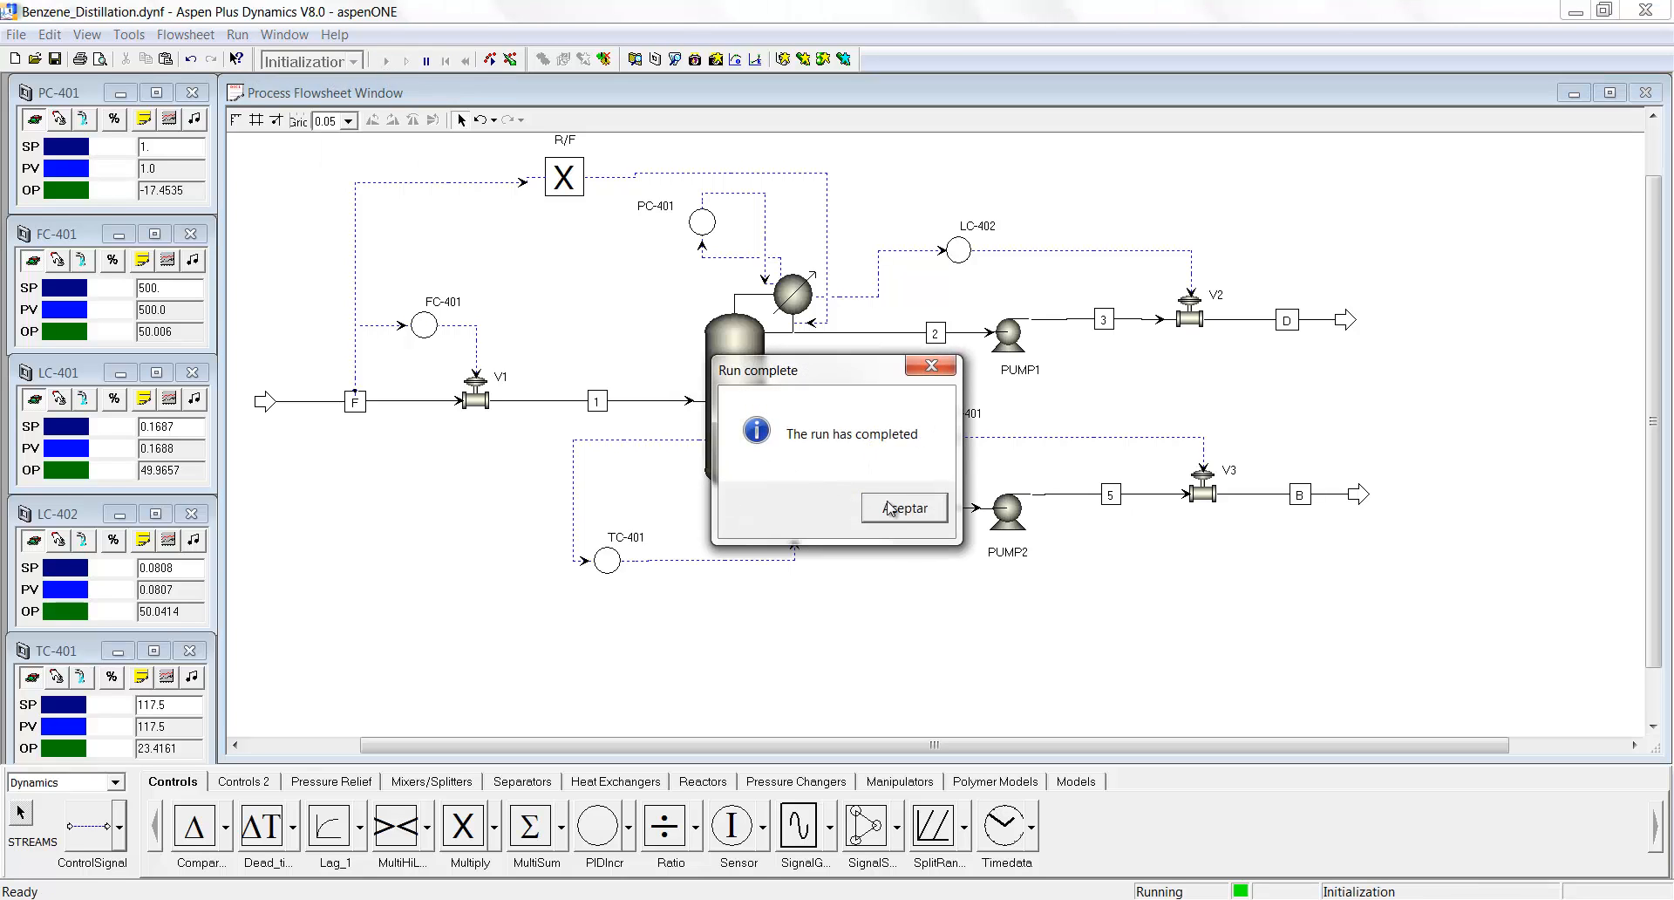
click(891, 506)
click(355, 61)
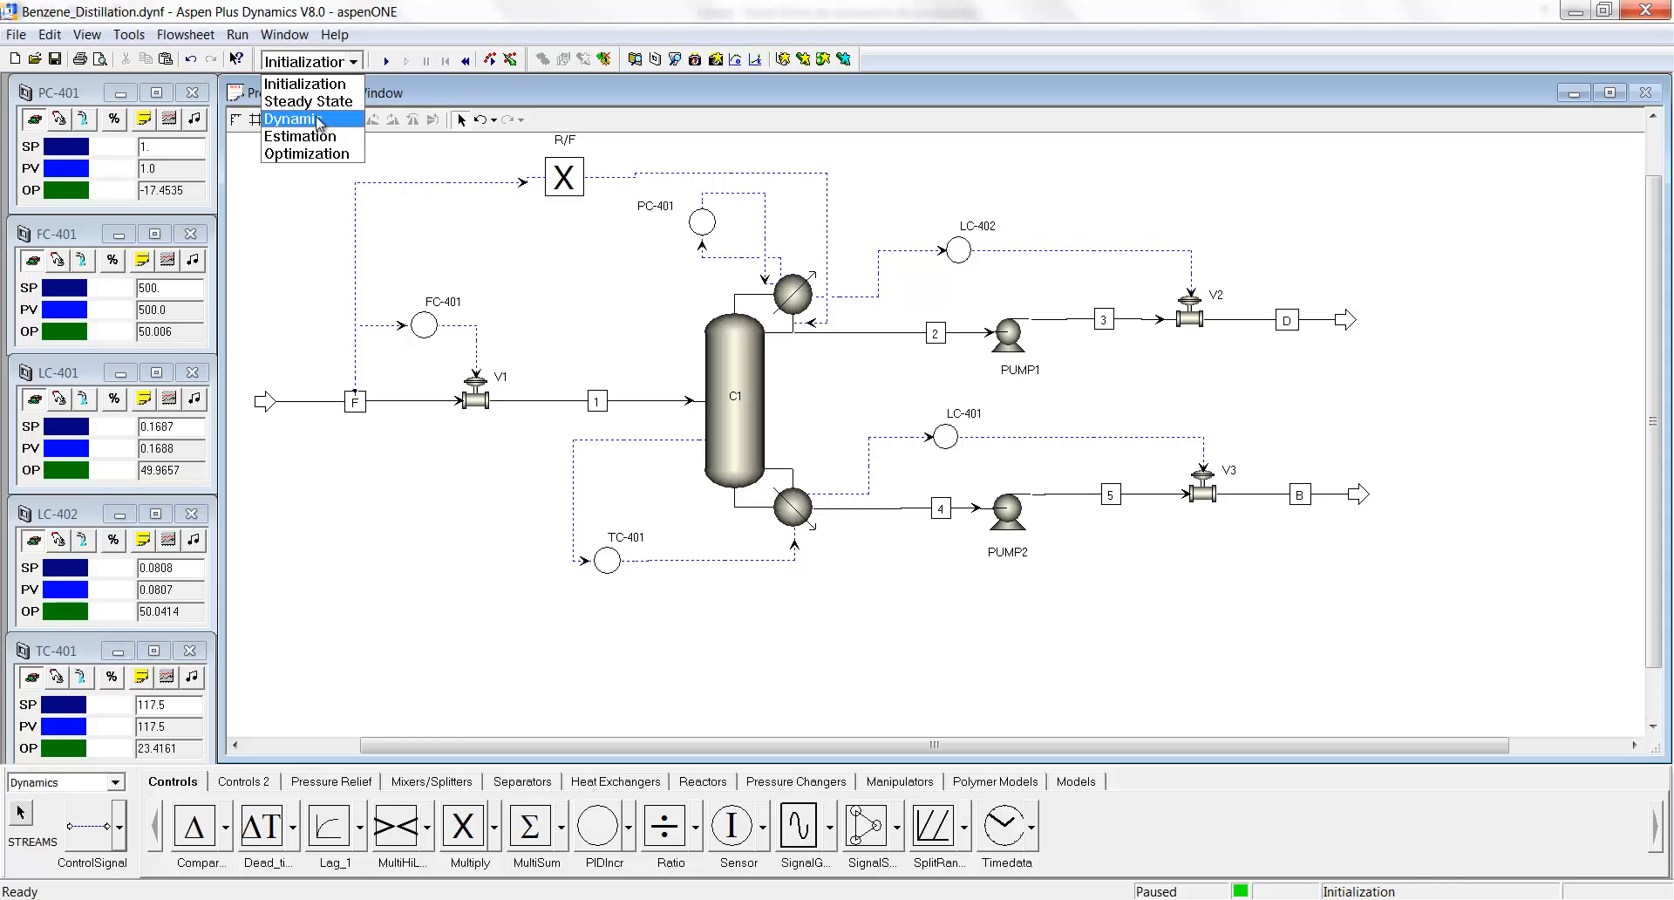
click(314, 110)
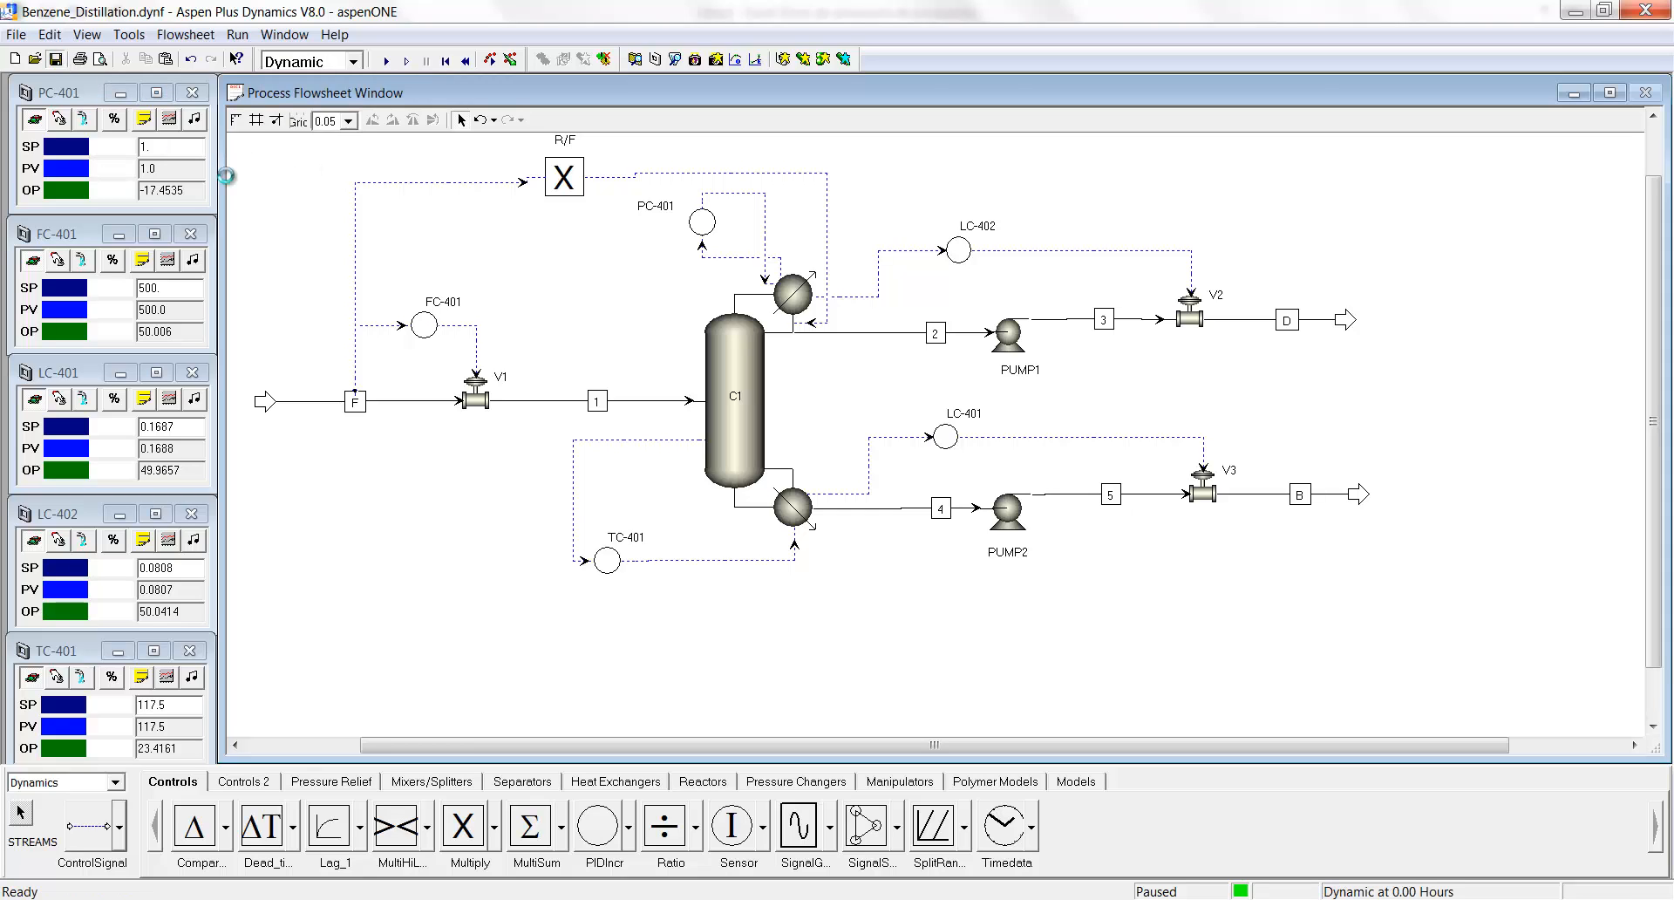